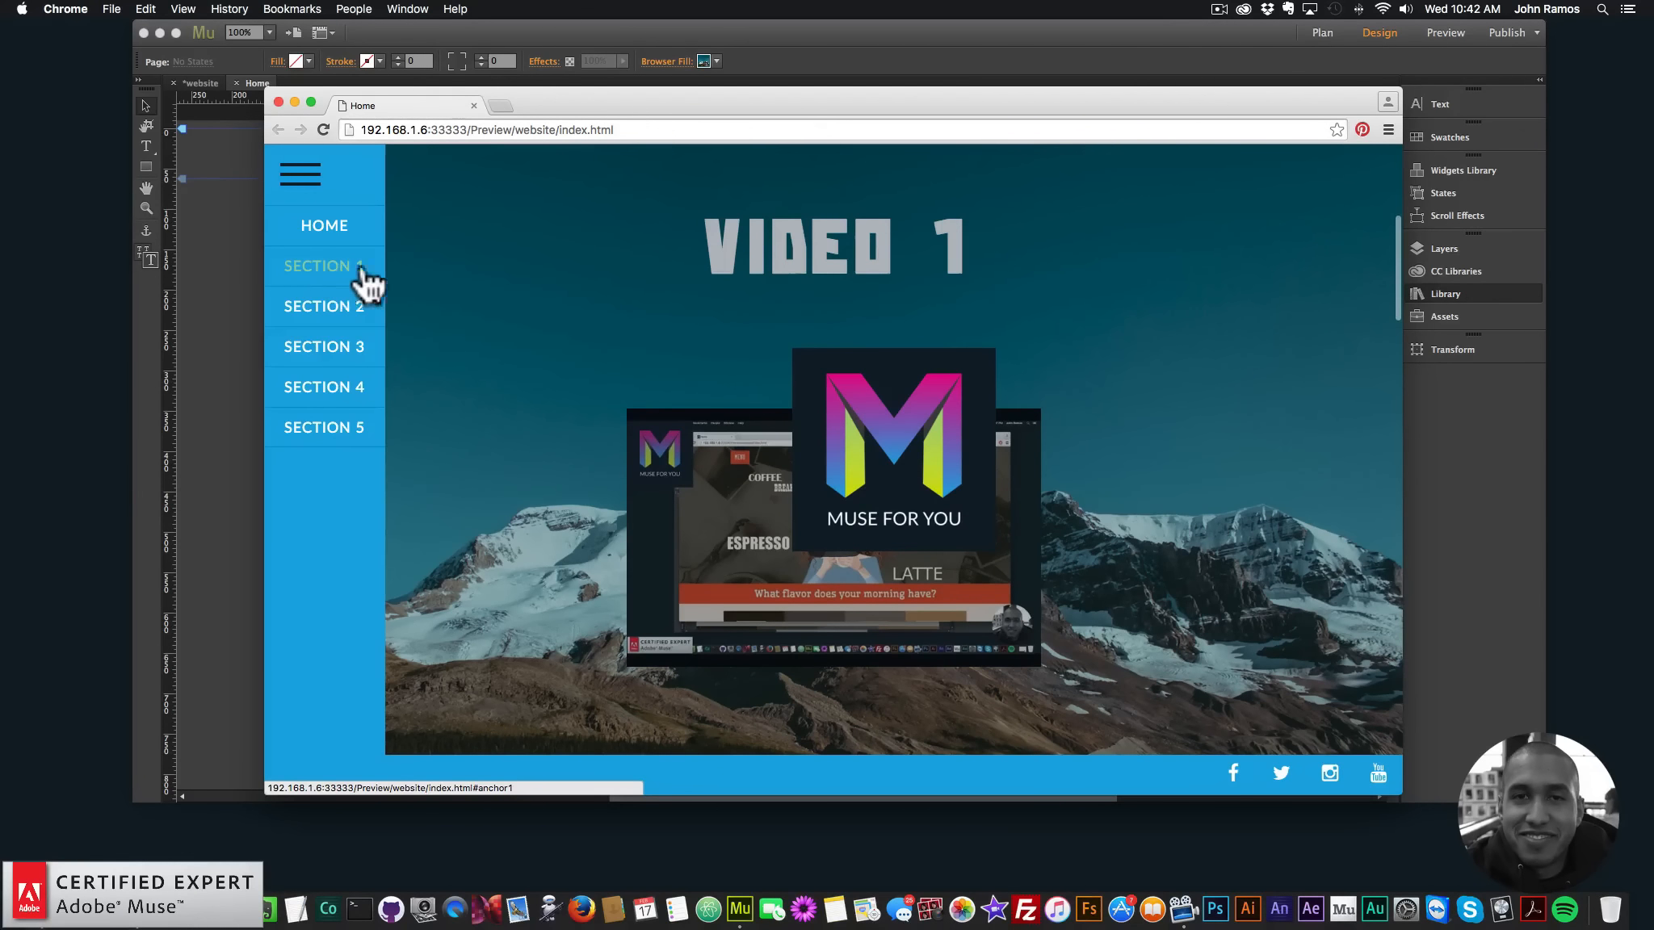
Reopen the previewed site's side menu and go to Sections 2, 3, 4 and 5, and back to Home
{"action": "left_click", "coordinate": [524, 386]}
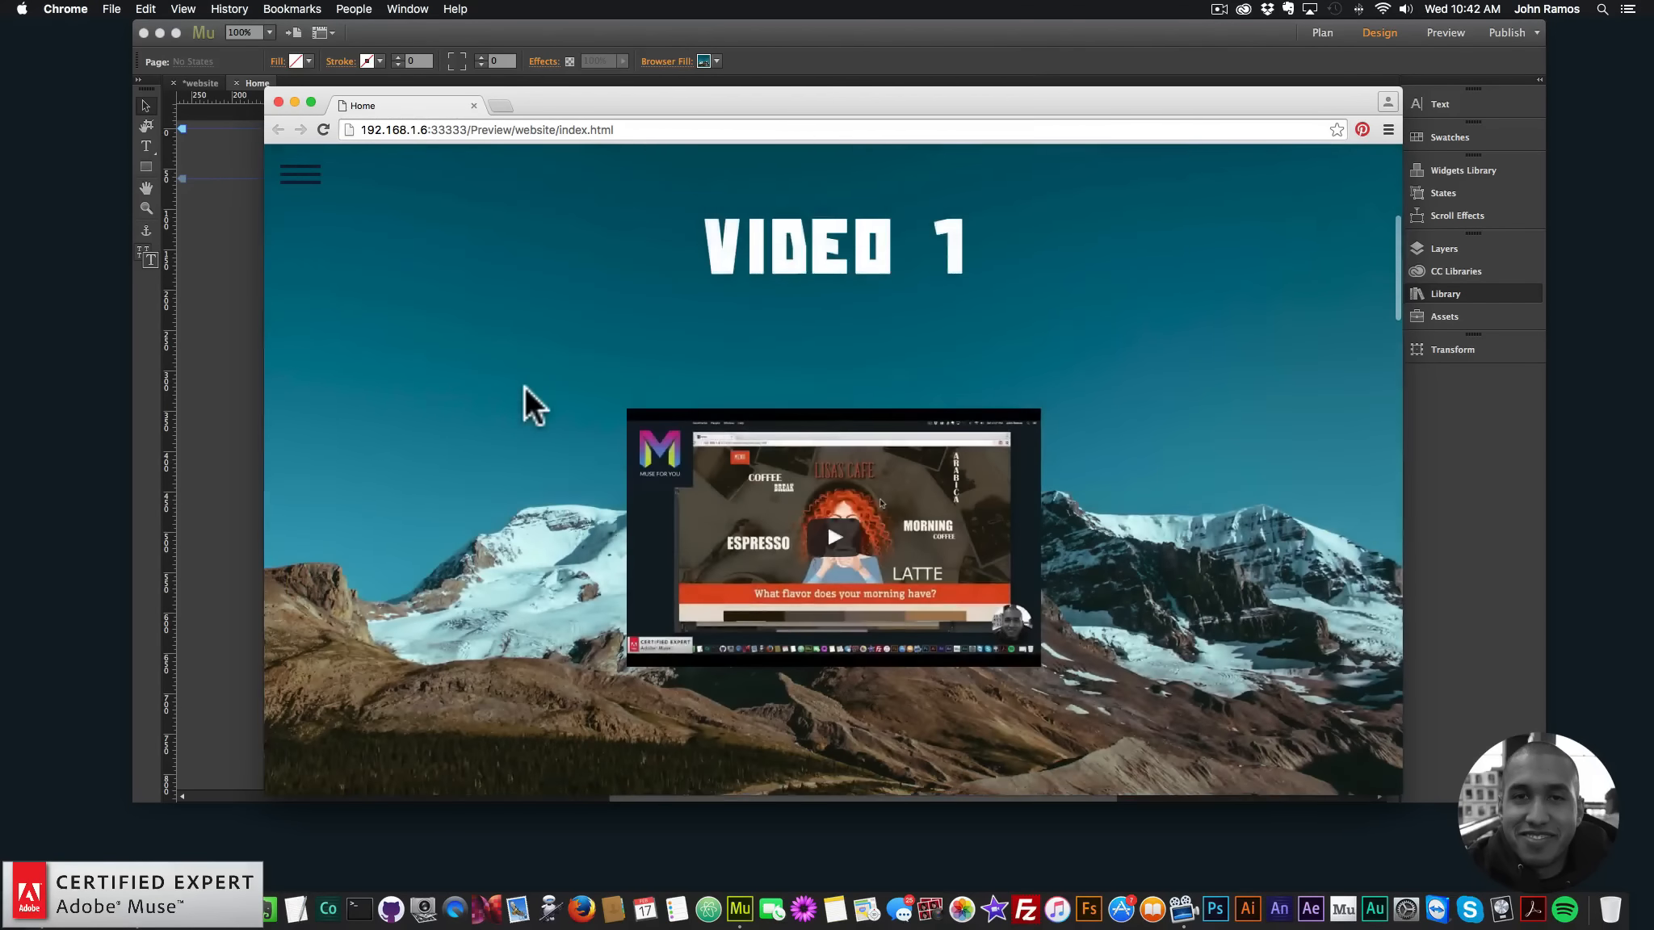
{"action": "left_click", "coordinate": [305, 179]}
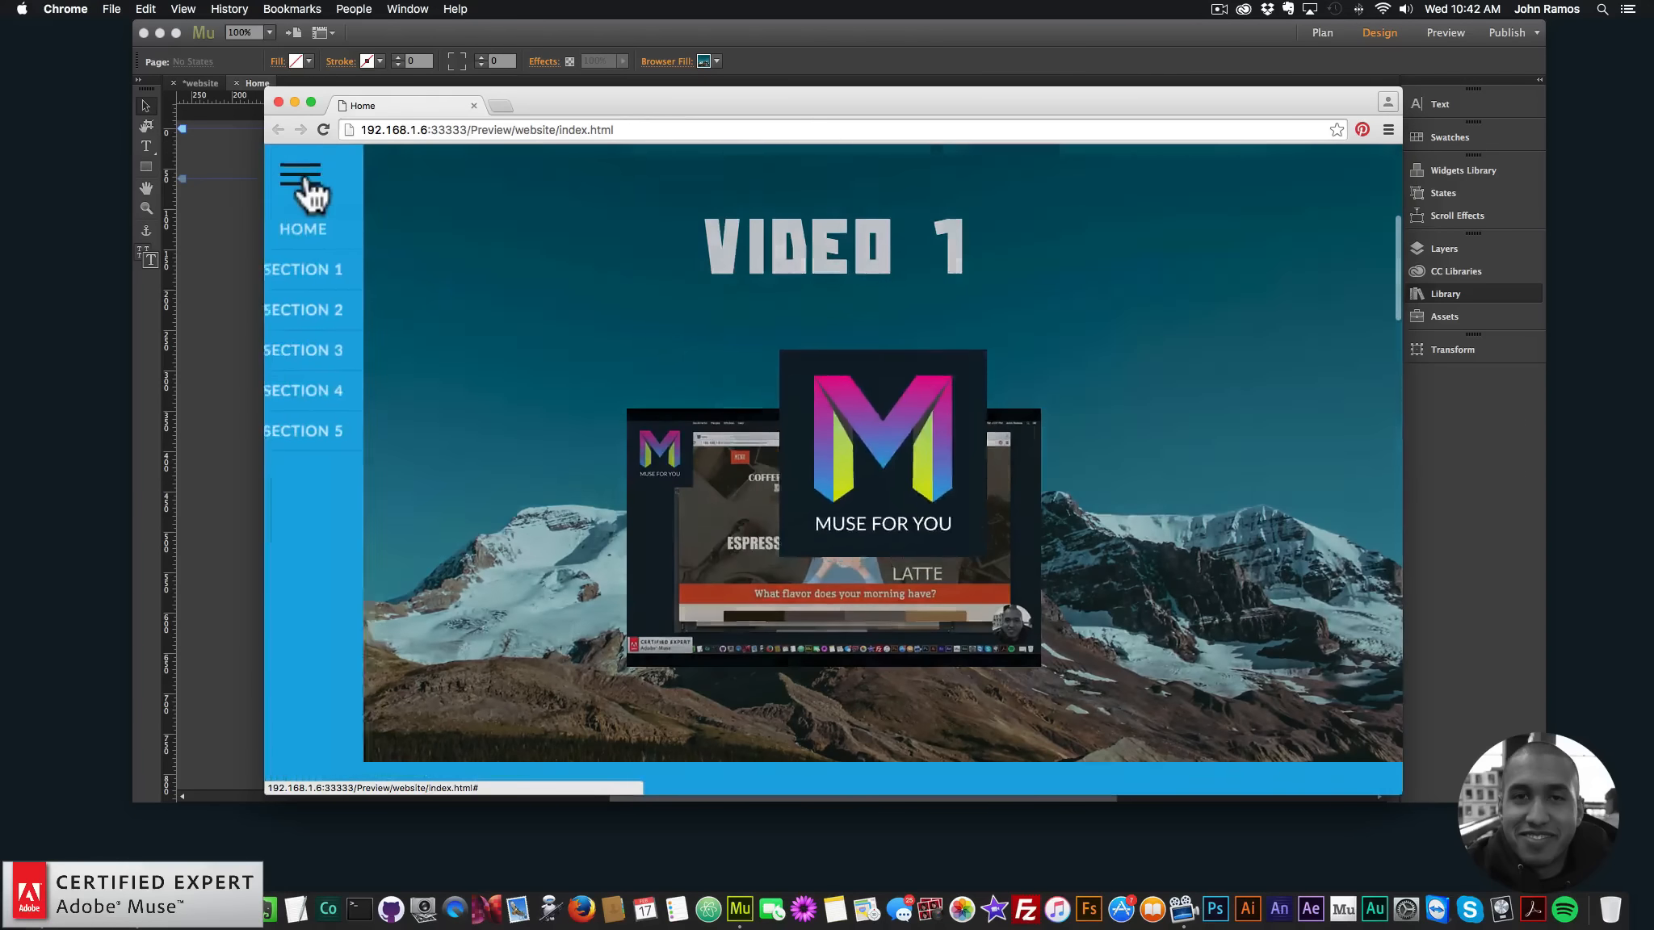
{"action": "left_click", "coordinate": [339, 323]}
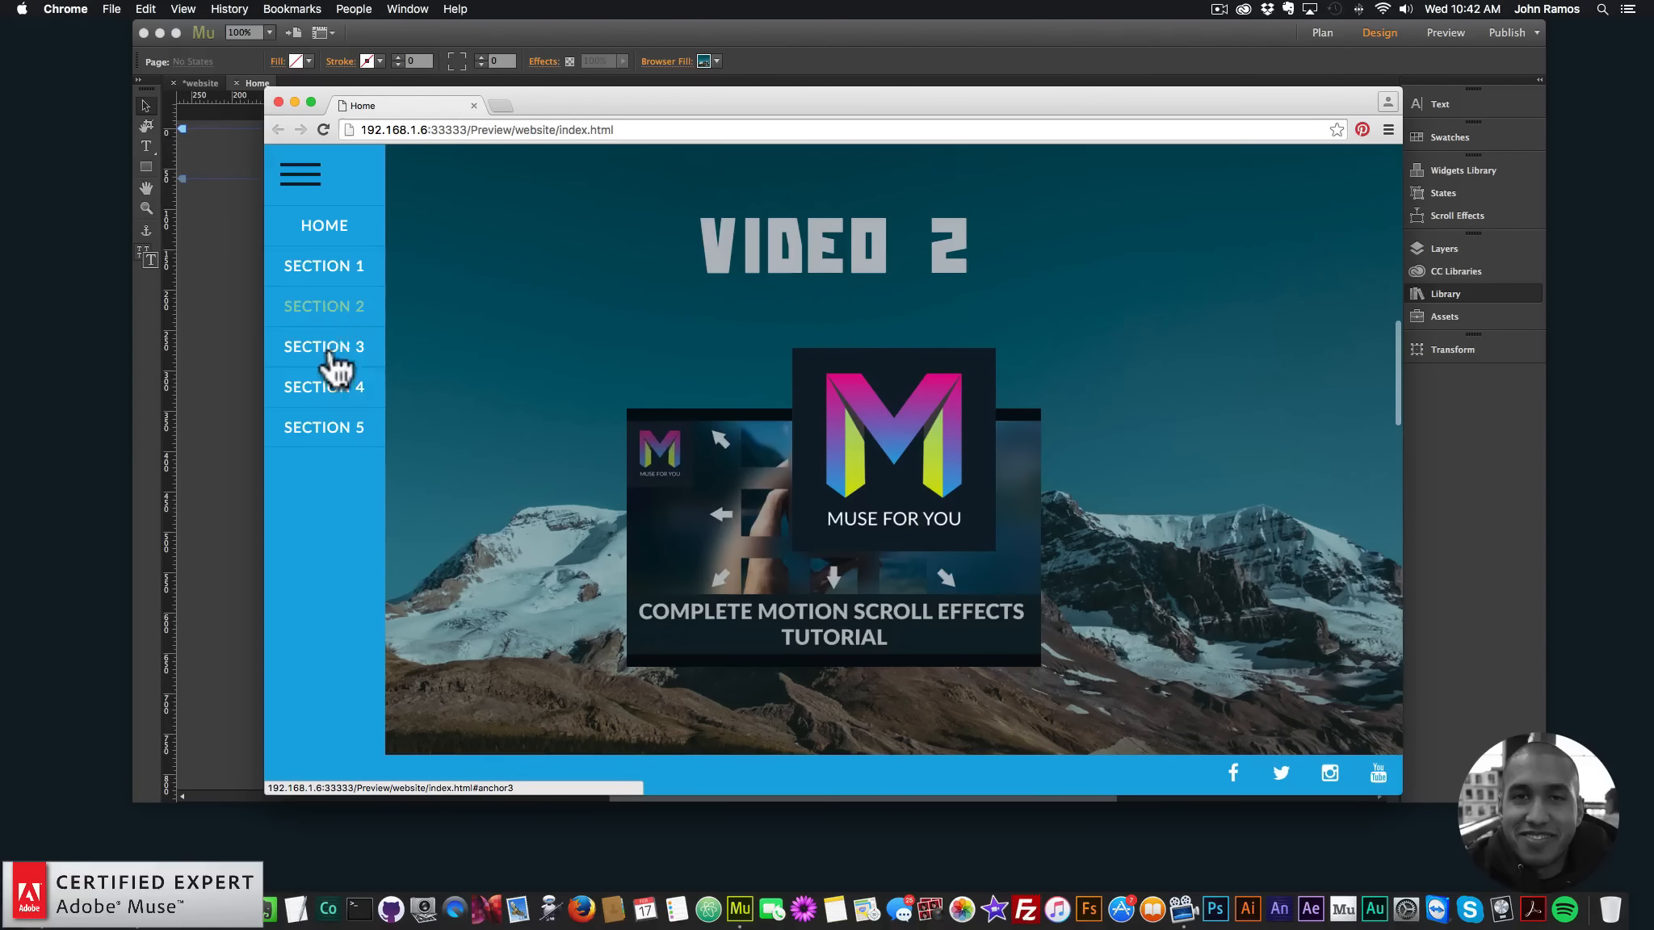
{"action": "left_click", "coordinate": [330, 348]}
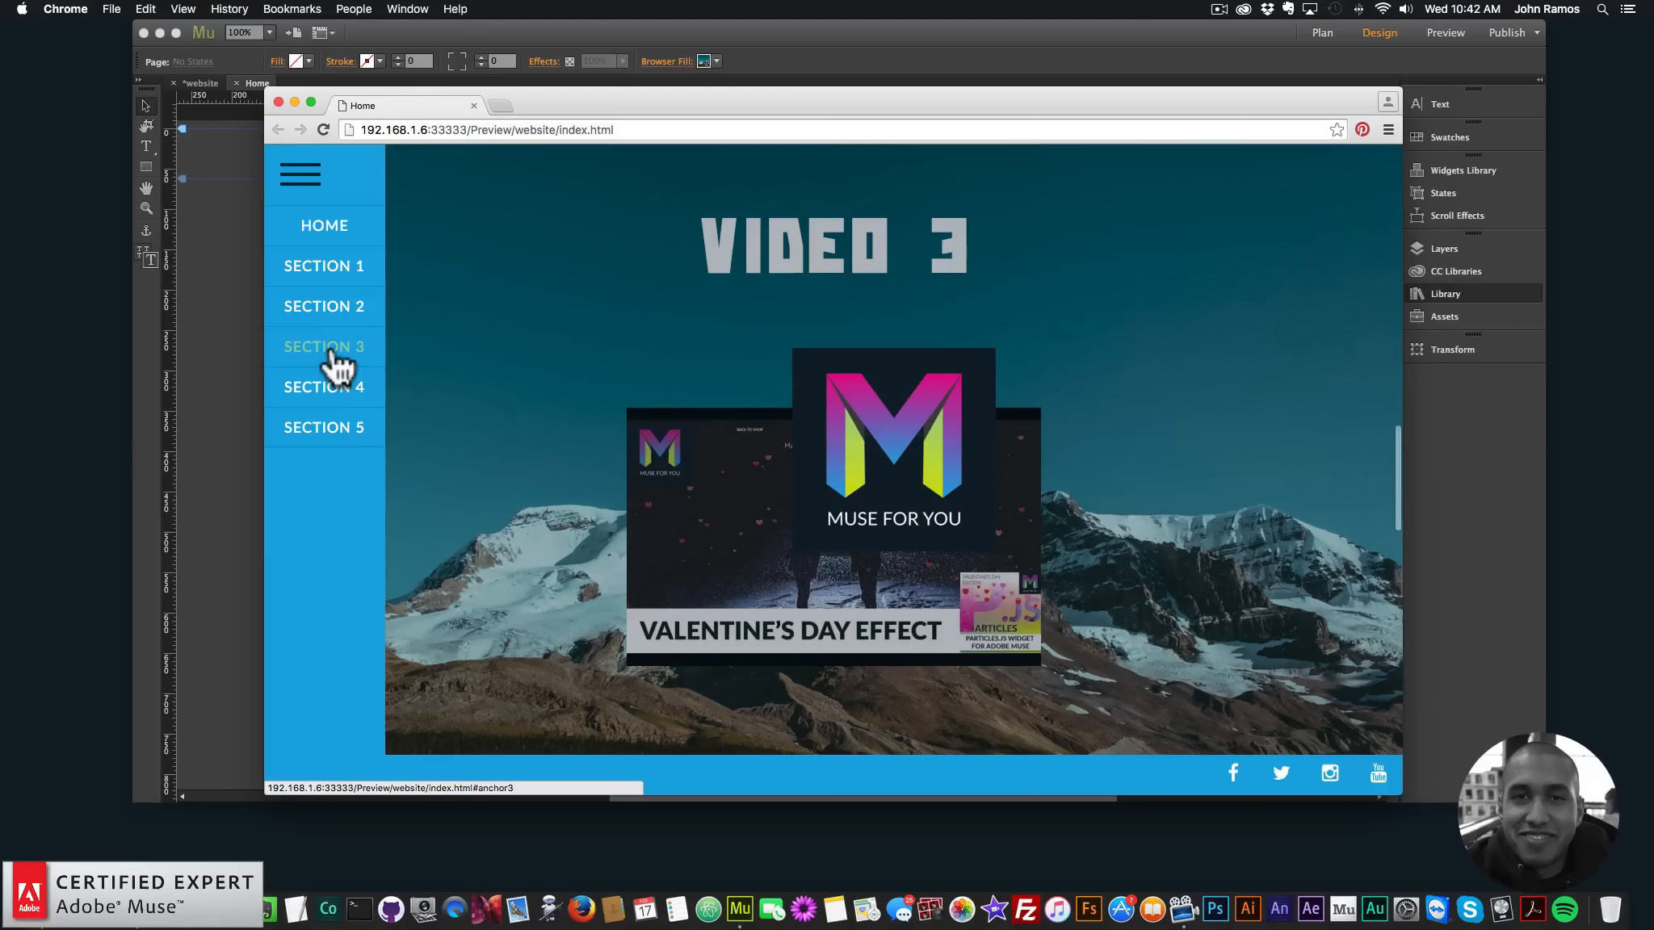
{"action": "left_click", "coordinate": [333, 396]}
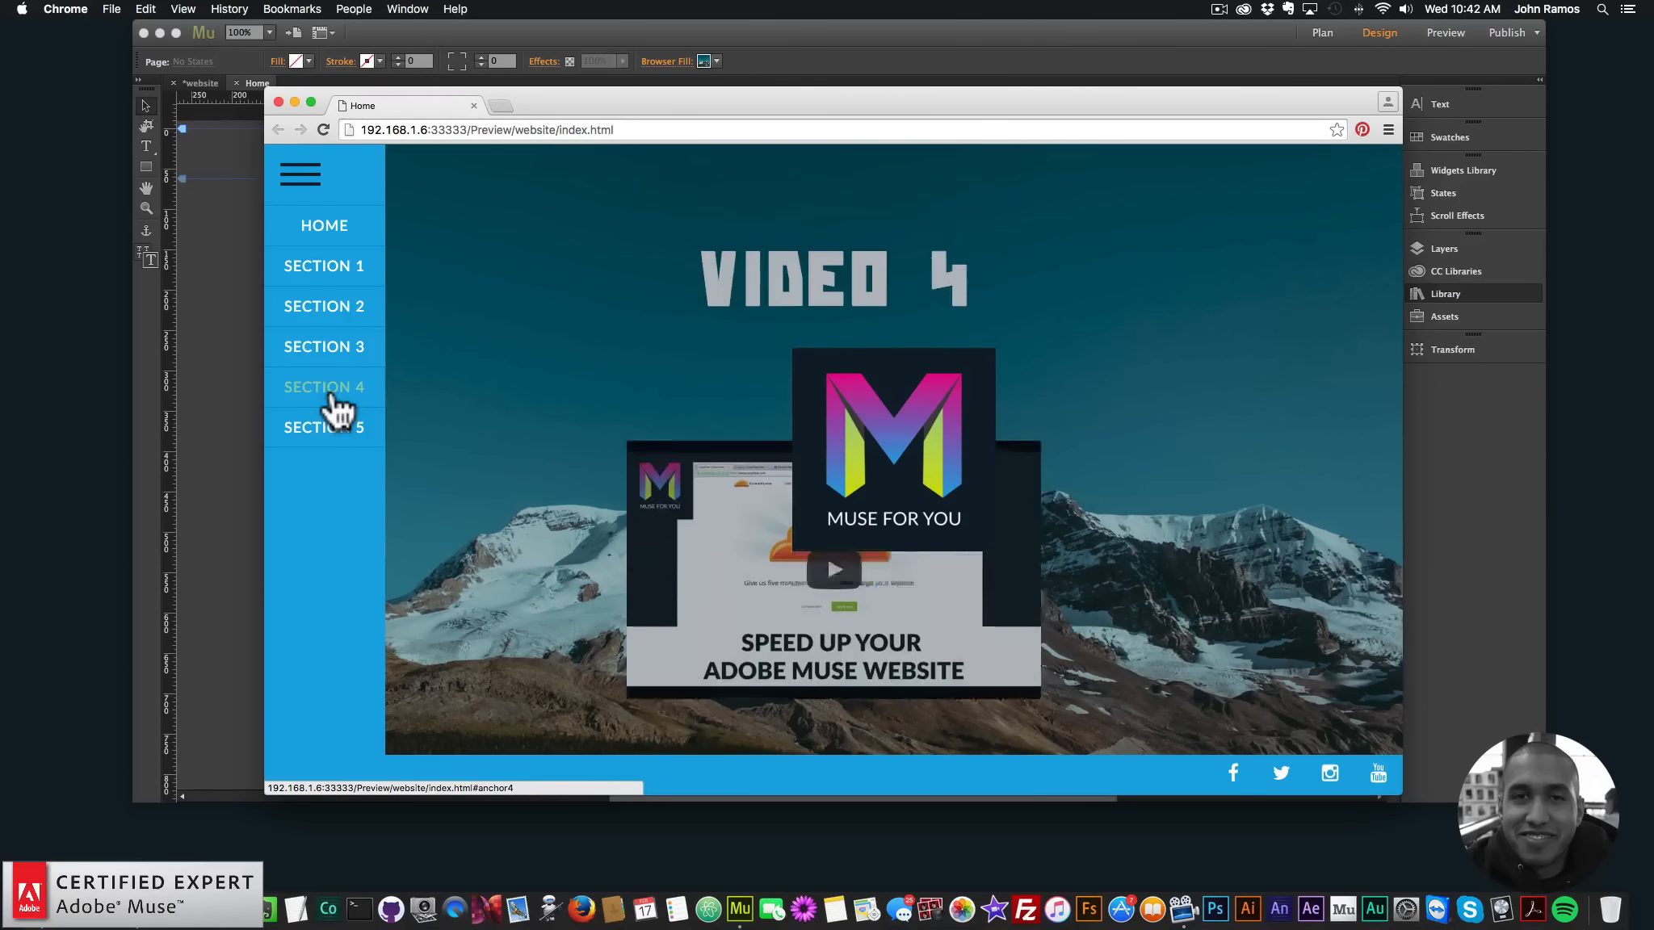
{"action": "left_click", "coordinate": [330, 438]}
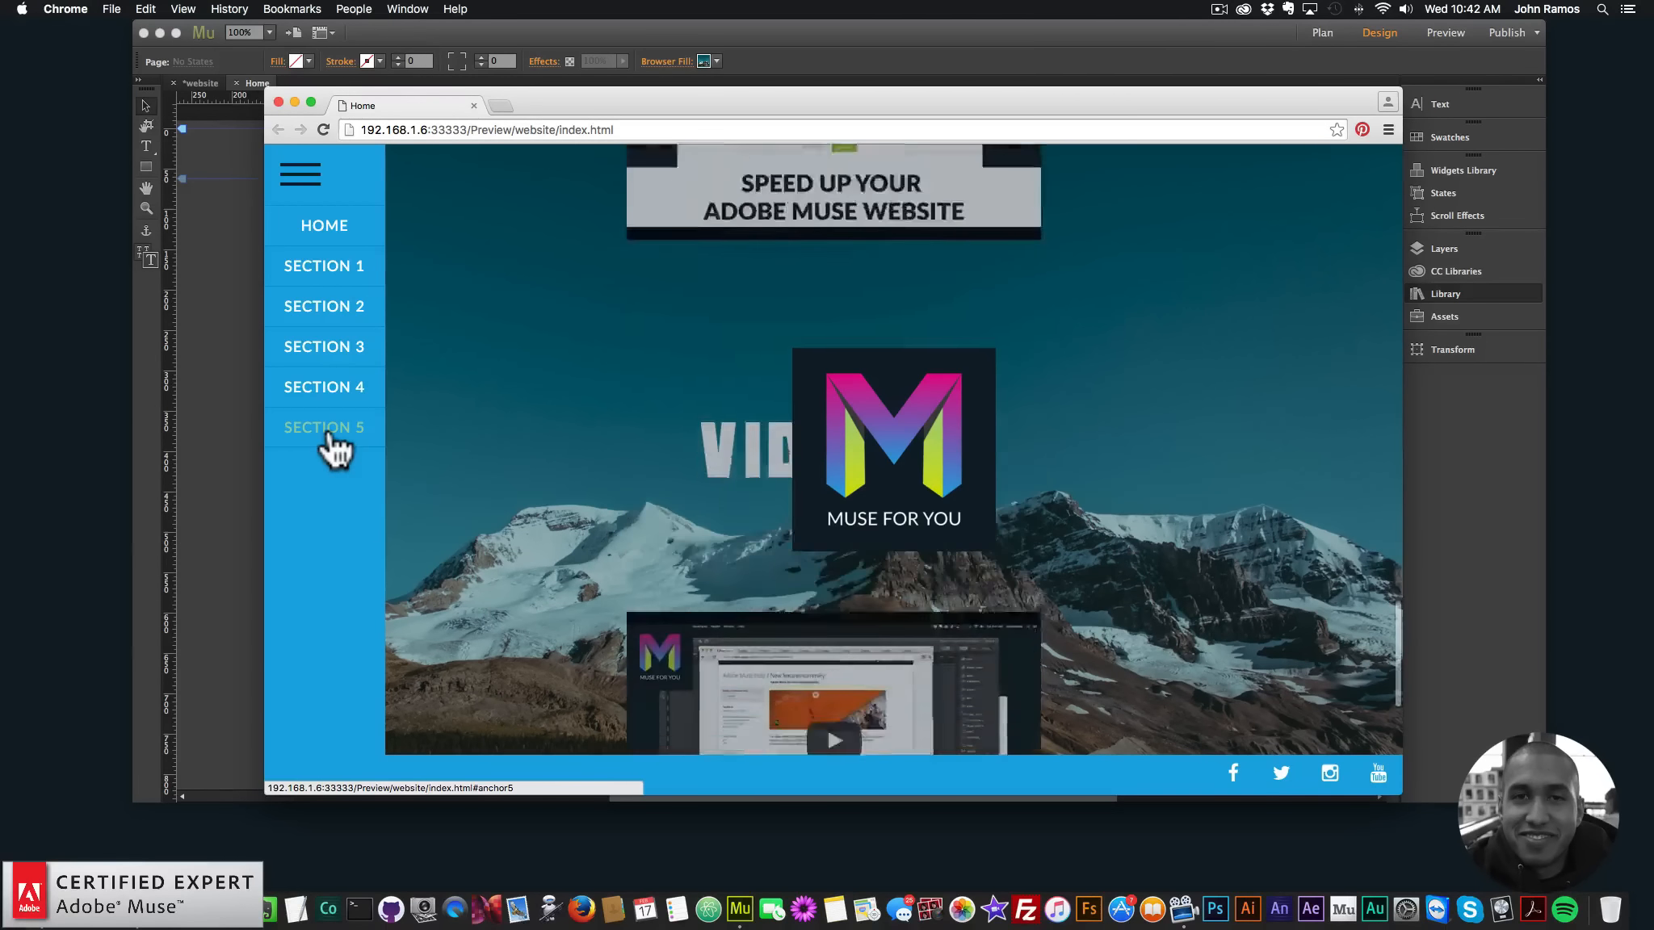
{"action": "left_click", "coordinate": [330, 234]}
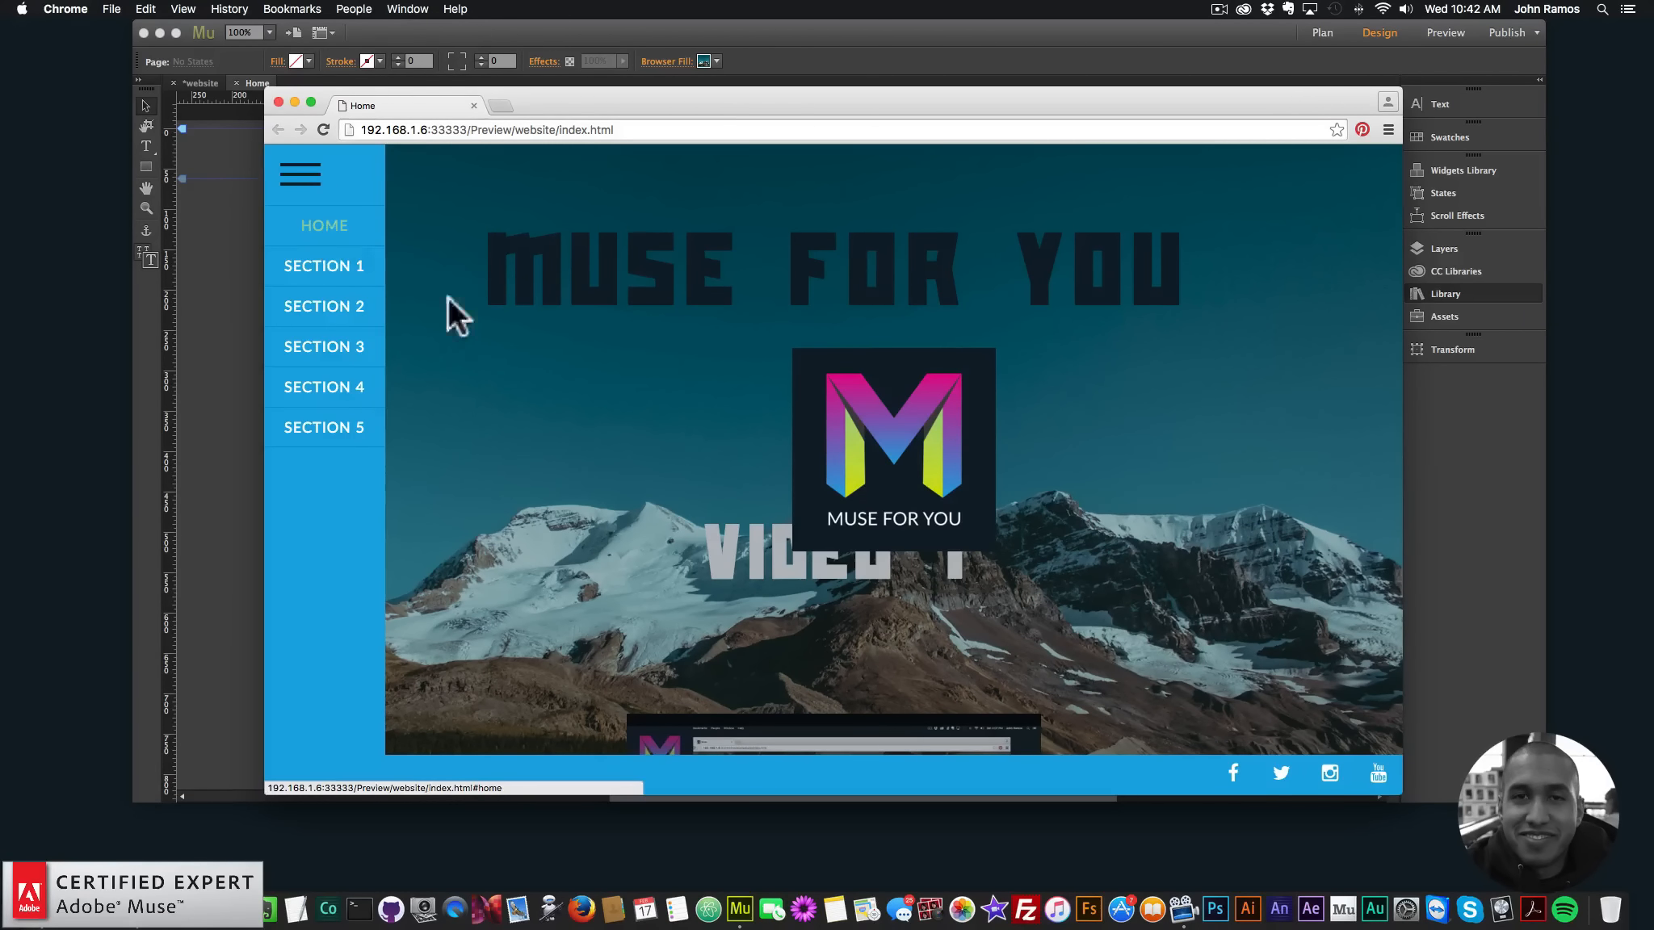
Close and reopen the previewed page's side menu repeatedly to examine its opening and closing animation
{"action": "left_click", "coordinate": [477, 321]}
{"action": "left_click", "coordinate": [308, 185]}
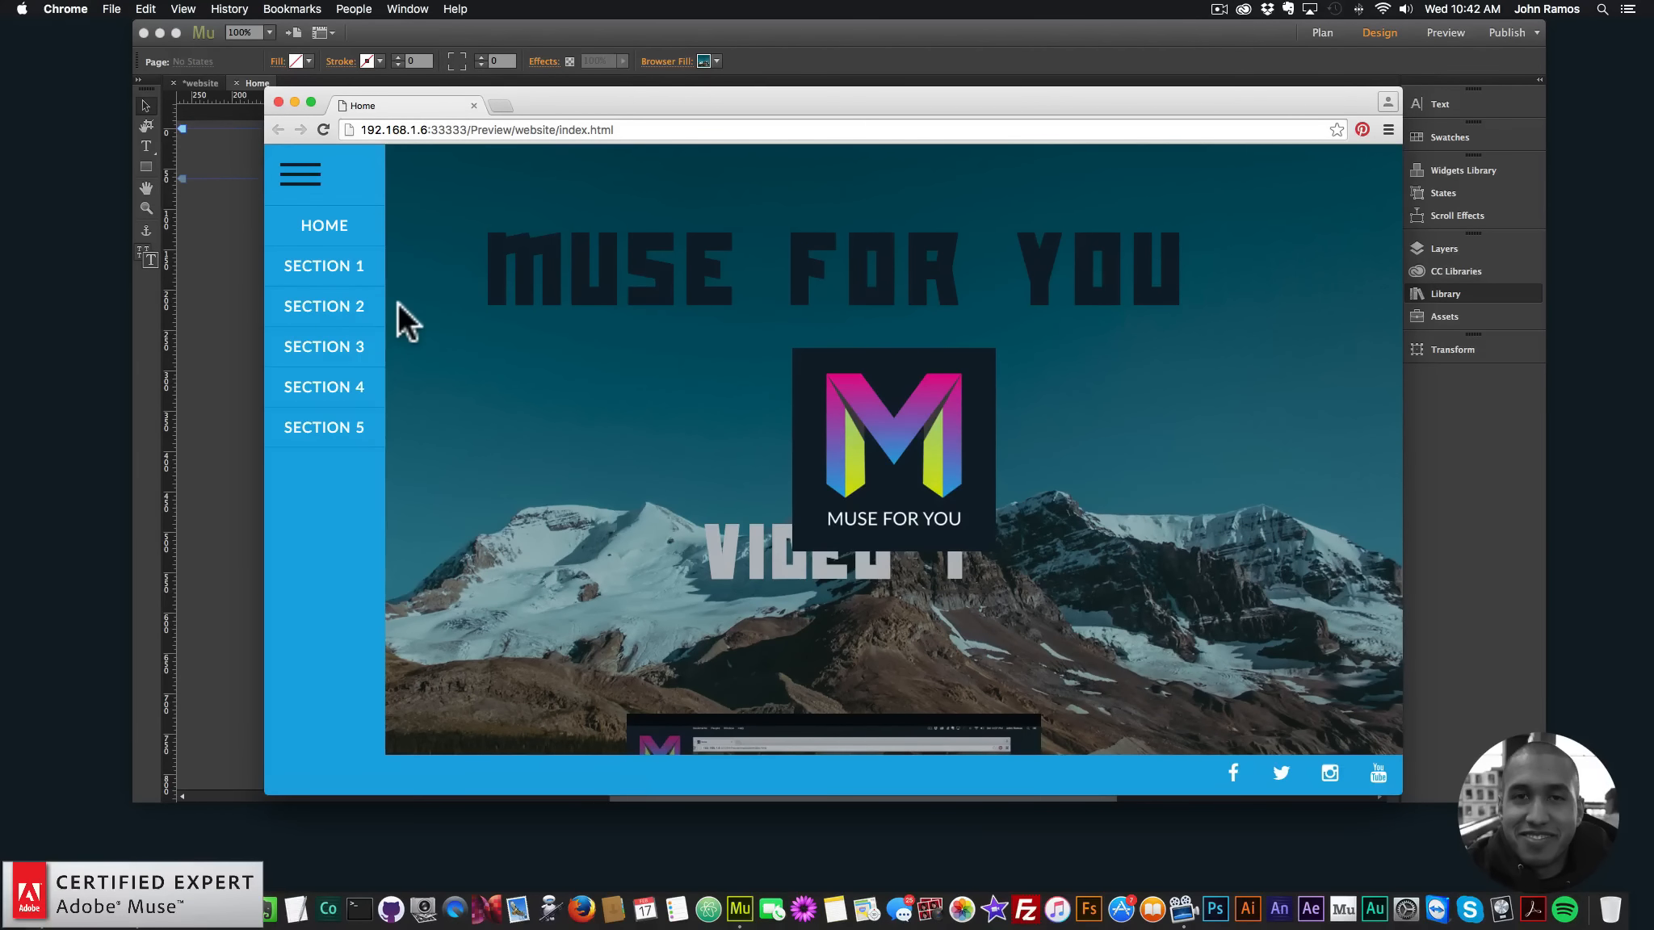
{"action": "left_click", "coordinate": [422, 483]}
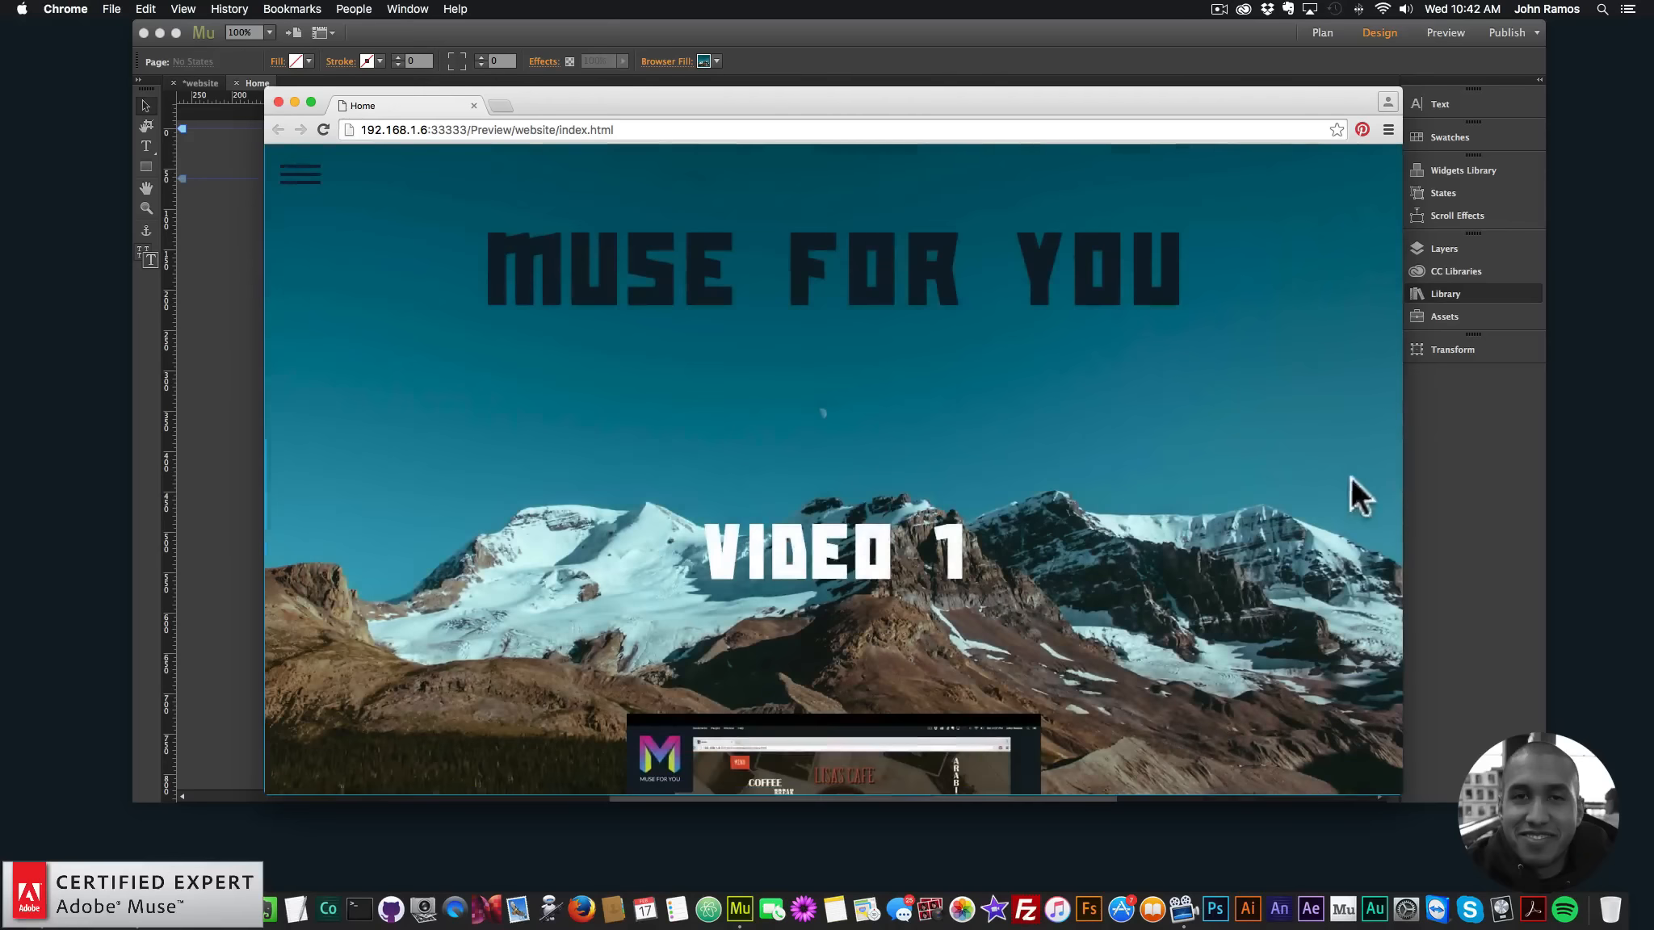
{"action": "left_click", "coordinate": [282, 184]}
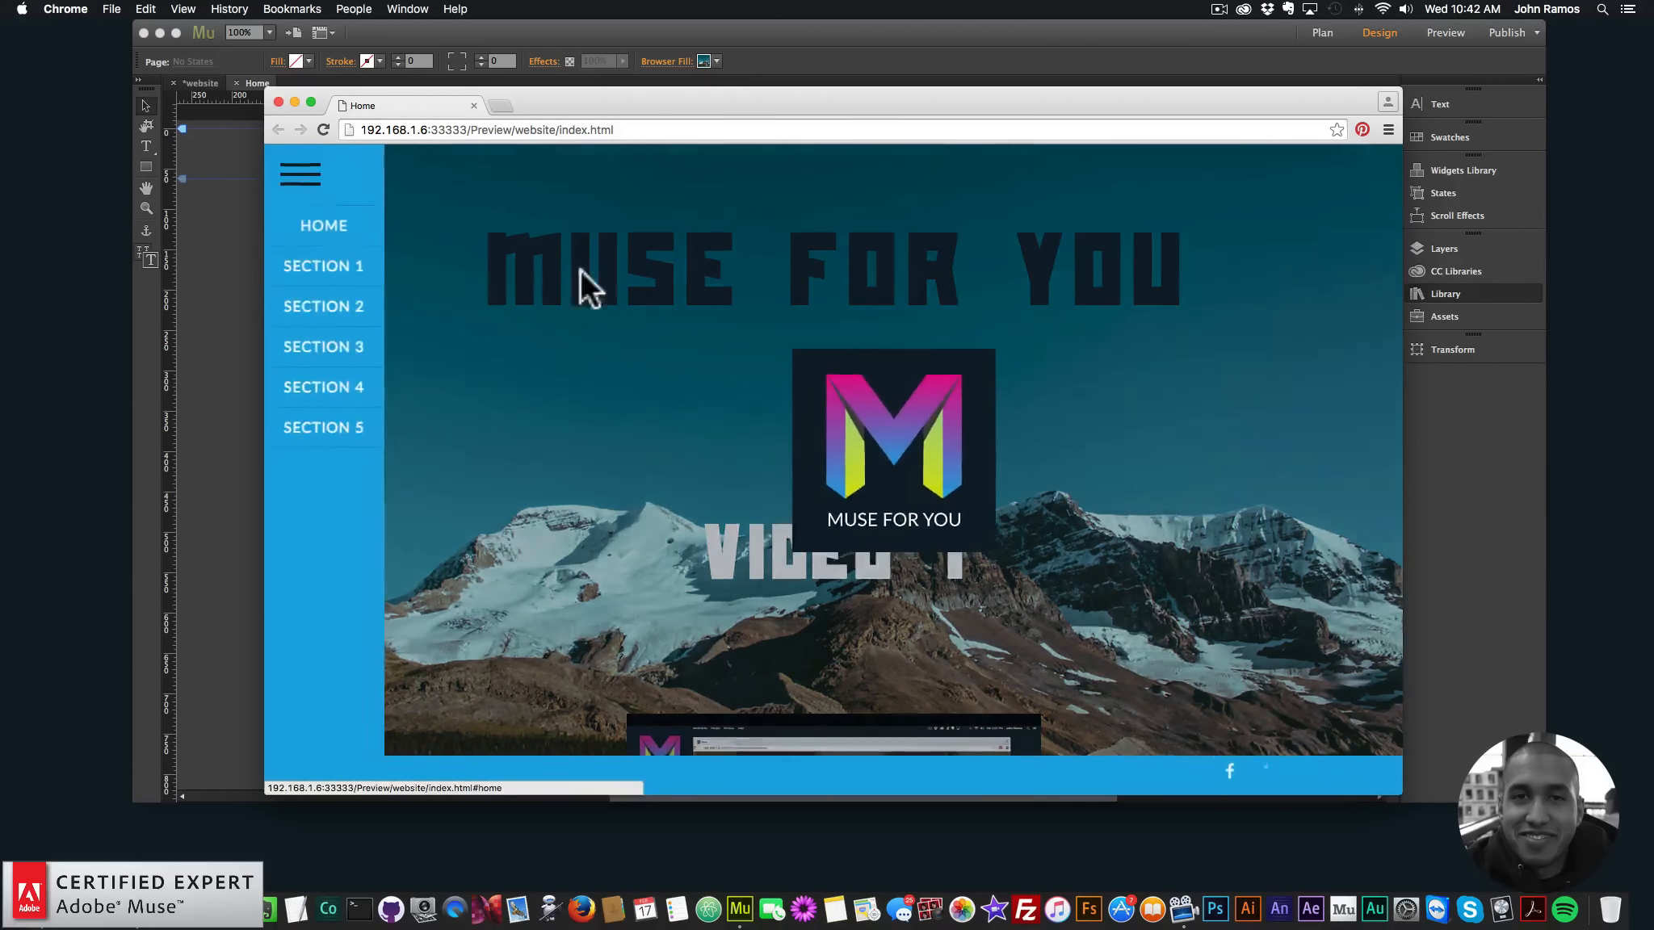
{"action": "left_click", "coordinate": [580, 269]}
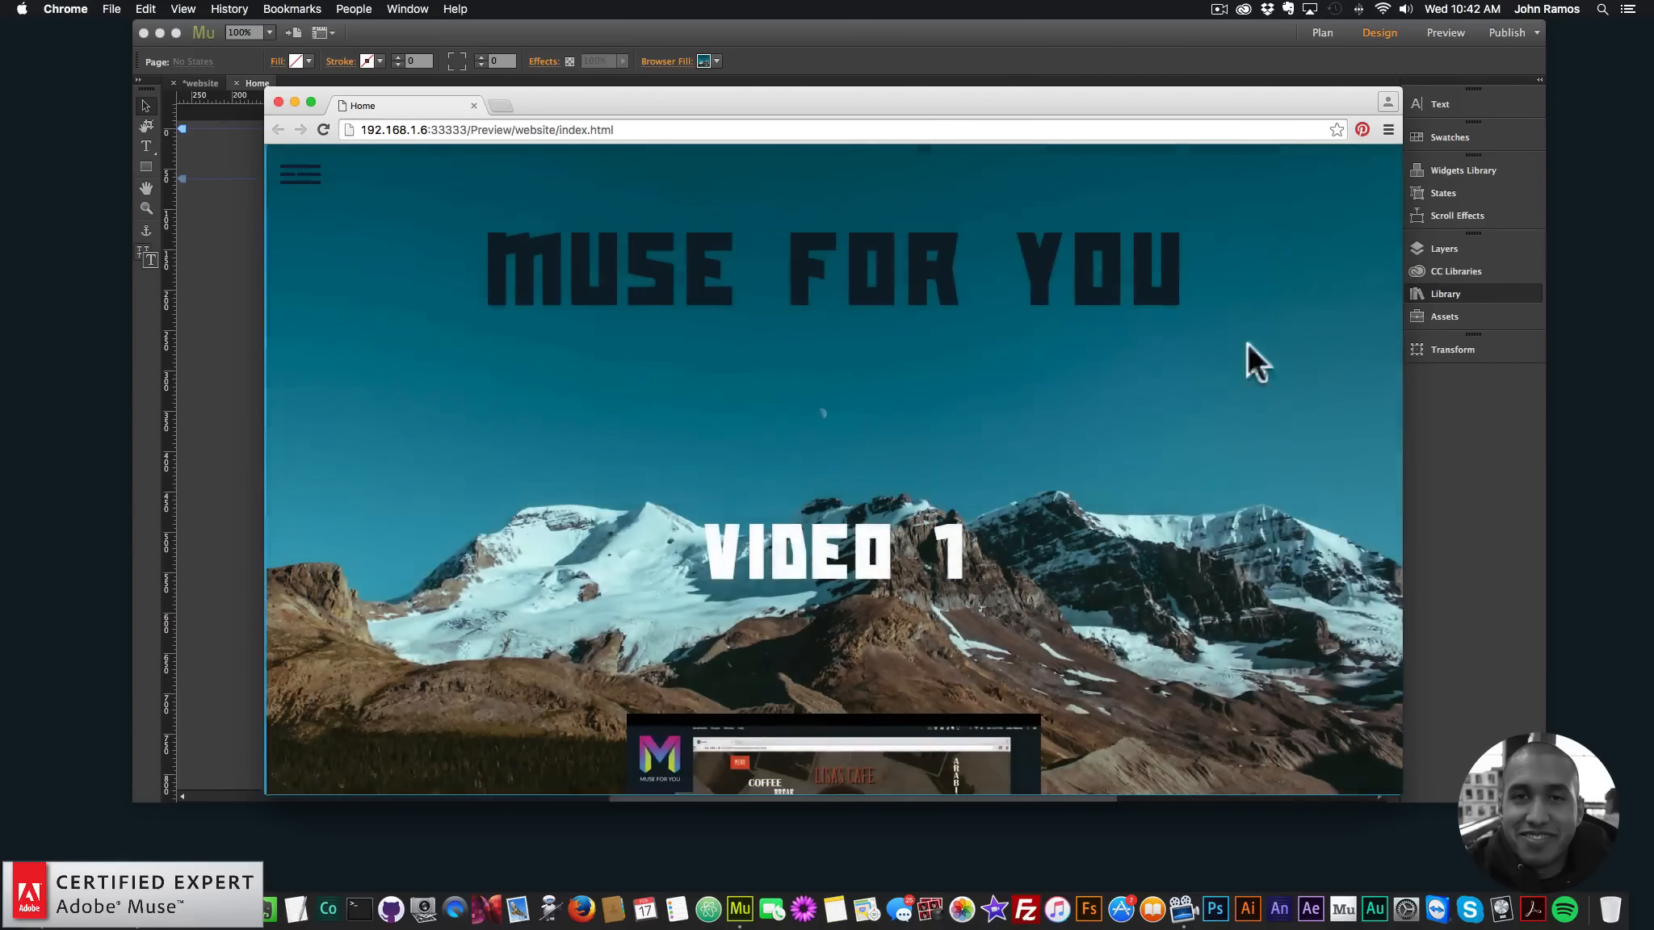
Check the side menu at a narrow browser width and again at the full desktop width
{"action": "left_click", "coordinate": [300, 178]}
{"action": "left_click_drag", "start_coordinate": [1405, 334], "coordinate": [489, 351]}
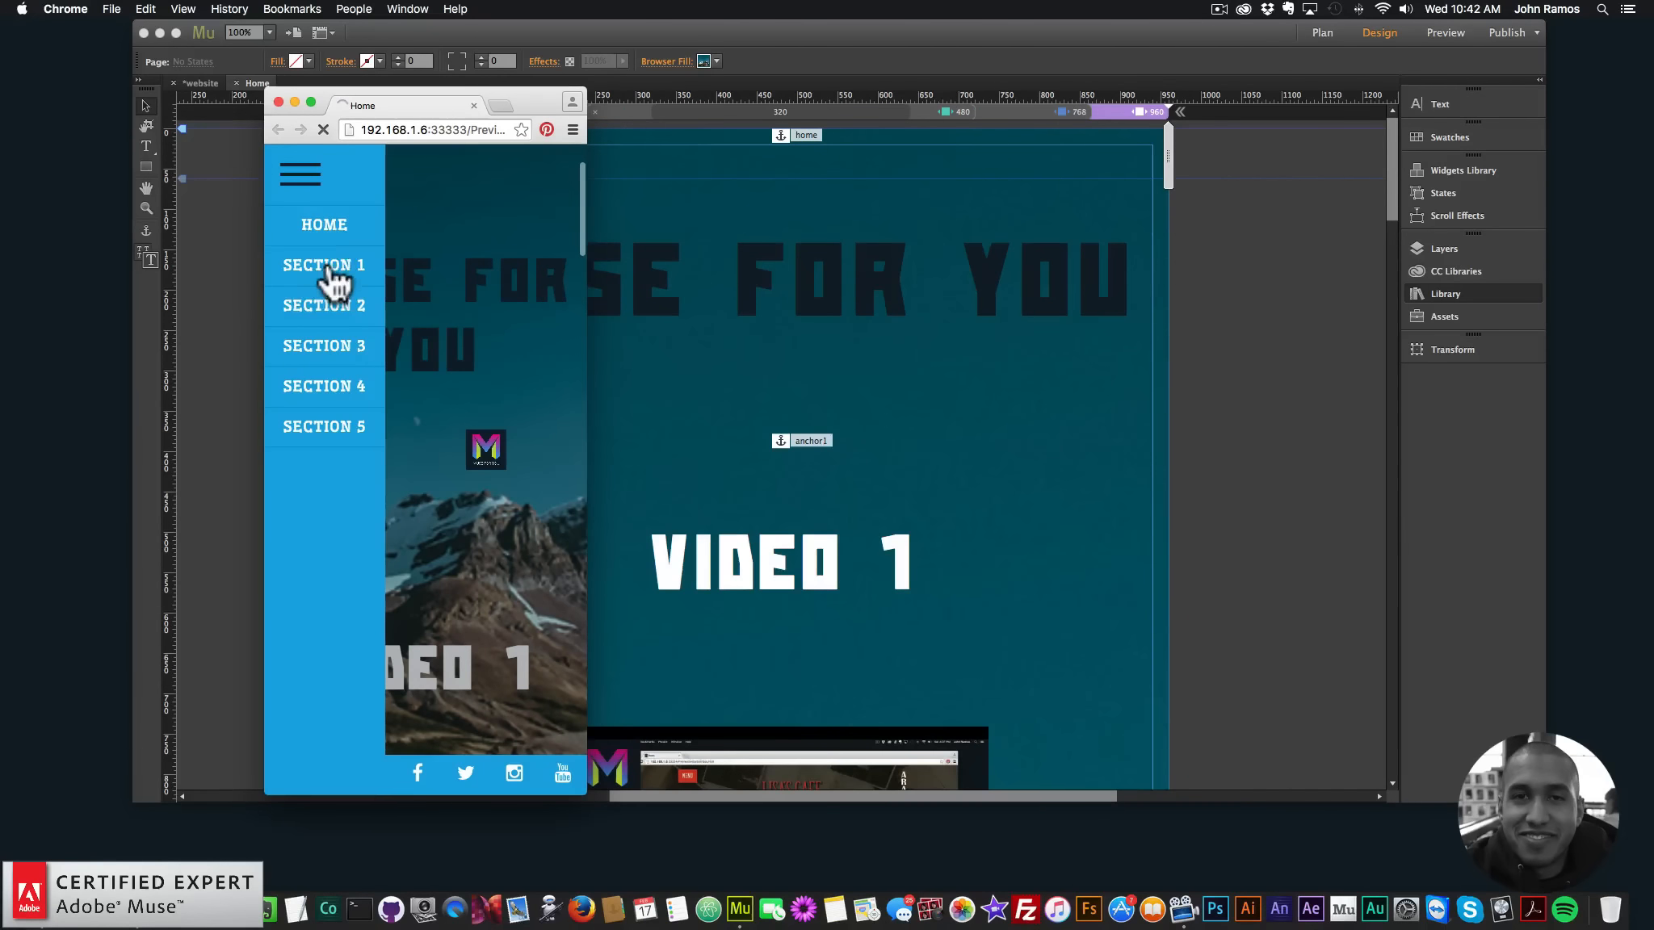
{"action": "left_click_drag", "start_coordinate": [594, 337], "coordinate": [1413, 343]}
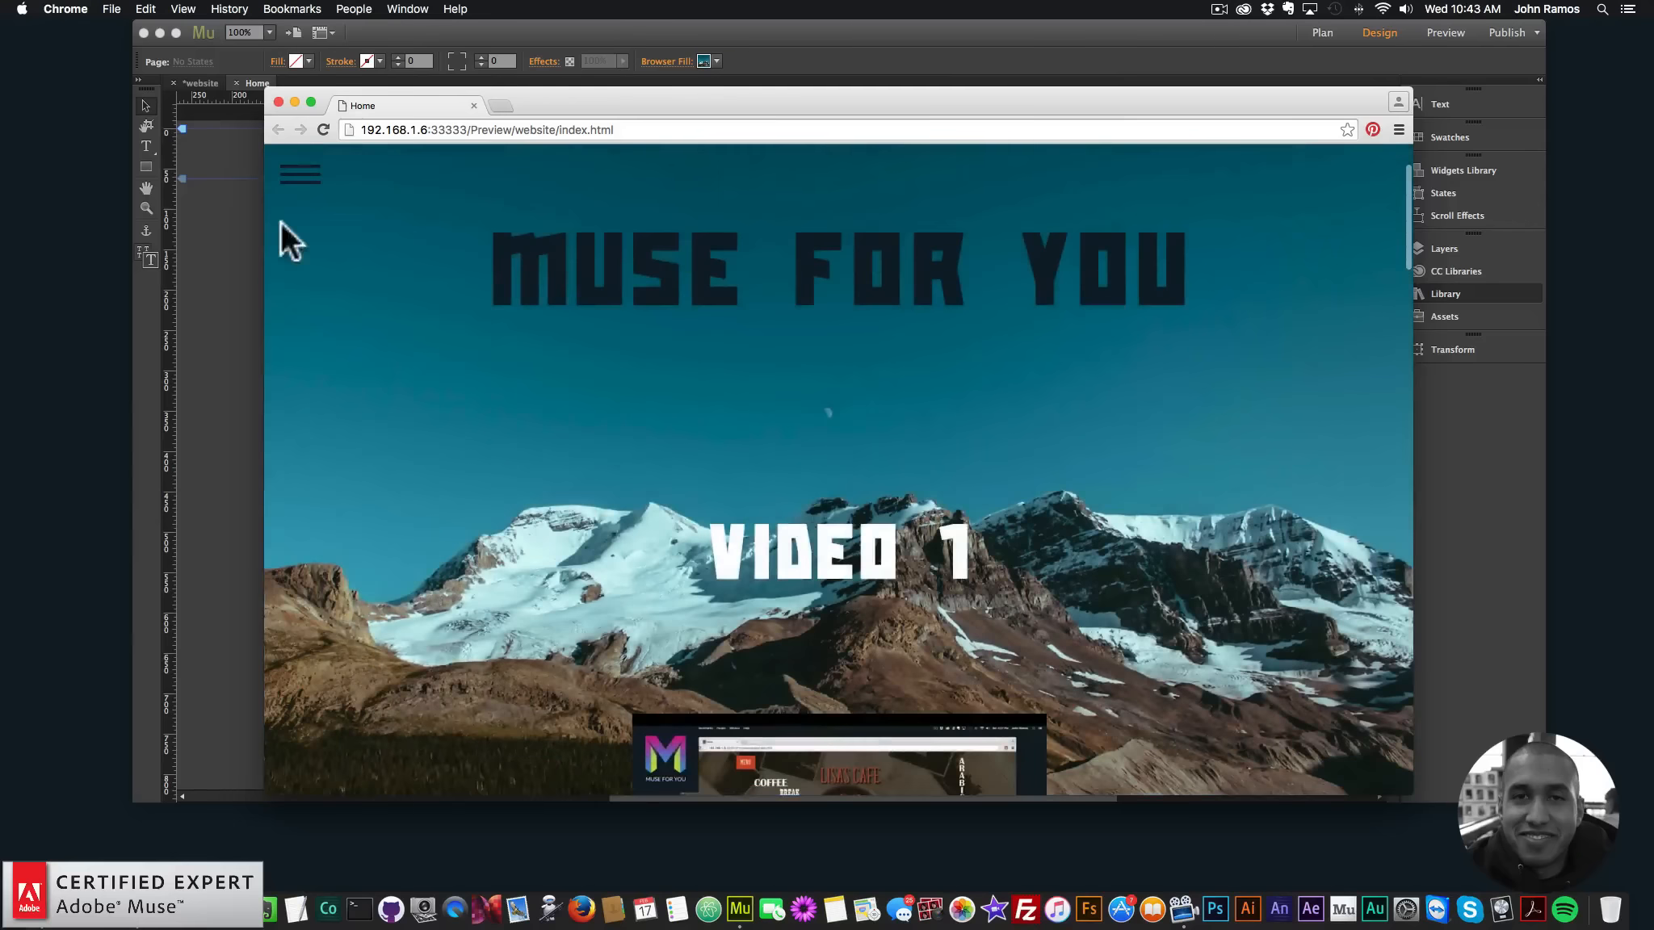
{"action": "left_click", "coordinate": [290, 172]}
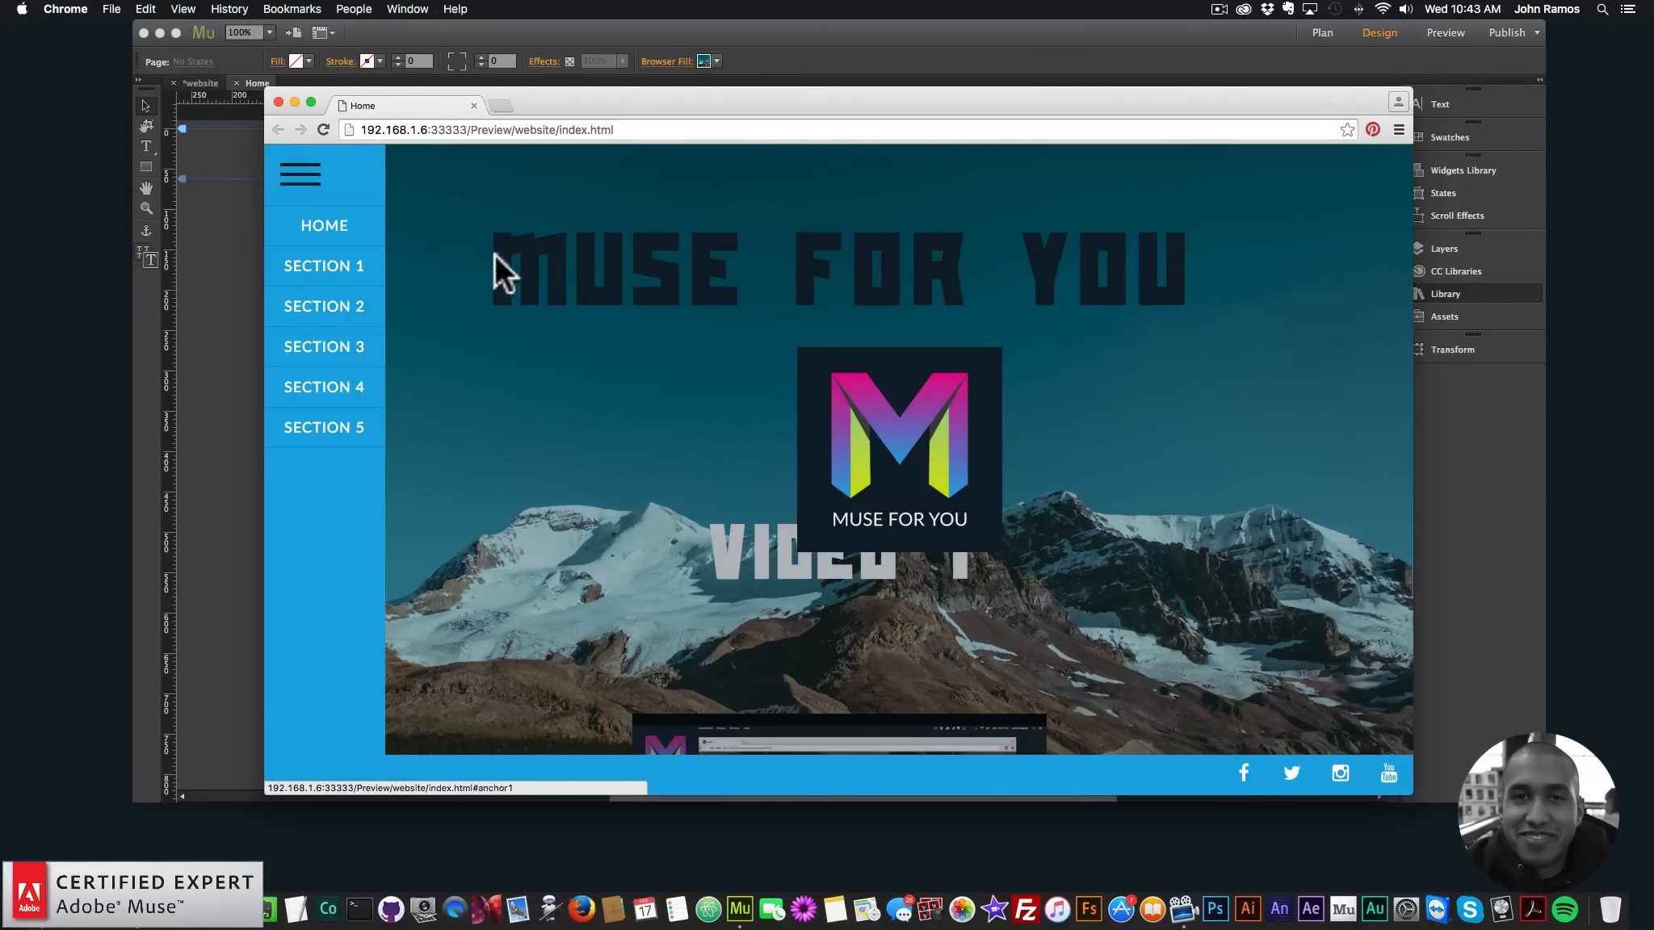
{"action": "left_click", "coordinate": [476, 279]}
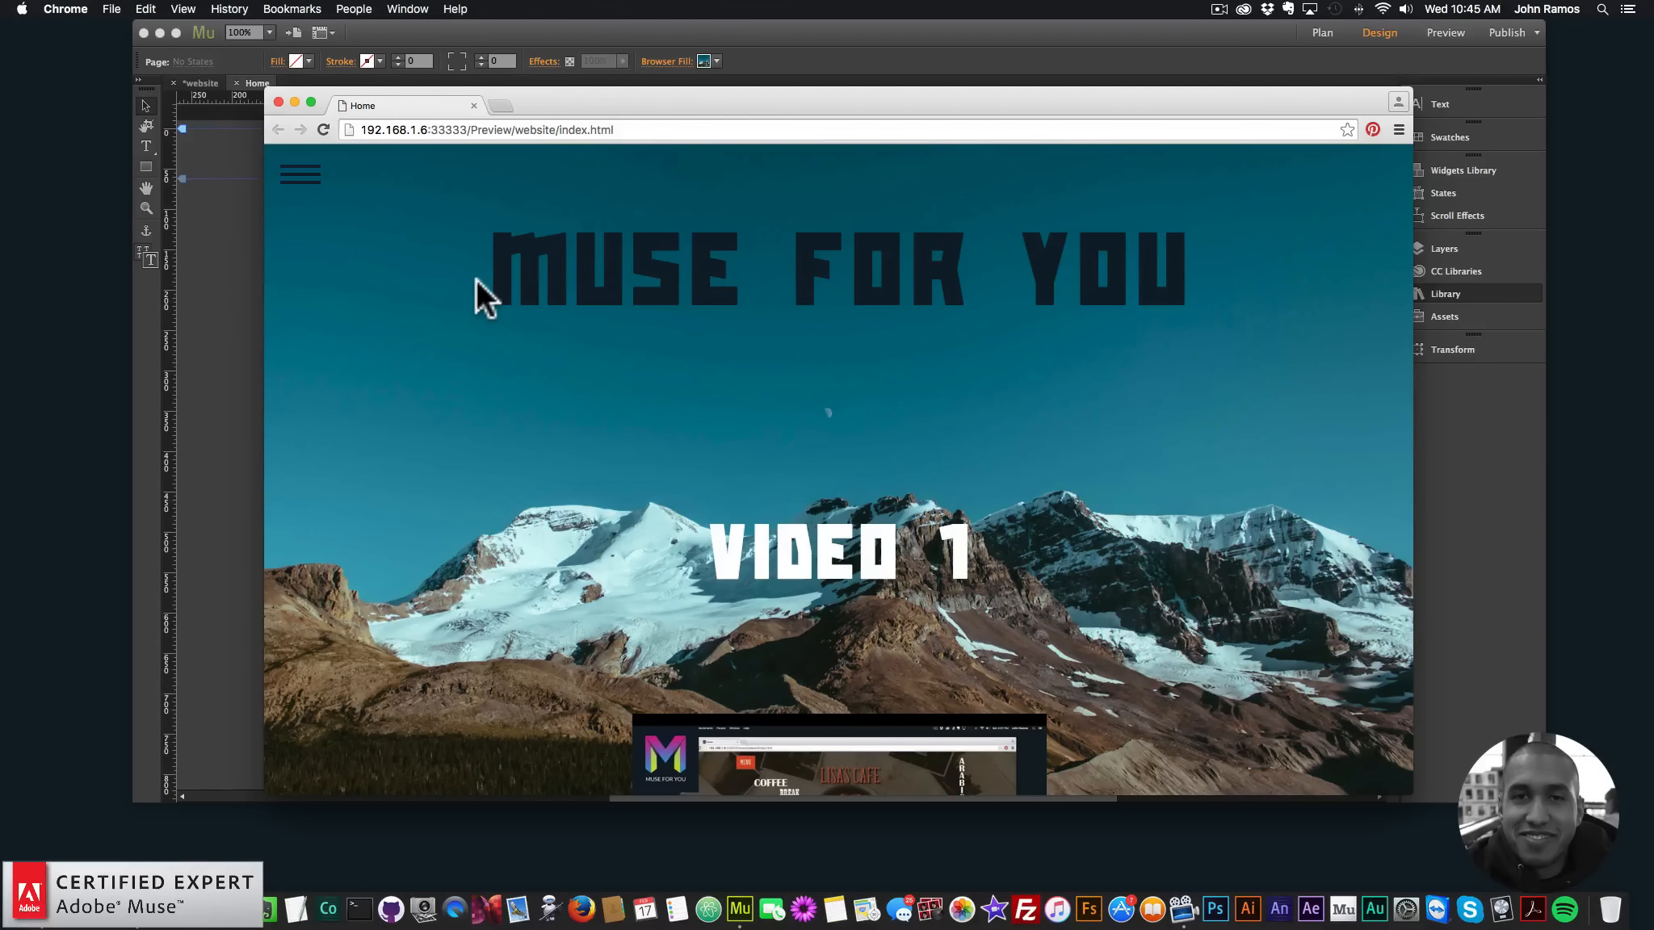
Switch to Adobe Muse, create a new site and open its Home page for design
{"action": "left_click", "coordinate": [814, 33]}
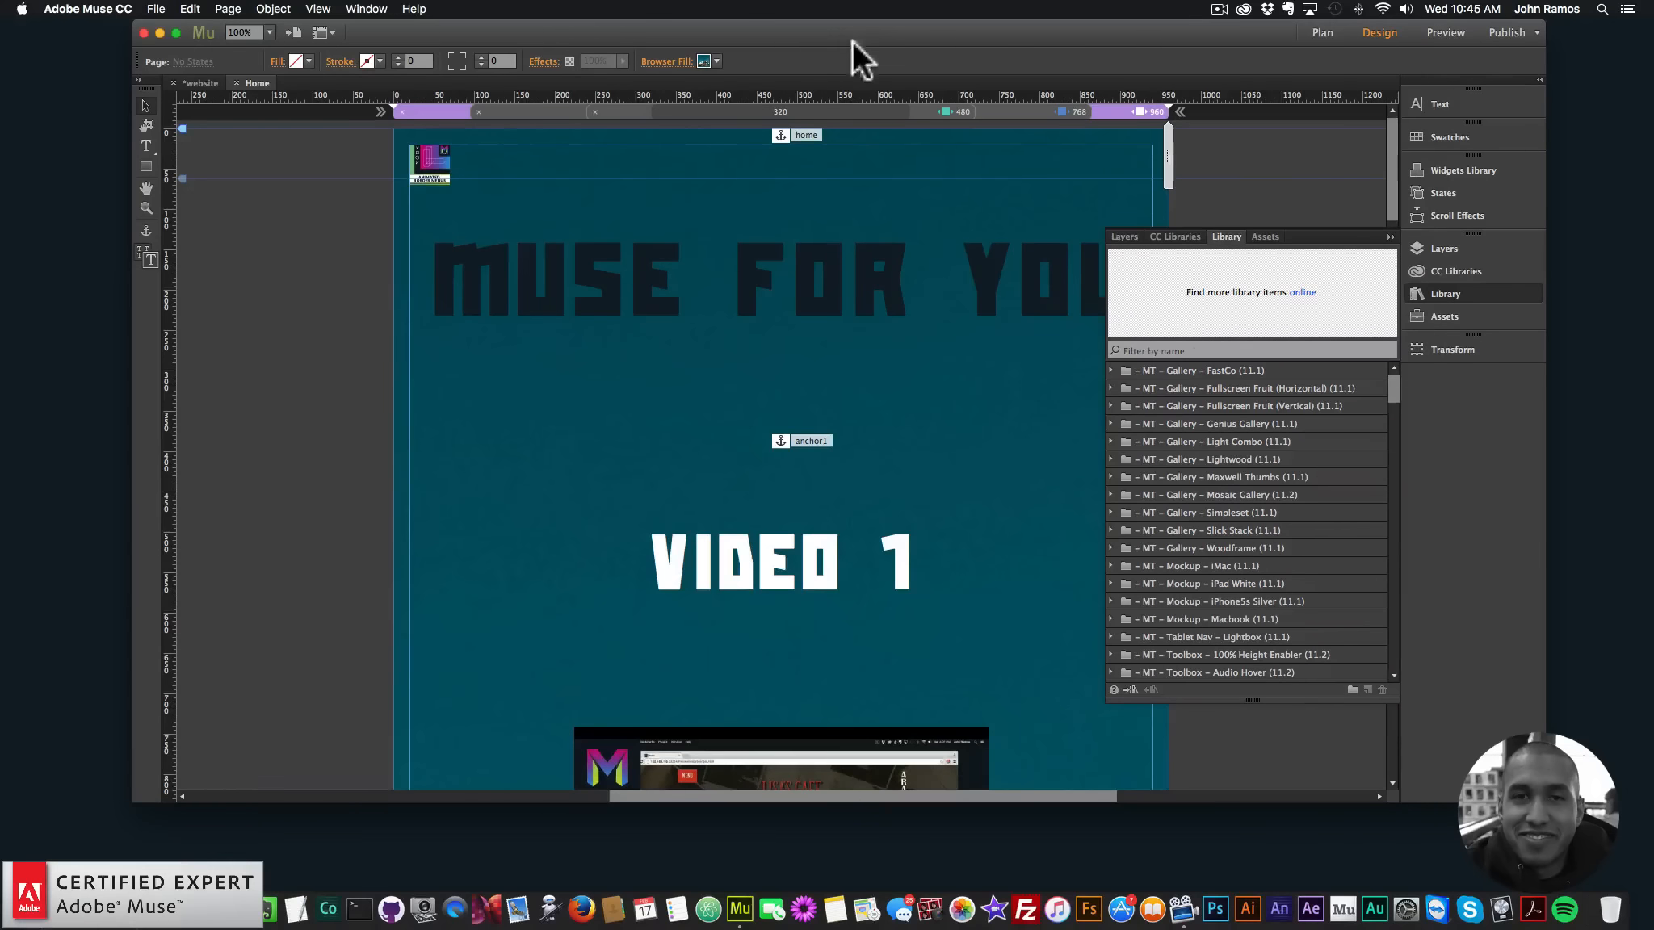
{"action": "left_click", "coordinate": [153, 9]}
{"action": "left_click", "coordinate": [166, 29]}
{"action": "left_click", "coordinate": [928, 501]}
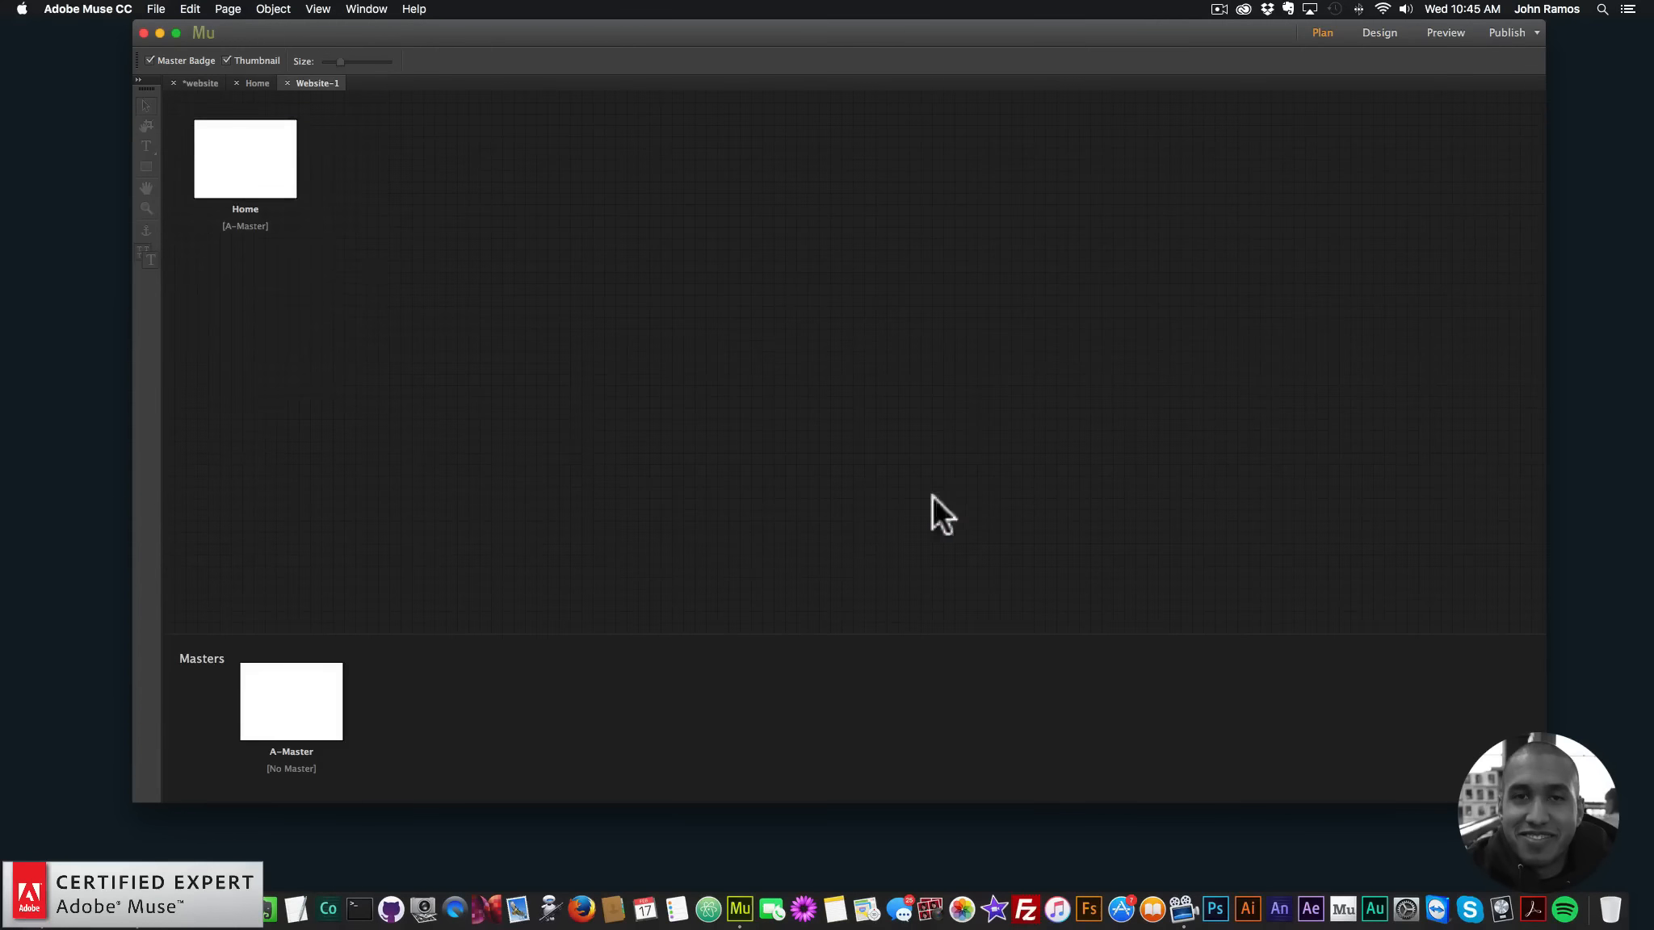
{"action": "double_click", "coordinate": [263, 174]}
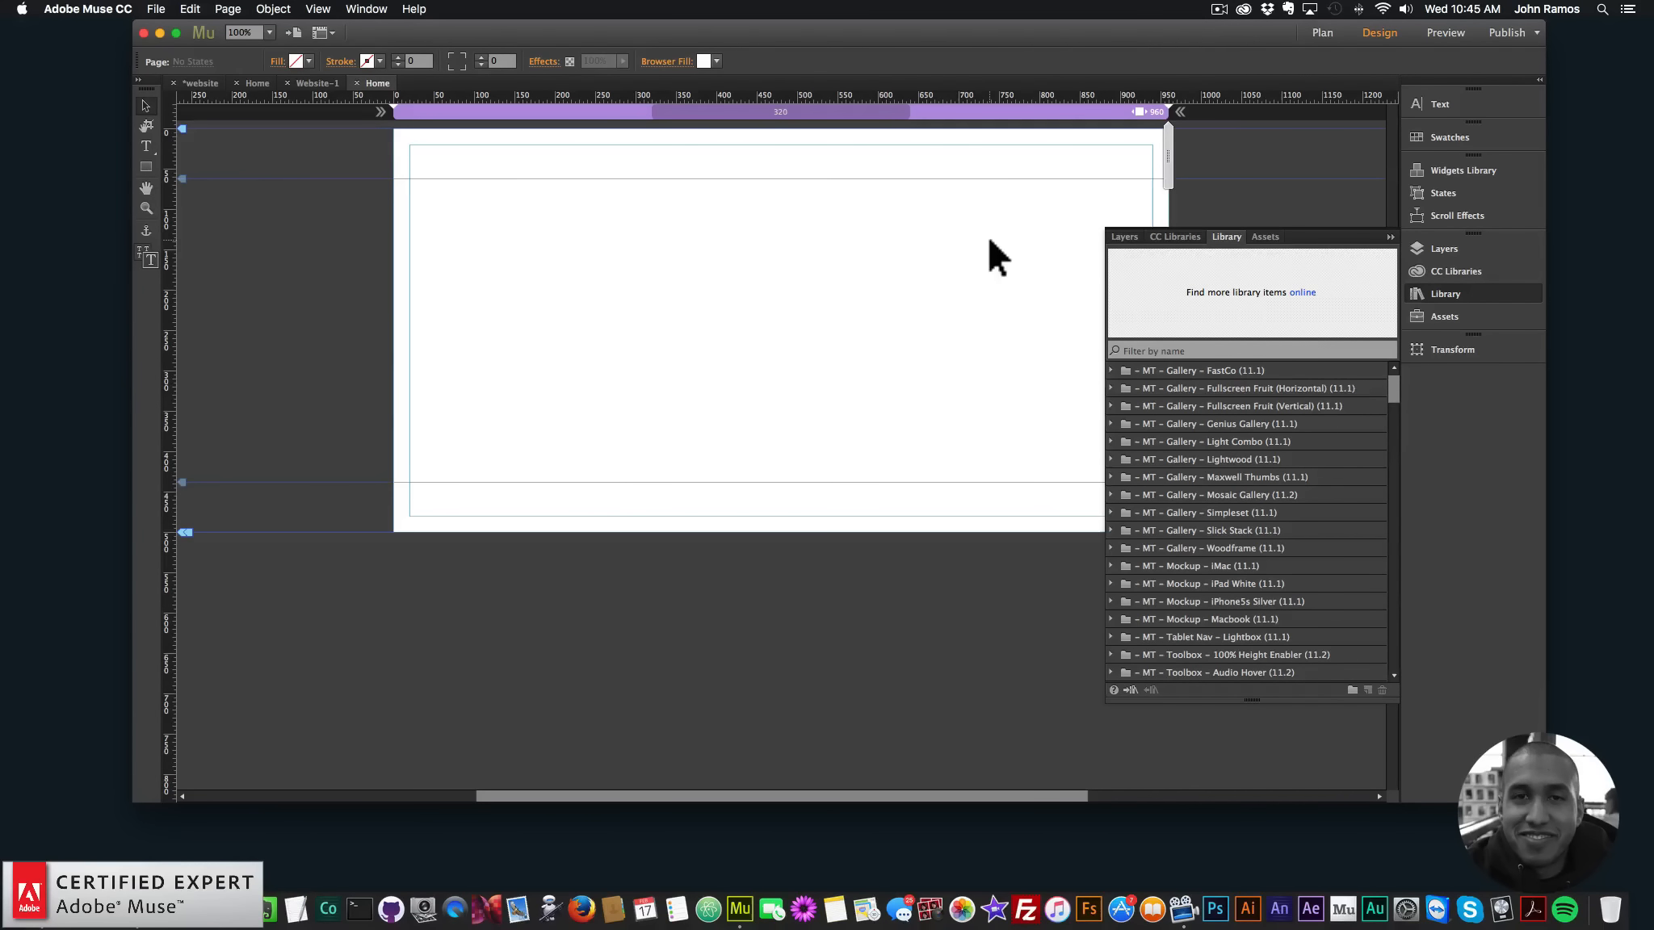
Hide the Library panel and show it again
{"action": "scroll", "coordinate": [1395, 395], "scroll_direction": "down", "scroll_amount": 10}
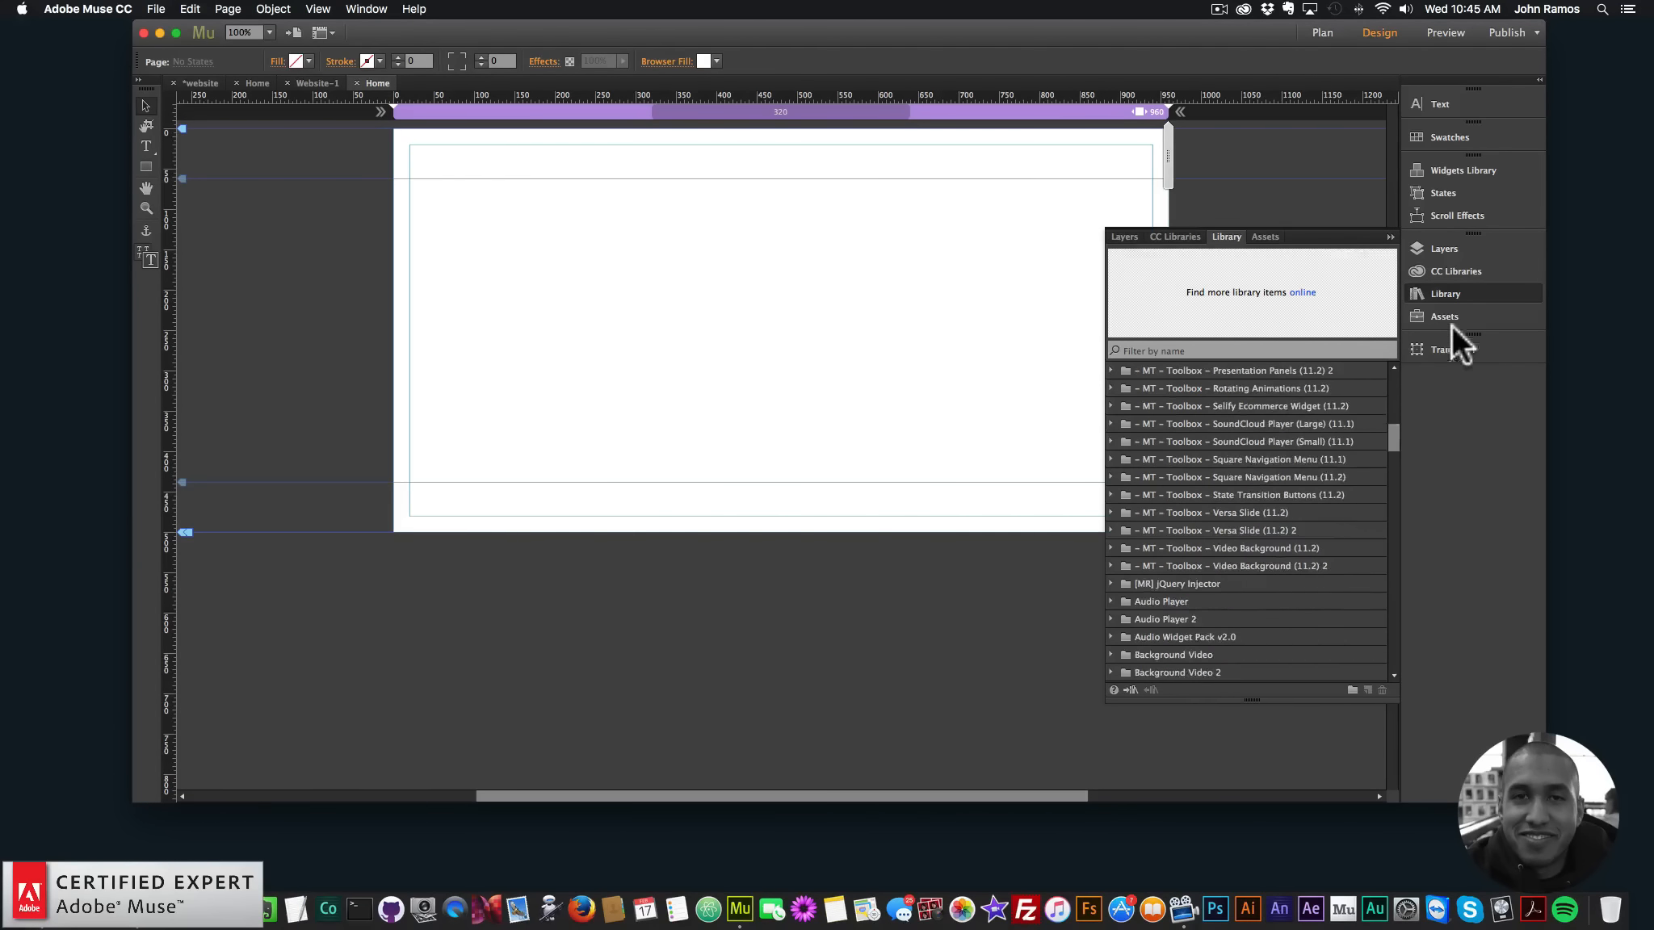
{"action": "left_click", "coordinate": [1452, 294]}
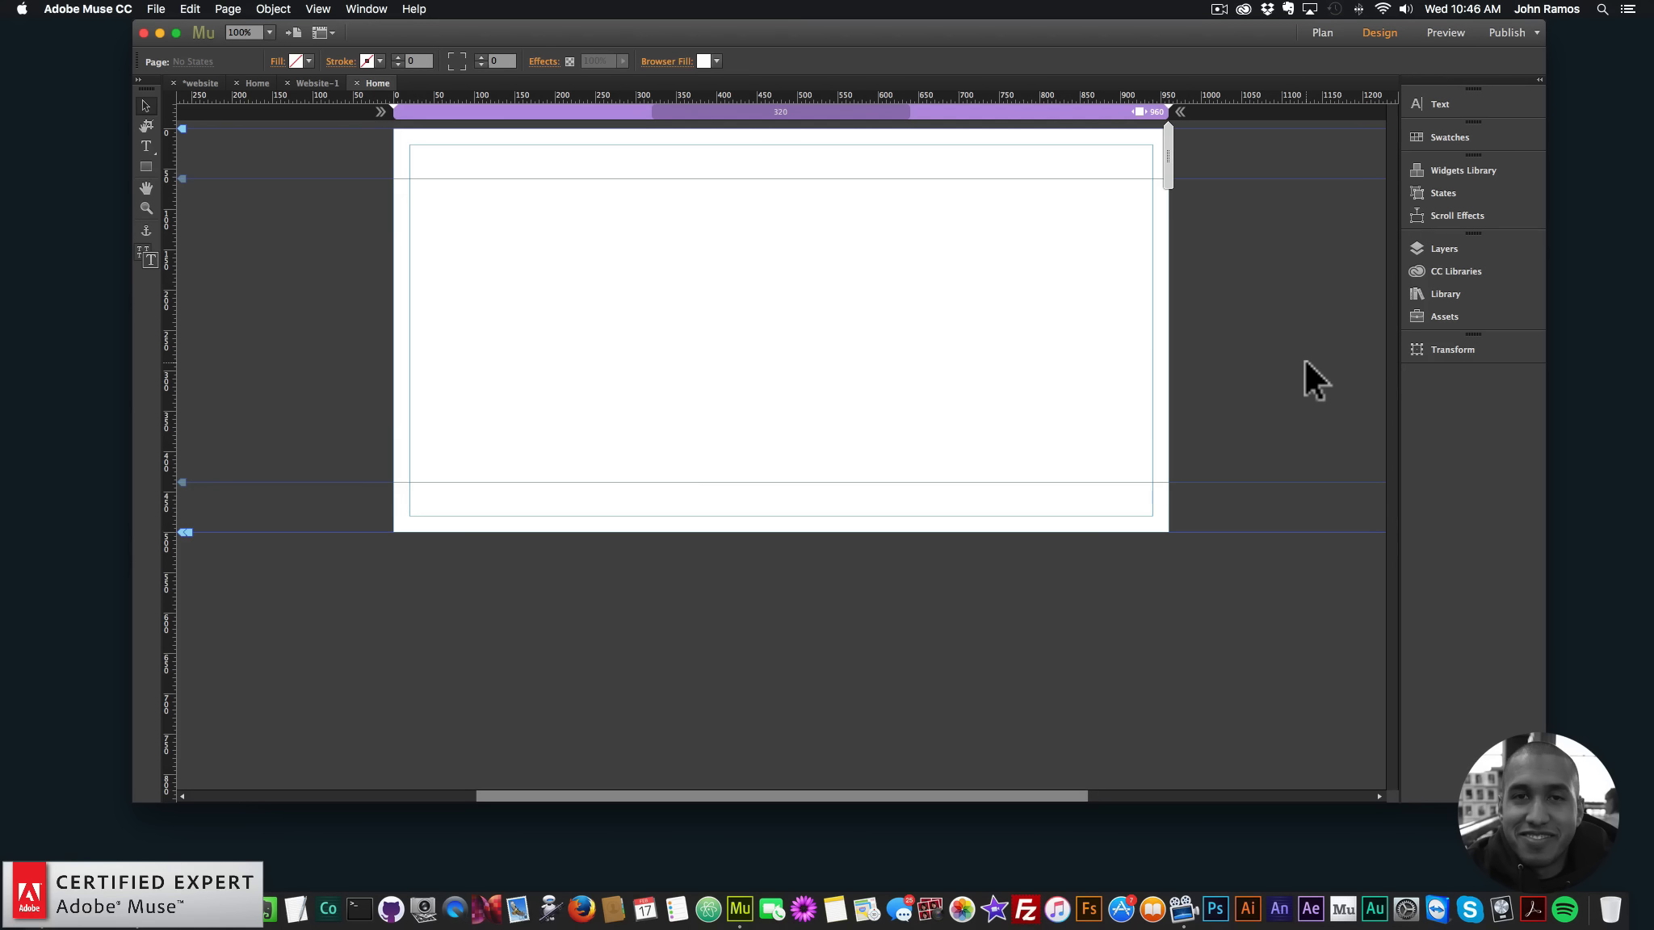
{"action": "left_click", "coordinate": [1445, 294]}
{"action": "left_click_drag", "start_coordinate": [1393, 379], "coordinate": [1390, 501]}
{"action": "left_click", "coordinate": [1473, 292]}
{"action": "left_click", "coordinate": [367, 9]}
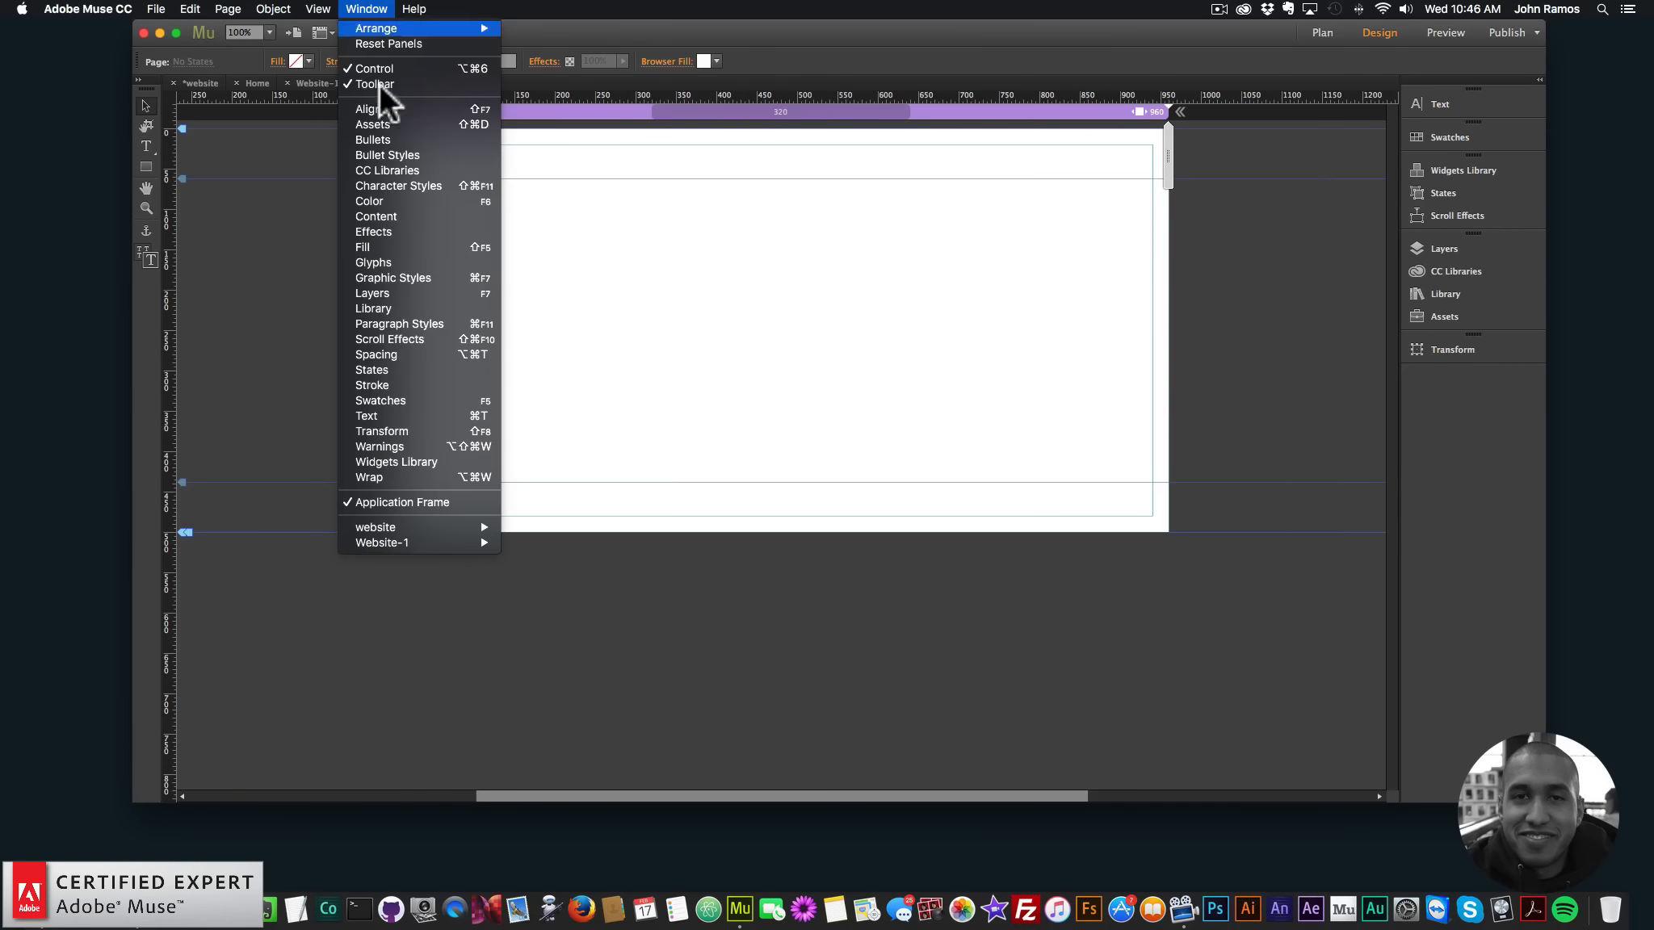
{"action": "left_click", "coordinate": [383, 306]}
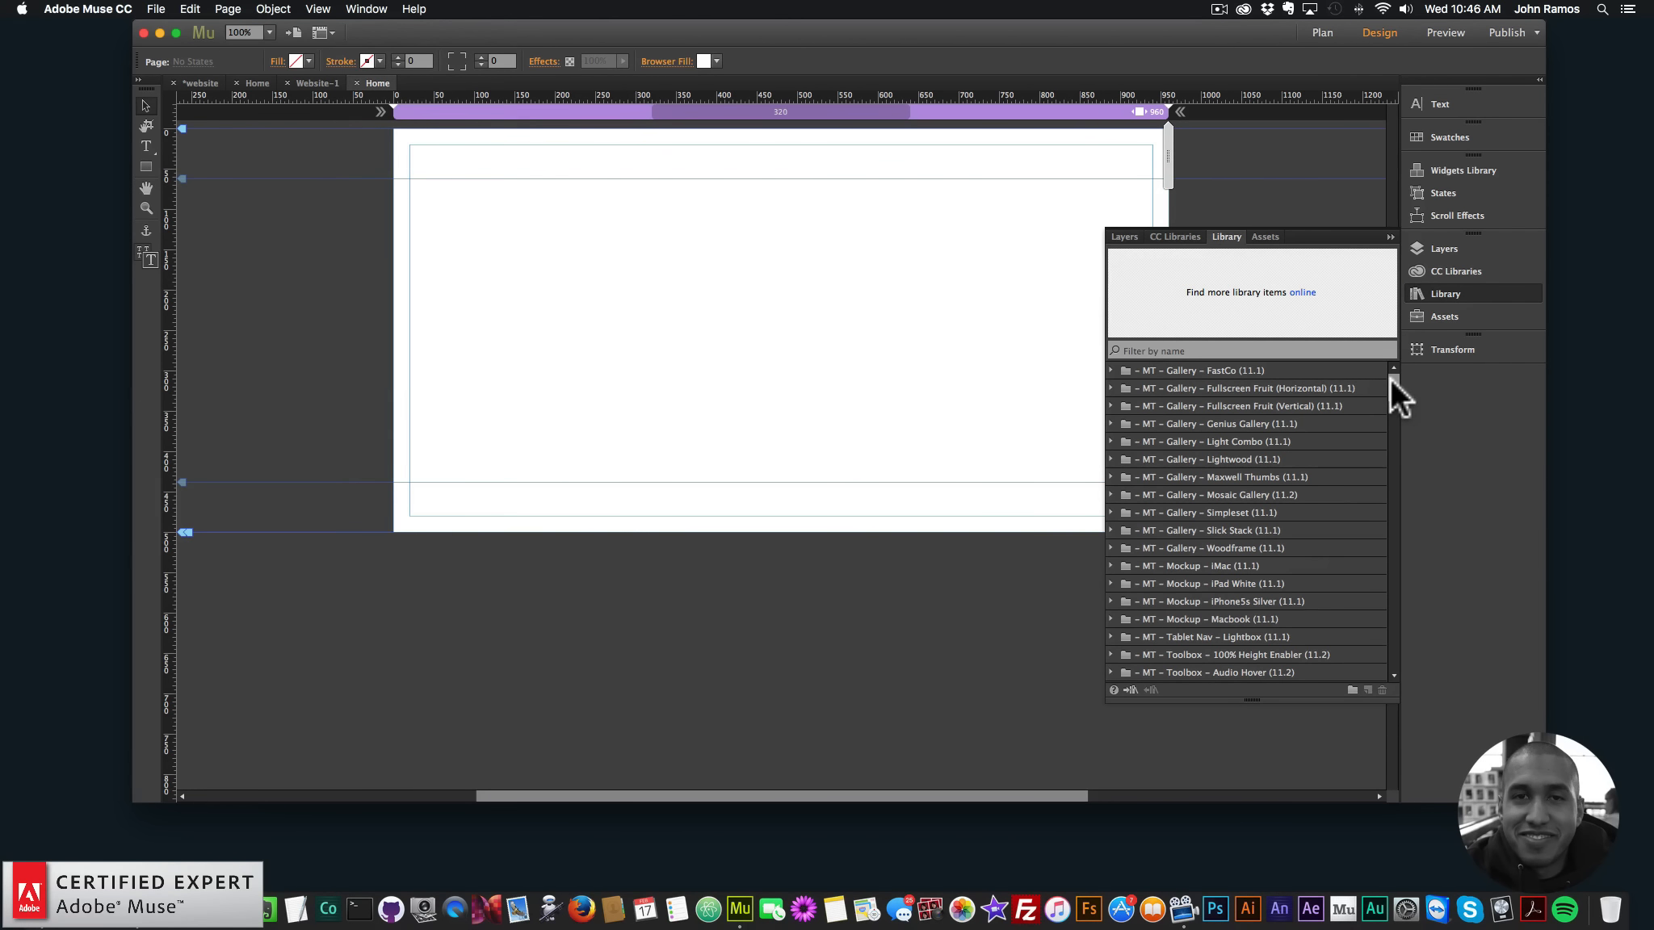
Locate and expand the "Muse For You – Animated Border Menus Widget 1.2" folder in the library
{"action": "left_click_drag", "start_coordinate": [1390, 377], "coordinate": [1392, 463]}
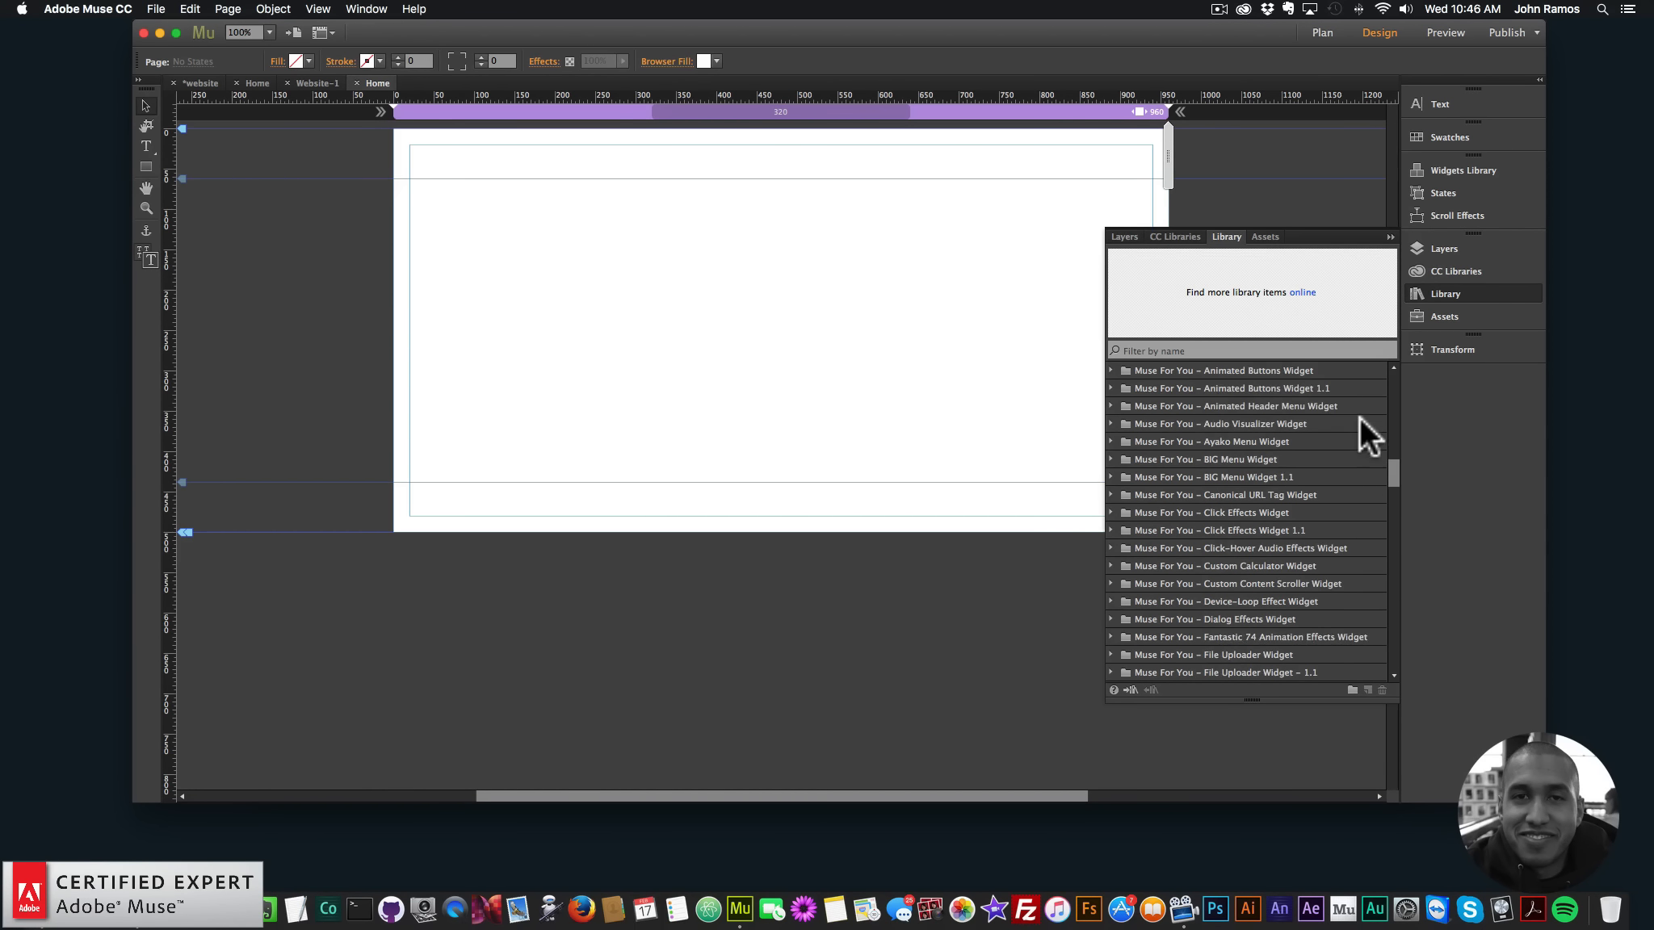
{"action": "left_click", "coordinate": [1393, 364]}
{"action": "left_click", "coordinate": [1393, 364]}
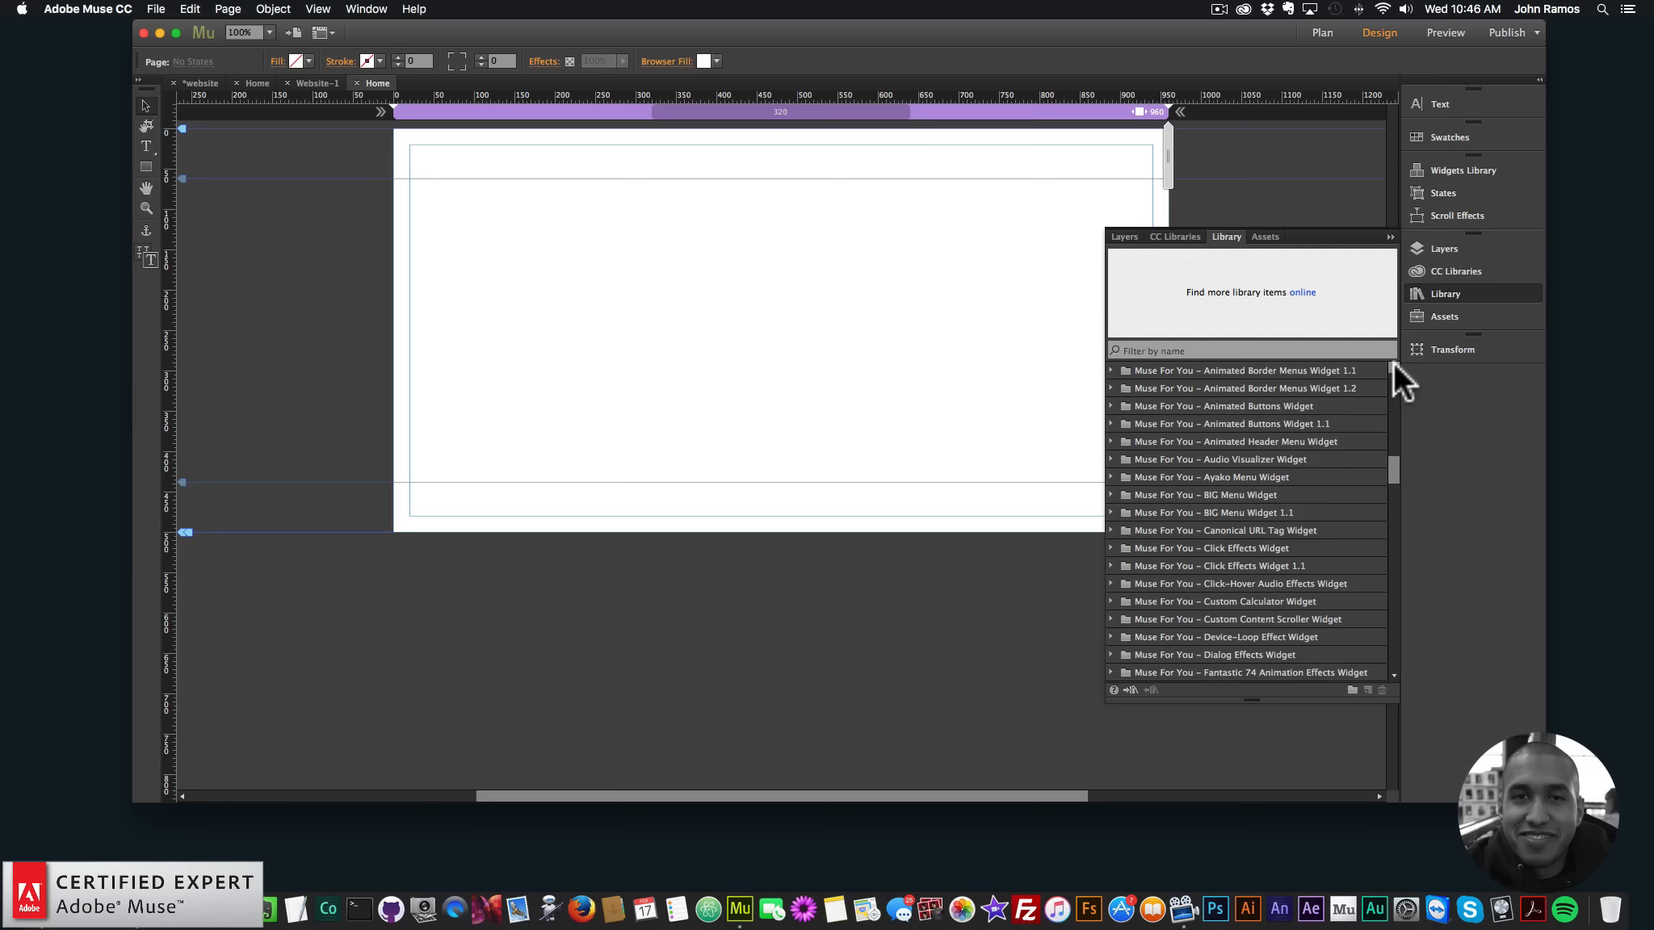
{"action": "left_click", "coordinate": [1393, 363]}
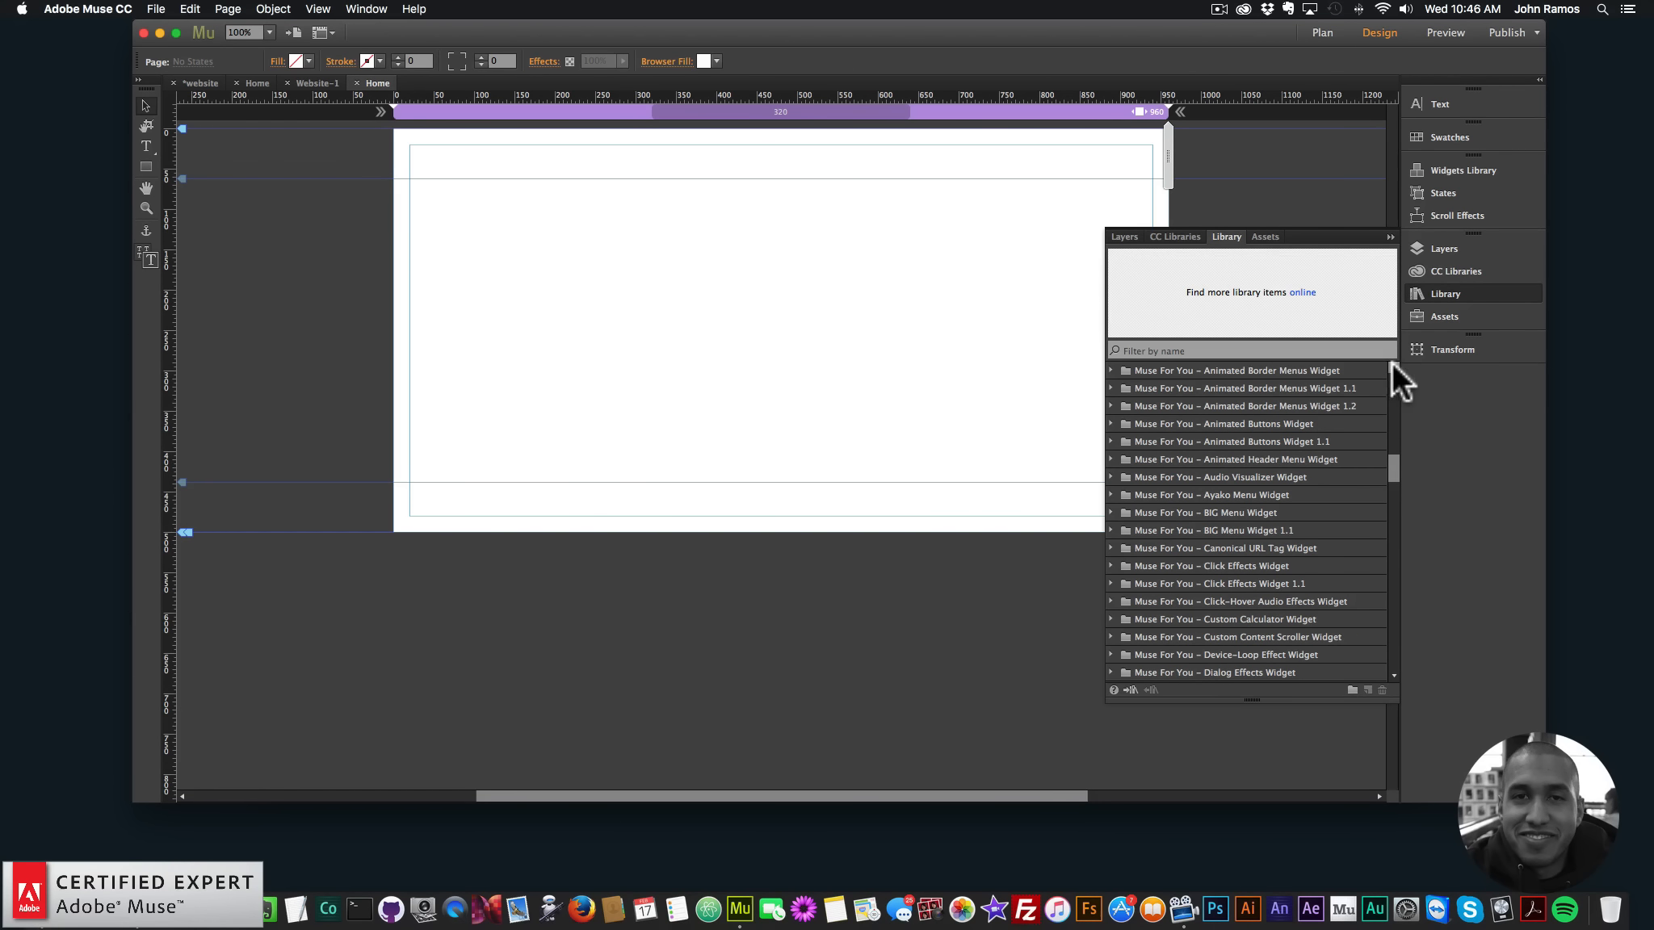
{"action": "left_click", "coordinate": [1280, 406]}
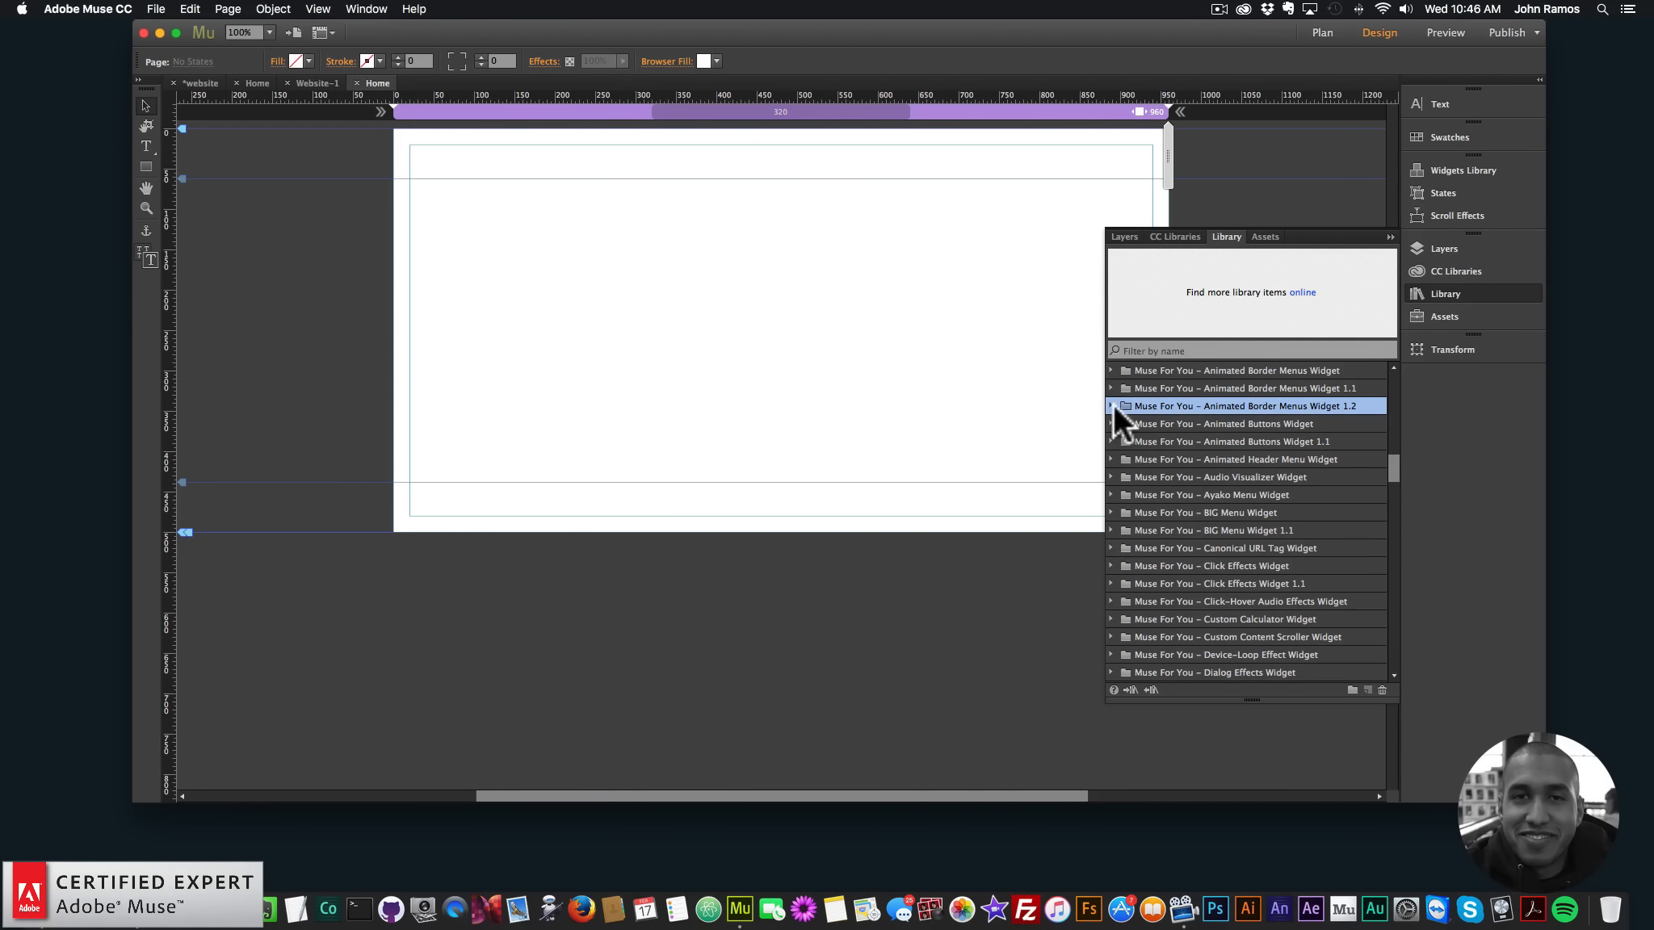
{"action": "left_click", "coordinate": [1110, 405]}
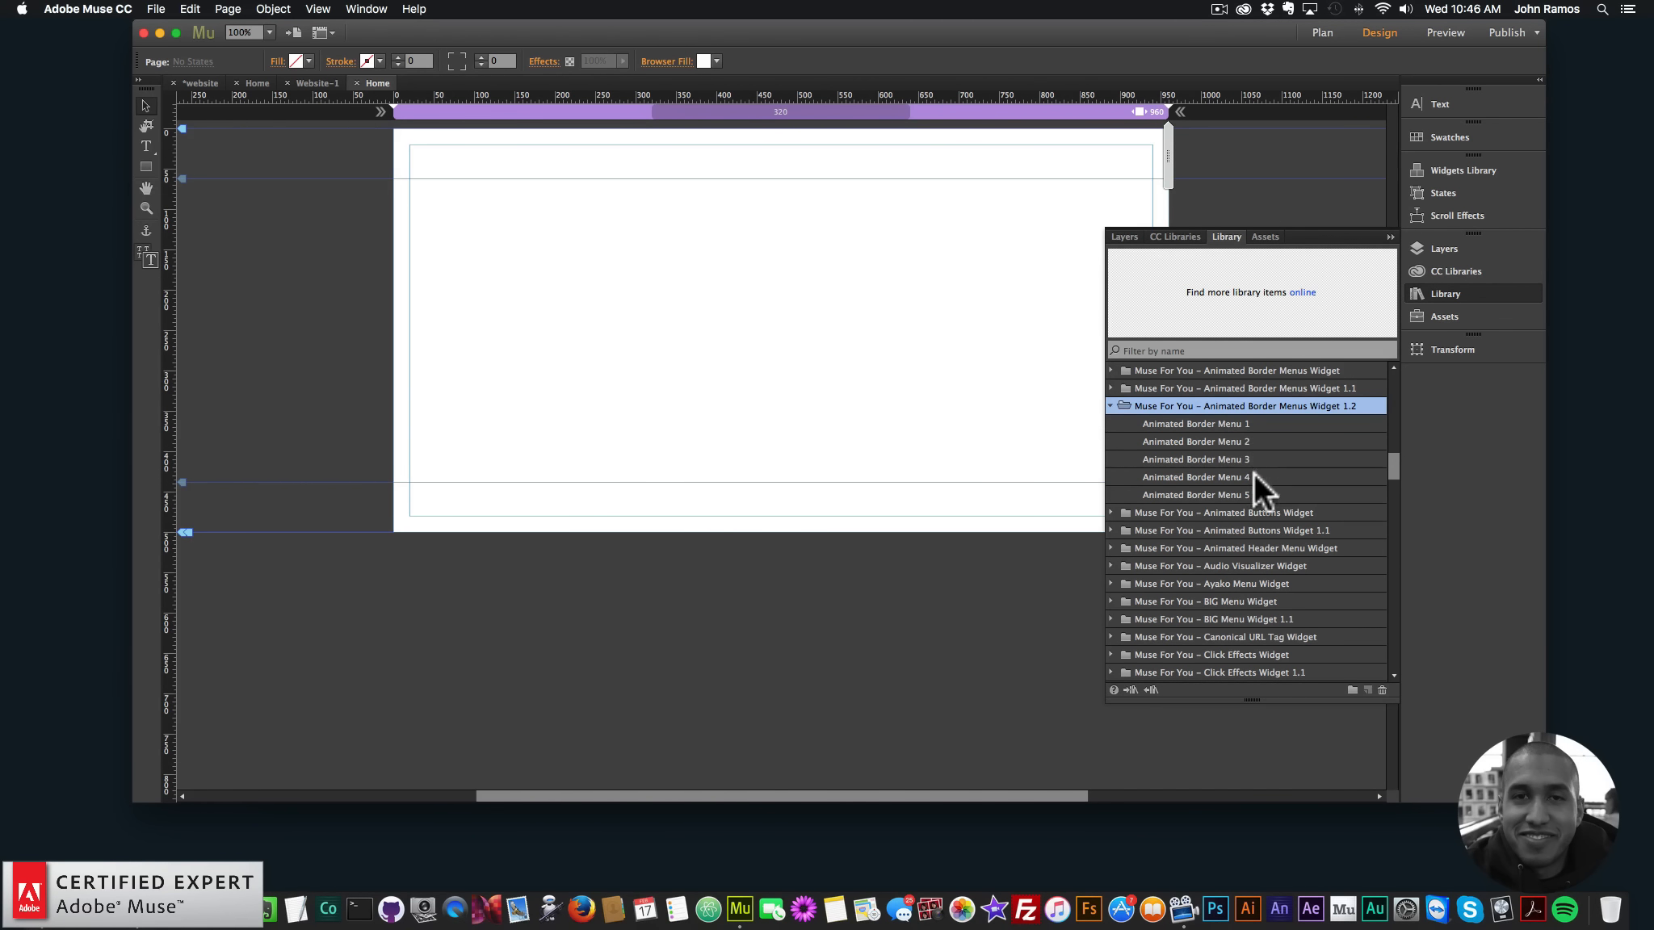
Place the Animated Border Menu 5 widget on the Home page at X 20, Y 20, and hide the Library panel
{"action": "left_click", "coordinate": [1244, 494]}
{"action": "left_click_drag", "start_coordinate": [1216, 491], "coordinate": [424, 156]}
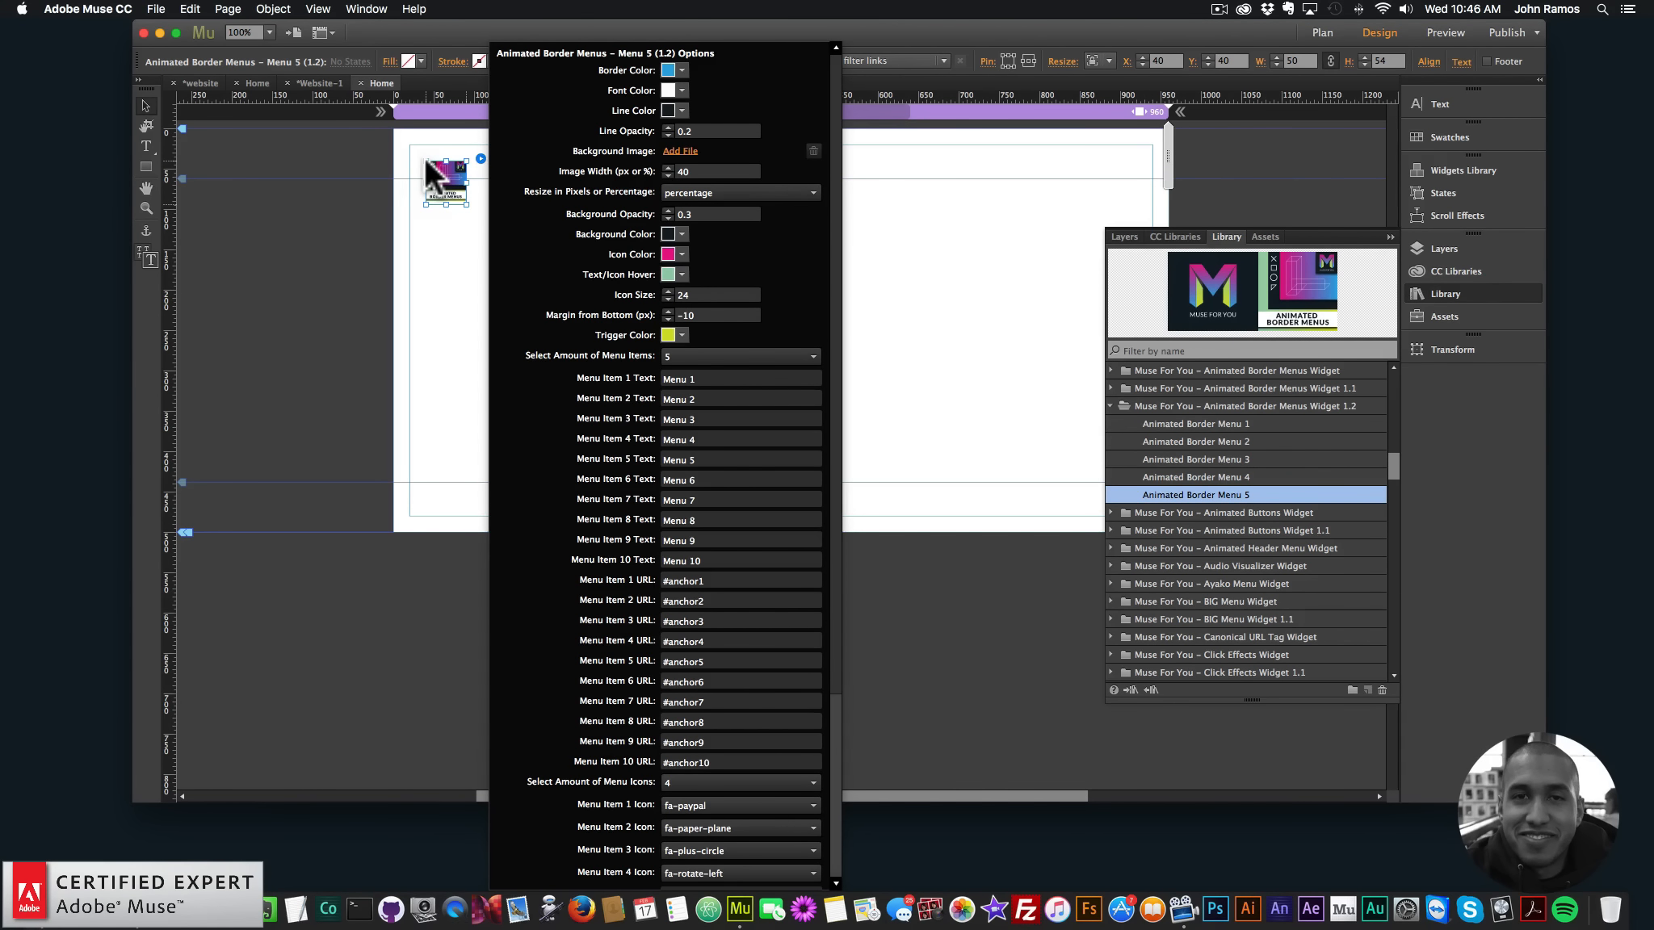
{"action": "left_click", "coordinate": [1474, 286]}
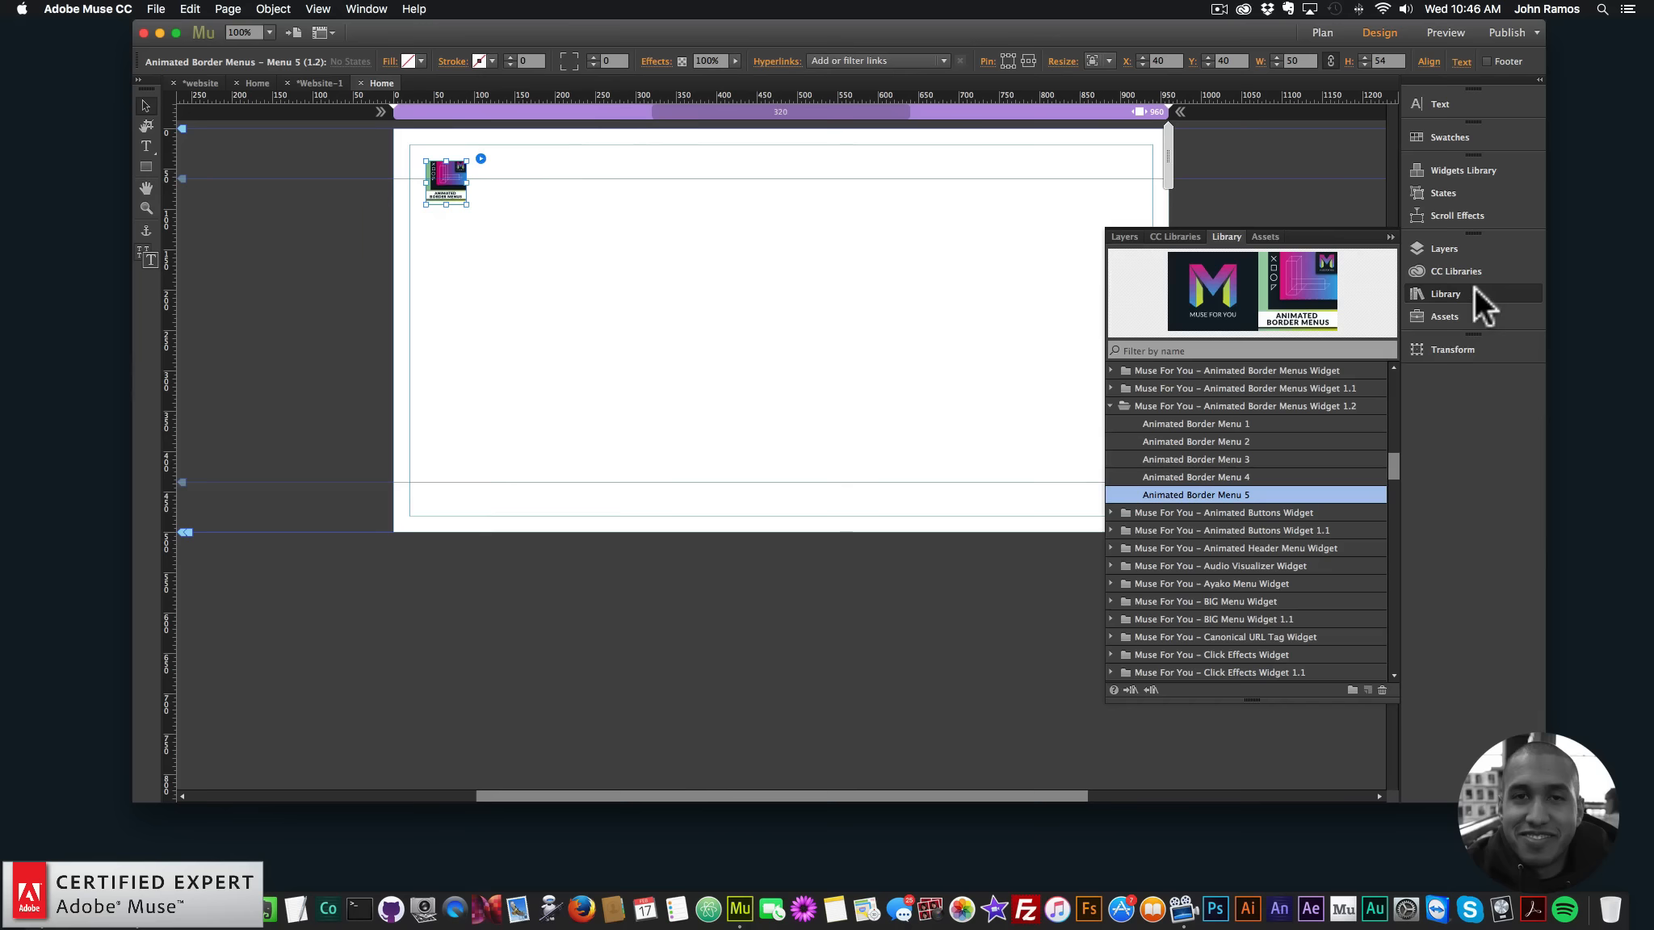
{"action": "left_click_drag", "start_coordinate": [443, 181], "coordinate": [431, 162]}
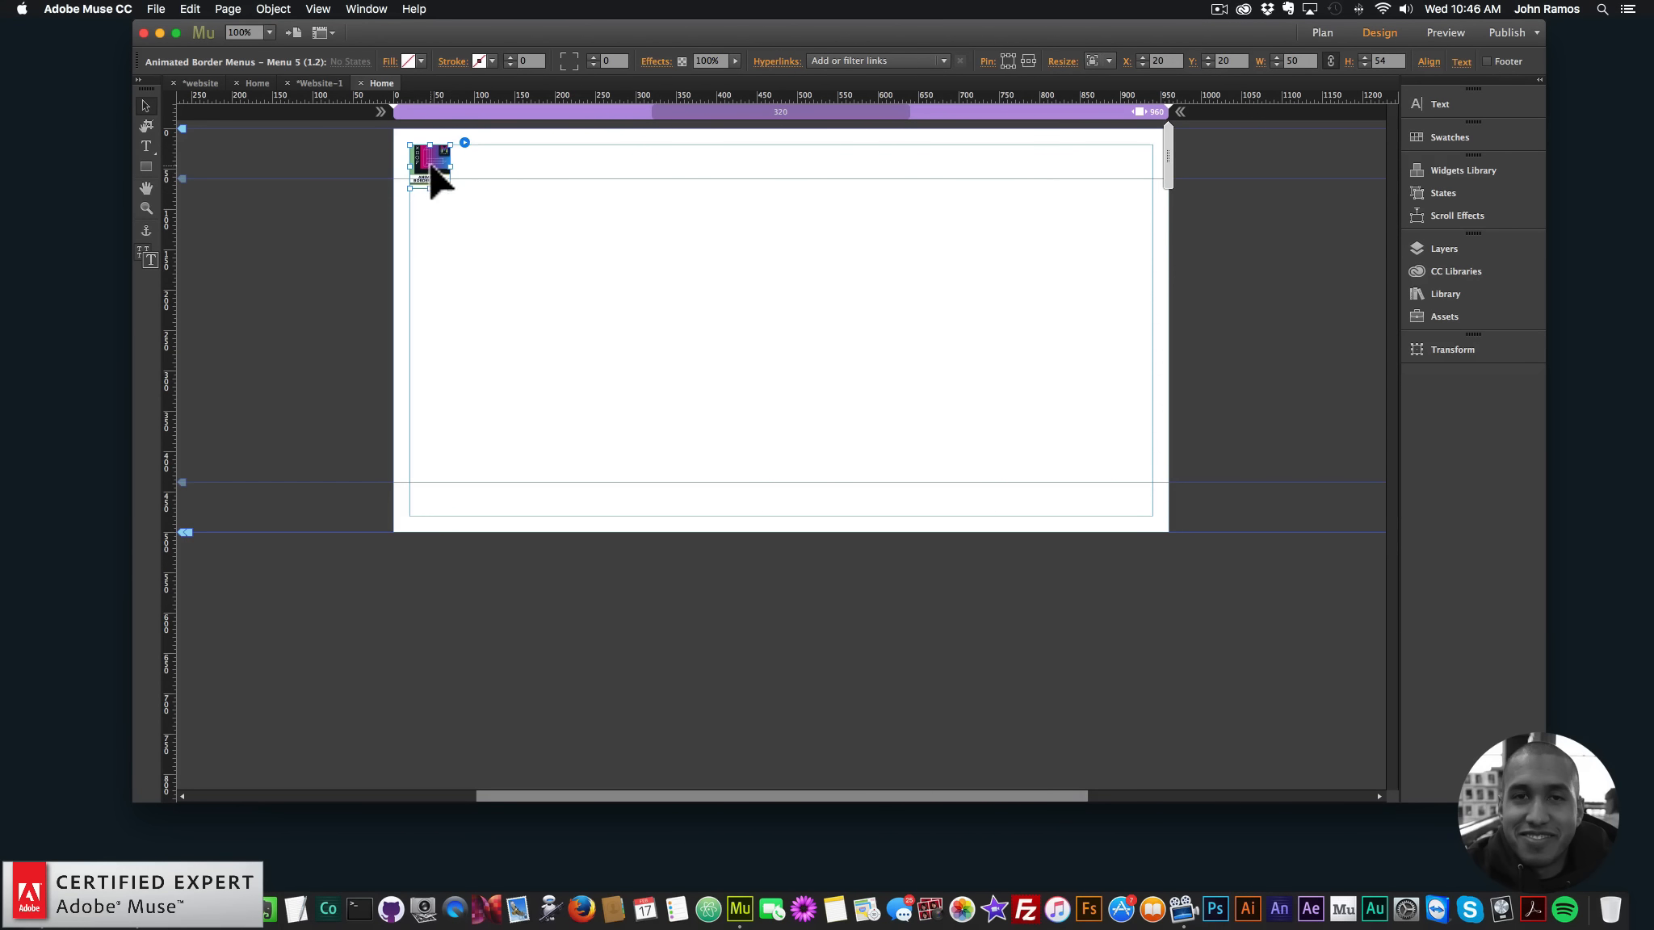
Open the Menu 5 widget's options and review the settings from border color through to the scrolling section
{"action": "left_click", "coordinate": [464, 142]}
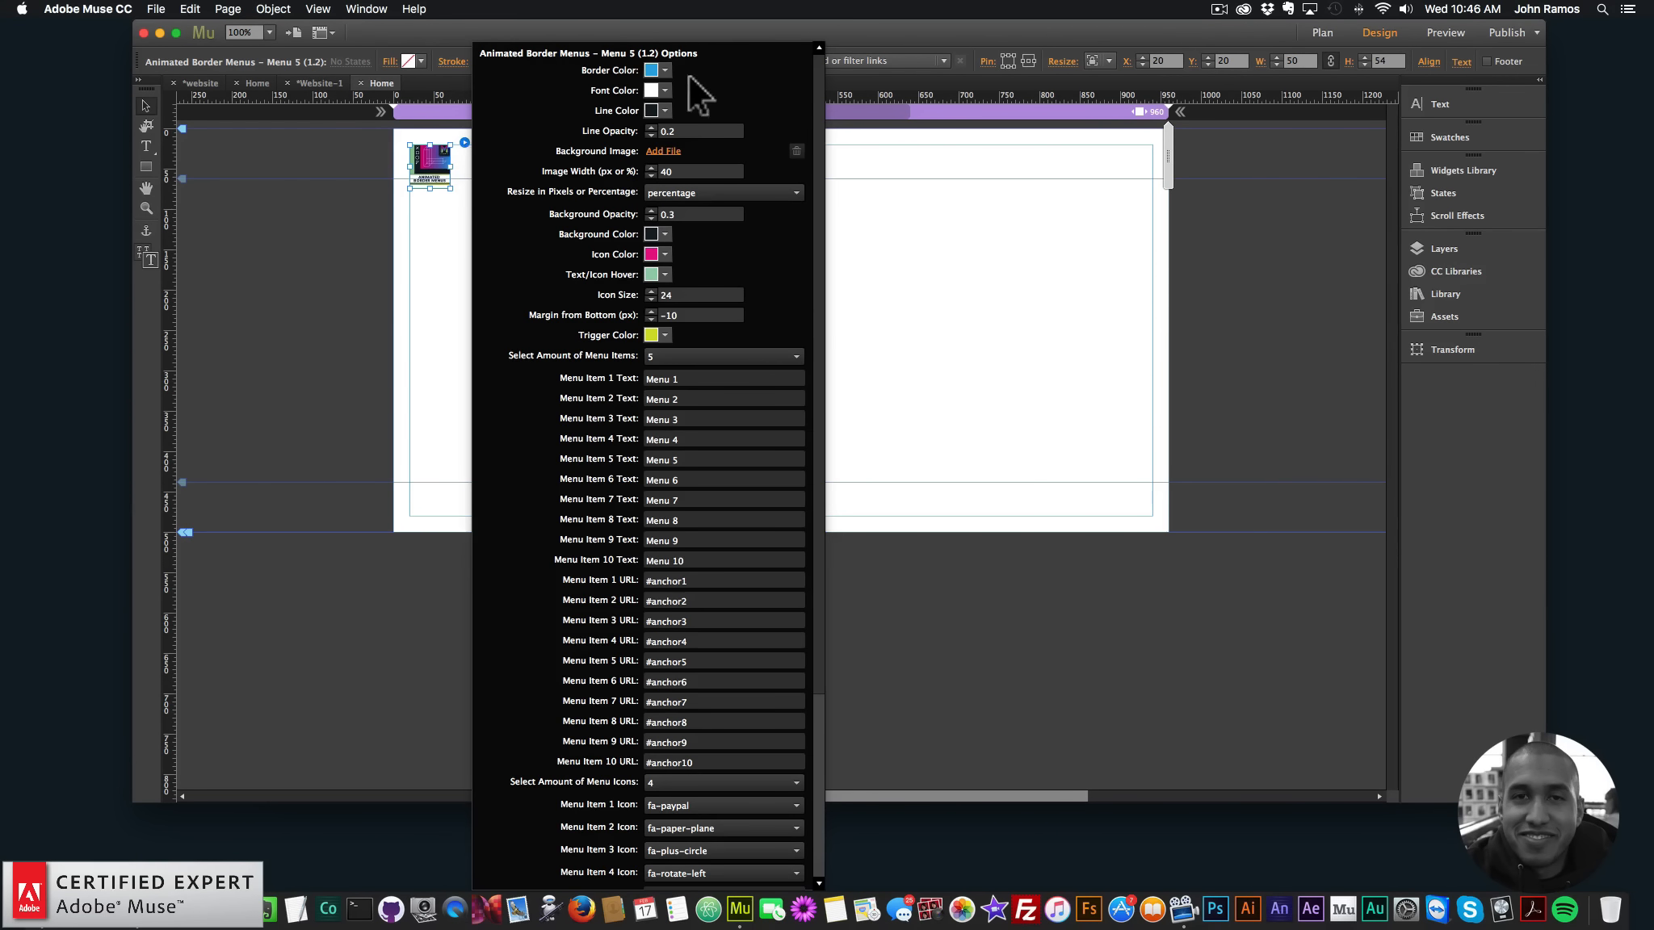
{"action": "left_click", "coordinate": [441, 151]}
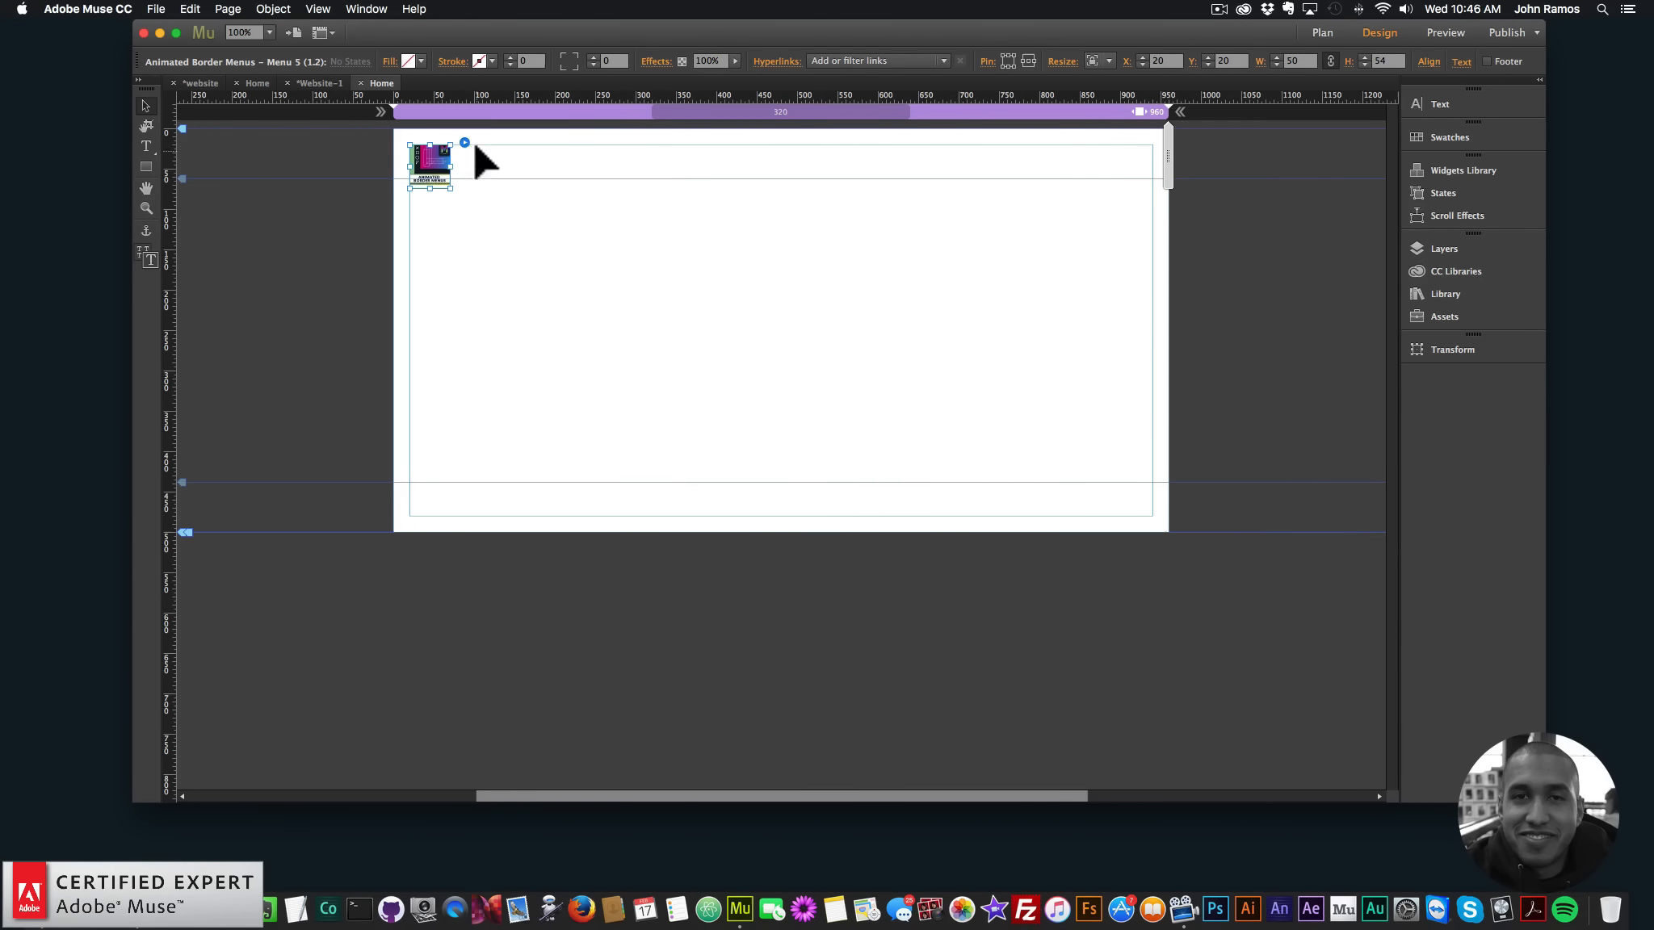
{"action": "left_click", "coordinate": [464, 143]}
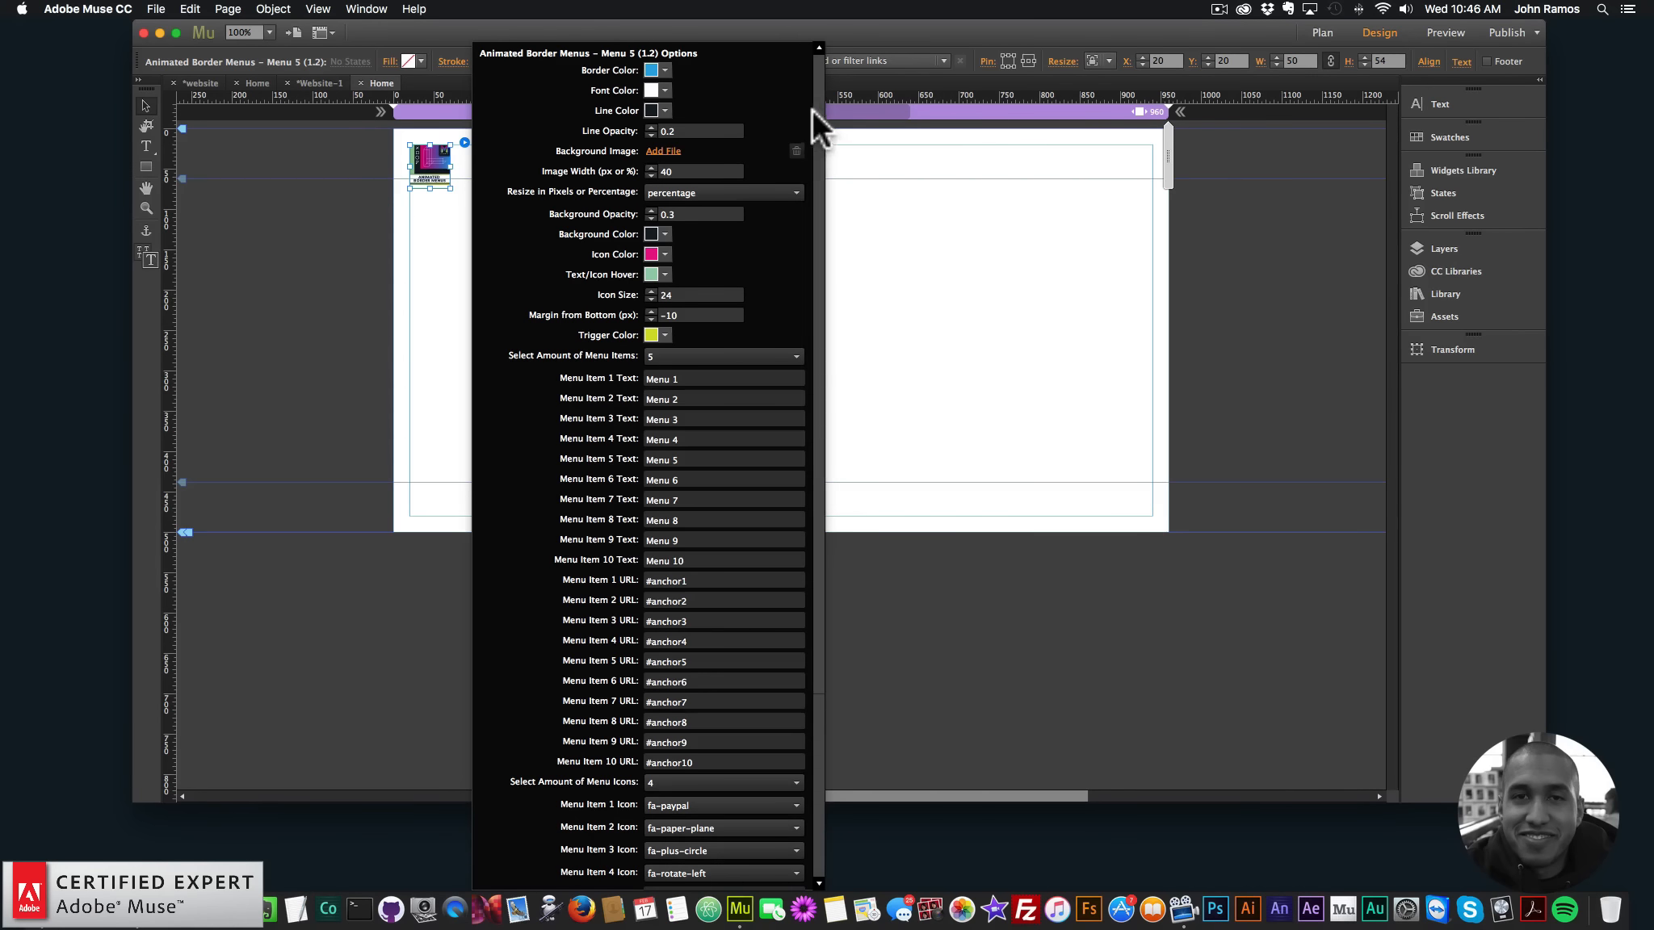
{"action": "scroll", "coordinate": [814, 205], "scroll_direction": "down", "scroll_amount": 6}
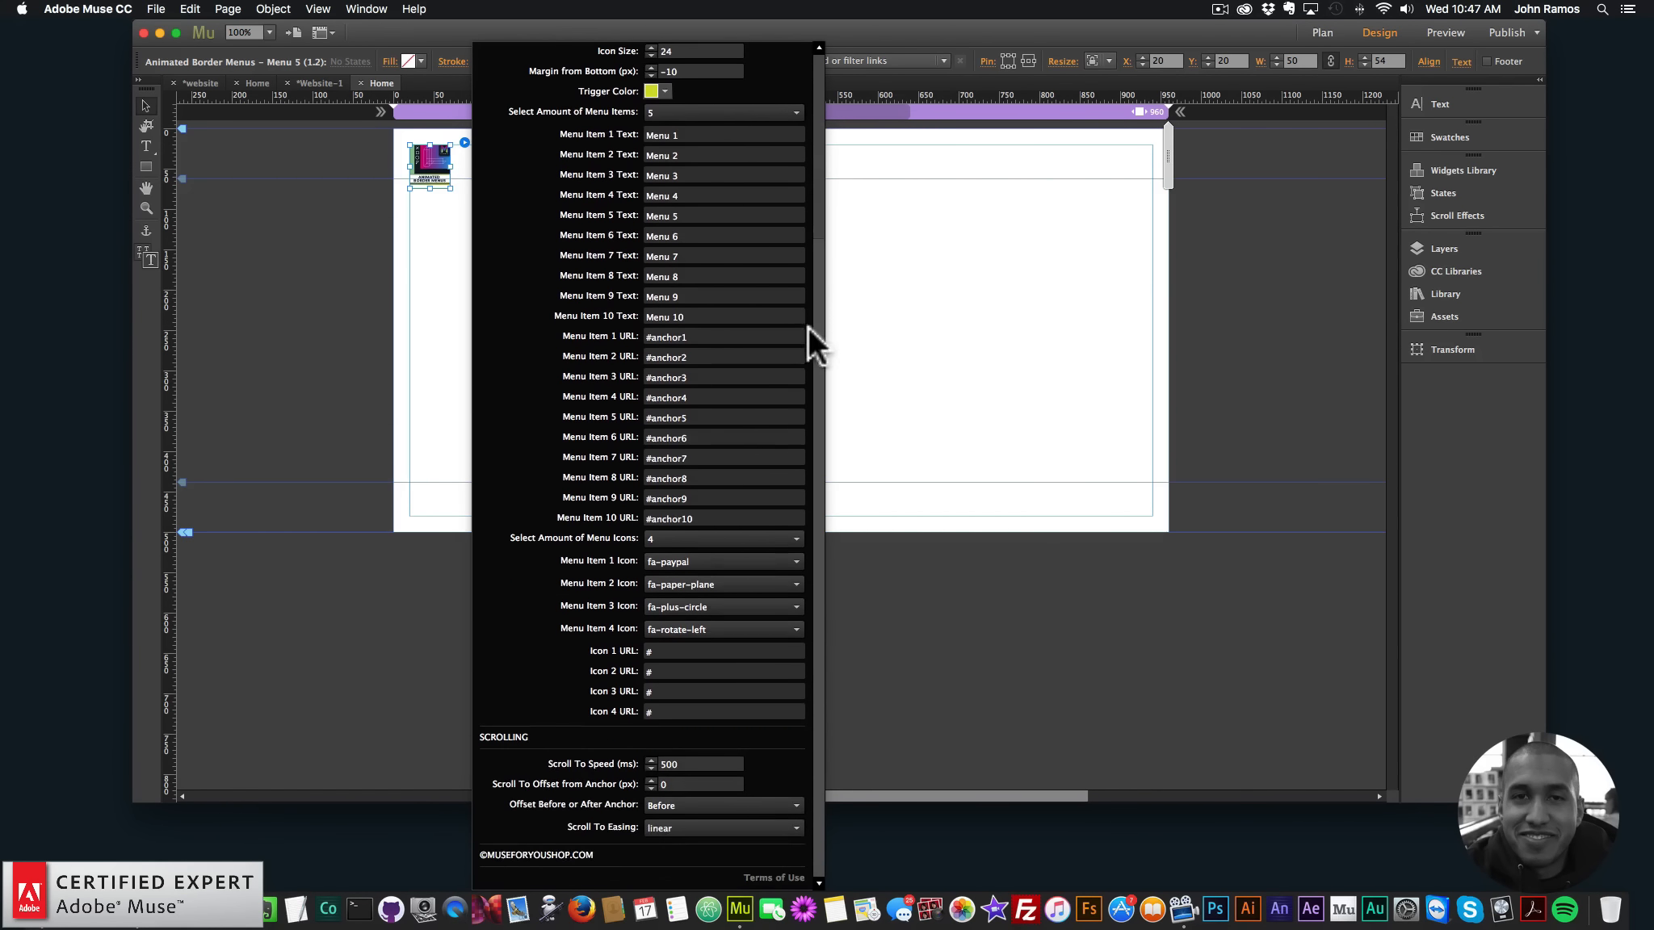
{"action": "left_click_drag", "start_coordinate": [805, 256], "coordinate": [825, 173]}
{"action": "left_click_drag", "start_coordinate": [834, 269], "coordinate": [806, 99]}
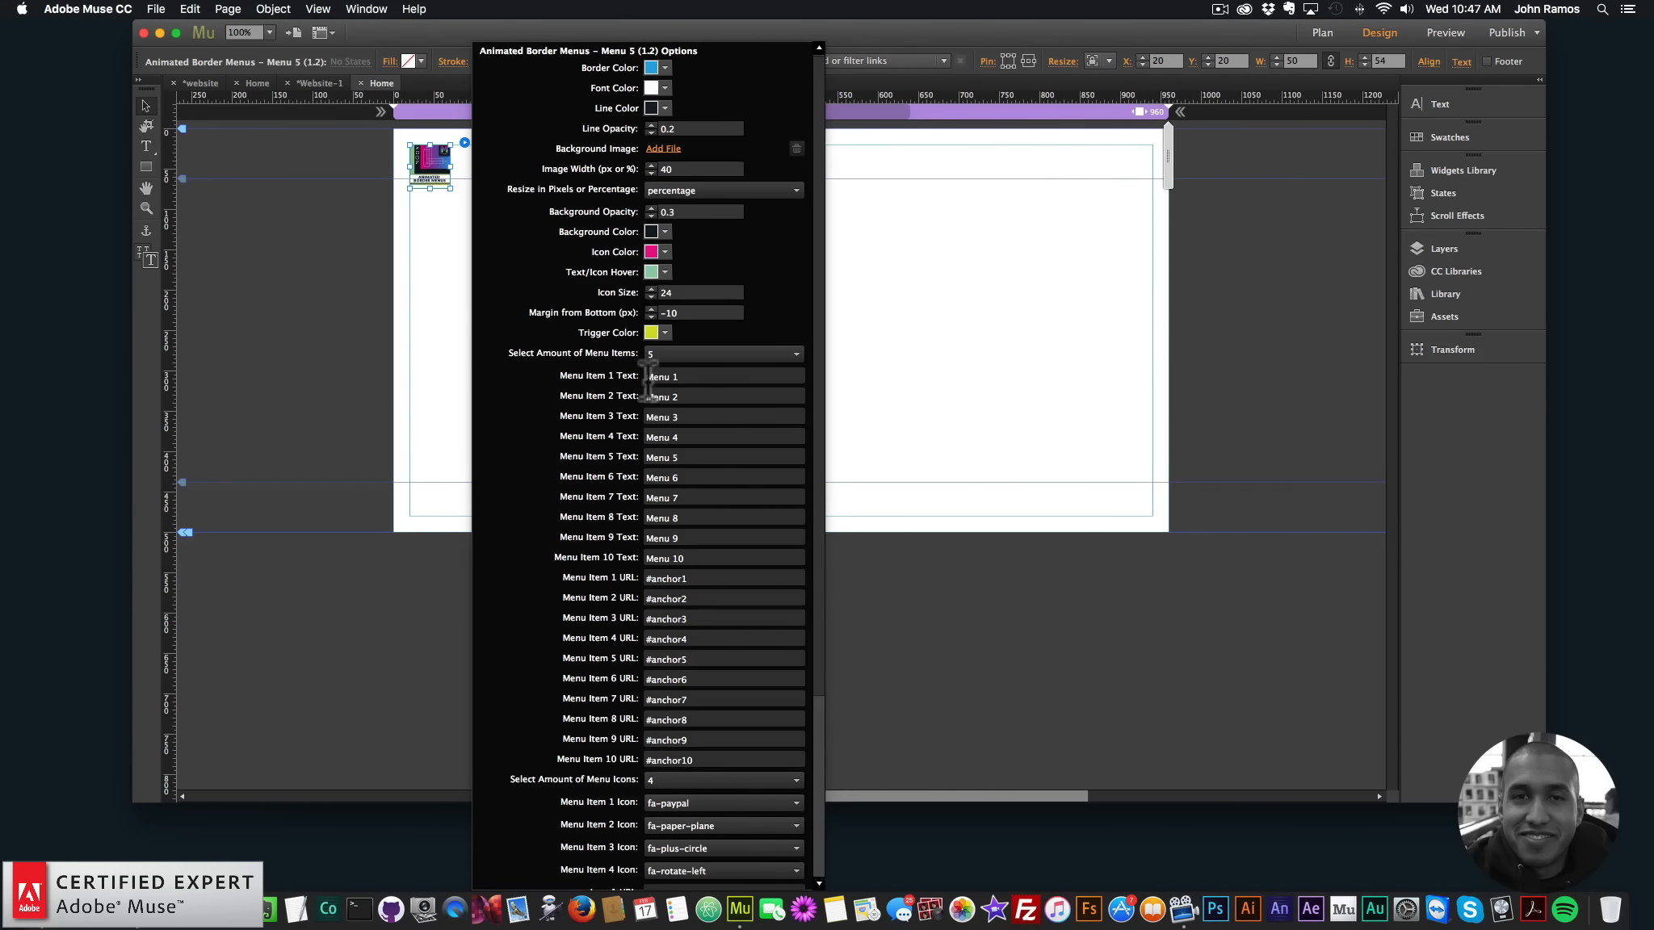
Set the Menu 5 widget's scroll offset from the anchor to 100 px in the scrolling section
{"action": "scroll", "coordinate": [678, 614], "scroll_direction": "down", "scroll_amount": 3}
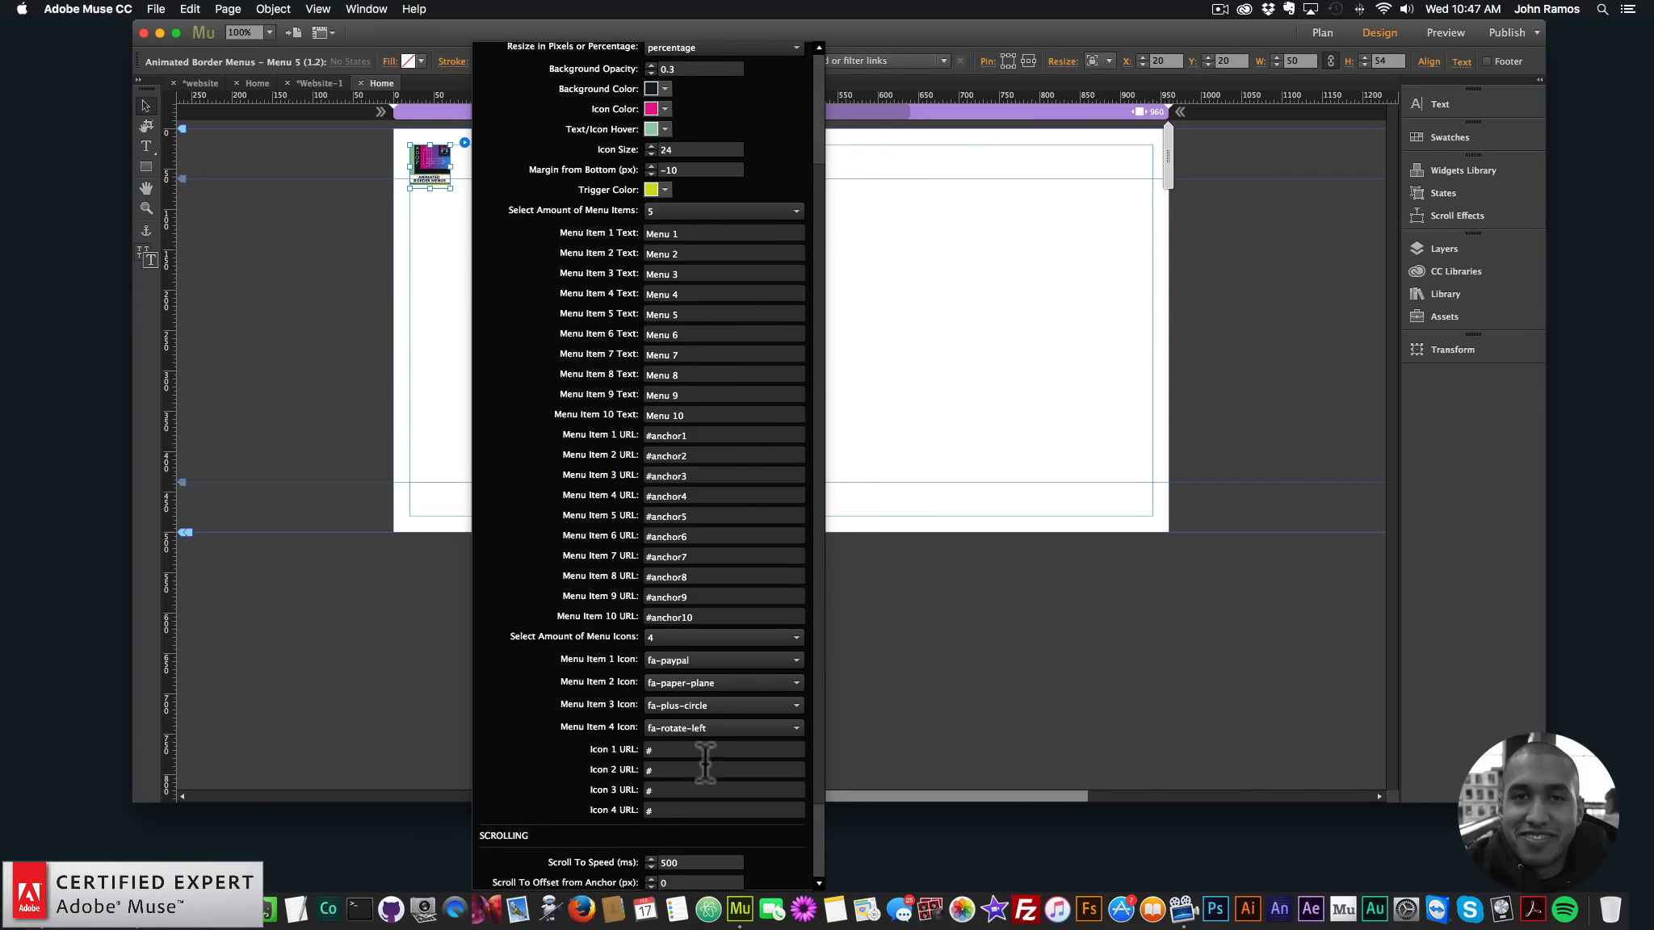
{"action": "scroll", "coordinate": [695, 739], "scroll_direction": "down", "scroll_amount": 2}
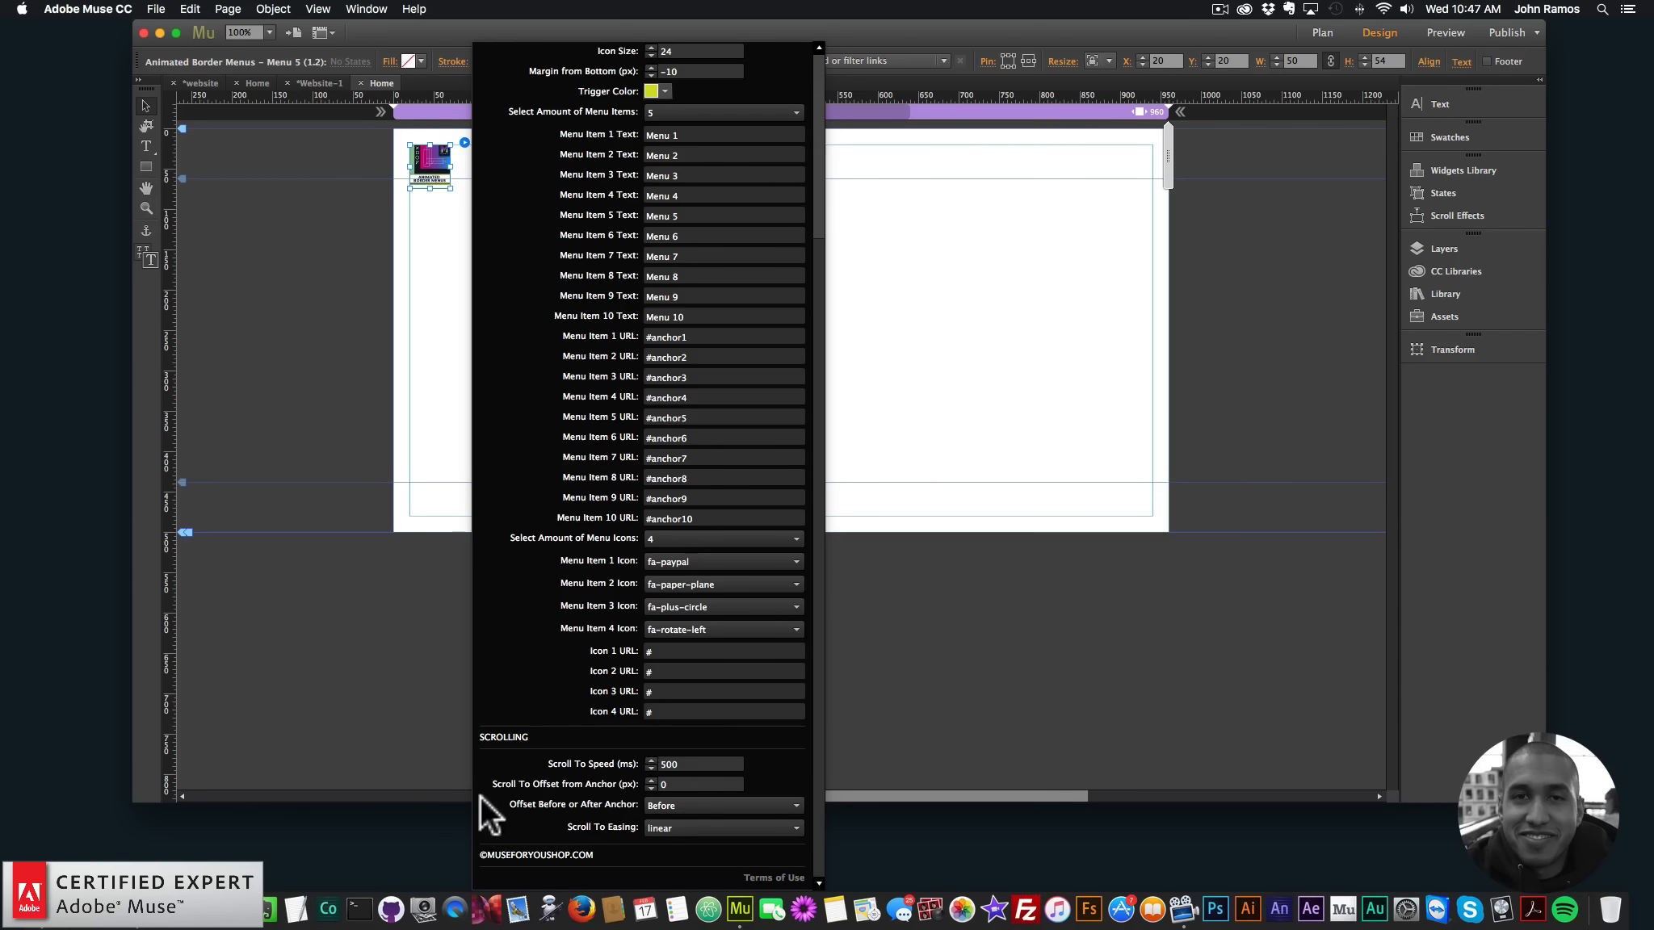
{"action": "left_click", "coordinate": [693, 783]}
{"action": "type", "text": "100"}
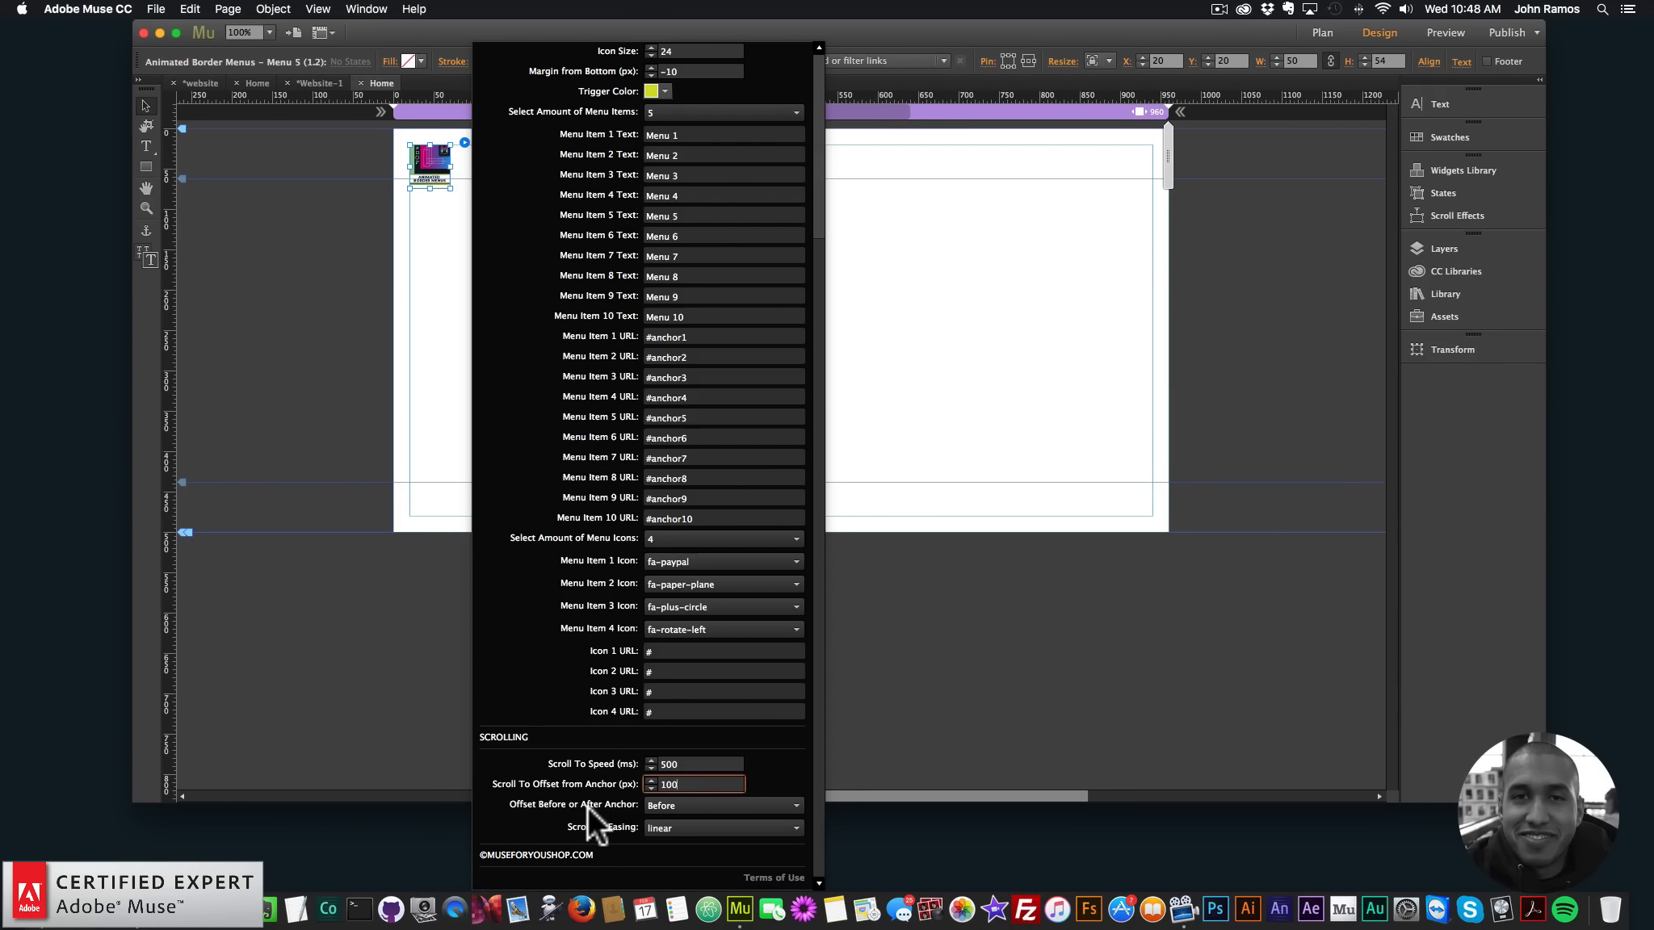
Try the After option for the widget's Offset Before or After Anchor setting
{"action": "left_click", "coordinate": [678, 802]}
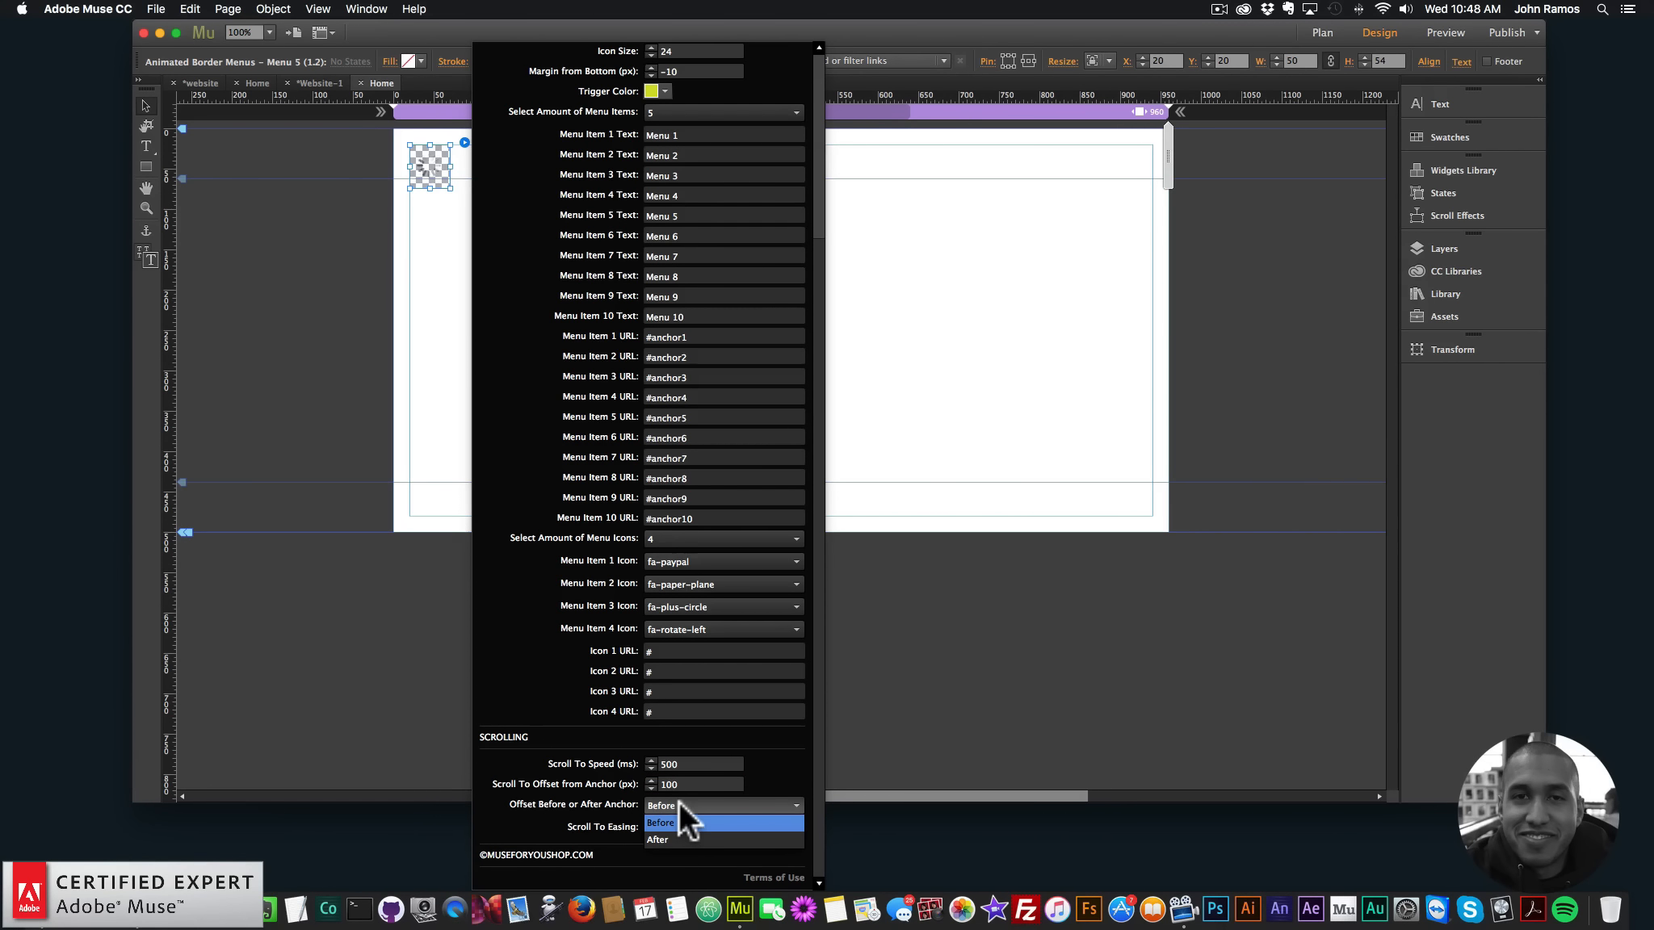
{"action": "left_click", "coordinate": [672, 803]}
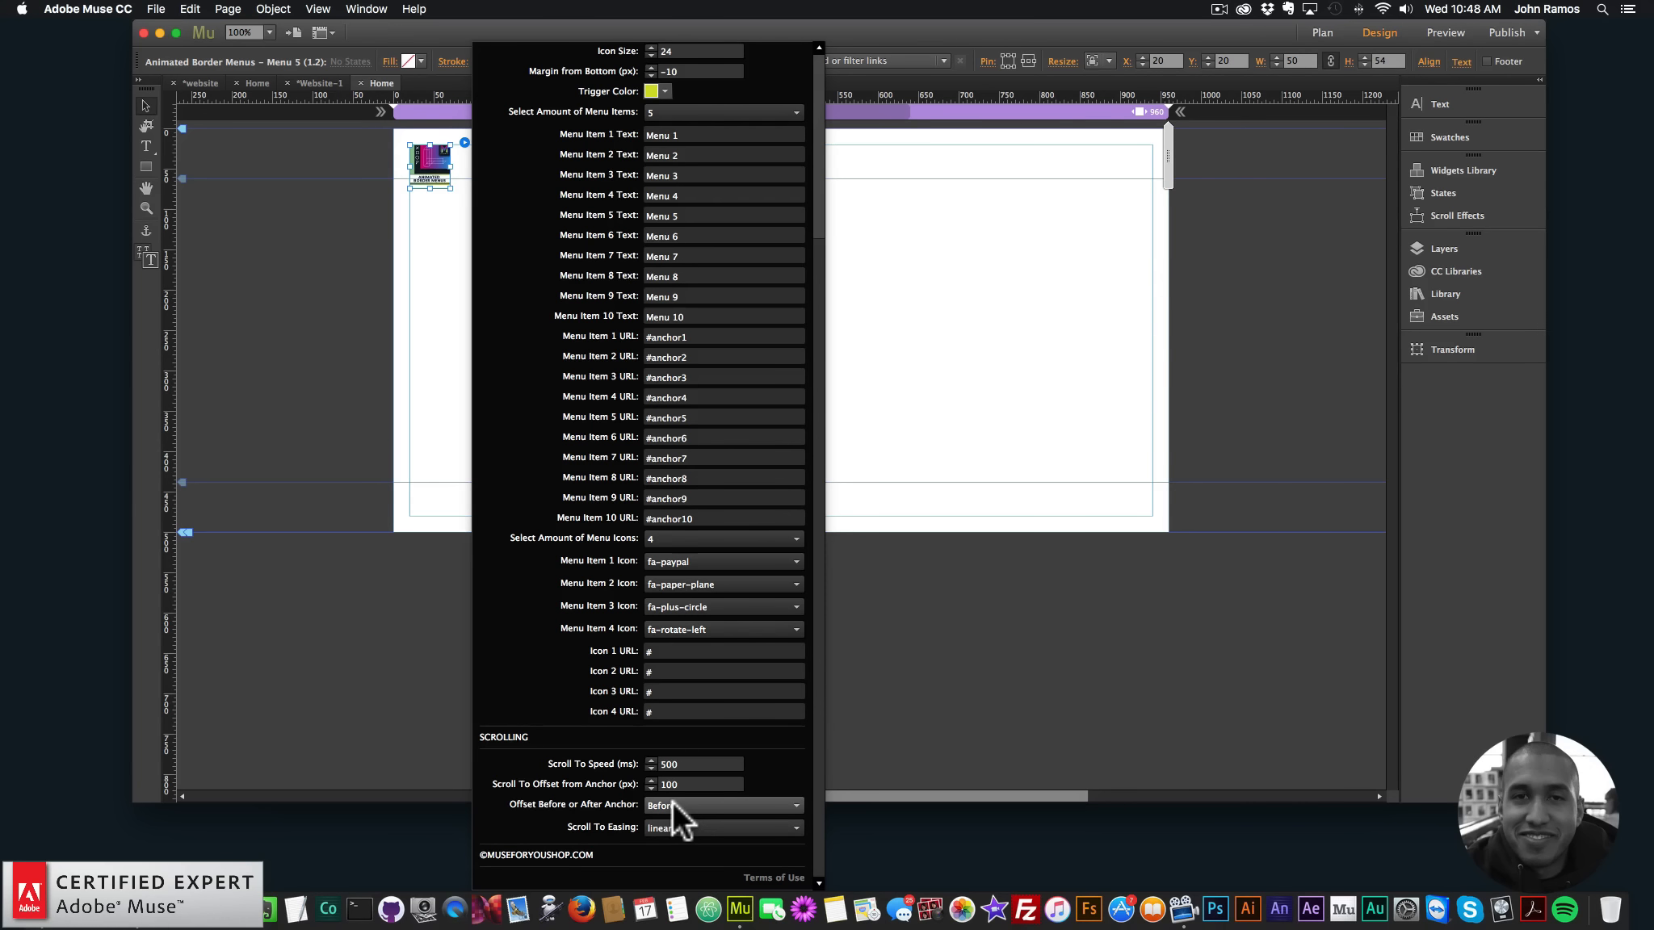
{"action": "left_click", "coordinate": [672, 802]}
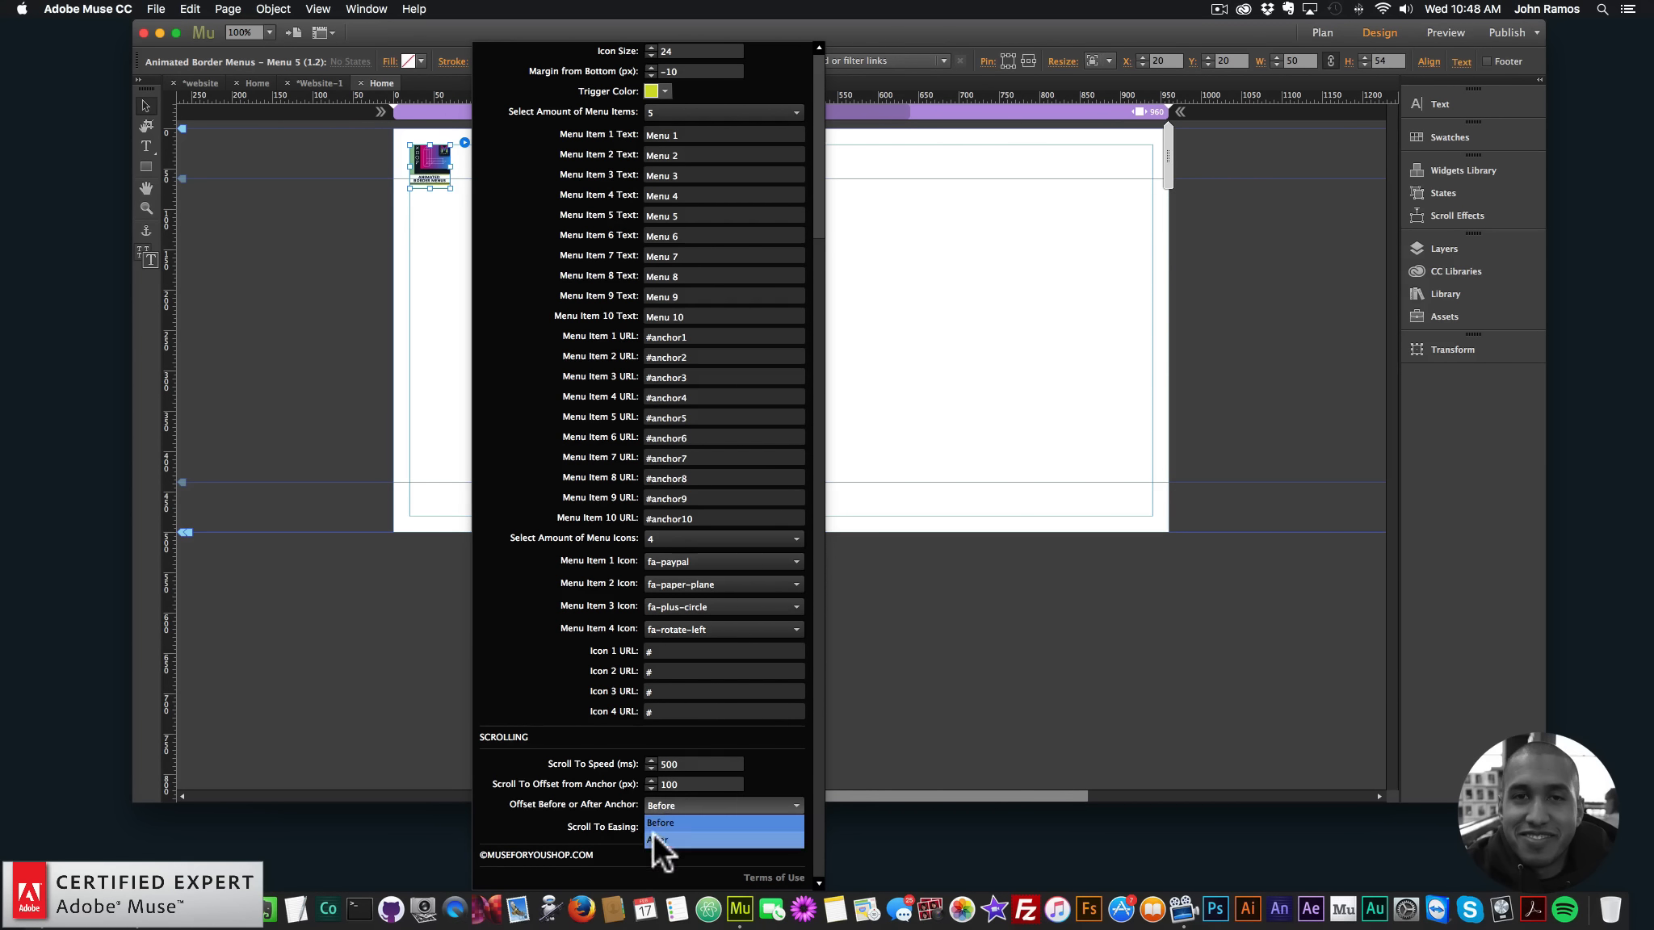
{"action": "left_click", "coordinate": [652, 838]}
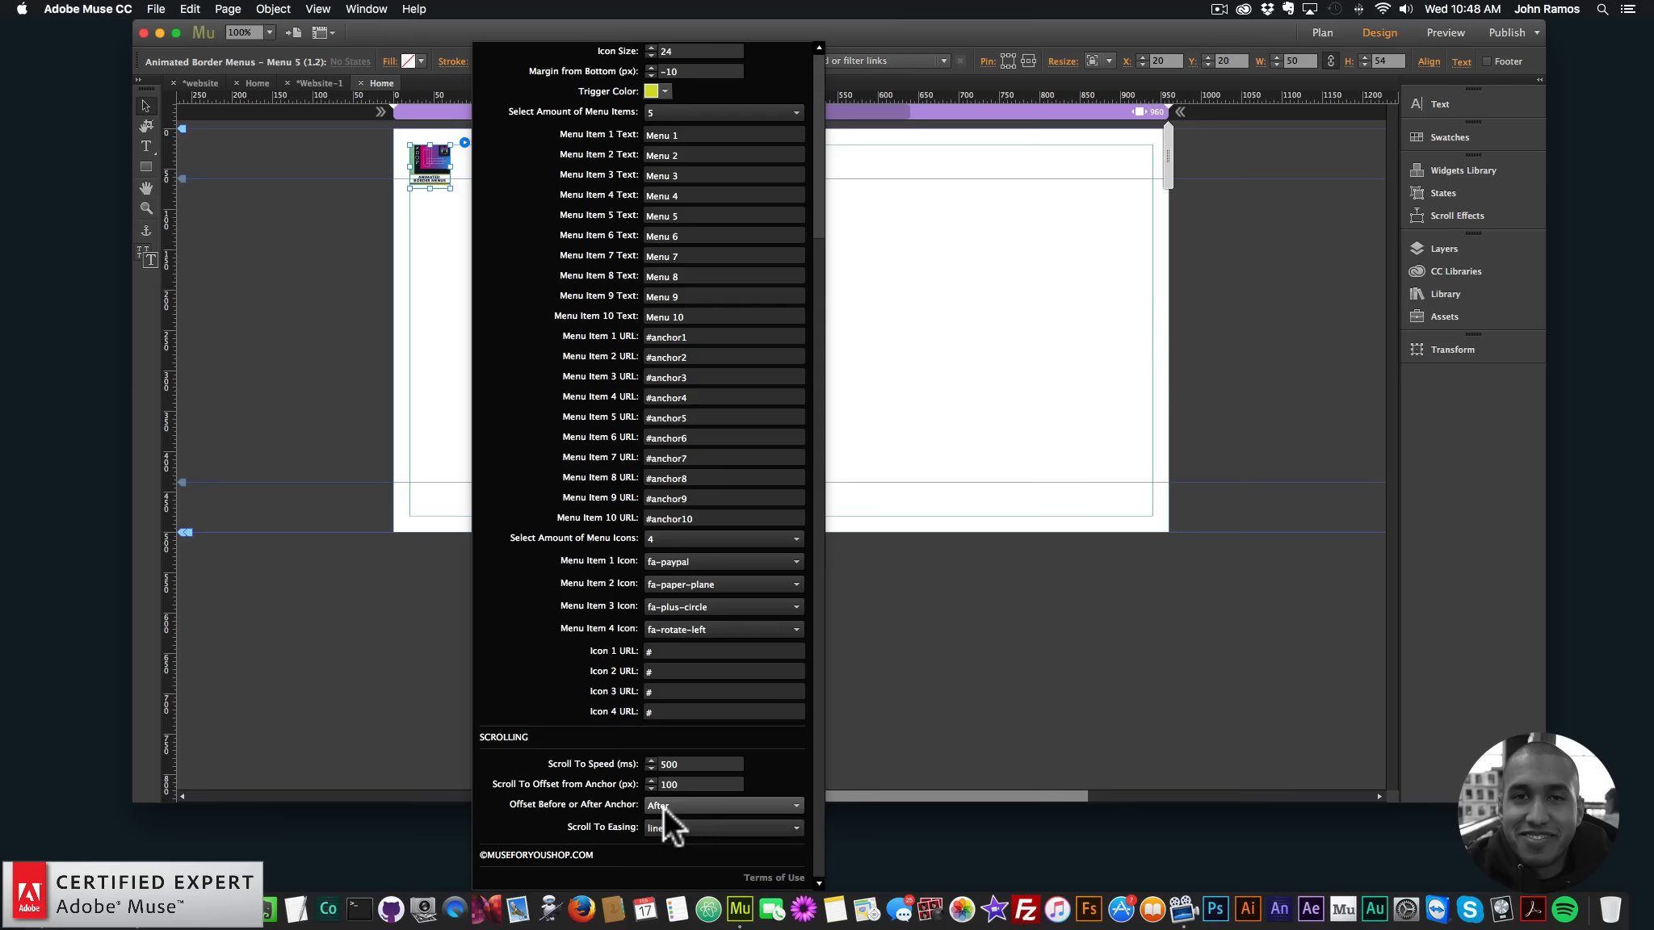
Review the Scroll To Easing choices from linear through easeInOutBounce, and close the list without choosing another one
{"action": "left_click", "coordinate": [672, 829]}
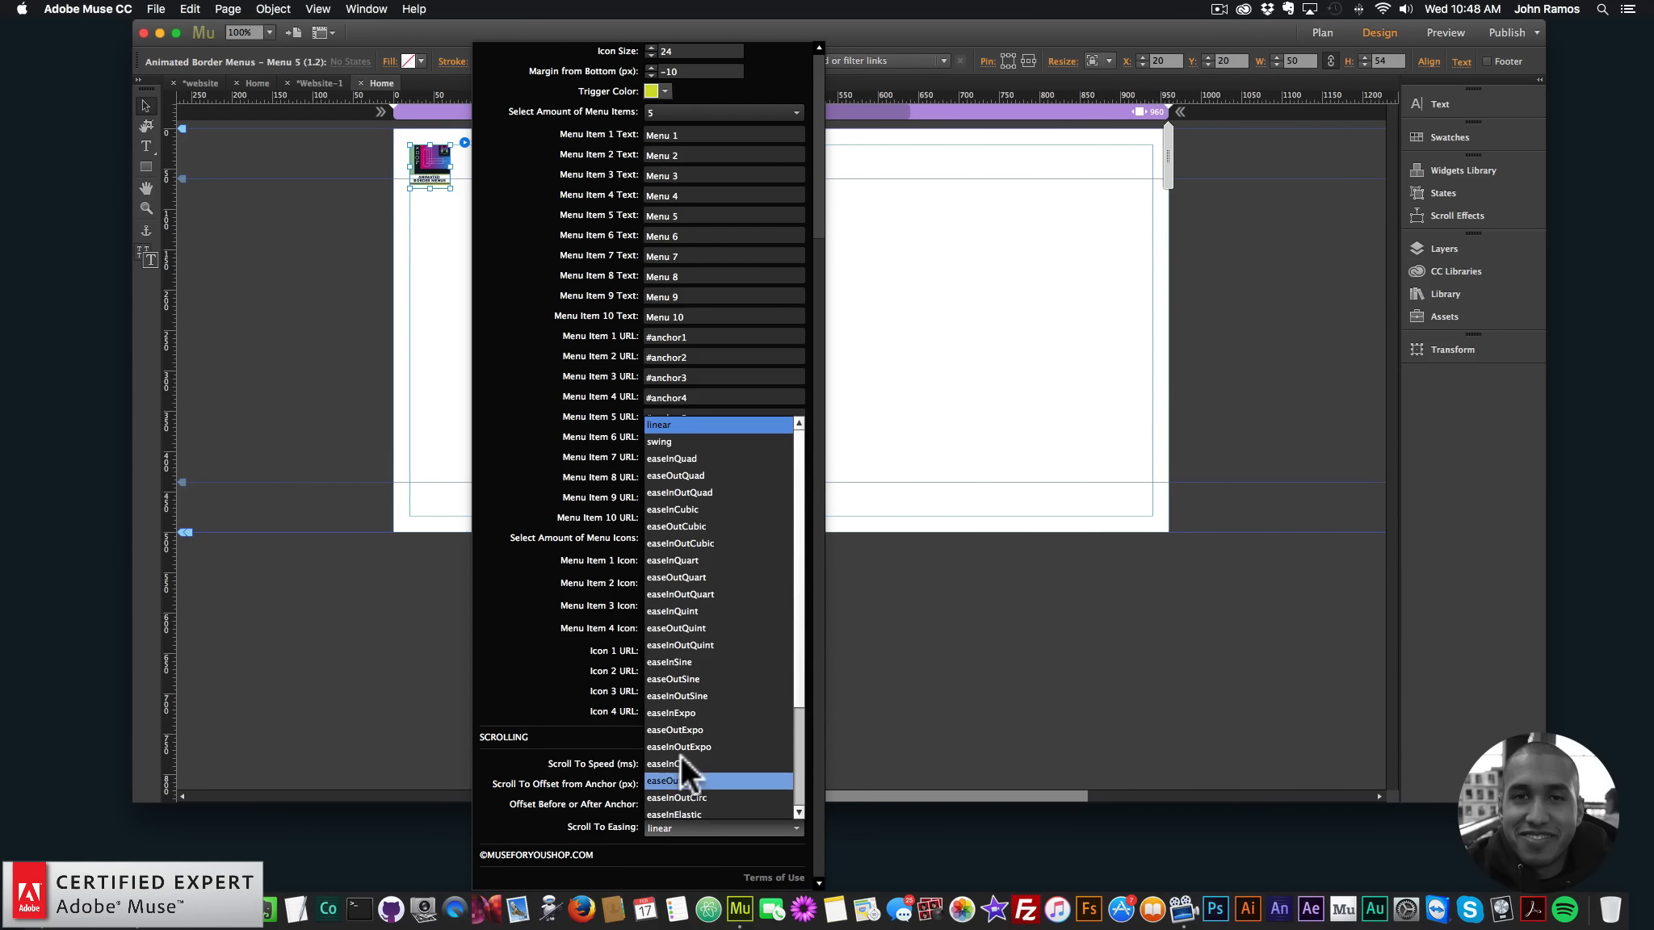
{"action": "scroll", "coordinate": [680, 754], "scroll_direction": "down", "scroll_amount": 3}
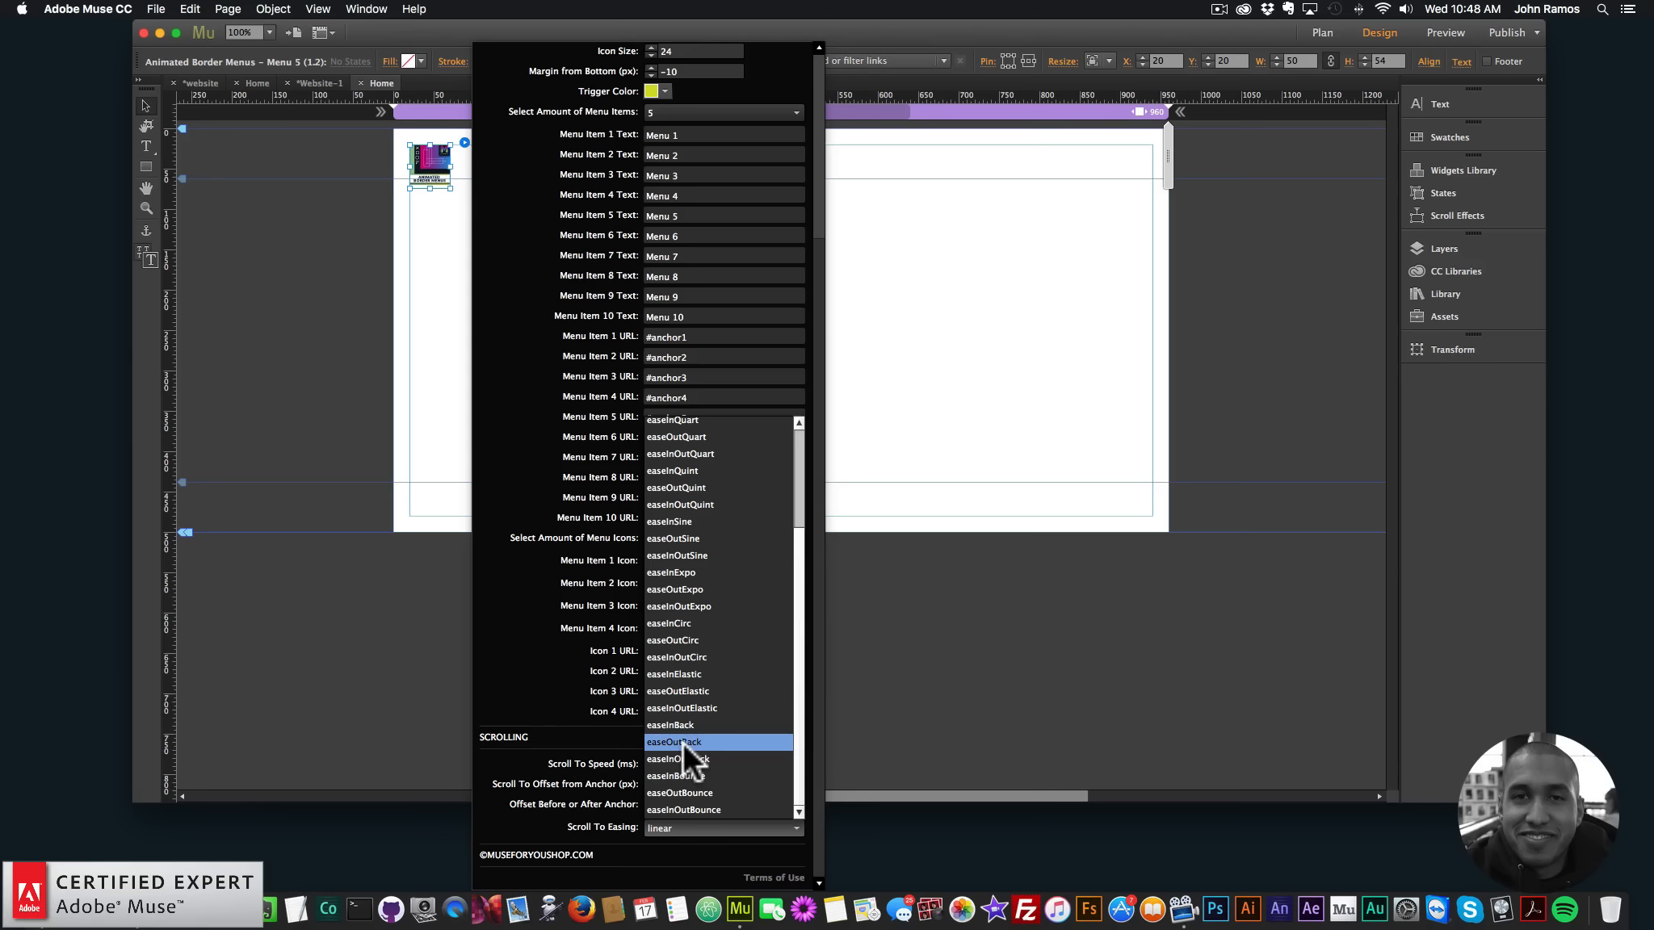
{"action": "scroll", "coordinate": [669, 672], "scroll_direction": "up", "scroll_amount": 3}
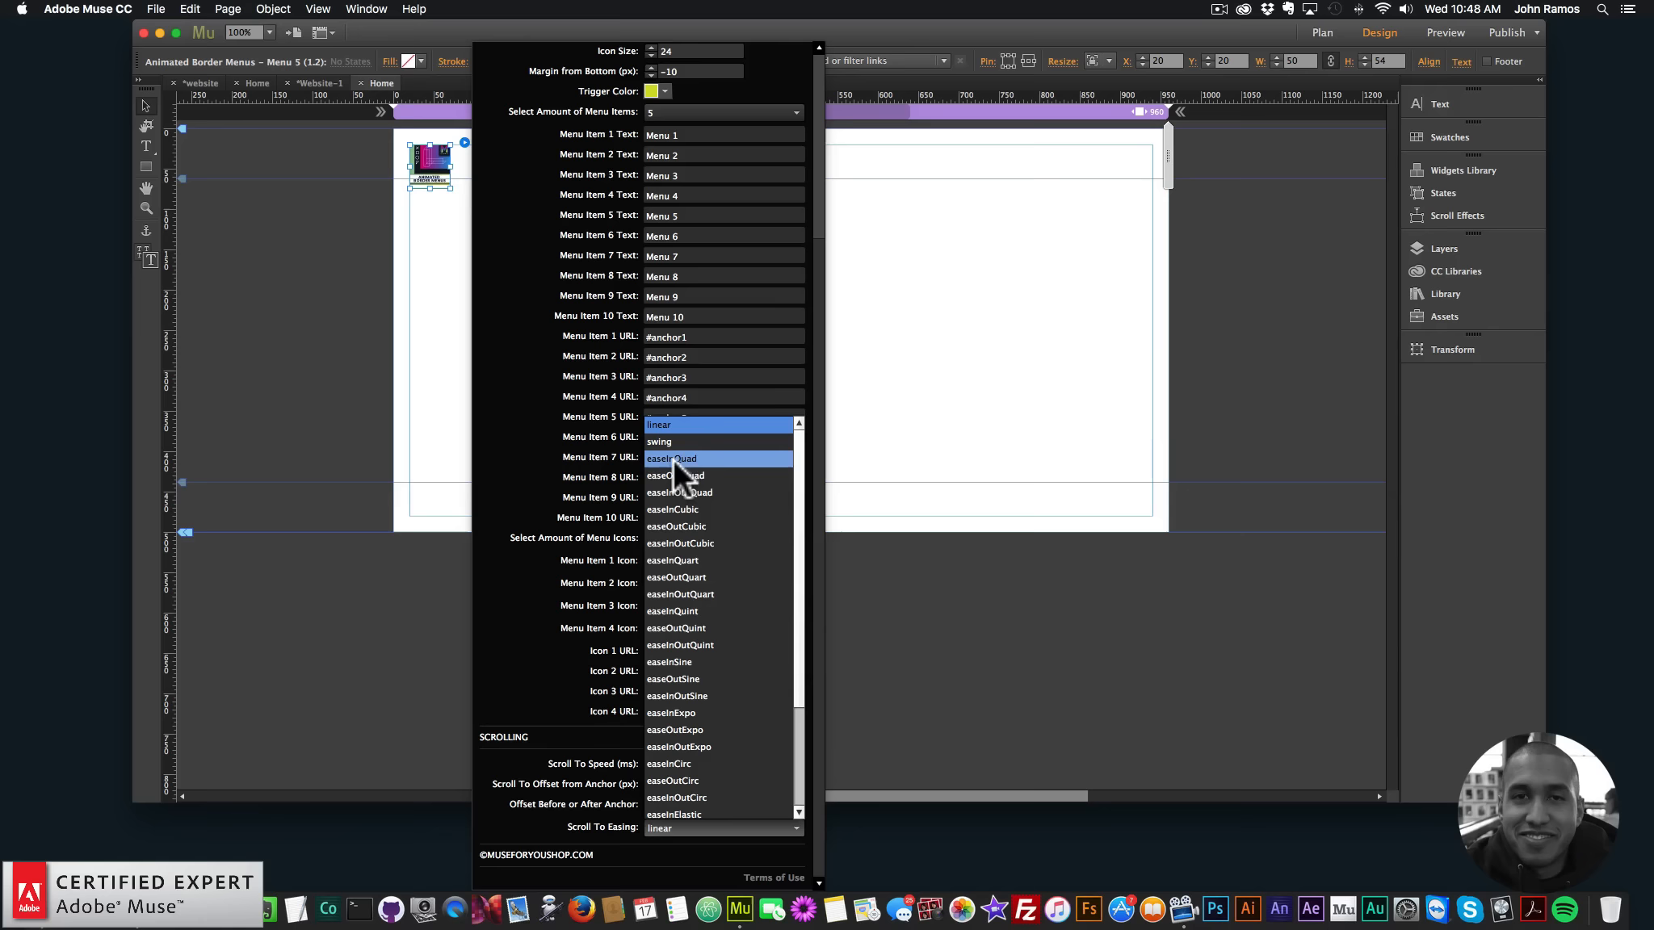
{"action": "left_click", "coordinate": [550, 670]}
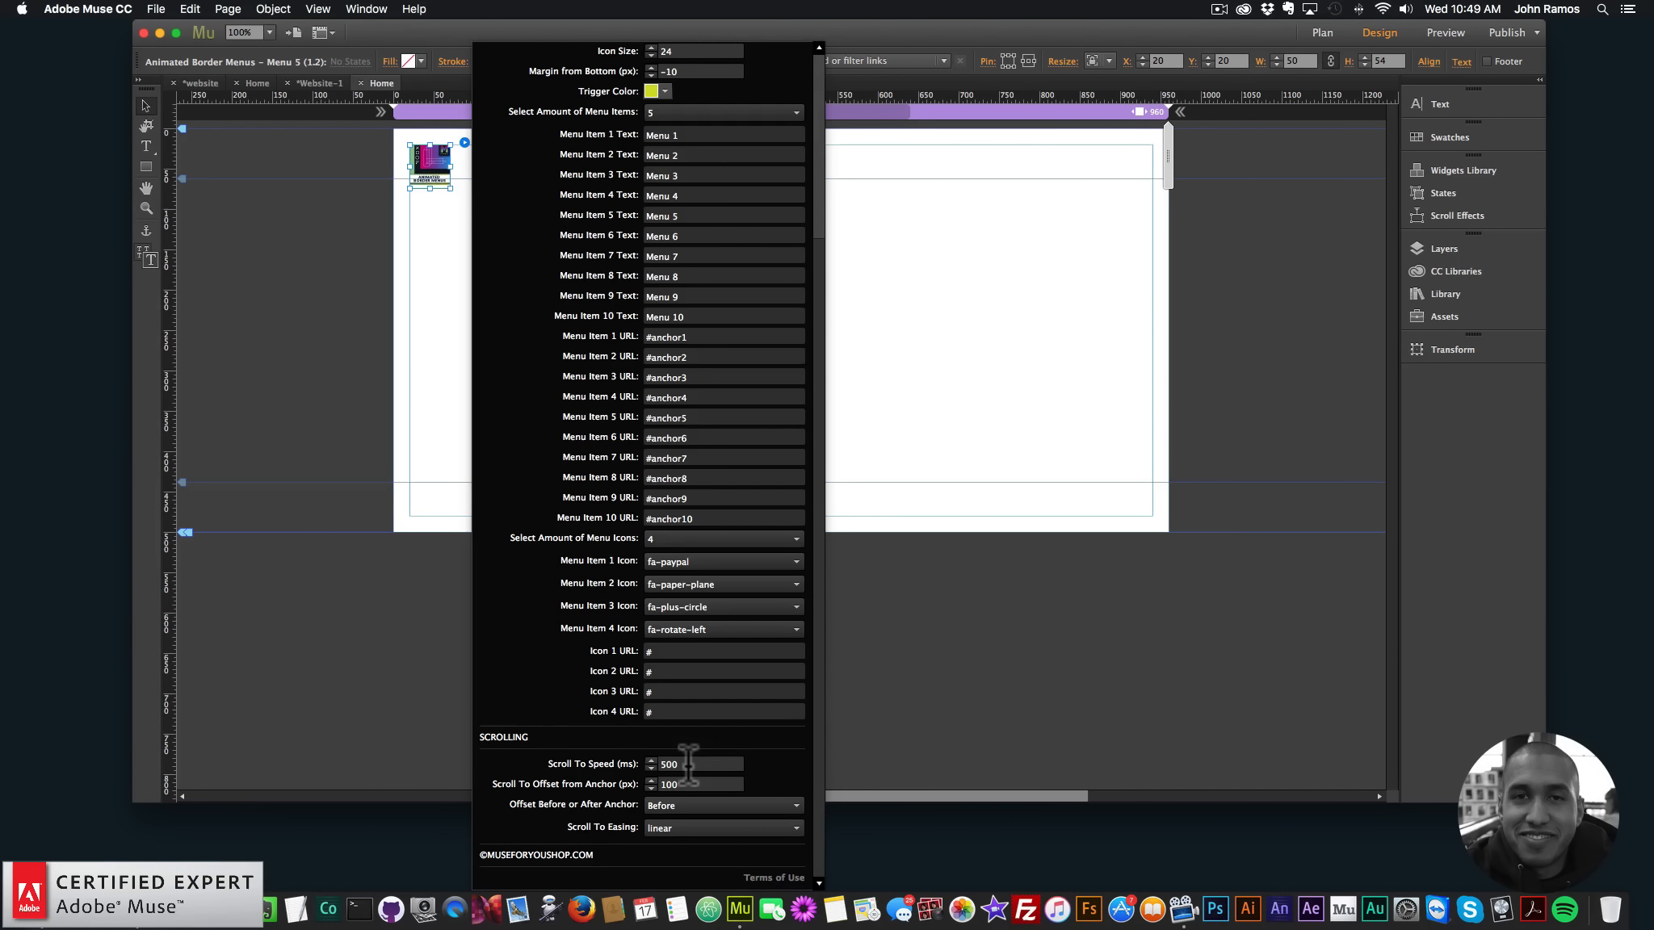
Set the widget's Scroll To Speed to 1000 ms and close its options
{"action": "left_click", "coordinate": [624, 763]}
{"action": "type", "text": "1000"}
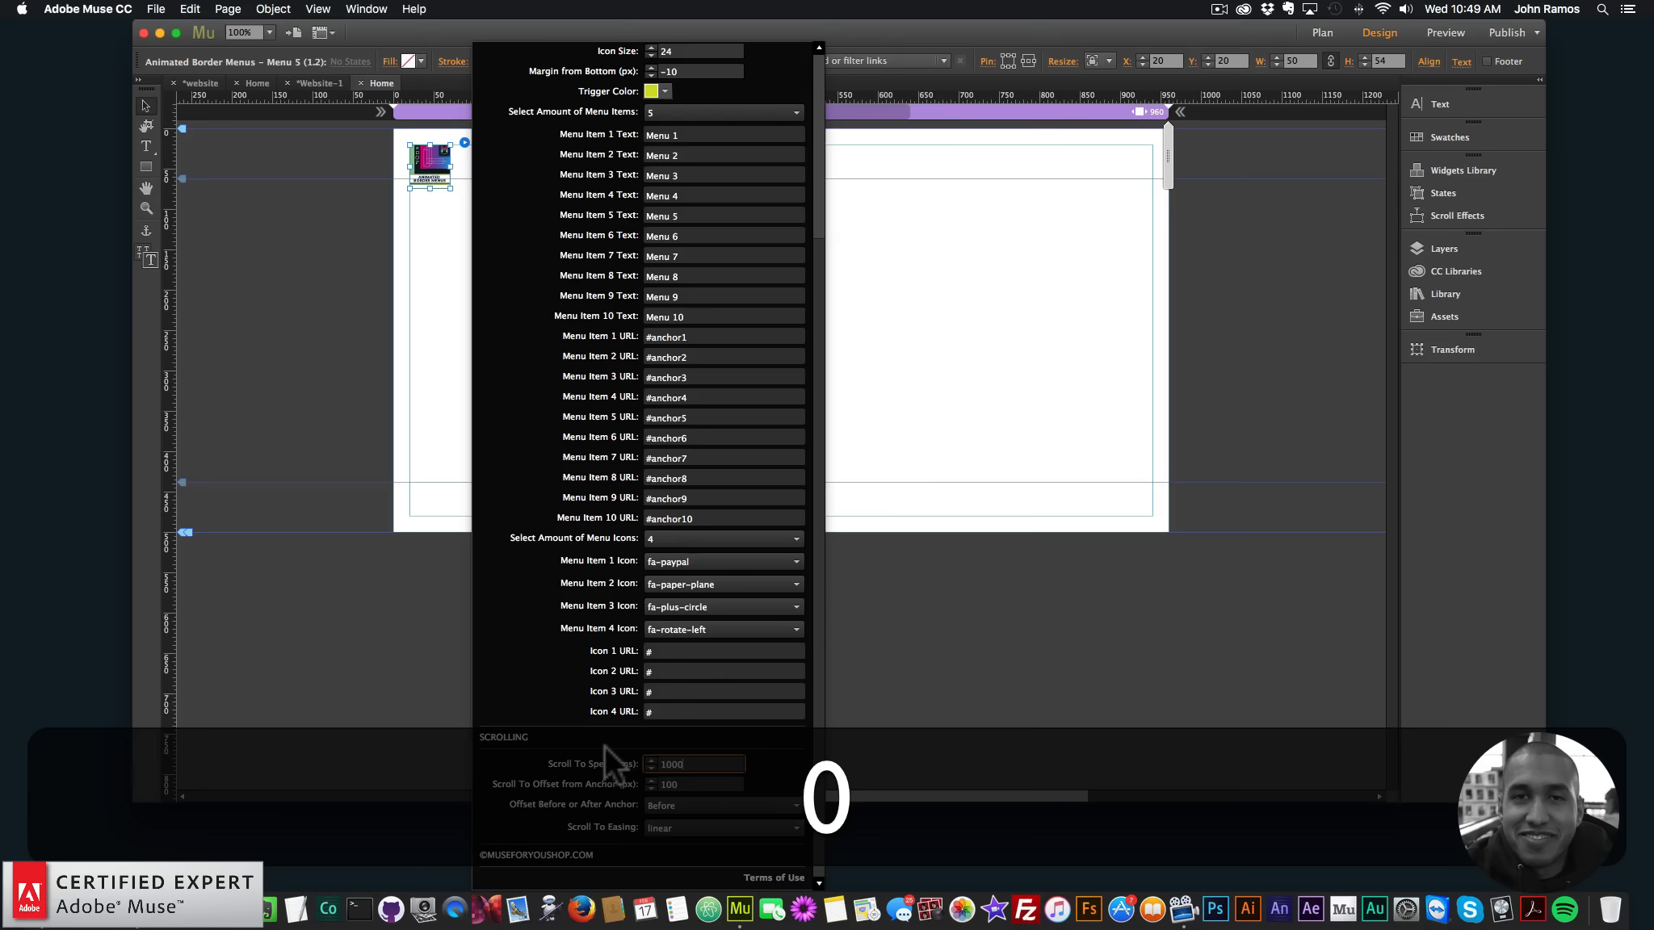
{"action": "key", "text": "Return"}
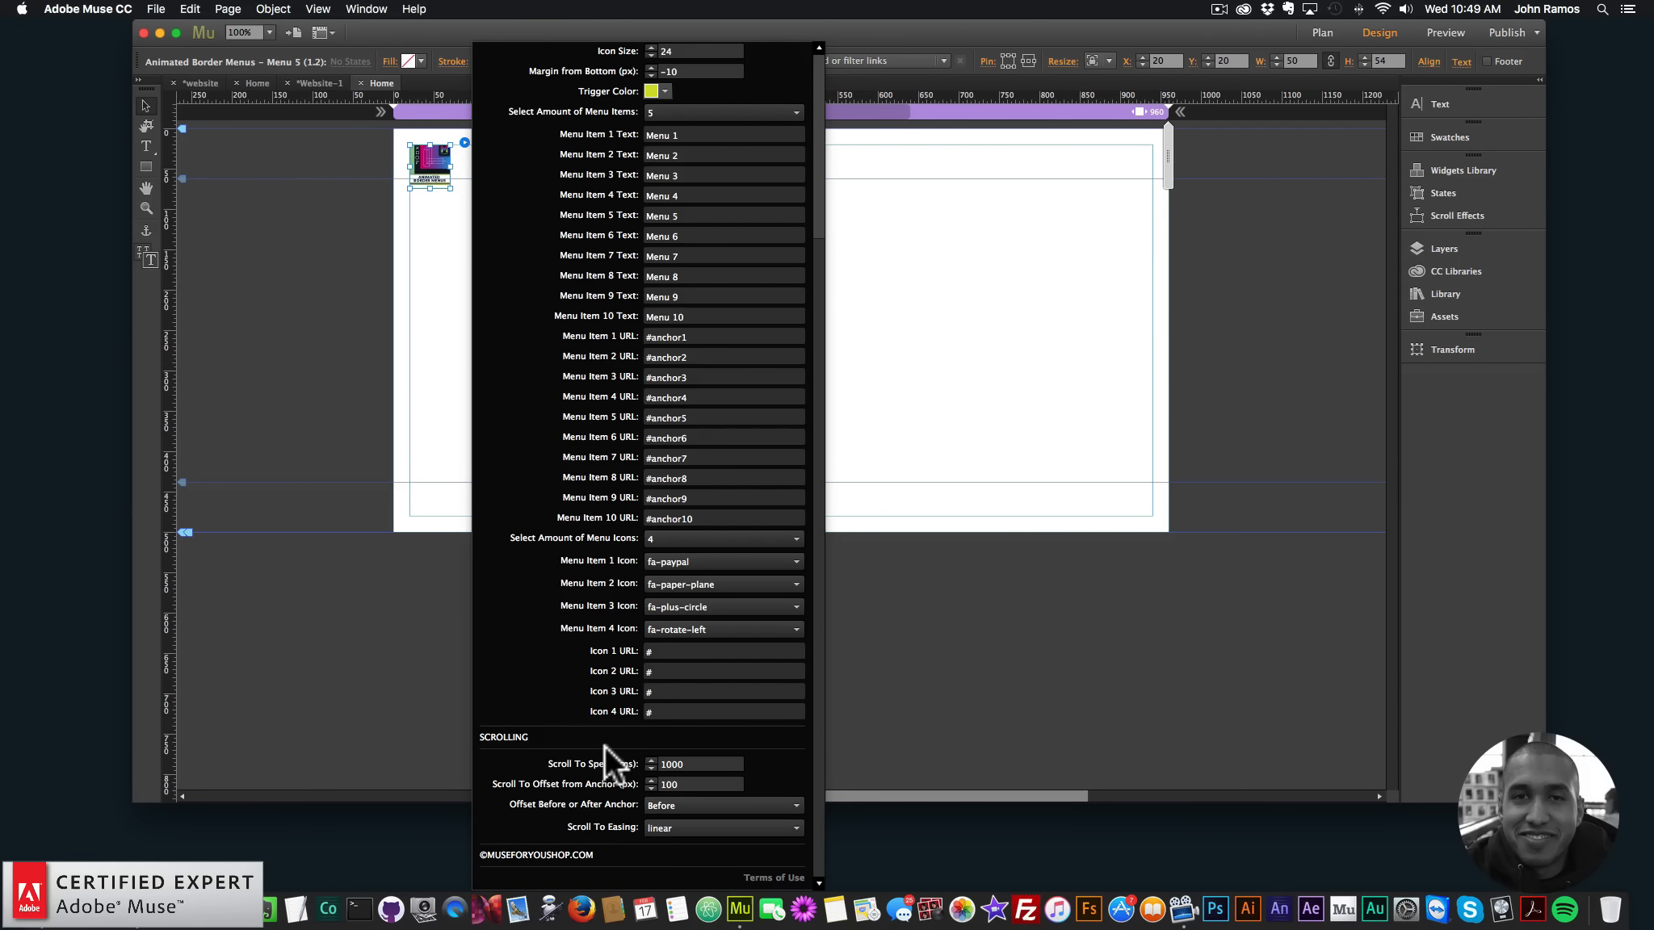
{"action": "left_click", "coordinate": [998, 452]}
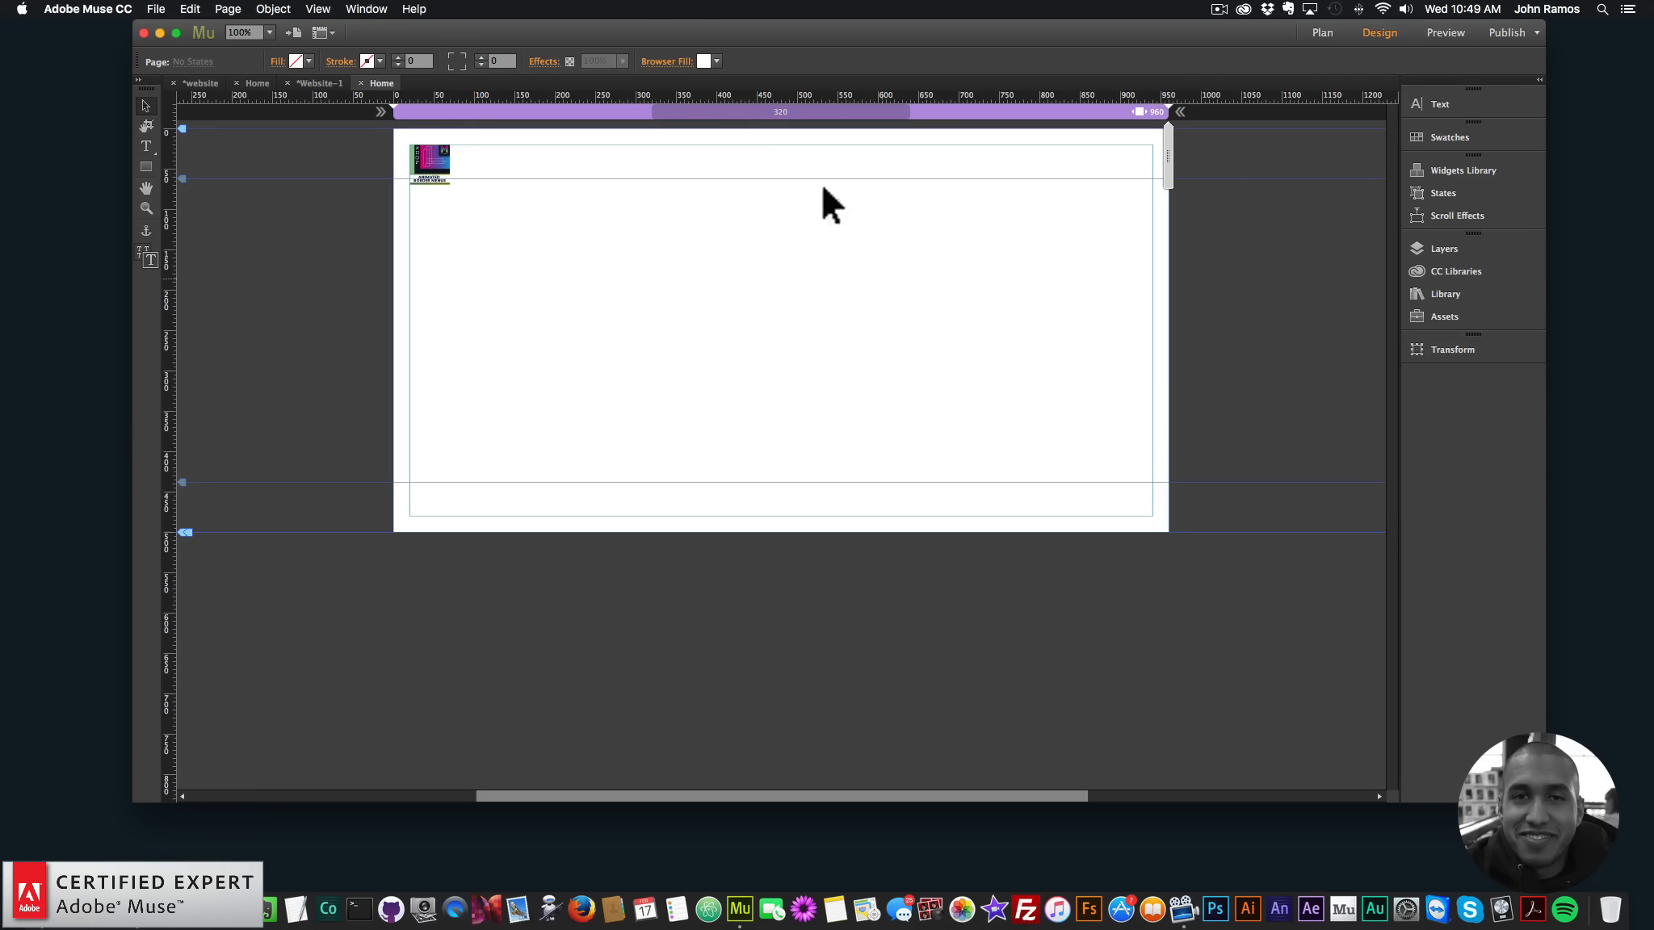
Set muse-for-you-image-326.jpeg from the Images folder as the Home page's browser fill image
{"action": "left_click", "coordinate": [670, 62]}
{"action": "left_click", "coordinate": [727, 182]}
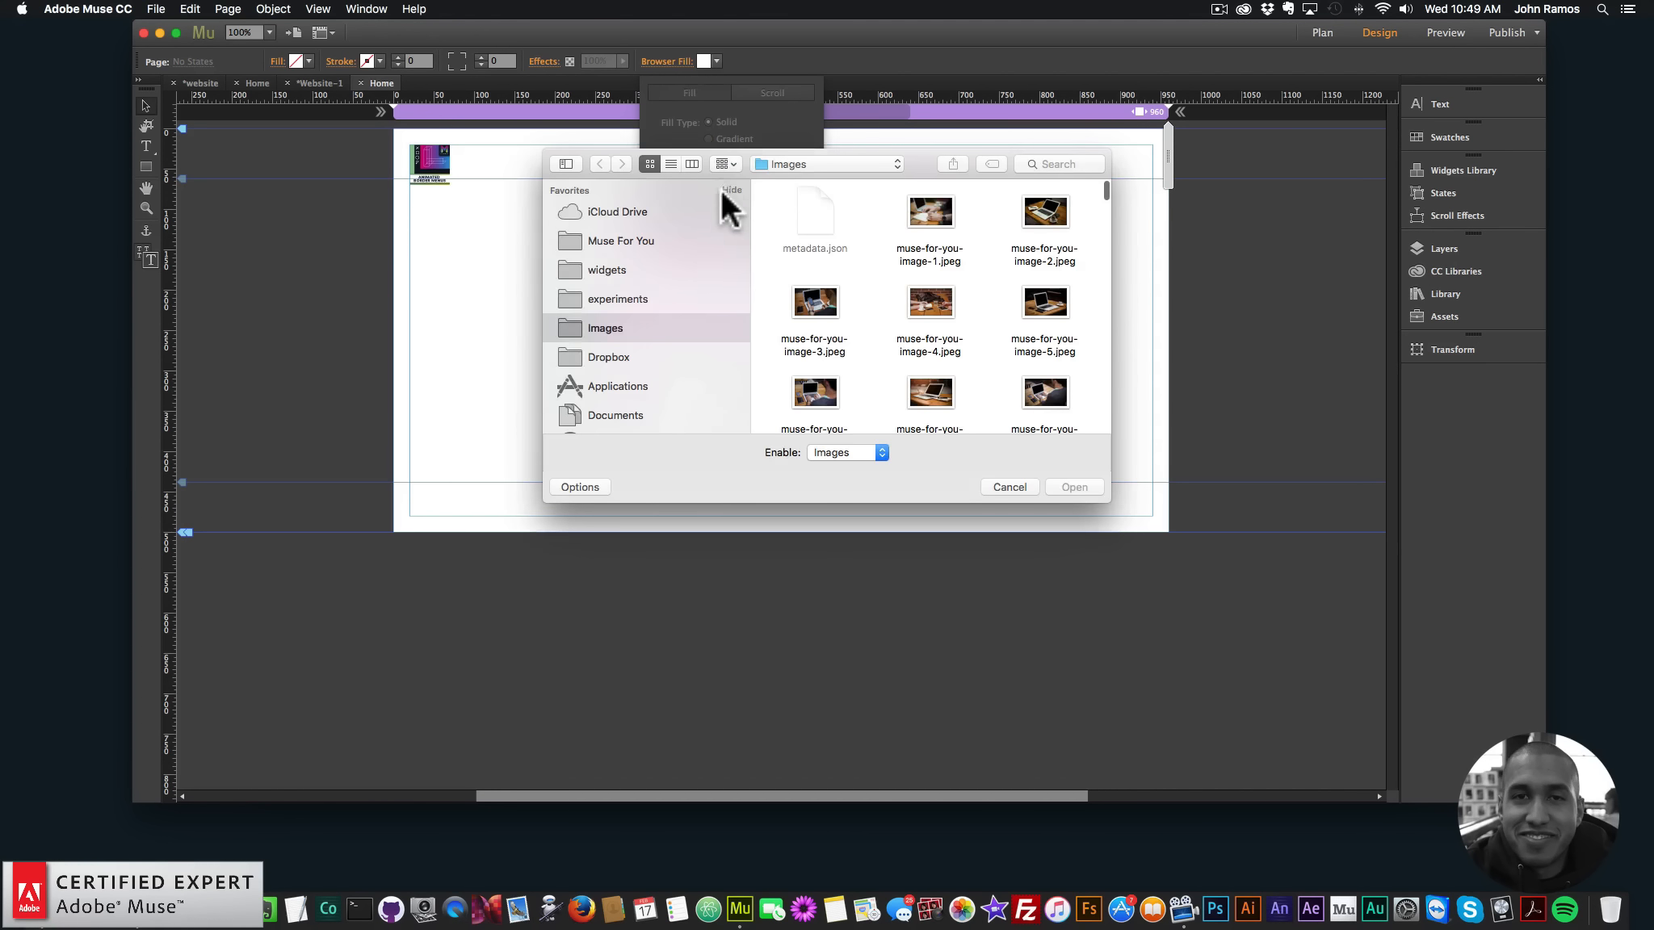
{"action": "scroll", "coordinate": [967, 338], "scroll_direction": "down", "scroll_amount": 5}
{"action": "left_click_drag", "start_coordinate": [1099, 509], "coordinate": [1434, 739]}
{"action": "scroll", "coordinate": [1175, 542], "scroll_direction": "down", "scroll_amount": 5}
{"action": "scroll", "coordinate": [1062, 491], "scroll_direction": "down", "scroll_amount": 20}
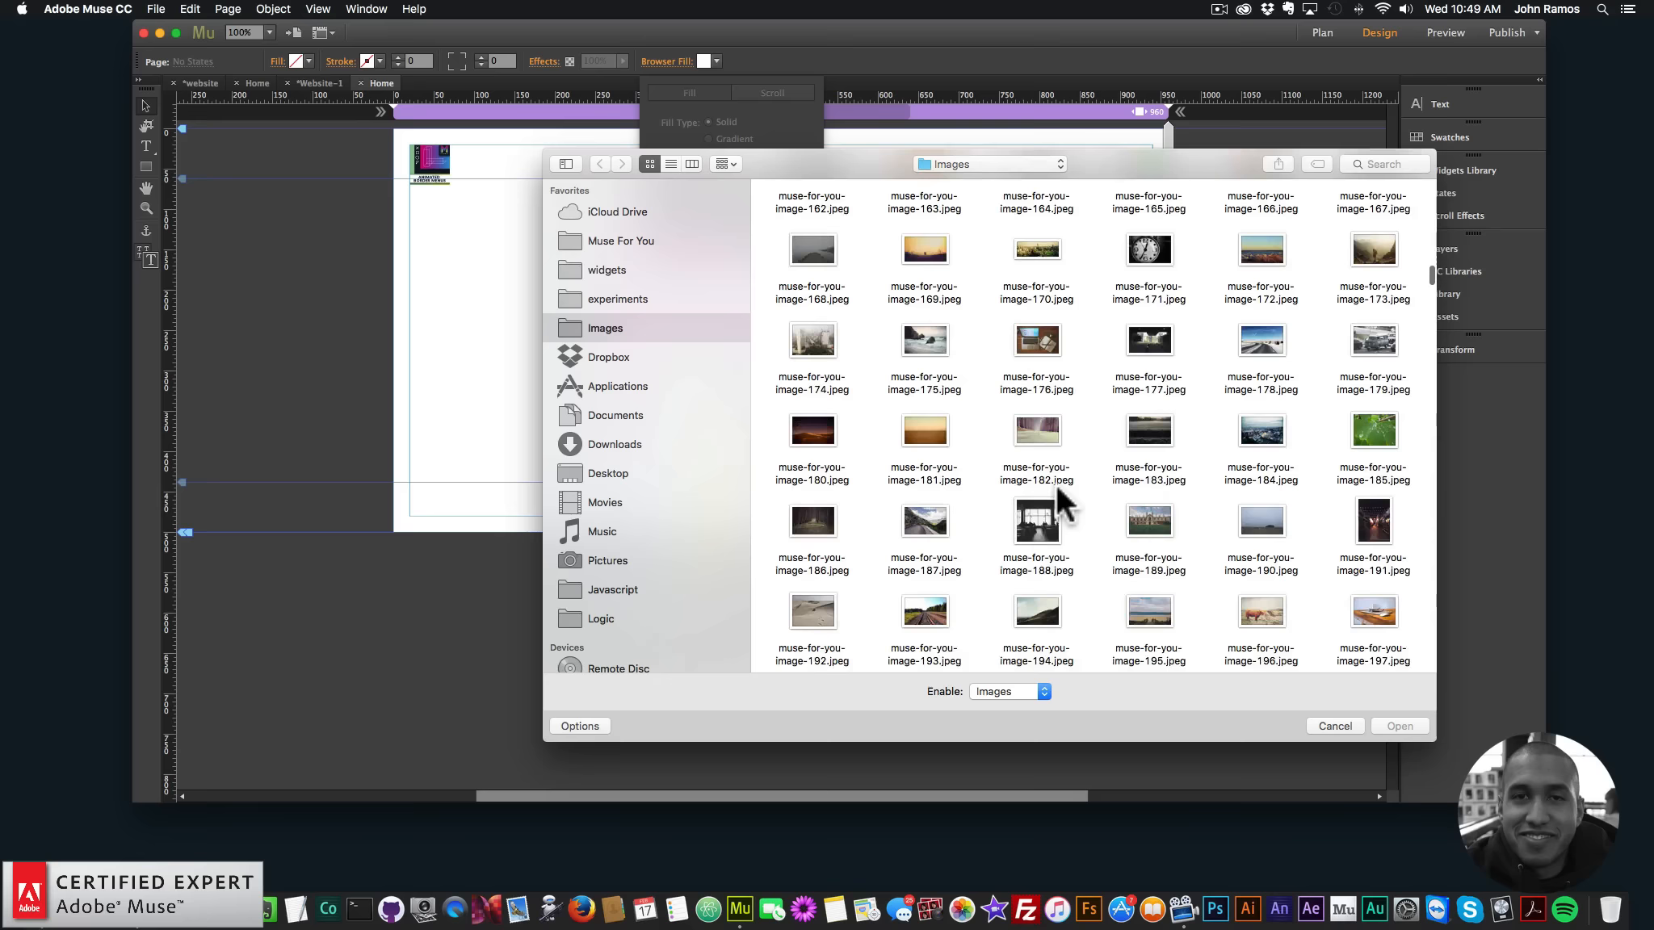
{"action": "scroll", "coordinate": [1064, 492], "scroll_direction": "down", "scroll_amount": 5}
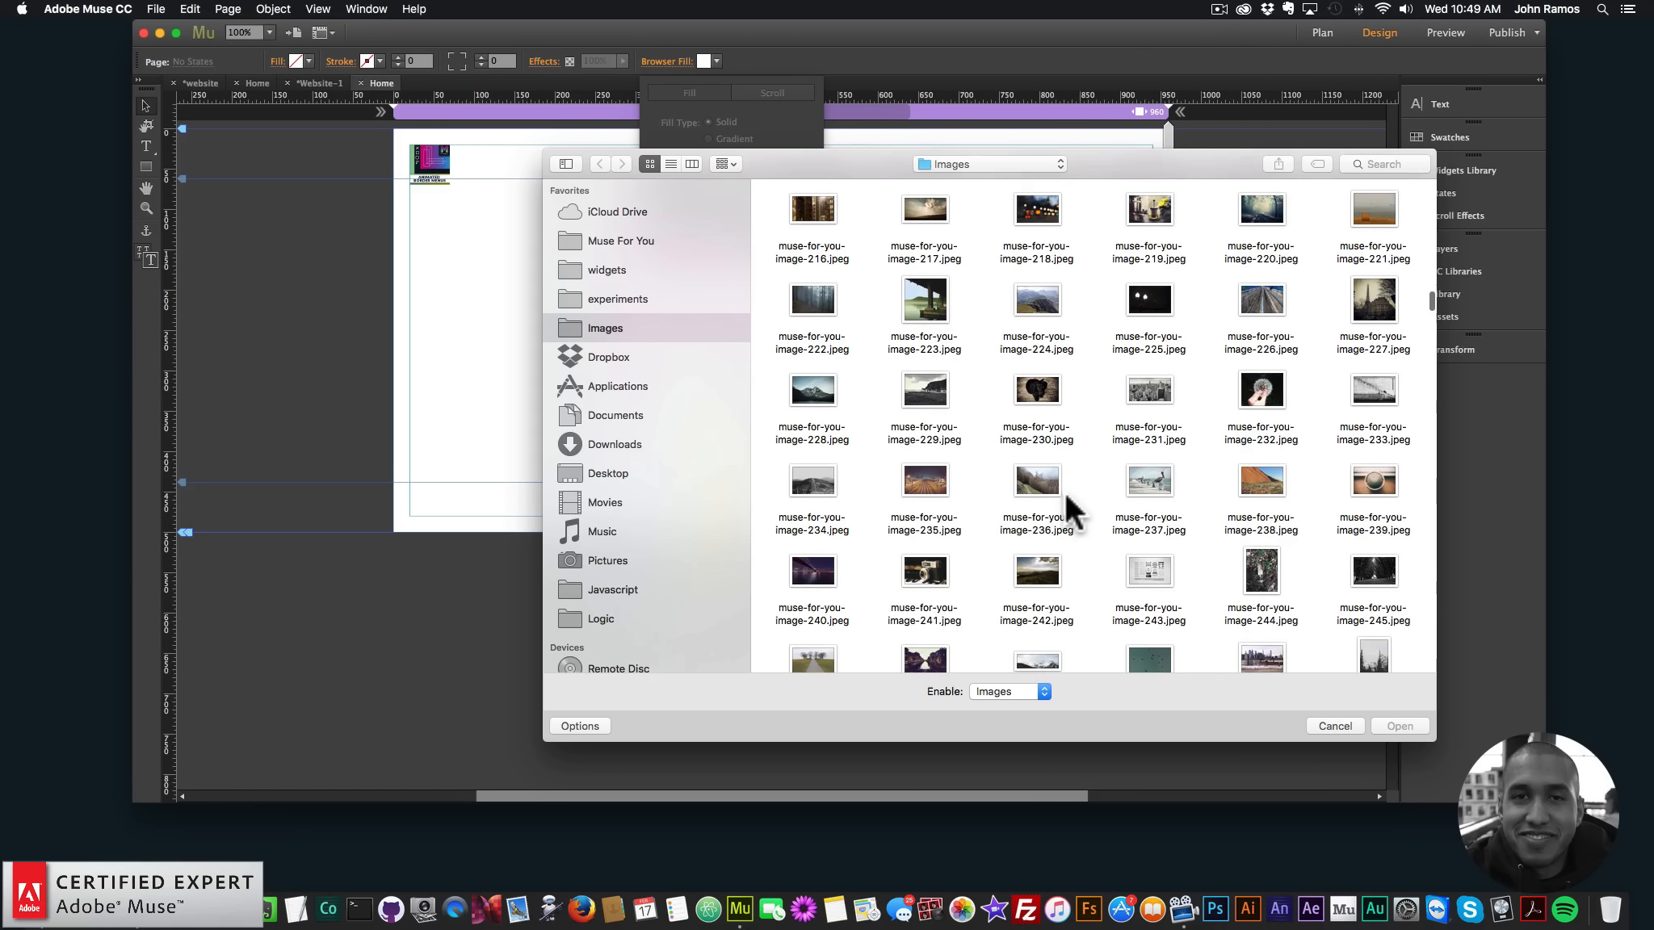
{"action": "scroll", "coordinate": [1059, 505], "scroll_direction": "down", "scroll_amount": 5}
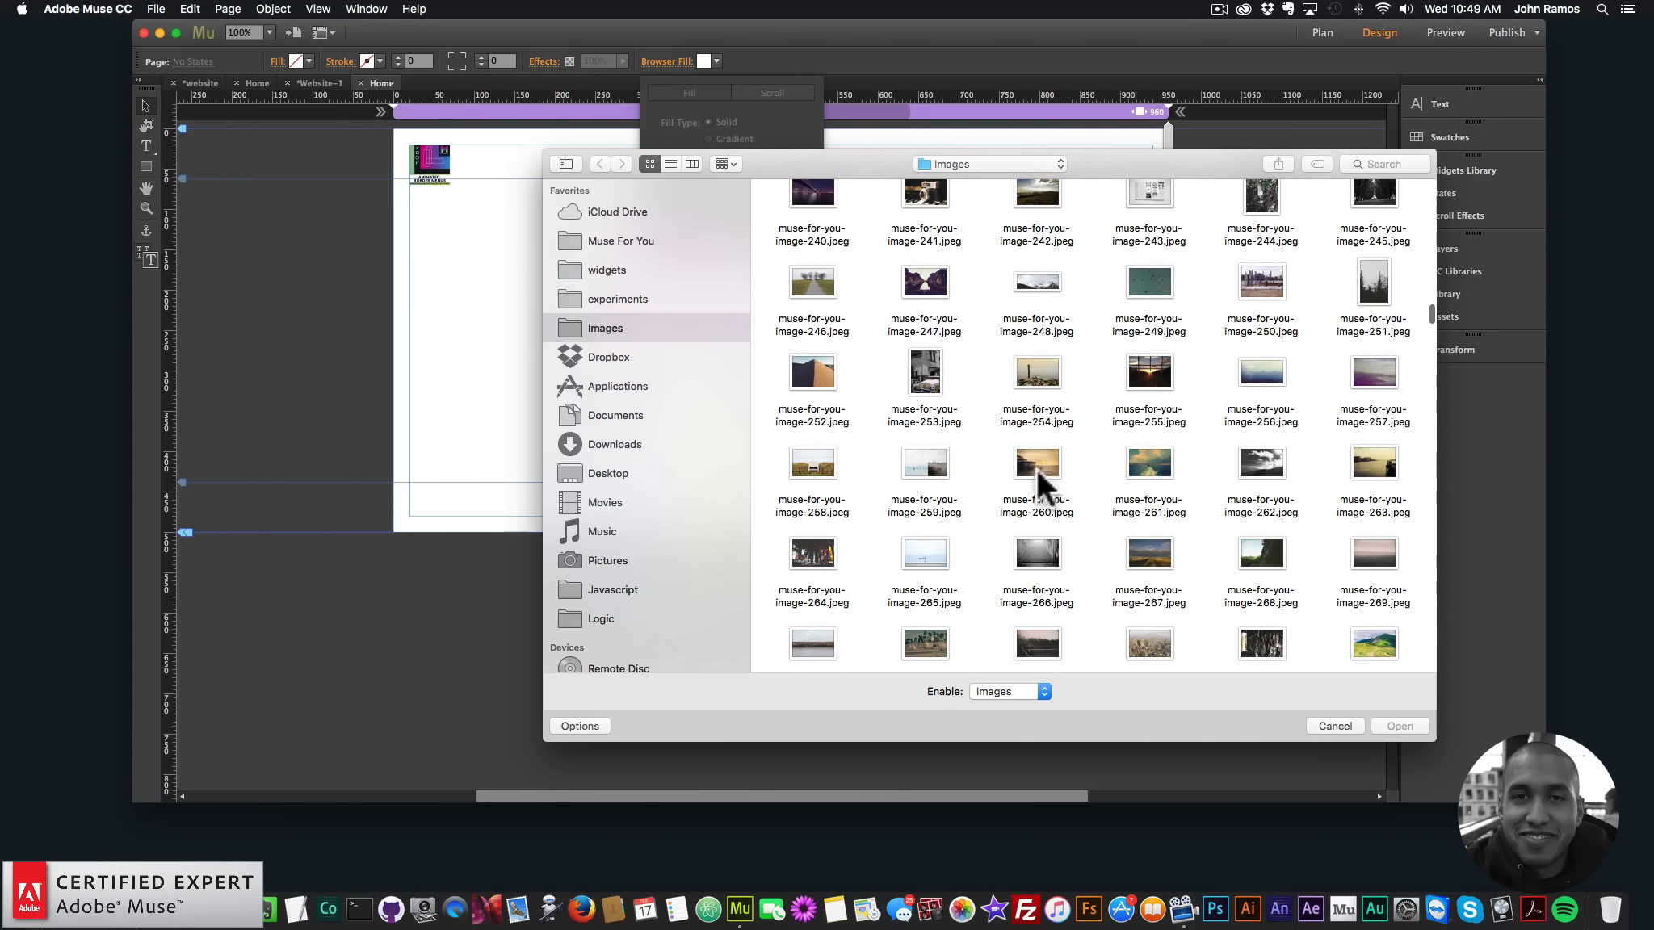
{"action": "scroll", "coordinate": [1059, 478], "scroll_direction": "down", "scroll_amount": 8}
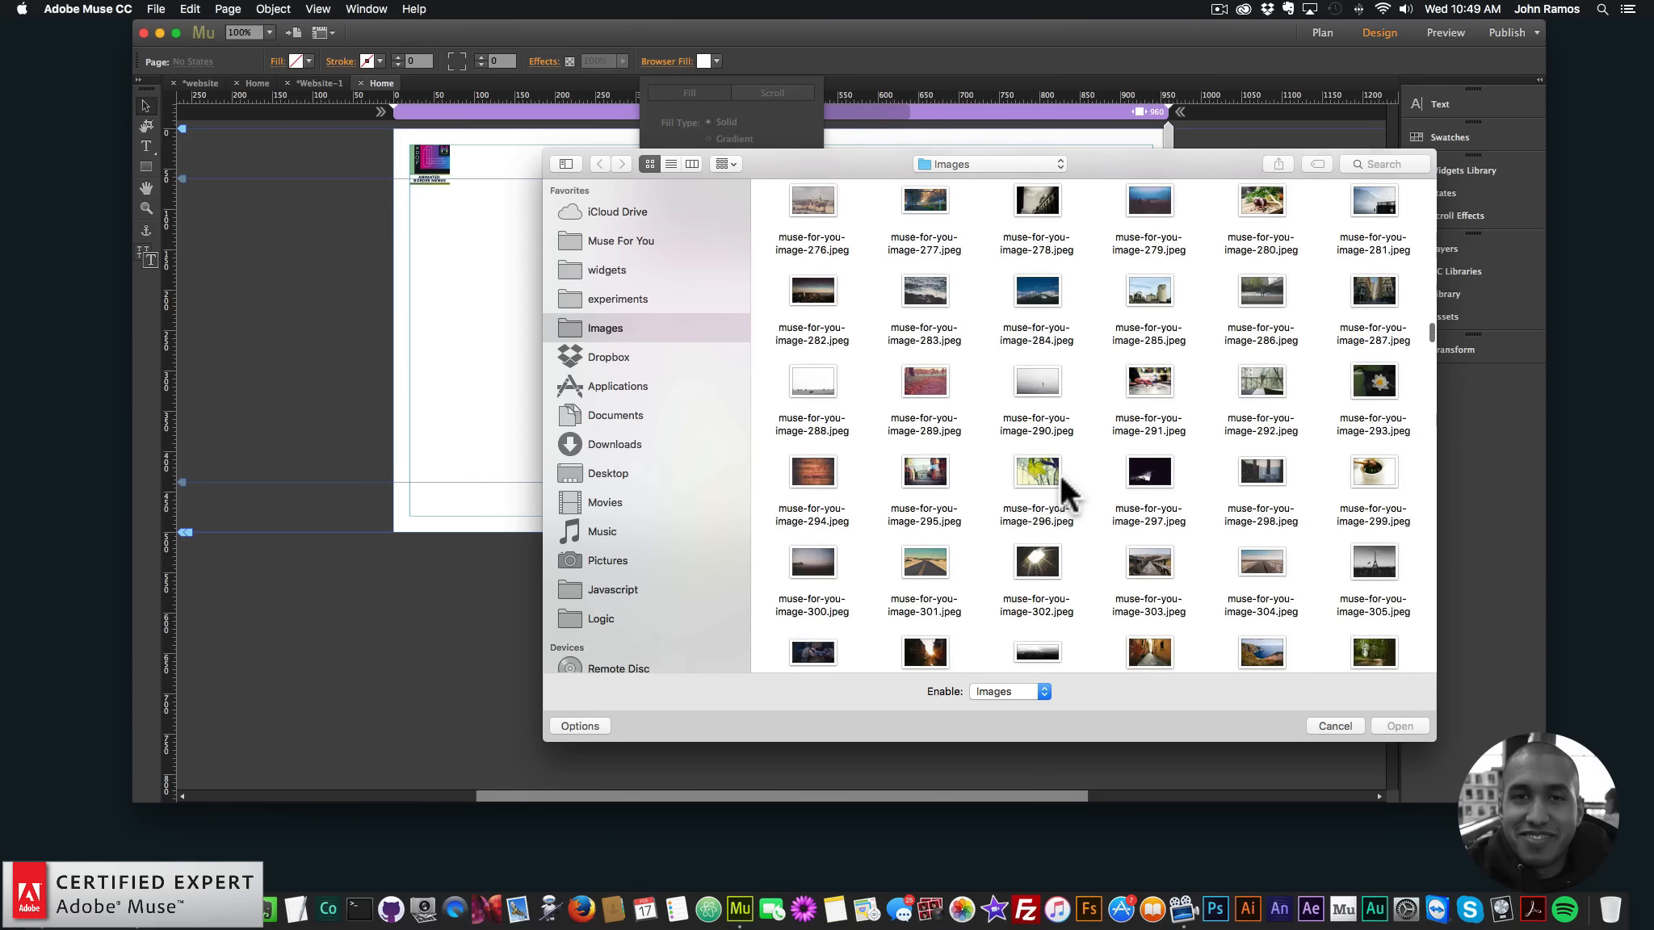
{"action": "scroll", "coordinate": [1001, 464], "scroll_direction": "down", "scroll_amount": 4}
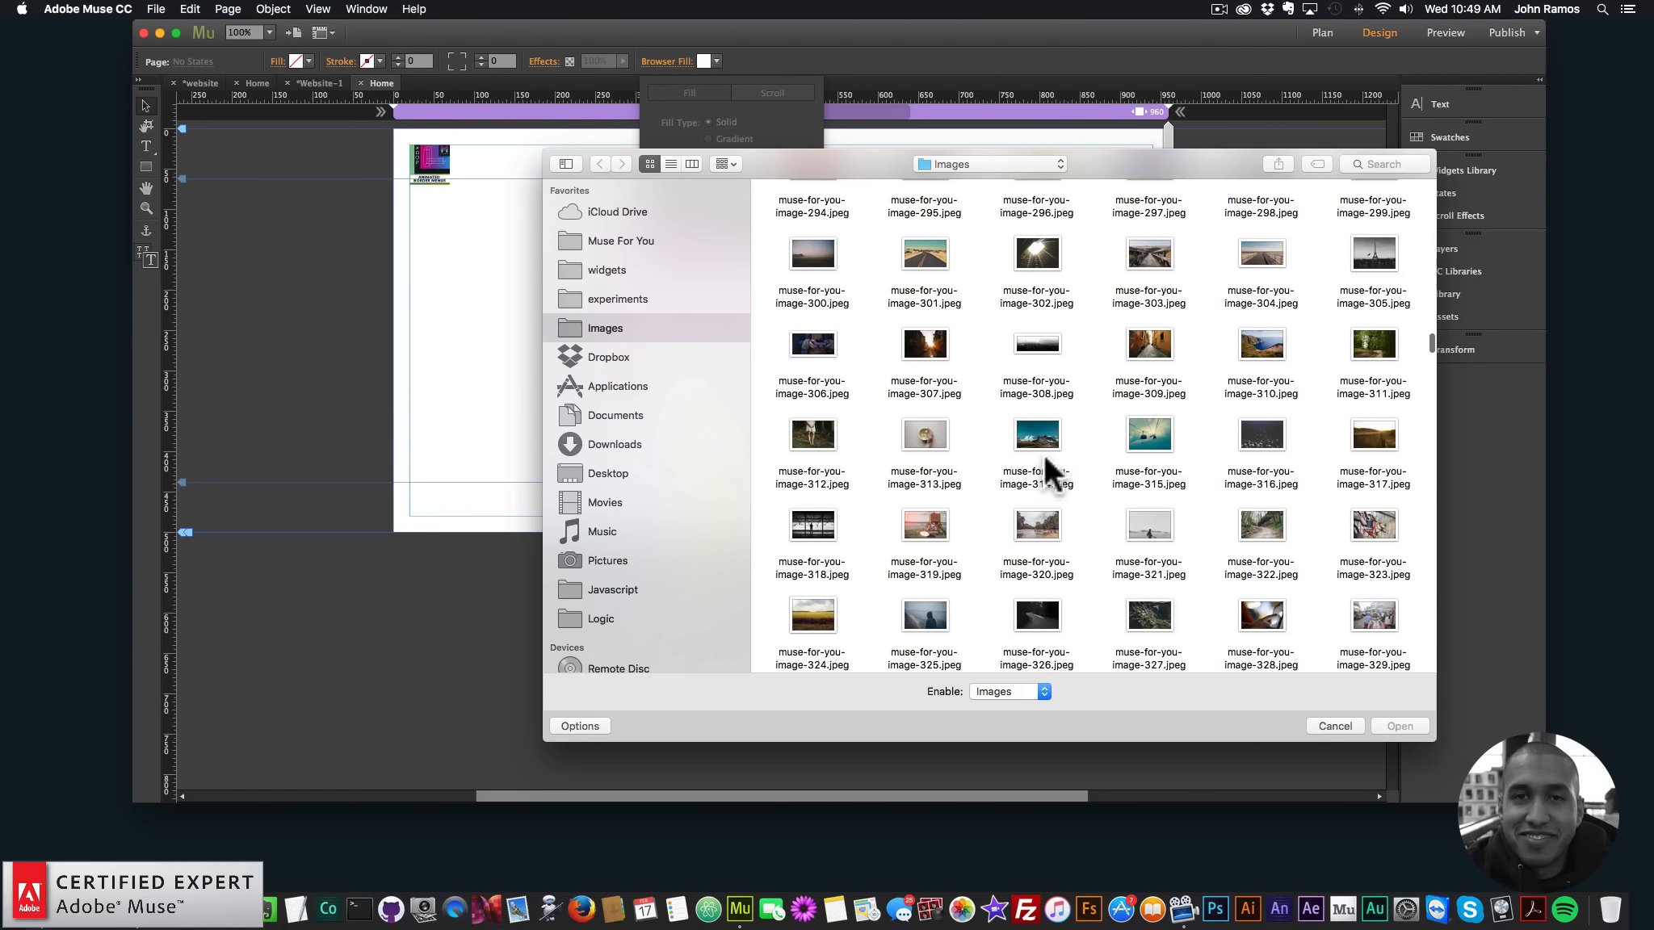
{"action": "left_click", "coordinate": [1042, 430]}
{"action": "scroll", "coordinate": [1110, 461], "scroll_direction": "down", "scroll_amount": 2}
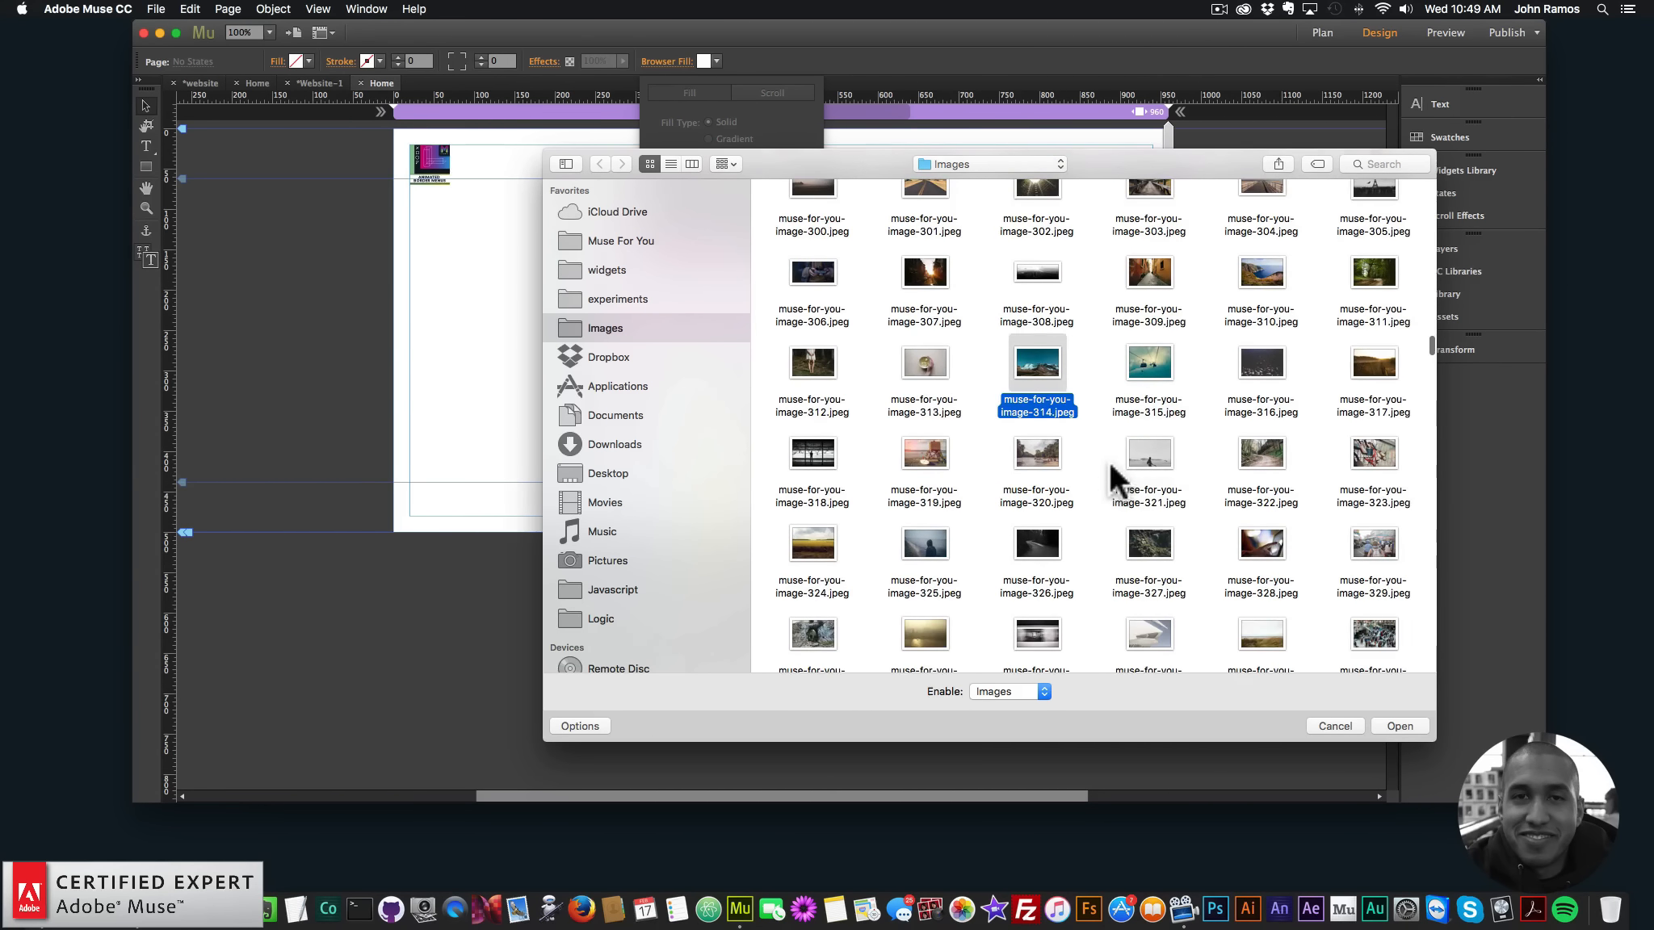
{"action": "scroll", "coordinate": [1099, 466], "scroll_direction": "down", "scroll_amount": 1}
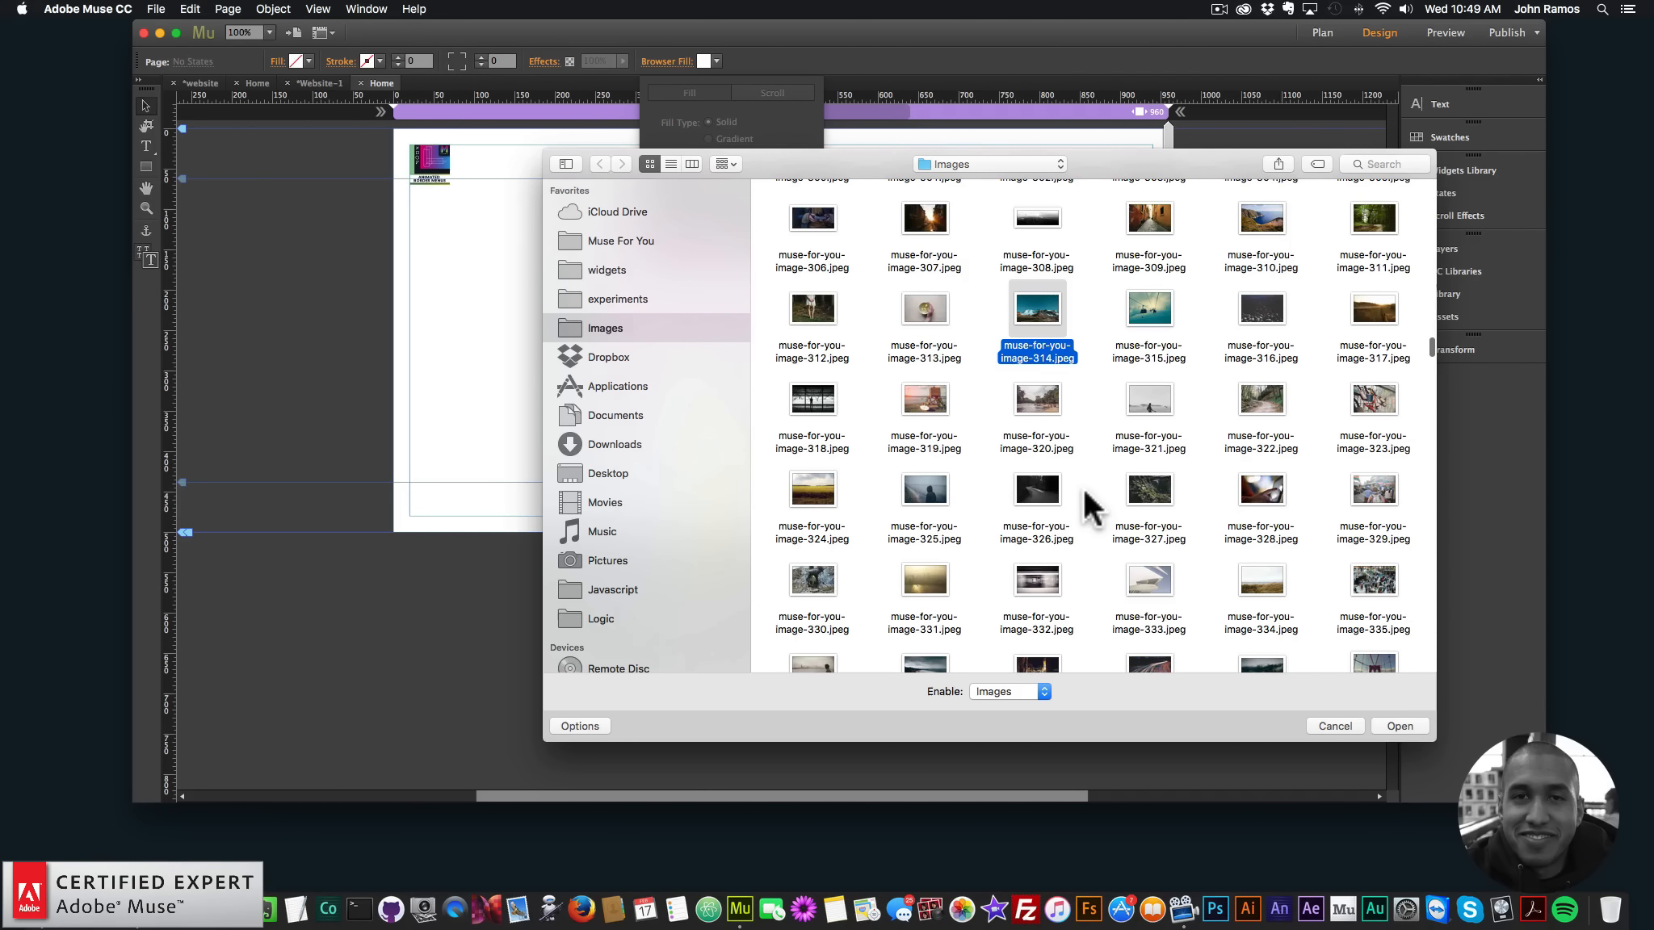
{"action": "scroll", "coordinate": [1049, 509], "scroll_direction": "down", "scroll_amount": 3}
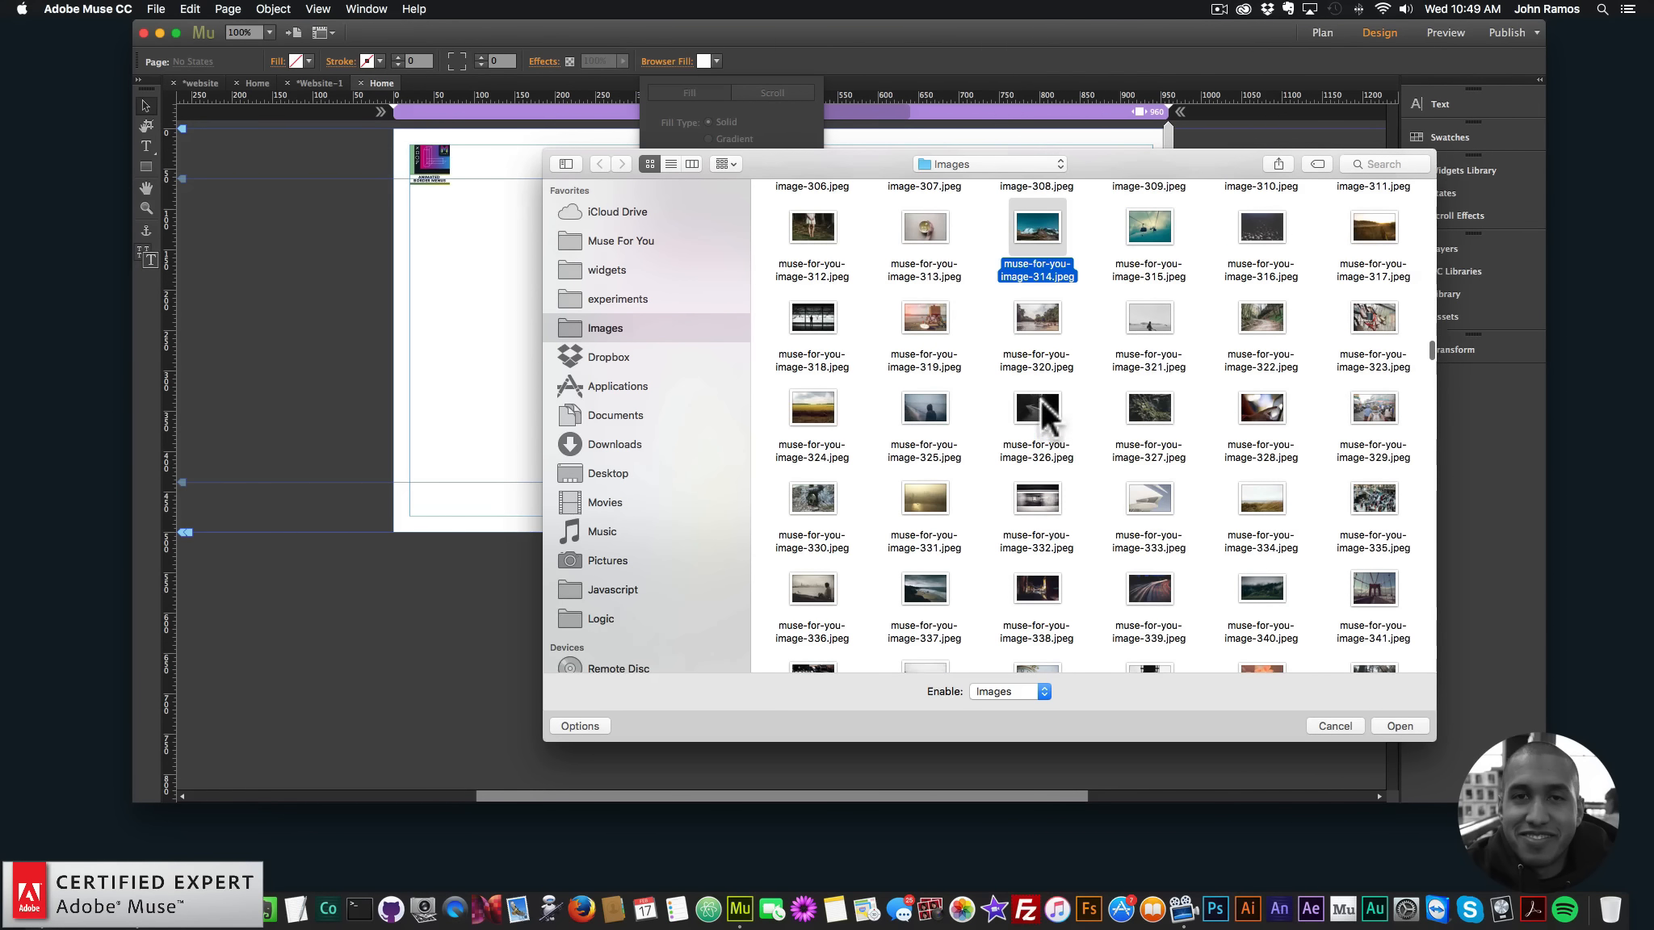
{"action": "double_click", "coordinate": [1038, 407]}
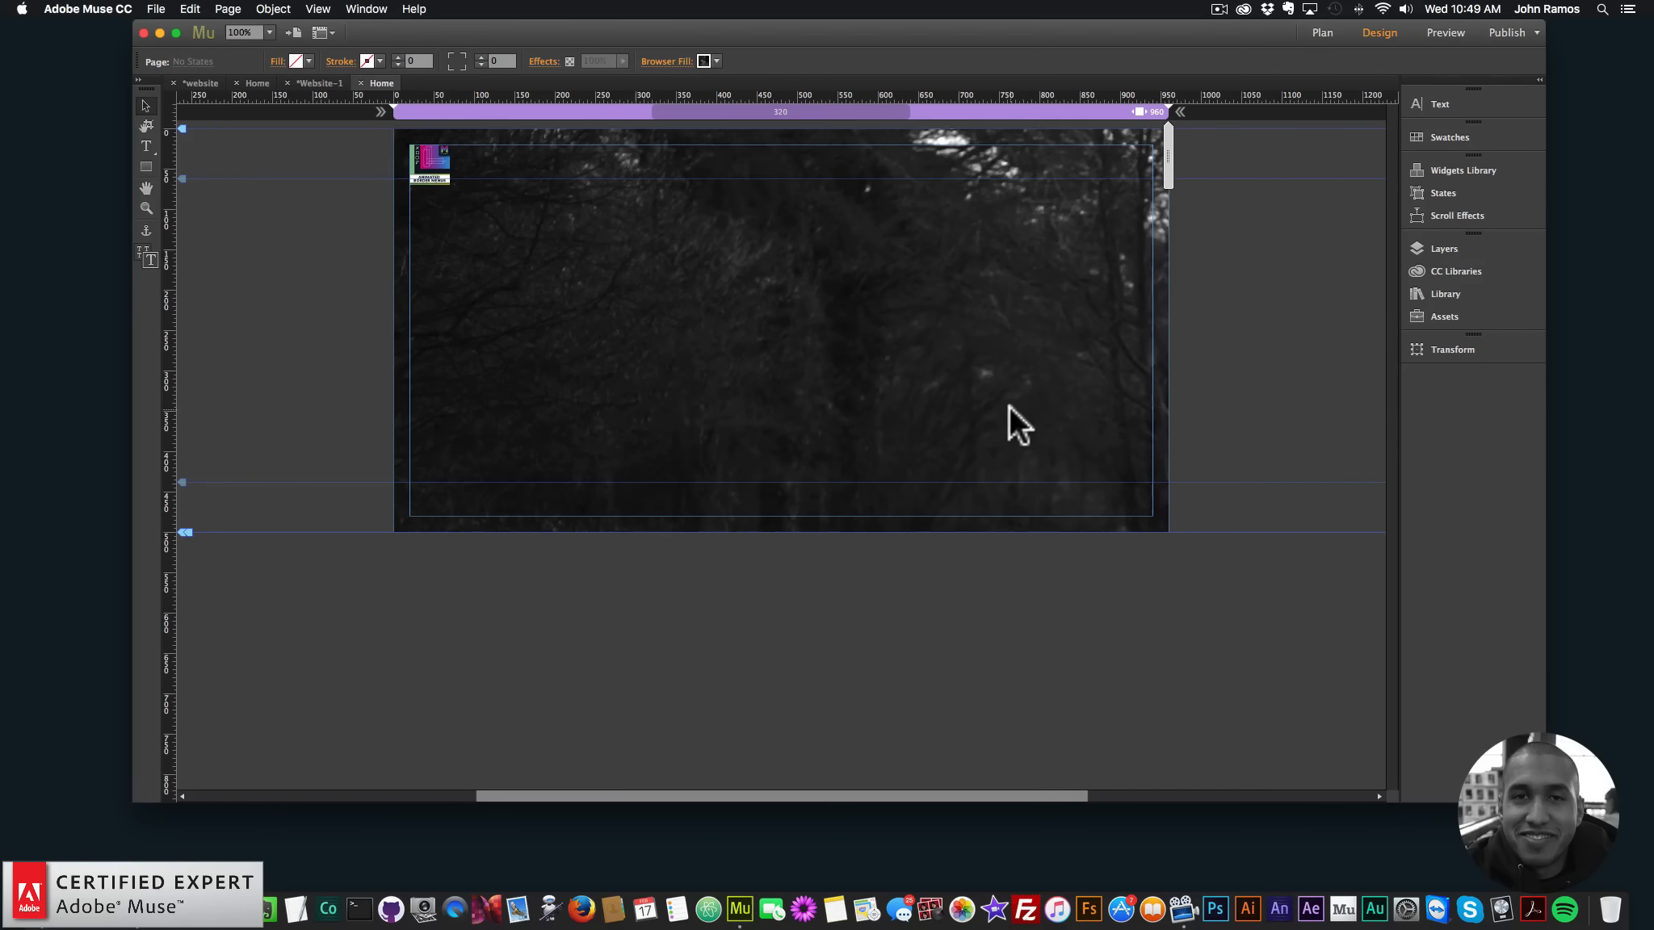
Set the browser fill image's fitting to Scale To Fill and adjust its position
{"action": "left_click", "coordinate": [667, 62]}
{"action": "left_click", "coordinate": [722, 201]}
{"action": "left_click", "coordinate": [725, 218]}
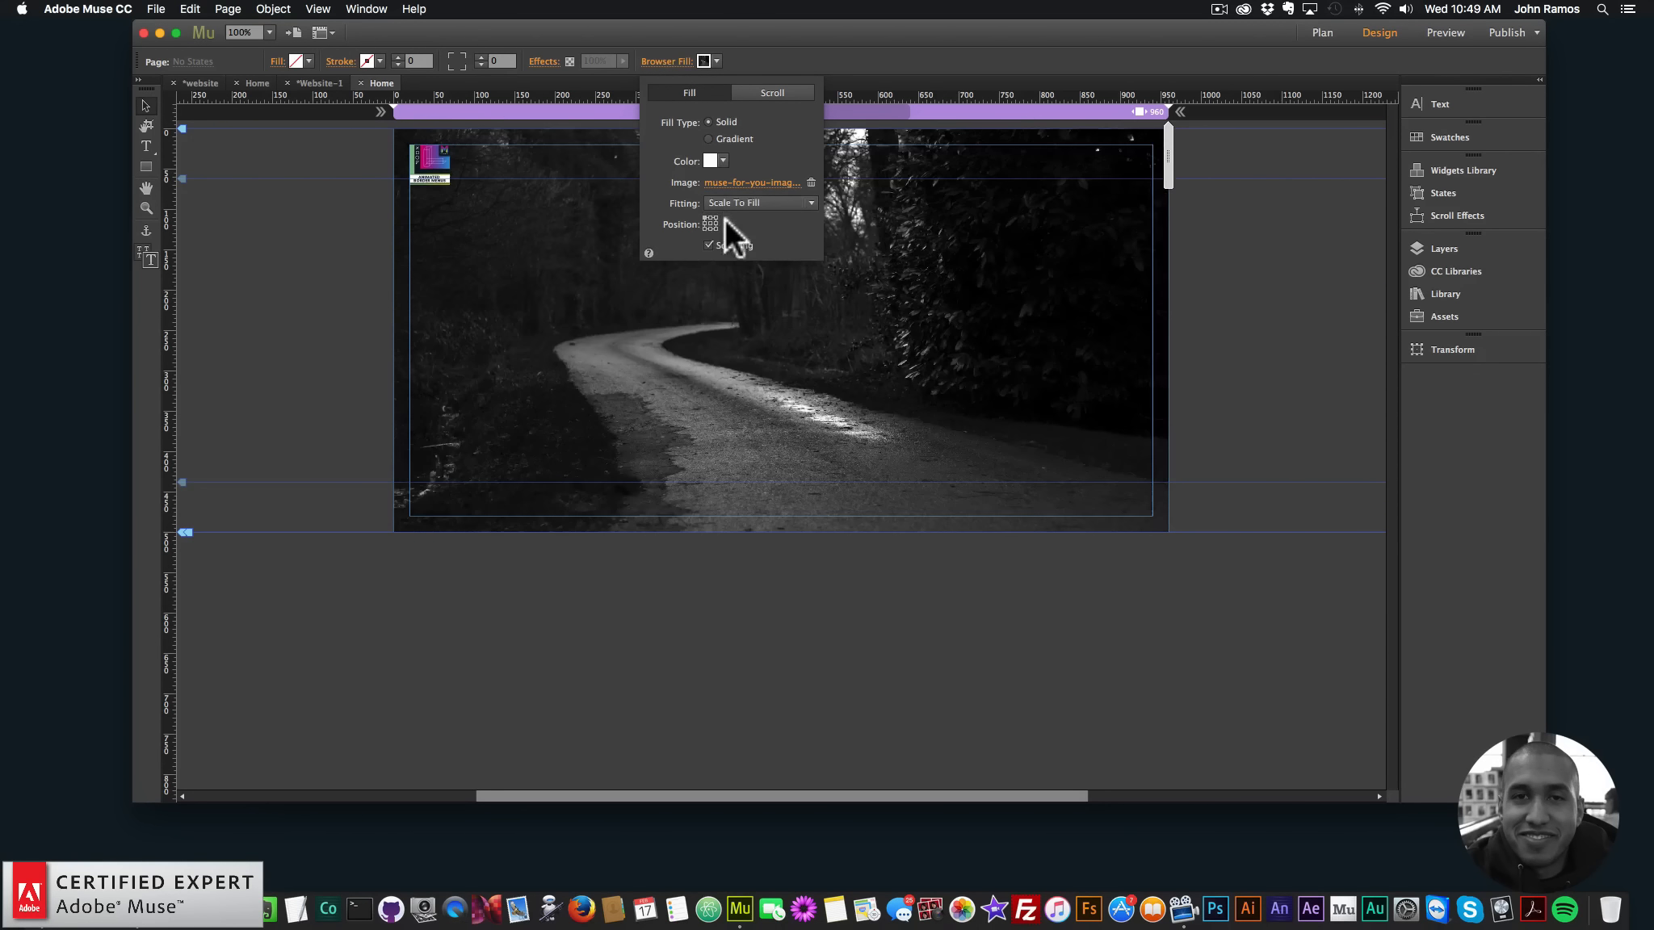
{"action": "left_click", "coordinate": [709, 218]}
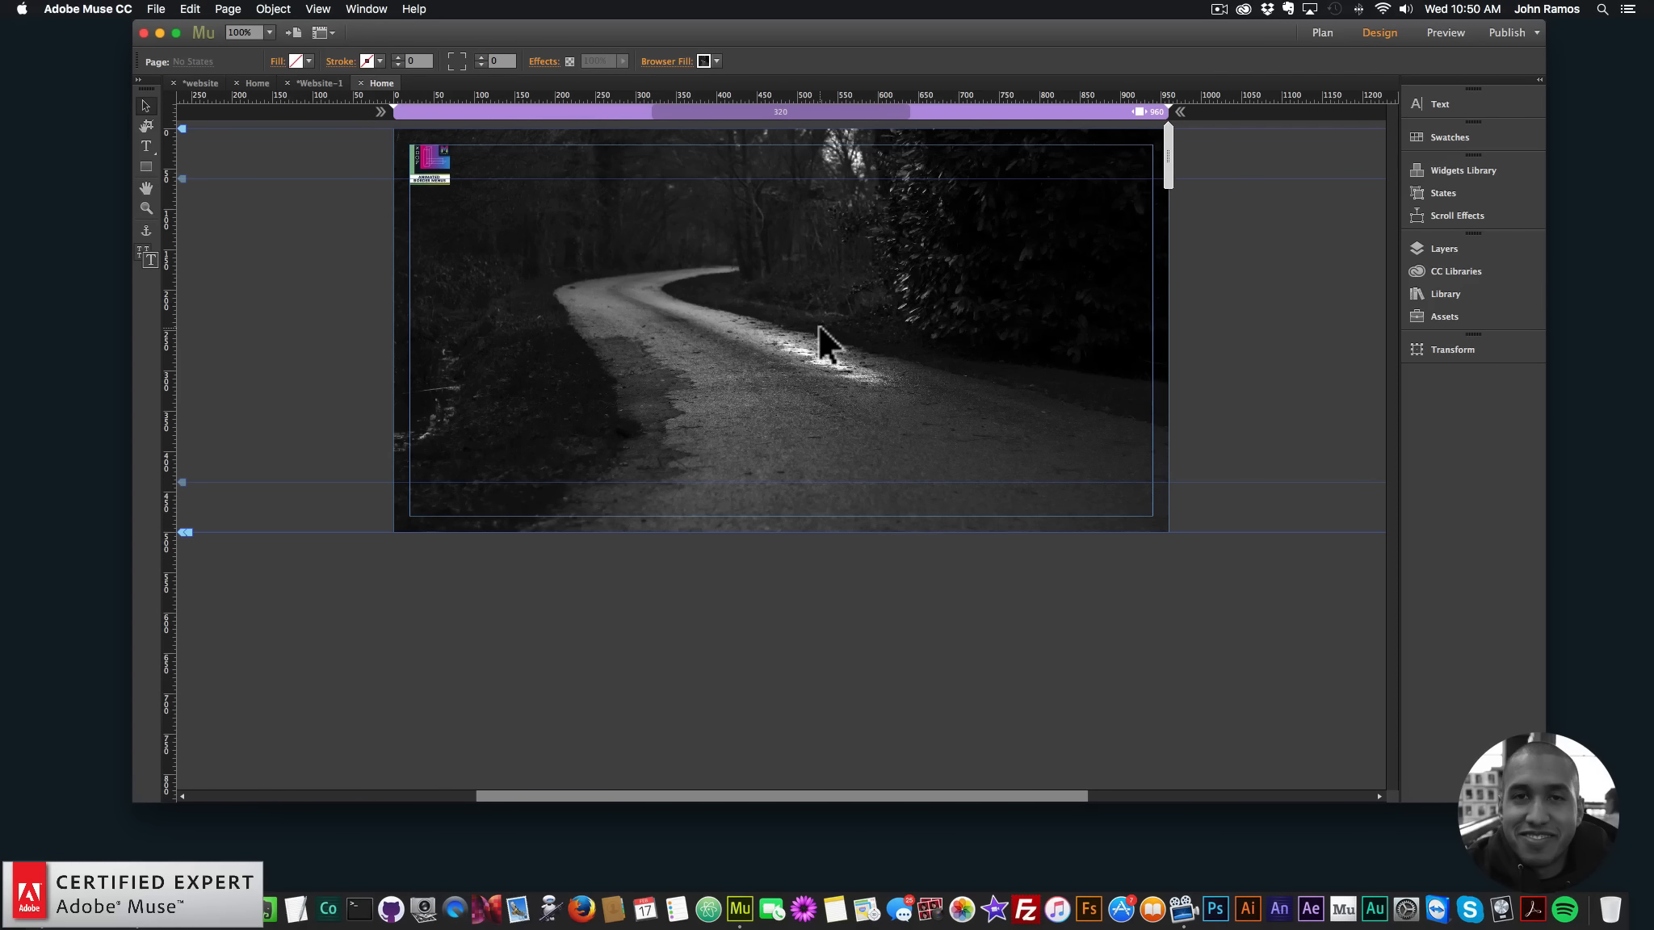
Preview the Home page in the browser and open the animated border menu
{"action": "left_click", "coordinate": [434, 158]}
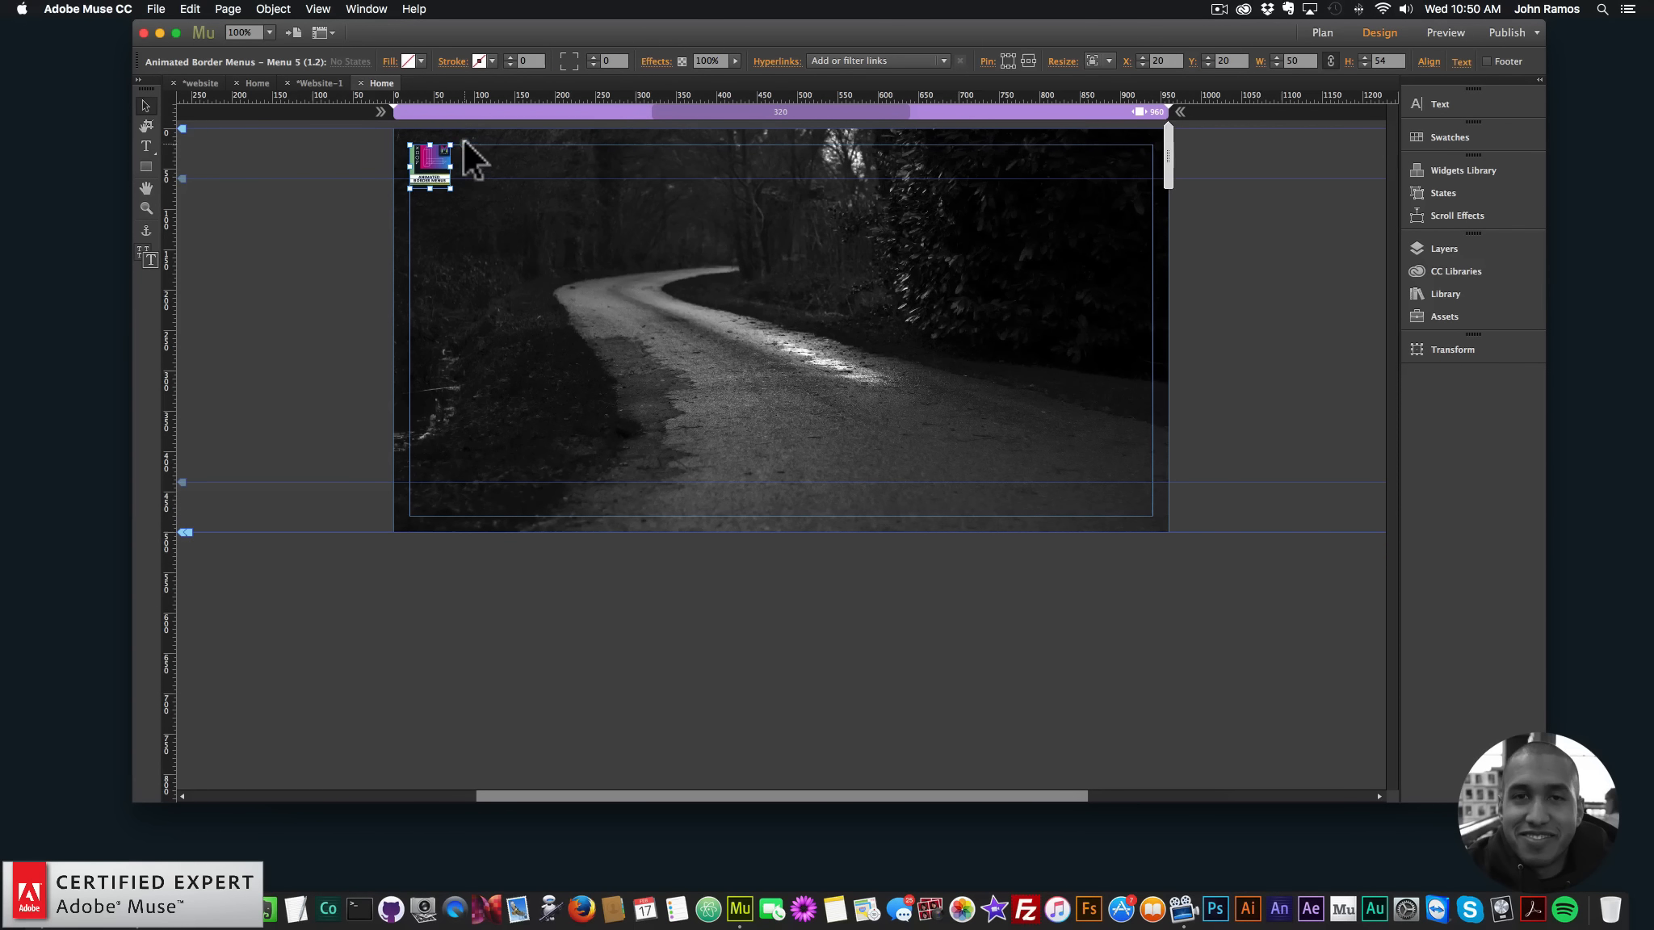
{"action": "left_click", "coordinate": [156, 8]}
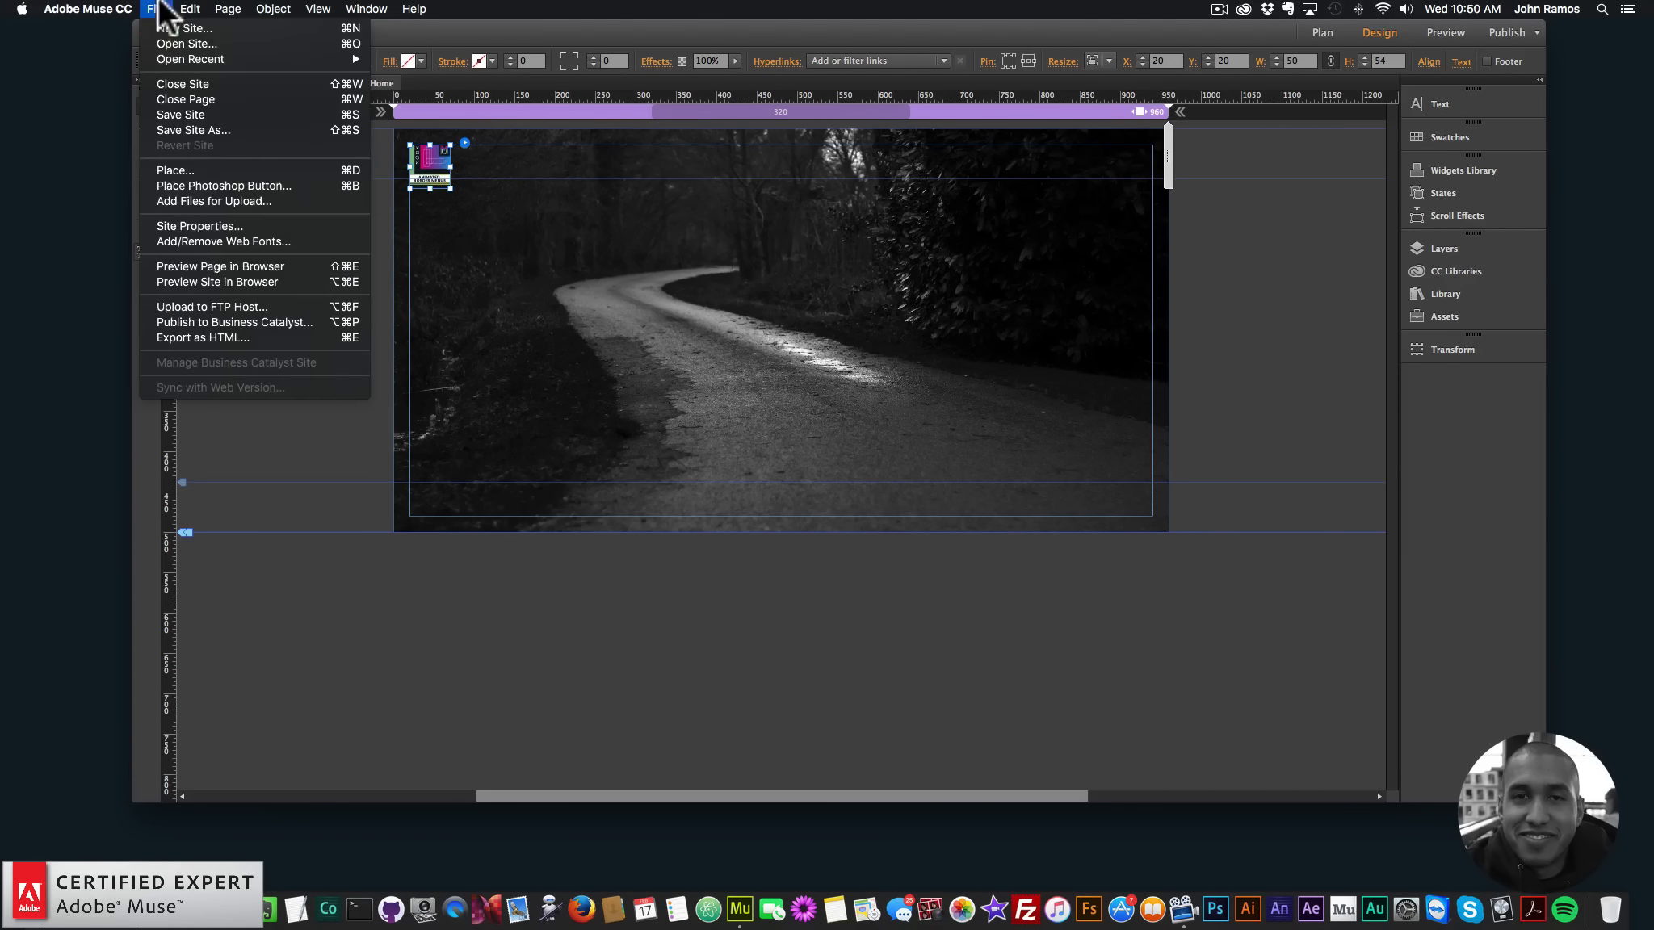
{"action": "left_click", "coordinate": [212, 261]}
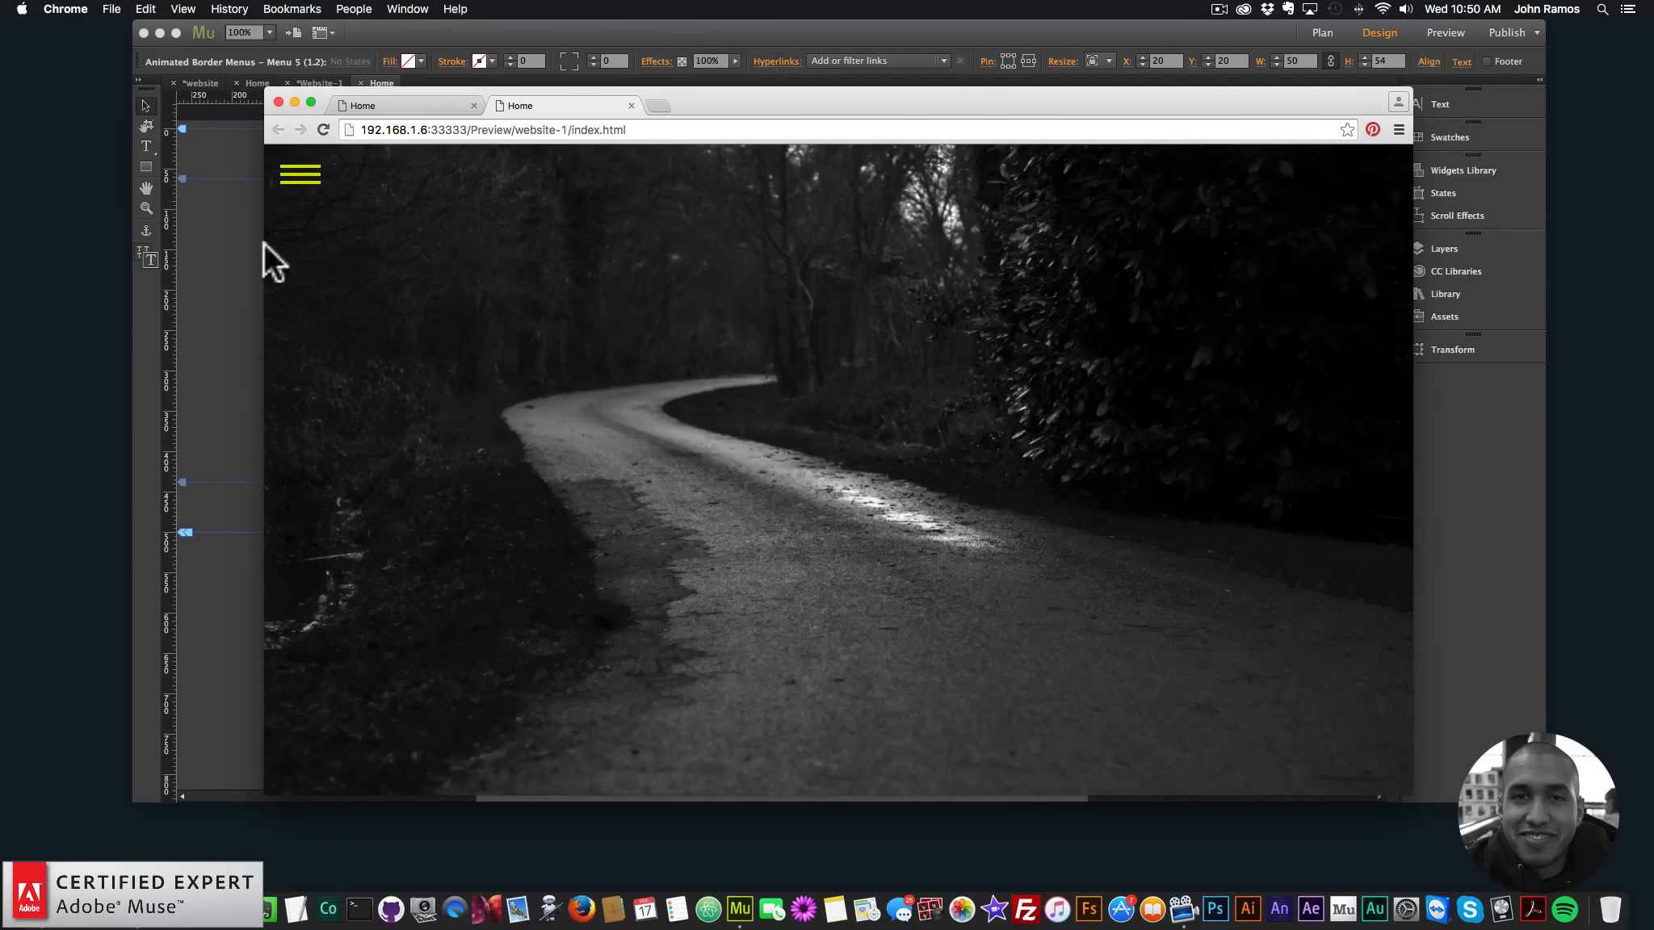
{"action": "left_click", "coordinate": [297, 190]}
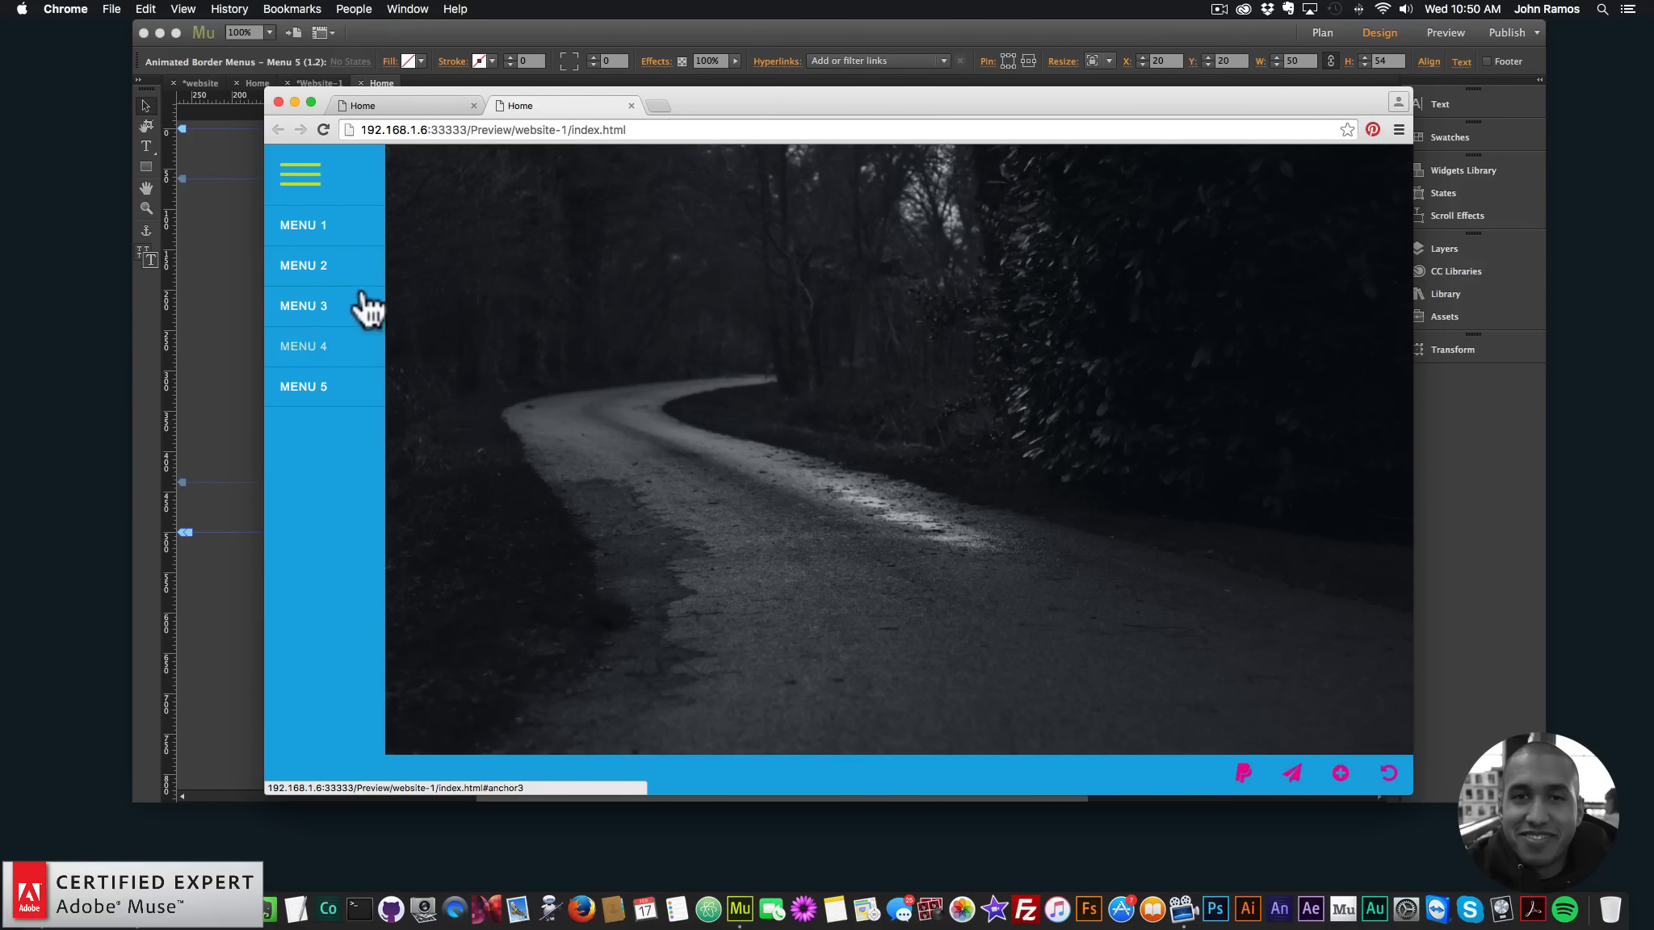
Return to Adobe Muse, set the Menu 5 widget's amount of menu items to 10, and close its options
{"action": "left_click", "coordinate": [214, 292]}
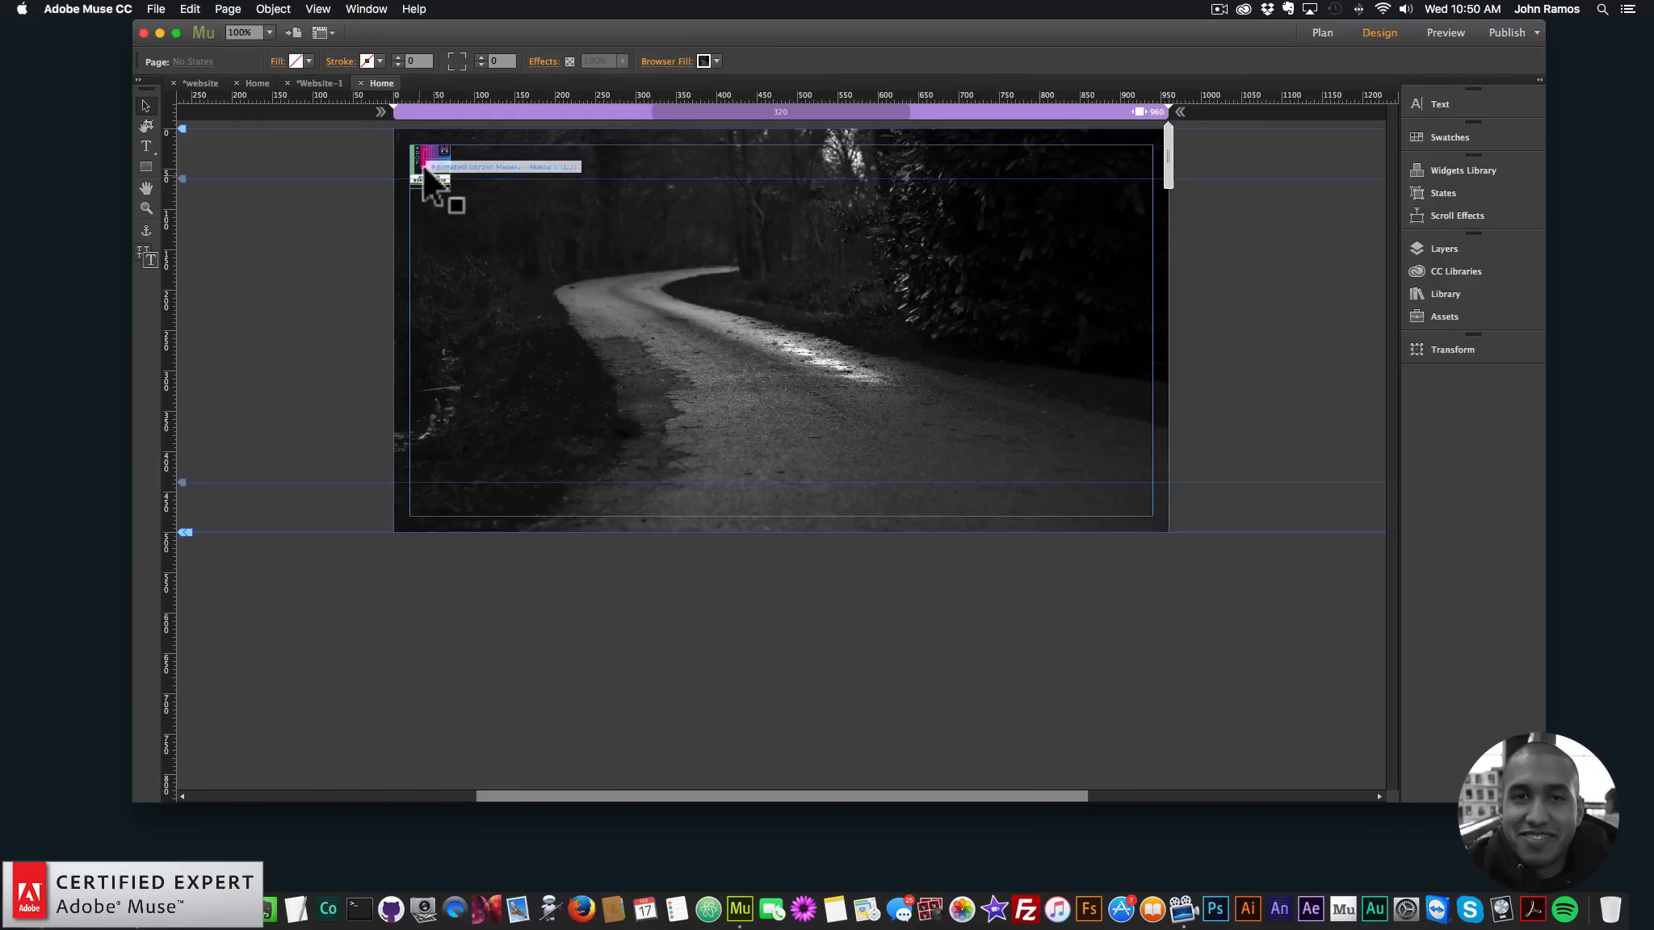
{"action": "left_click", "coordinate": [465, 143]}
{"action": "left_click", "coordinate": [670, 356]}
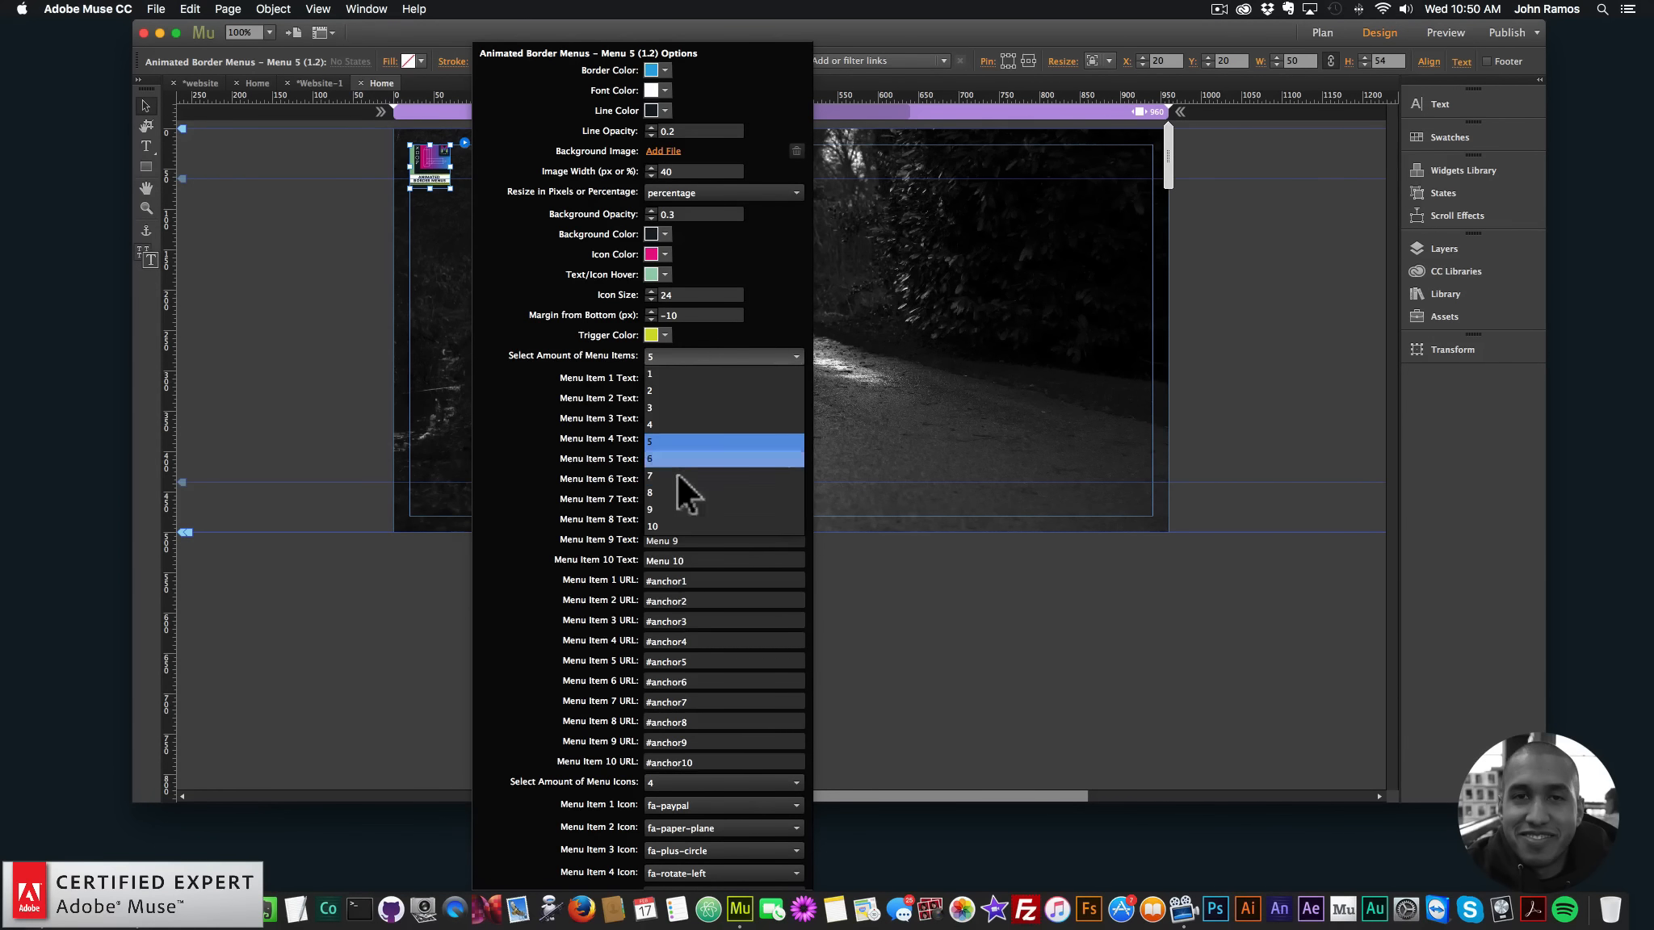
{"action": "left_click", "coordinate": [662, 521]}
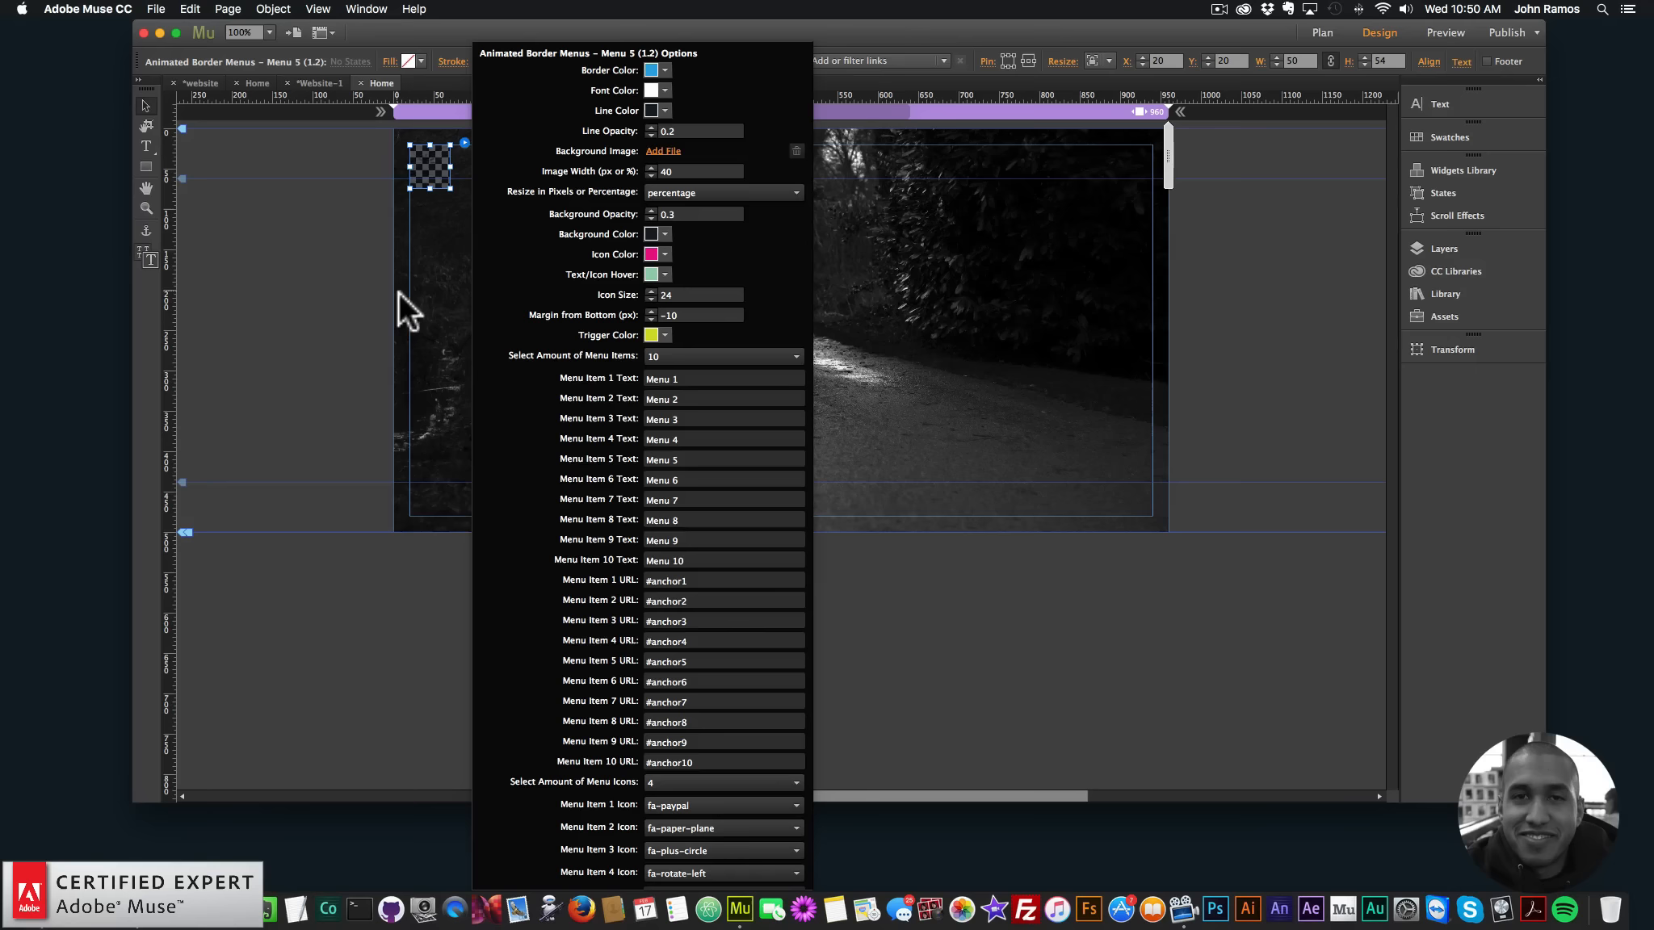
{"action": "left_click", "coordinate": [311, 263]}
Preview the Home page in the browser, open the border menu, check it at narrower and wider window widths, and return to Adobe Muse
{"action": "left_click", "coordinate": [156, 9]}
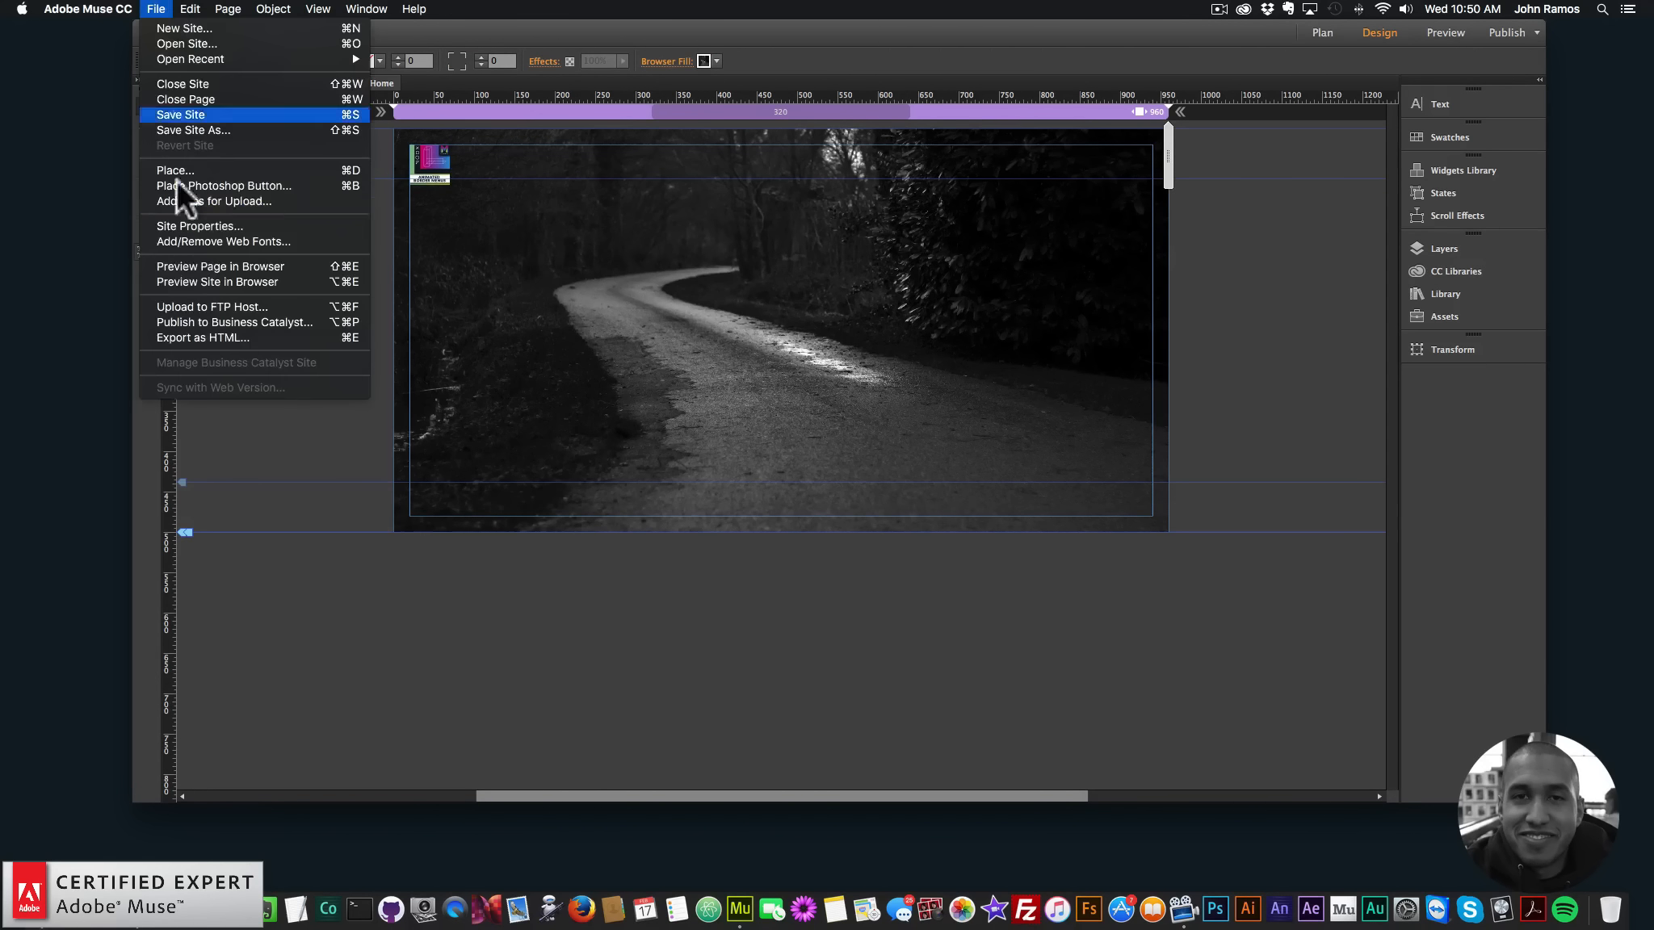
{"action": "left_click", "coordinate": [192, 265]}
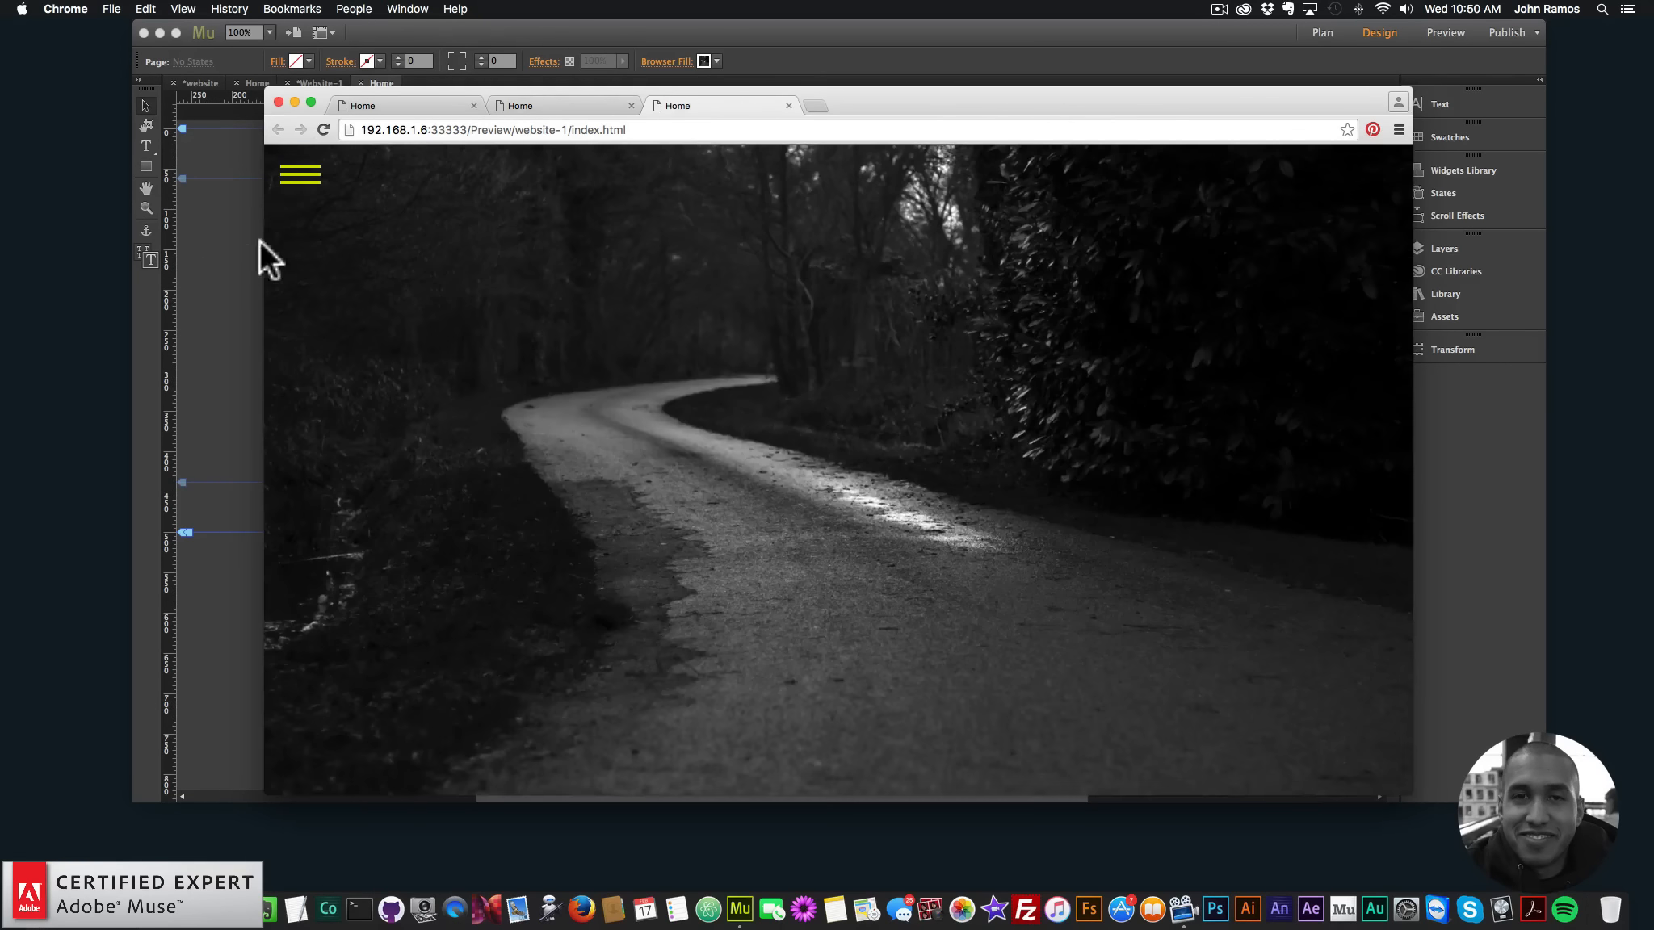
{"action": "left_click", "coordinate": [302, 176]}
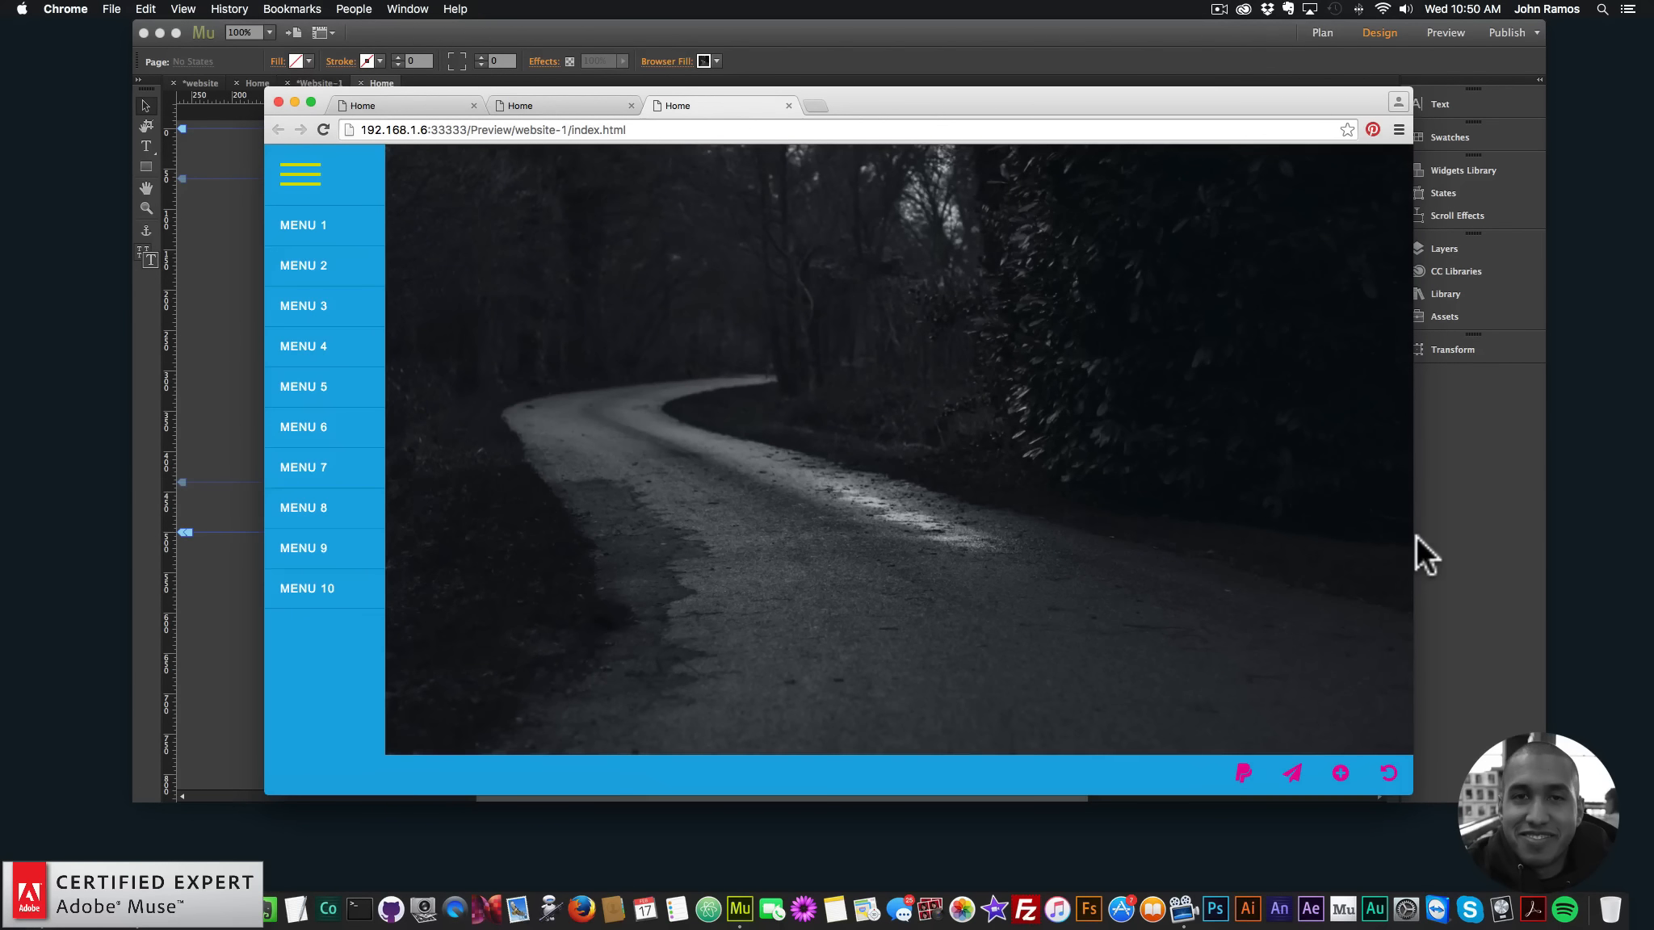
{"action": "left_click", "coordinate": [1416, 557]}
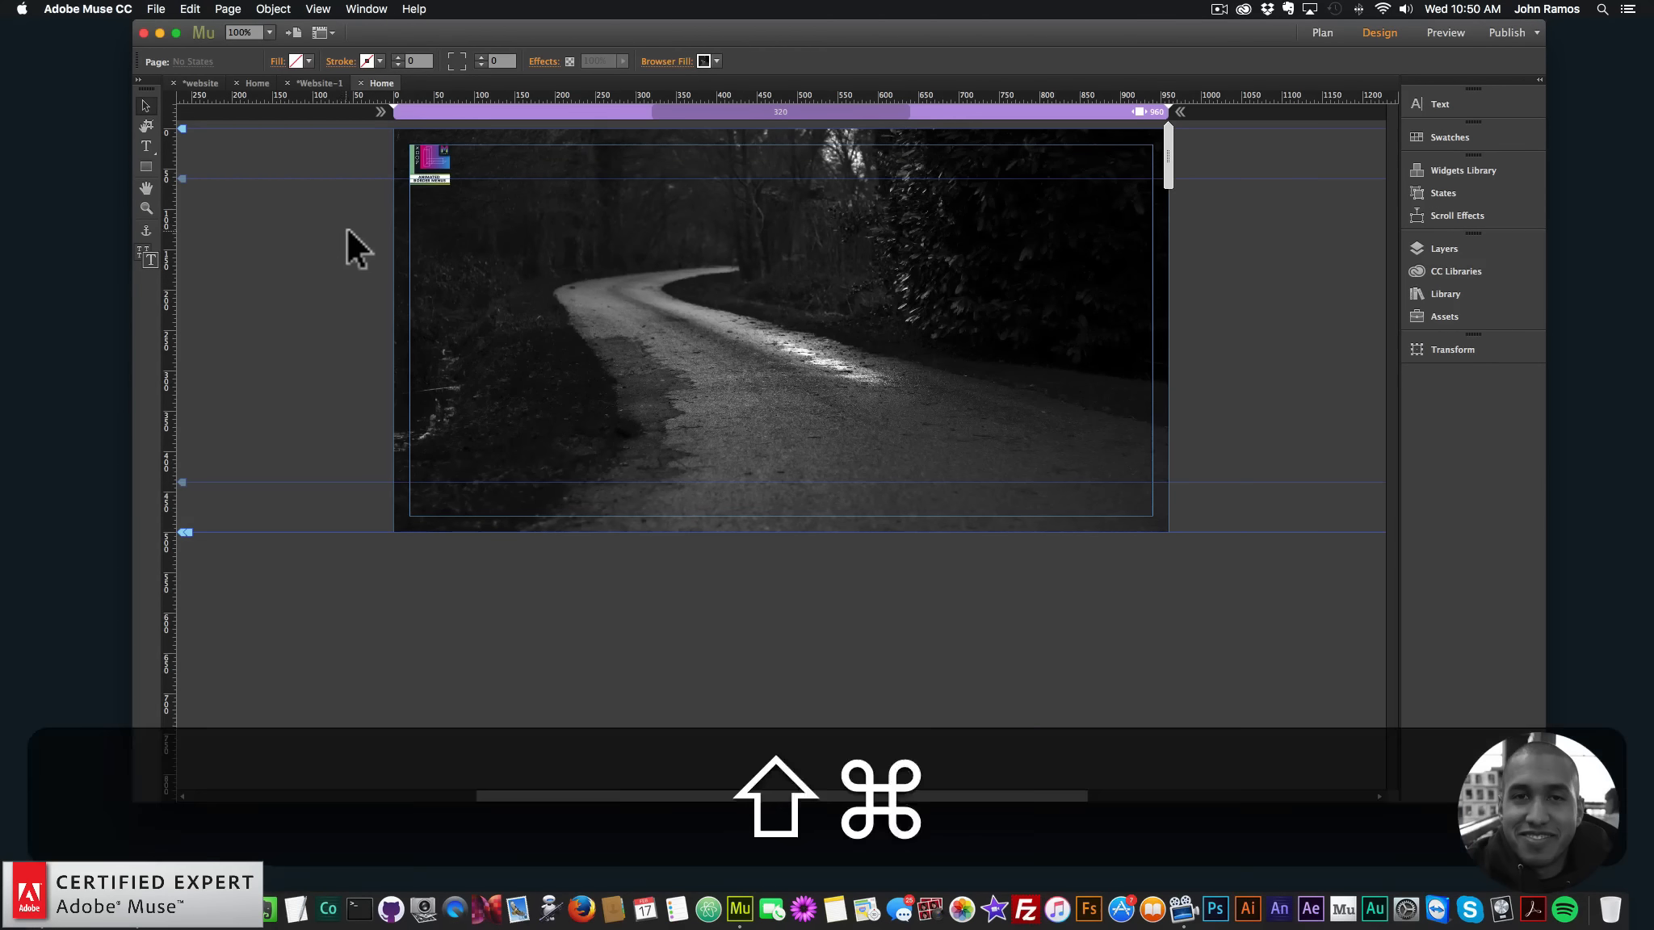
{"action": "key", "text": "super+shift+e"}
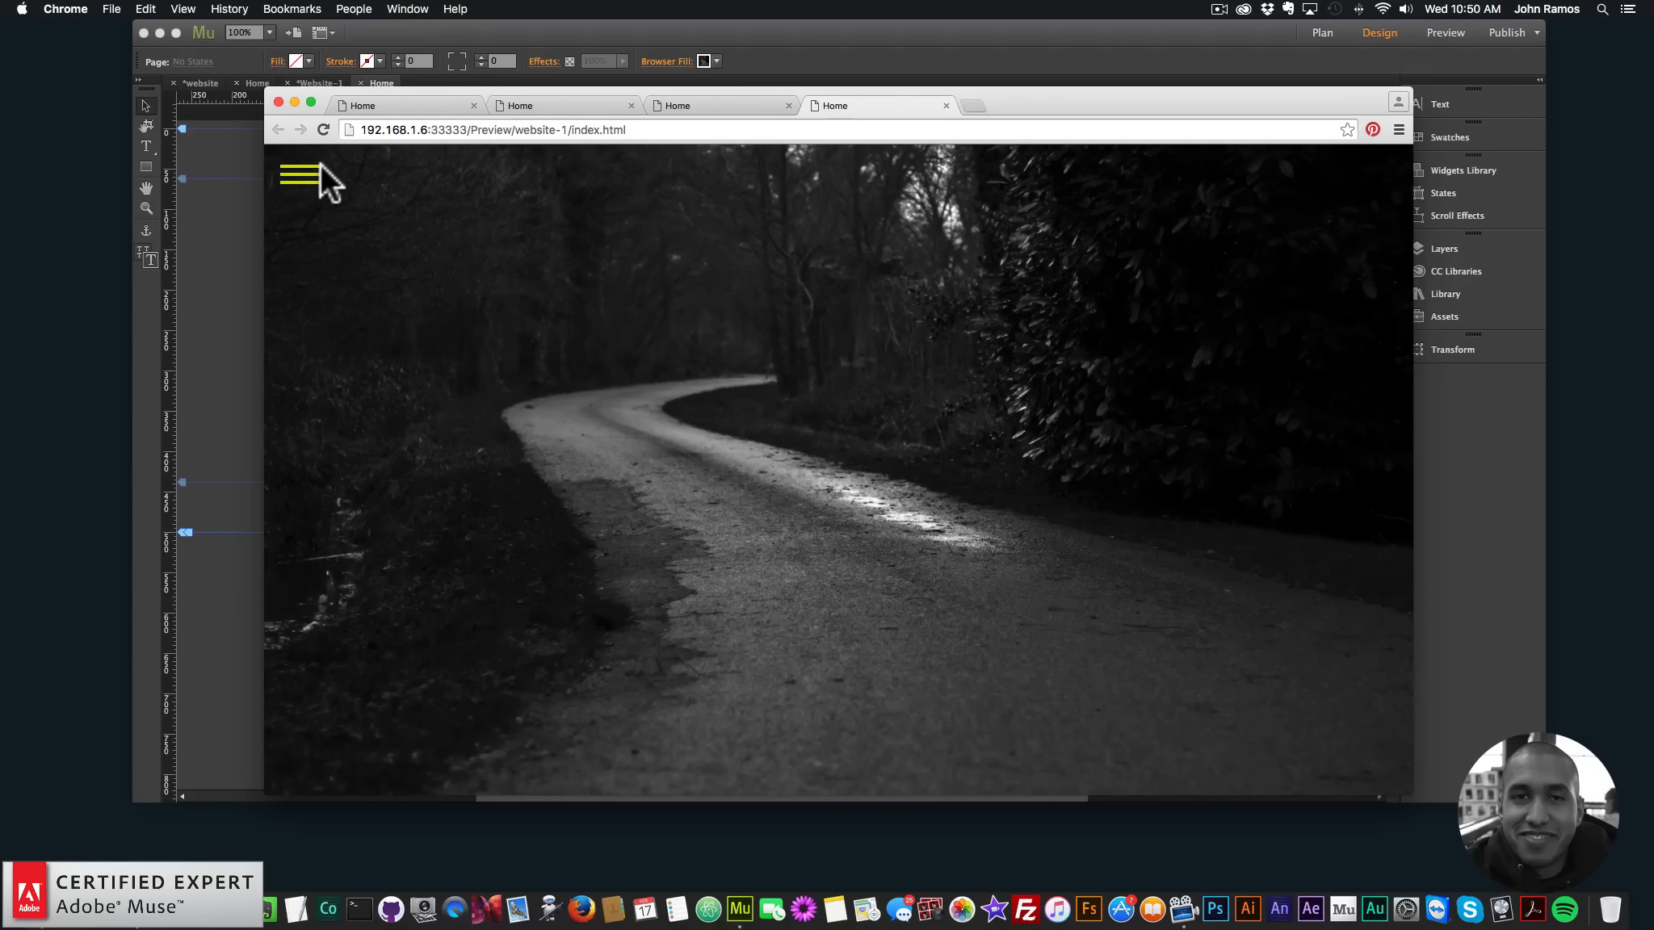
{"action": "left_click", "coordinate": [319, 171]}
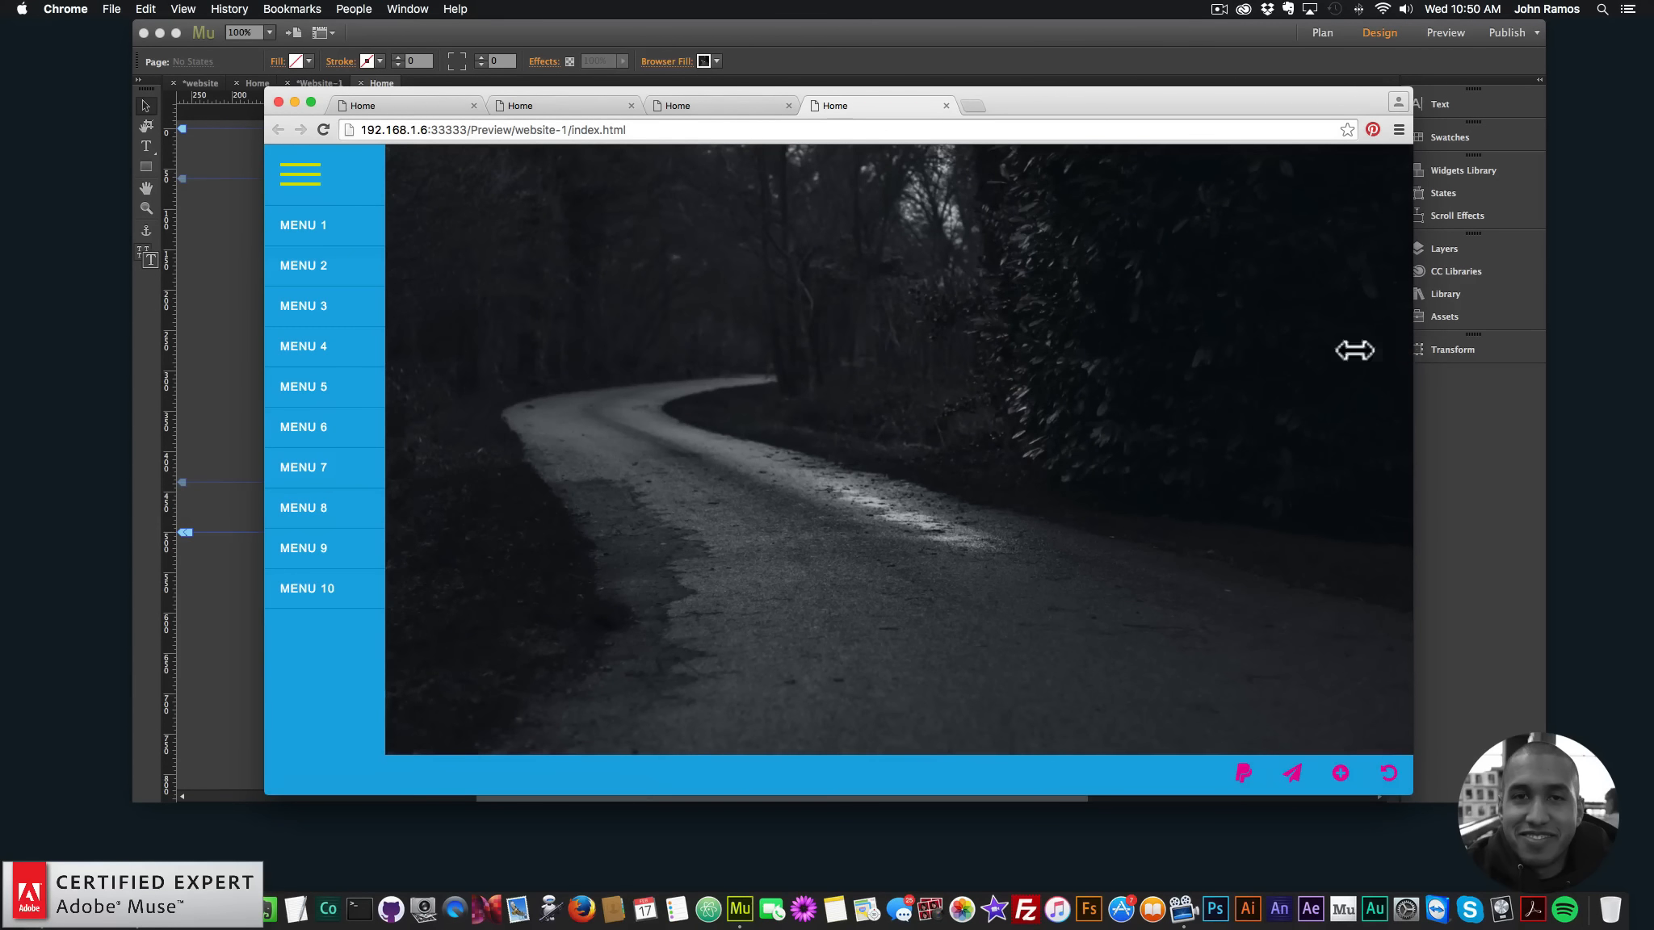
{"action": "left_click_drag", "start_coordinate": [1354, 349], "coordinate": [491, 417]}
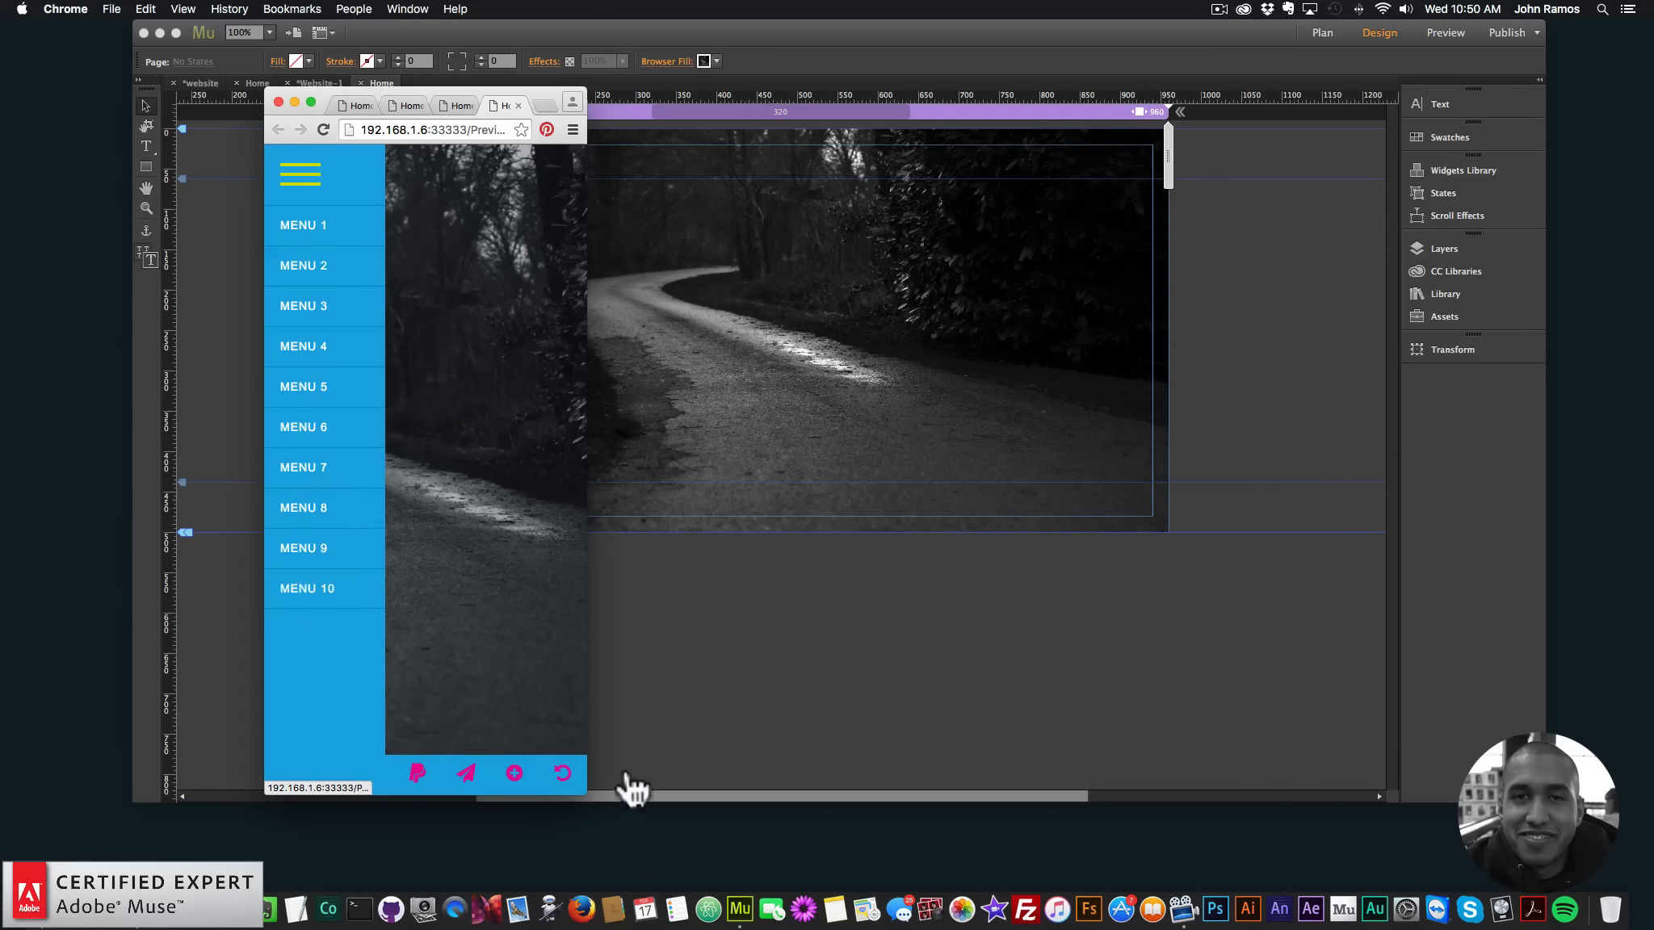
{"action": "left_click_drag", "start_coordinate": [585, 723], "coordinate": [1209, 634]}
{"action": "left_click", "coordinate": [247, 369]}
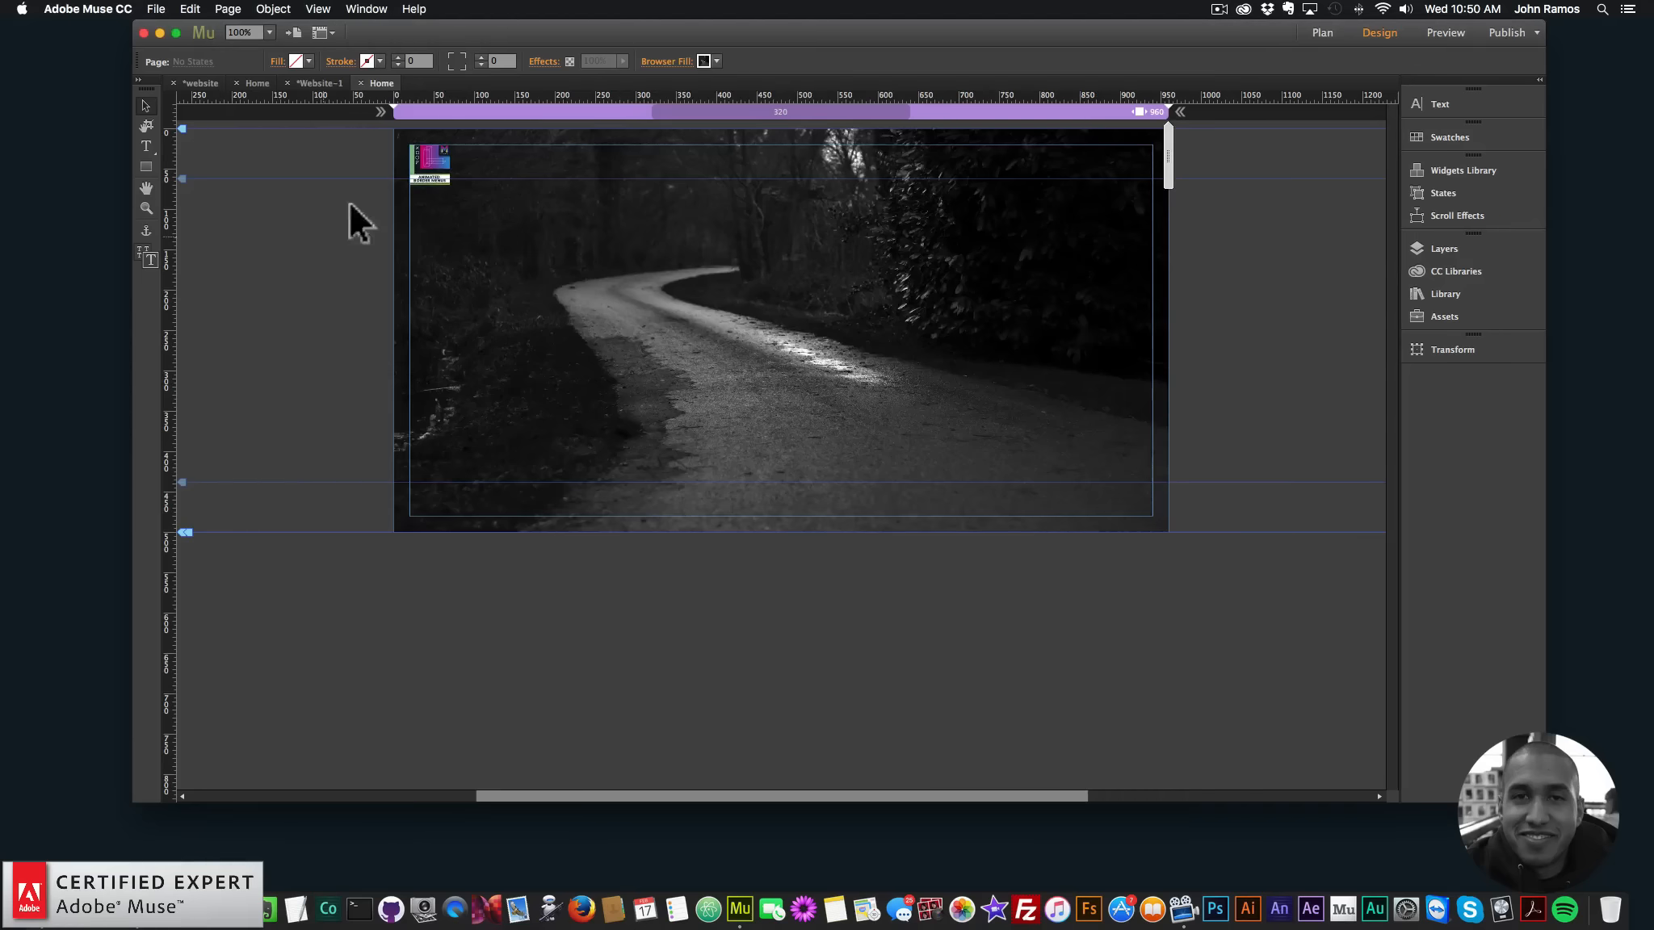
Set the Menu 5 widget's amount of menu items to 7 and close its options
{"action": "left_click", "coordinate": [445, 158]}
{"action": "left_click", "coordinate": [464, 143]}
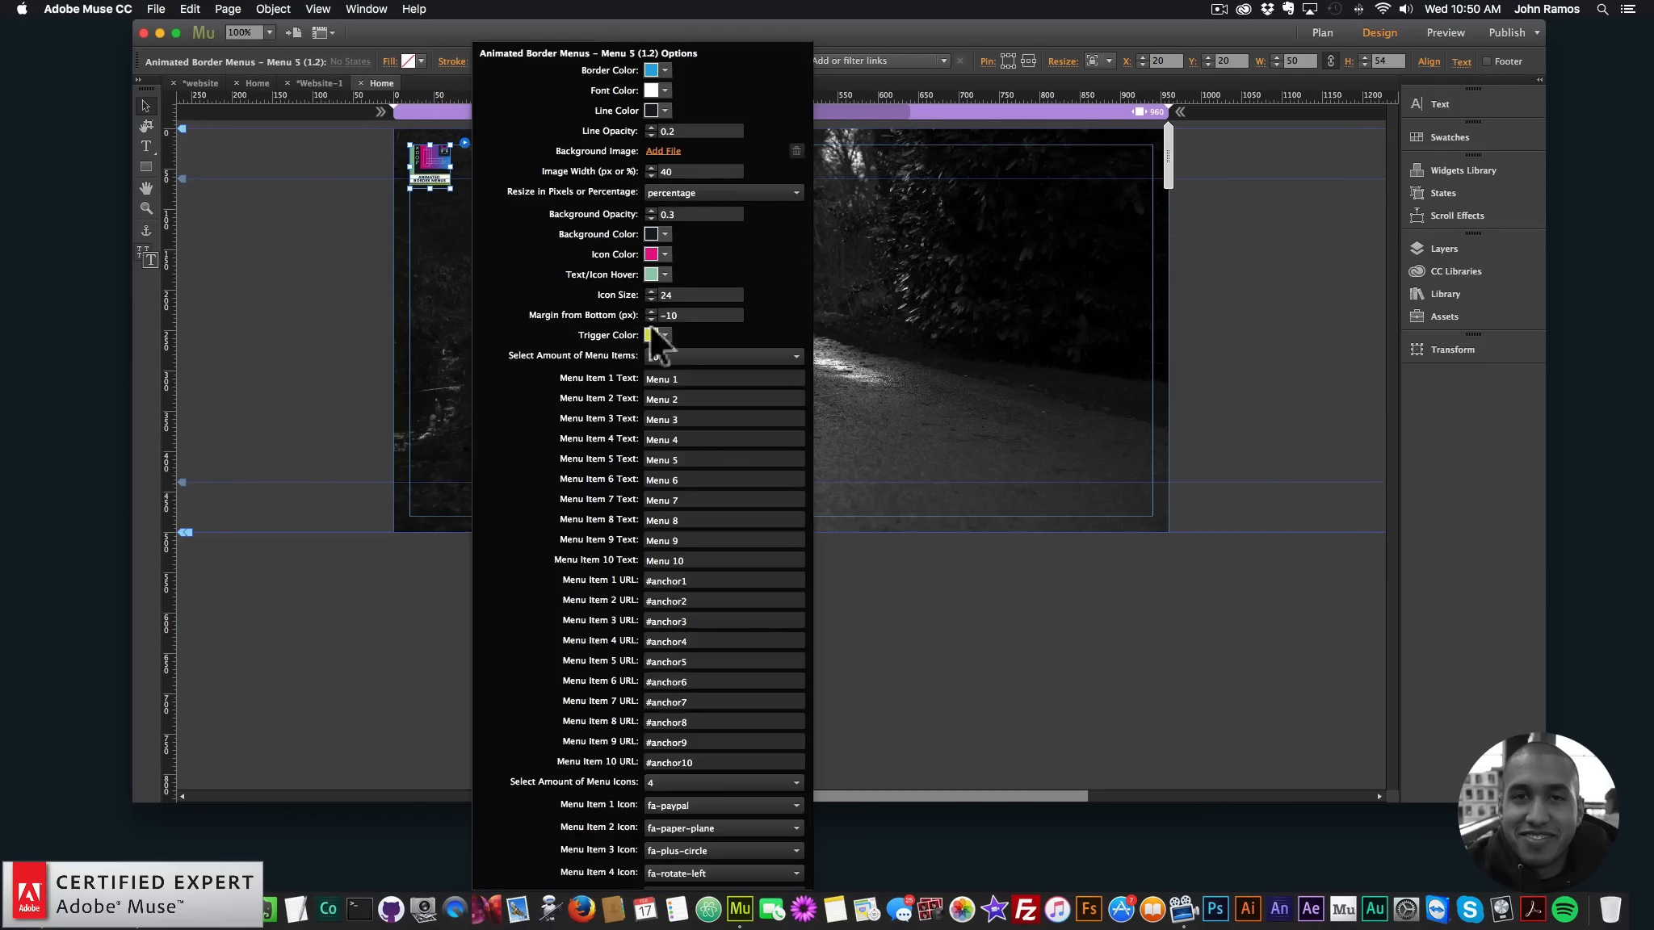
{"action": "left_click", "coordinate": [708, 356]}
{"action": "left_click", "coordinate": [667, 470]}
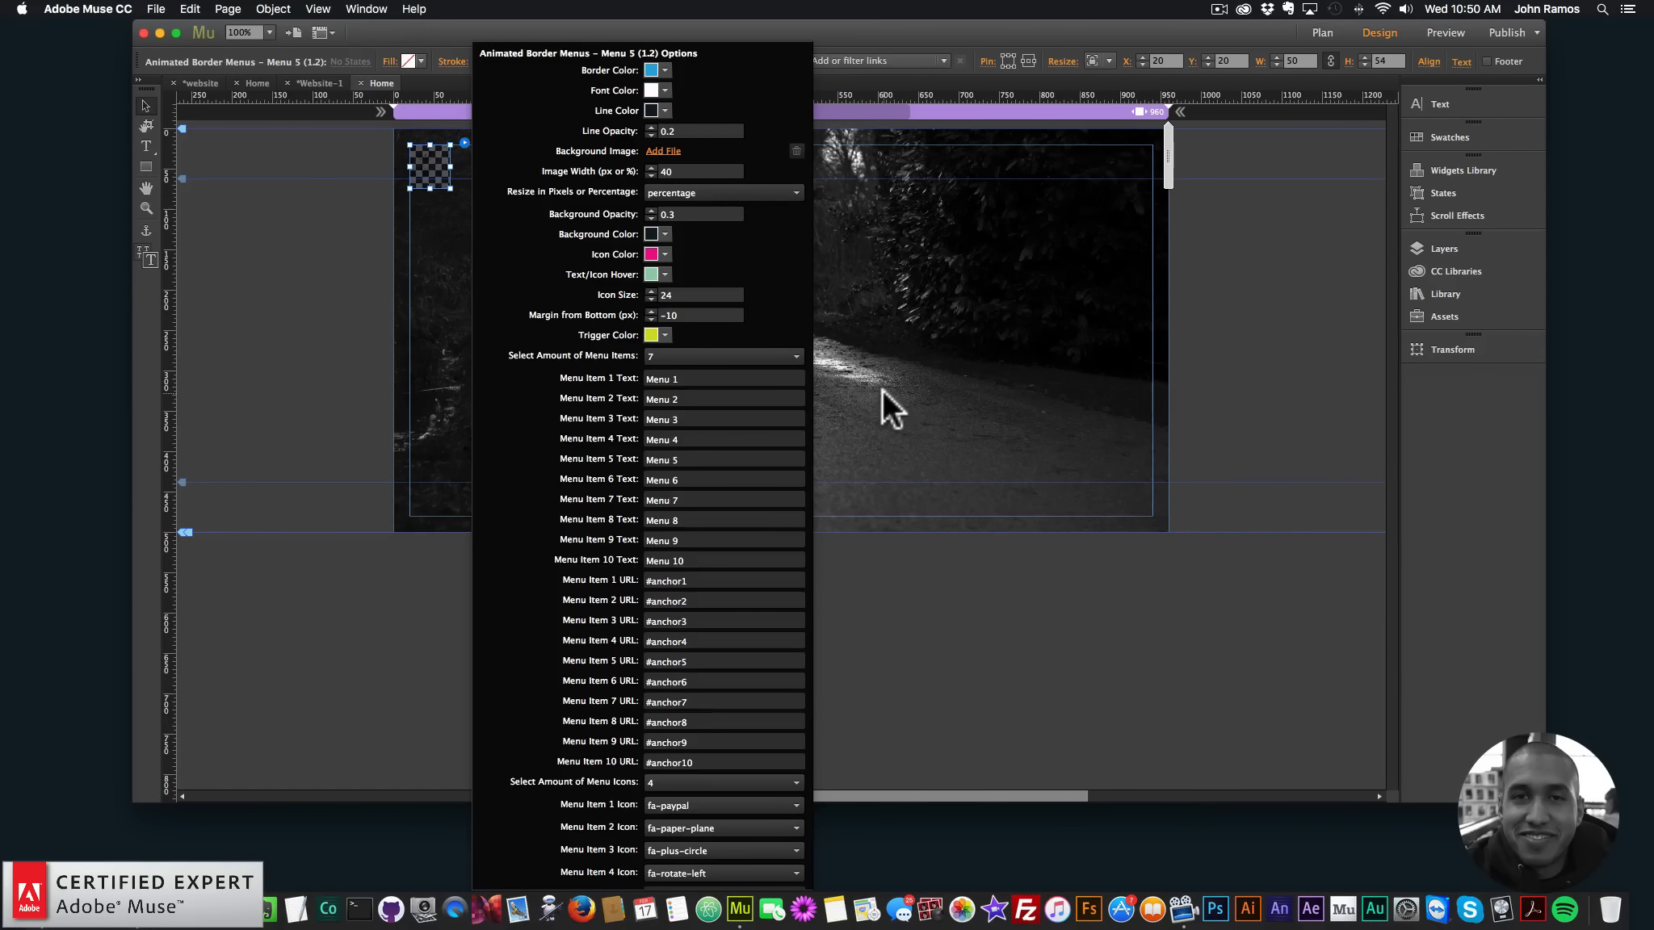
{"action": "left_click", "coordinate": [881, 389]}
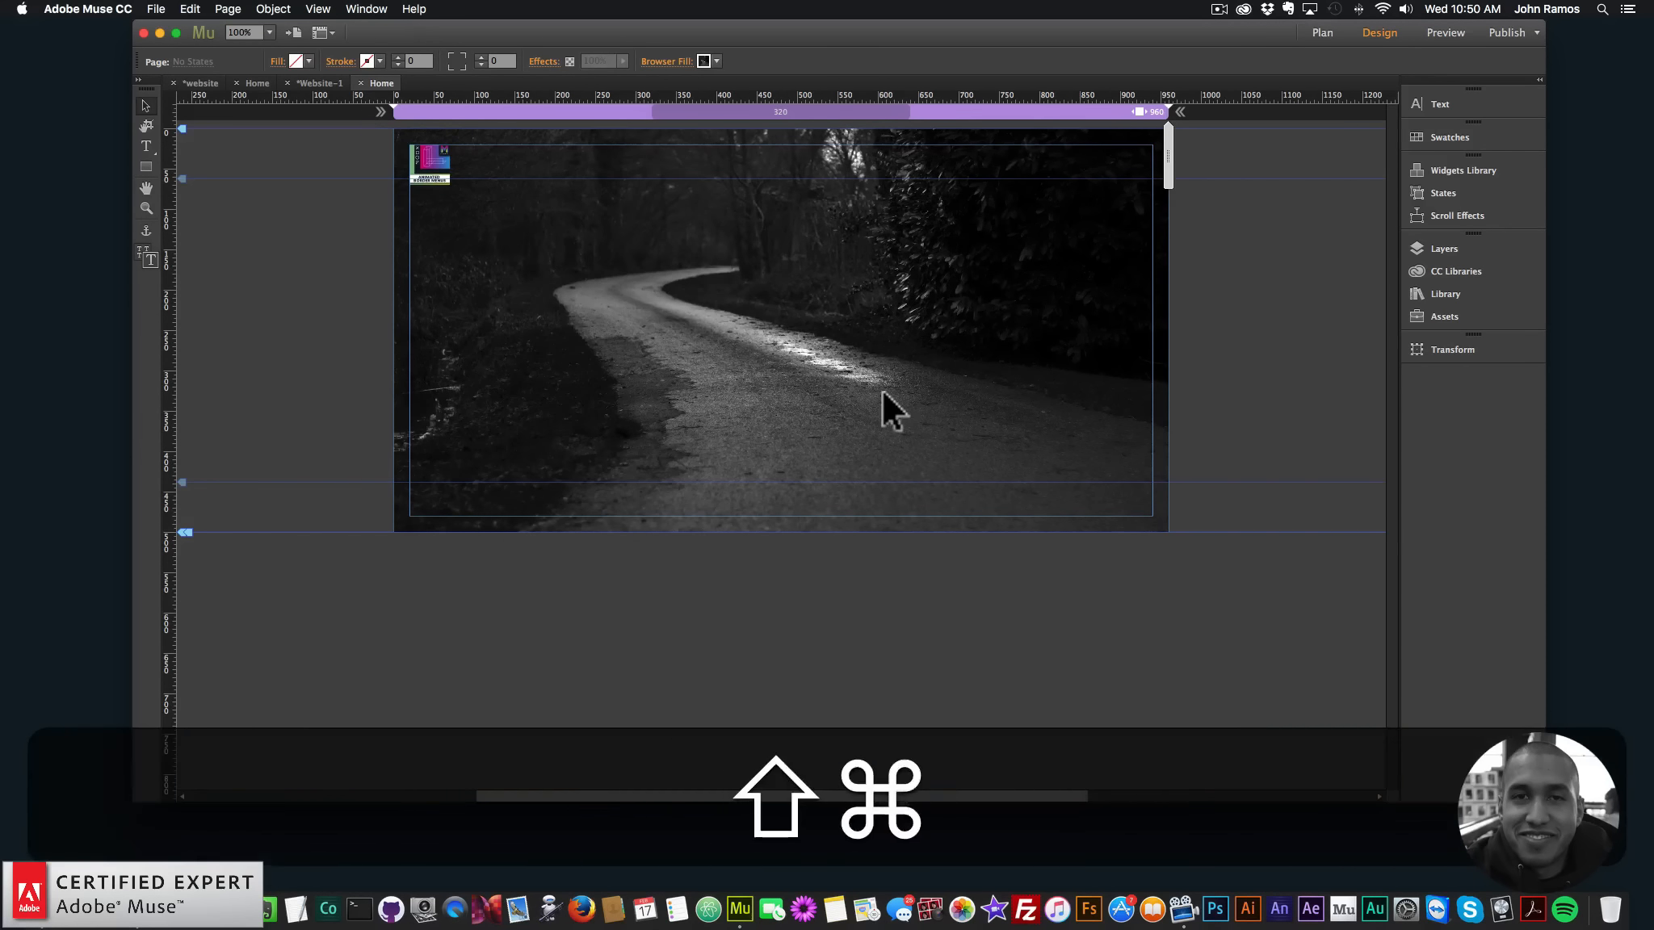
Preview the page in the browser, check the open menu in a shorter, narrower window, and return to Adobe Muse
{"action": "key", "text": "shift+super+e"}
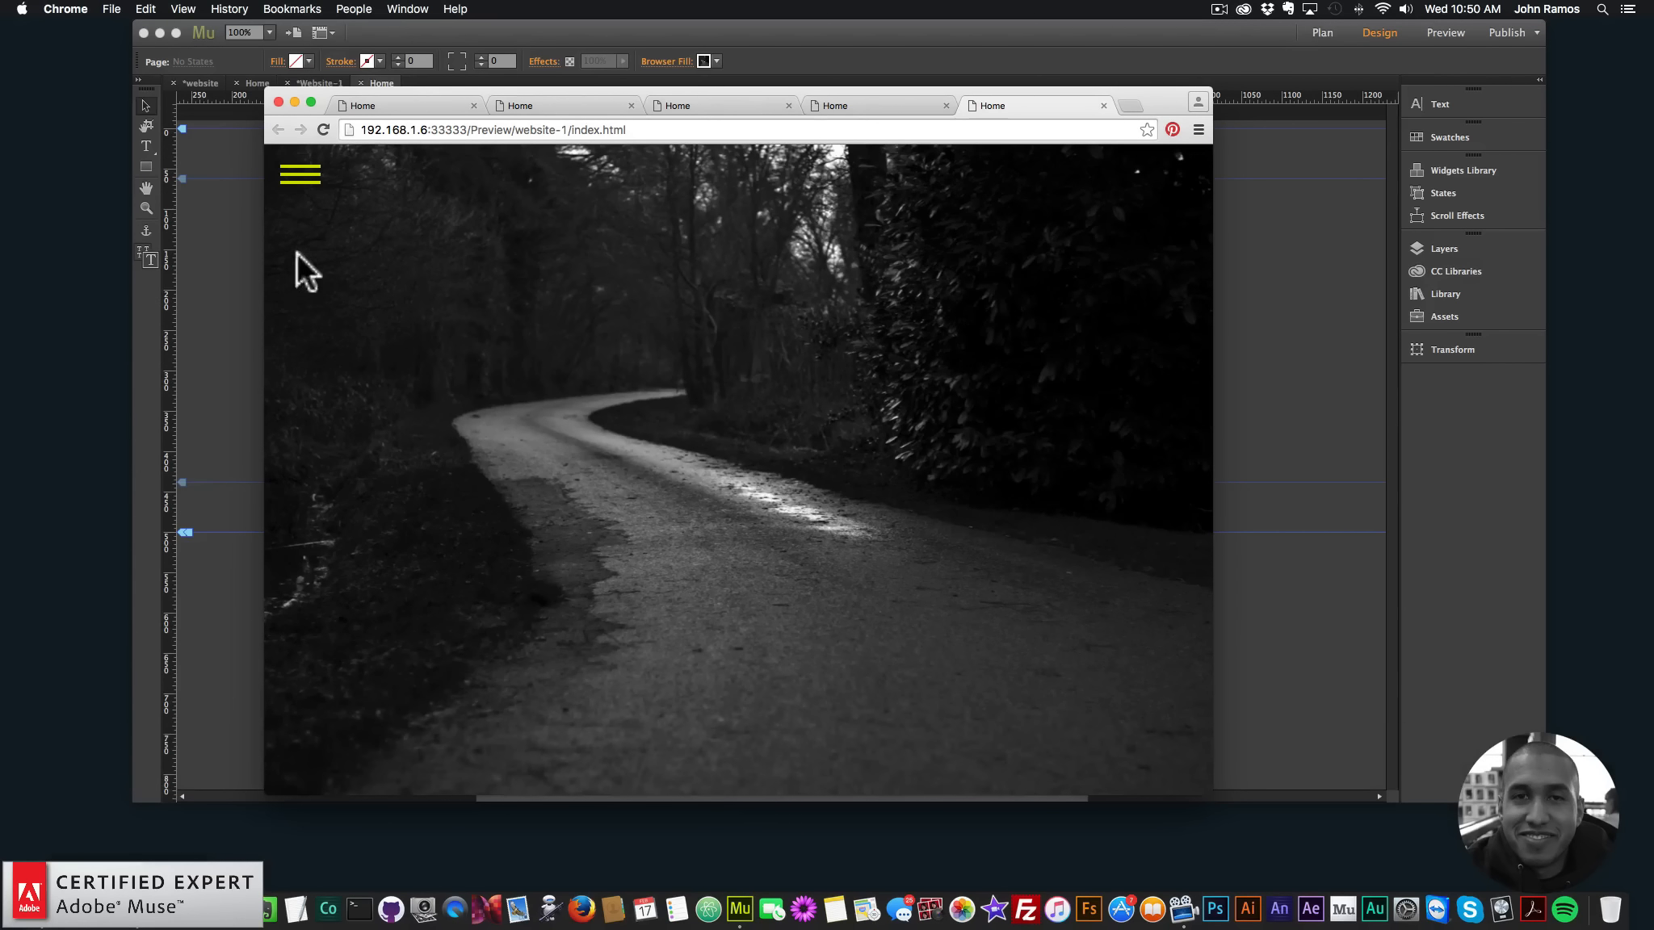
{"action": "left_click_drag", "start_coordinate": [696, 797], "coordinate": [696, 507]}
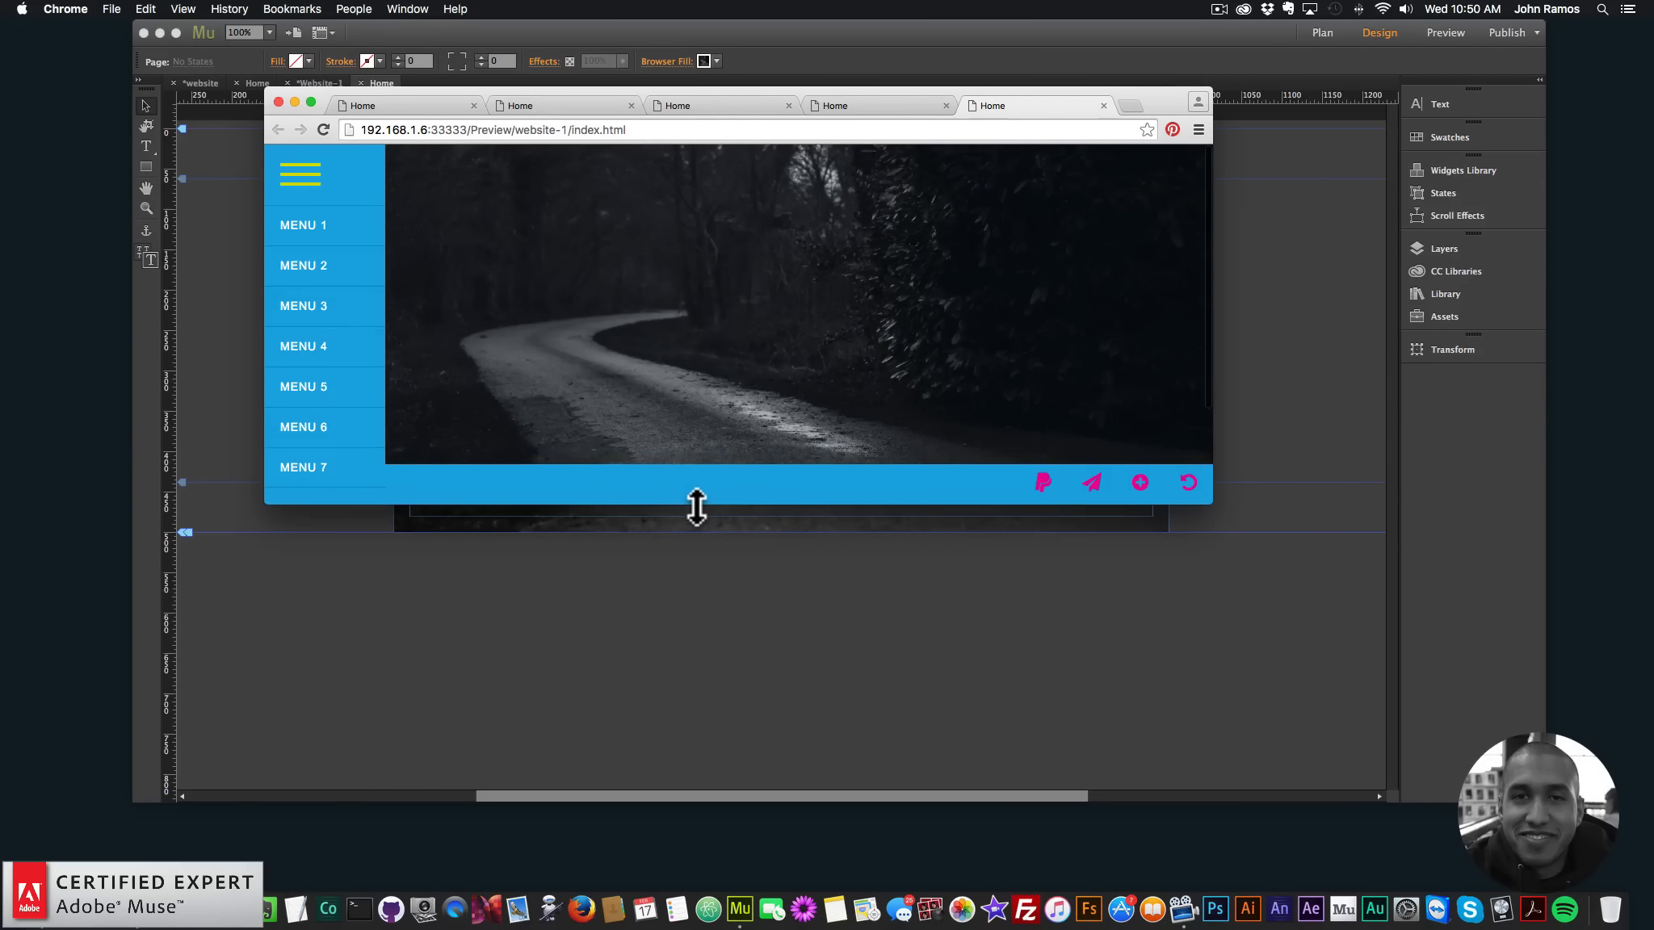
{"action": "left_click_drag", "start_coordinate": [1210, 369], "coordinate": [1154, 368]}
{"action": "left_click", "coordinate": [229, 251]}
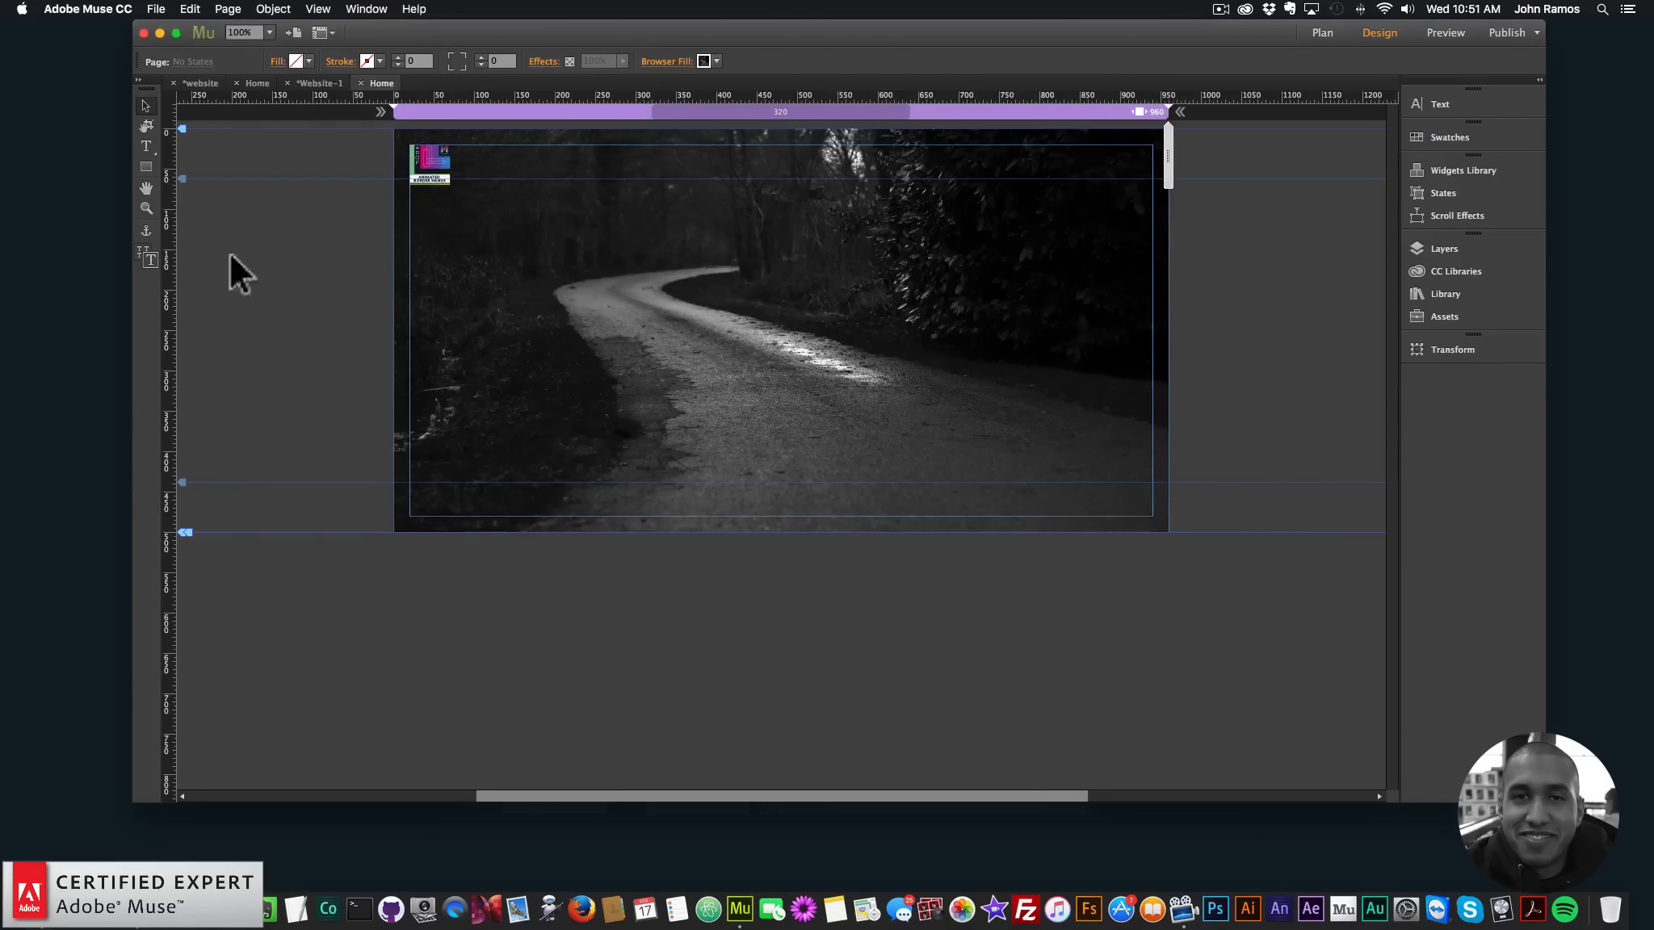
Set the Menu 5 widget's amount of menu items to 6 and close its options
{"action": "left_click", "coordinate": [448, 164]}
{"action": "left_click", "coordinate": [464, 143]}
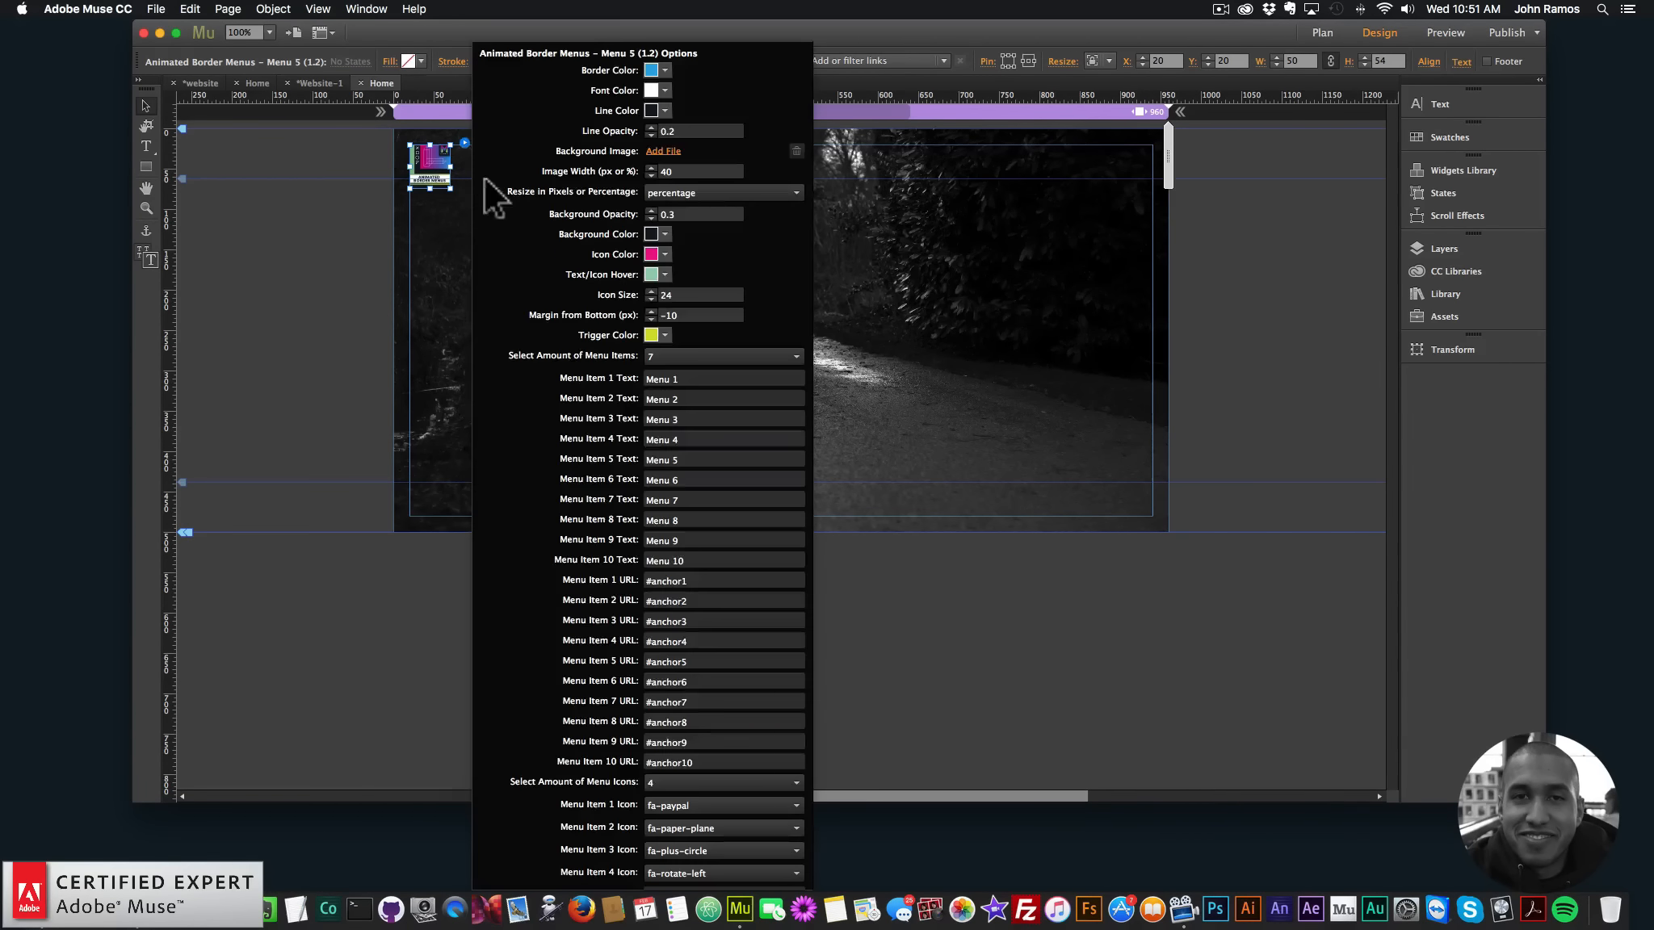
{"action": "left_click", "coordinate": [680, 356]}
{"action": "left_click", "coordinate": [680, 458]}
{"action": "left_click", "coordinate": [420, 238]}
Set the widget's first three menu item texts to HOME, SECTION 1 and SECTION 2
{"action": "left_click", "coordinate": [418, 159]}
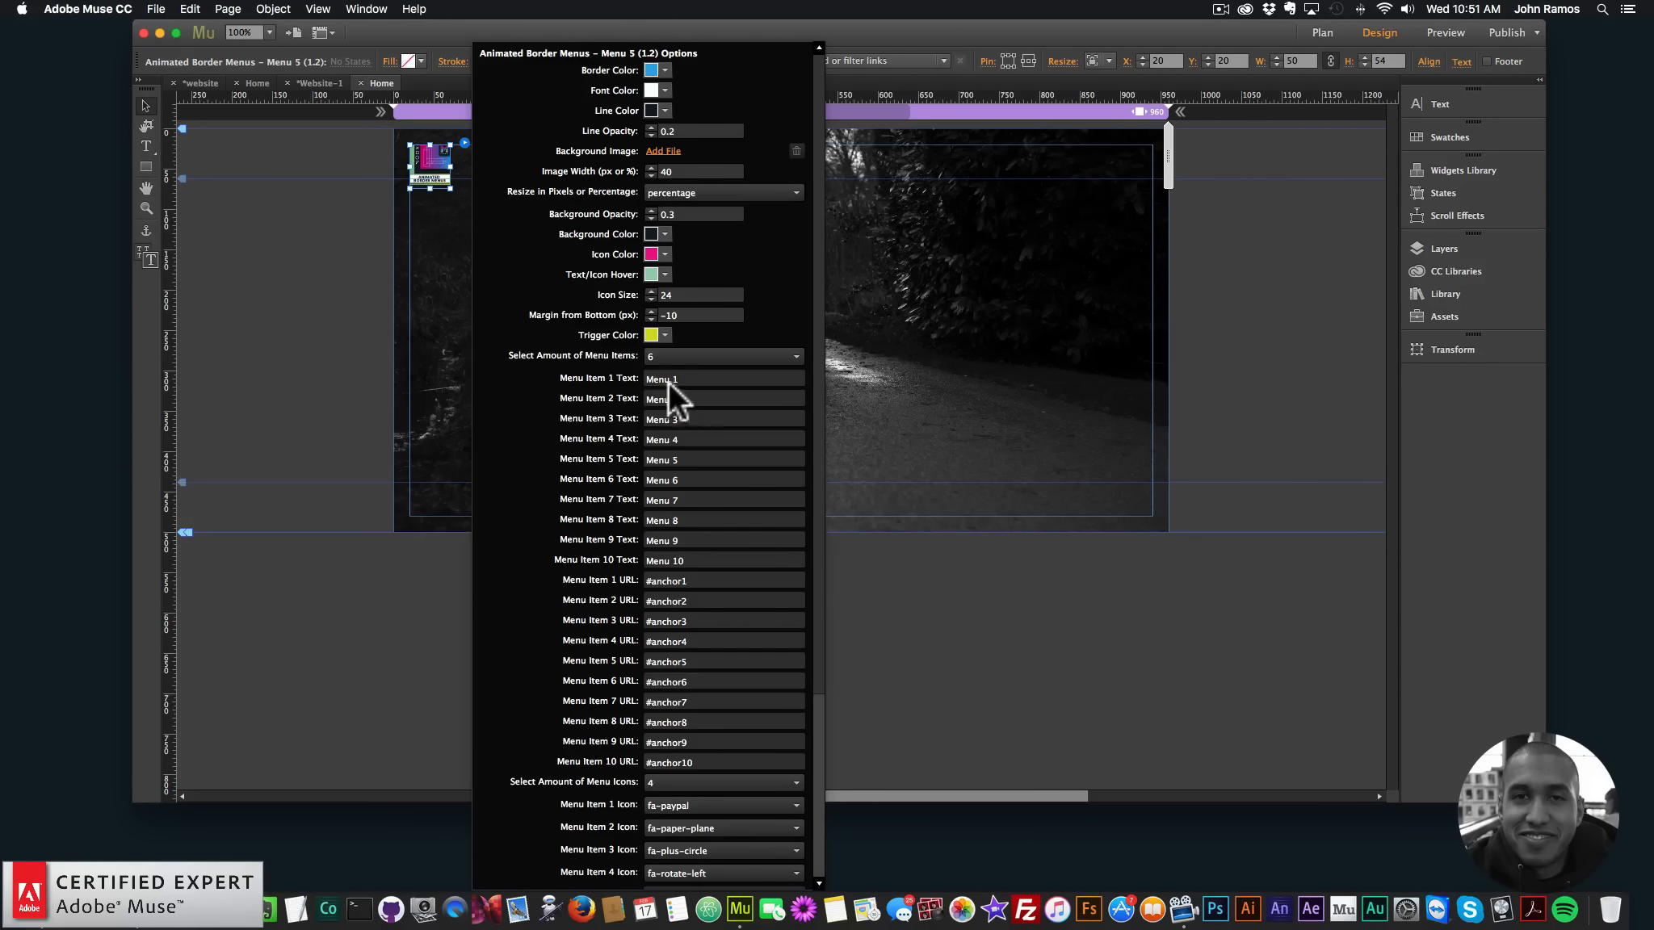
{"action": "left_click", "coordinate": [688, 378]}
{"action": "type", "text": "HOME"}
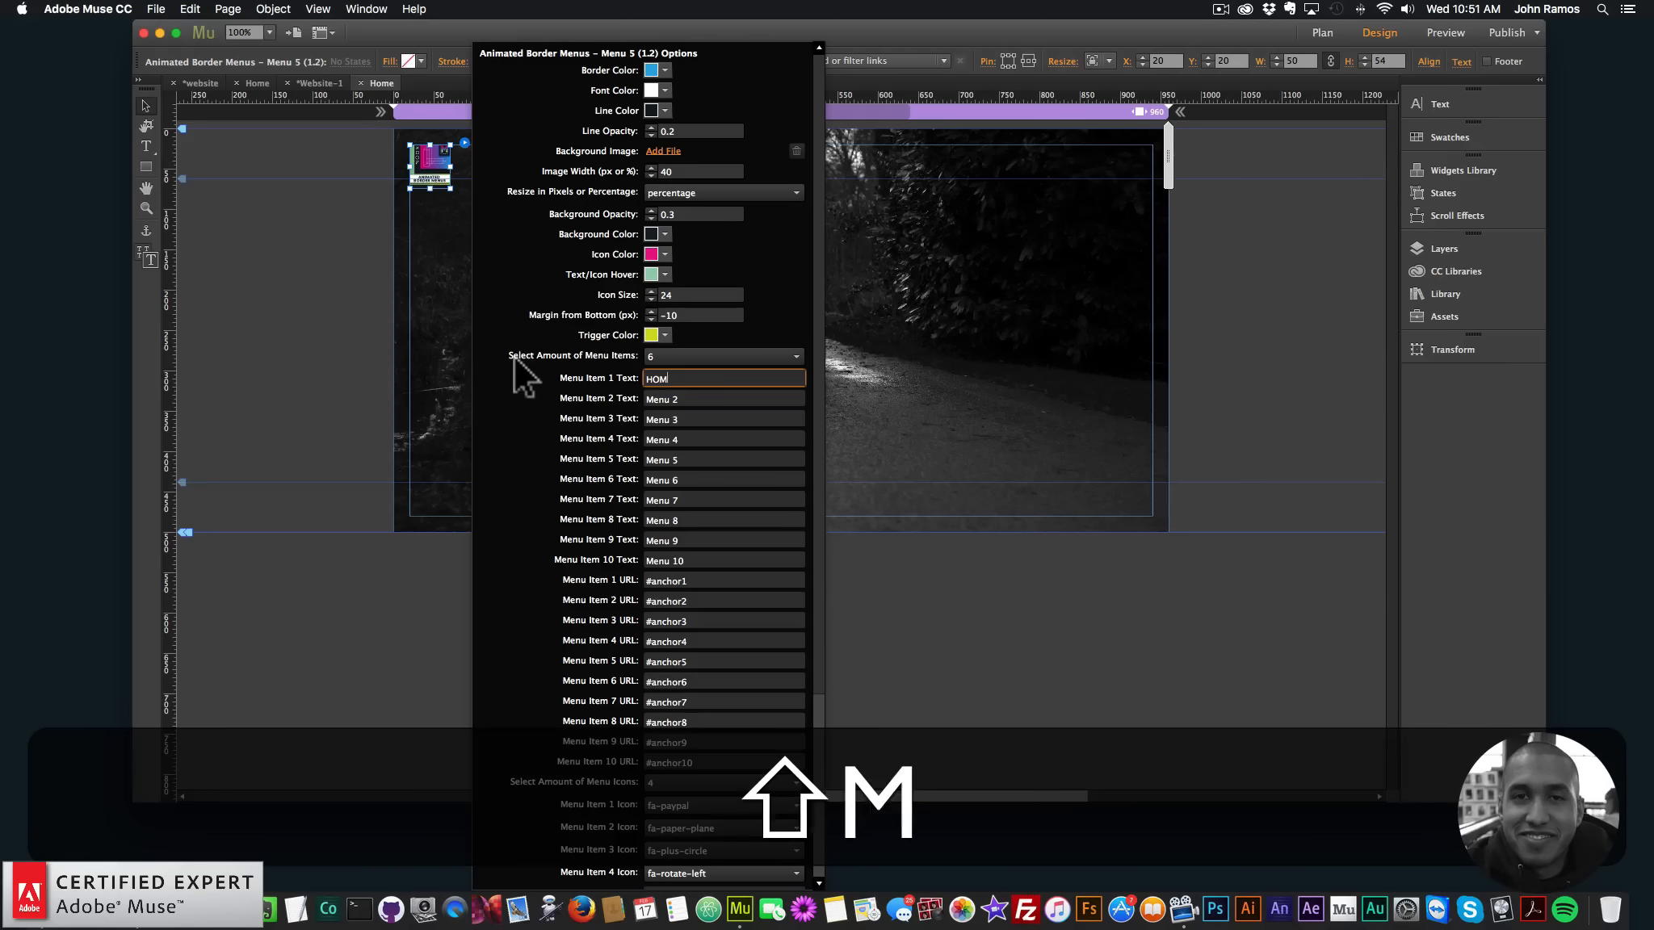
{"action": "key", "text": "Tab"}
{"action": "type", "text": "SECTION 1"}
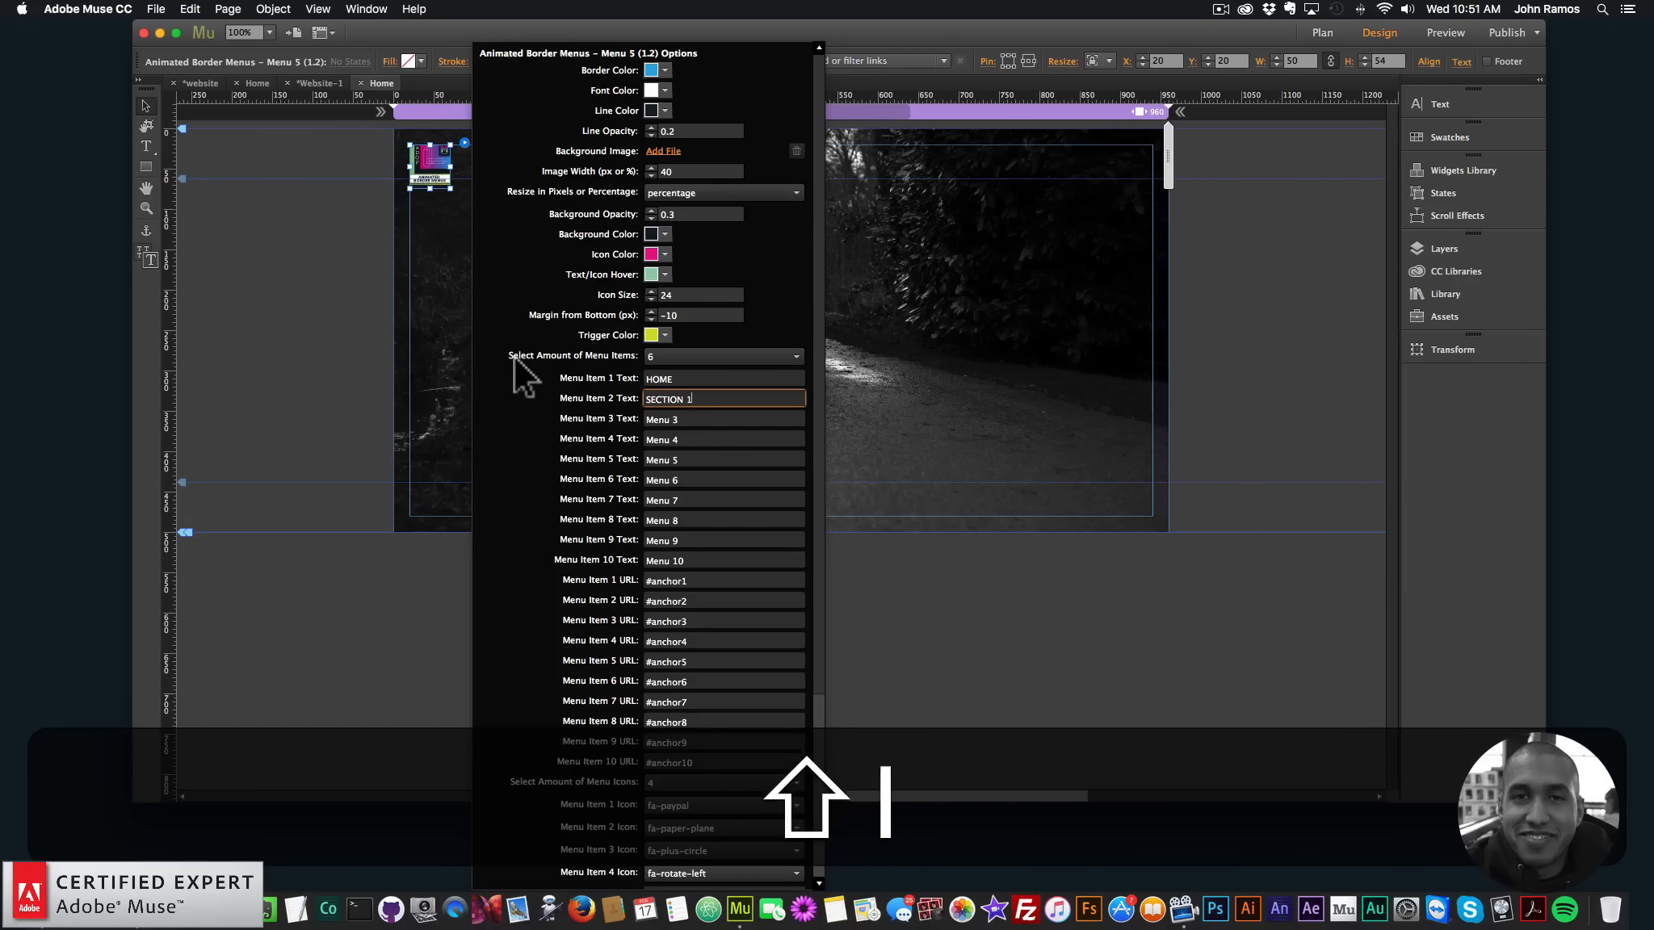
{"action": "key", "text": "Tab"}
{"action": "type", "text": "SECTION 2"}
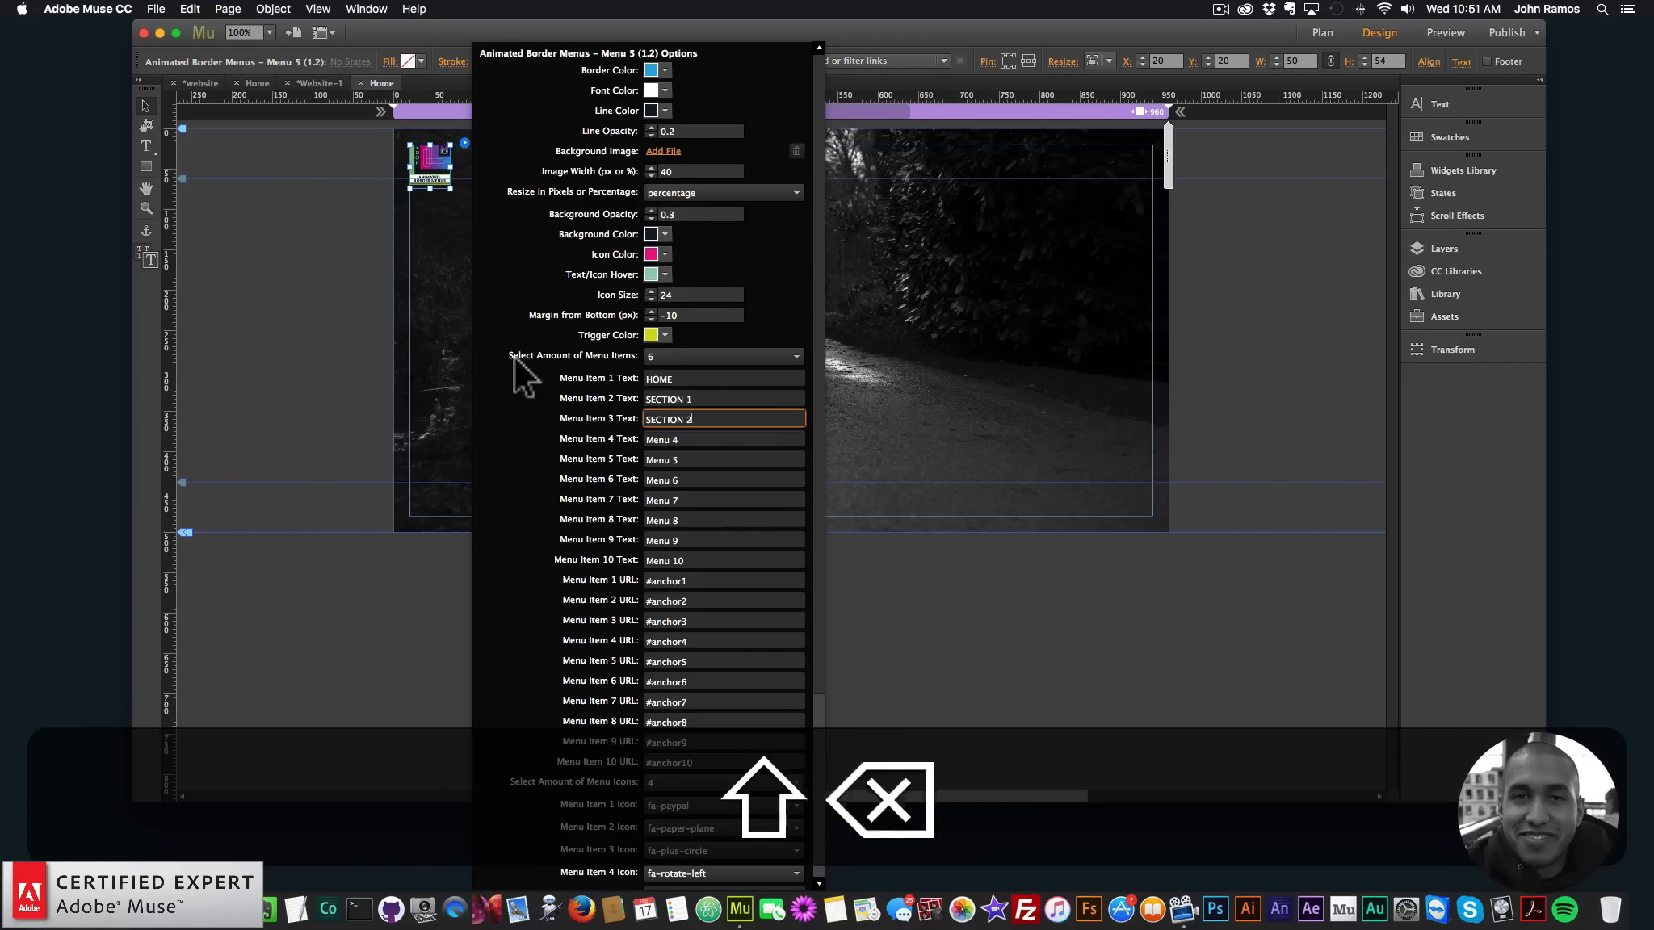
Set the texts of menu items 4 to 6 to SECTION 3, SECTION 4 and SECTION 5, and close the options
{"action": "key", "text": "Tab"}
{"action": "type", "text": "SECTION 3"}
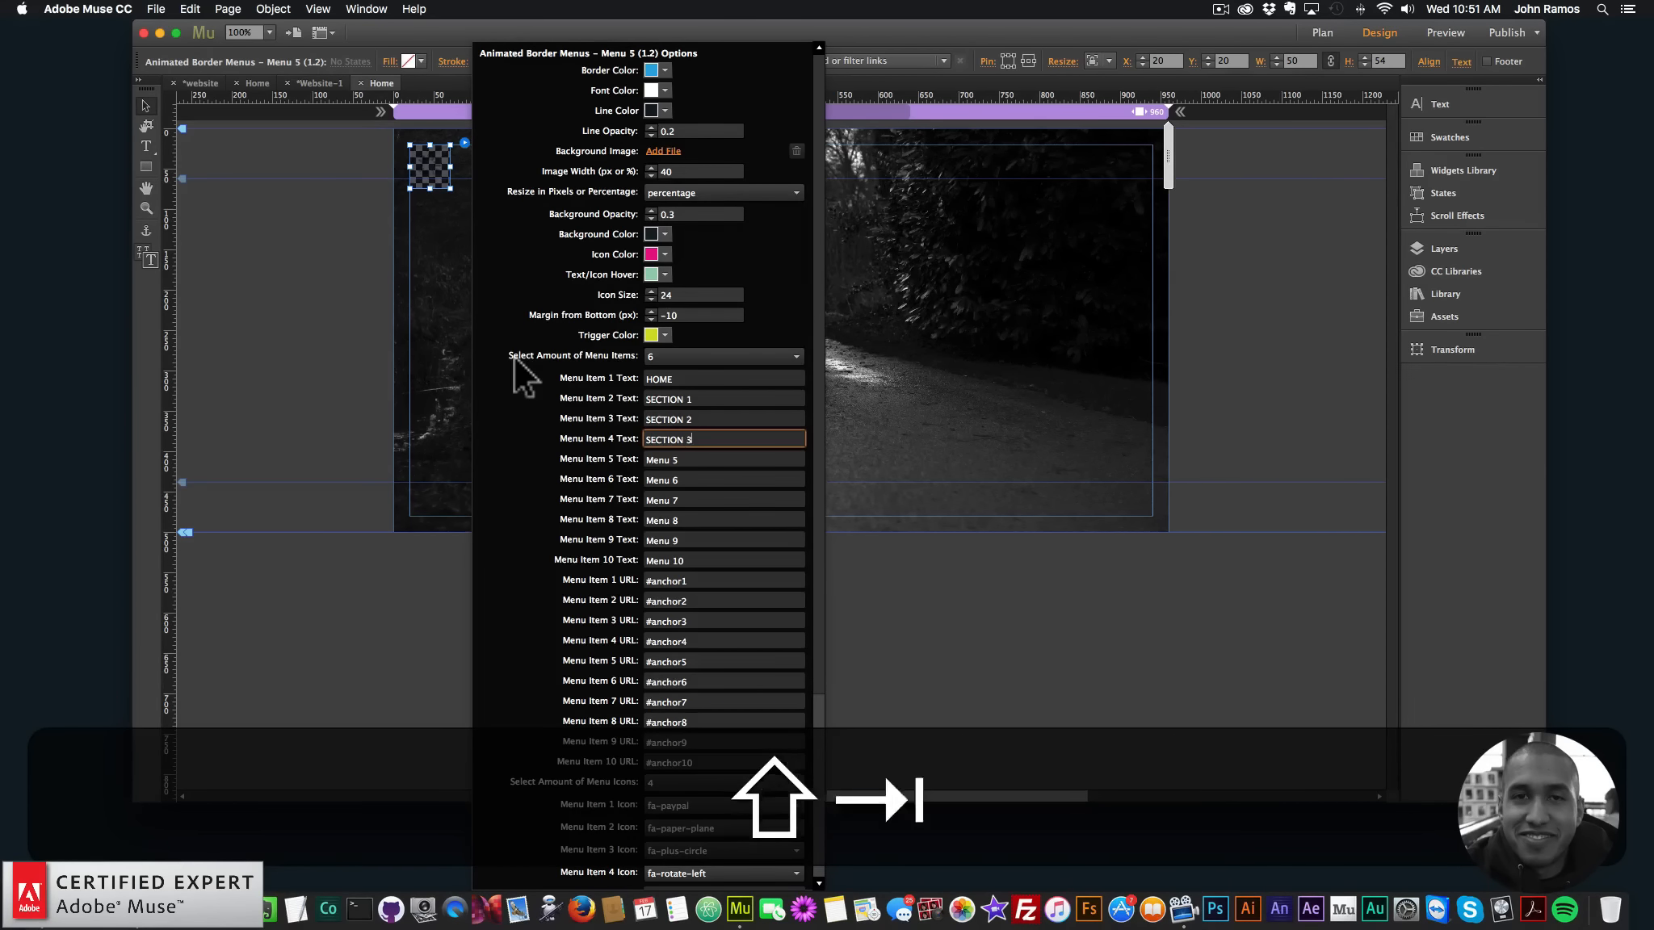
{"action": "key", "text": "Tab"}
{"action": "type", "text": "SECTION 4"}
{"action": "key", "text": "Tab"}
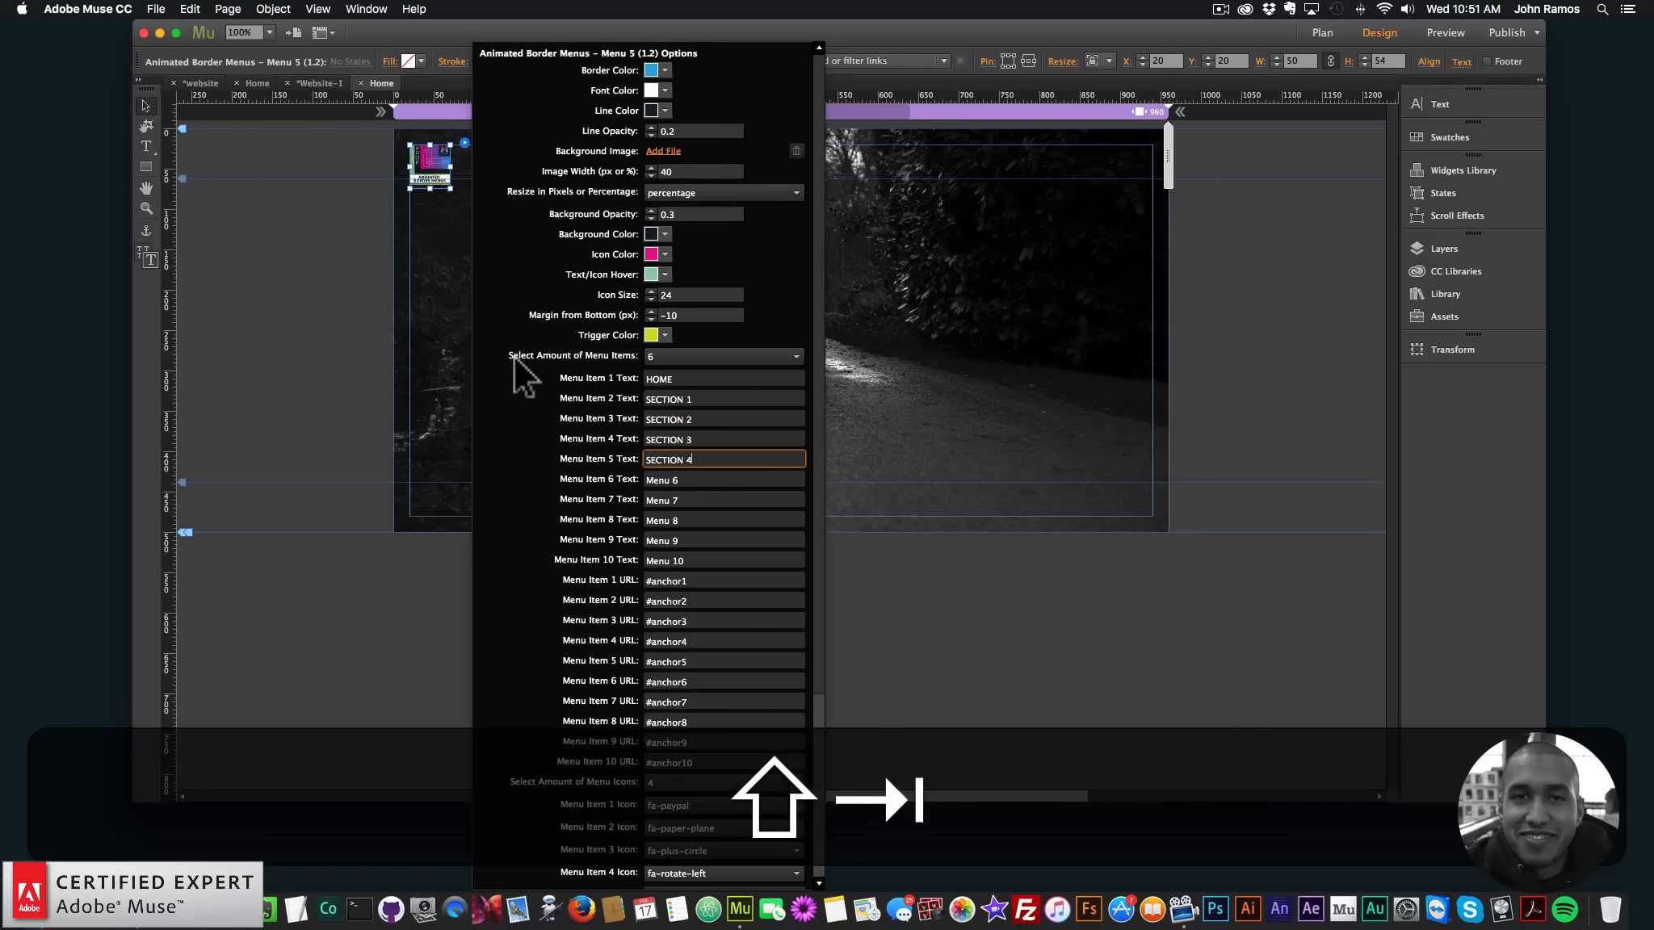
{"action": "type", "text": "SECTION 5"}
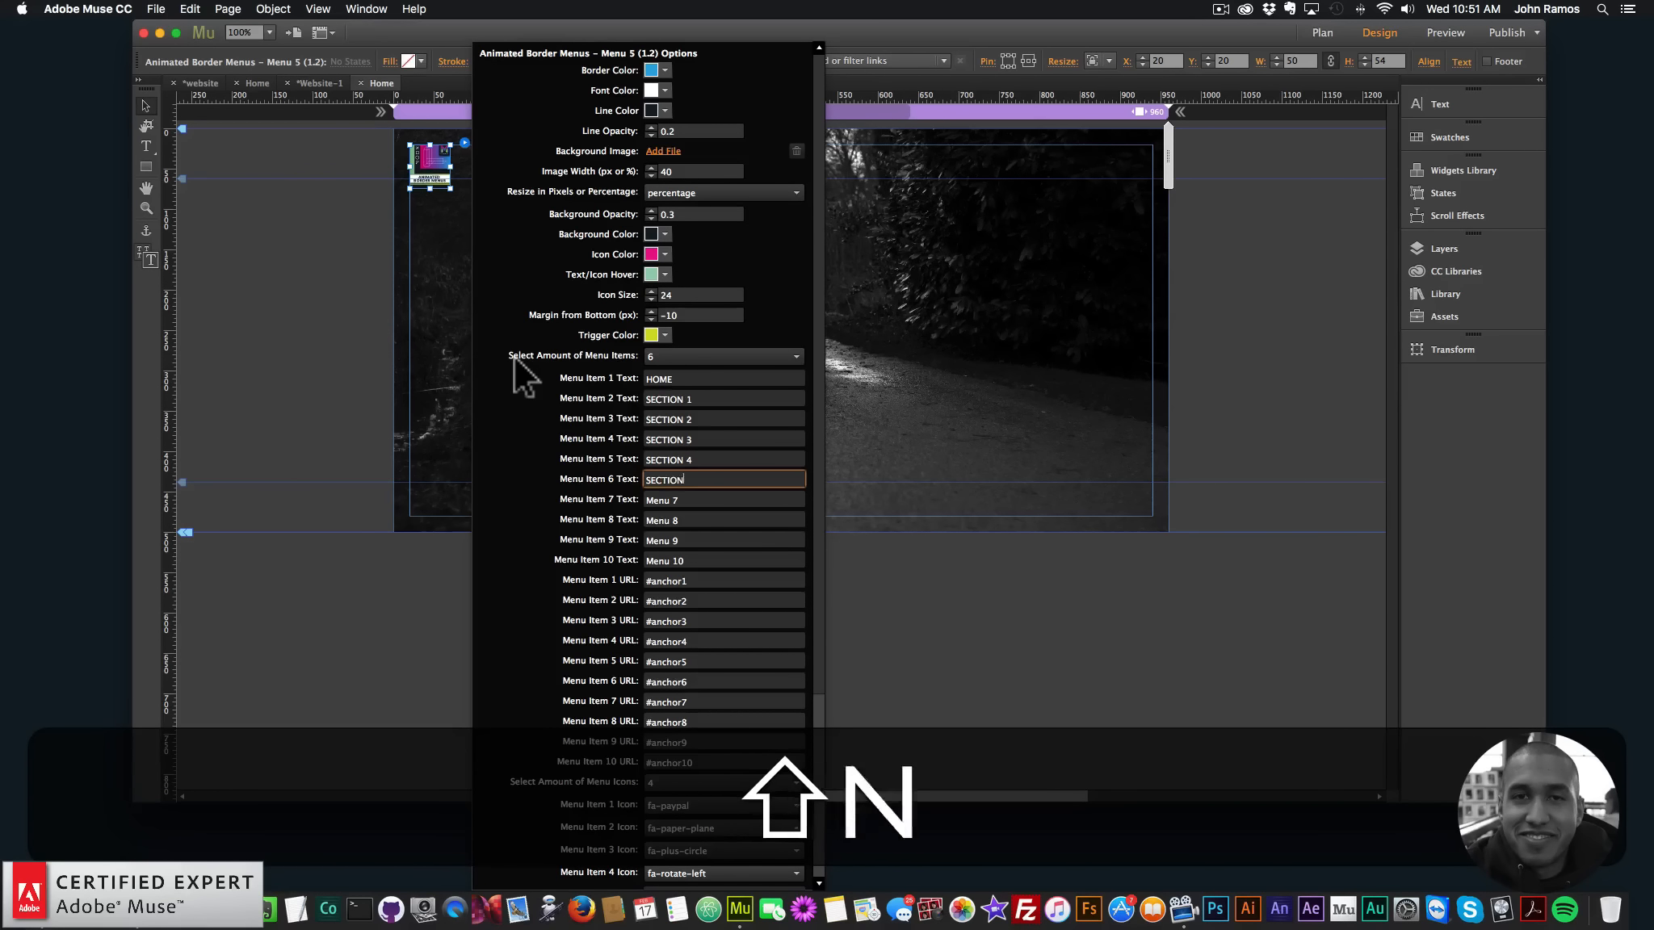
{"action": "key", "text": "shift+Return"}
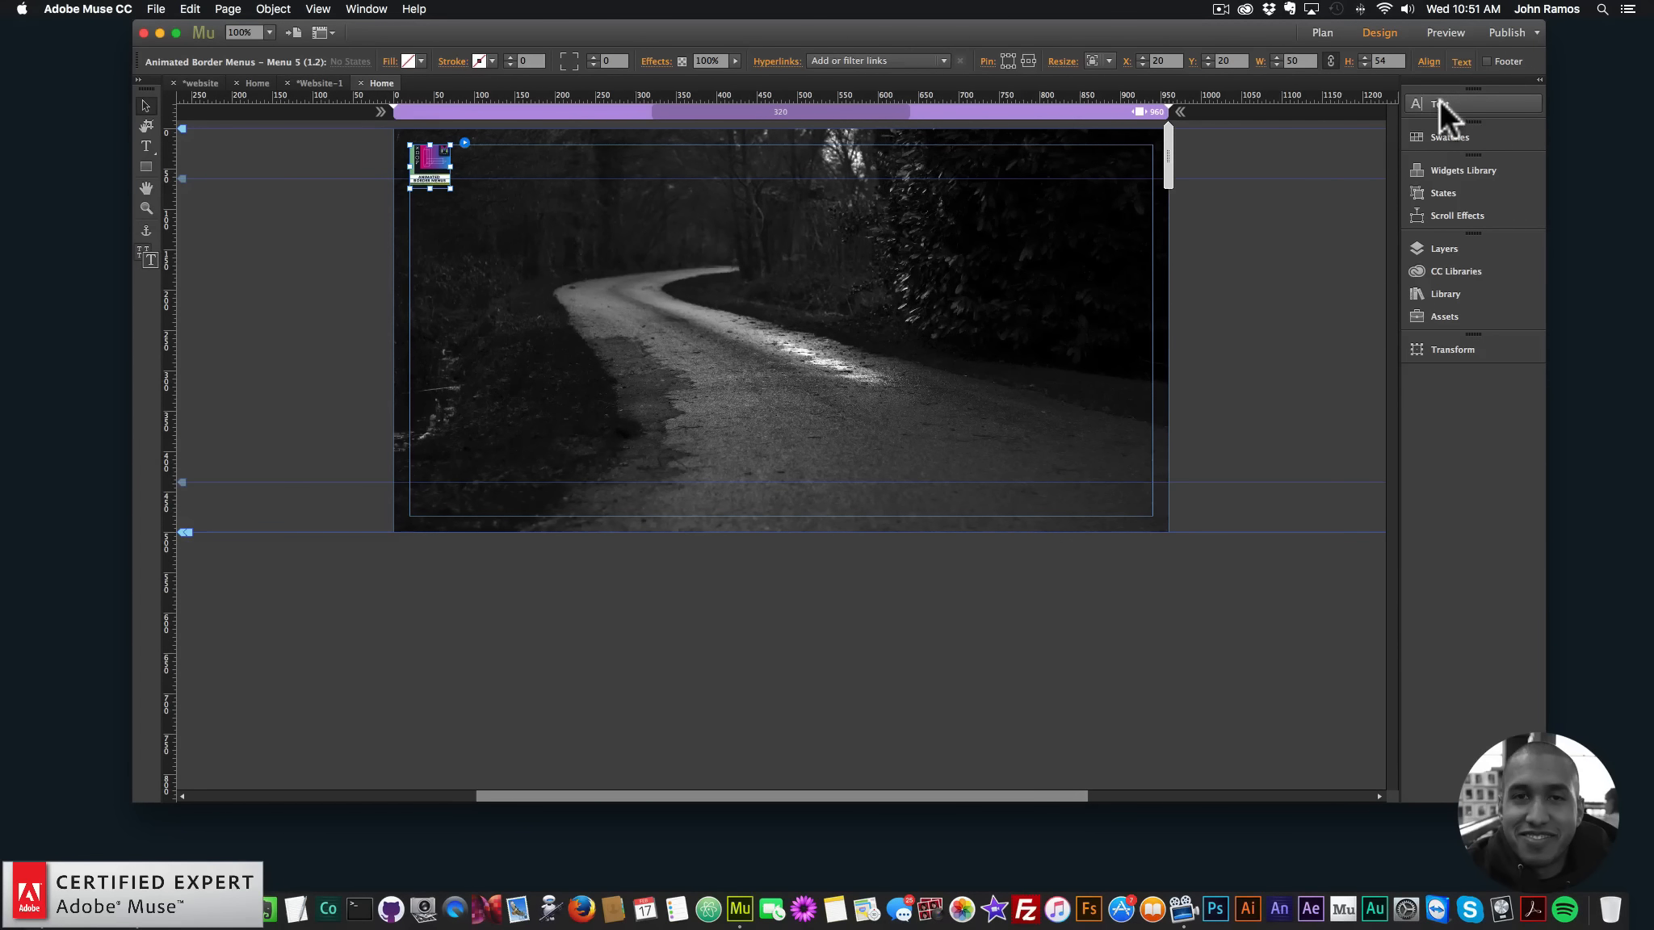
Set the Menu 5 widget's font to Industry Inc Stencil Bold at size 18 and deselect the widget
{"action": "left_click", "coordinate": [1438, 100]}
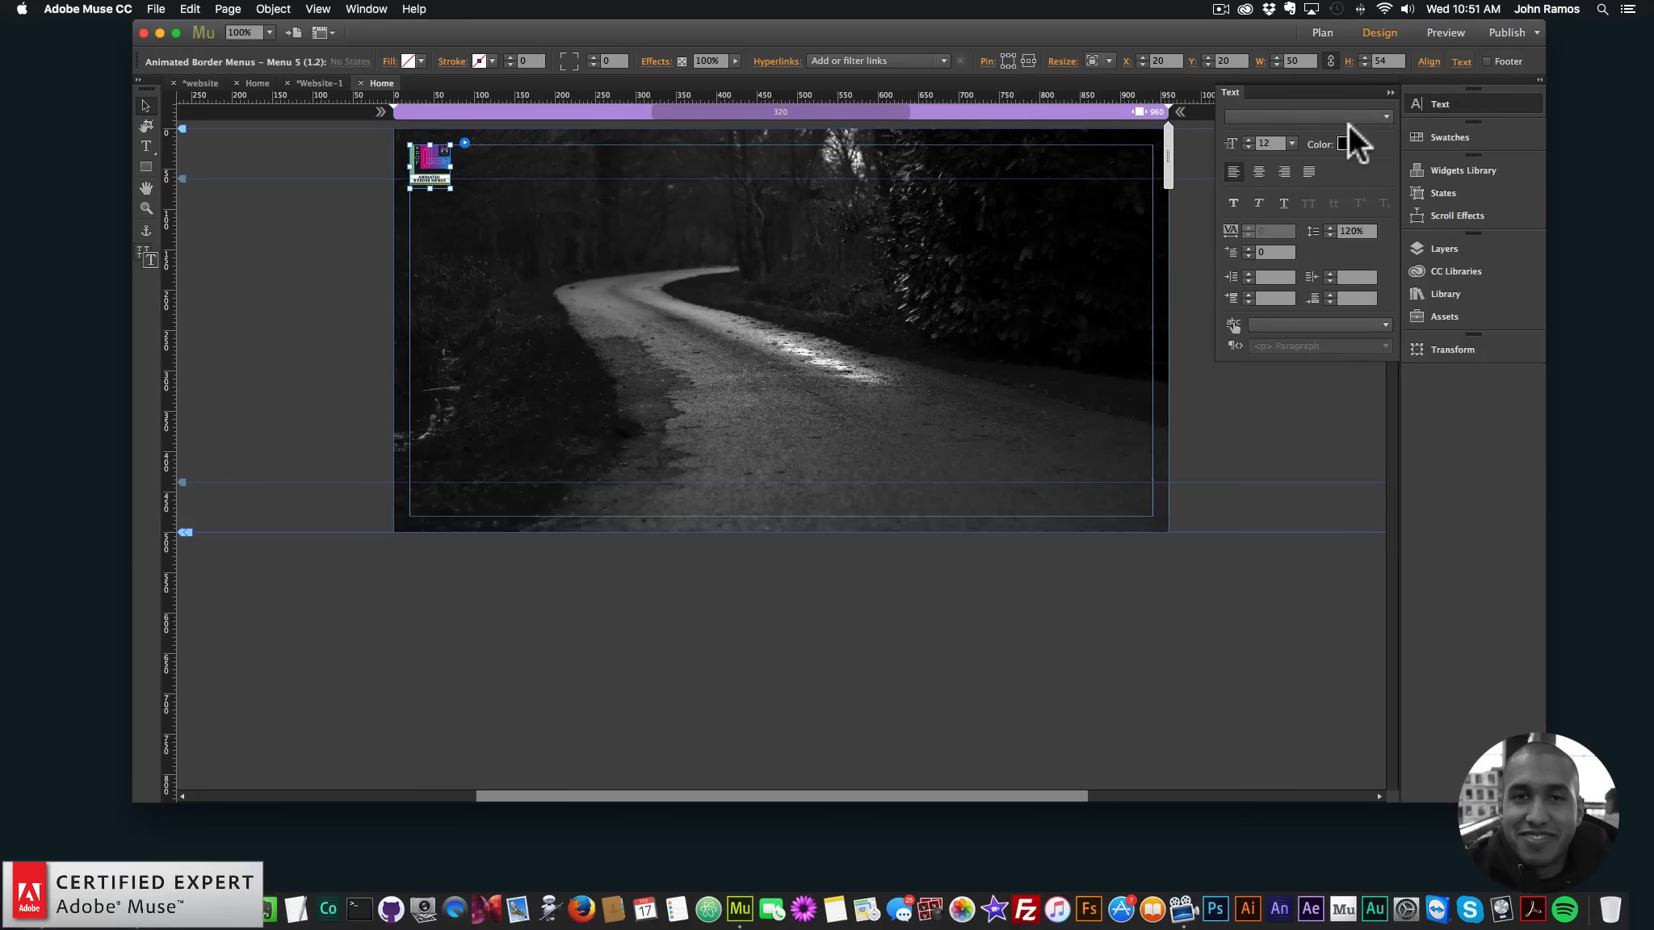
{"action": "left_click", "coordinate": [1390, 115]}
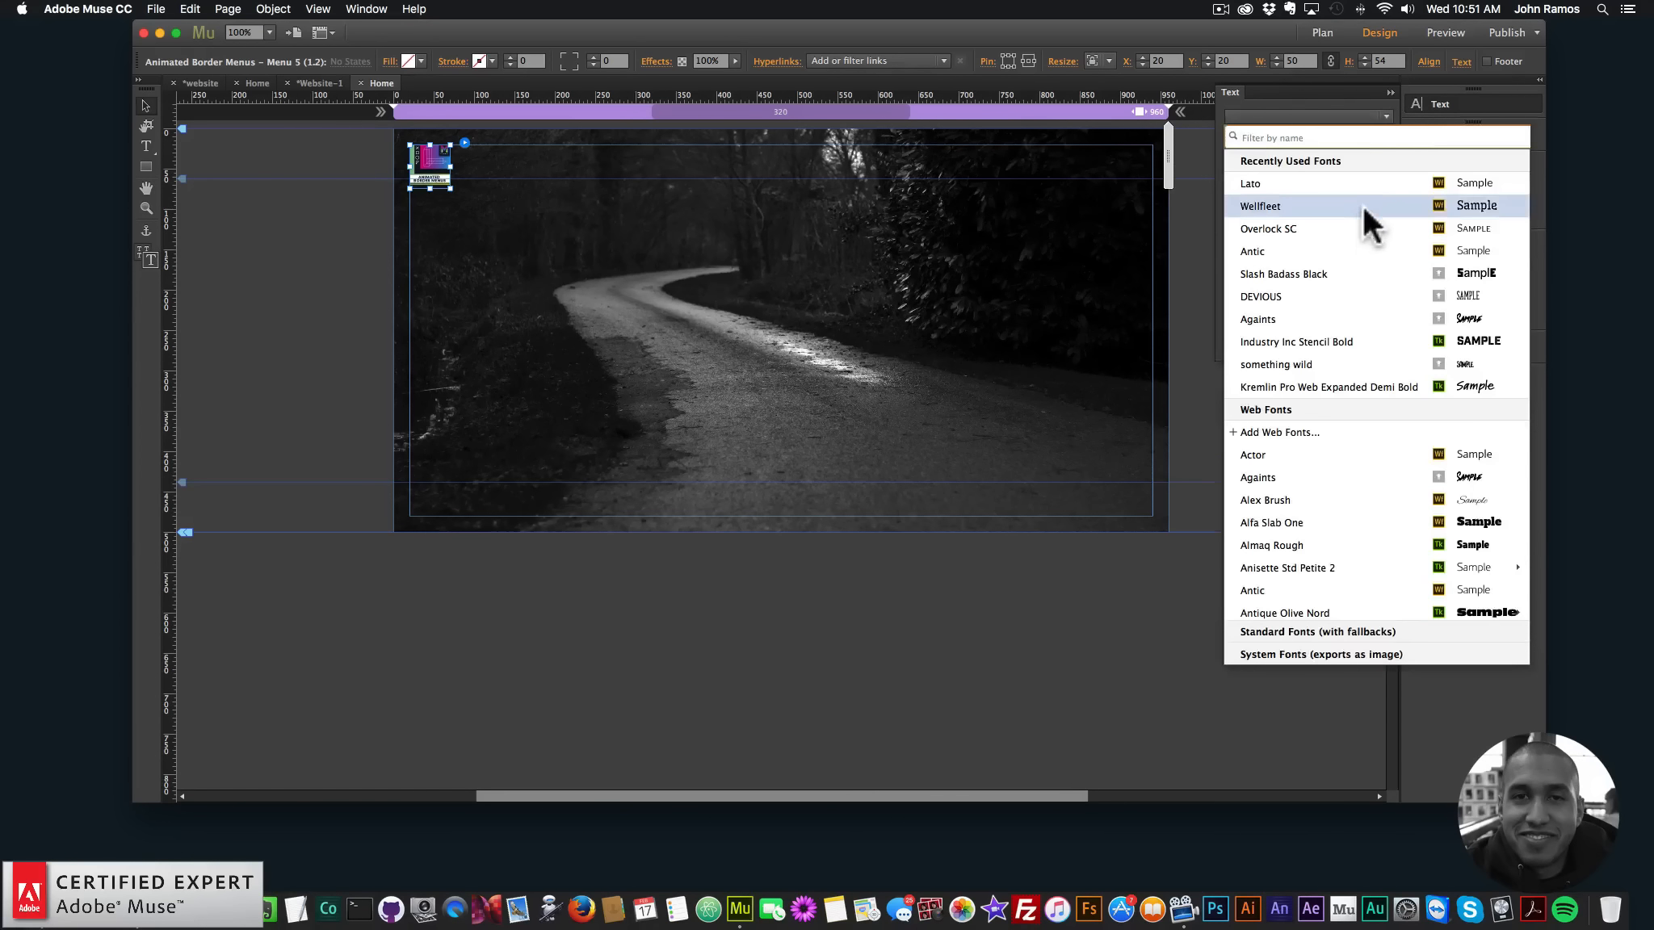
{"action": "left_click", "coordinate": [1303, 340]}
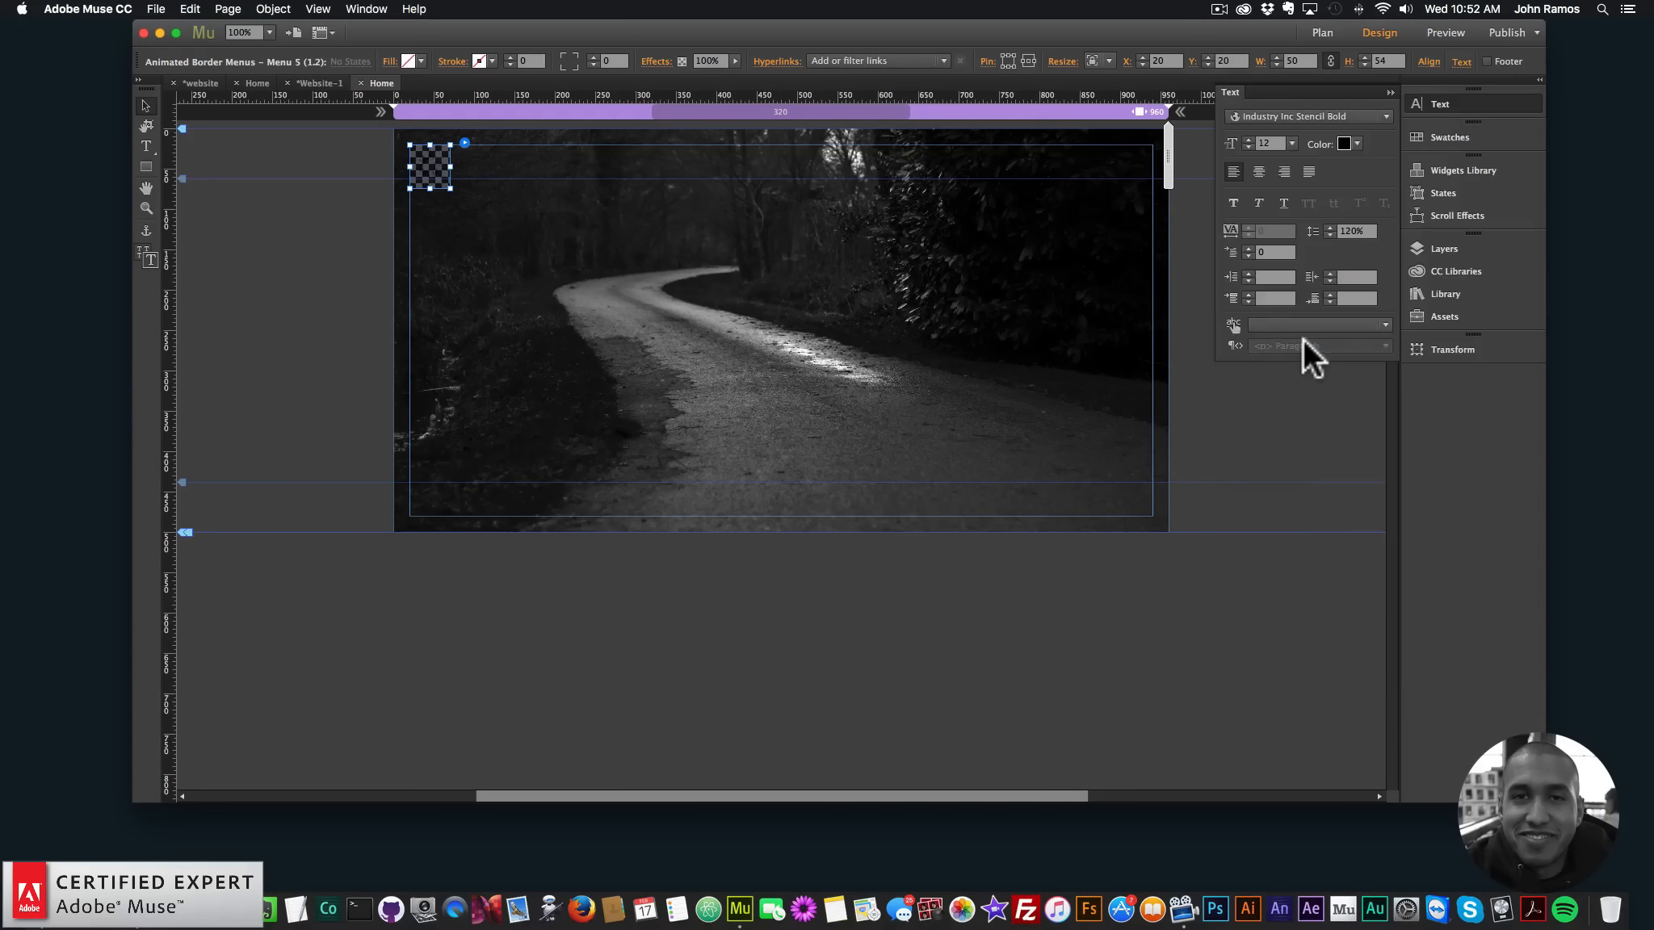
{"action": "left_click", "coordinate": [1291, 143]}
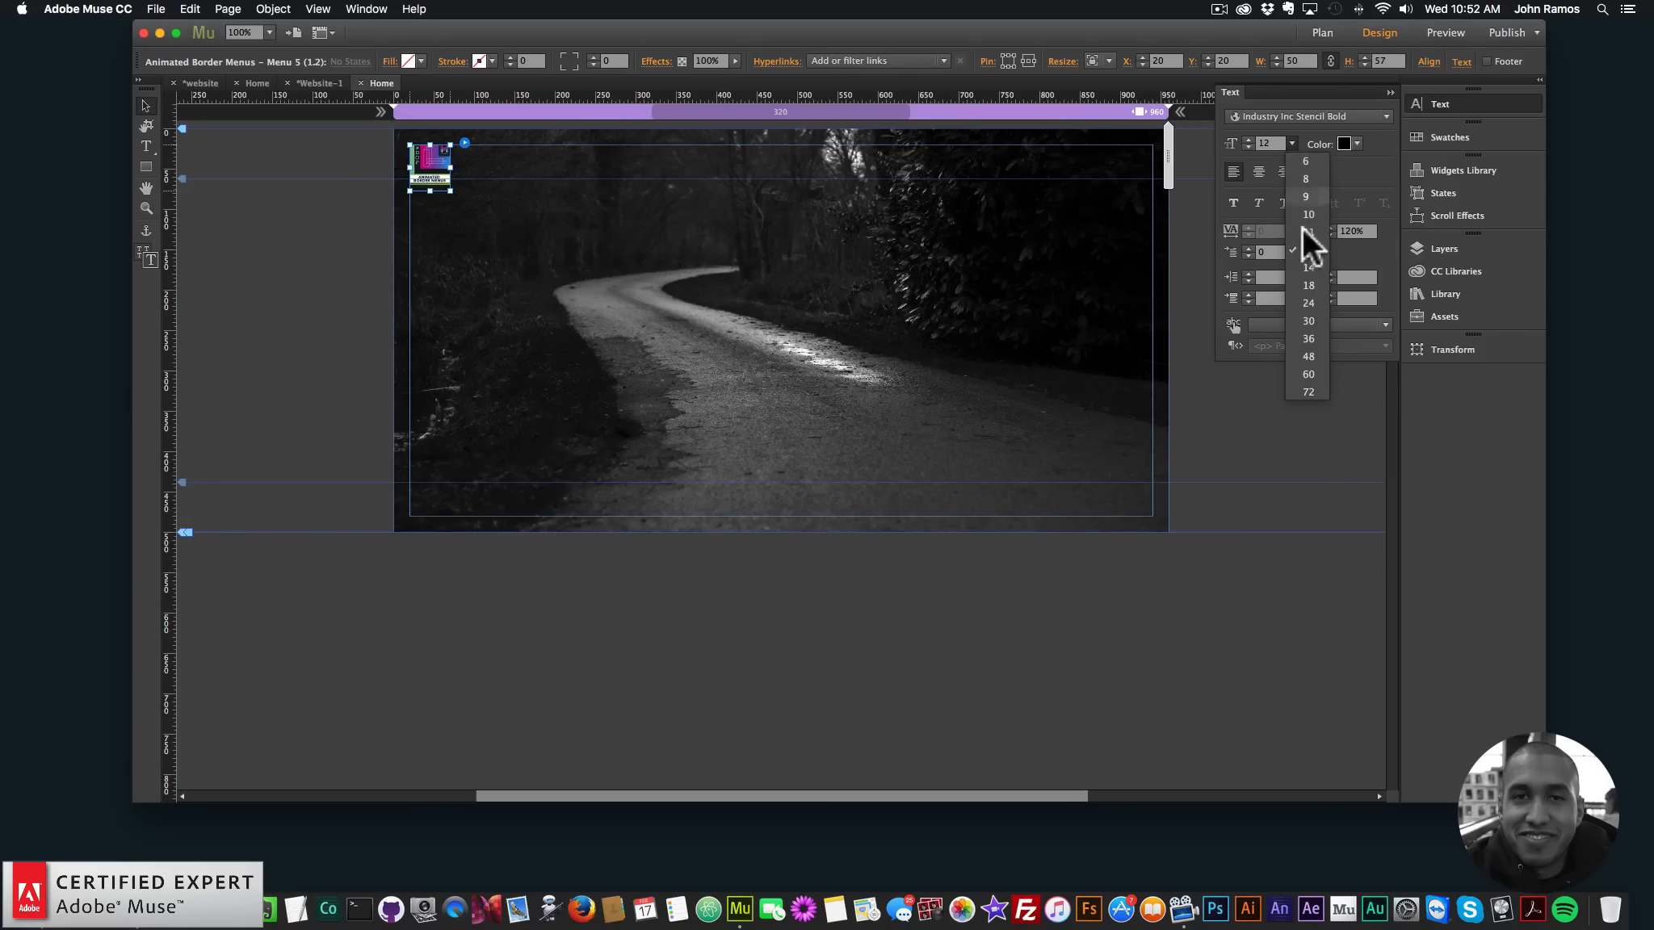
{"action": "left_click", "coordinate": [1302, 283]}
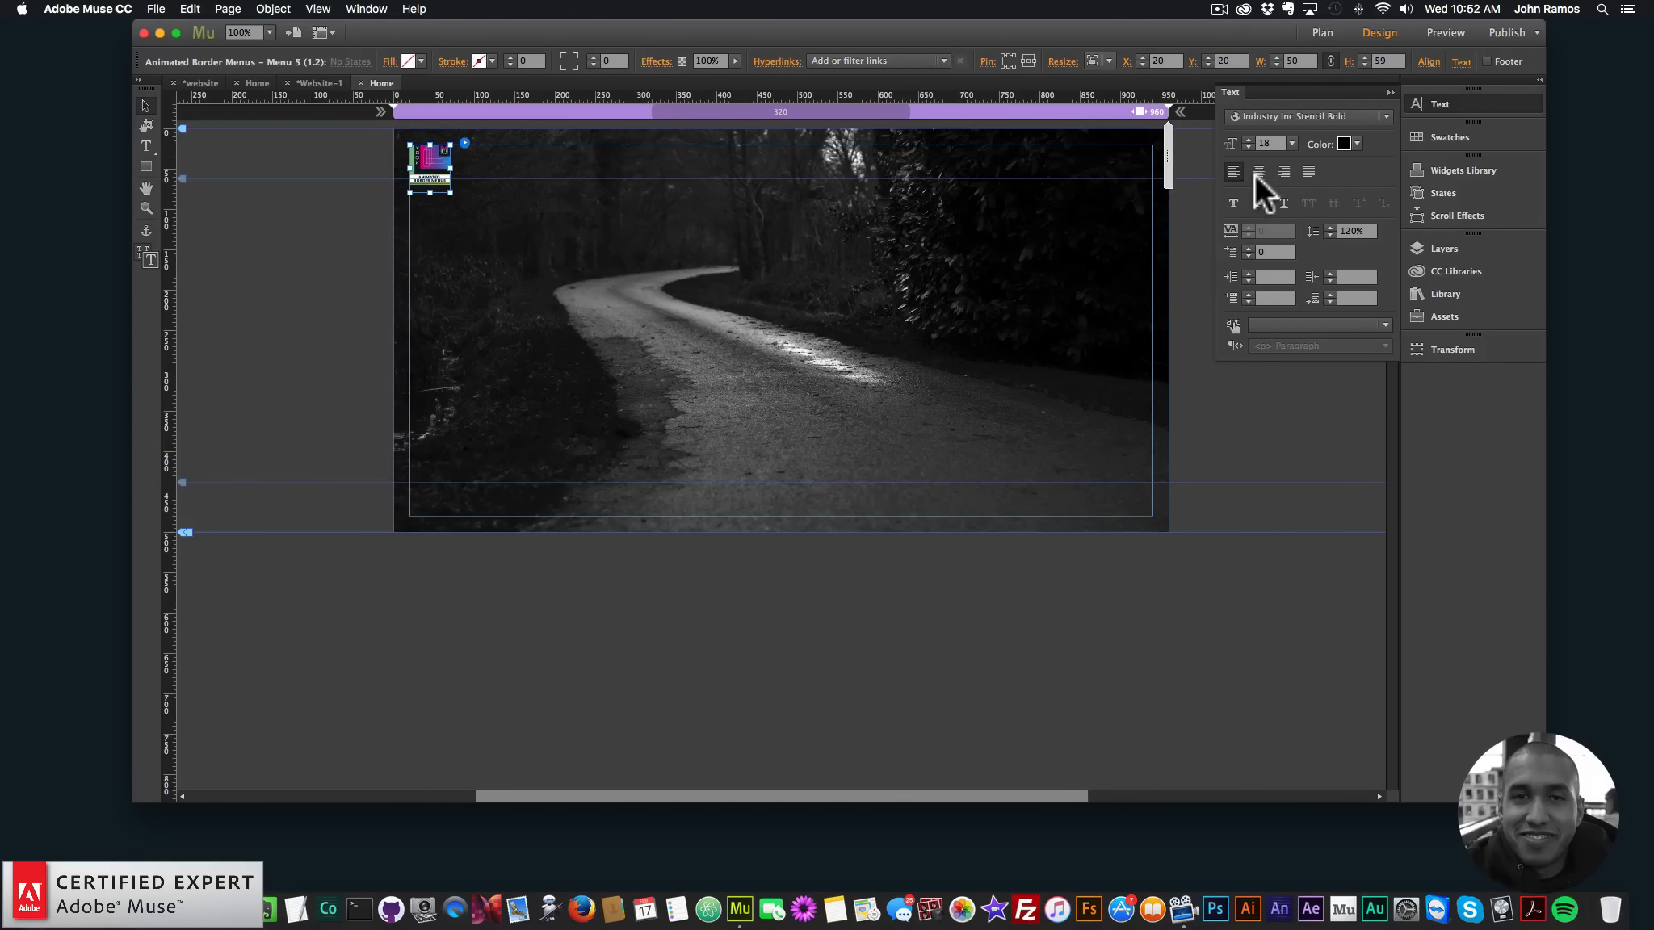
{"action": "left_click", "coordinate": [625, 256]}
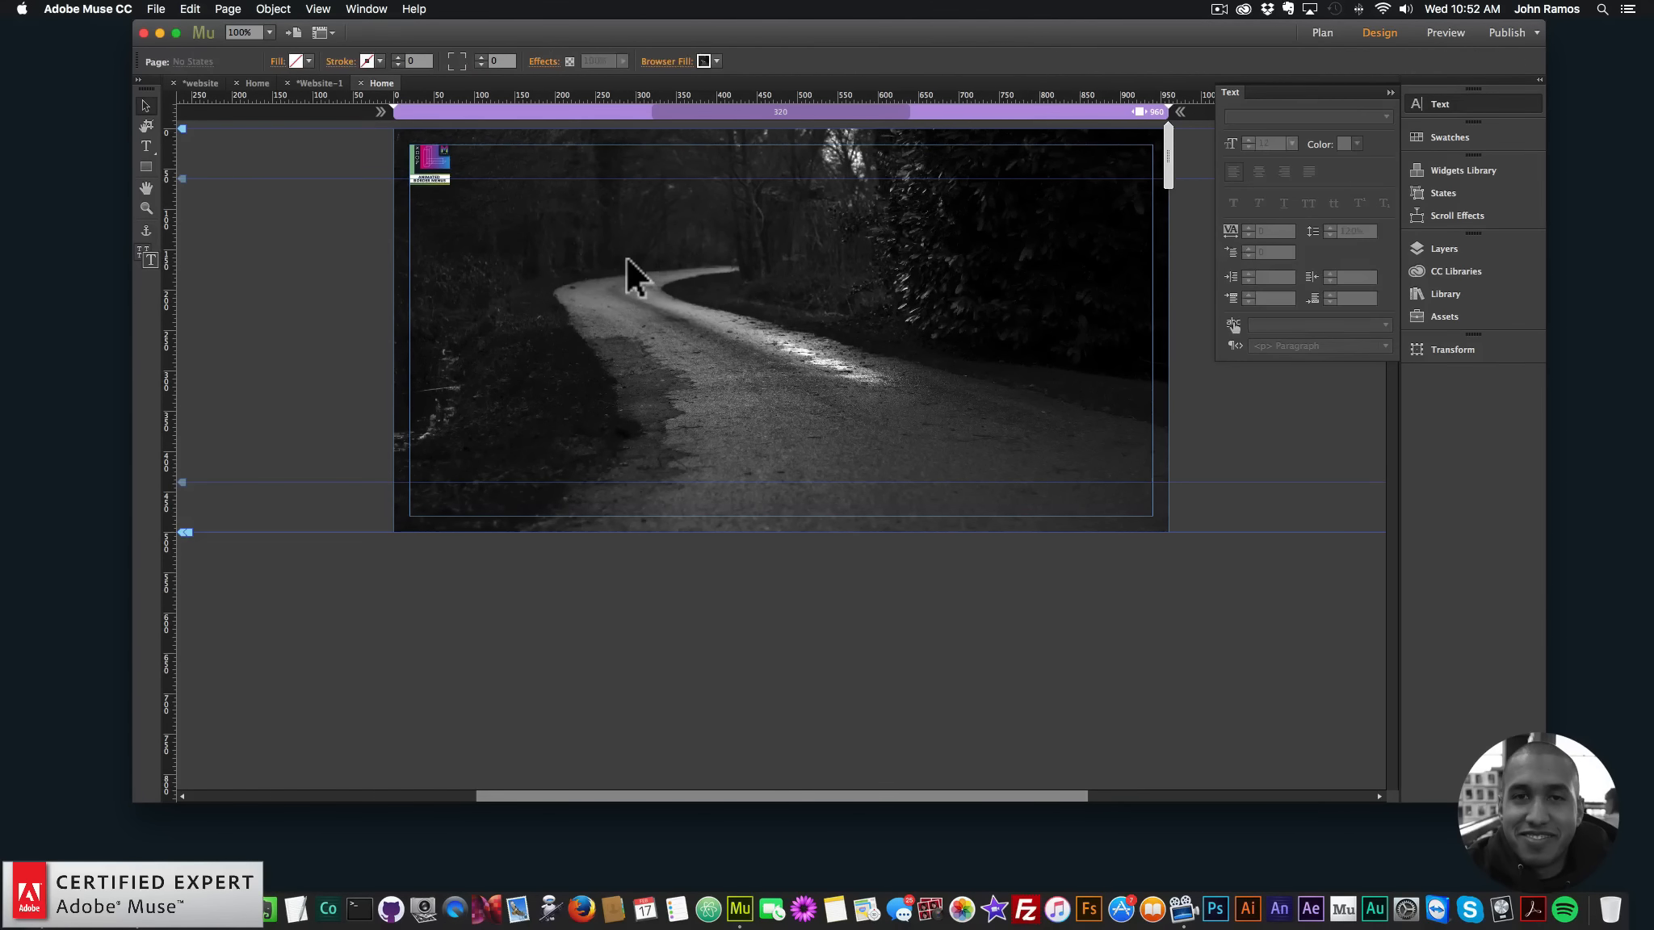
Preview the Home page in the browser, check the font of the menu items, and return to Adobe Muse
{"action": "left_click", "coordinate": [156, 9]}
{"action": "left_click", "coordinate": [211, 267]}
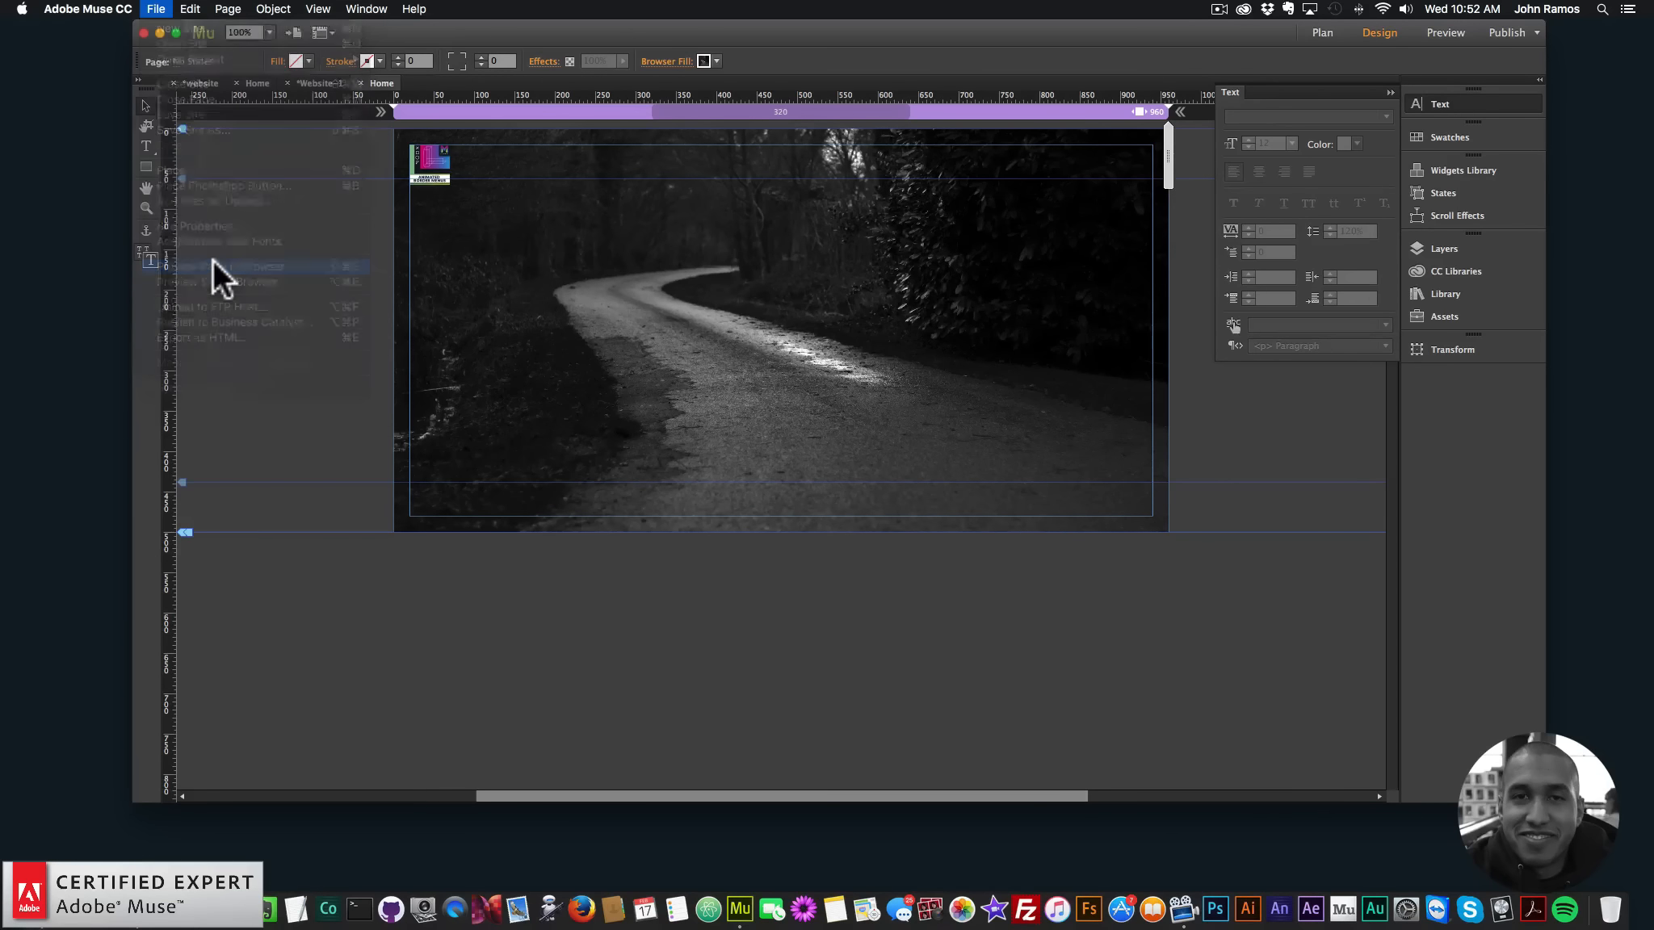
{"action": "left_click", "coordinate": [302, 179]}
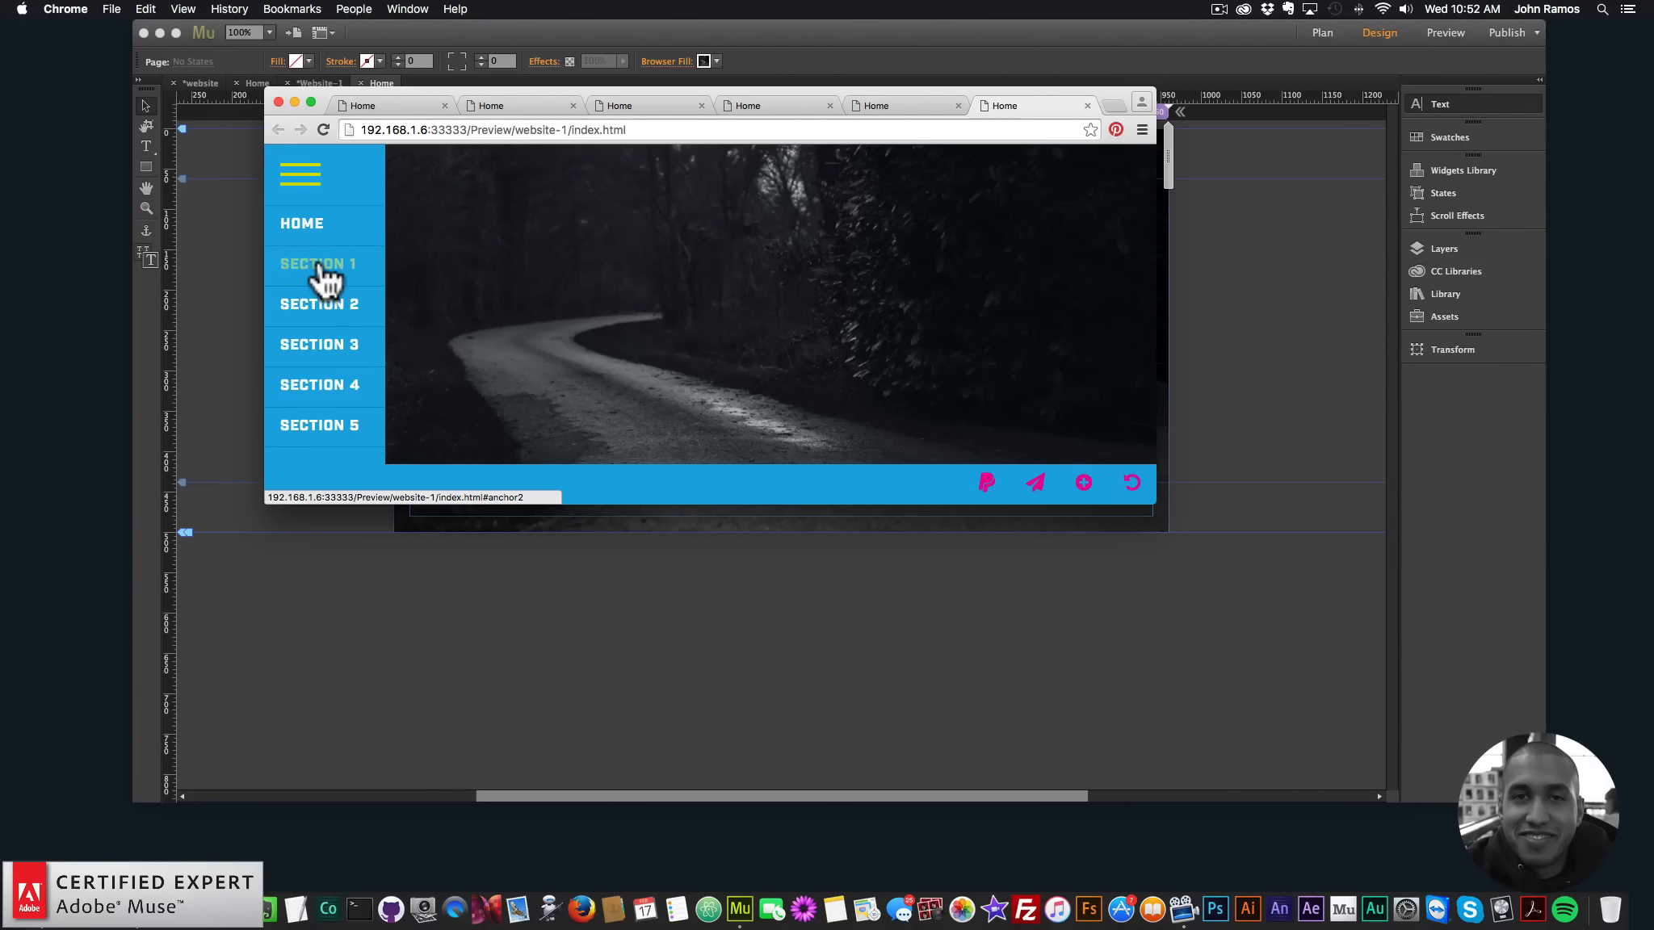
{"action": "left_click", "coordinate": [187, 251]}
Center-align the Menu 5 widget's text and deselect the widget
{"action": "left_click", "coordinate": [437, 165]}
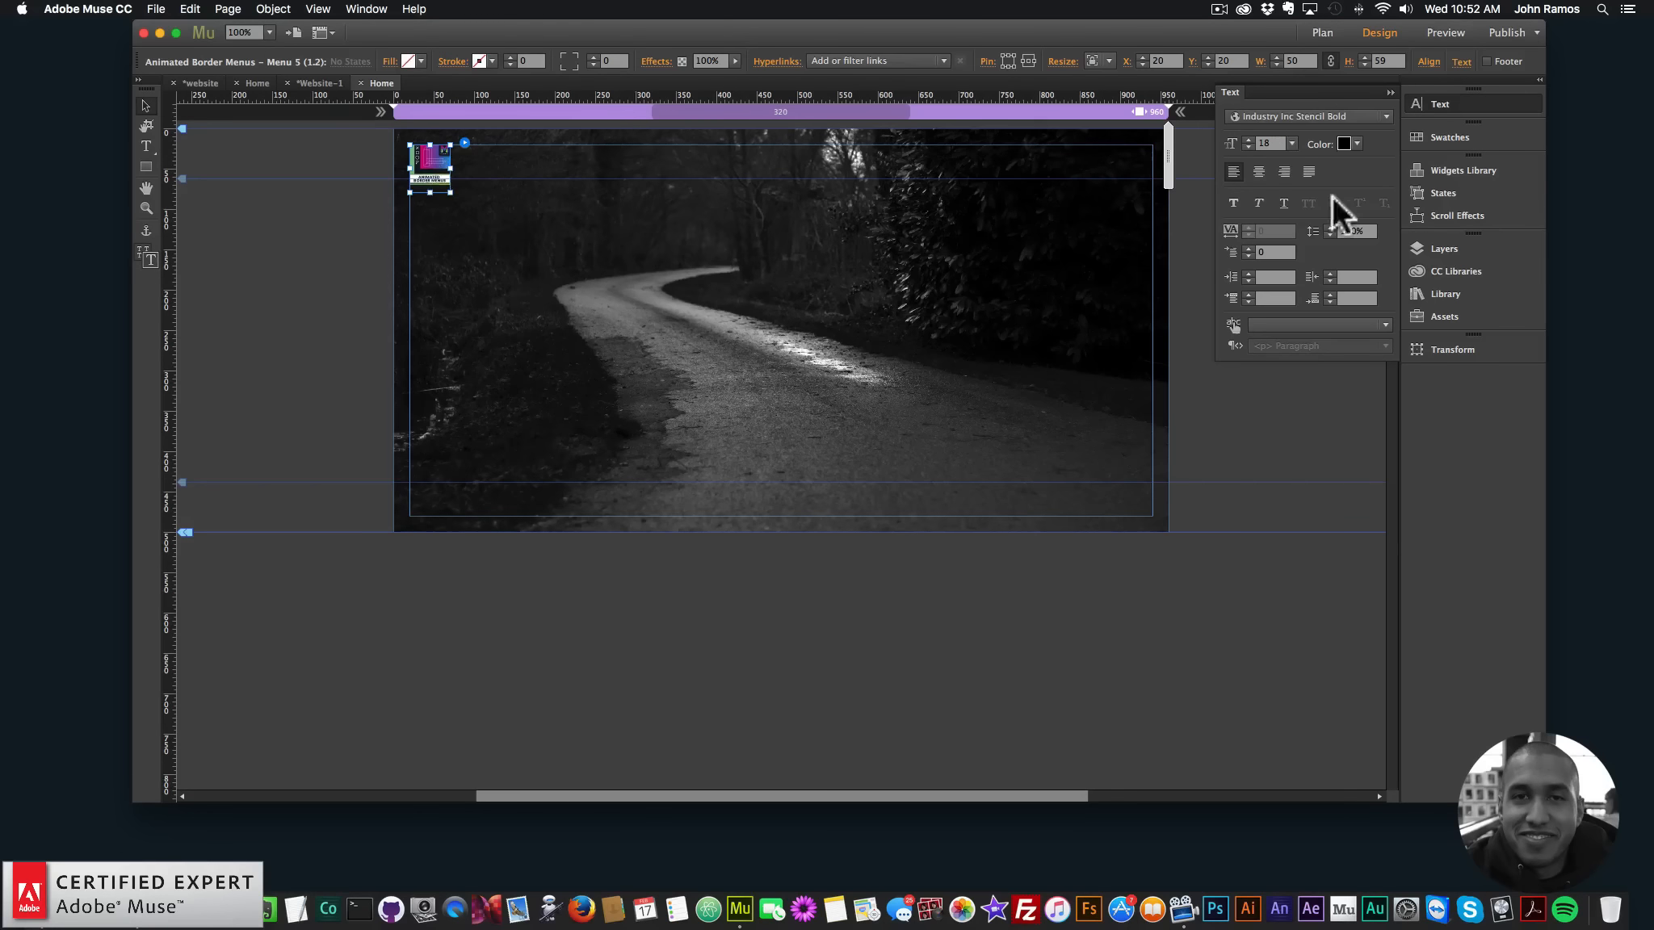
{"action": "left_click", "coordinate": [1258, 171]}
{"action": "left_click", "coordinate": [558, 296]}
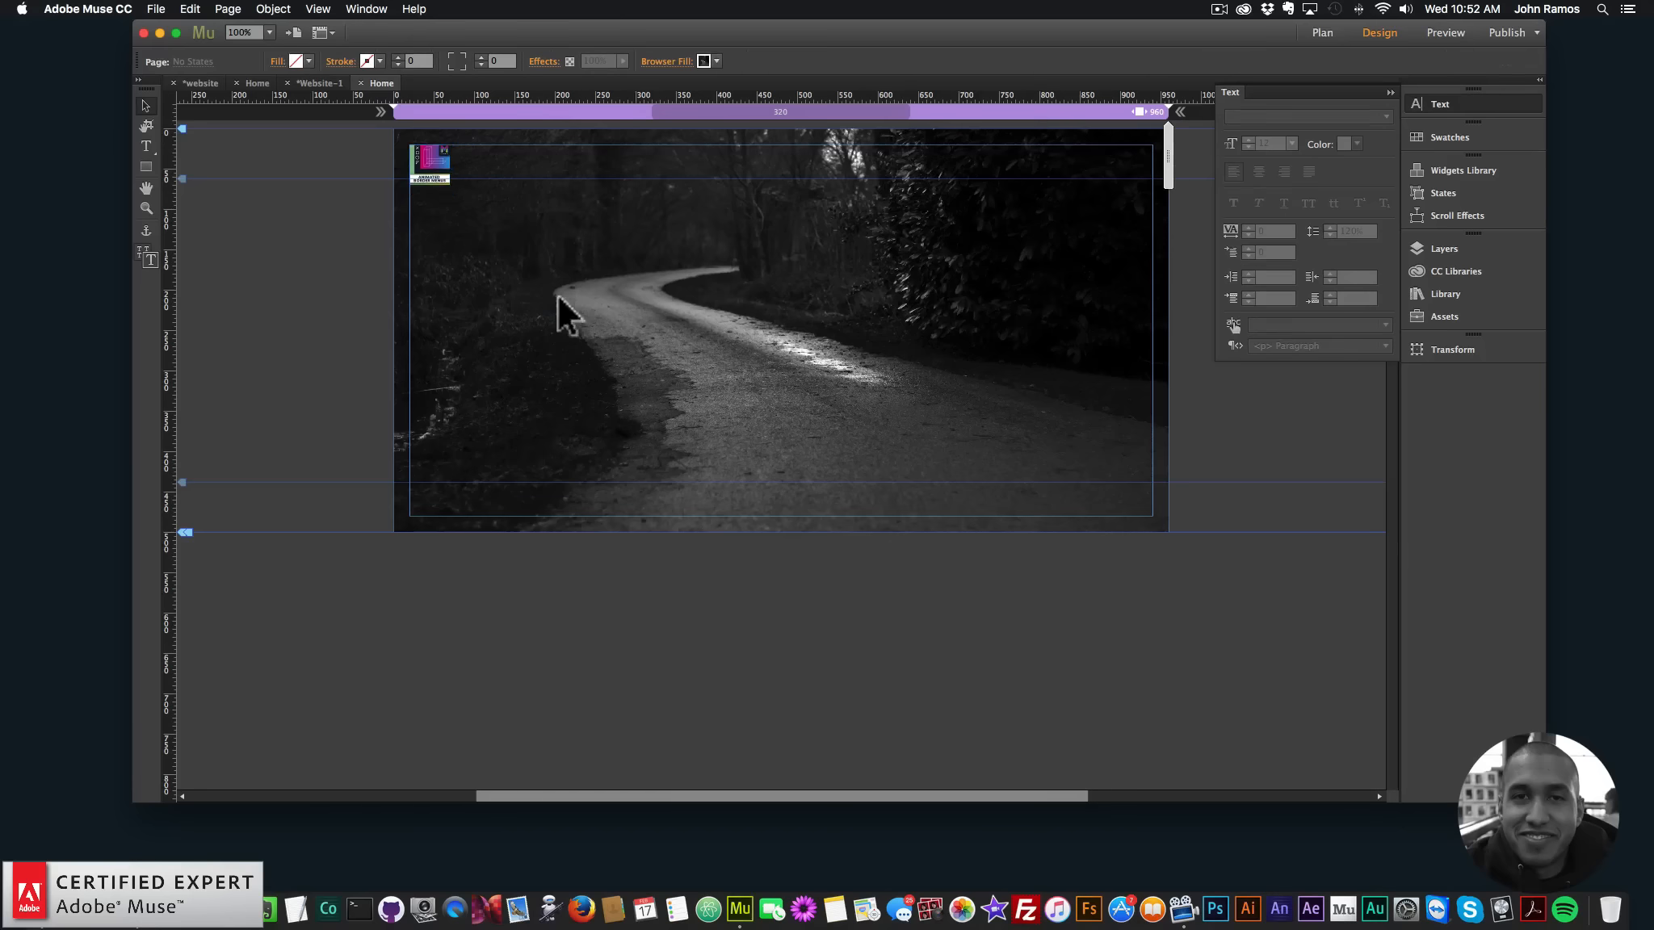
Preview the Home page in the browser and open the menu to check the alignment of its items
{"action": "left_click", "coordinate": [156, 9]}
{"action": "left_click", "coordinate": [221, 266]}
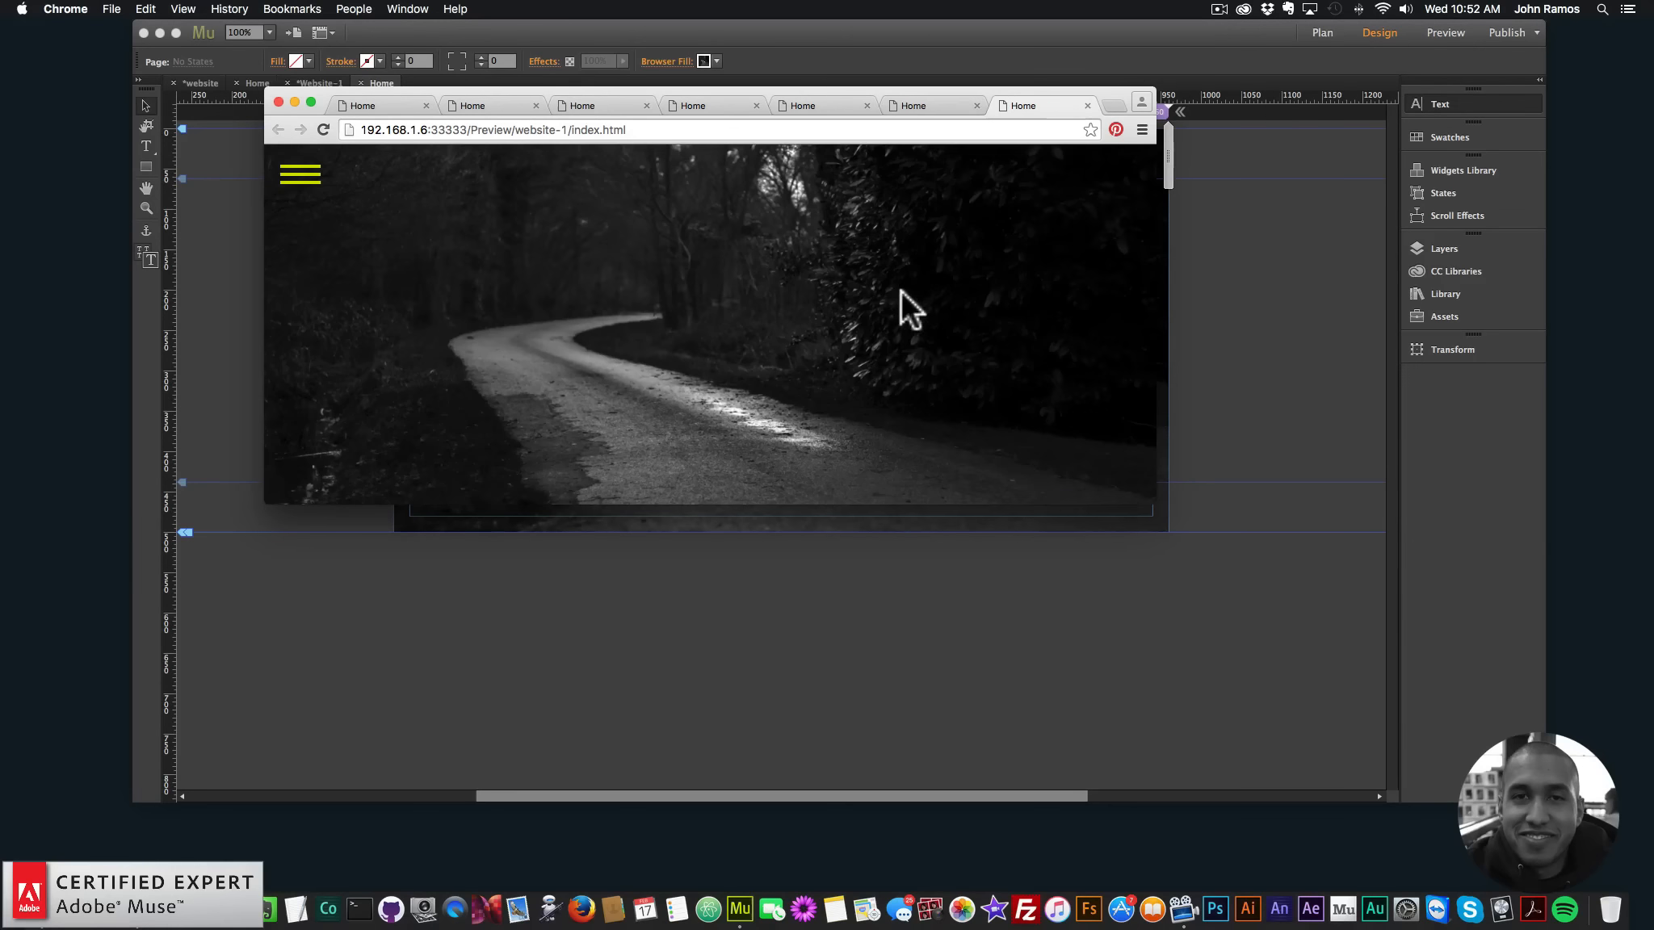
{"action": "left_click", "coordinate": [307, 175]}
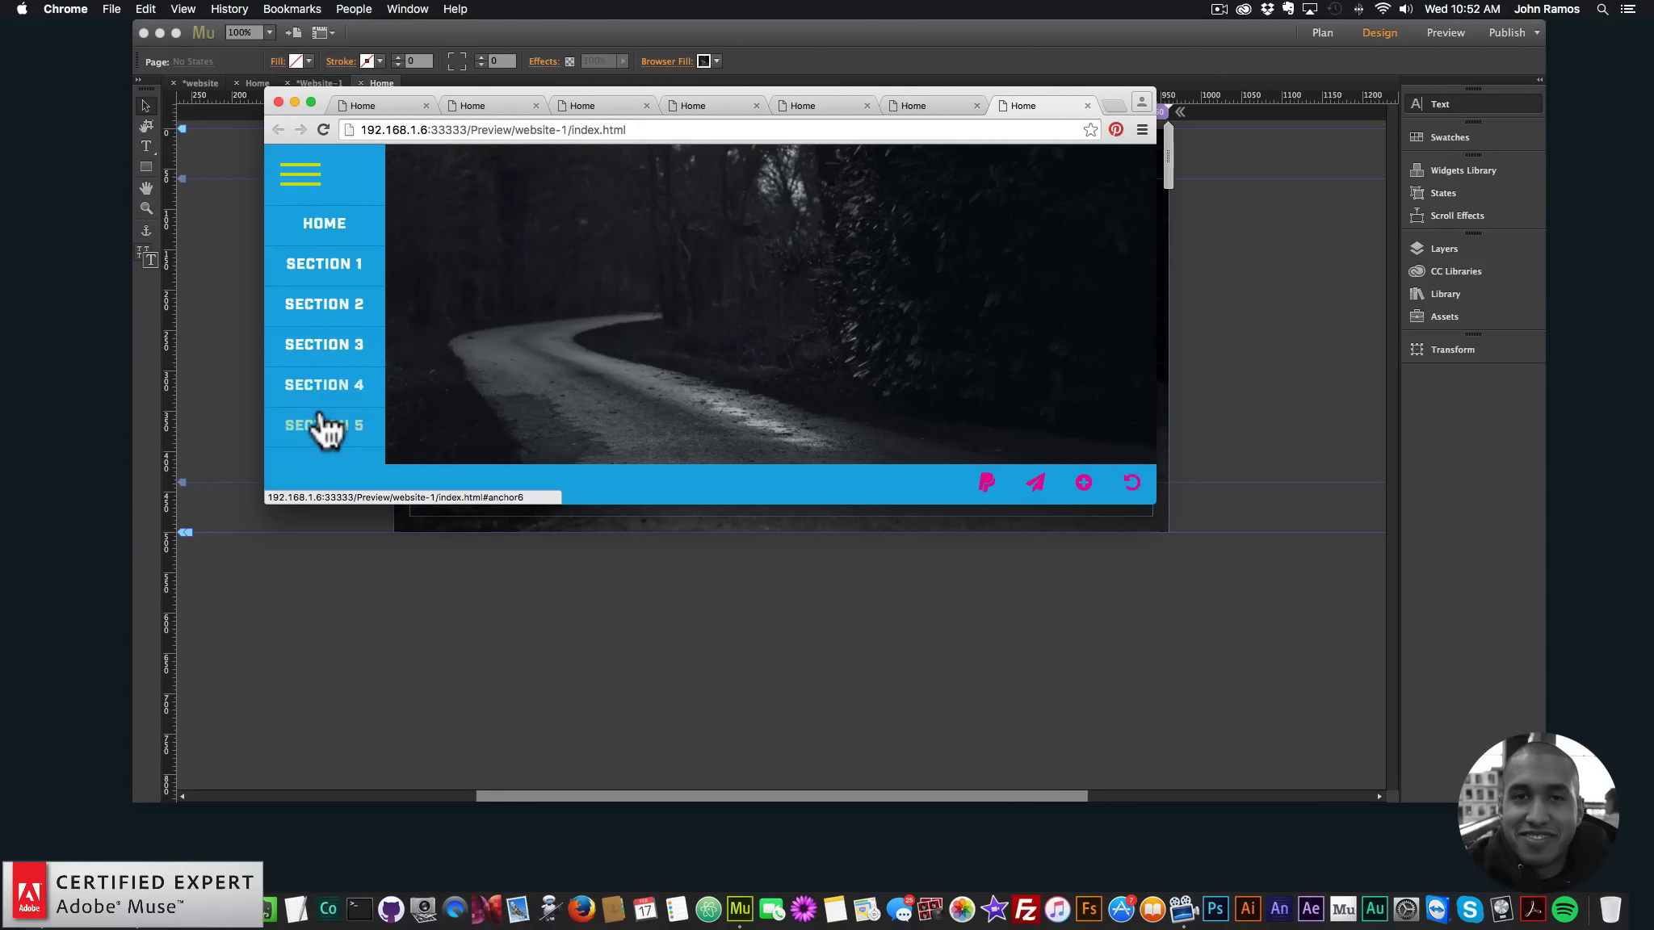
Return to Adobe Muse and review the Menu 5 widget's options and text settings without changing them
{"action": "left_click", "coordinate": [1264, 323]}
{"action": "left_click", "coordinate": [434, 165]}
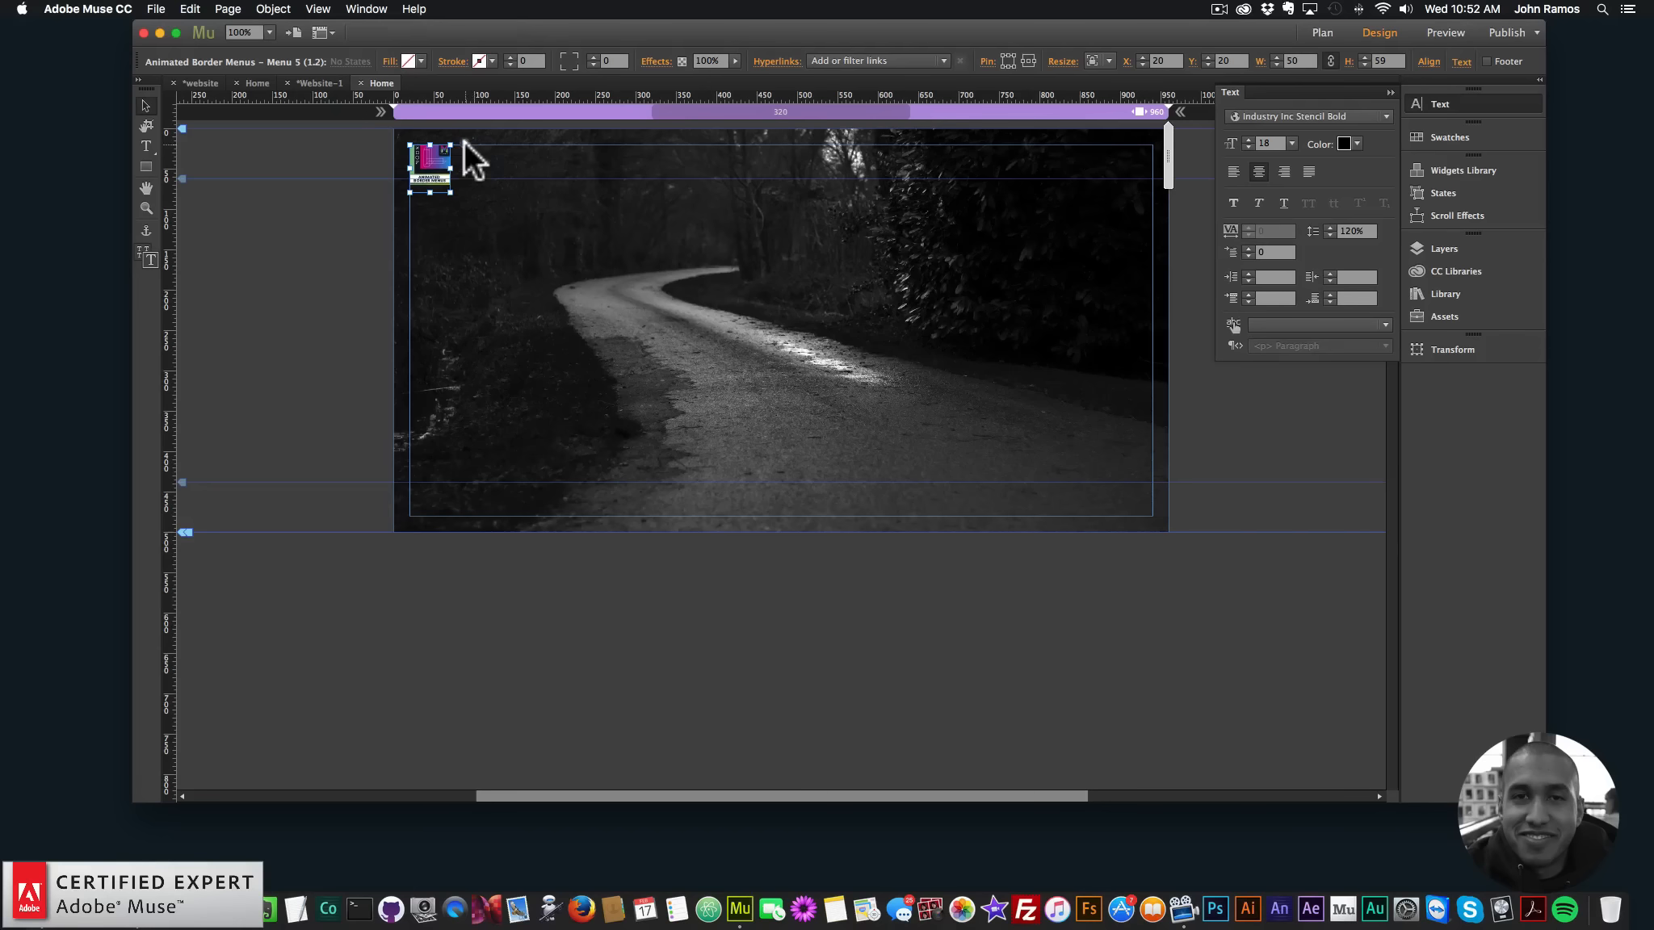
{"action": "left_click", "coordinate": [465, 141]}
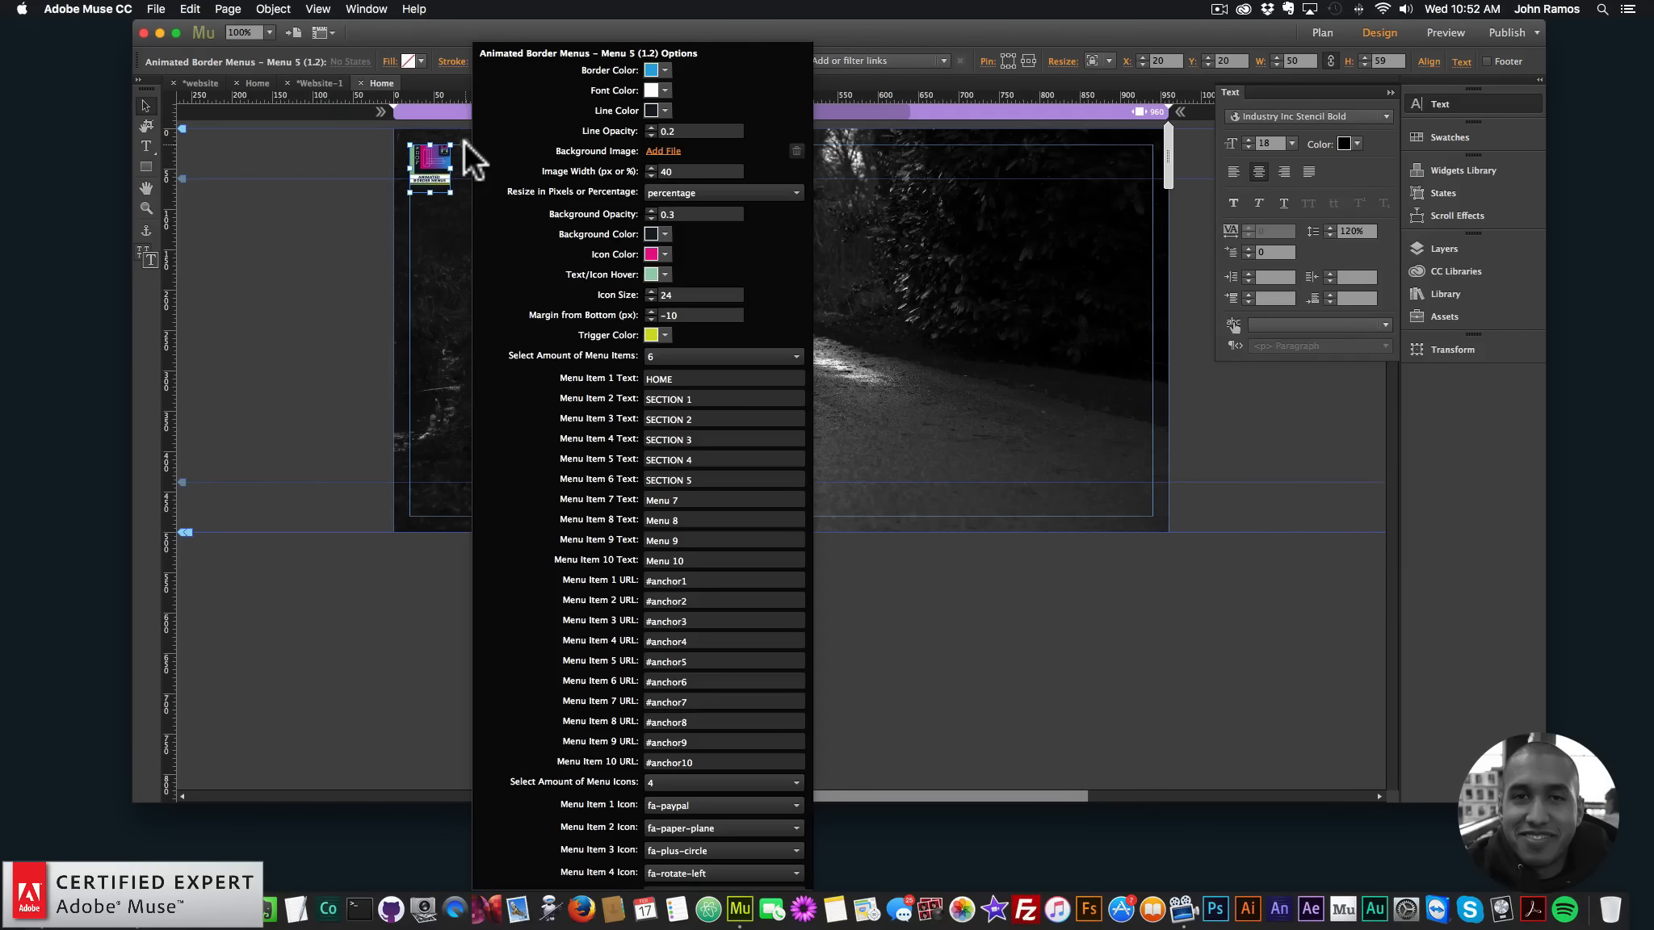
{"action": "left_click", "coordinate": [919, 182]}
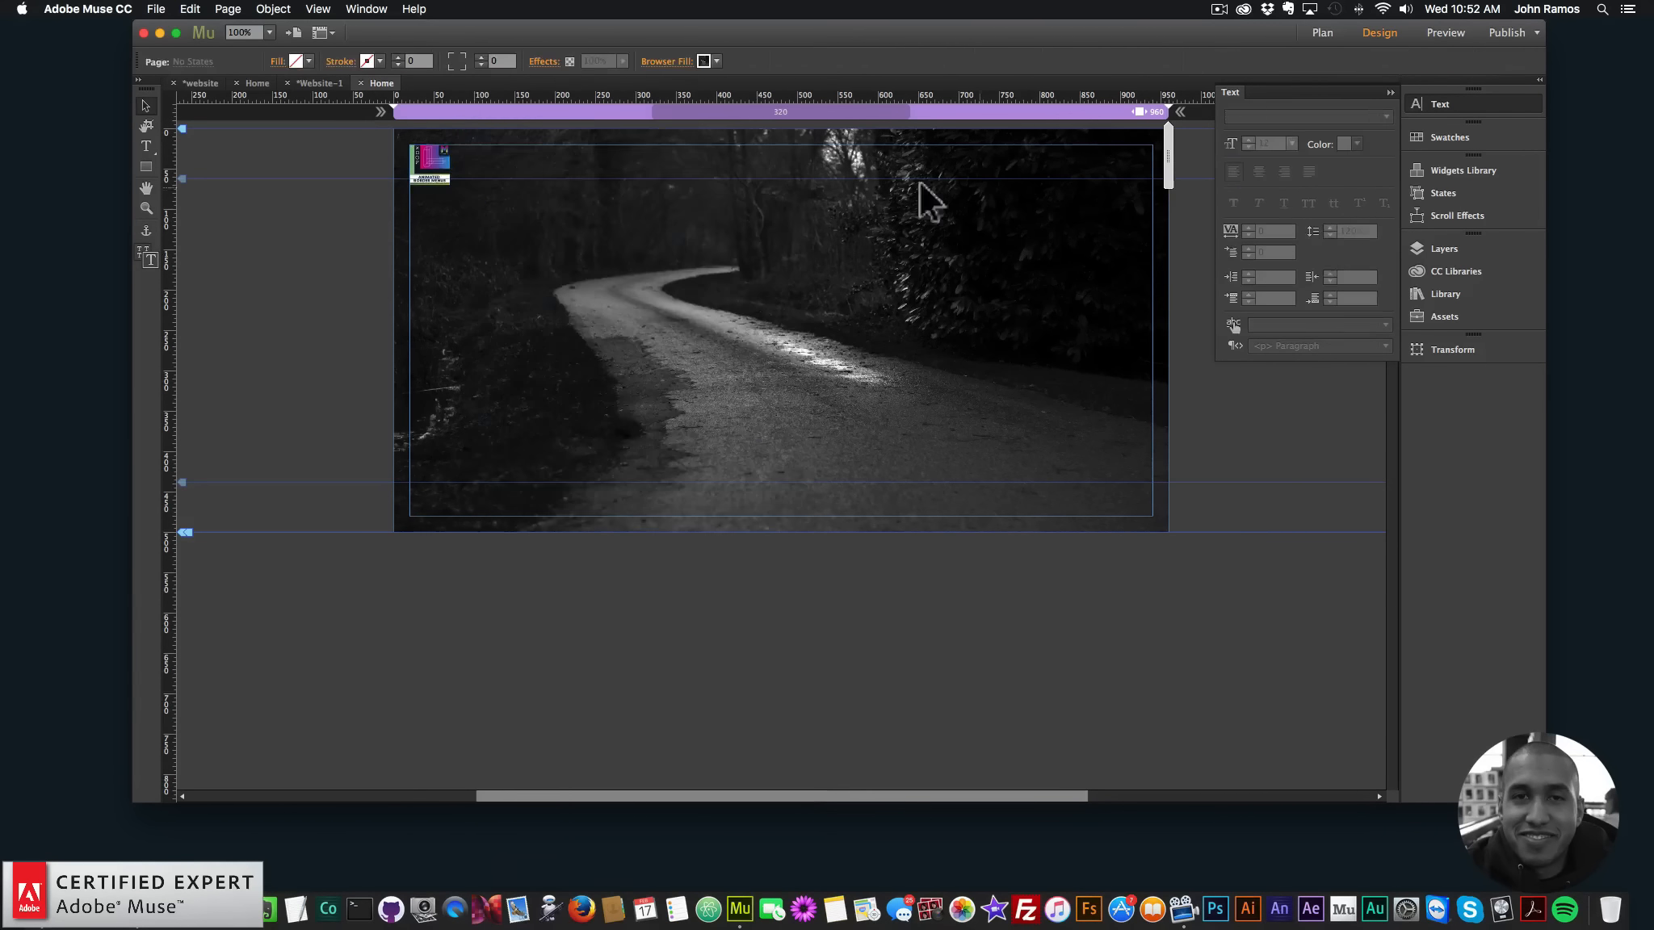
{"action": "left_click", "coordinate": [428, 163]}
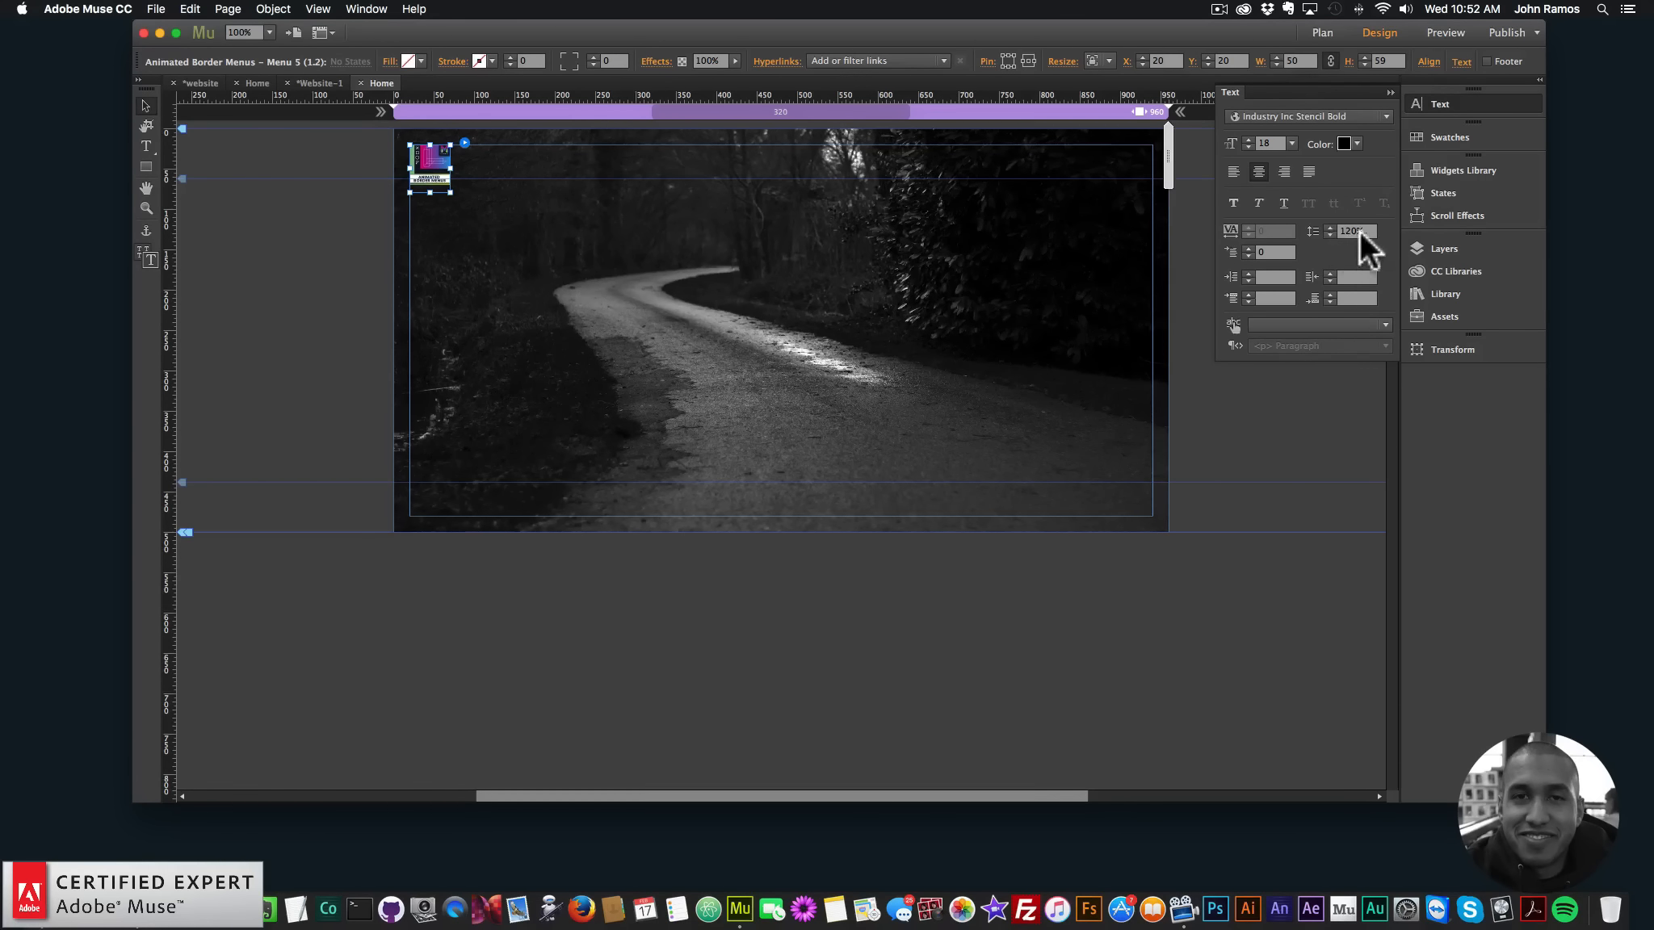
{"action": "left_click", "coordinate": [592, 224]}
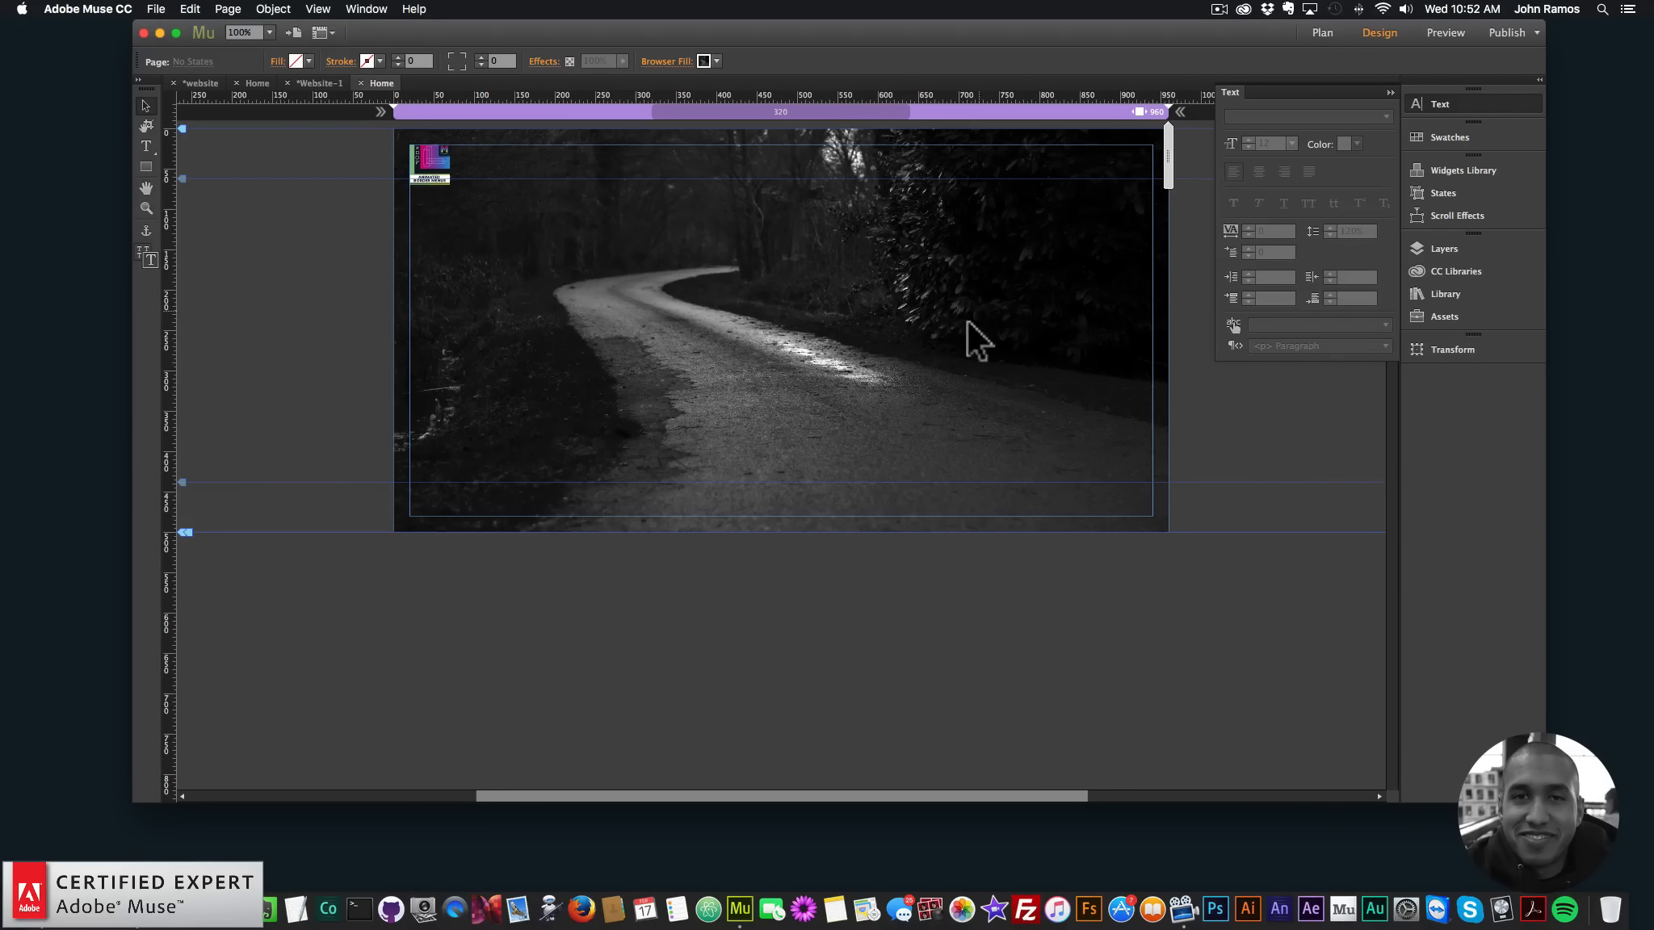
{"action": "left_click", "coordinate": [441, 166]}
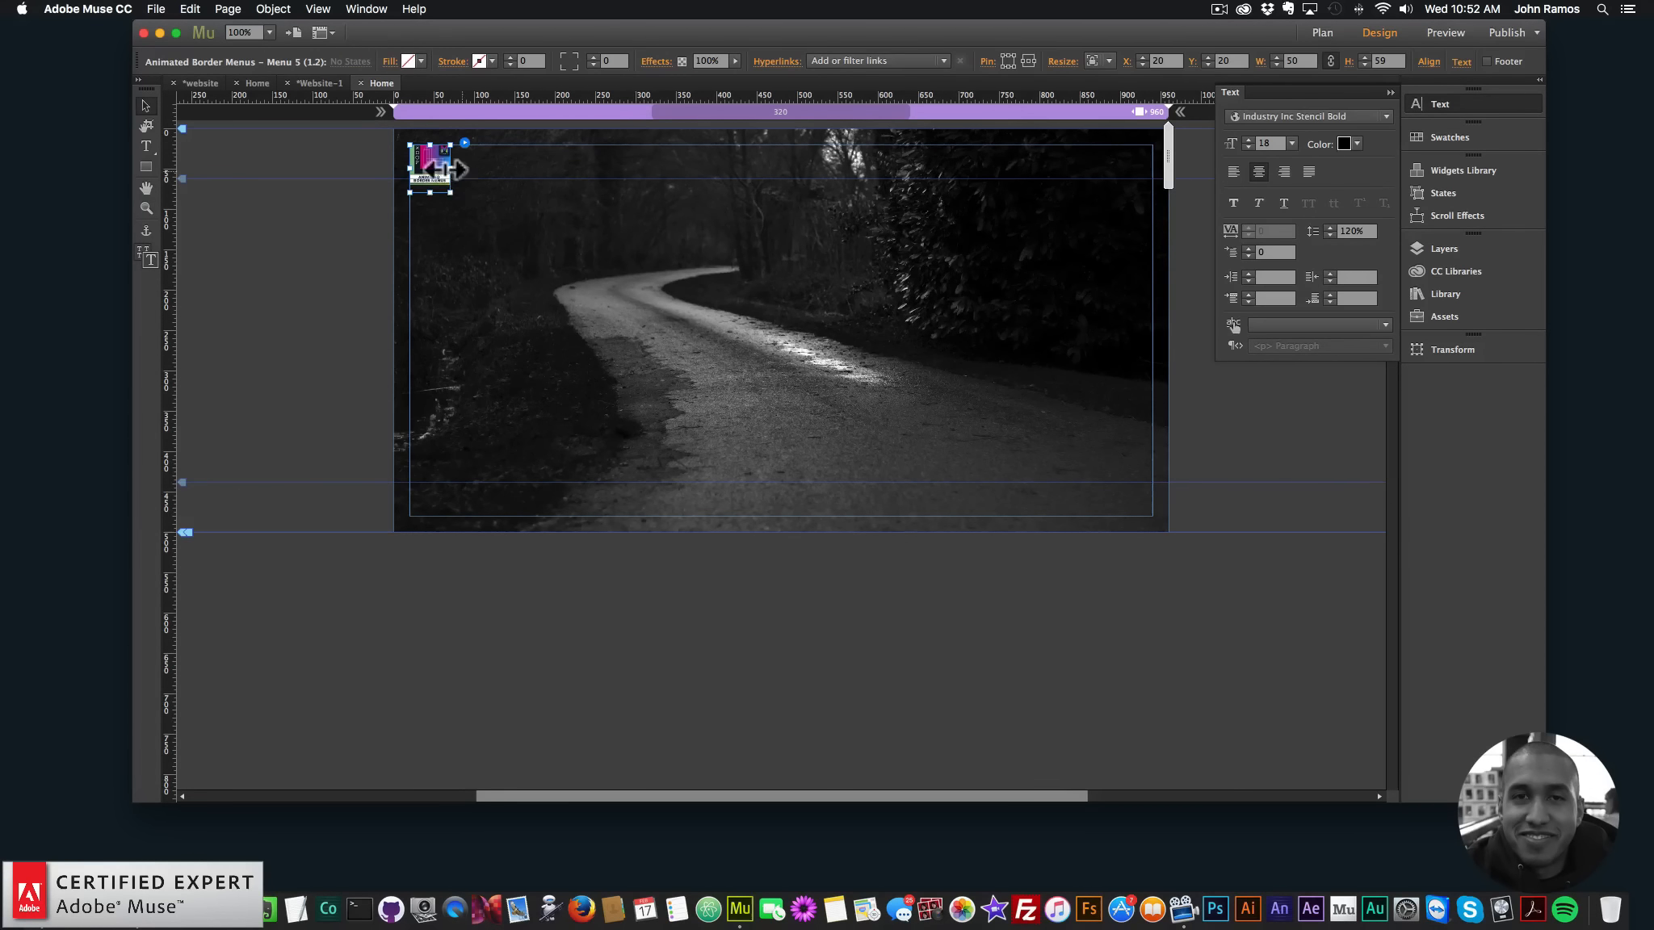
{"action": "left_click", "coordinate": [504, 286]}
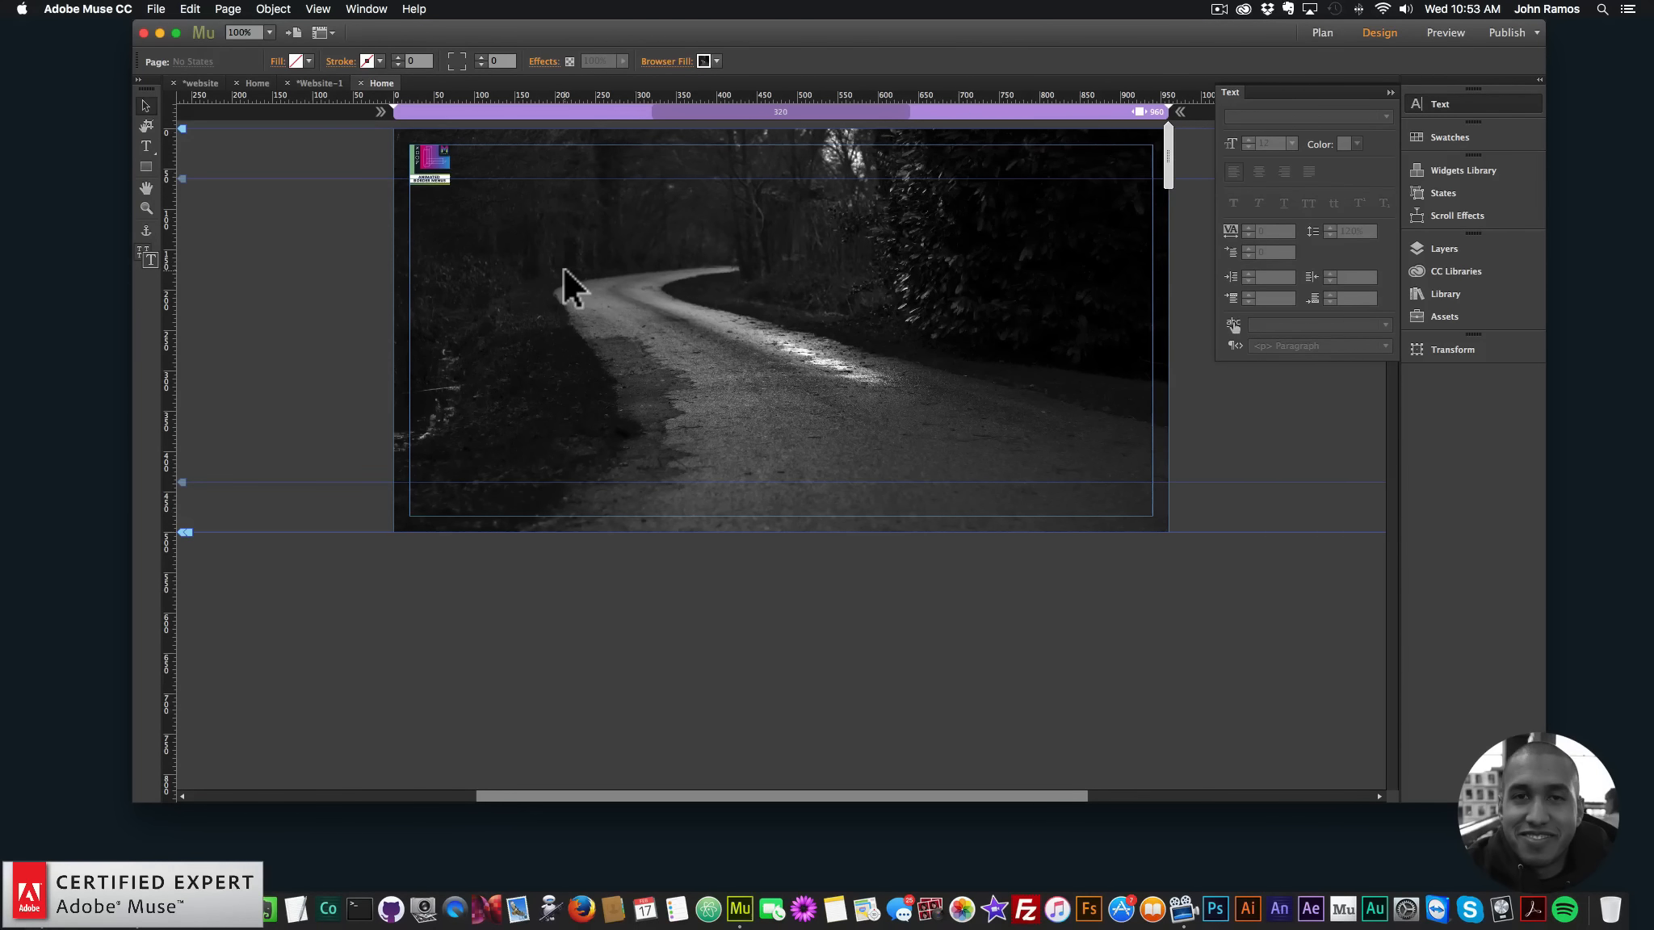
Draw a rectangle about 478 by 223 px in the middle of the page and fill it with blue 29ABE2
{"action": "left_click", "coordinate": [150, 168]}
{"action": "left_click_drag", "start_coordinate": [619, 259], "coordinate": [1005, 439]}
{"action": "left_click", "coordinate": [307, 61]}
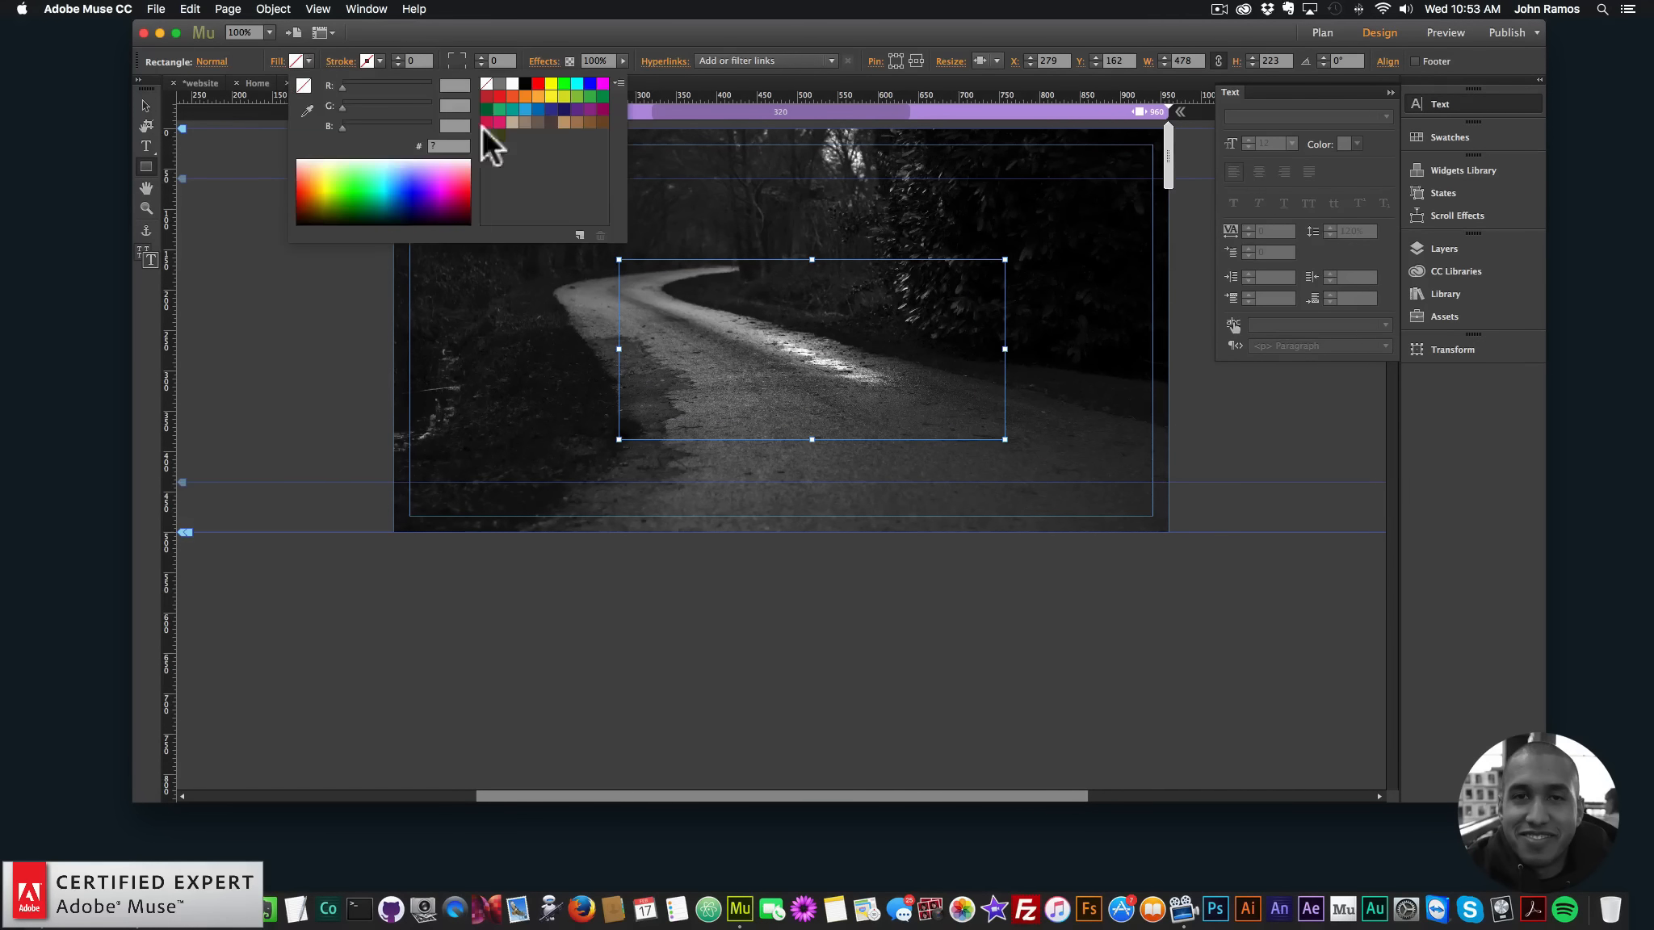
{"action": "left_click", "coordinate": [525, 109]}
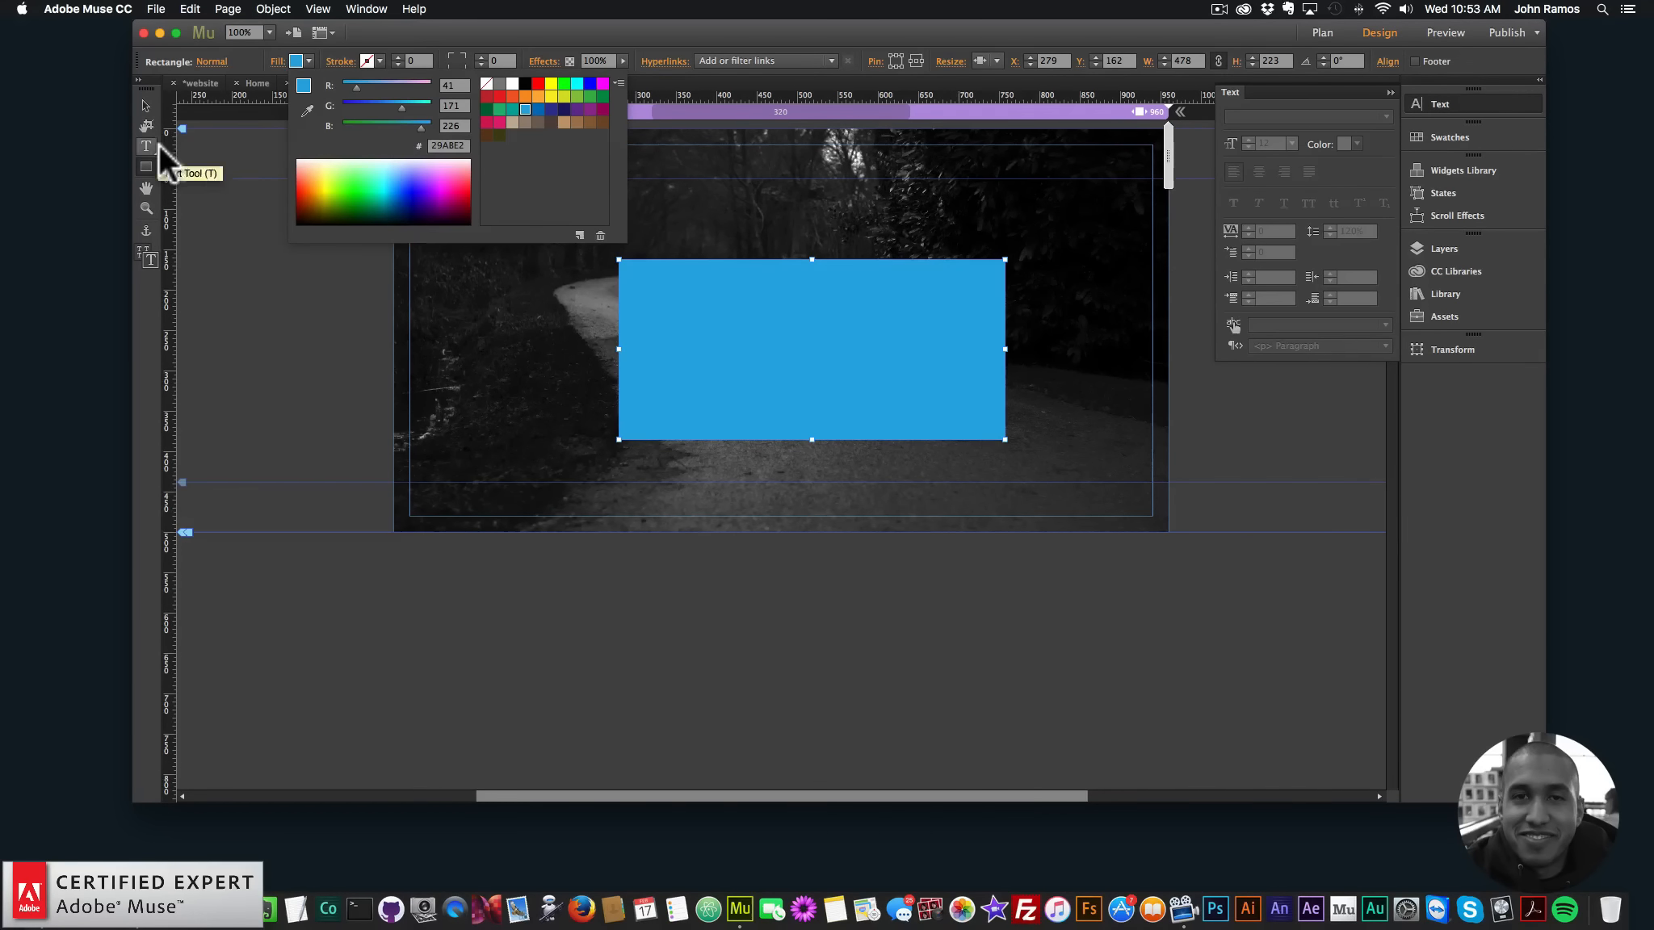
Move the blue rectangle to about X 242, Y 284 and place a copy below it at about X 241, Y 1015
{"action": "left_click", "coordinate": [146, 105]}
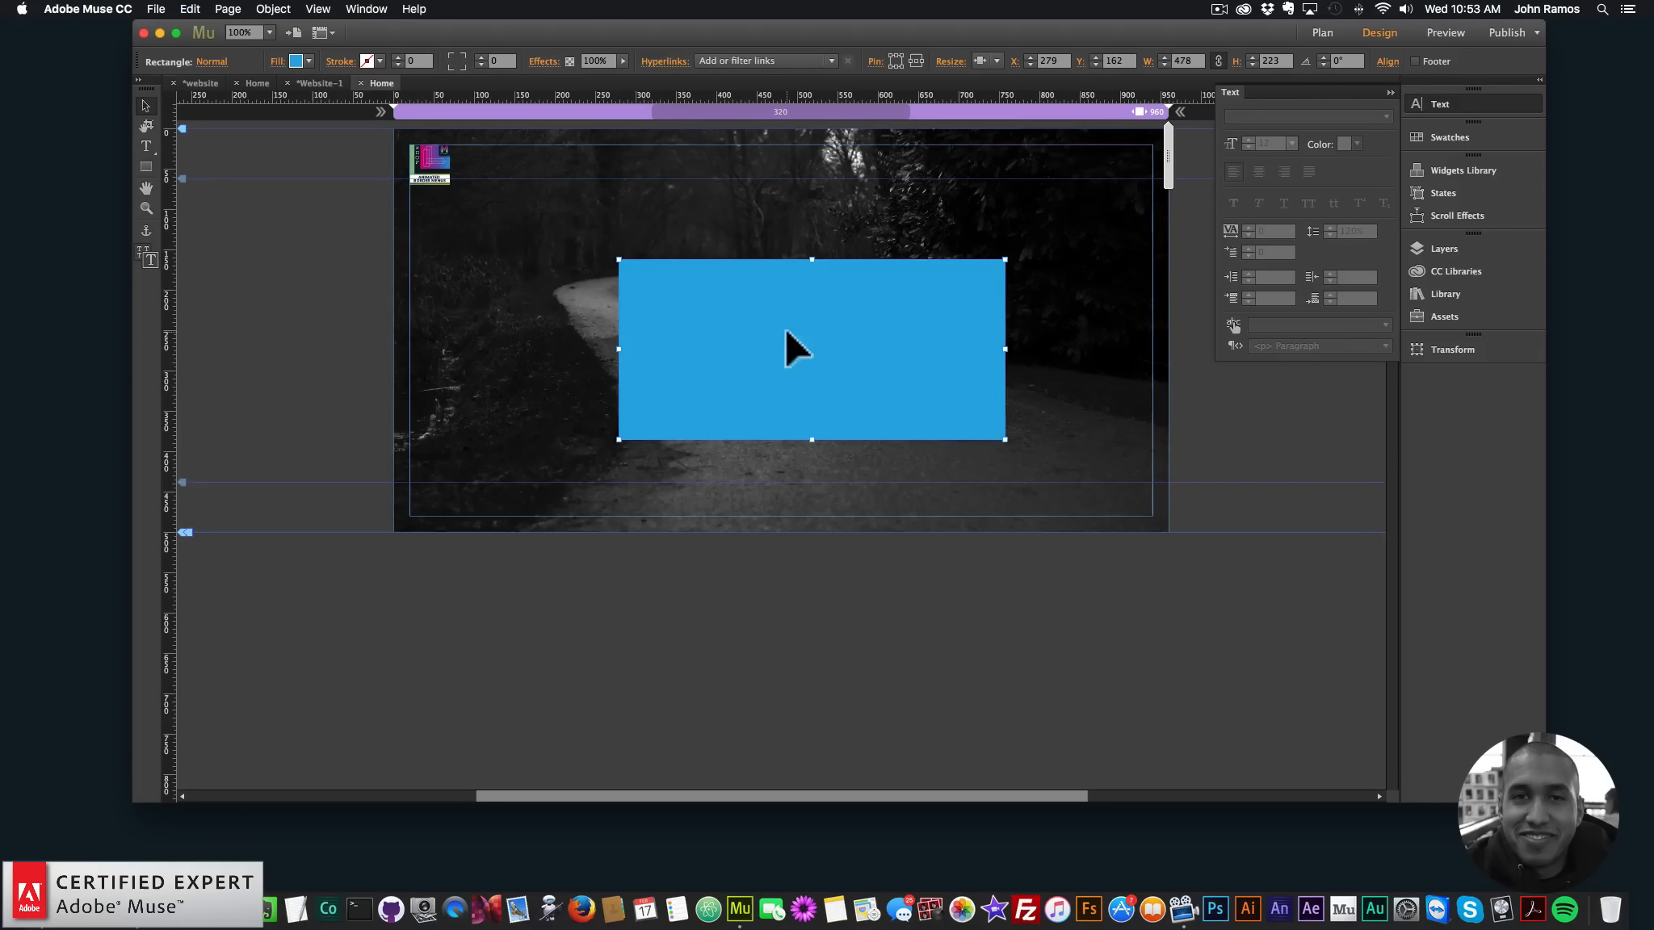
{"action": "left_click_drag", "start_coordinate": [785, 347], "coordinate": [755, 437]}
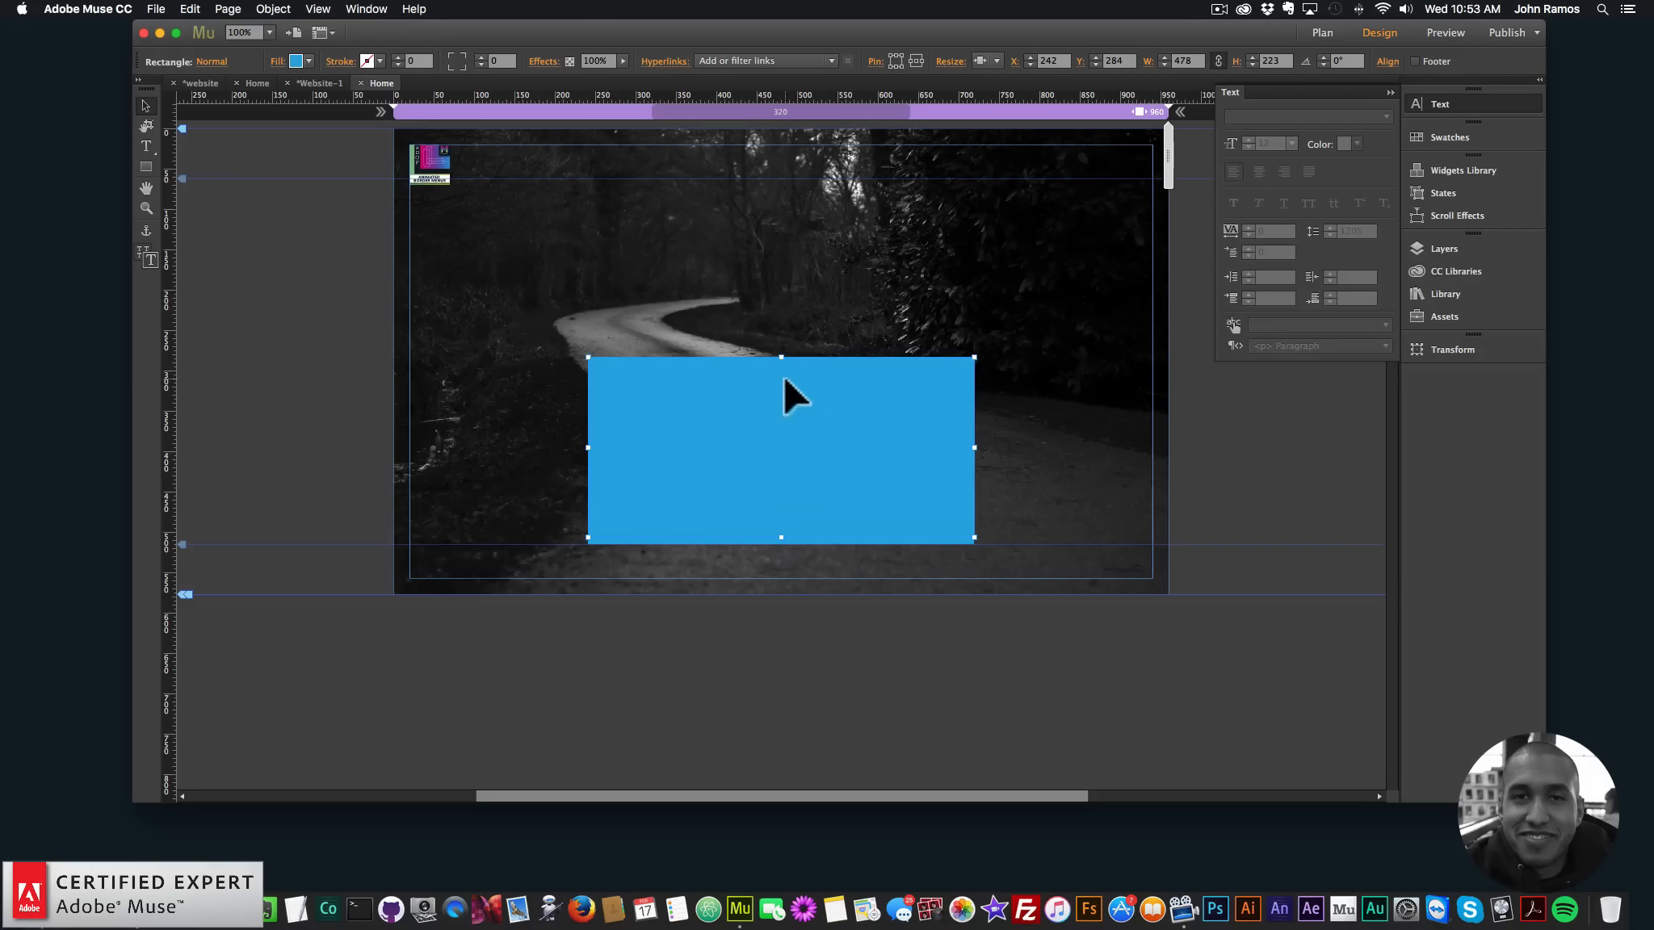
{"action": "left_click_drag", "start_coordinate": [787, 395], "coordinate": [794, 757]}
{"action": "scroll", "coordinate": [787, 629], "scroll_direction": "down", "scroll_amount": 3}
{"action": "scroll", "coordinate": [790, 705], "scroll_direction": "down", "scroll_amount": 4}
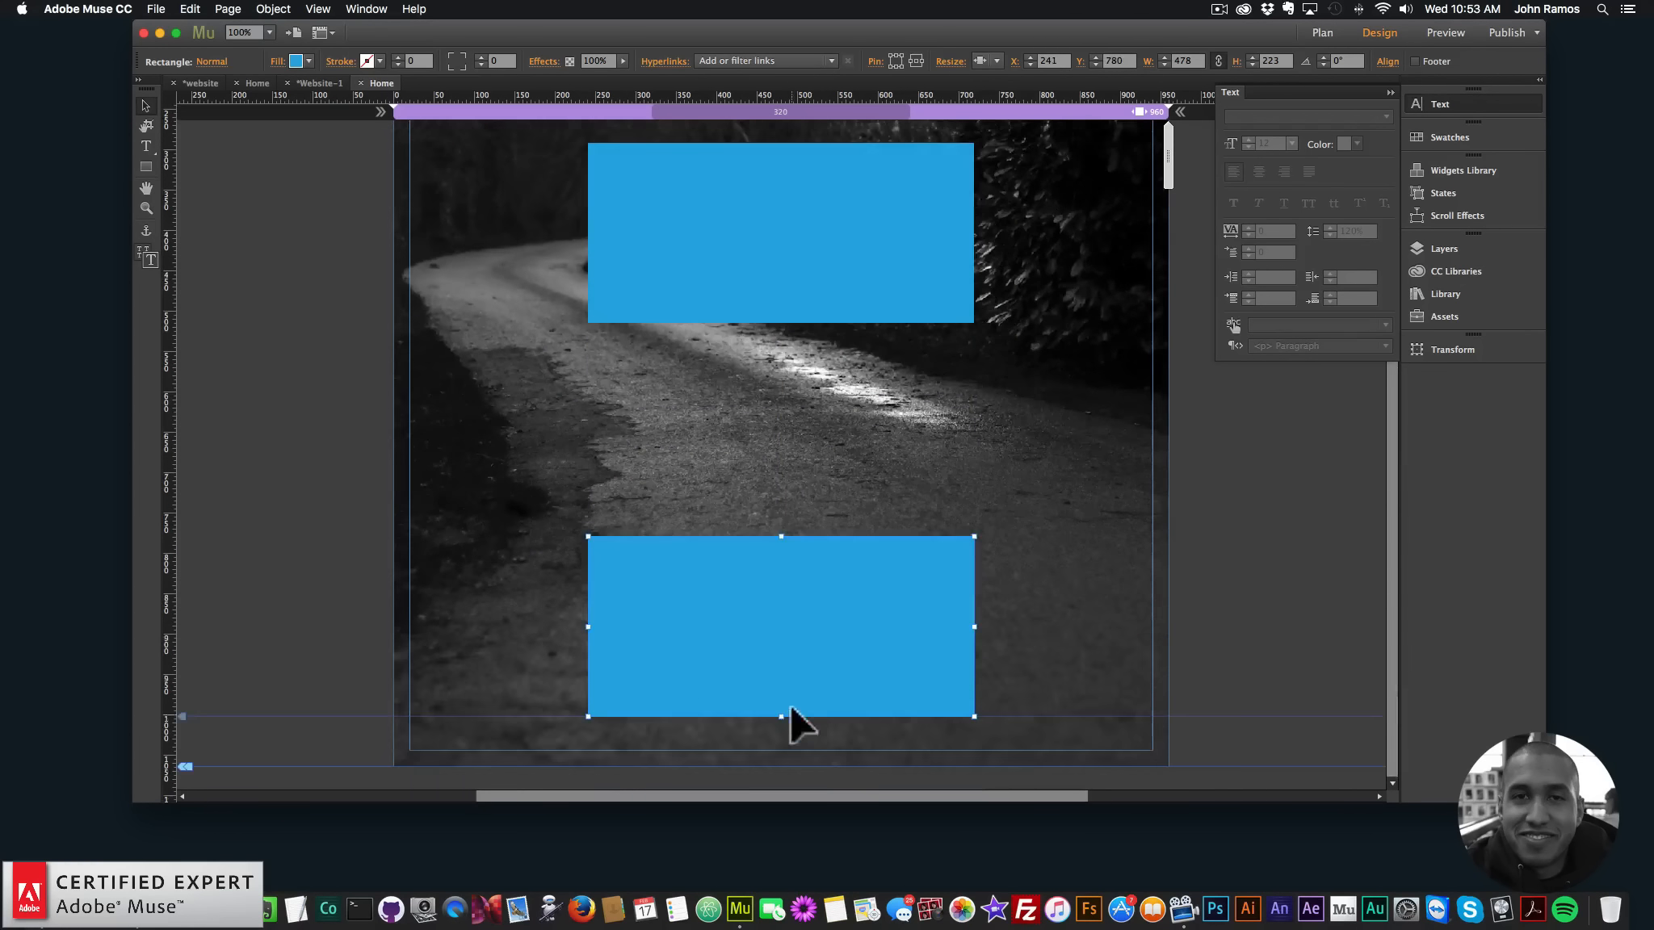
{"action": "left_click_drag", "start_coordinate": [789, 634], "coordinate": [797, 778]}
{"action": "key", "text": "super+minus"}
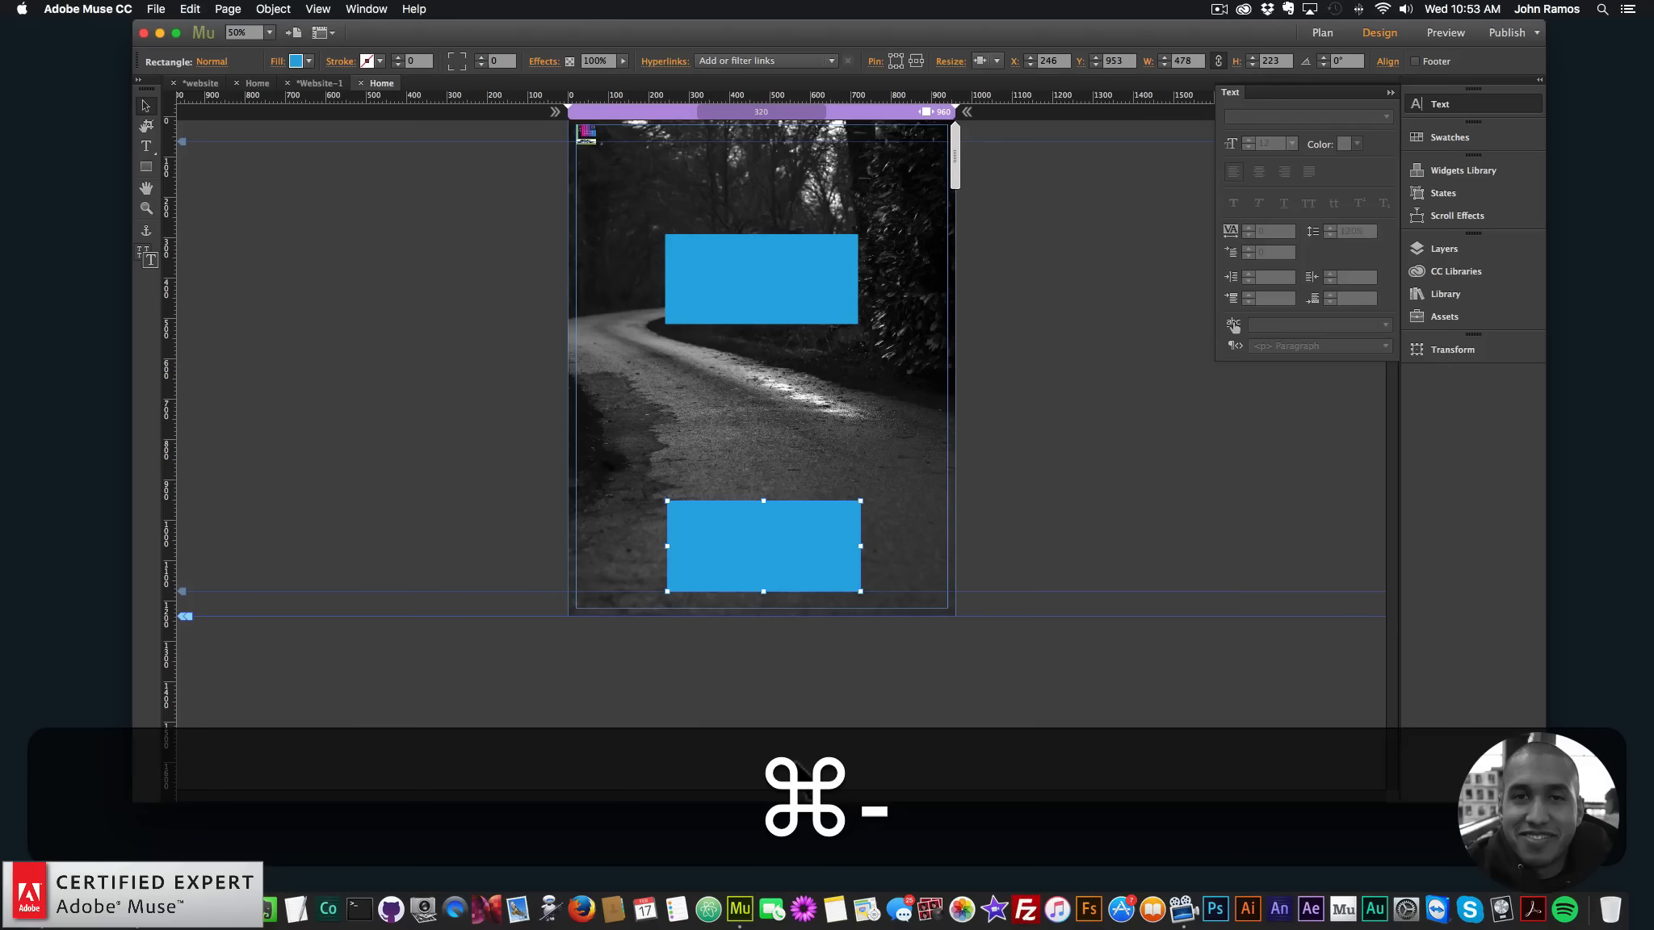
{"action": "left_click_drag", "start_coordinate": [747, 547], "coordinate": [743, 573]}
Fill the lower rectangle with orange F7931E
{"action": "left_click", "coordinate": [308, 61]}
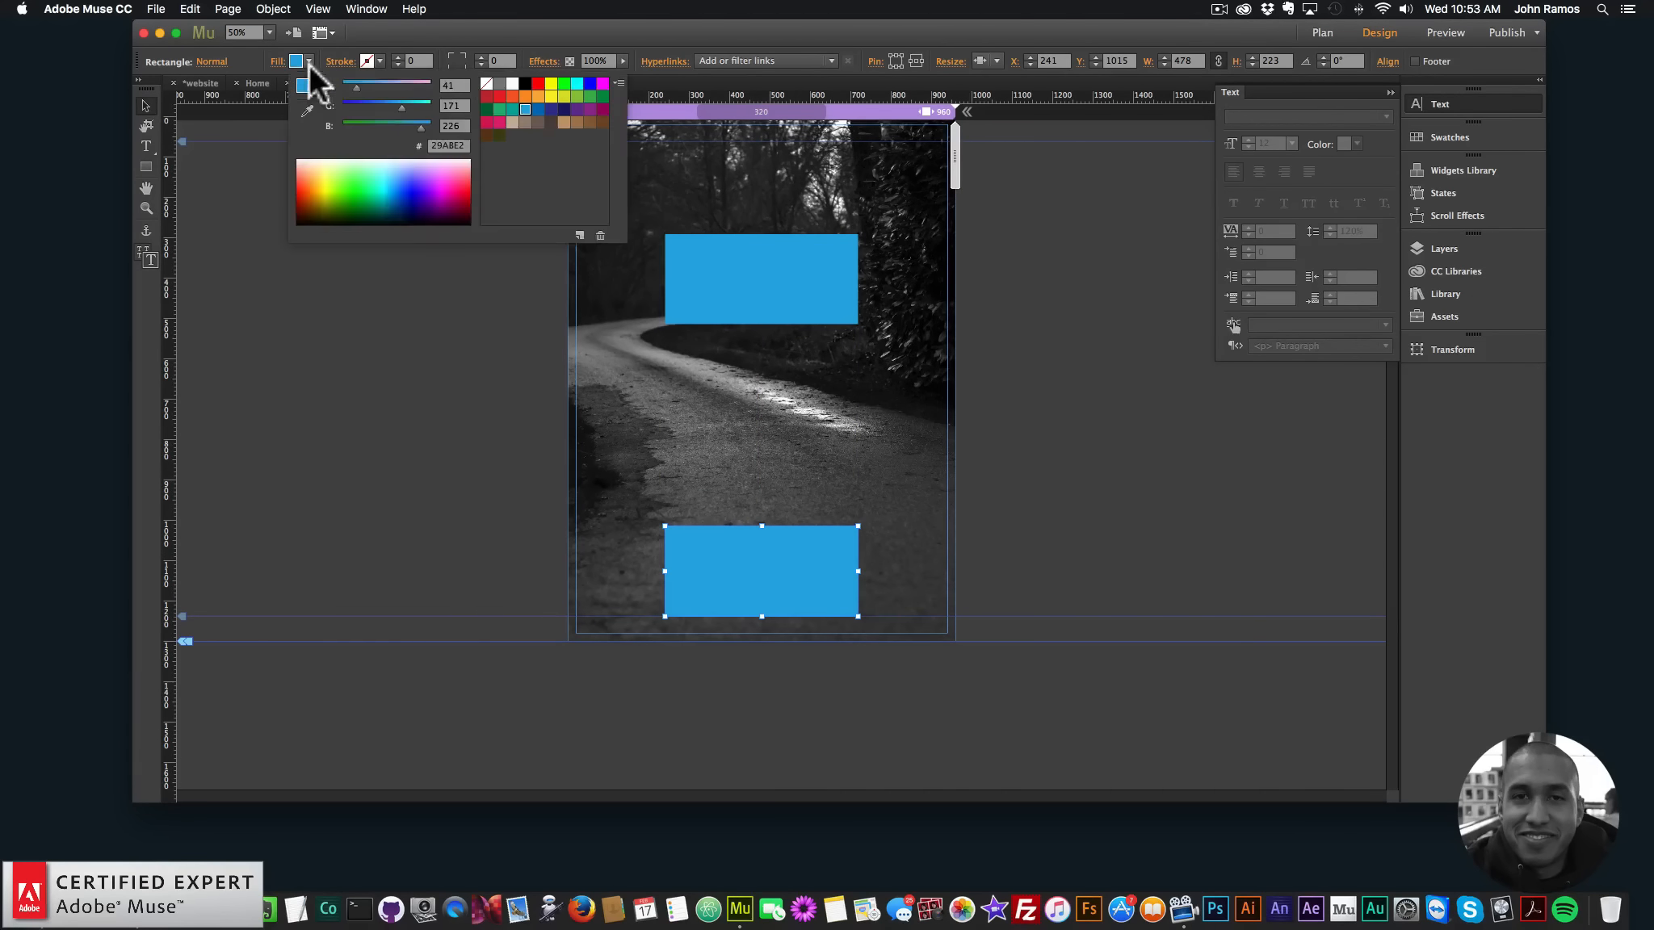
{"action": "left_click", "coordinate": [525, 96]}
{"action": "left_click", "coordinate": [476, 411]}
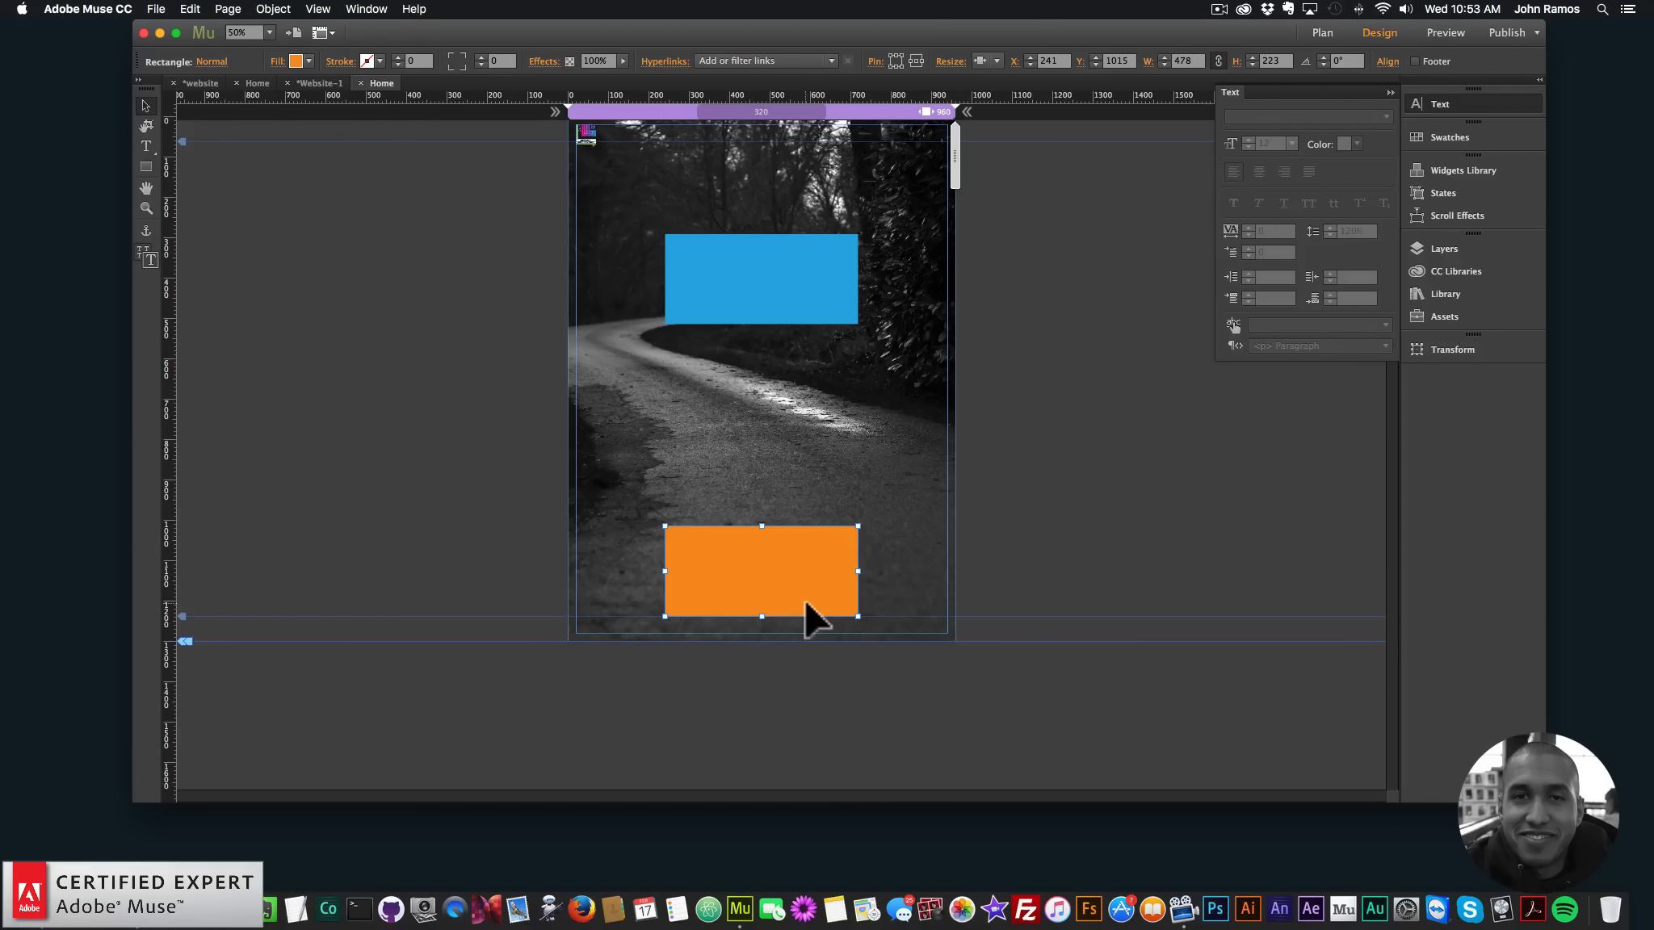
Duplicate the orange rectangle and space the three rectangles evenly down the page, with the lowest at about Y 1529
{"action": "key", "text": "super+v"}
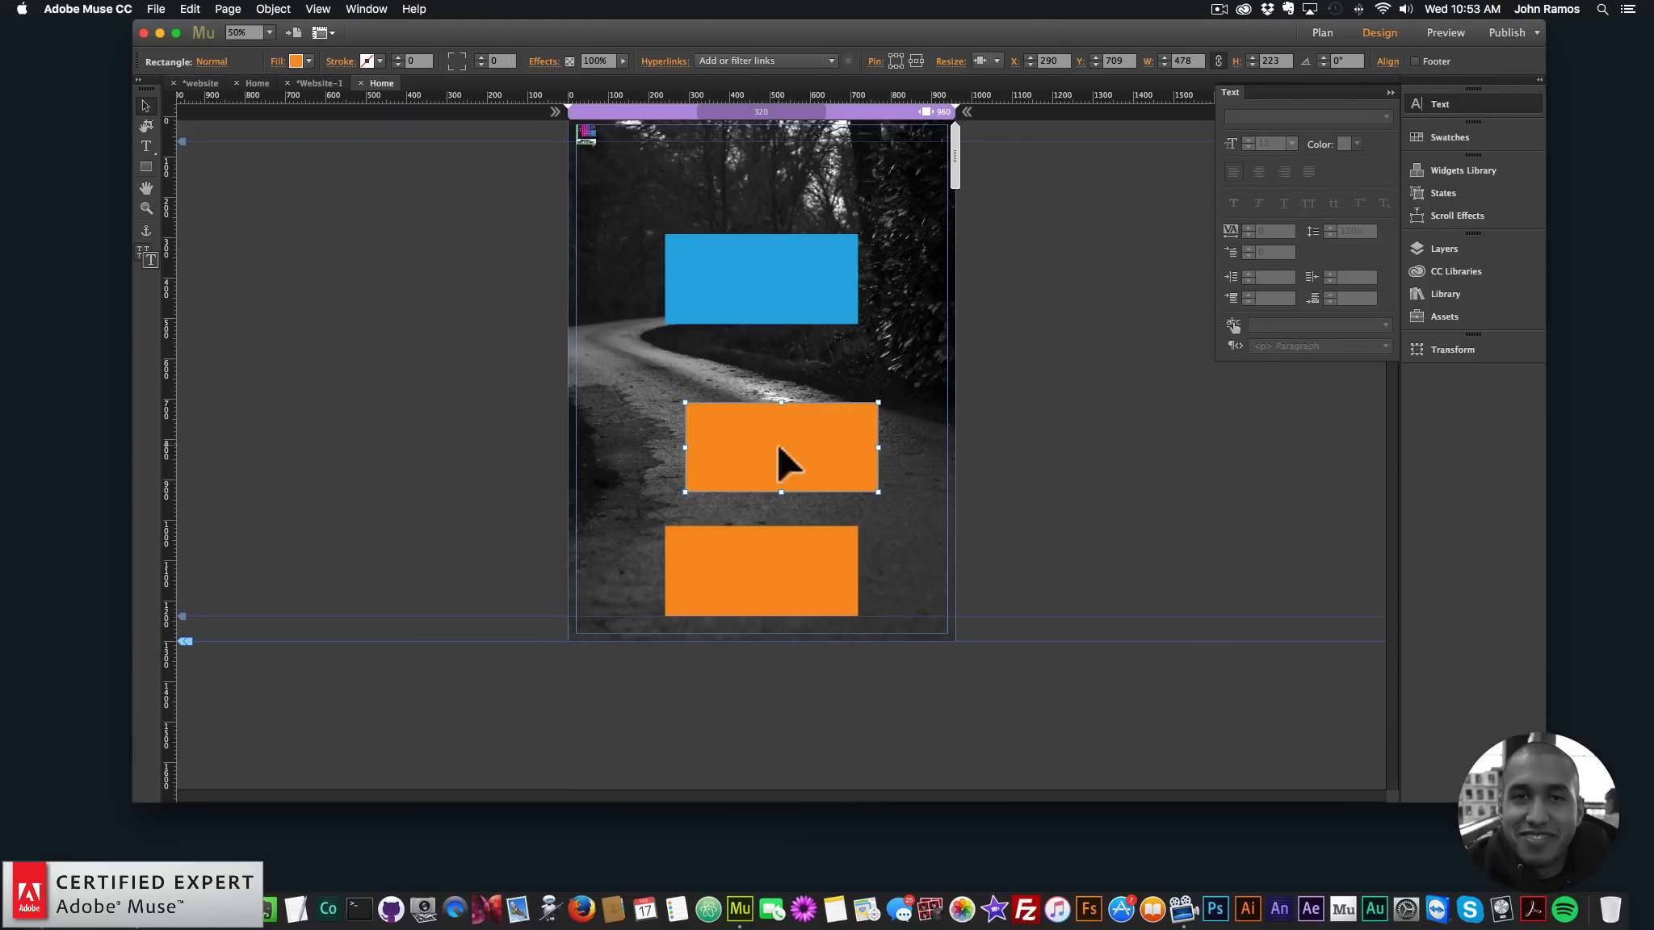
{"action": "left_click_drag", "start_coordinate": [774, 567], "coordinate": [786, 676]}
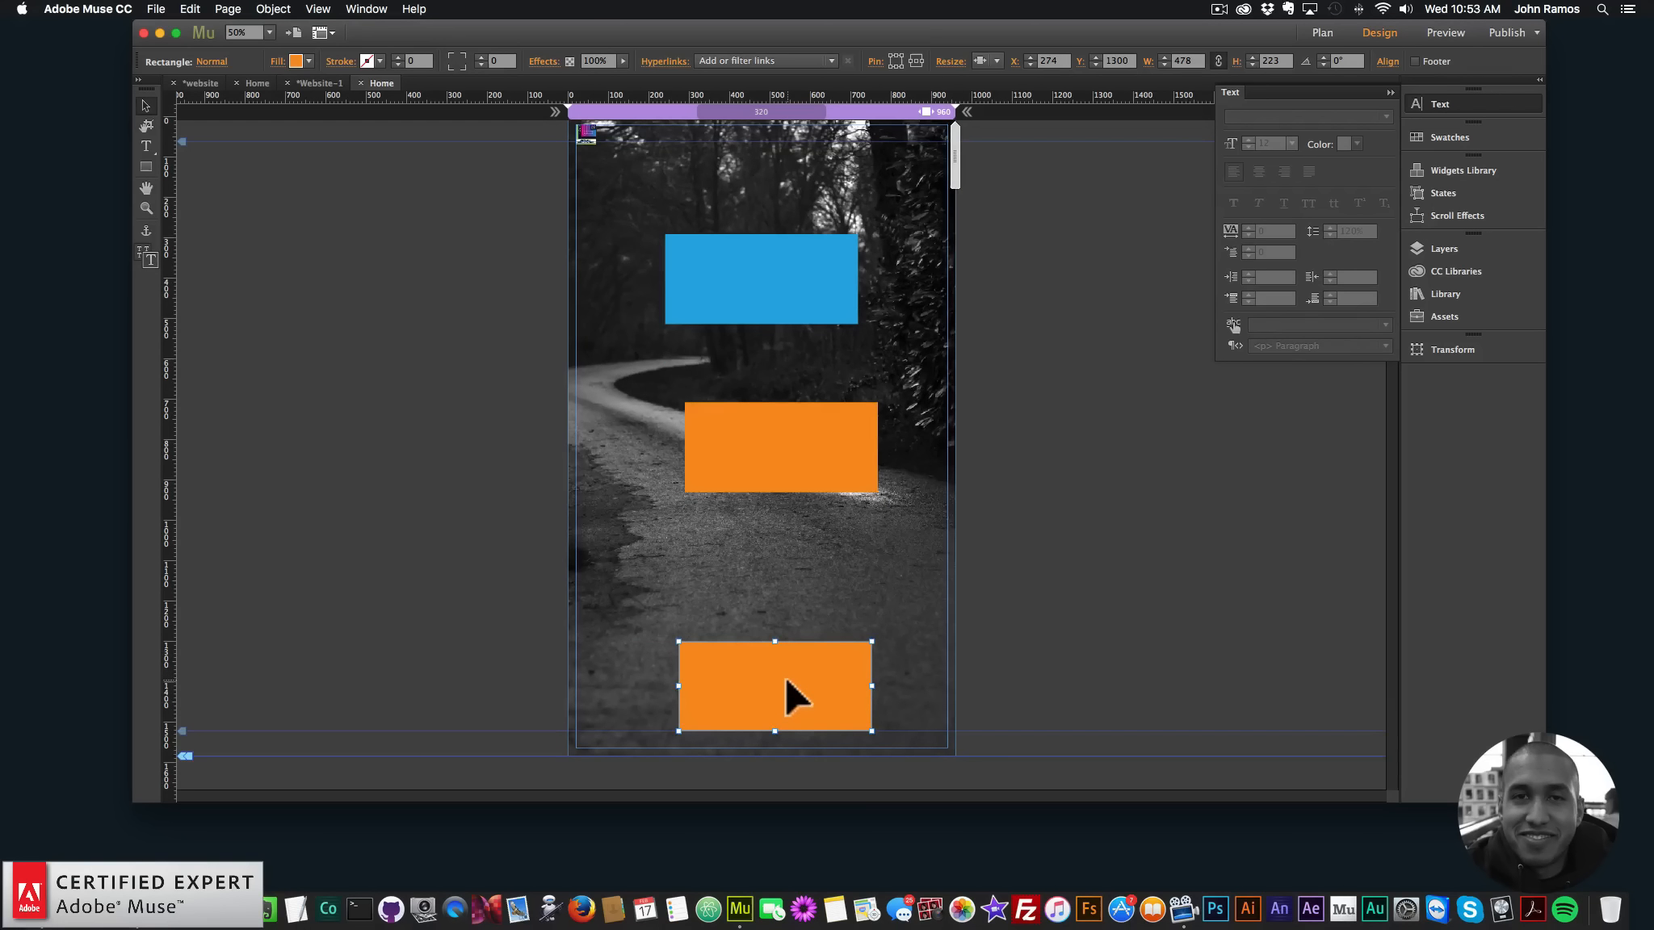
{"action": "left_click_drag", "start_coordinate": [805, 451], "coordinate": [780, 509]}
{"action": "left_click_drag", "start_coordinate": [773, 650], "coordinate": [788, 750]}
{"action": "key", "text": "super+minus"}
{"action": "mouse_move", "coordinate": [665, 422]}
{"action": "left_mouse_down"}
{"action": "mouse_move", "coordinate": [668, 444]}
{"action": "mouse_move", "coordinate": [670, 425]}
{"action": "left_mouse_up"}
{"action": "left_click", "coordinate": [805, 364]}
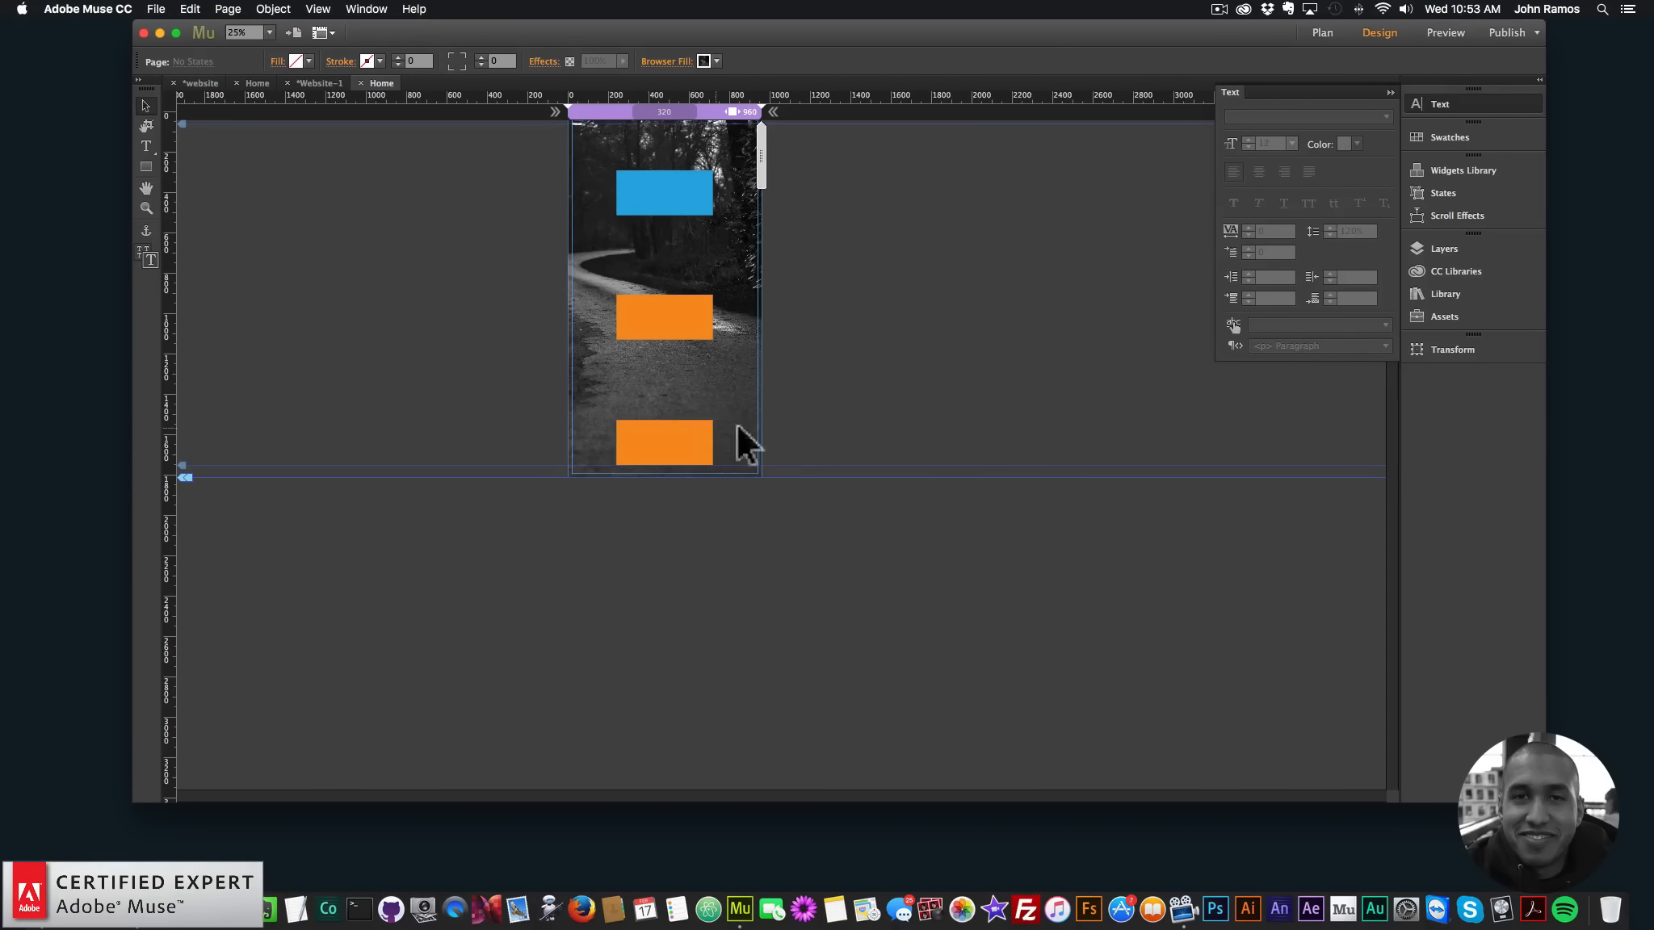
Copy all three rectangles and place the pasted set below the originals, starting at about X 241, Y 2150
{"action": "left_click_drag", "start_coordinate": [781, 440], "coordinate": [620, 179]}
{"action": "key", "text": "super+c"}
{"action": "key", "text": "super+v"}
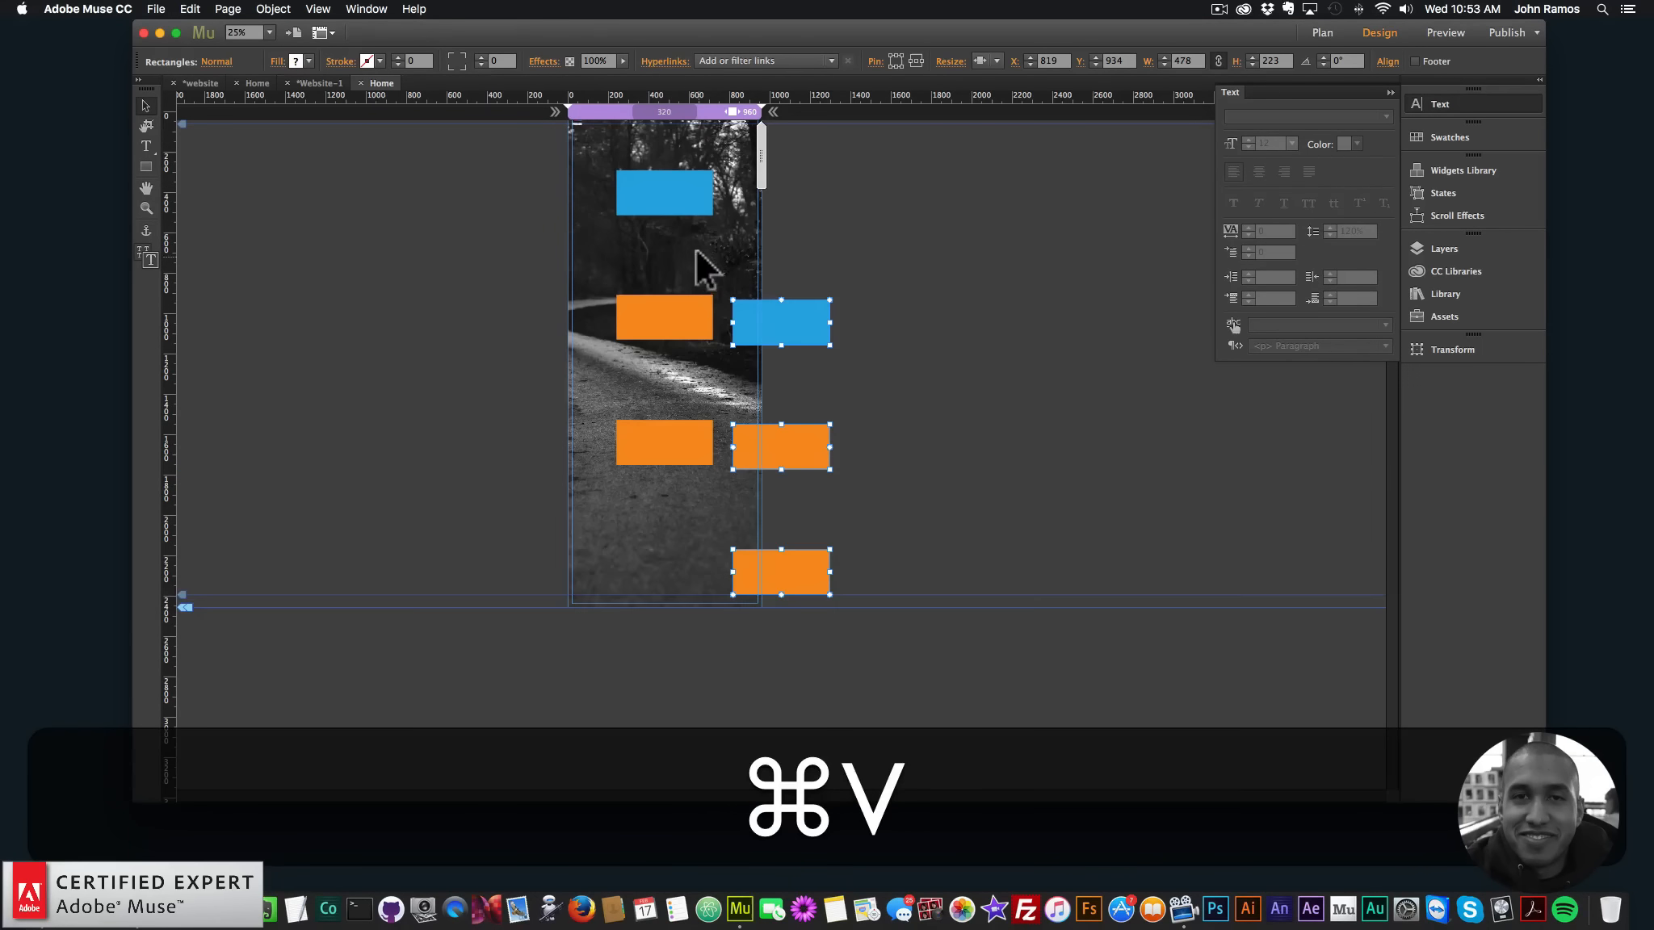
{"action": "left_click_drag", "start_coordinate": [775, 323], "coordinate": [654, 558]}
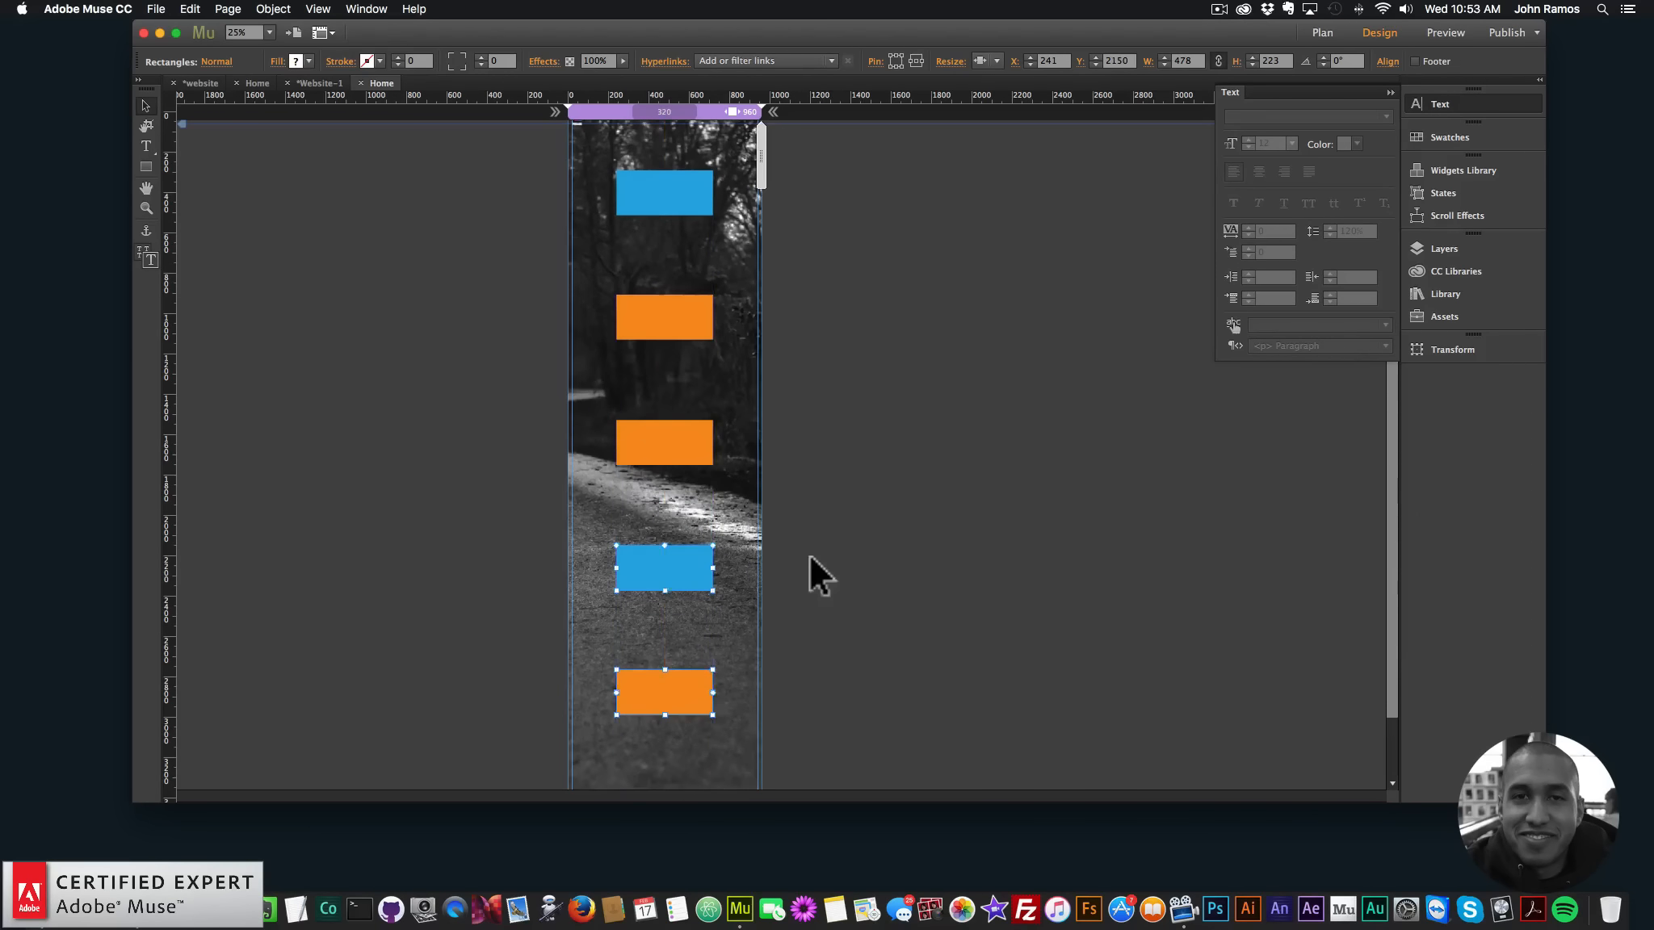
Delete the sixth rectangle at the bottom of the page
{"action": "left_click", "coordinate": [810, 557]}
{"action": "left_click", "coordinate": [670, 688]}
{"action": "scroll", "coordinate": [793, 643], "scroll_direction": "down", "scroll_amount": 2}
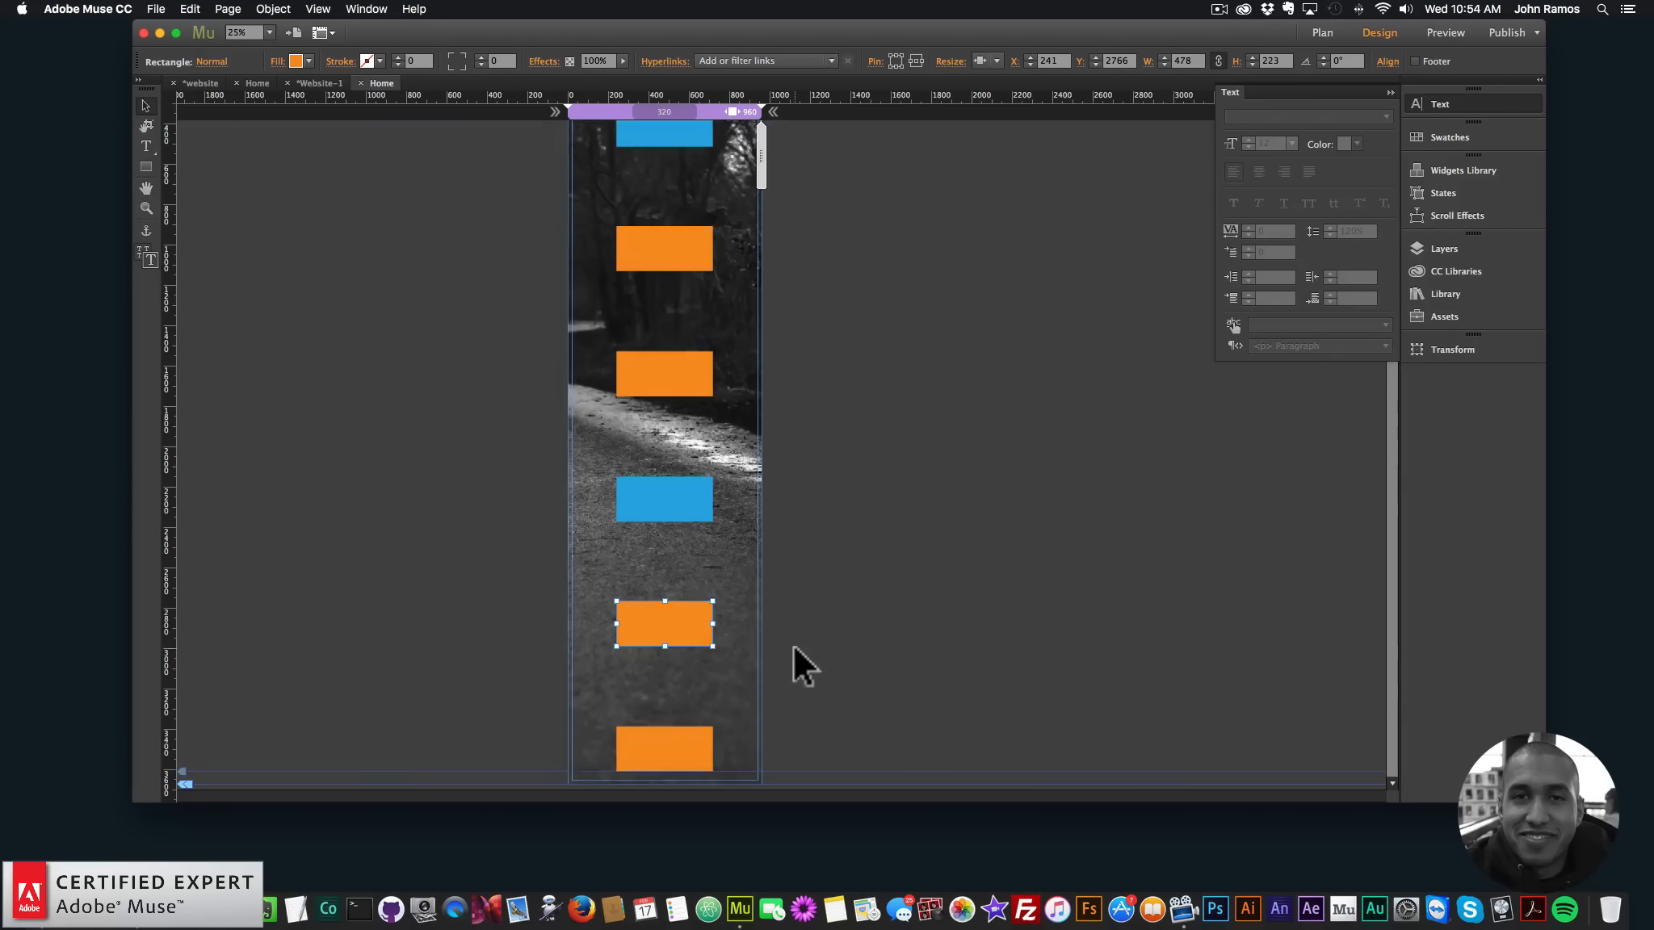
{"action": "left_click", "coordinate": [678, 745]}
{"action": "key", "text": "BackSpace"}
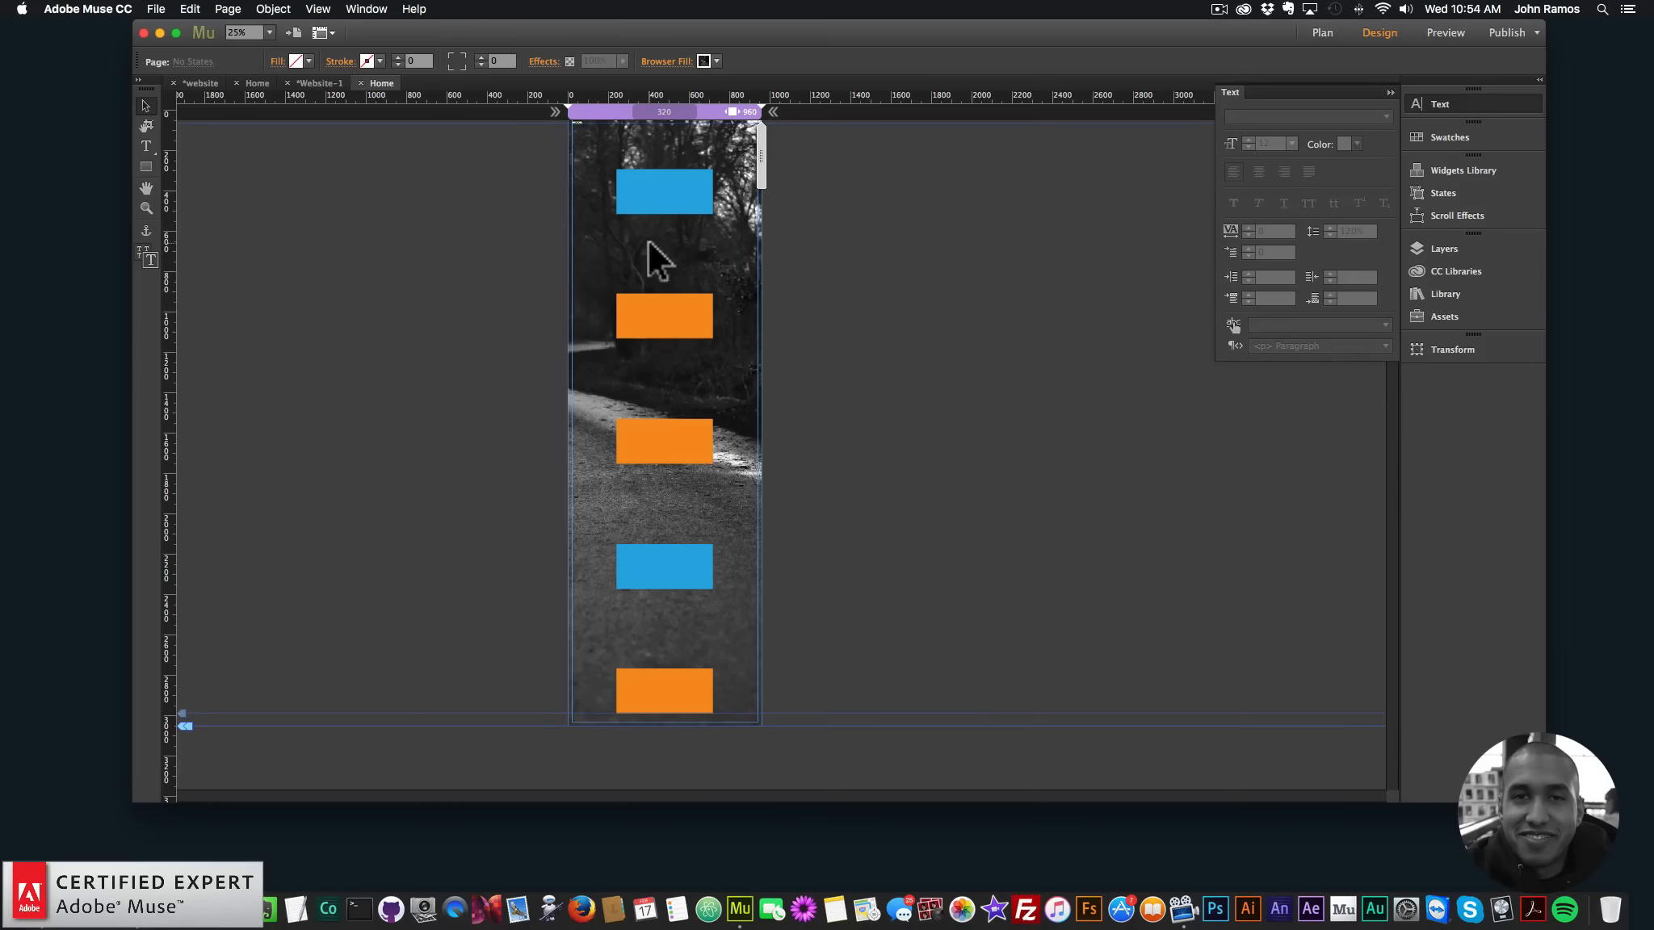
Change the fill of the third rectangle from the top to green
{"action": "left_click", "coordinate": [672, 324]}
{"action": "left_click", "coordinate": [685, 440]}
{"action": "left_click", "coordinate": [316, 63]}
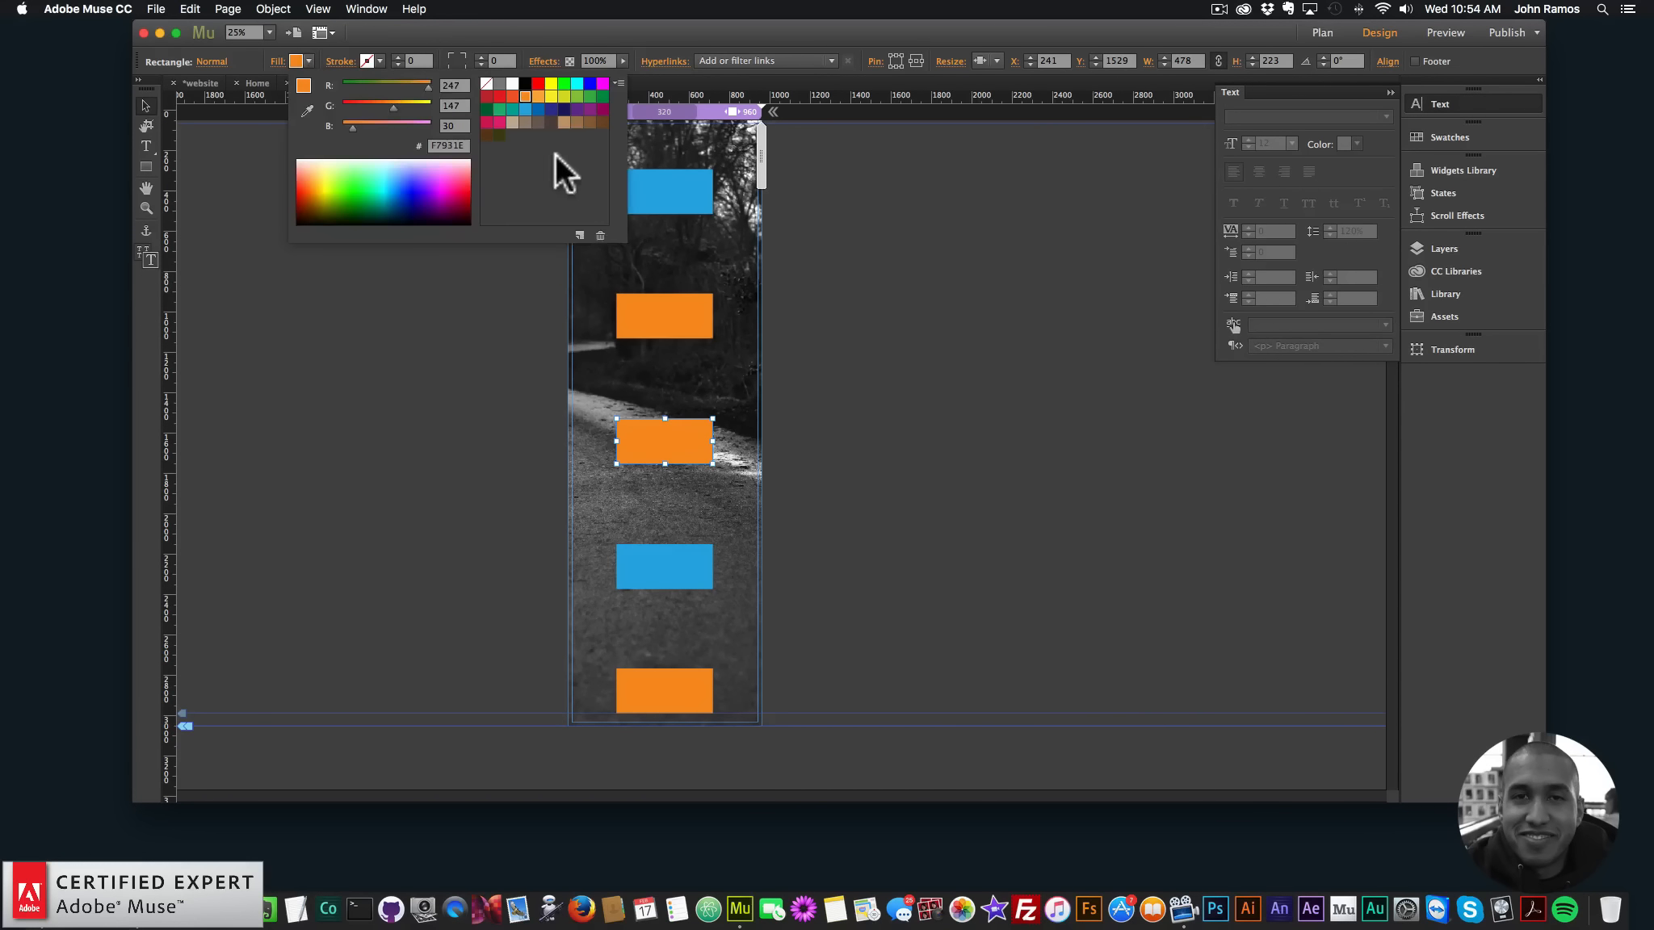
{"action": "left_click", "coordinate": [553, 110]}
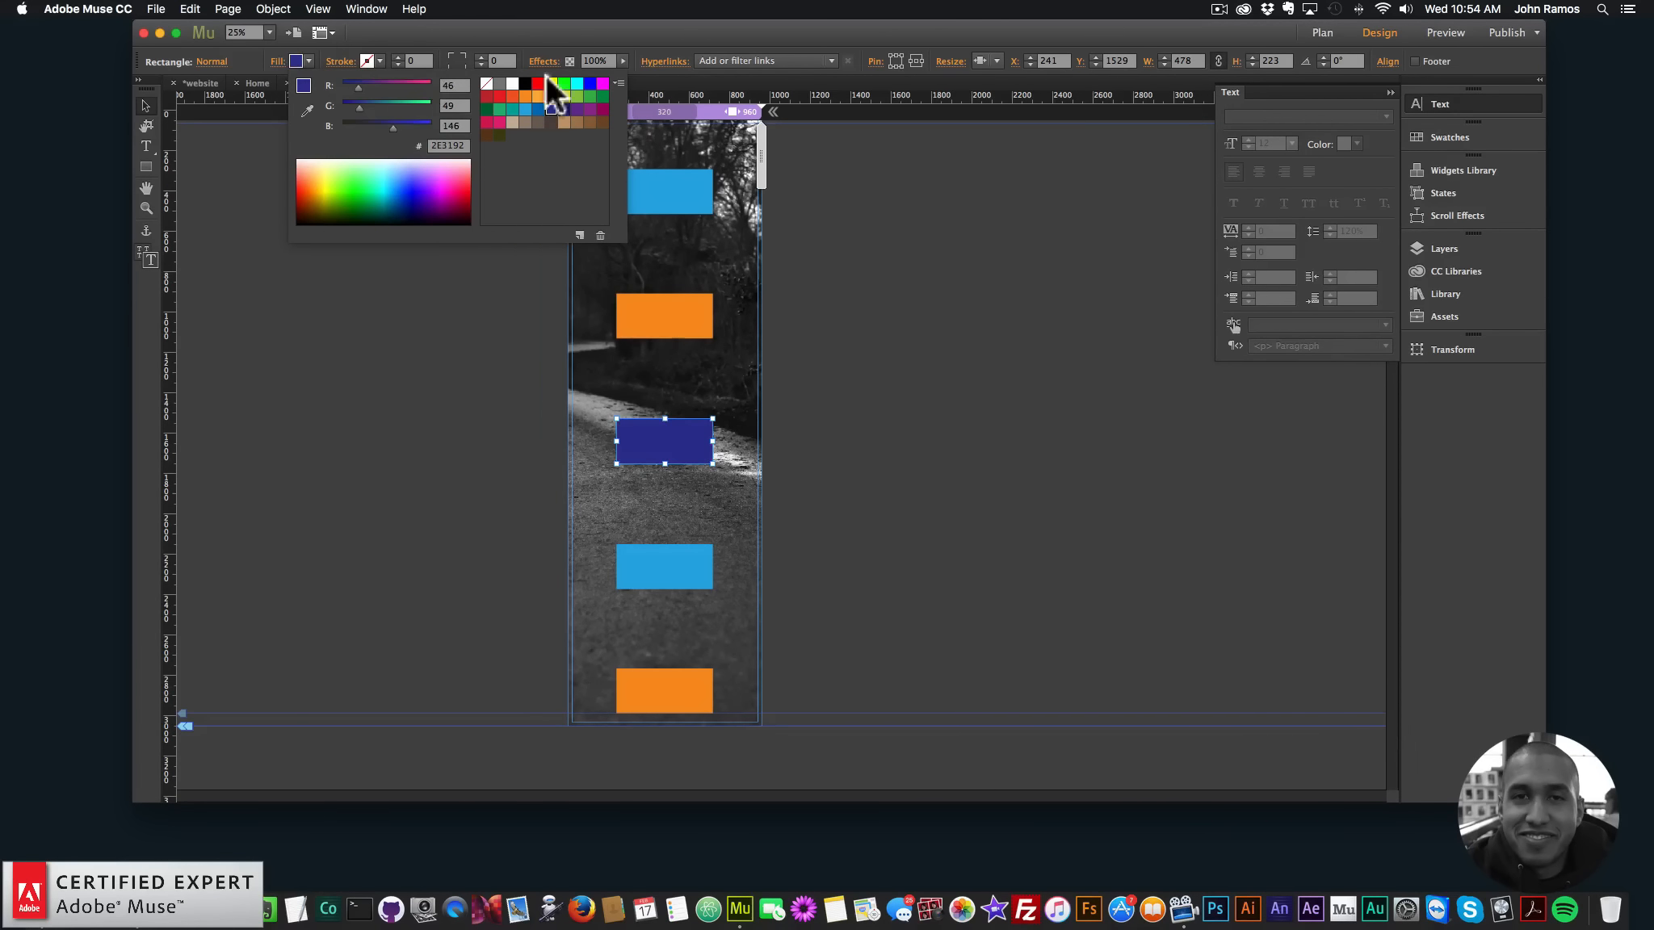
{"action": "left_click", "coordinate": [572, 93]}
Change the fill of the fourth rectangle to pink
{"action": "left_click", "coordinate": [677, 557]}
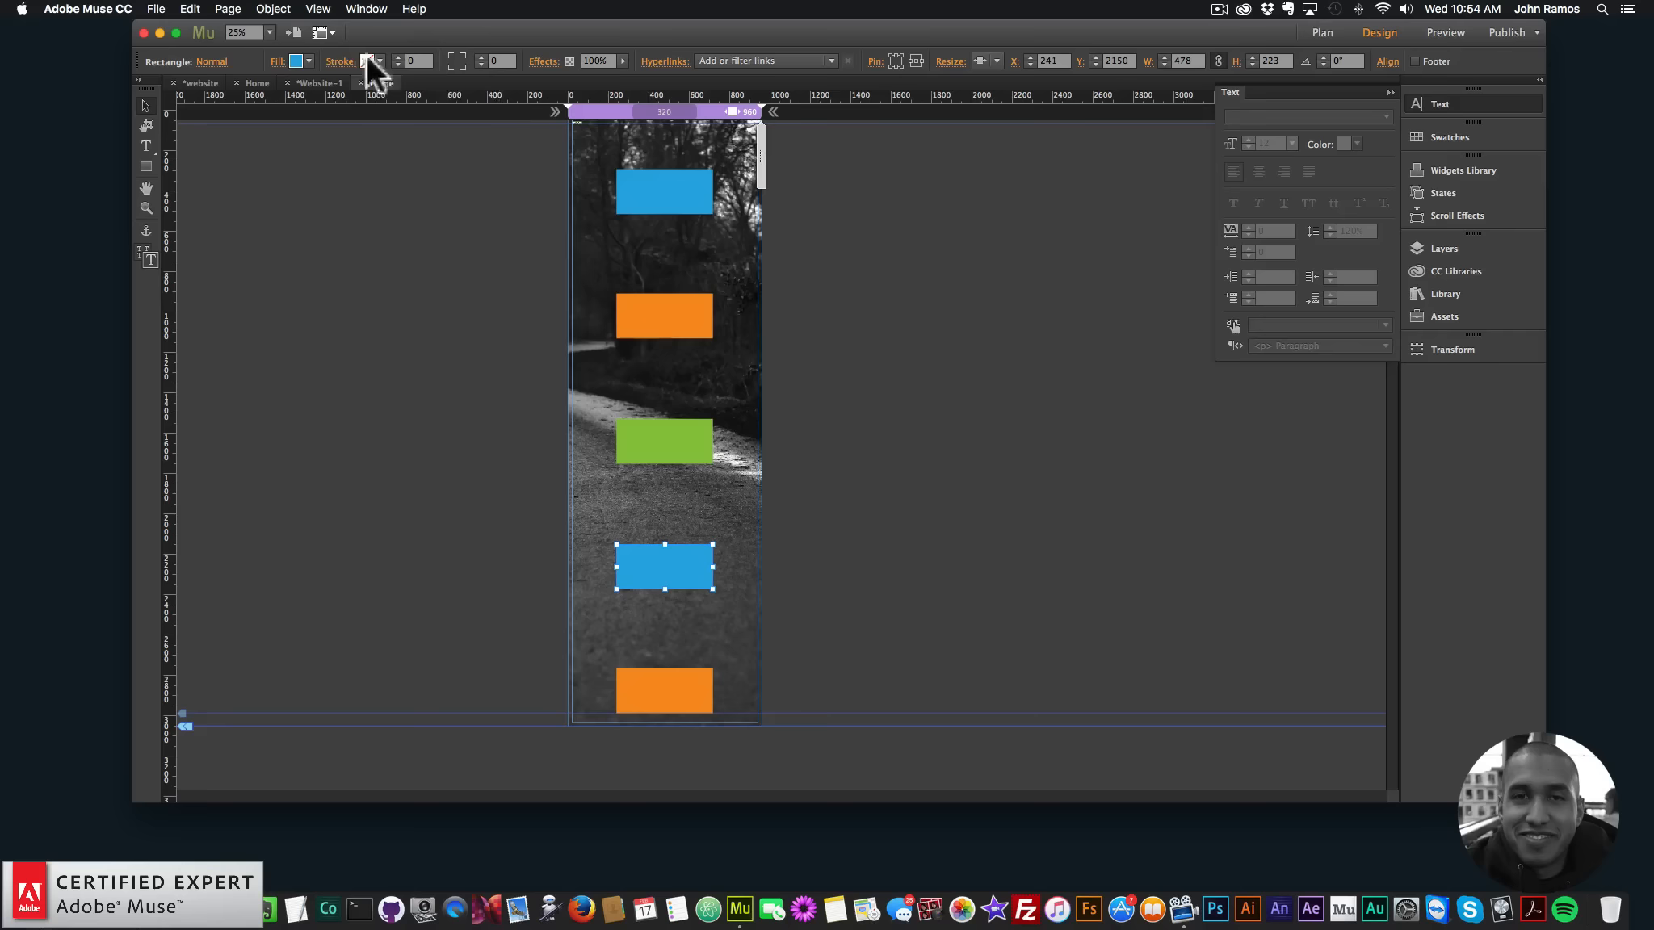
{"action": "left_click", "coordinate": [308, 61]}
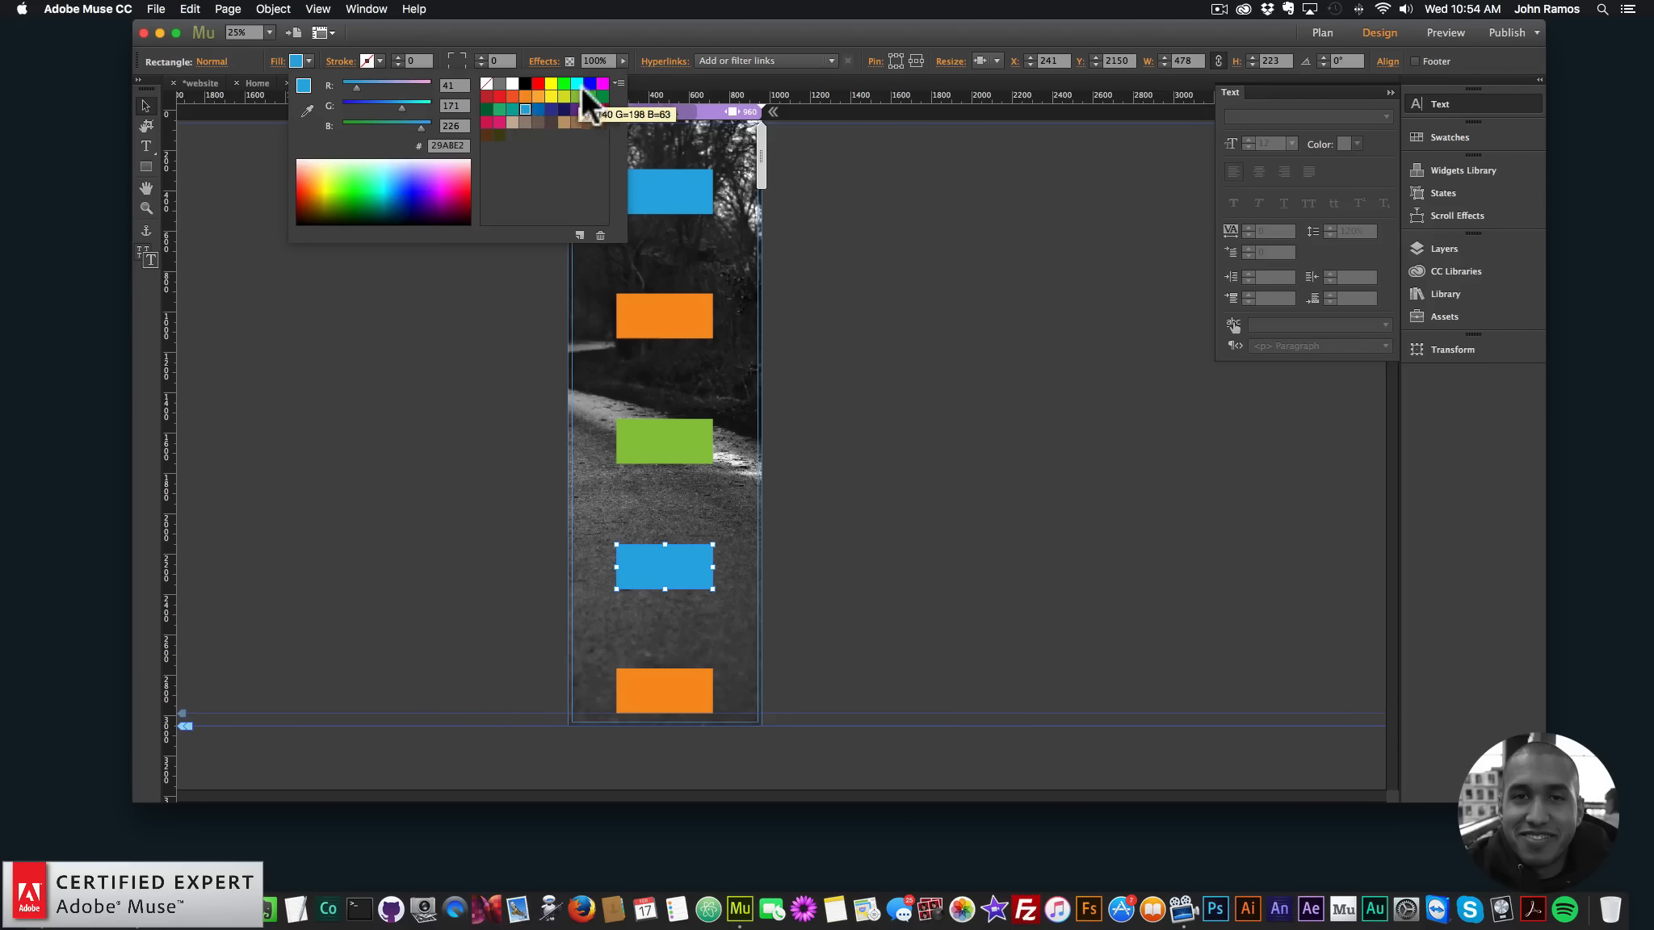
{"action": "left_click", "coordinate": [500, 119]}
Change the fill of the fifth rectangle to beige and deselect it
{"action": "left_click", "coordinate": [674, 696]}
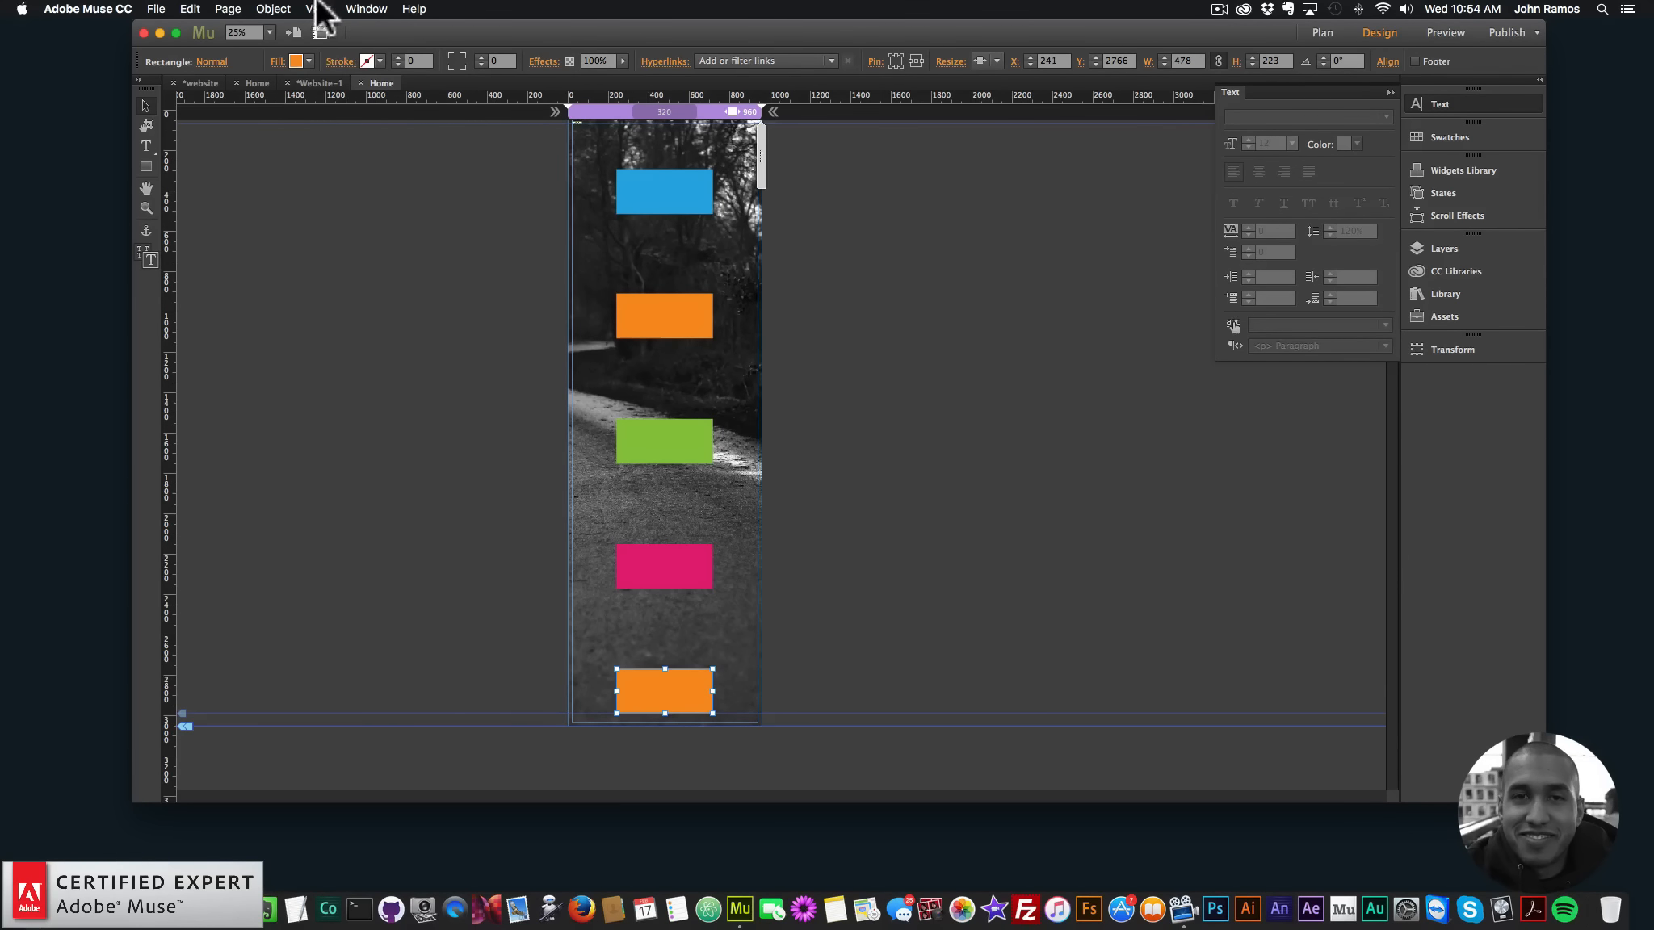
{"action": "left_click", "coordinate": [309, 62]}
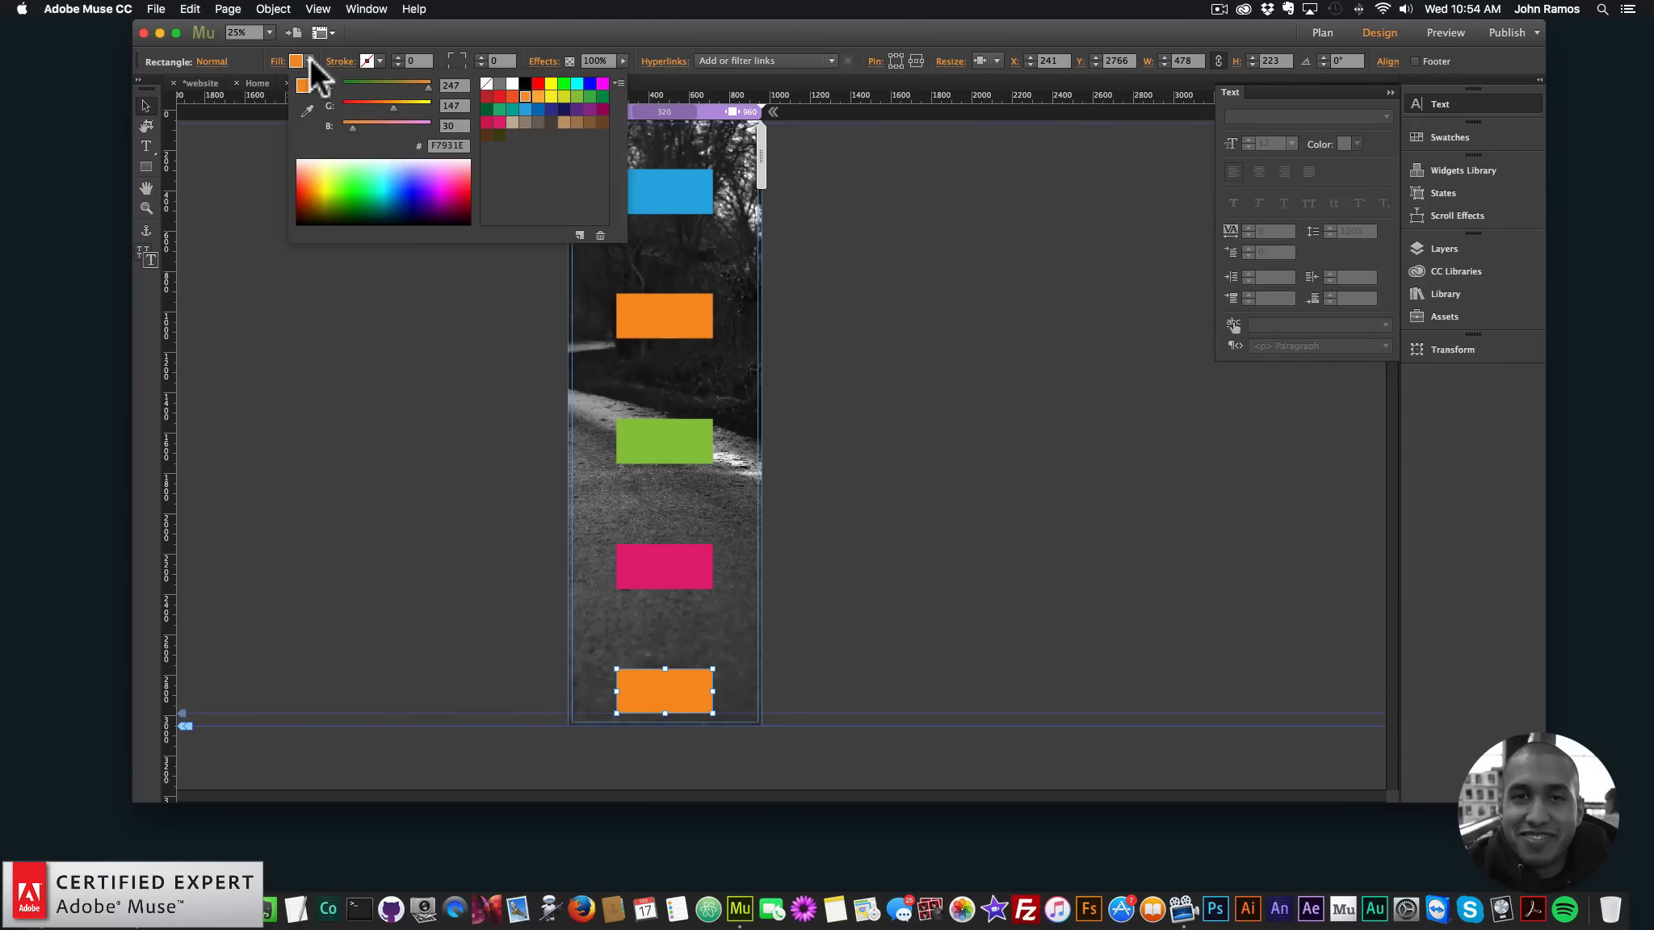
{"action": "left_click", "coordinate": [589, 108]}
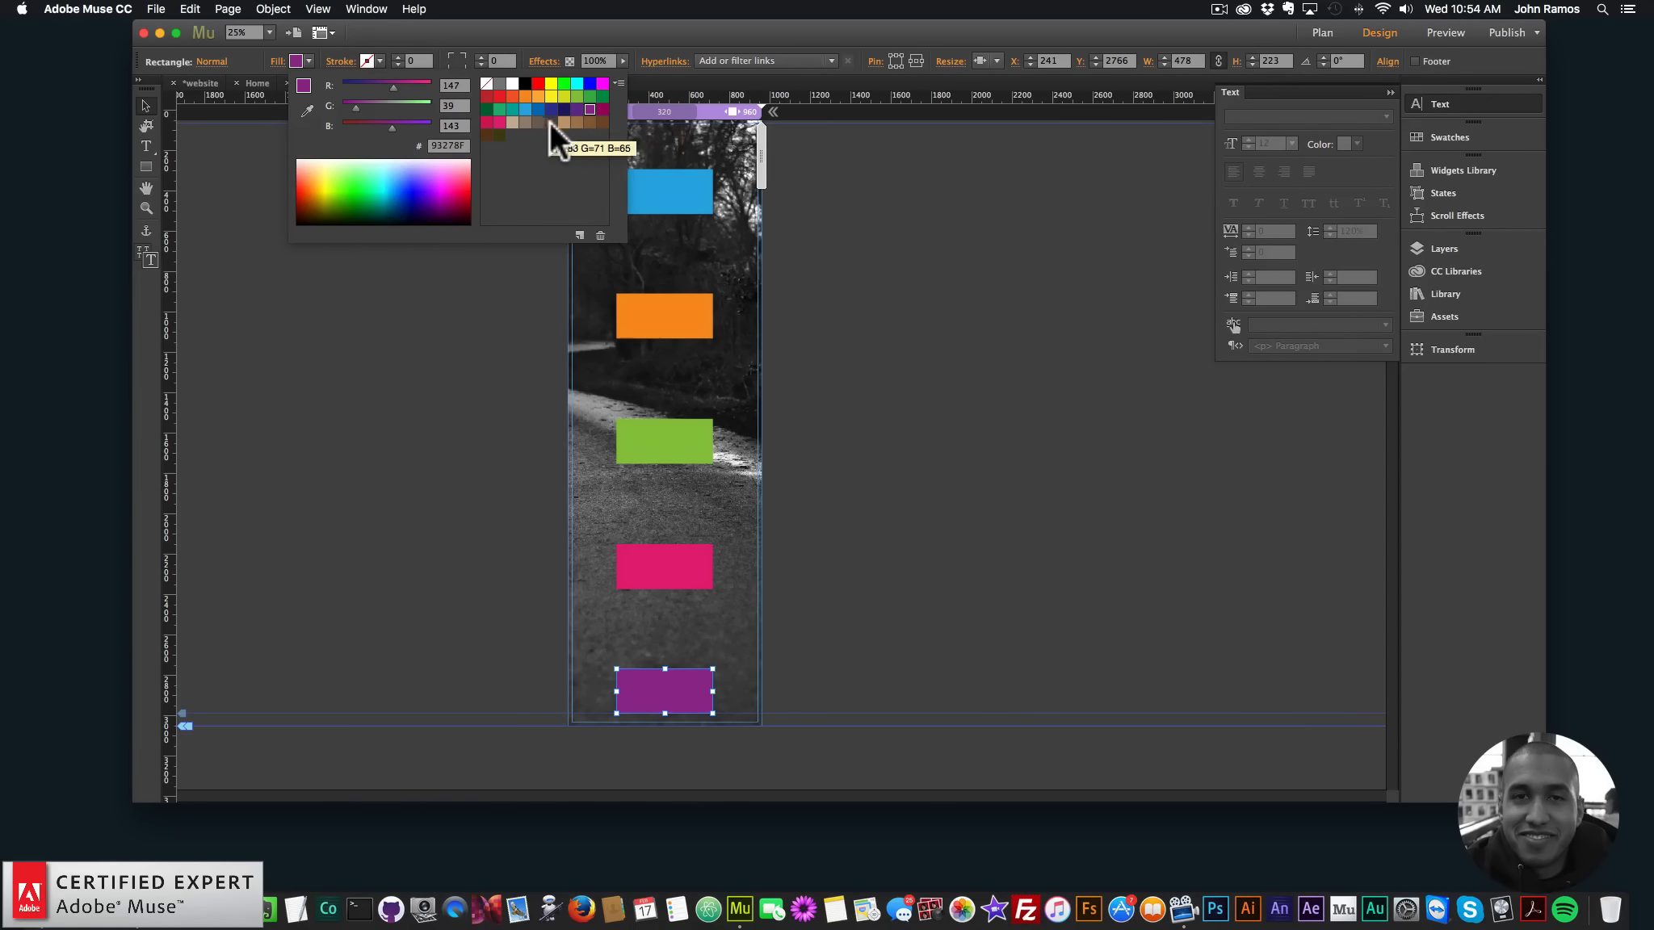
{"action": "left_click", "coordinate": [510, 121]}
{"action": "left_click", "coordinate": [913, 351]}
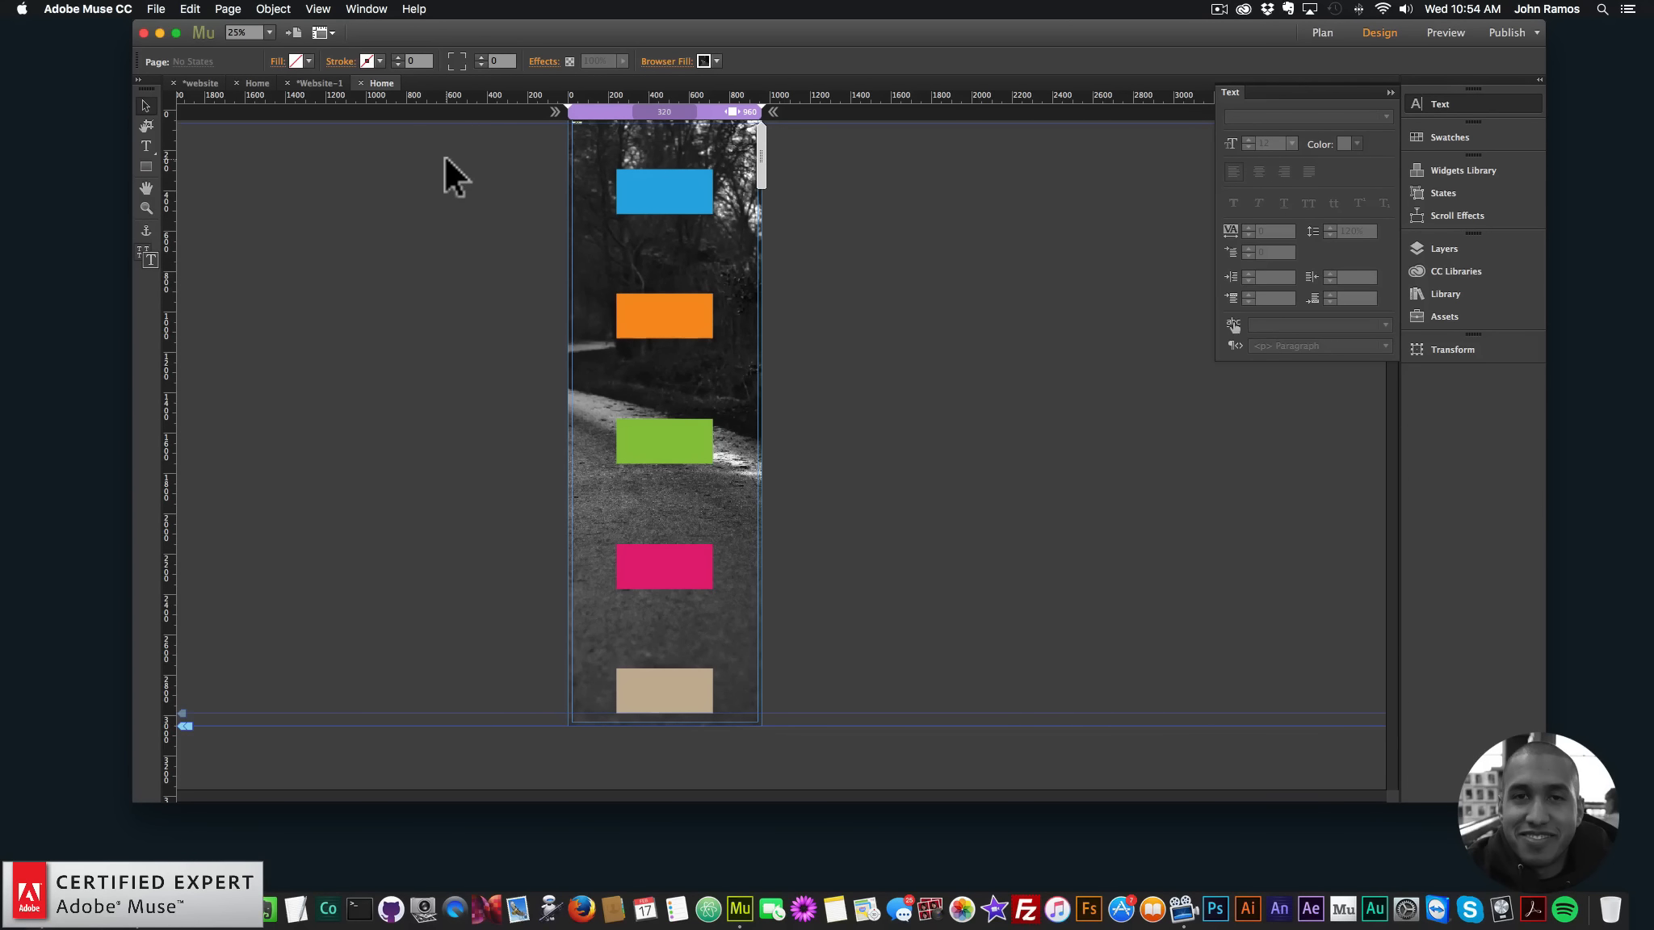
{"action": "left_click", "coordinate": [147, 231]}
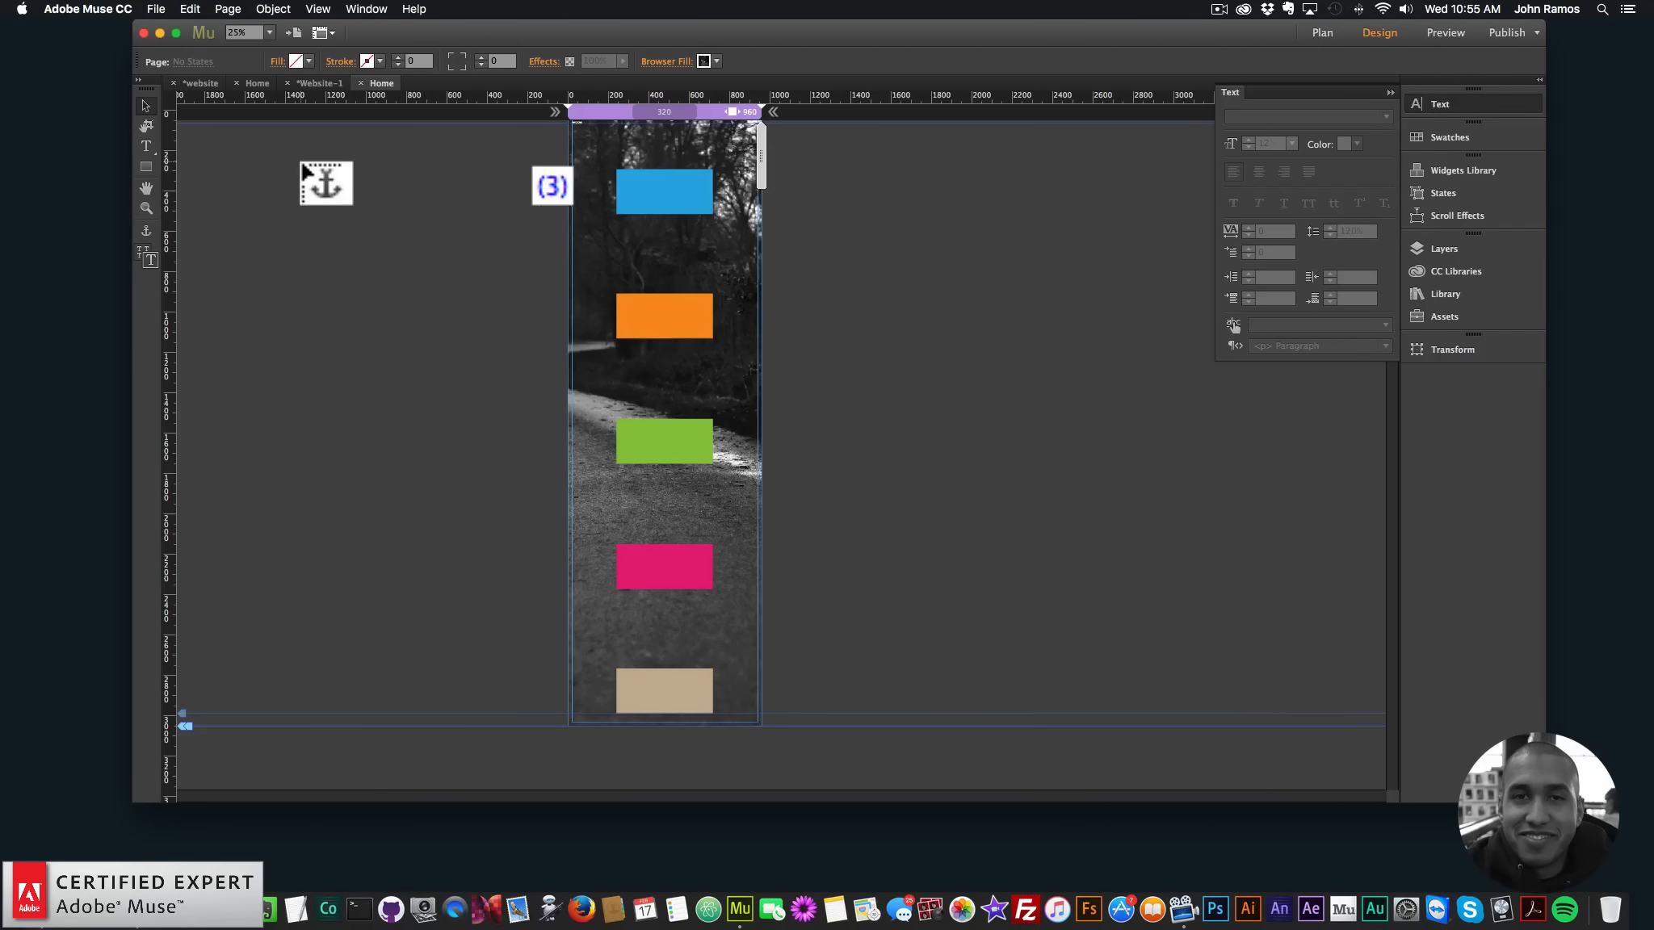
{"action": "key", "text": "super+z"}
{"action": "key", "text": "super+z"}
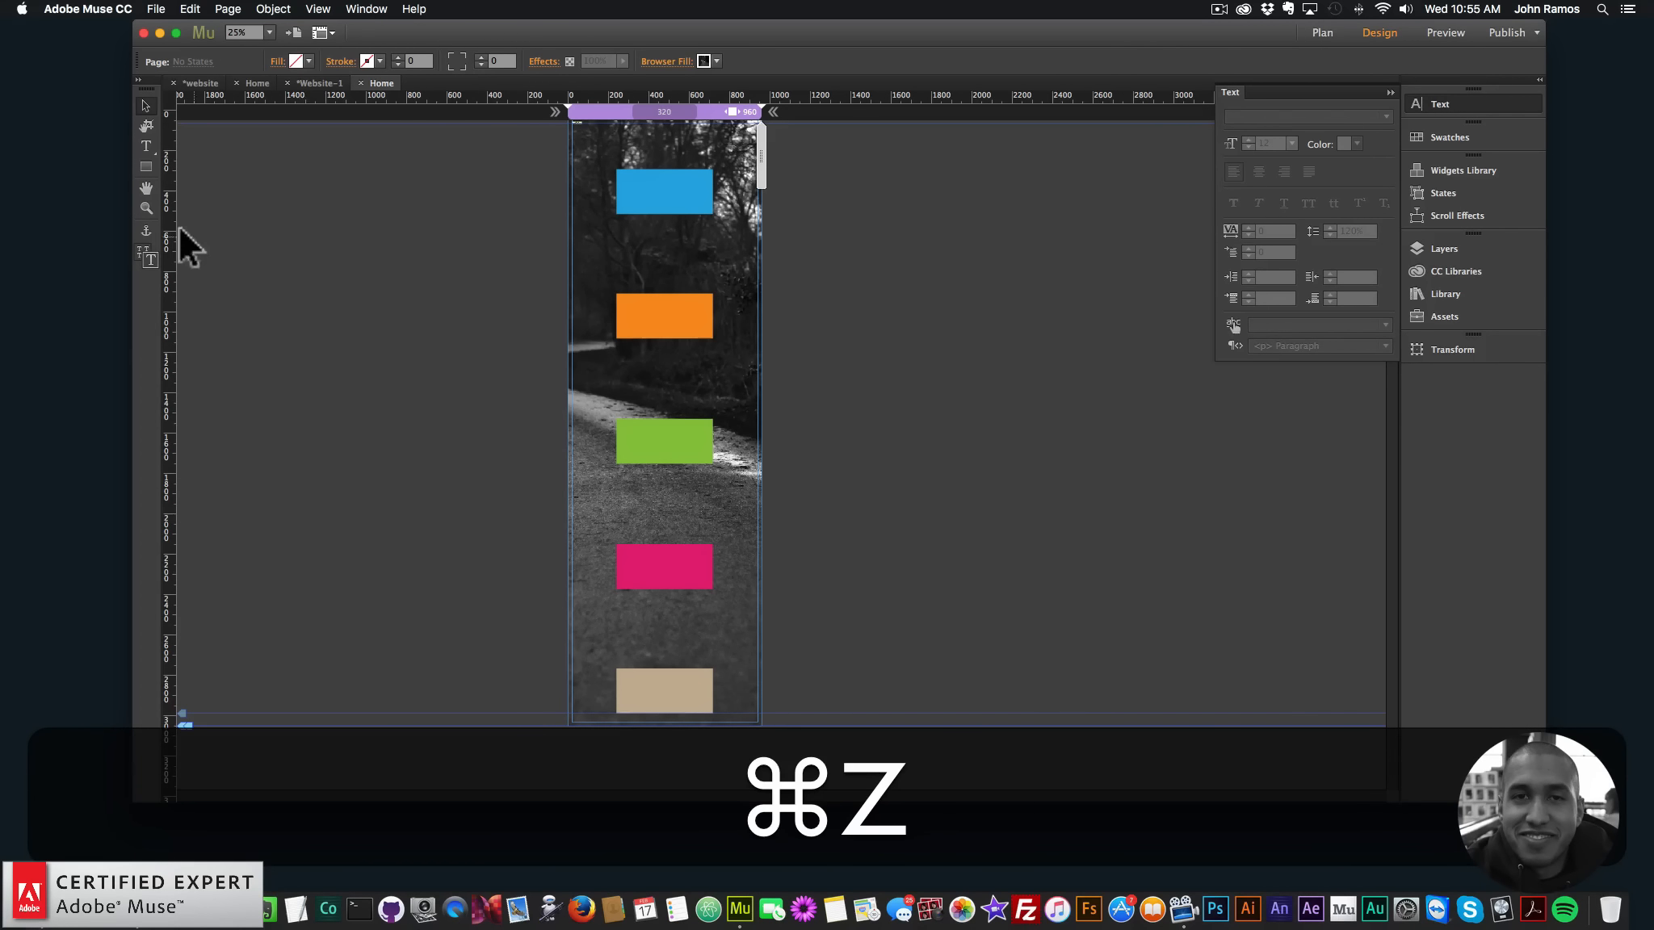
Place an anchor named anchor1 above the blue rectangle
{"action": "left_click", "coordinate": [144, 228]}
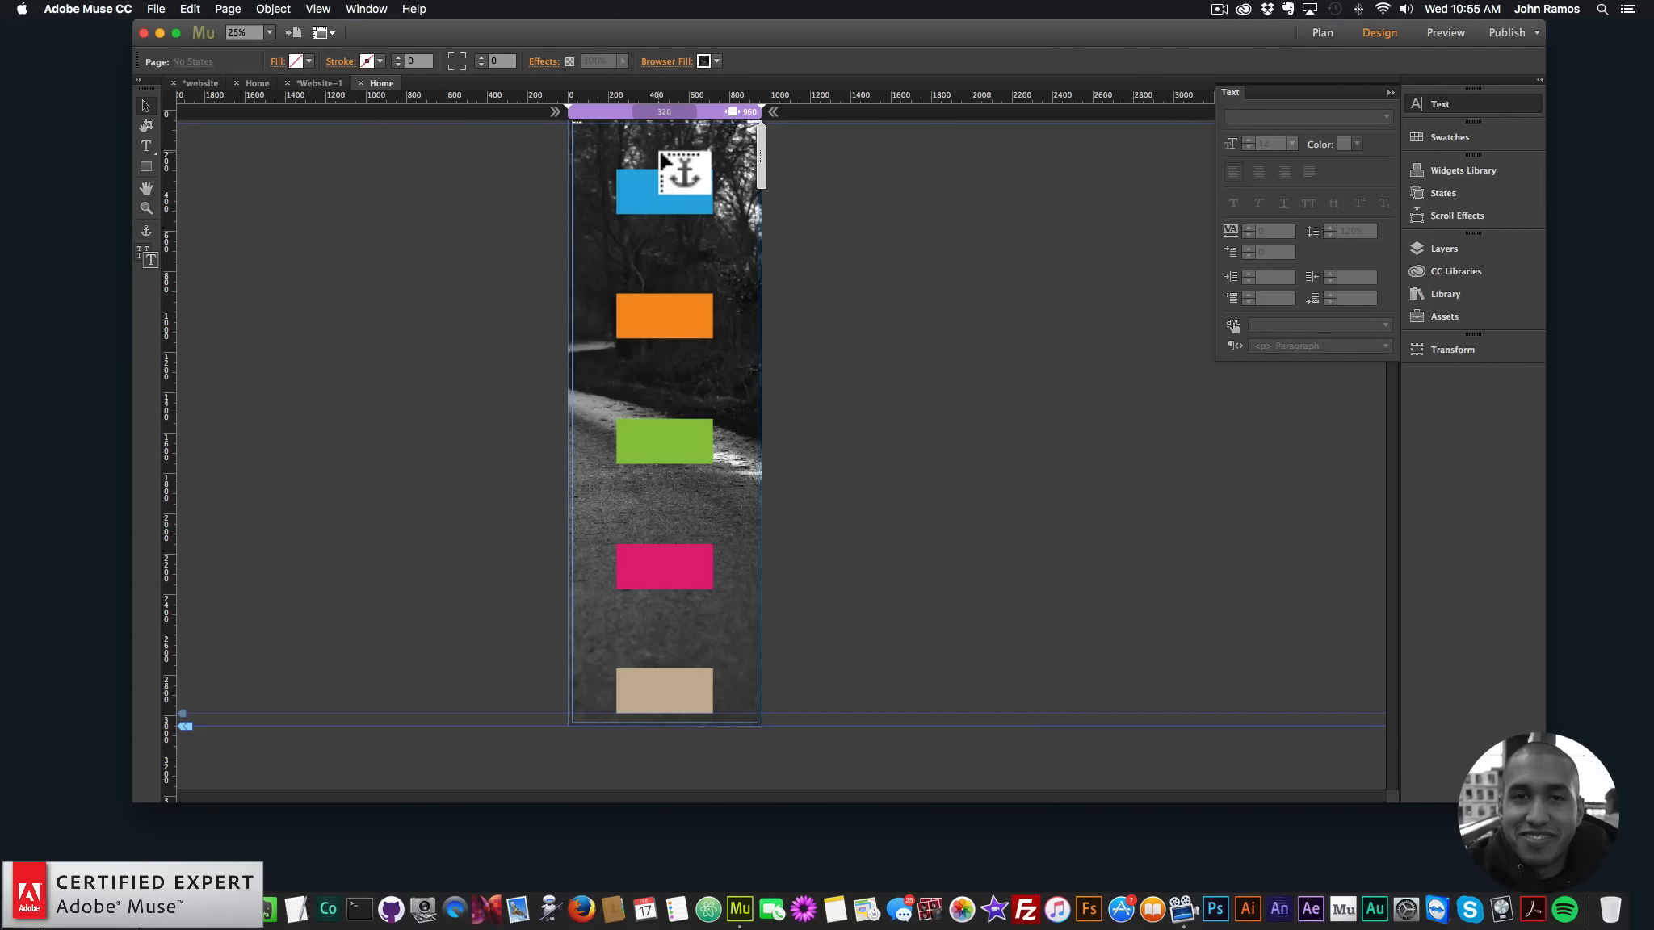
{"action": "left_click", "coordinate": [655, 148]}
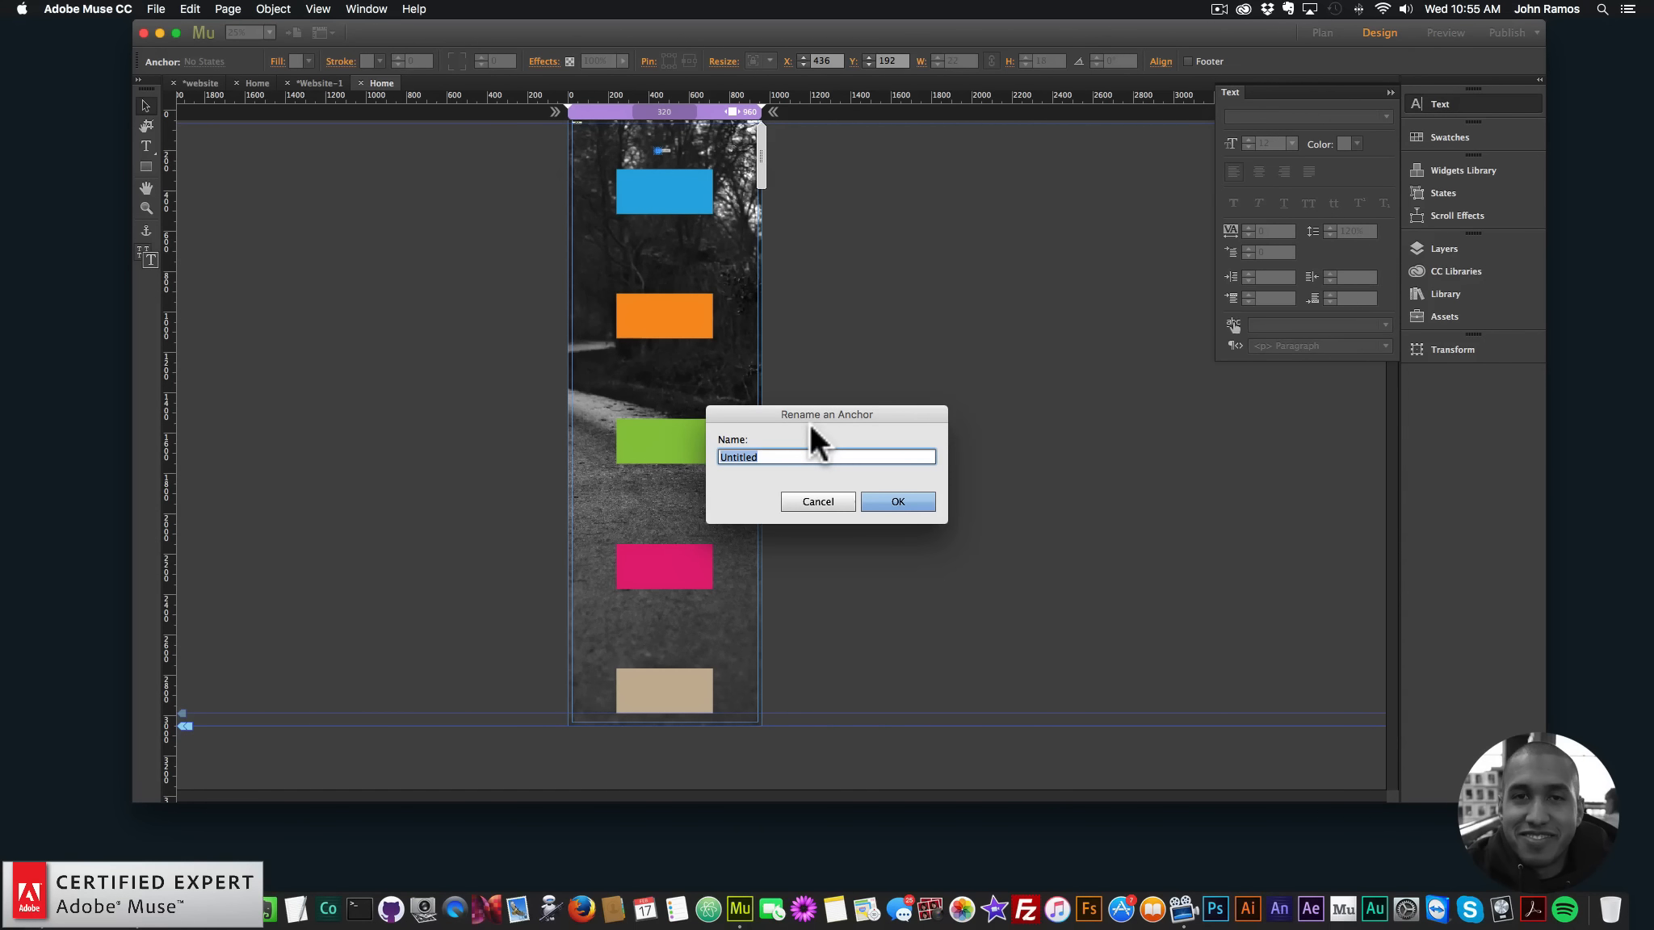
{"action": "type", "text": "control"}
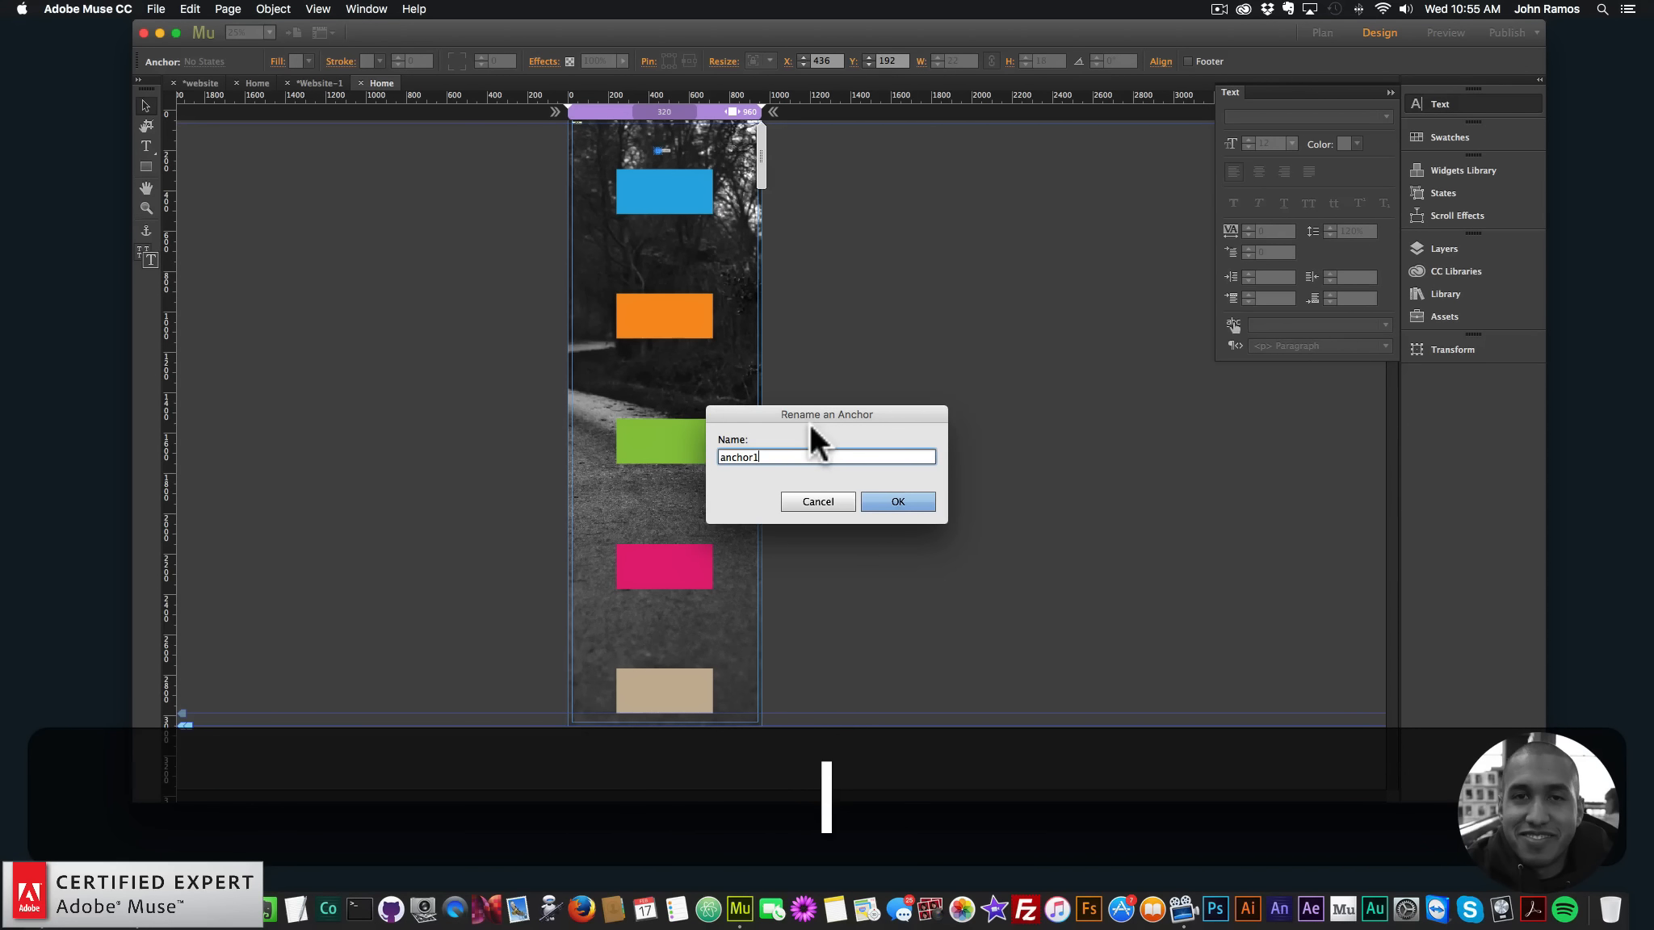
{"action": "key", "text": "Return"}
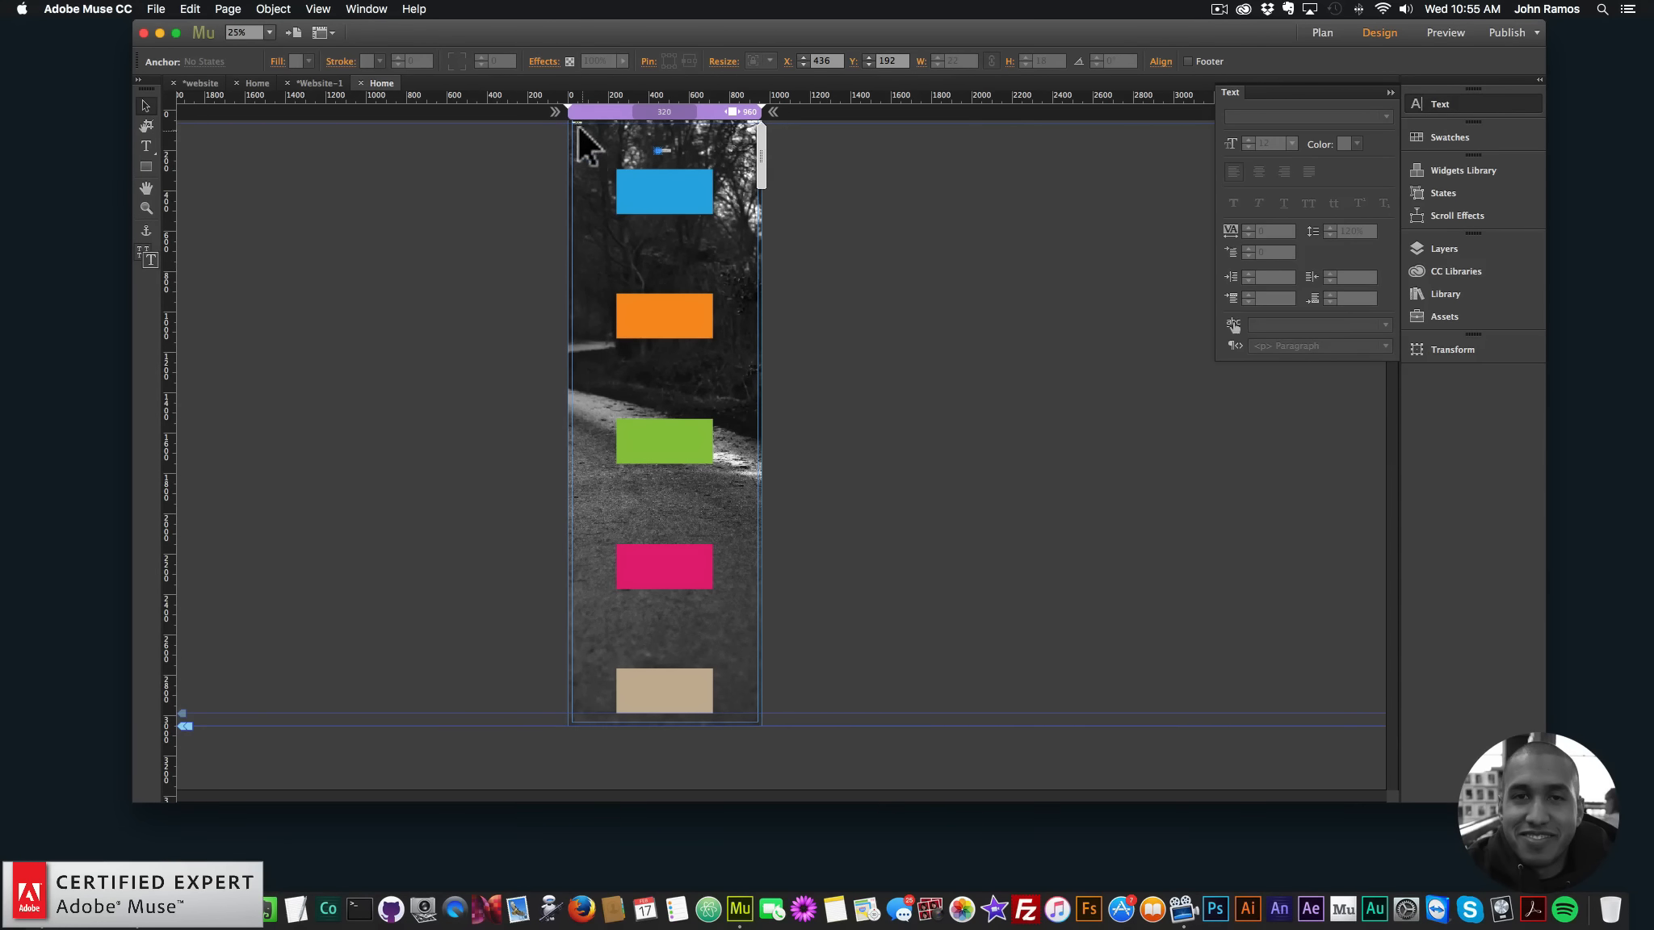
Open the Animated Border Menus widget's options and check the anchor names in its menu item URLs
{"action": "left_click", "coordinate": [578, 128]}
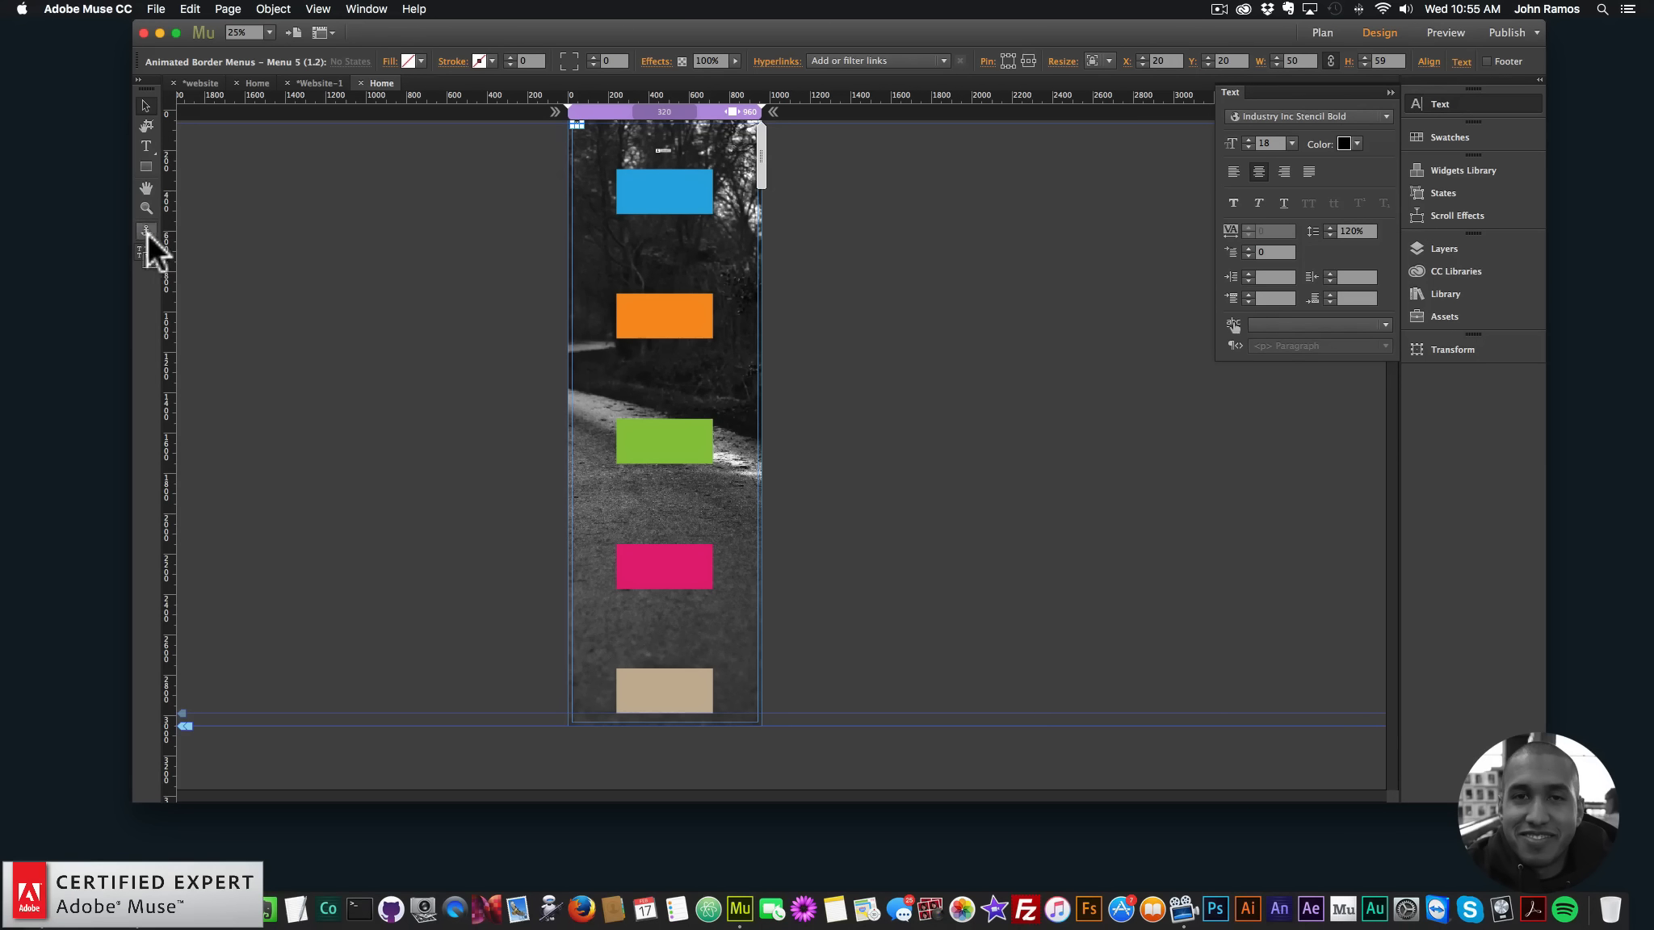
{"action": "left_click", "coordinate": [146, 208]}
{"action": "left_click", "coordinate": [600, 142]}
{"action": "left_click", "coordinate": [643, 164]}
{"action": "key", "text": "v"}
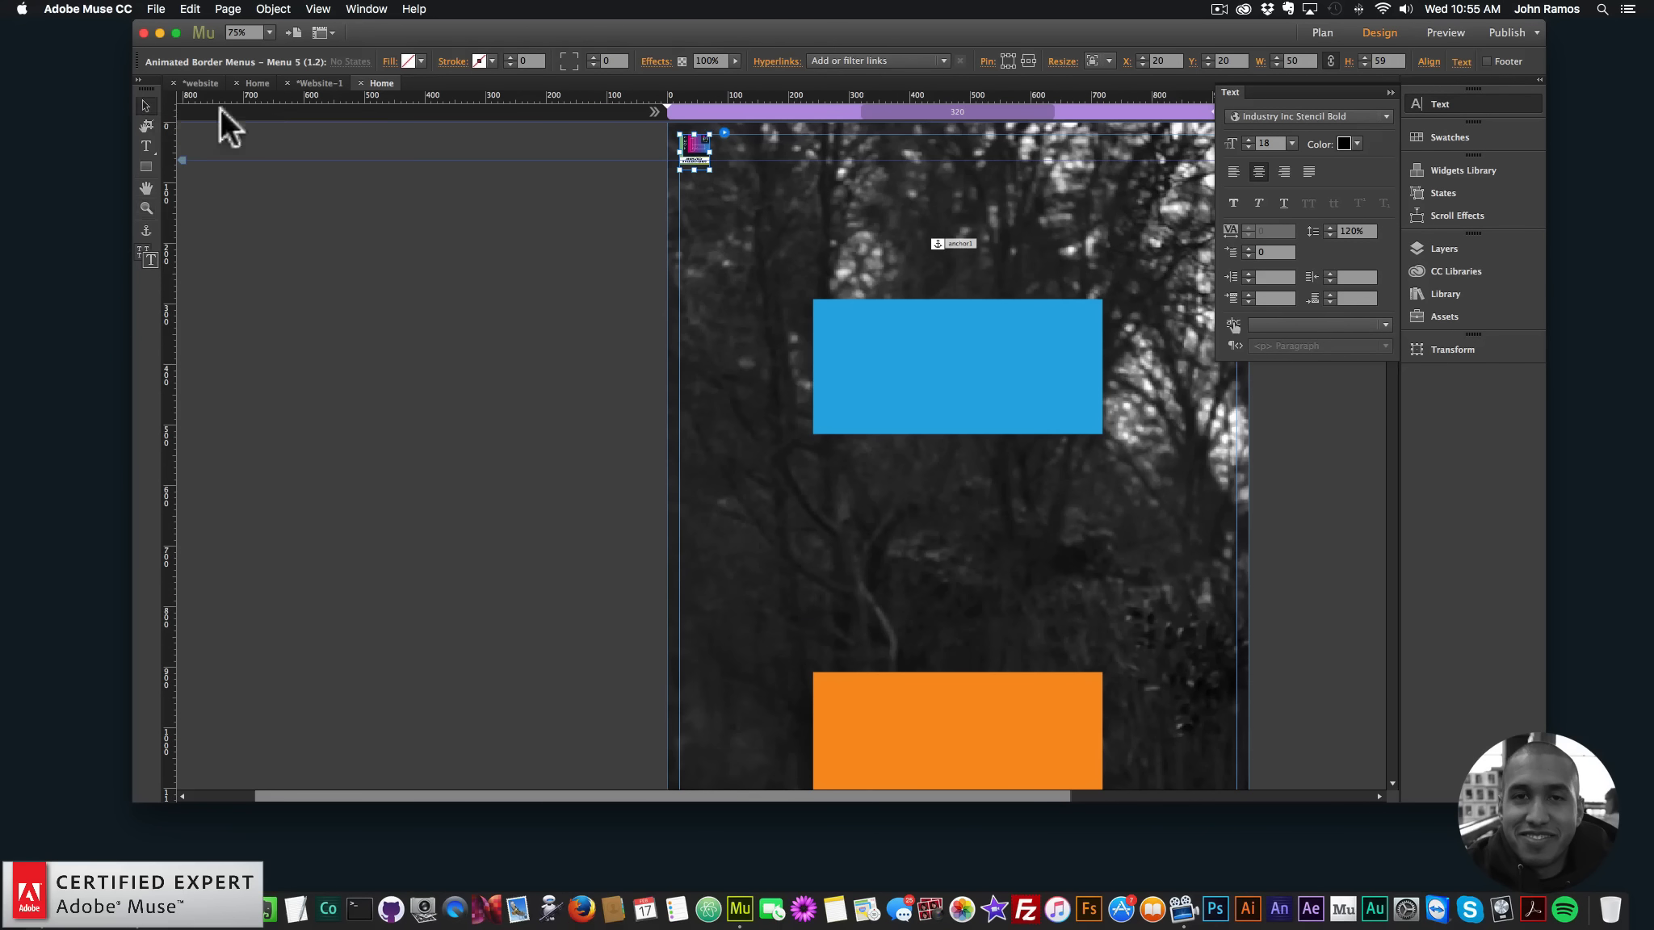
{"action": "left_click", "coordinate": [725, 131]}
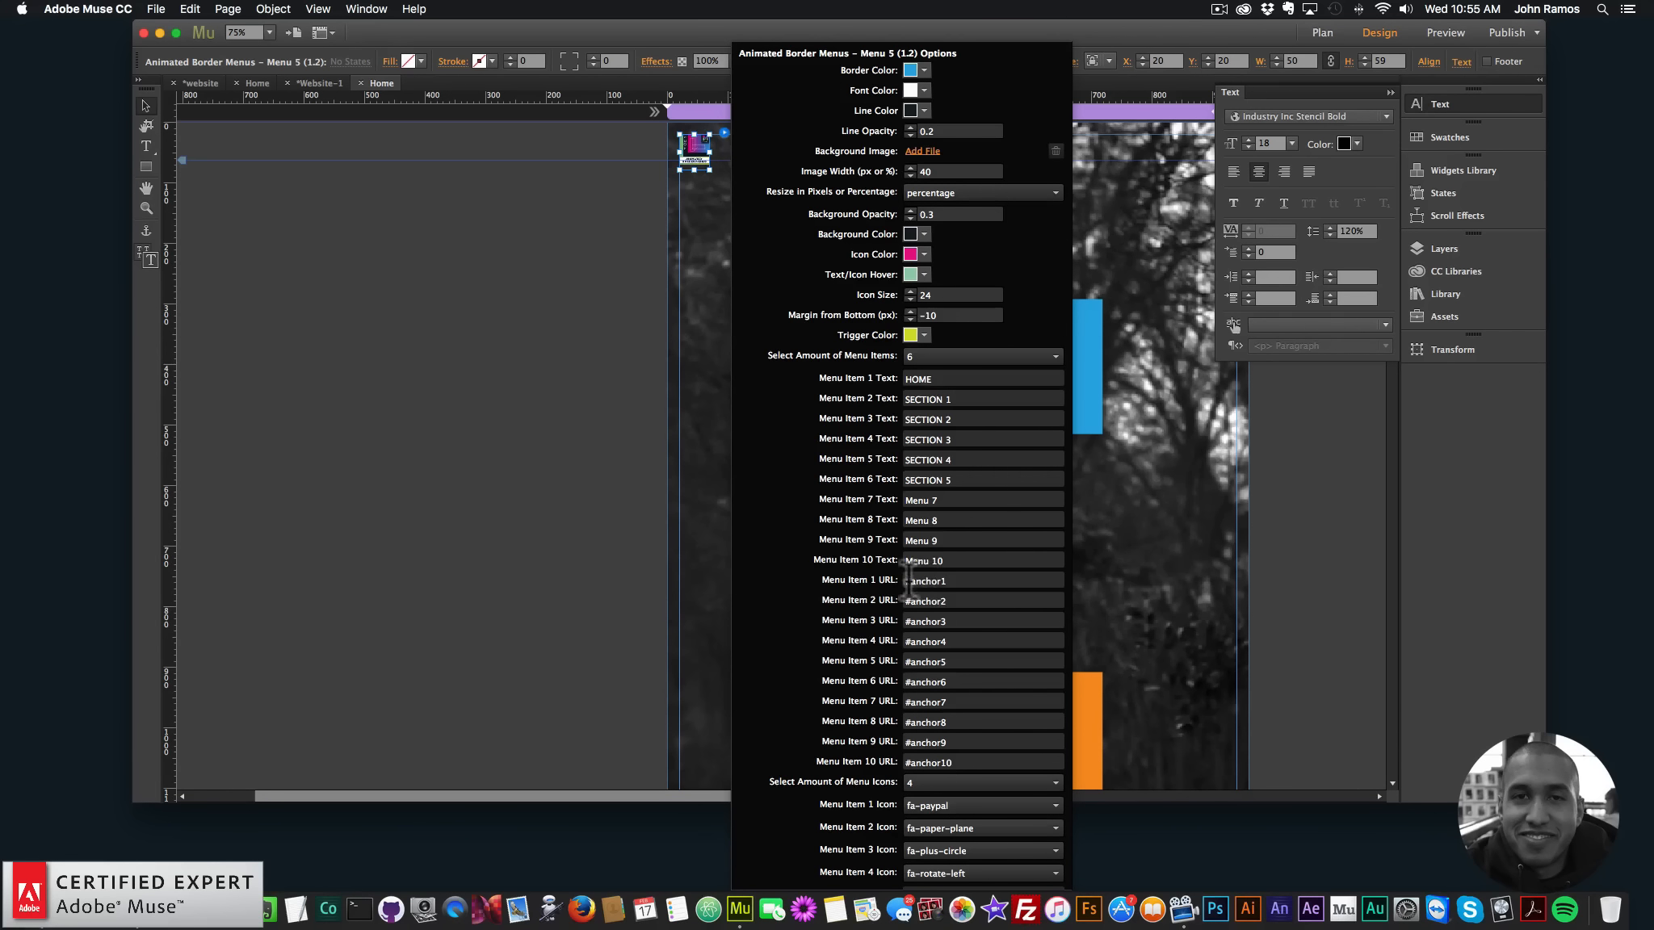
{"action": "left_click_drag", "start_coordinate": [910, 580], "coordinate": [968, 581]}
{"action": "left_click", "coordinate": [908, 580]}
{"action": "left_click", "coordinate": [483, 362]}
Move anchor1 closer to the blue rectangle's upper edge and place an anchor named anchor2 just above the orange rectangle
{"action": "left_click_drag", "start_coordinate": [937, 246], "coordinate": [958, 268]}
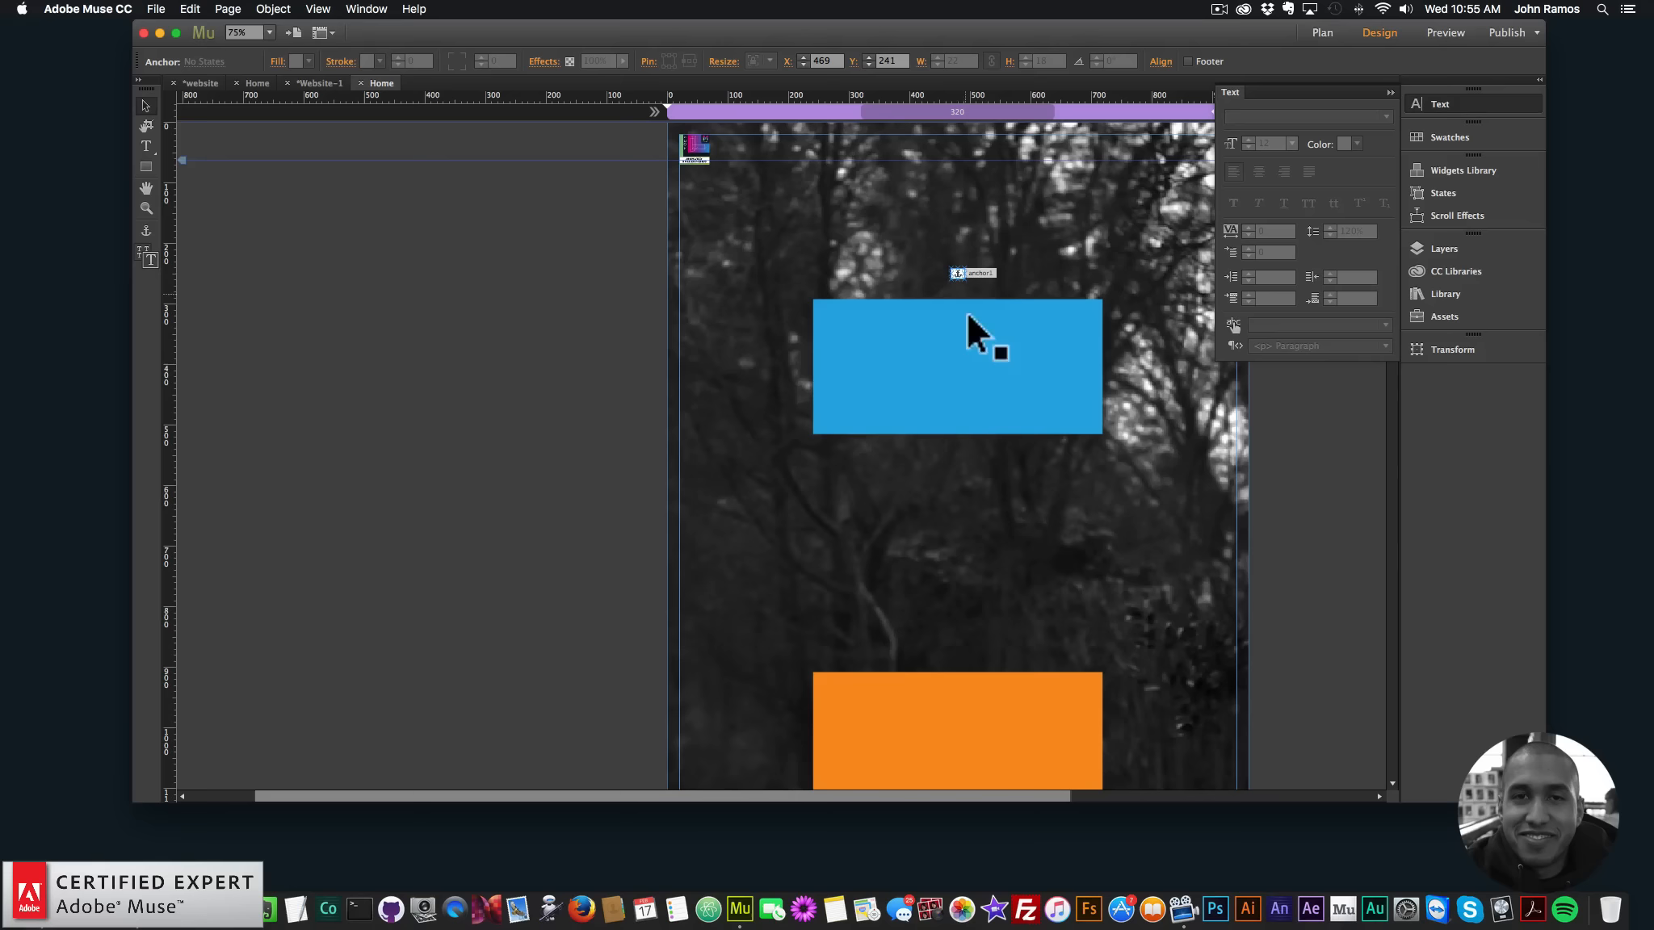
{"action": "left_click", "coordinate": [146, 231]}
{"action": "left_click", "coordinate": [959, 639]}
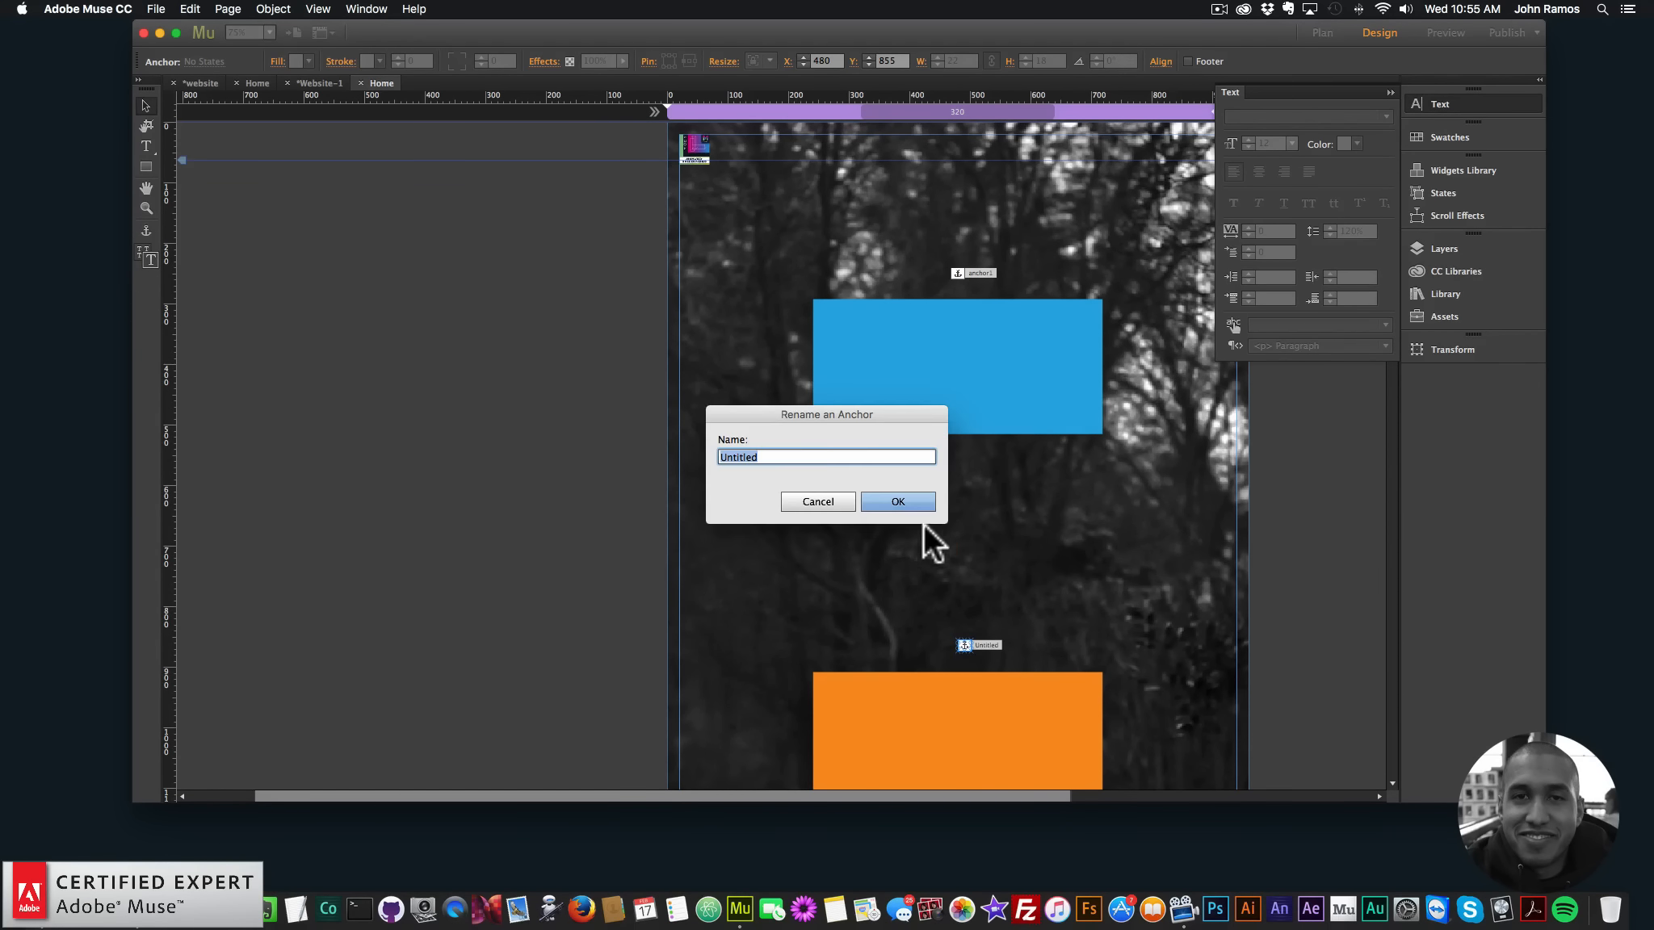
{"action": "type", "text": "anchor2"}
{"action": "key", "text": "Return"}
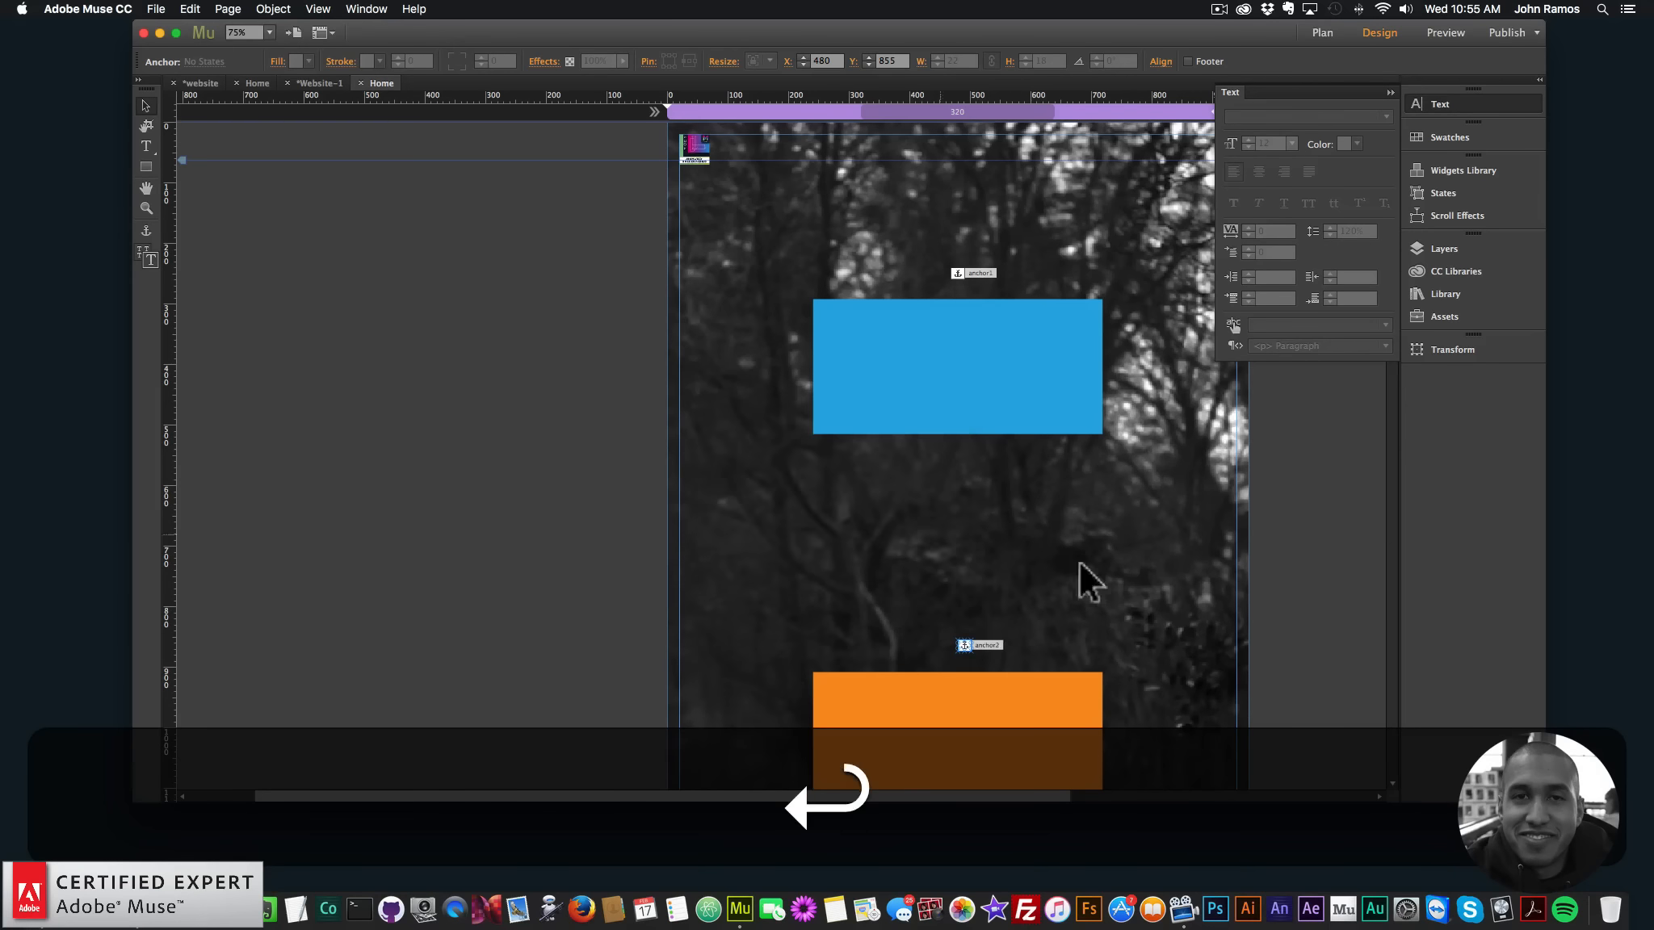
Place an anchor named anchor3 just above the green rectangle
{"action": "scroll", "coordinate": [960, 641], "scroll_direction": "down", "scroll_amount": 6}
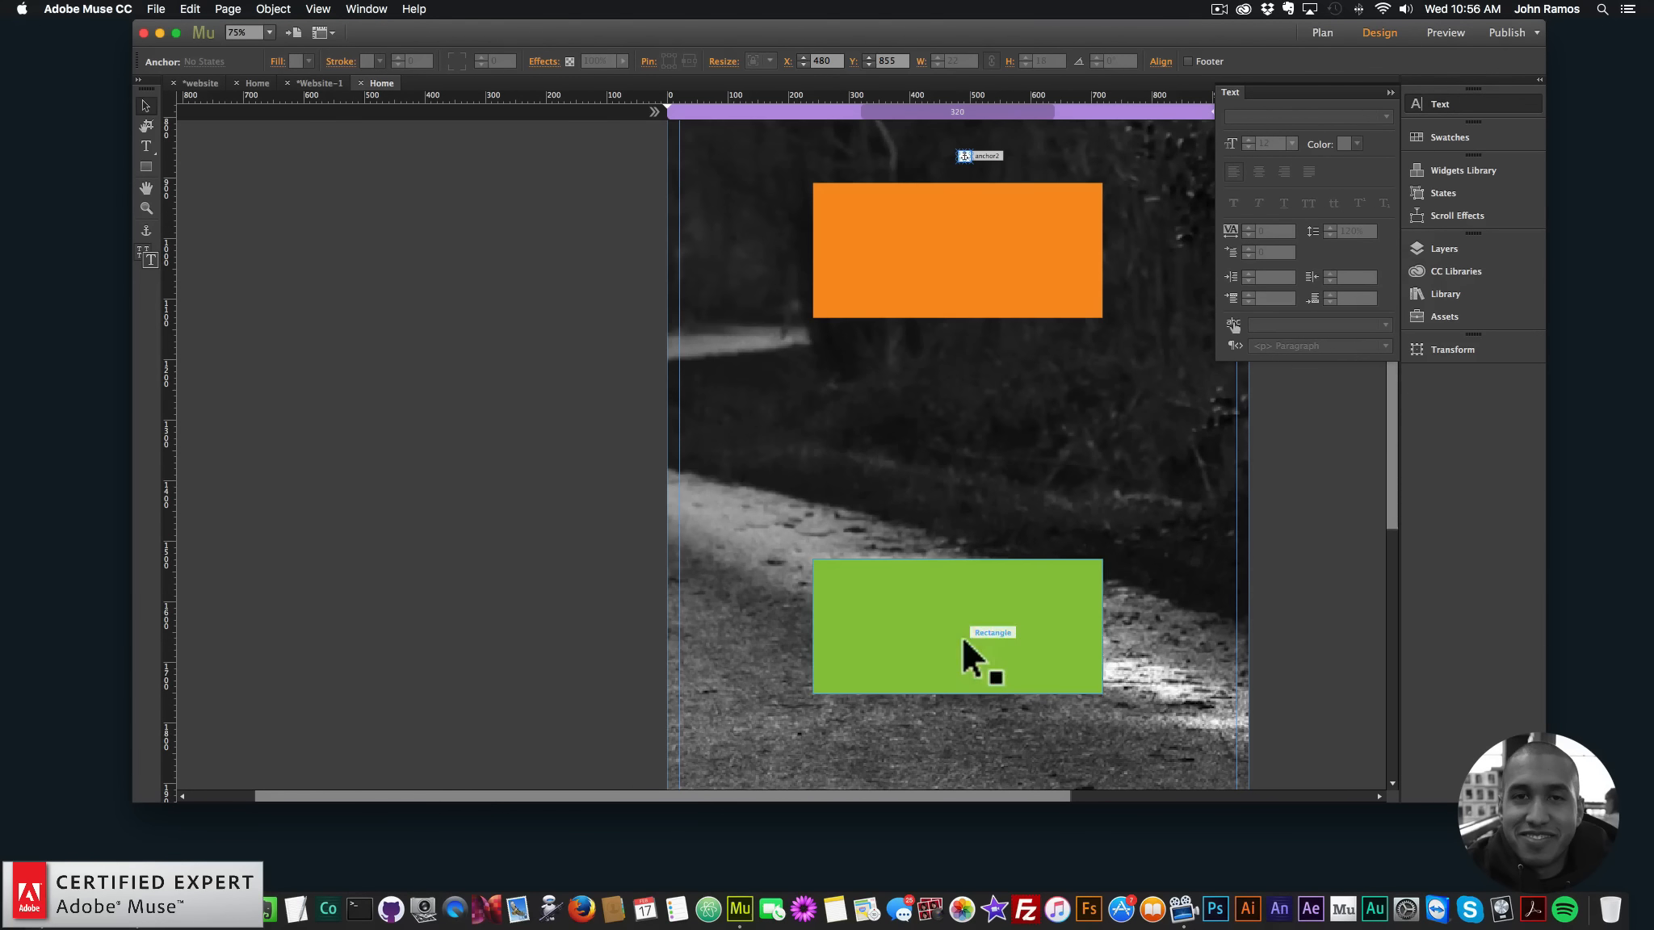
{"action": "left_click", "coordinate": [147, 230]}
{"action": "left_click", "coordinate": [958, 537]}
{"action": "type", "text": "anchor3"}
{"action": "key", "text": "Return"}
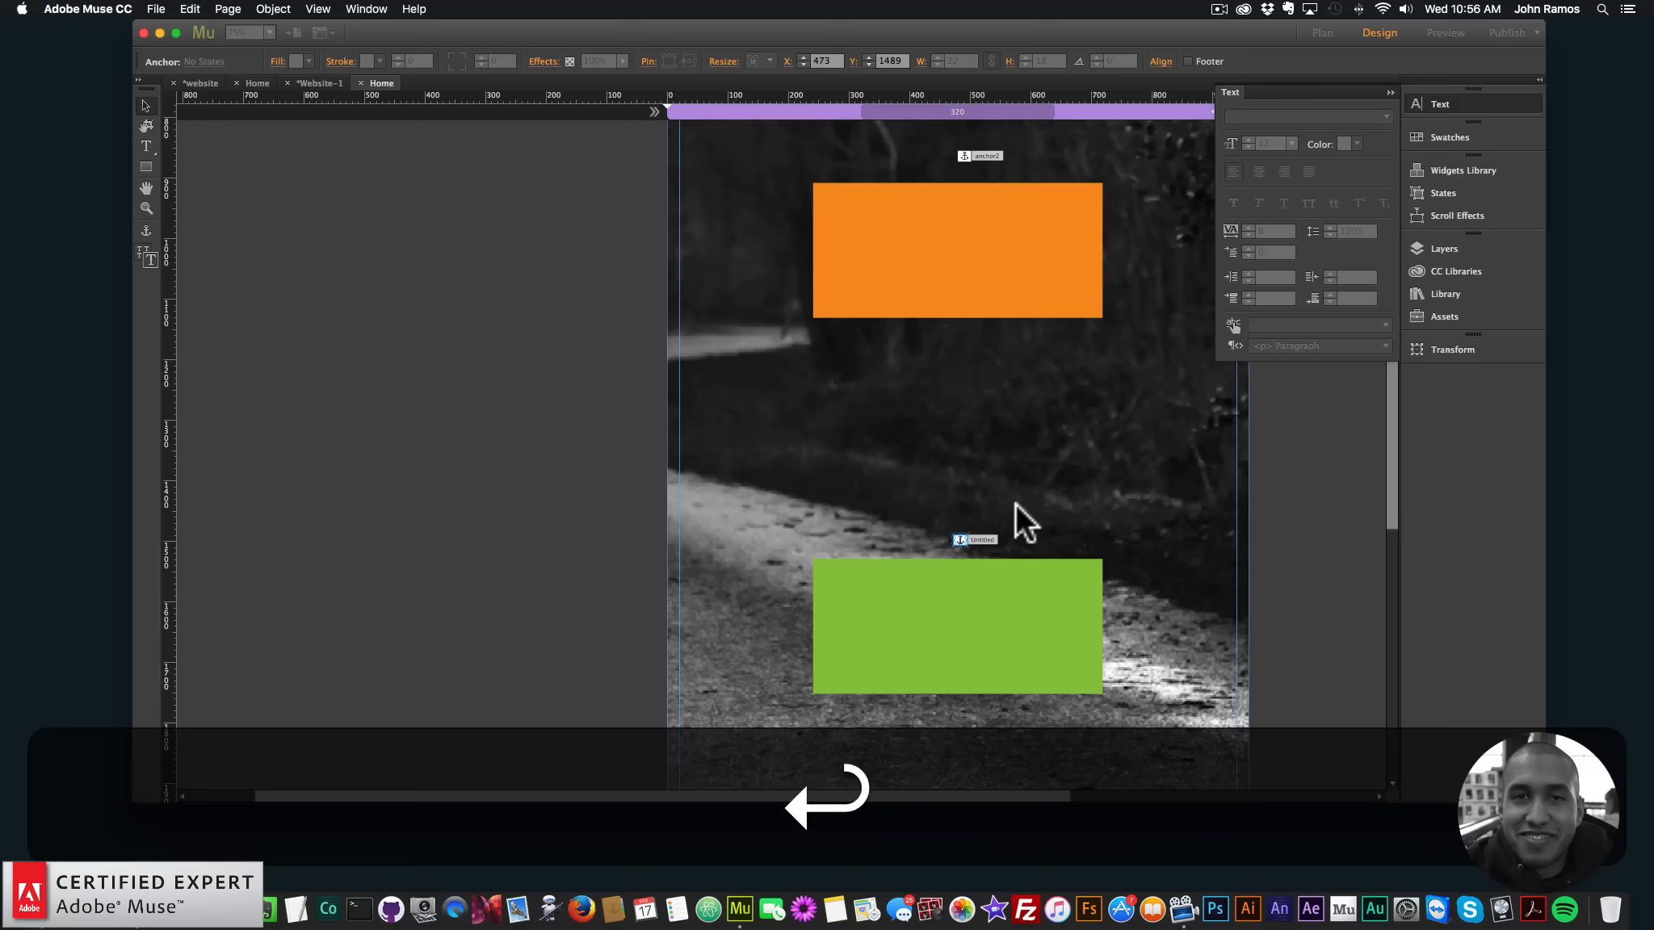
Place an anchor named anchor4 above the pink rectangle
{"action": "left_click", "coordinate": [146, 231]}
{"action": "scroll", "coordinate": [934, 541], "scroll_direction": "down", "scroll_amount": 9}
{"action": "scroll", "coordinate": [953, 479], "scroll_direction": "up", "scroll_amount": 2}
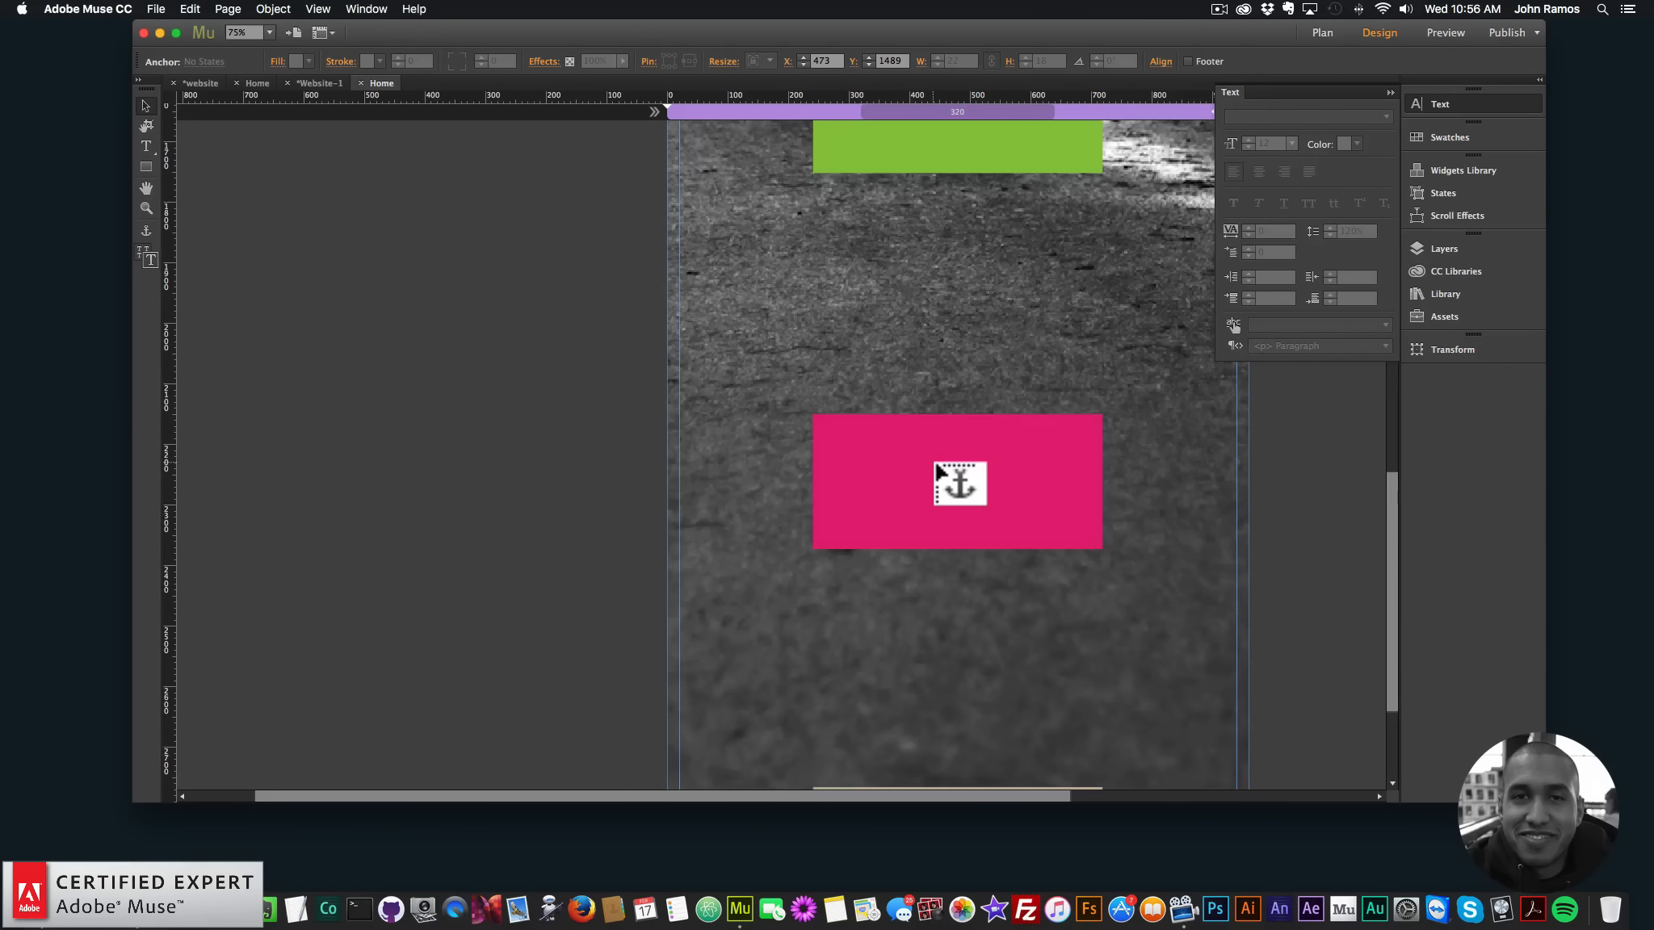
{"action": "left_click", "coordinate": [957, 378]}
{"action": "type", "text": "ancho"}
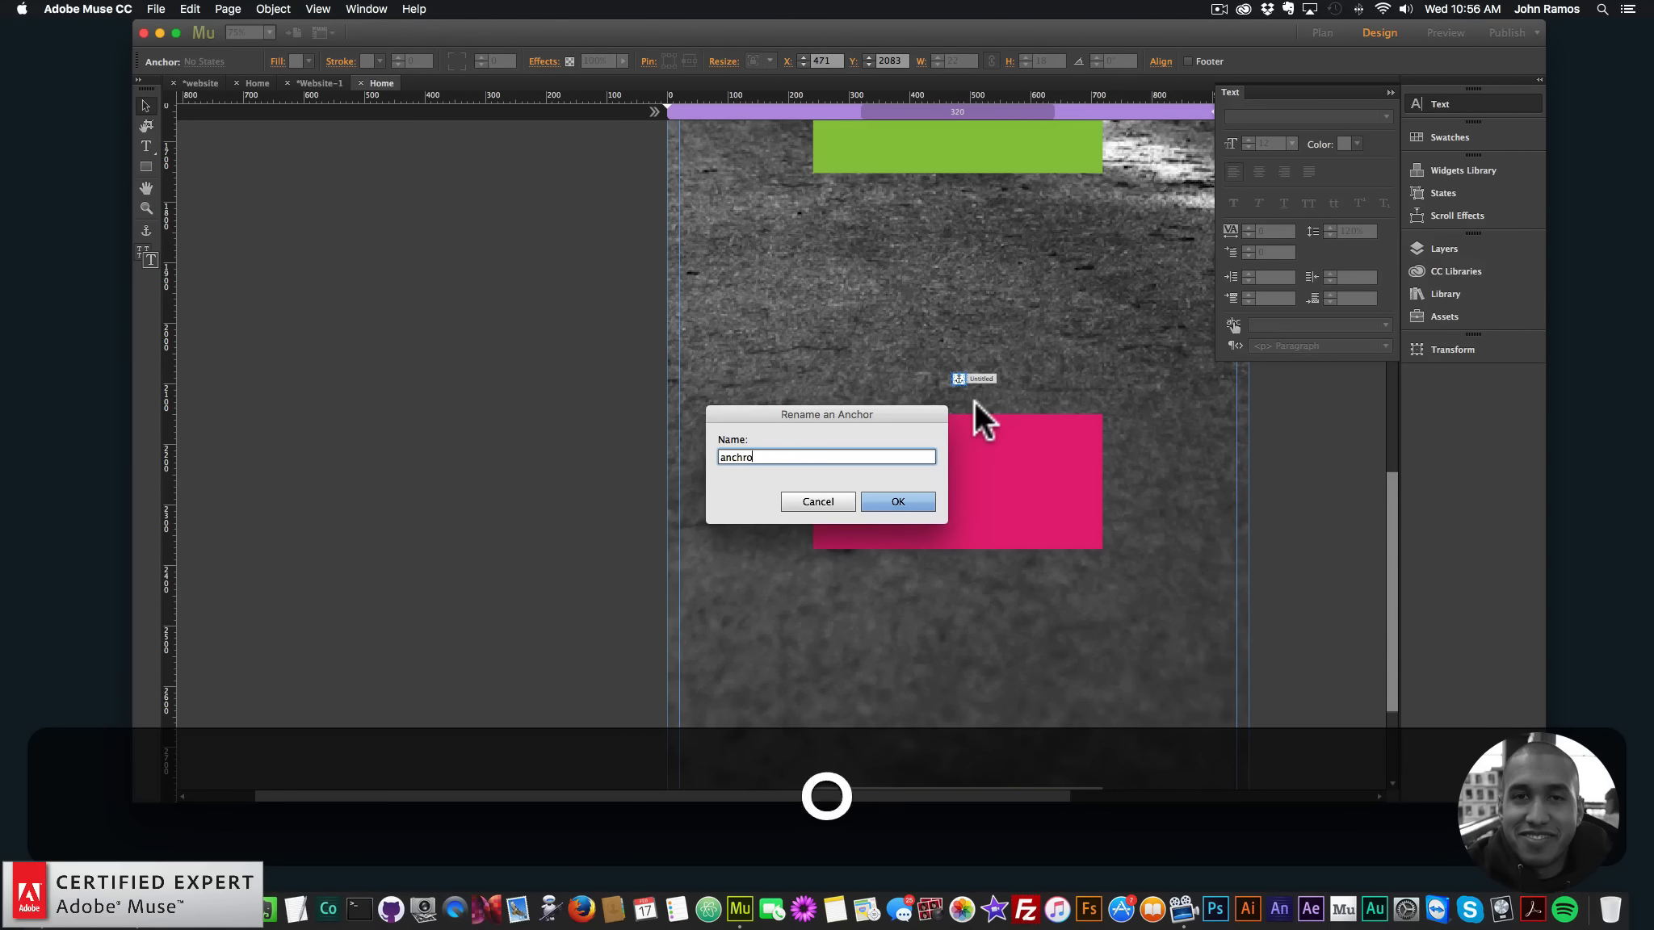
{"action": "key", "text": "BackSpace"}
{"action": "type", "text": "or4"}
{"action": "key", "text": "Return"}
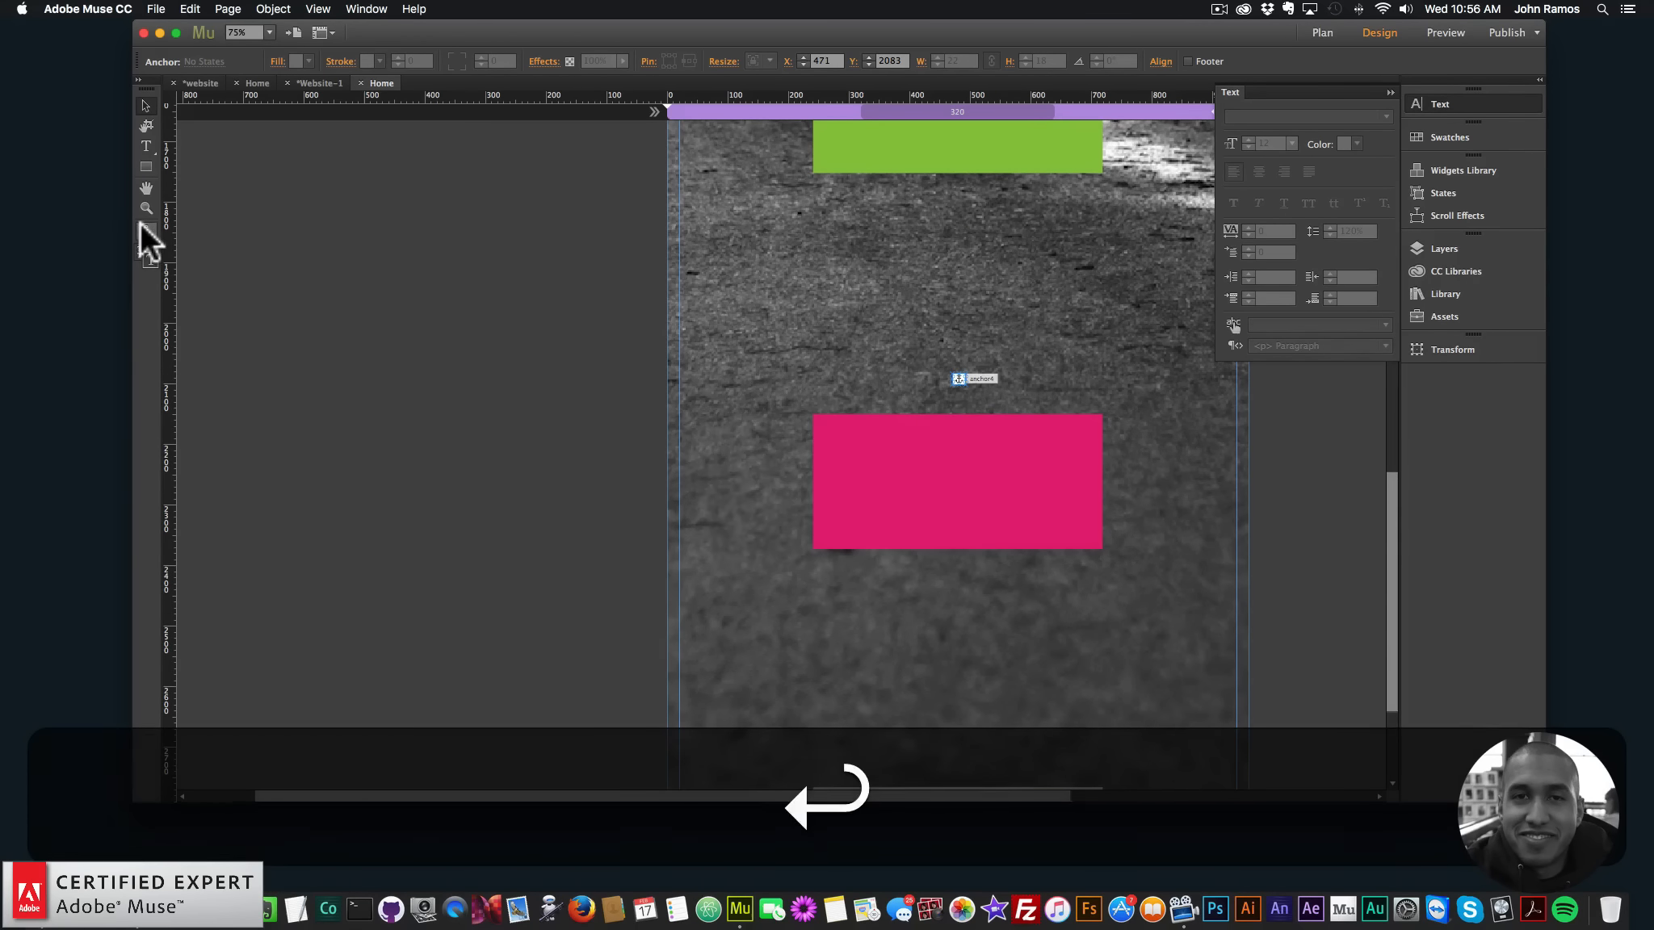
Place an anchor named anchor5 just above the beige rectangle
{"action": "left_click", "coordinate": [145, 229]}
{"action": "scroll", "coordinate": [955, 646], "scroll_direction": "down", "scroll_amount": 3}
{"action": "left_click", "coordinate": [953, 575]}
{"action": "type", "text": "a"}
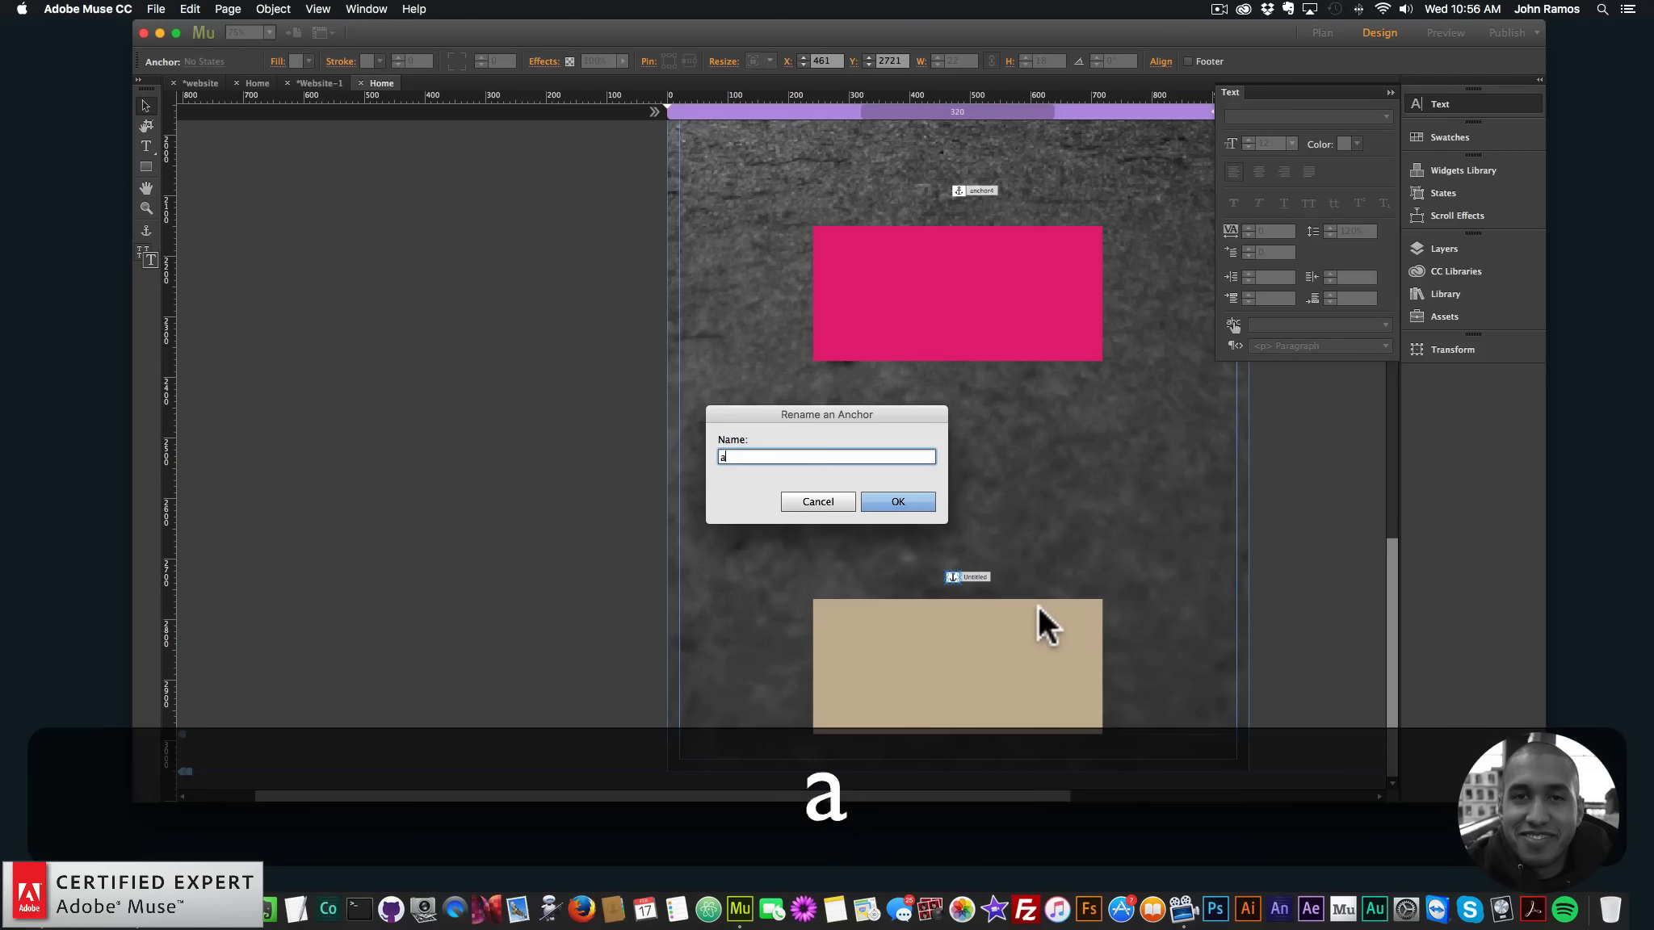
{"action": "type", "text": "nchor5"}
{"action": "key", "text": "Return"}
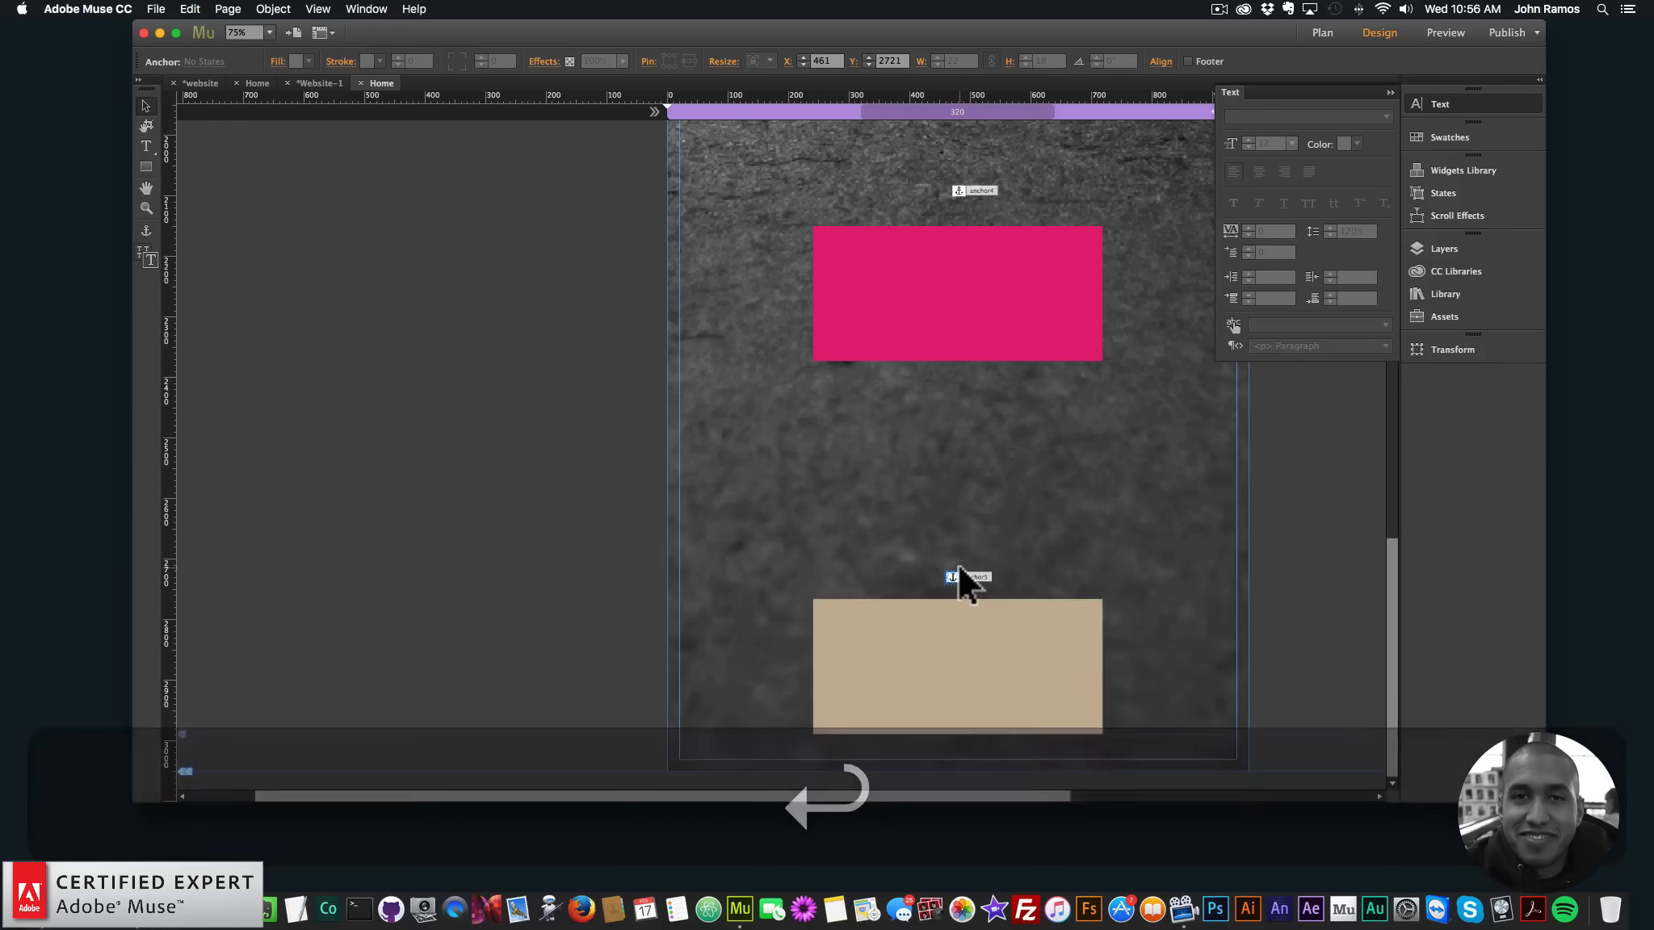
Align the horizontal centers of all five rectangles and their anchors, and distribute their vertical spacing evenly
{"action": "scroll", "coordinate": [952, 565], "scroll_direction": "up", "scroll_amount": 3}
{"action": "scroll", "coordinate": [777, 483], "scroll_direction": "up", "scroll_amount": 2}
{"action": "key", "text": "super+minus"}
{"action": "key", "text": "super+minus"}
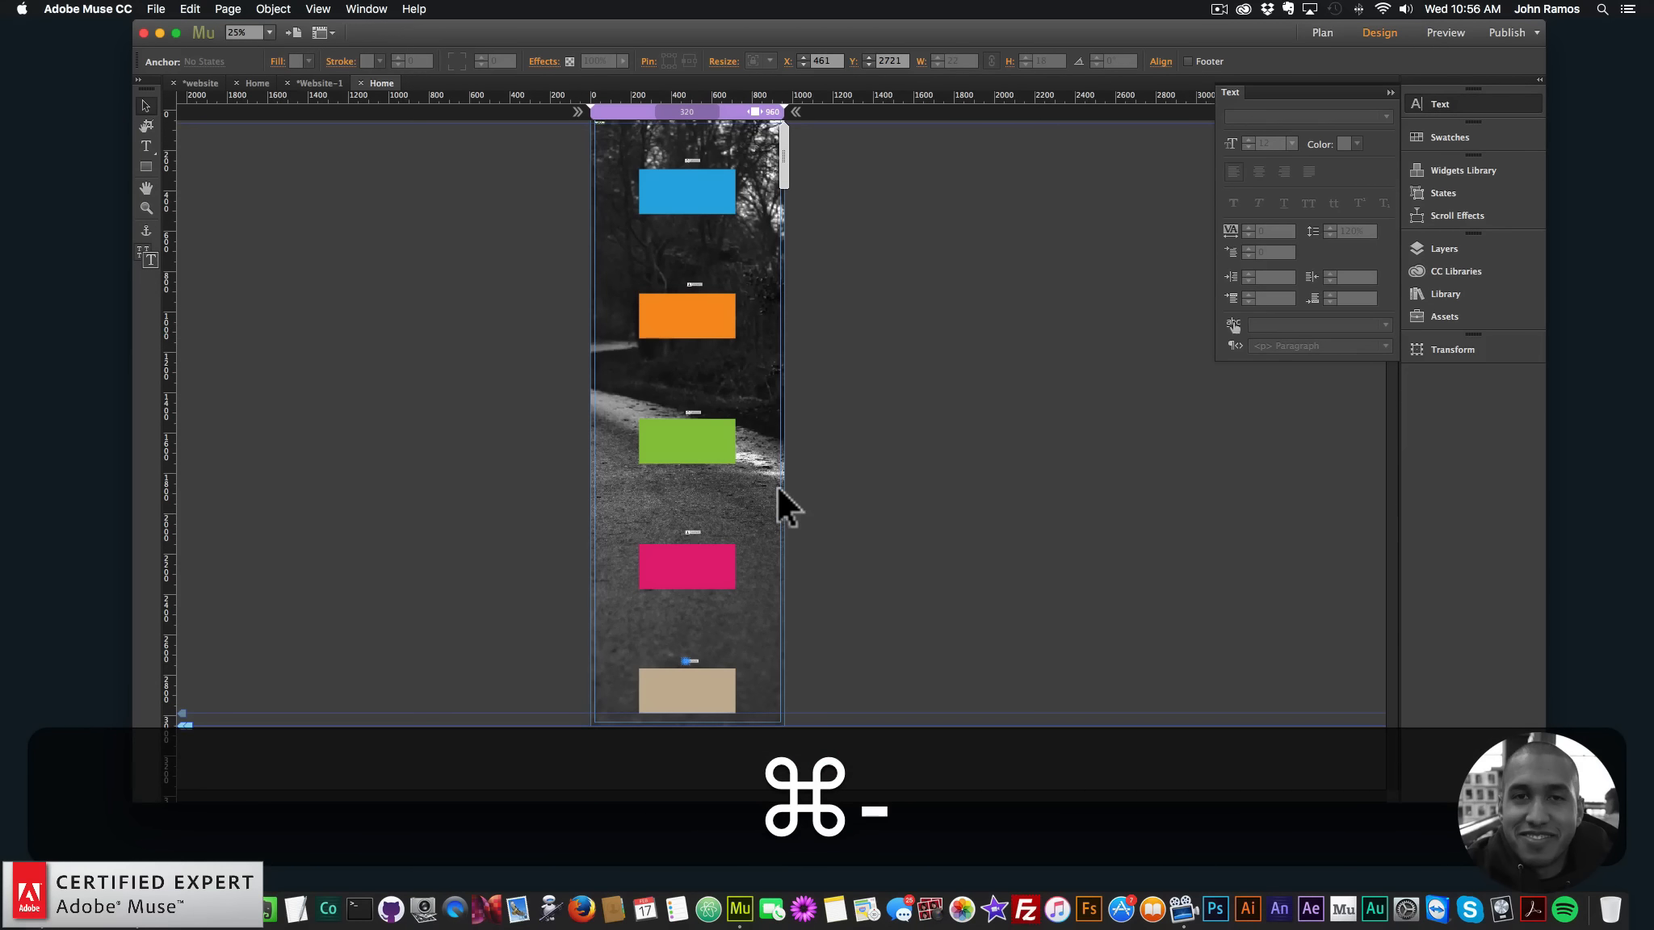
{"action": "left_click", "coordinate": [837, 695]}
{"action": "left_click_drag", "start_coordinate": [856, 713], "coordinate": [570, 145]}
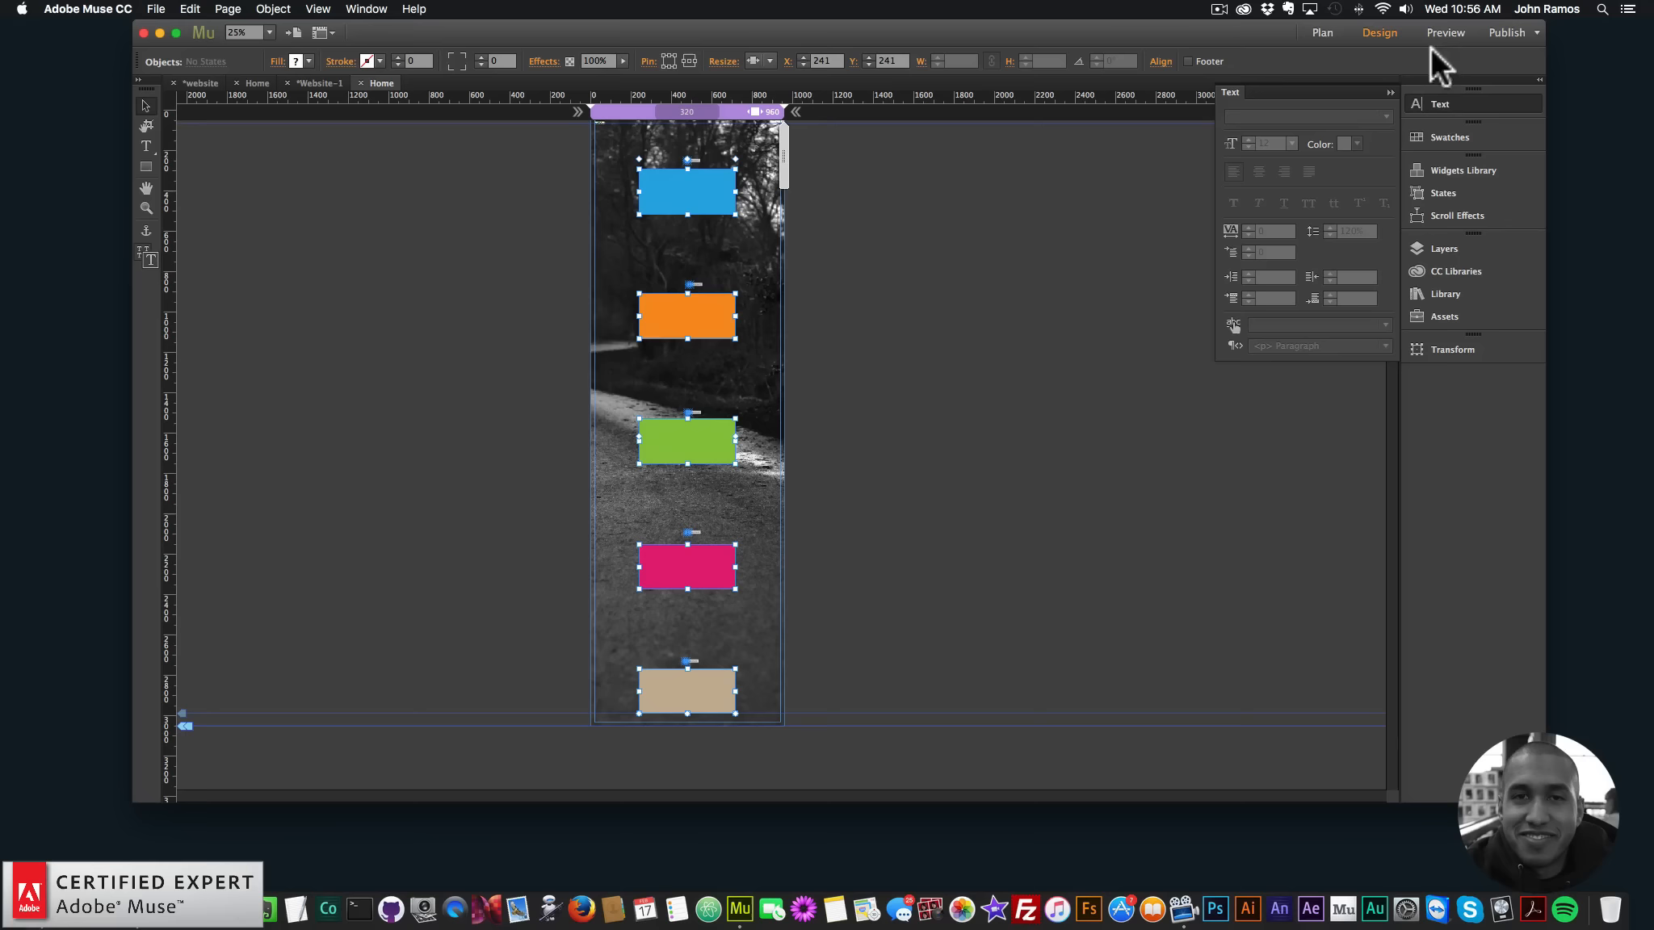
{"action": "left_click", "coordinate": [1161, 61]}
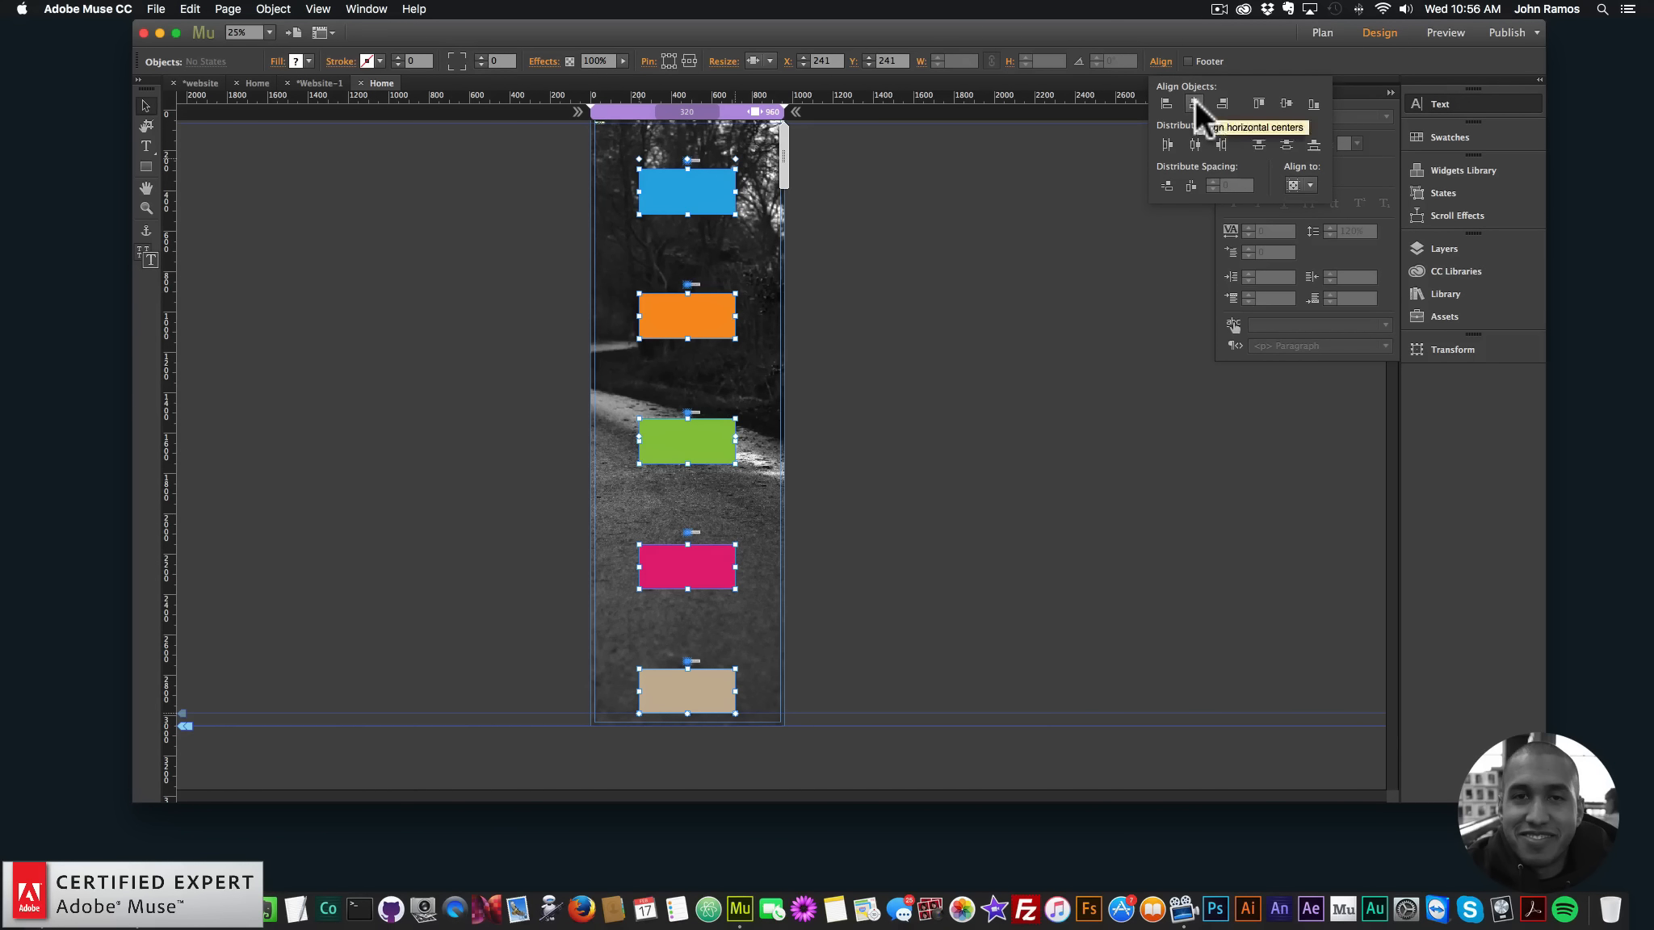
{"action": "left_click", "coordinate": [1309, 185]}
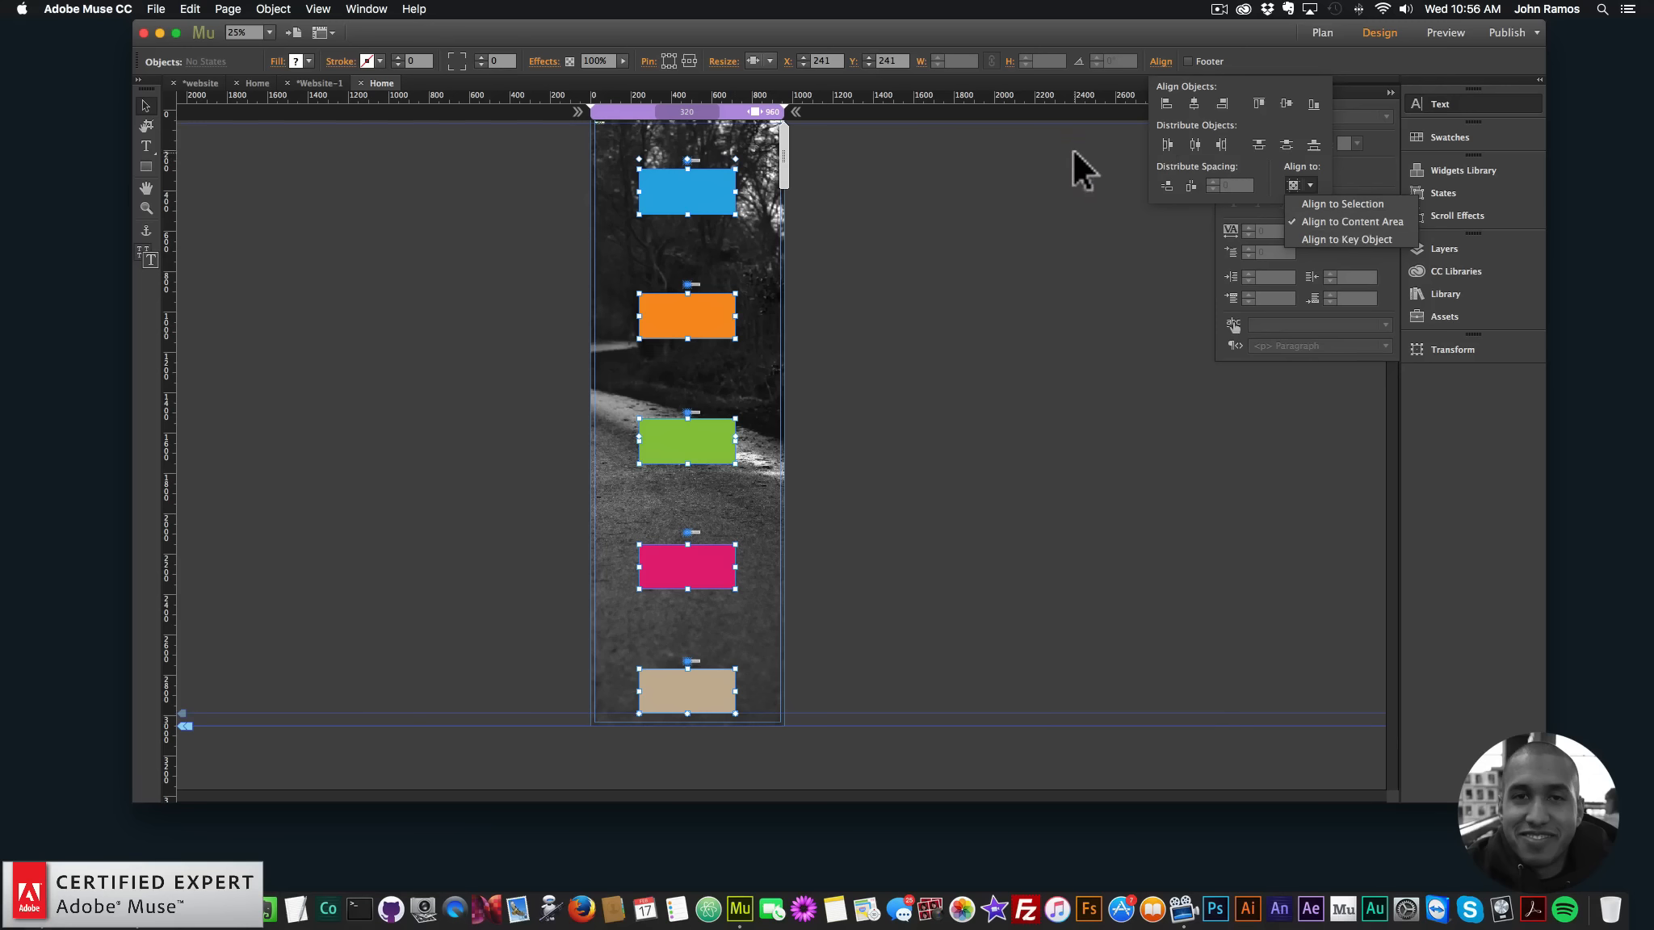
{"action": "left_click", "coordinate": [945, 296]}
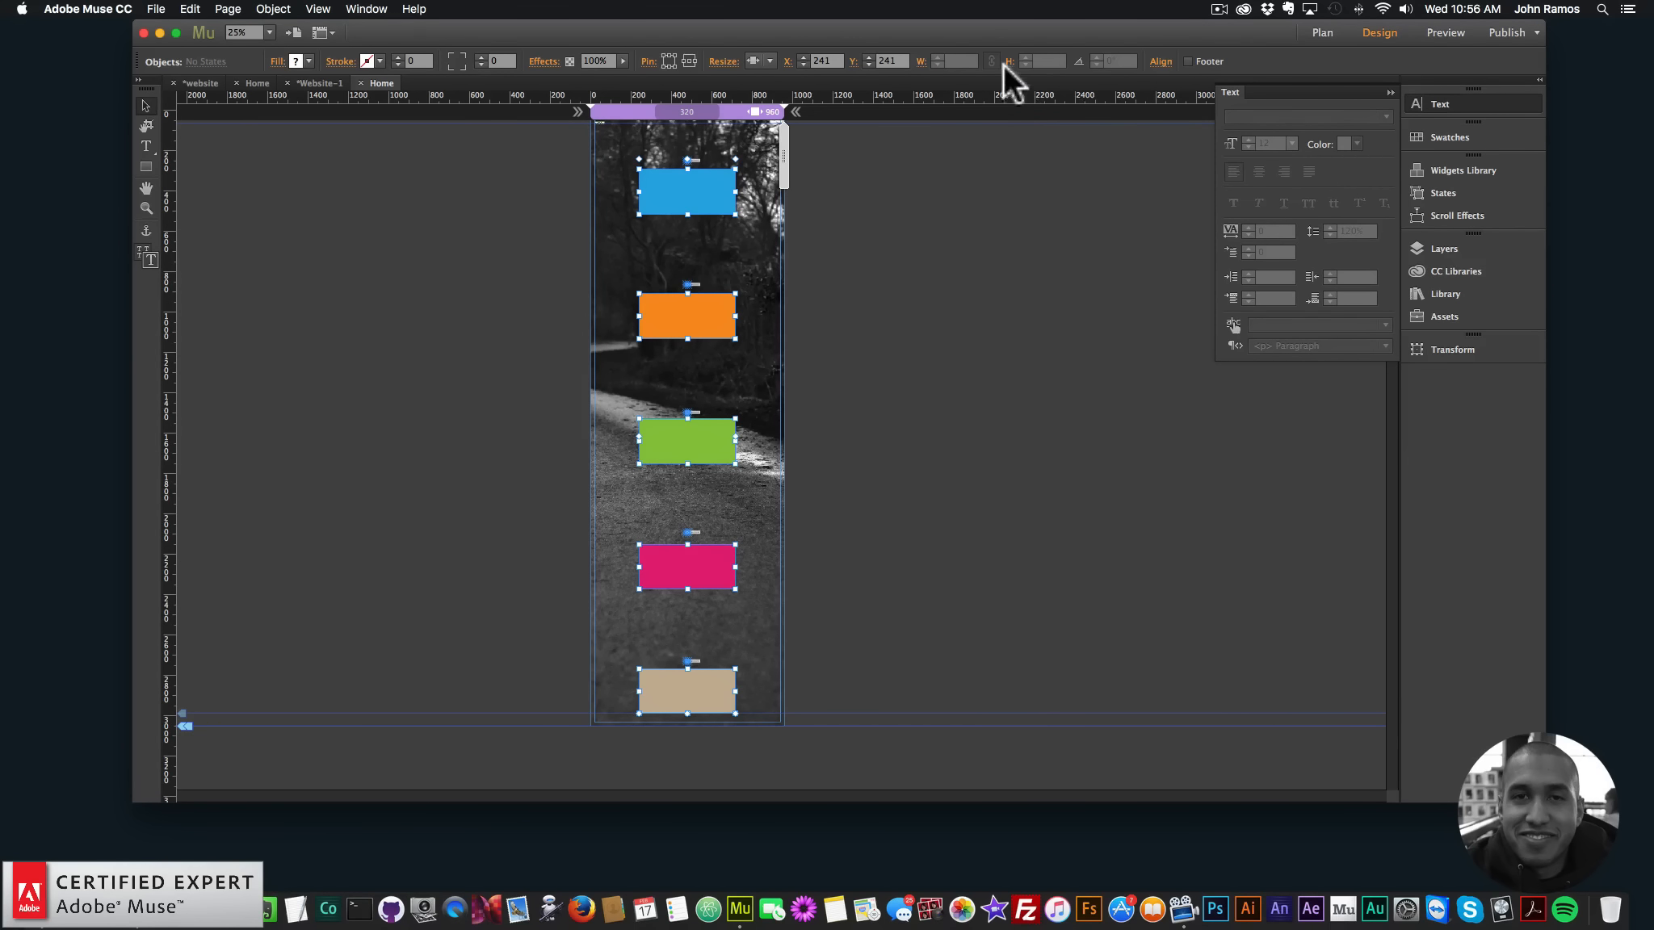
{"action": "left_click", "coordinate": [1163, 62]}
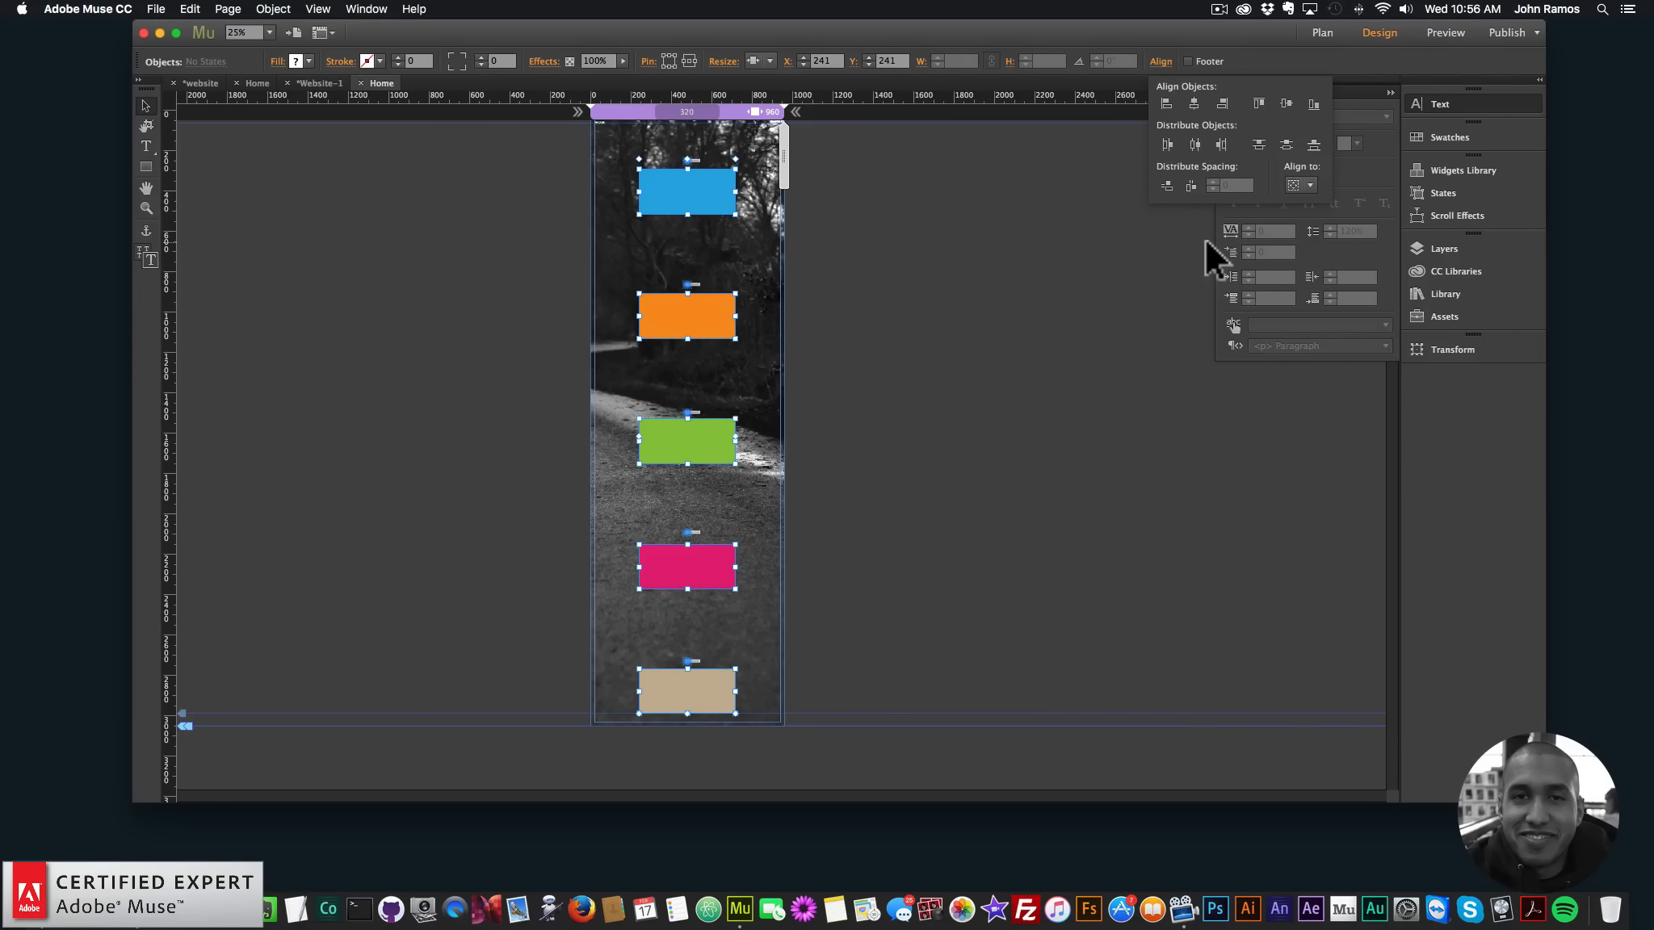
{"action": "left_click", "coordinate": [1165, 184]}
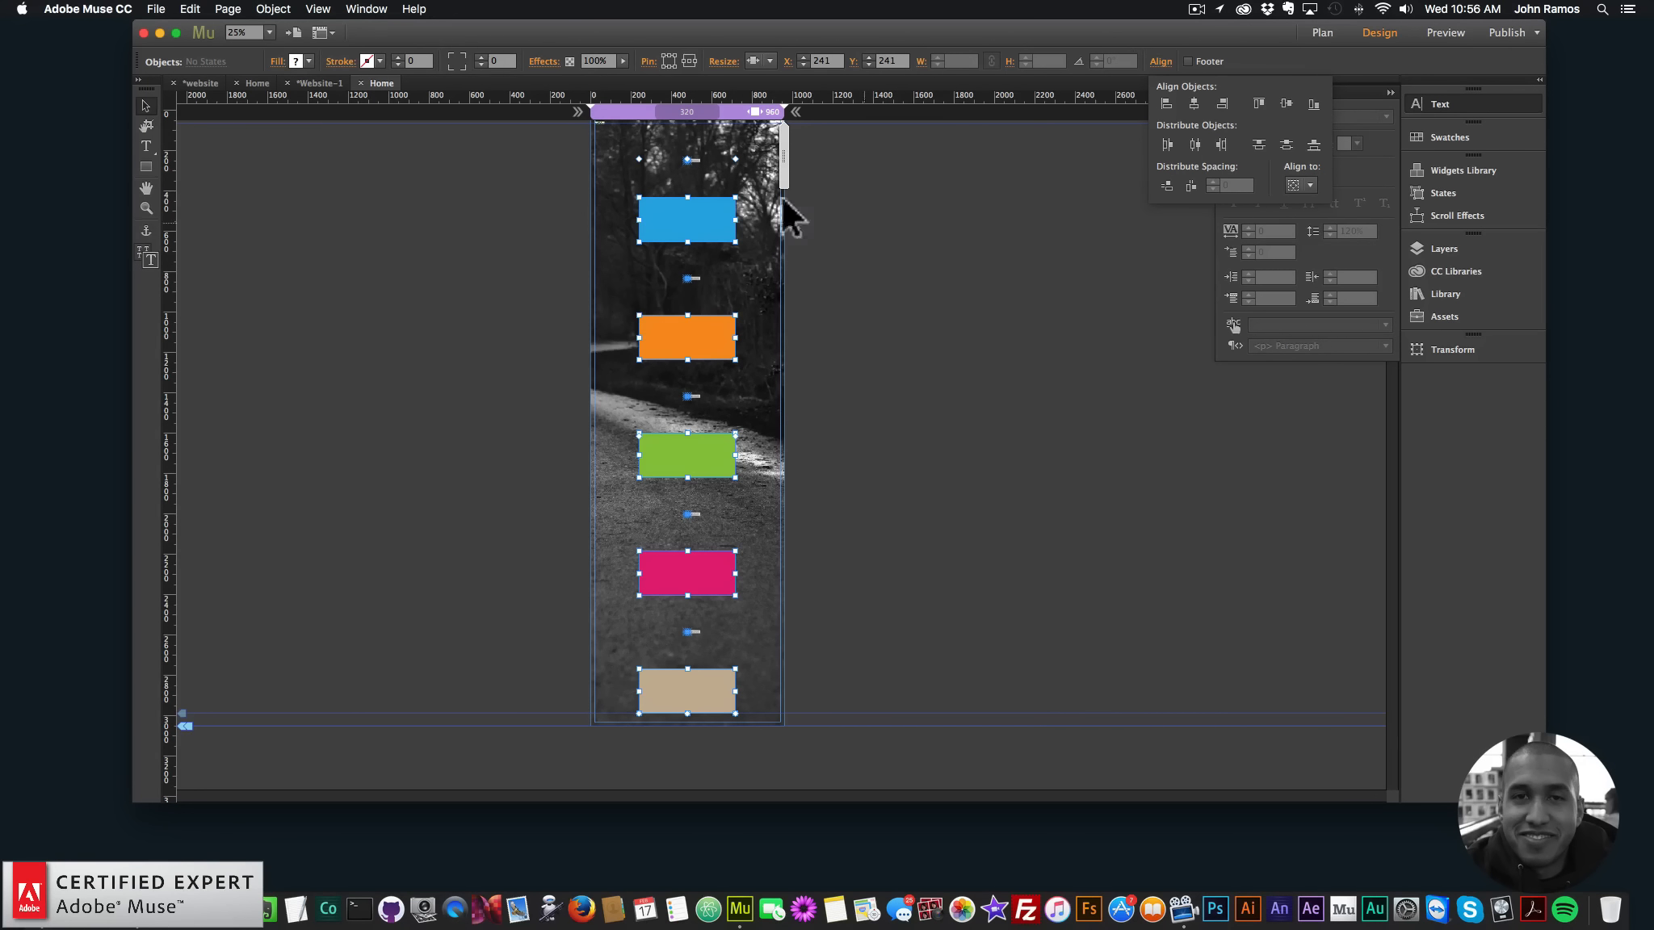
{"action": "left_click", "coordinate": [851, 240]}
Move the five rectangles up together, closer beneath their anchors, with the blue one at Y 320
{"action": "left_click", "coordinate": [719, 223]}
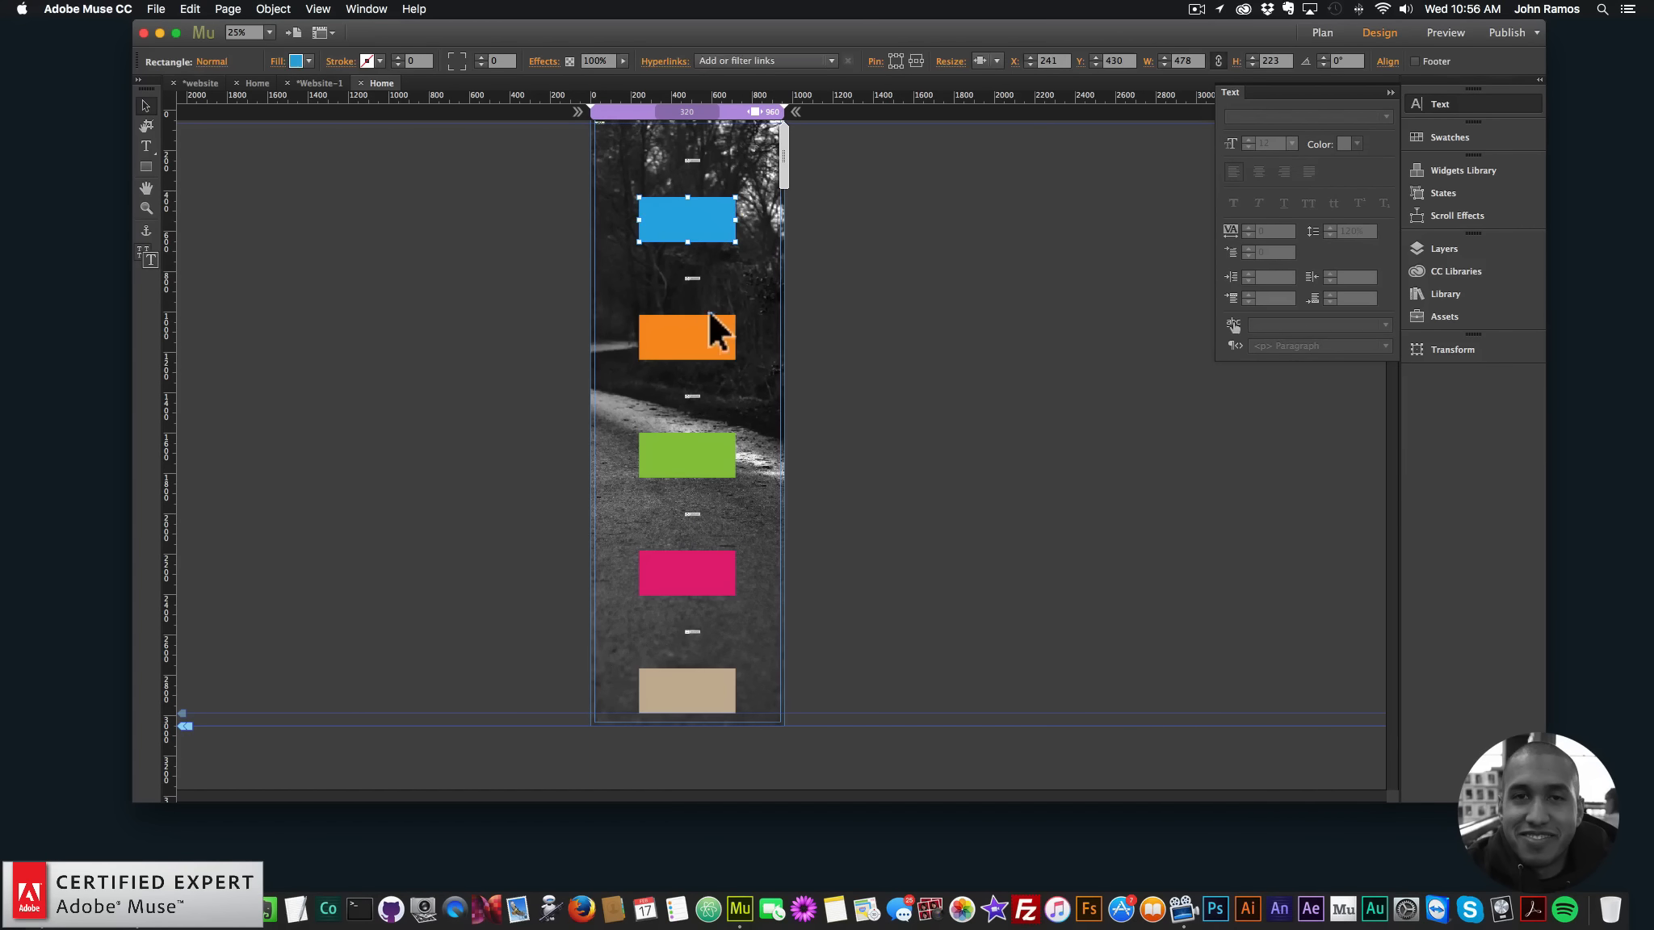
{"action": "left_click", "coordinate": [701, 331], "text": "shift"}
{"action": "left_click", "coordinate": [687, 453], "text": "shift"}
{"action": "left_click", "coordinate": [690, 565], "text": "shift"}
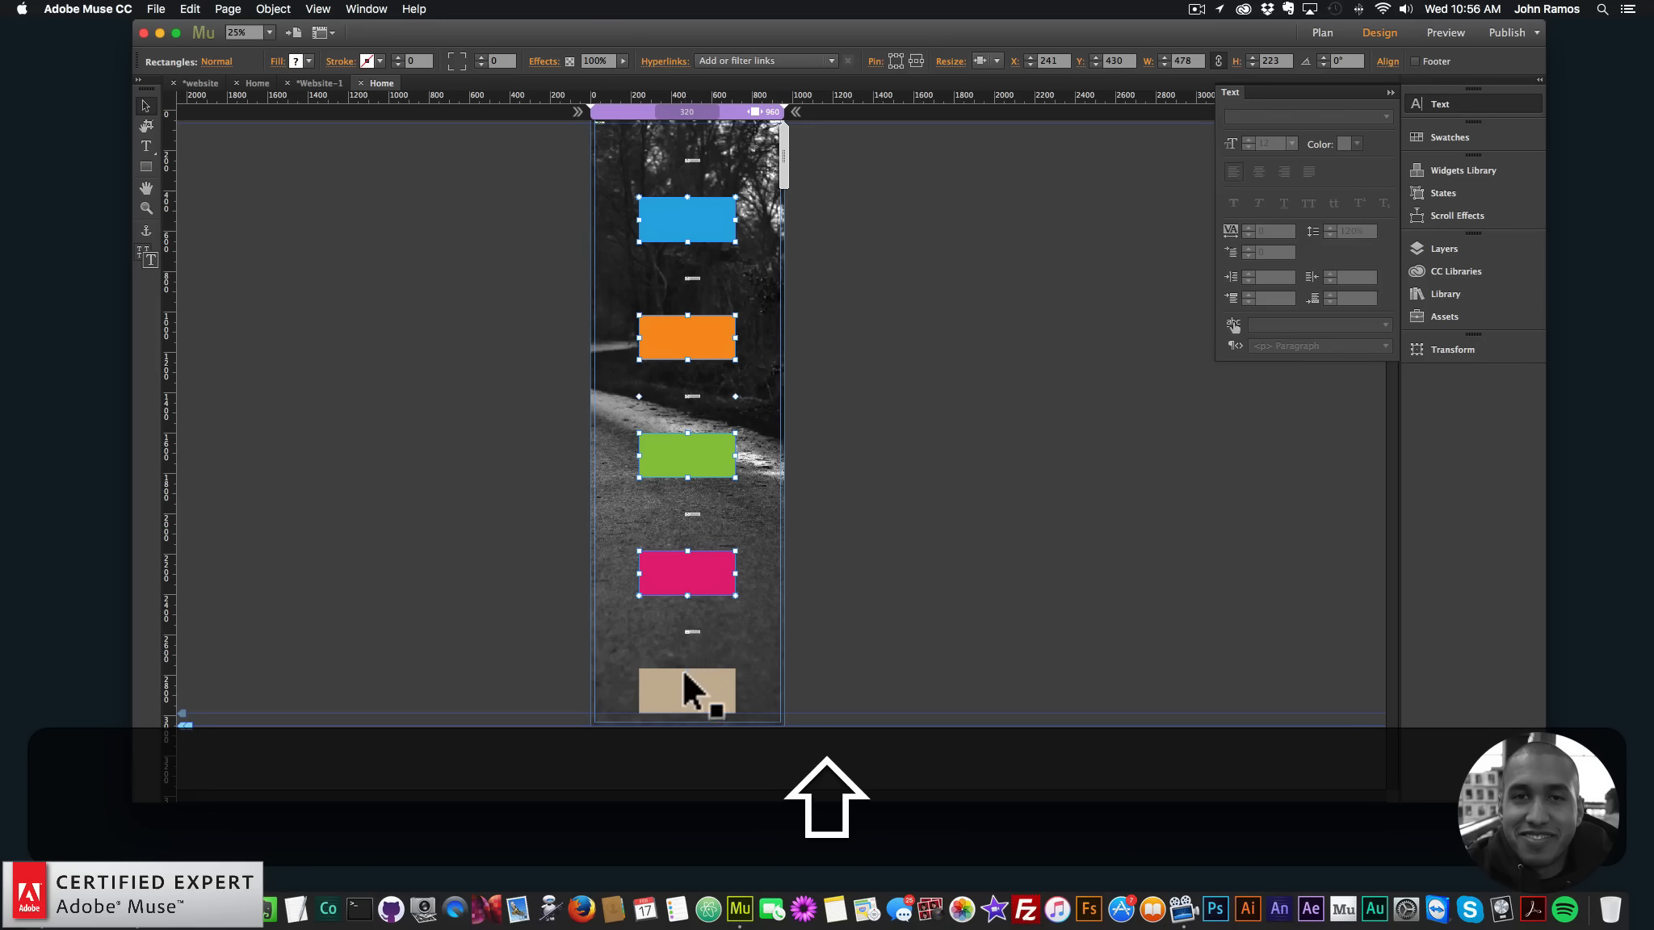
{"action": "key", "text": "shift+Up"}
{"action": "key", "text": "shift+Up"}
{"action": "key", "text": "shift+Up"}
{"action": "key", "text": "shift+Up"}
{"action": "key", "text": "shift+Up"}
{"action": "key", "text": "shift+Up"}
{"action": "key", "text": "shift+Up"}
{"action": "key", "text": "shift+Up"}
{"action": "key", "text": "shift+Up"}
{"action": "key", "text": "shift+Up"}
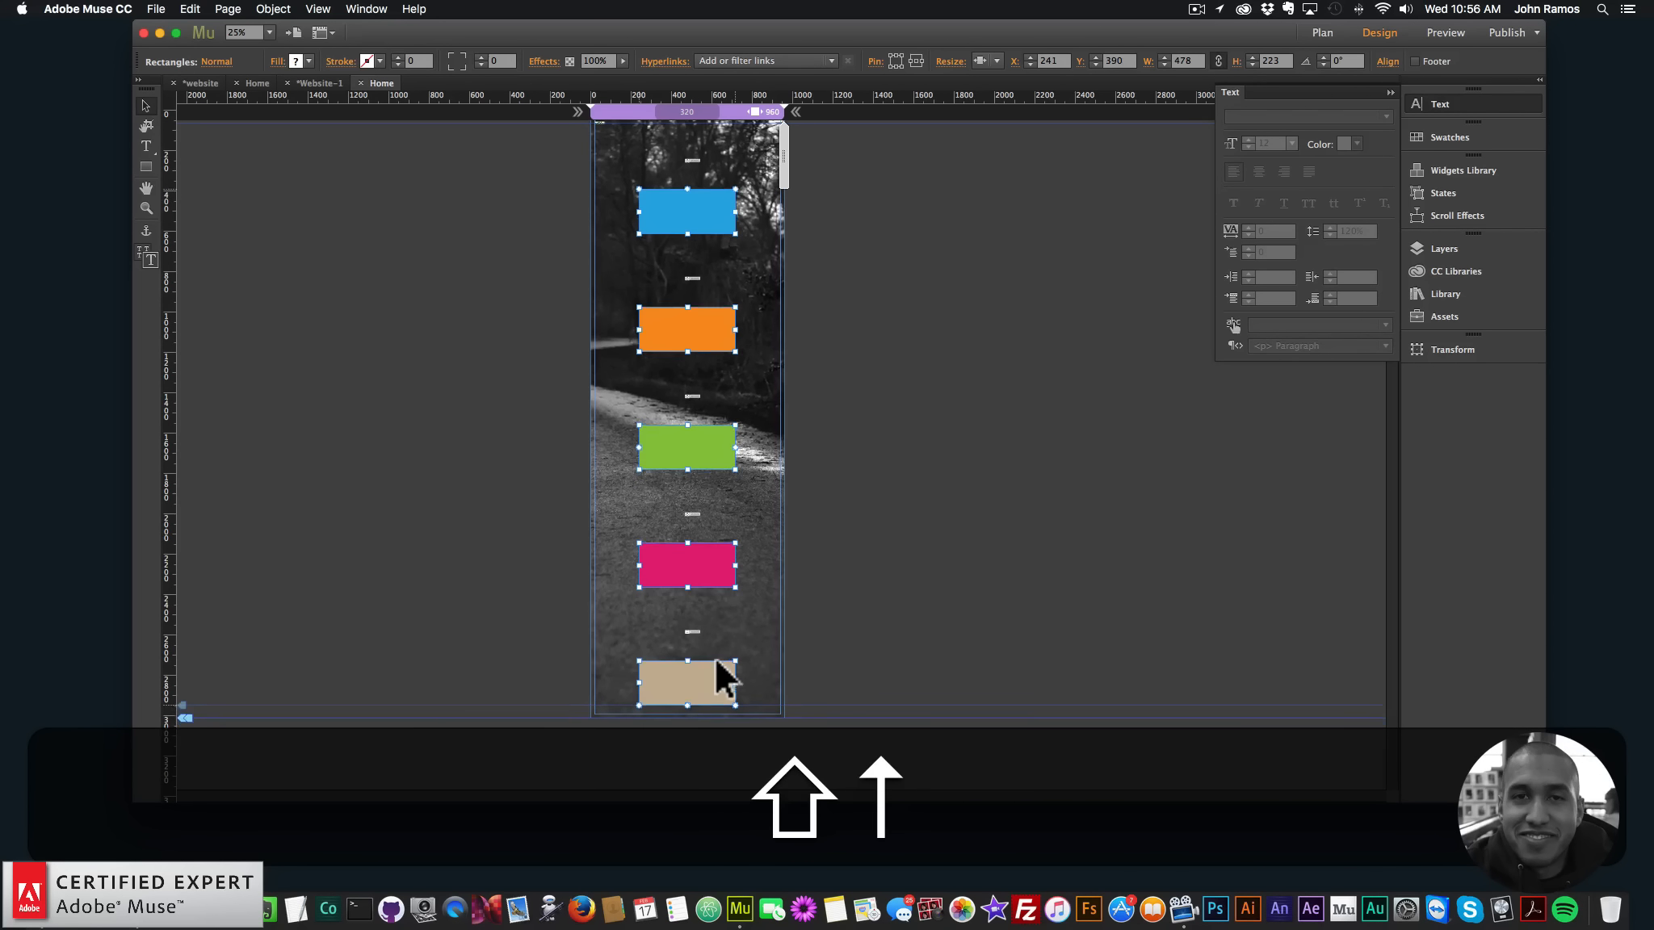
{"action": "key", "text": "shift+Up"}
{"action": "key", "text": "shift+Down"}
{"action": "key", "text": "shift+Down"}
{"action": "key", "text": "shift+Down"}
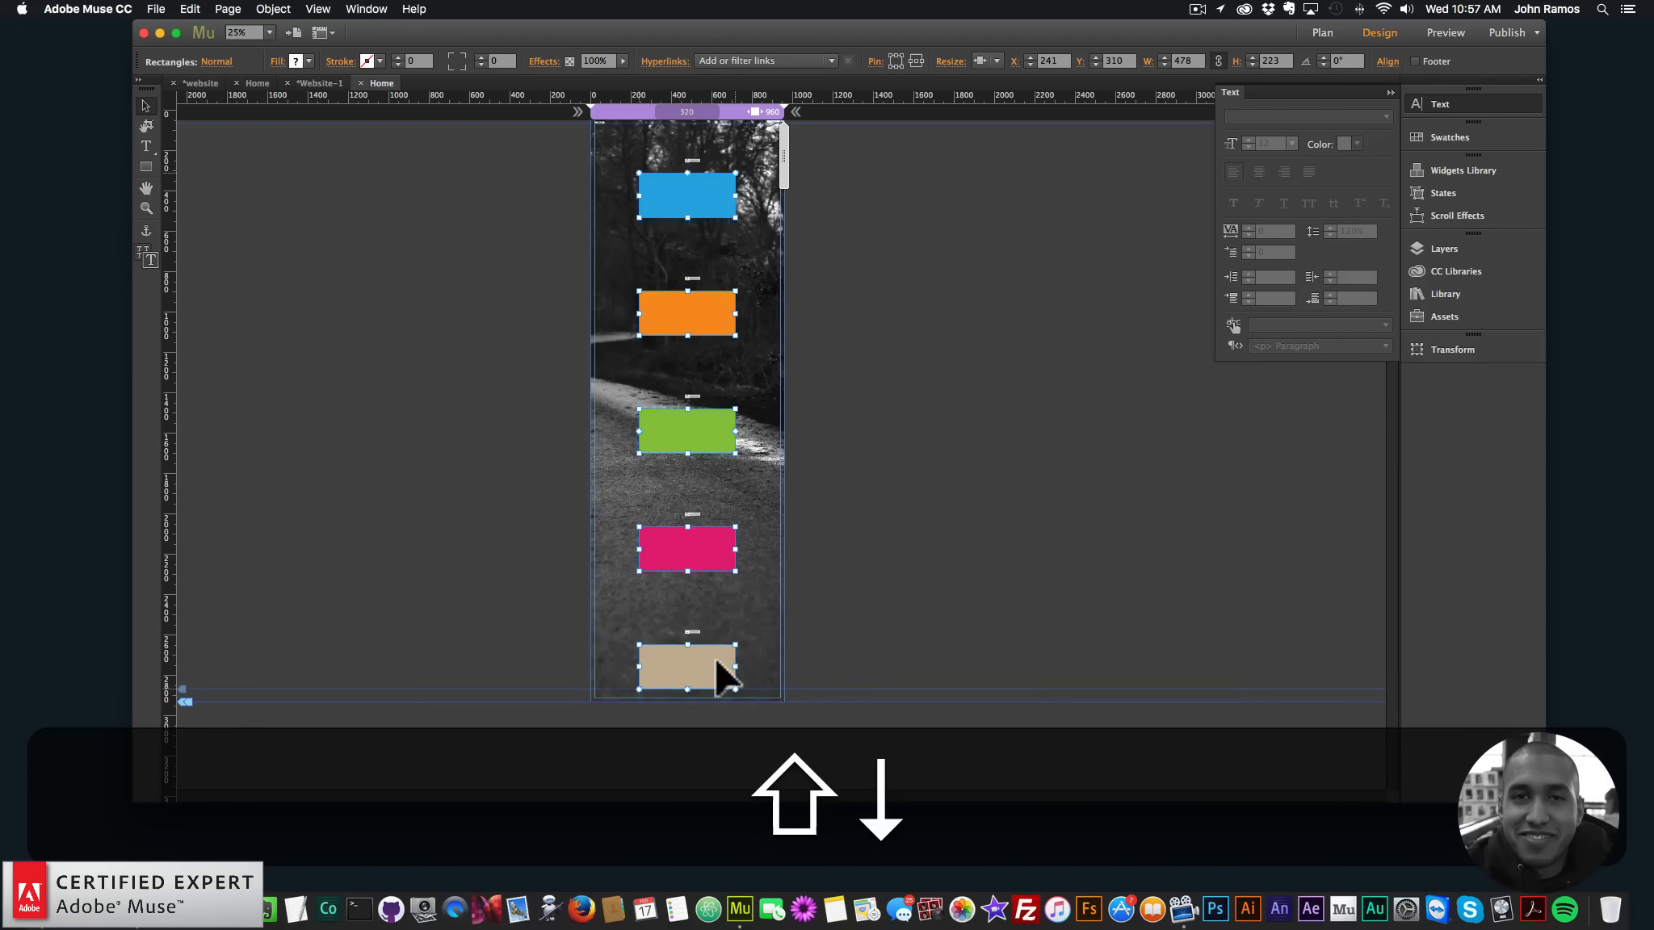
{"action": "key", "text": "shift+Up"}
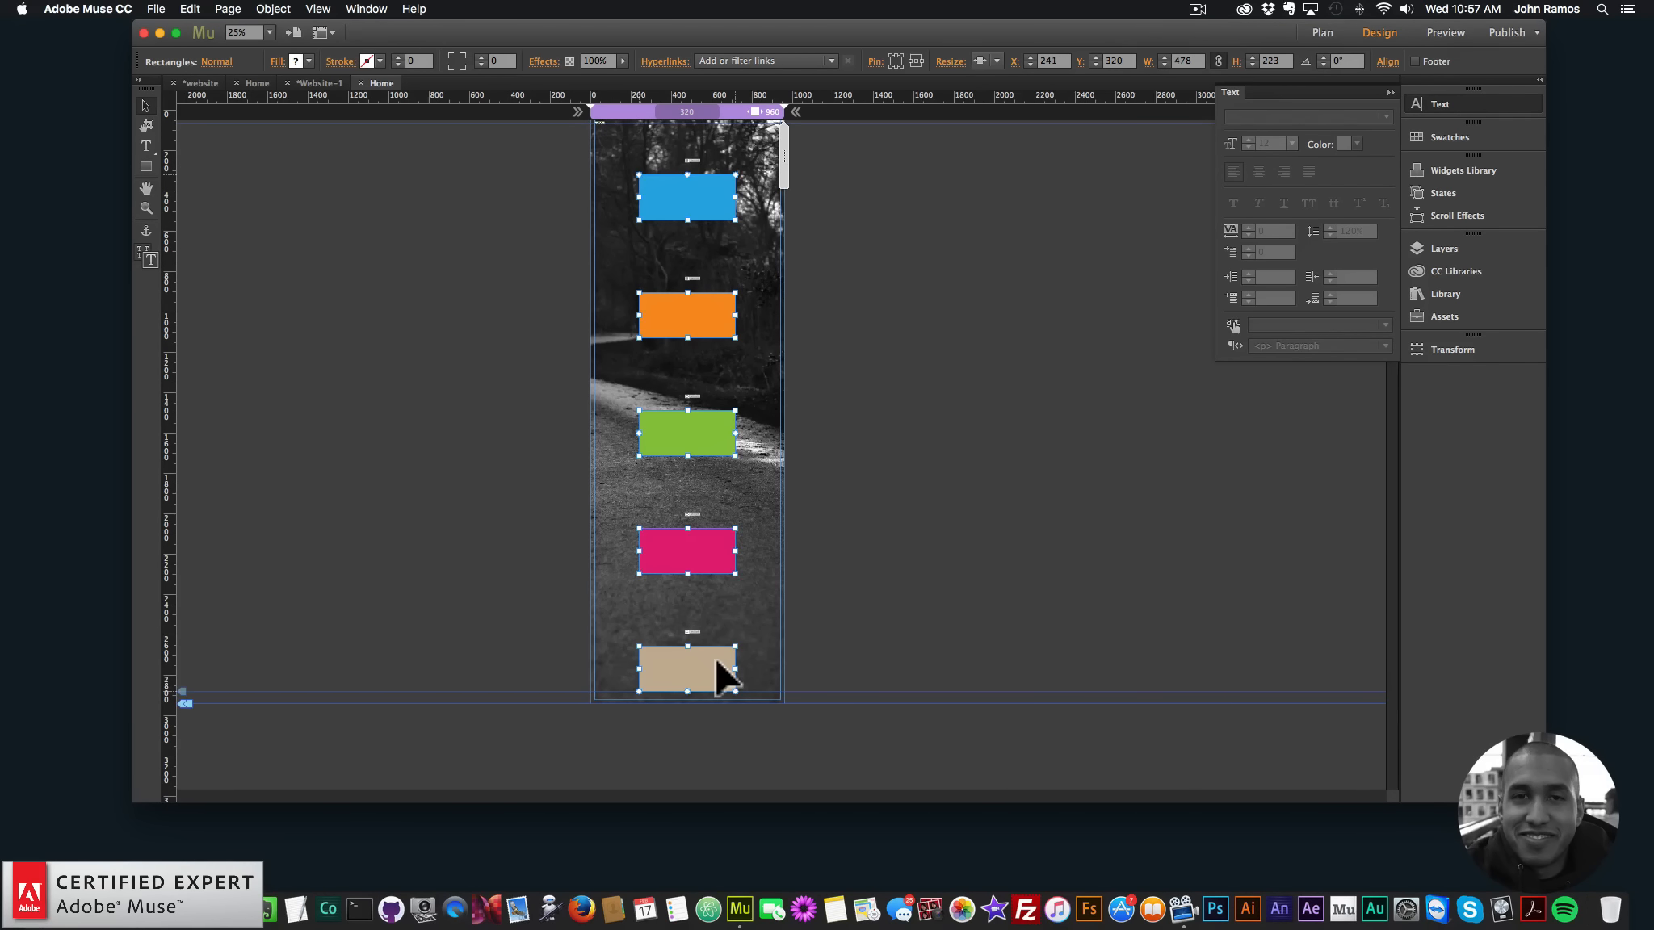
Deselect the rectangles and extend the bottom of the page further below the beige rectangle
{"action": "left_click", "coordinate": [274, 686]}
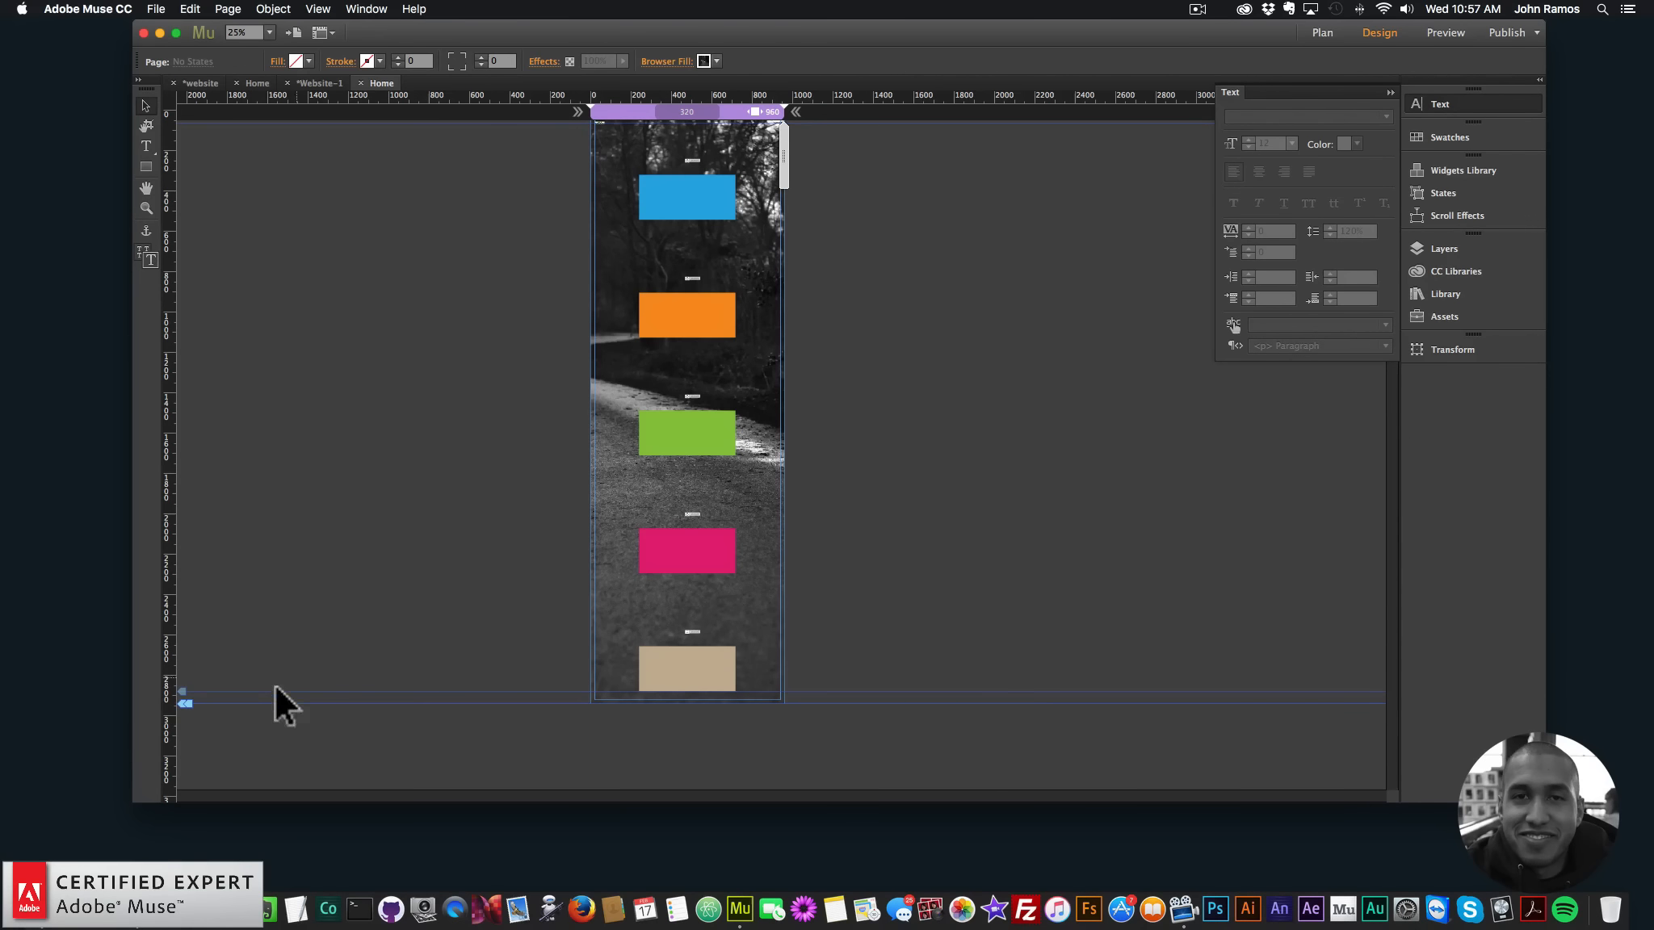
{"action": "left_click_drag", "start_coordinate": [183, 703], "coordinate": [181, 778]}
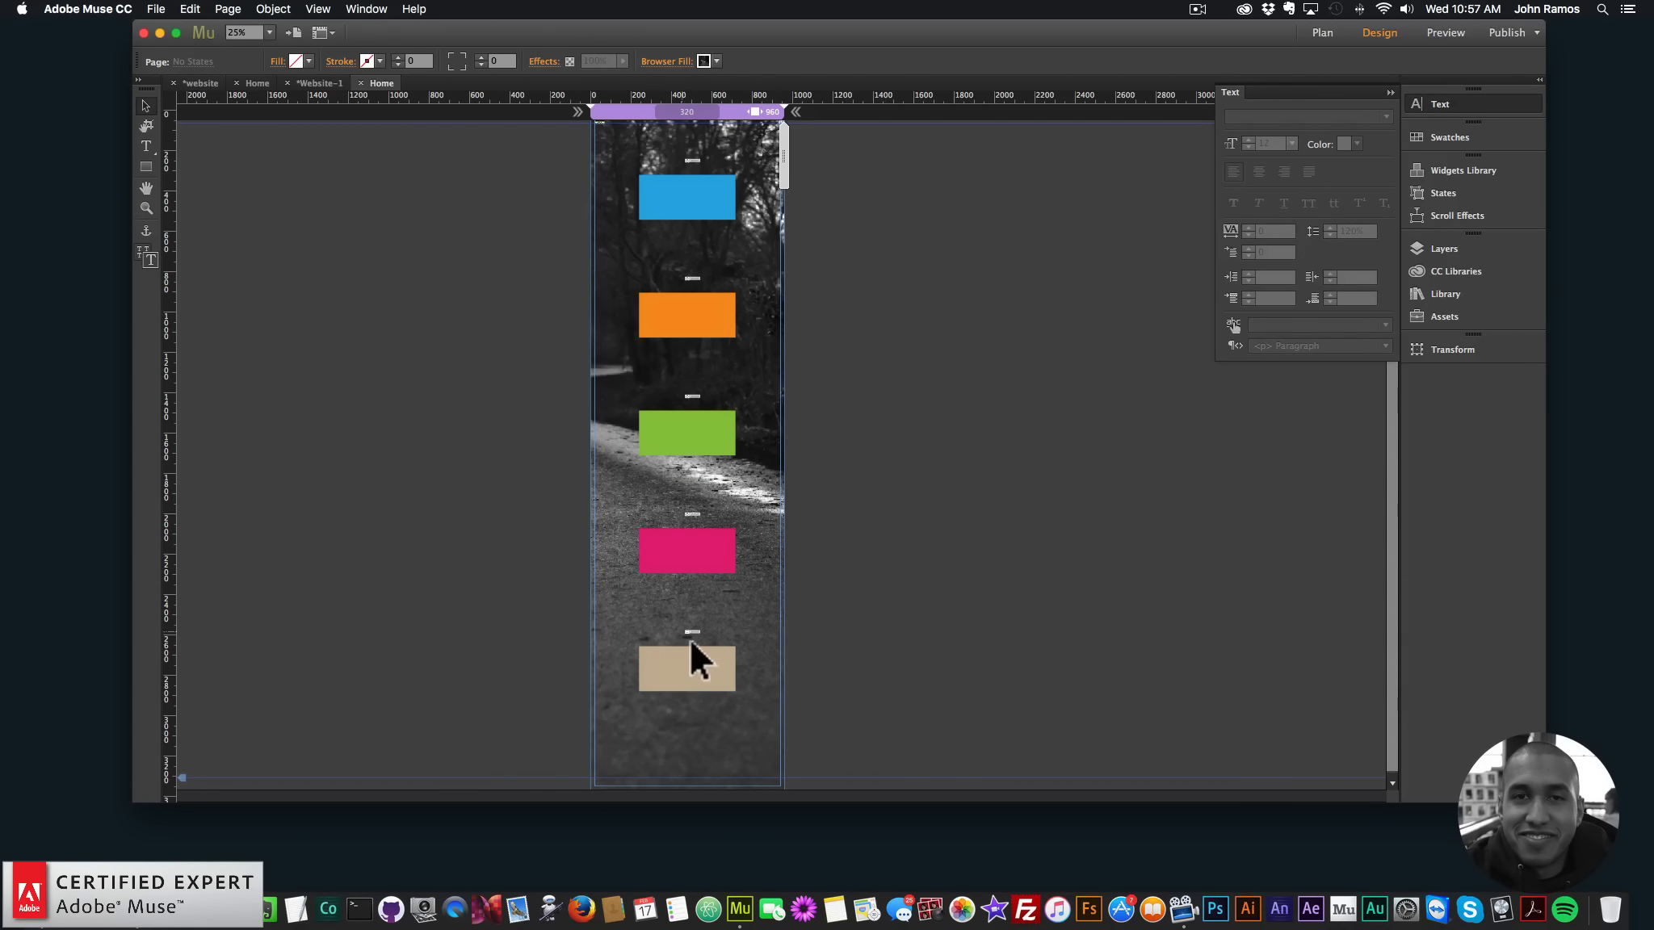
Place an anchor named home at the very top of the page, at Y 0
{"action": "left_click", "coordinate": [146, 207]}
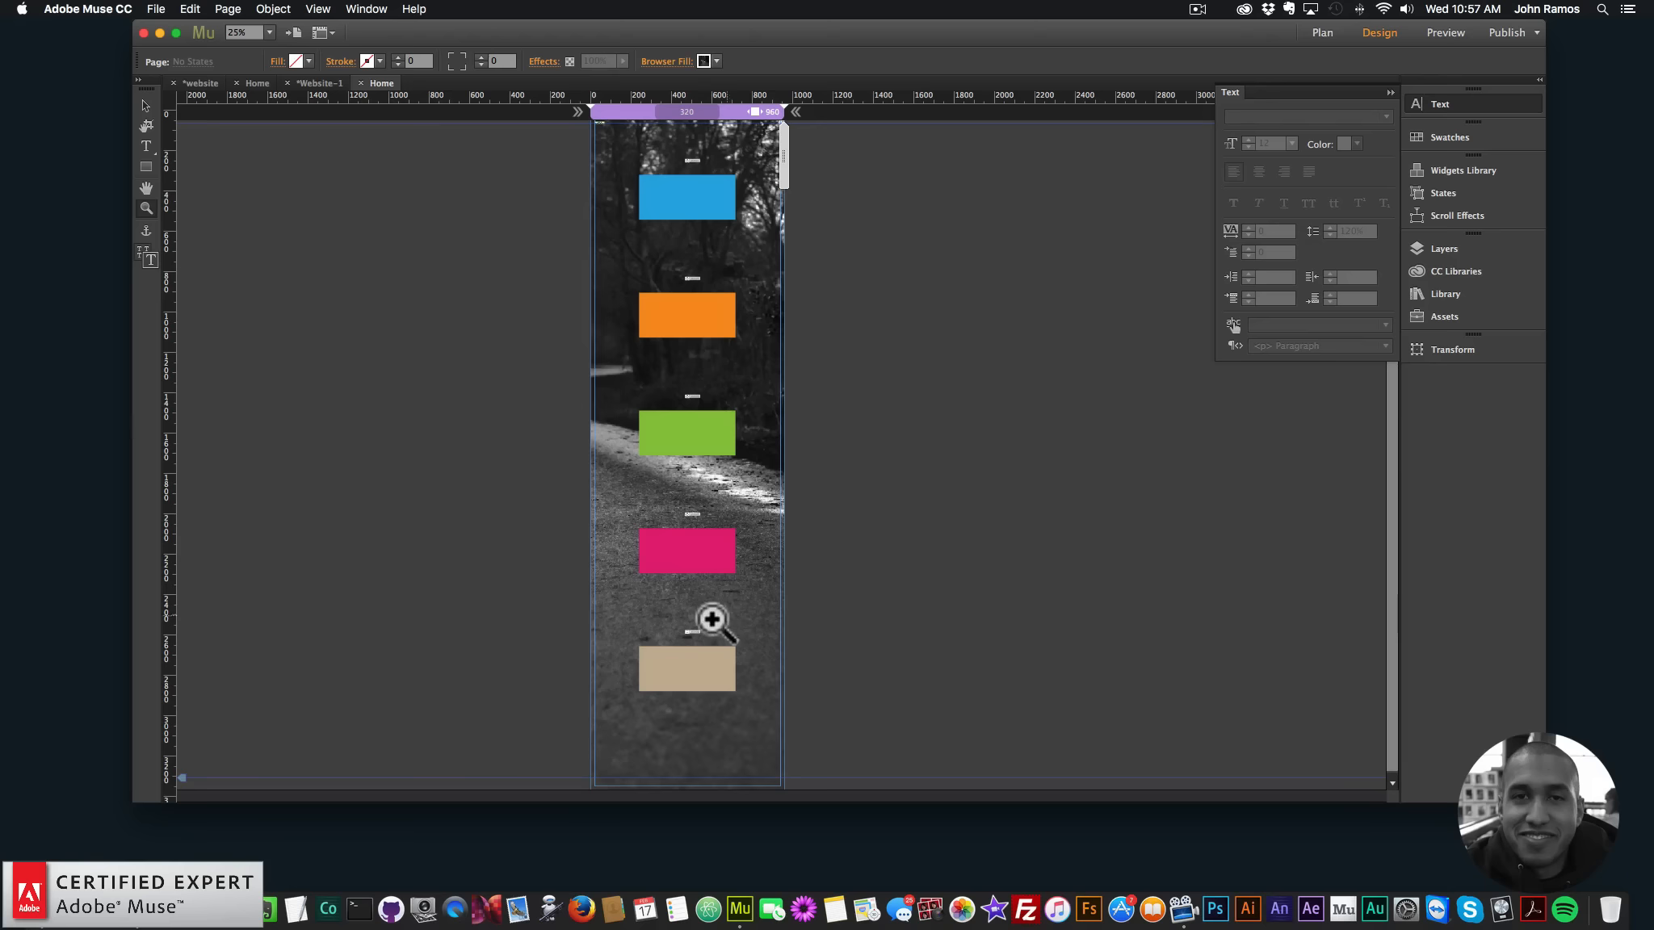
{"action": "left_click", "coordinate": [756, 318]}
{"action": "left_click", "coordinate": [798, 195]}
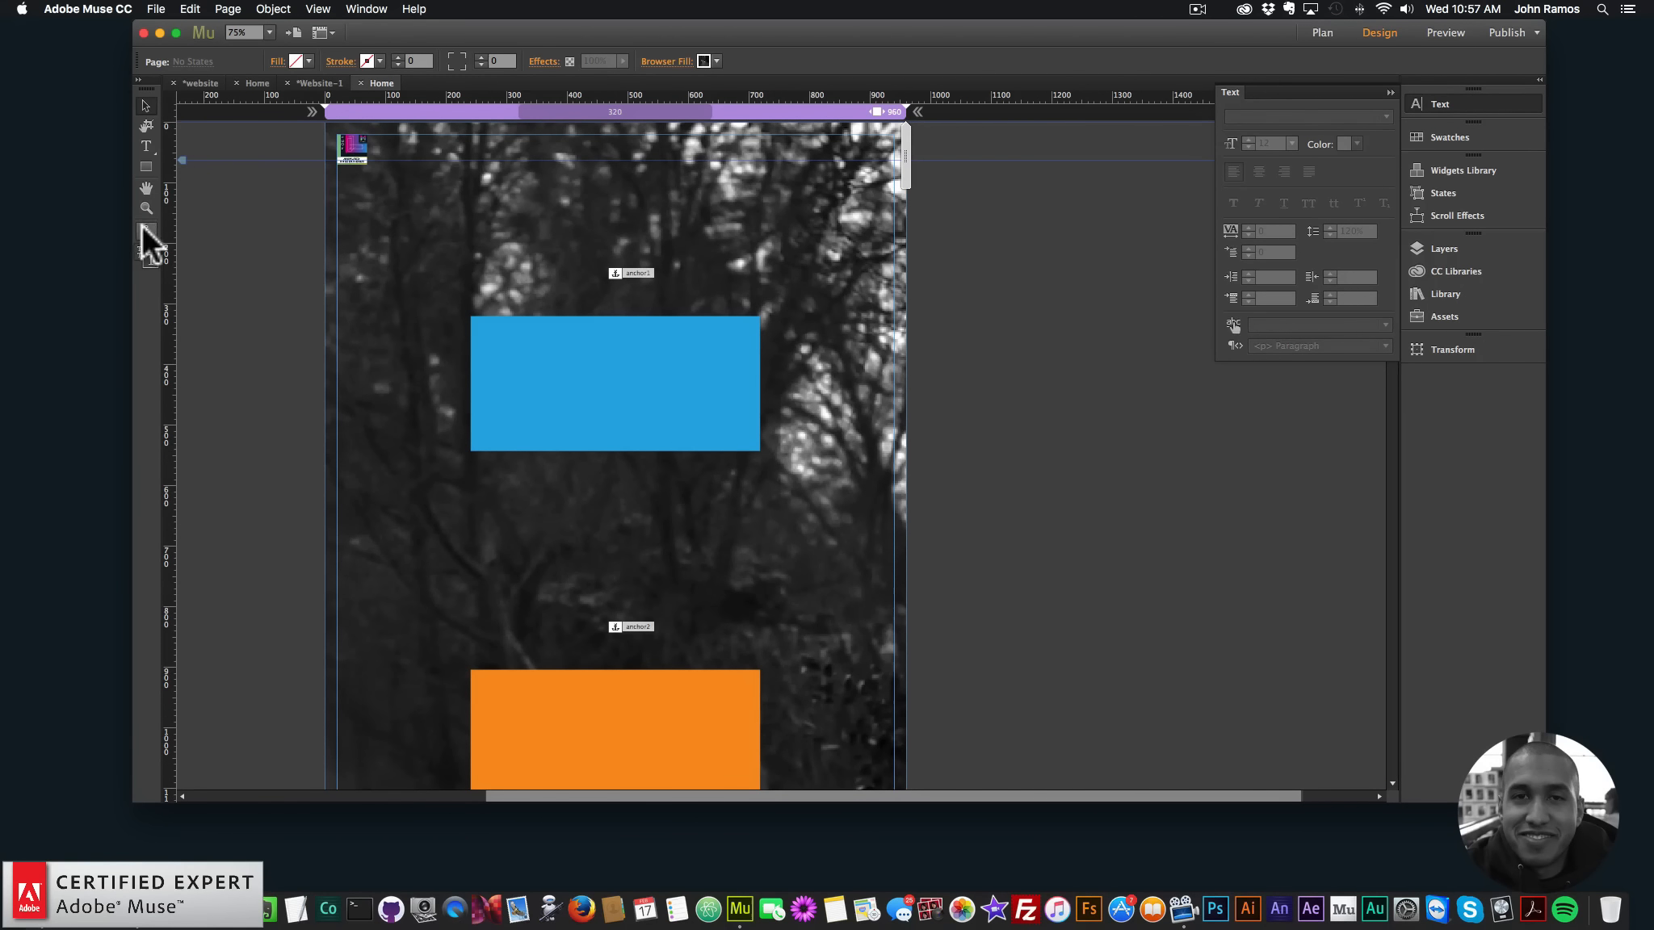
{"action": "left_click_drag", "start_coordinate": [145, 229], "coordinate": [595, 148]}
{"action": "left_click", "coordinate": [626, 147]}
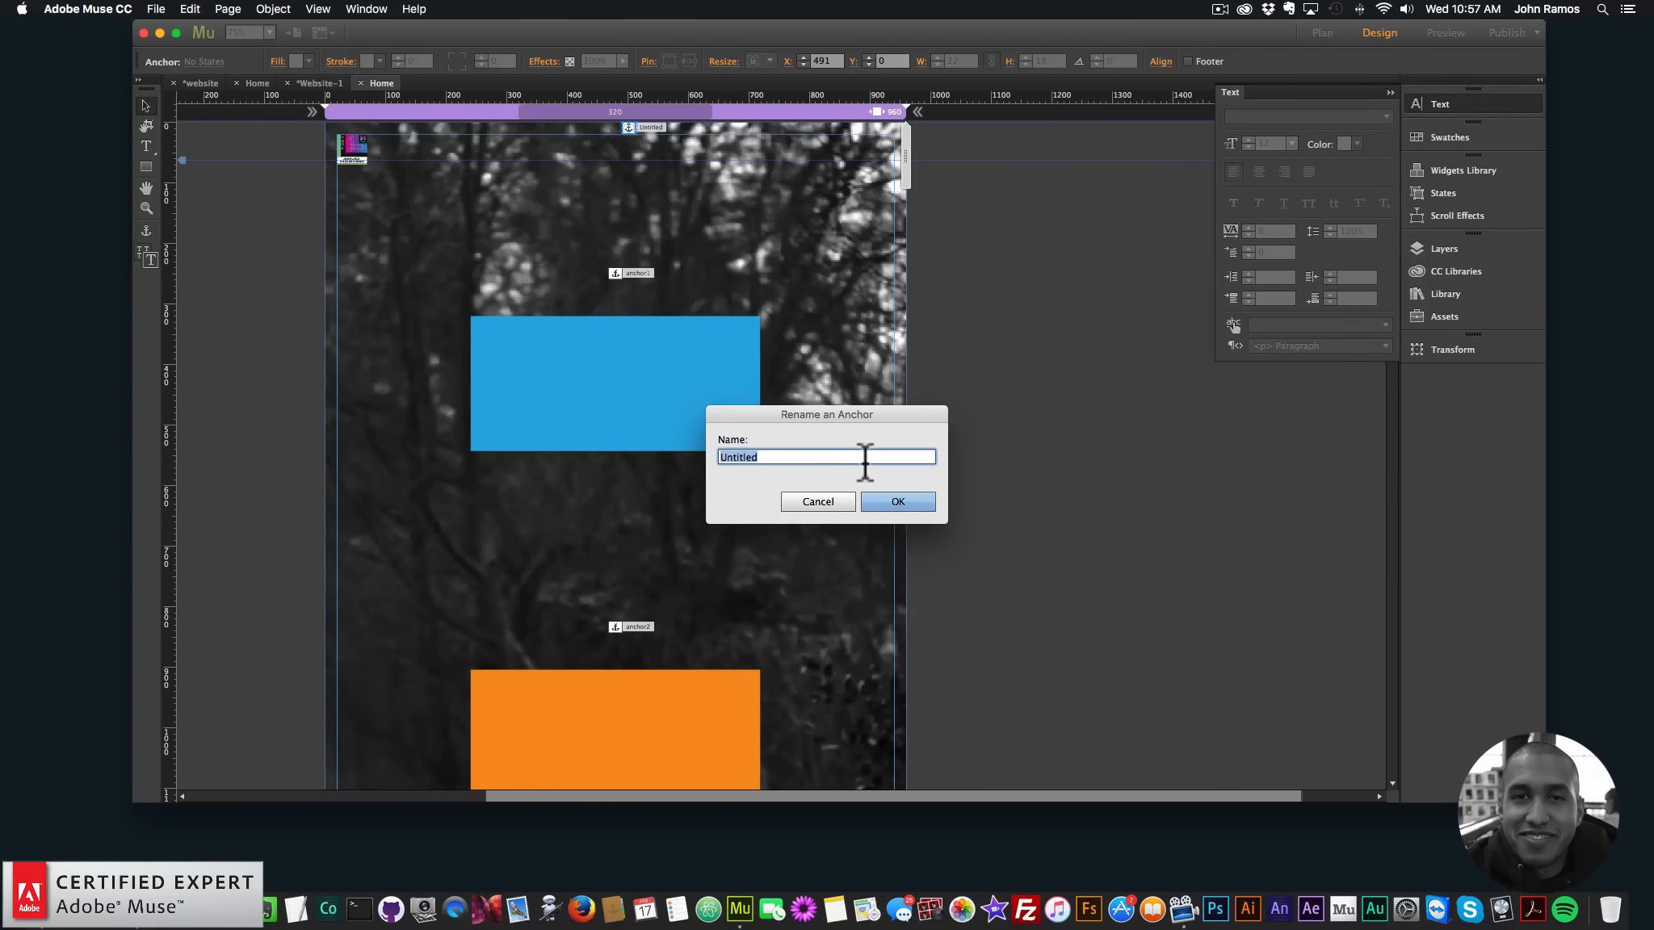
{"action": "type", "text": "home"}
{"action": "key", "text": "Return"}
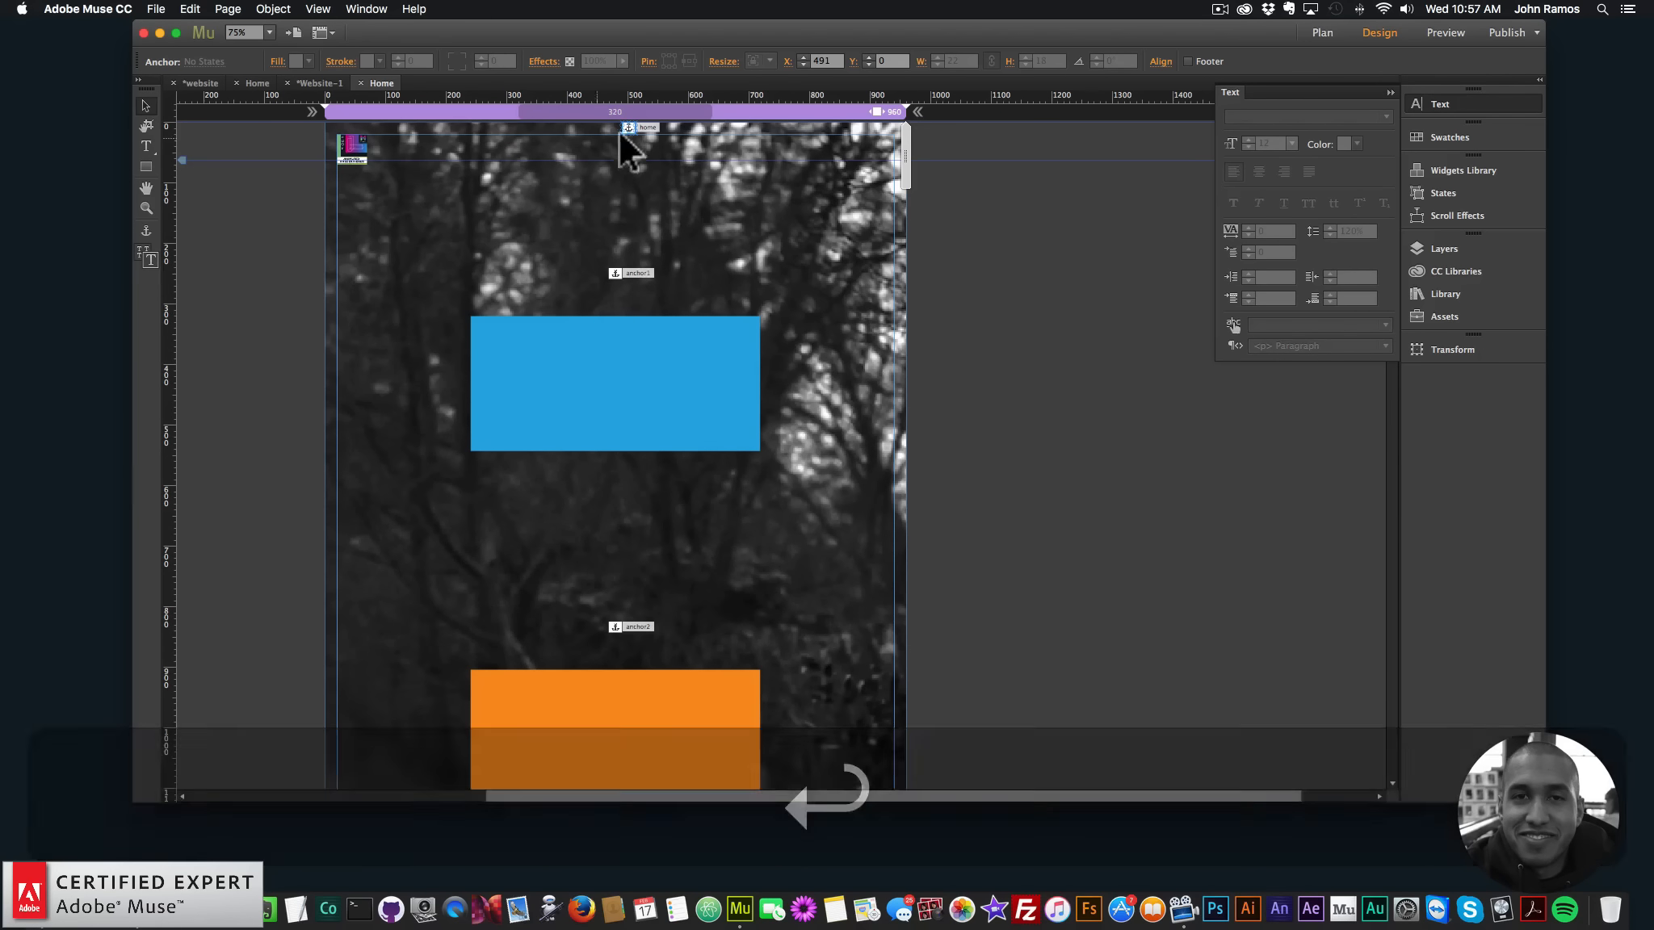
Line up the home anchor above anchor1 at X 469, and set the menu widget's Menu Item 1 URL to #home
{"action": "left_click_drag", "start_coordinate": [621, 133], "coordinate": [612, 126]}
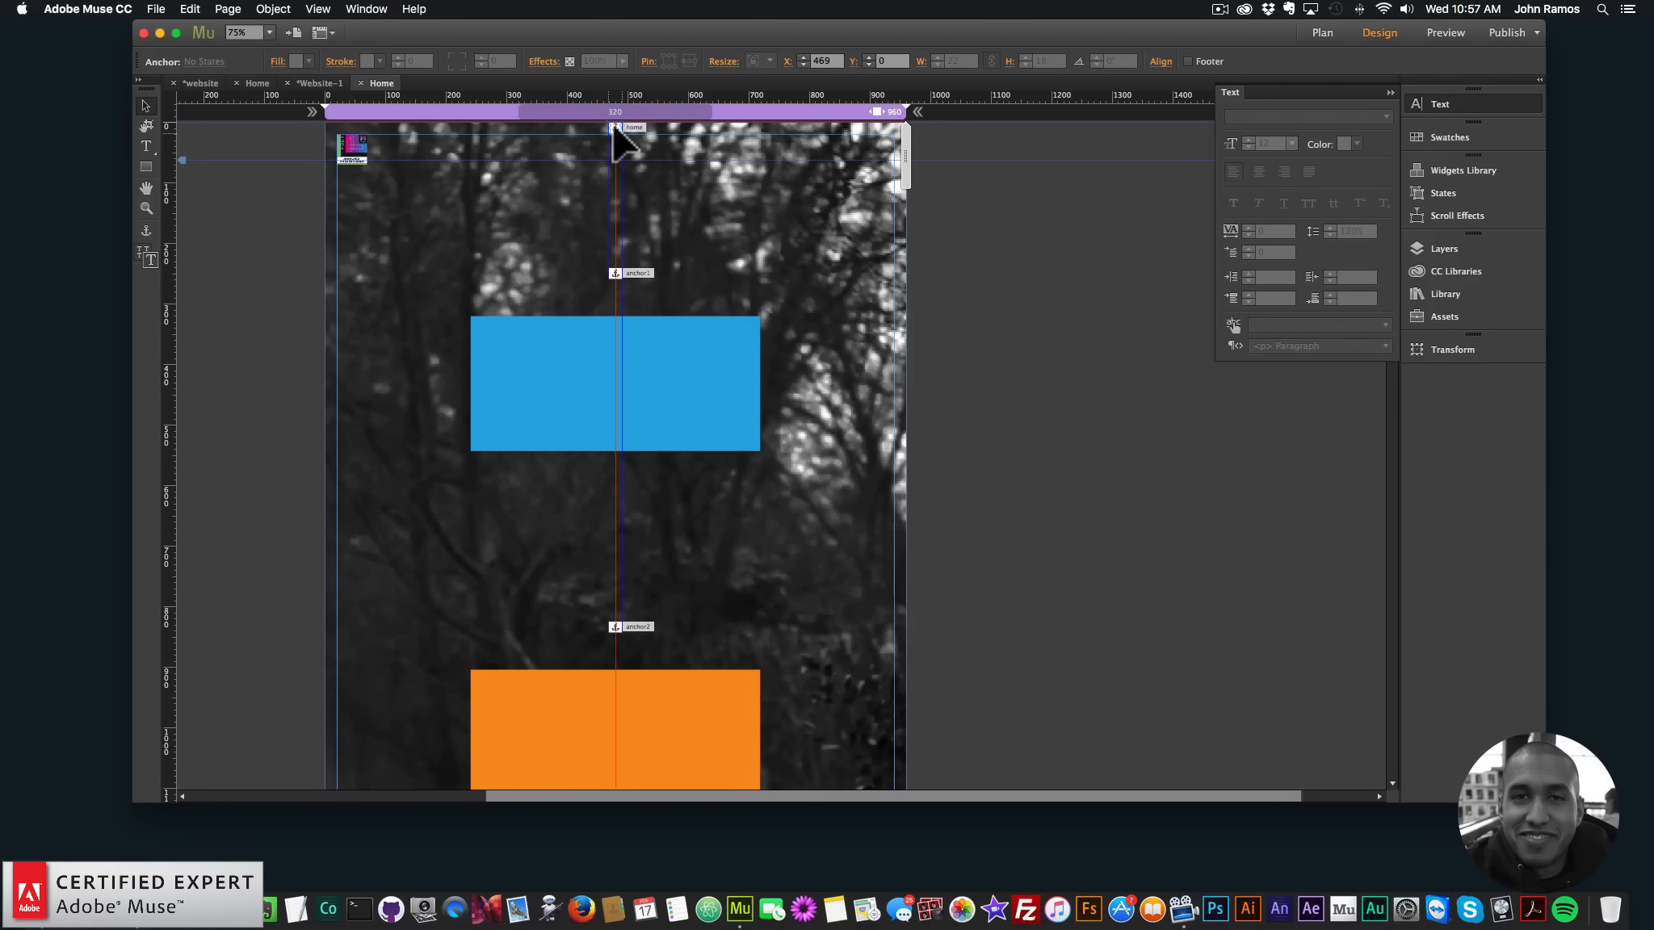
{"action": "left_click", "coordinate": [356, 147]}
{"action": "left_click", "coordinate": [381, 128]}
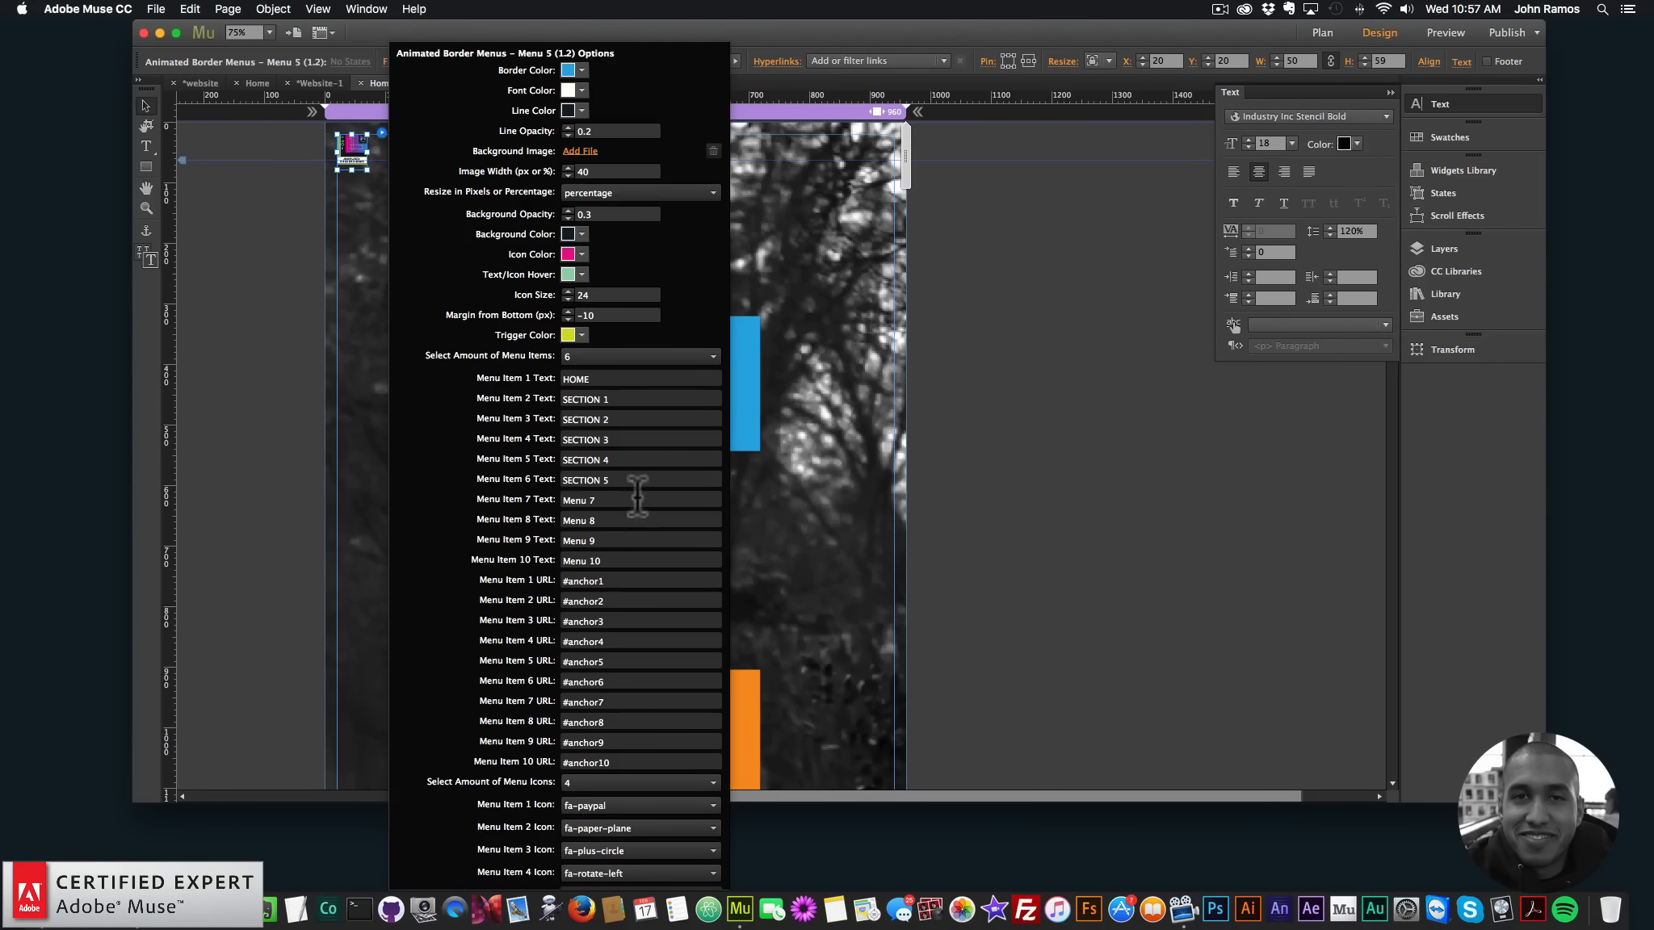
{"action": "double_click", "coordinate": [575, 582]}
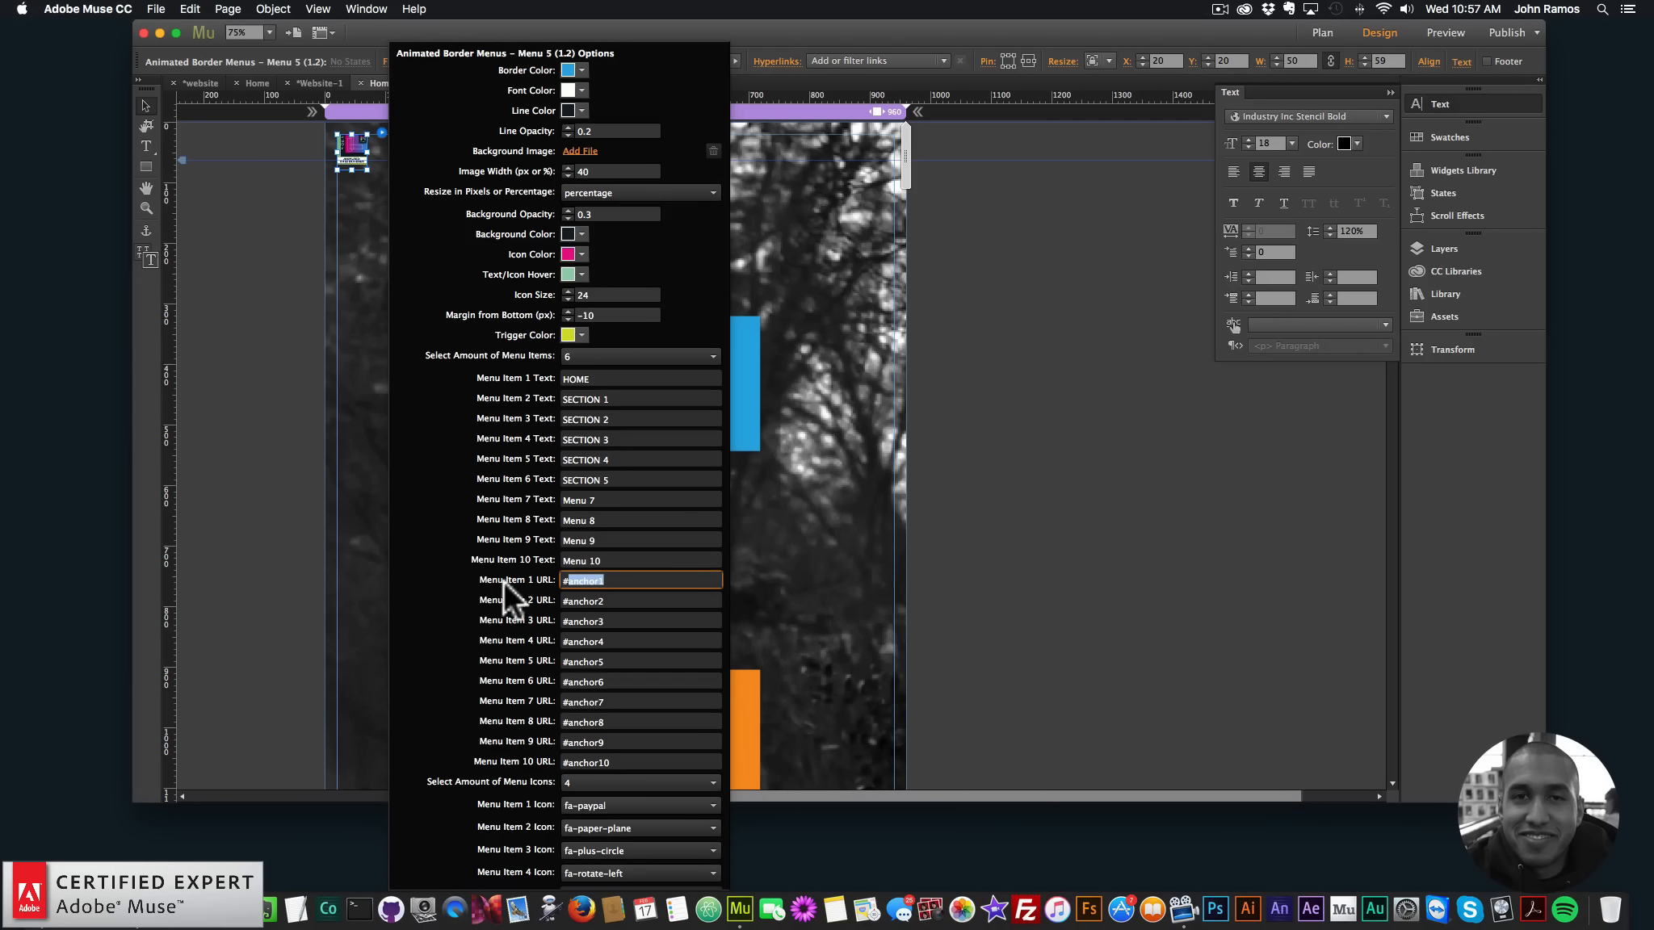
{"action": "type", "text": "home"}
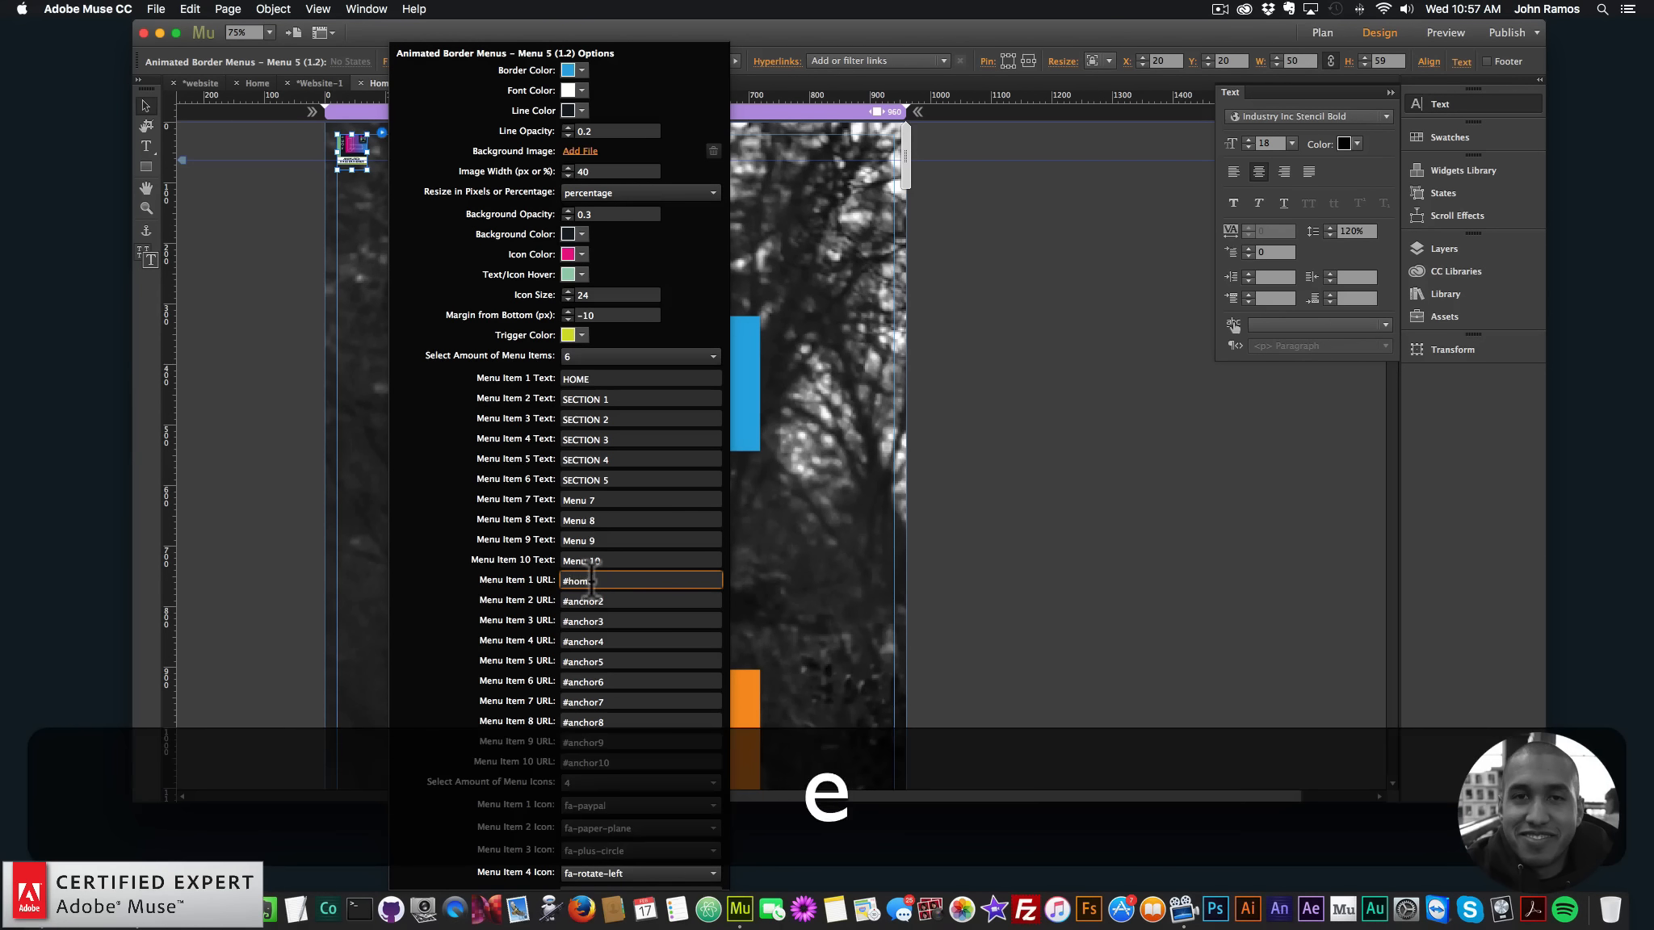
Set the Menu Item 2 URL to #anchor1 and the Menu Item 3 URL to #anchor2
{"action": "double_click", "coordinate": [665, 601]}
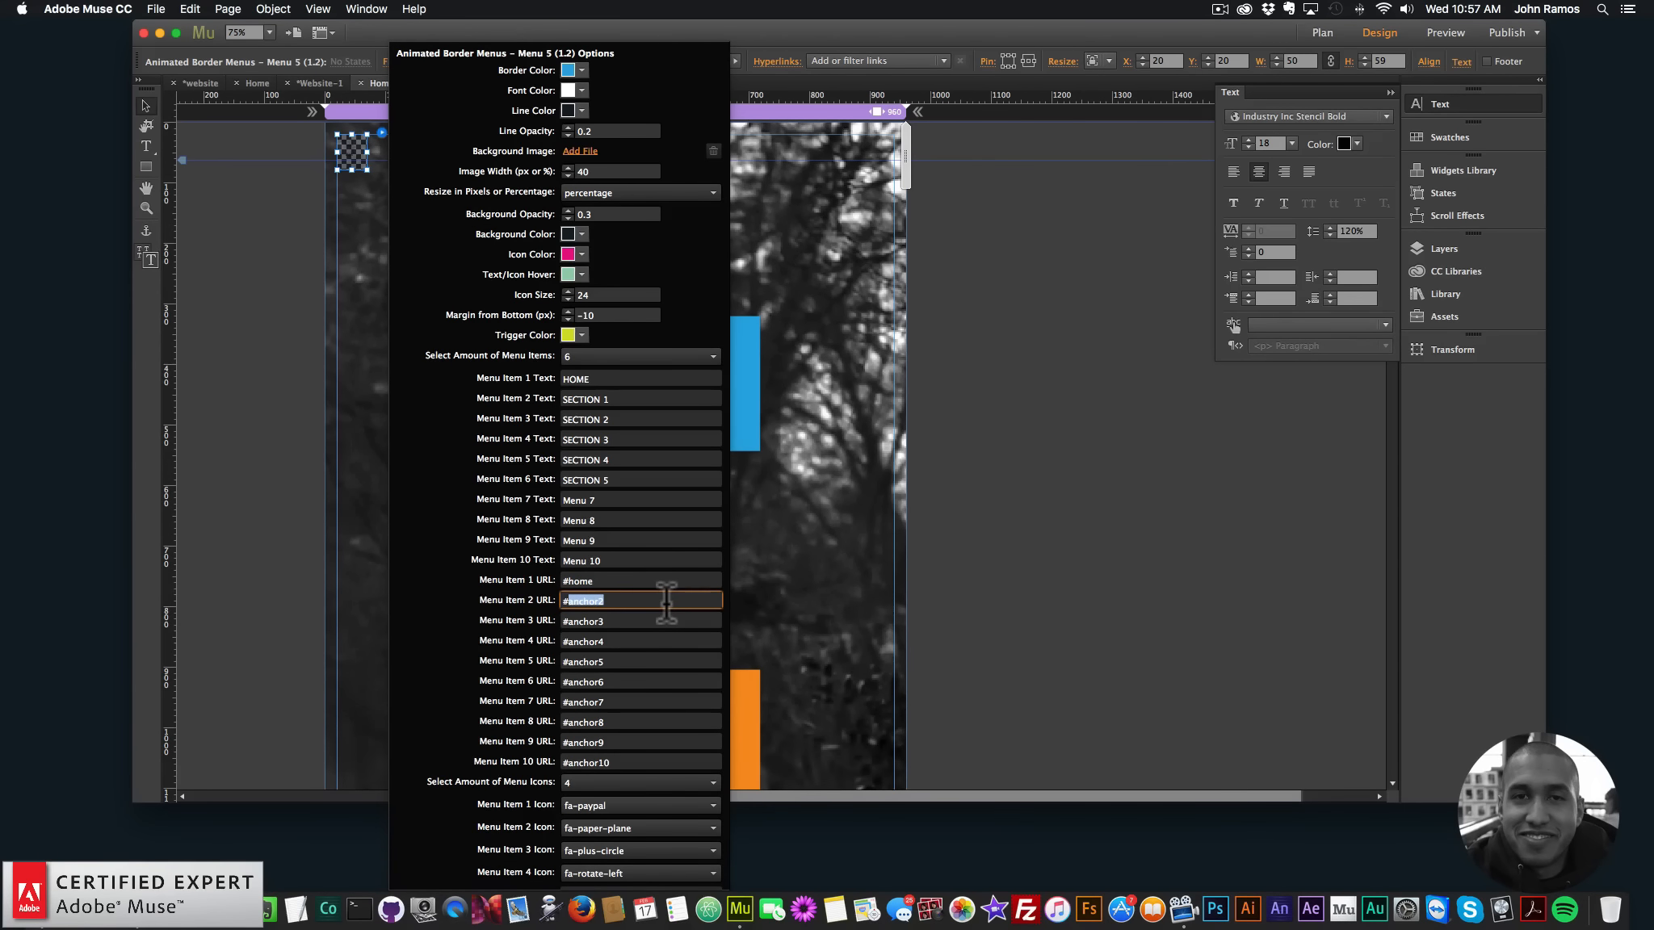
{"action": "key", "text": "Right"}
{"action": "key", "text": "BackSpace"}
{"action": "type", "text": "1"}
{"action": "key", "text": "Tab"}
{"action": "key", "text": "Right"}
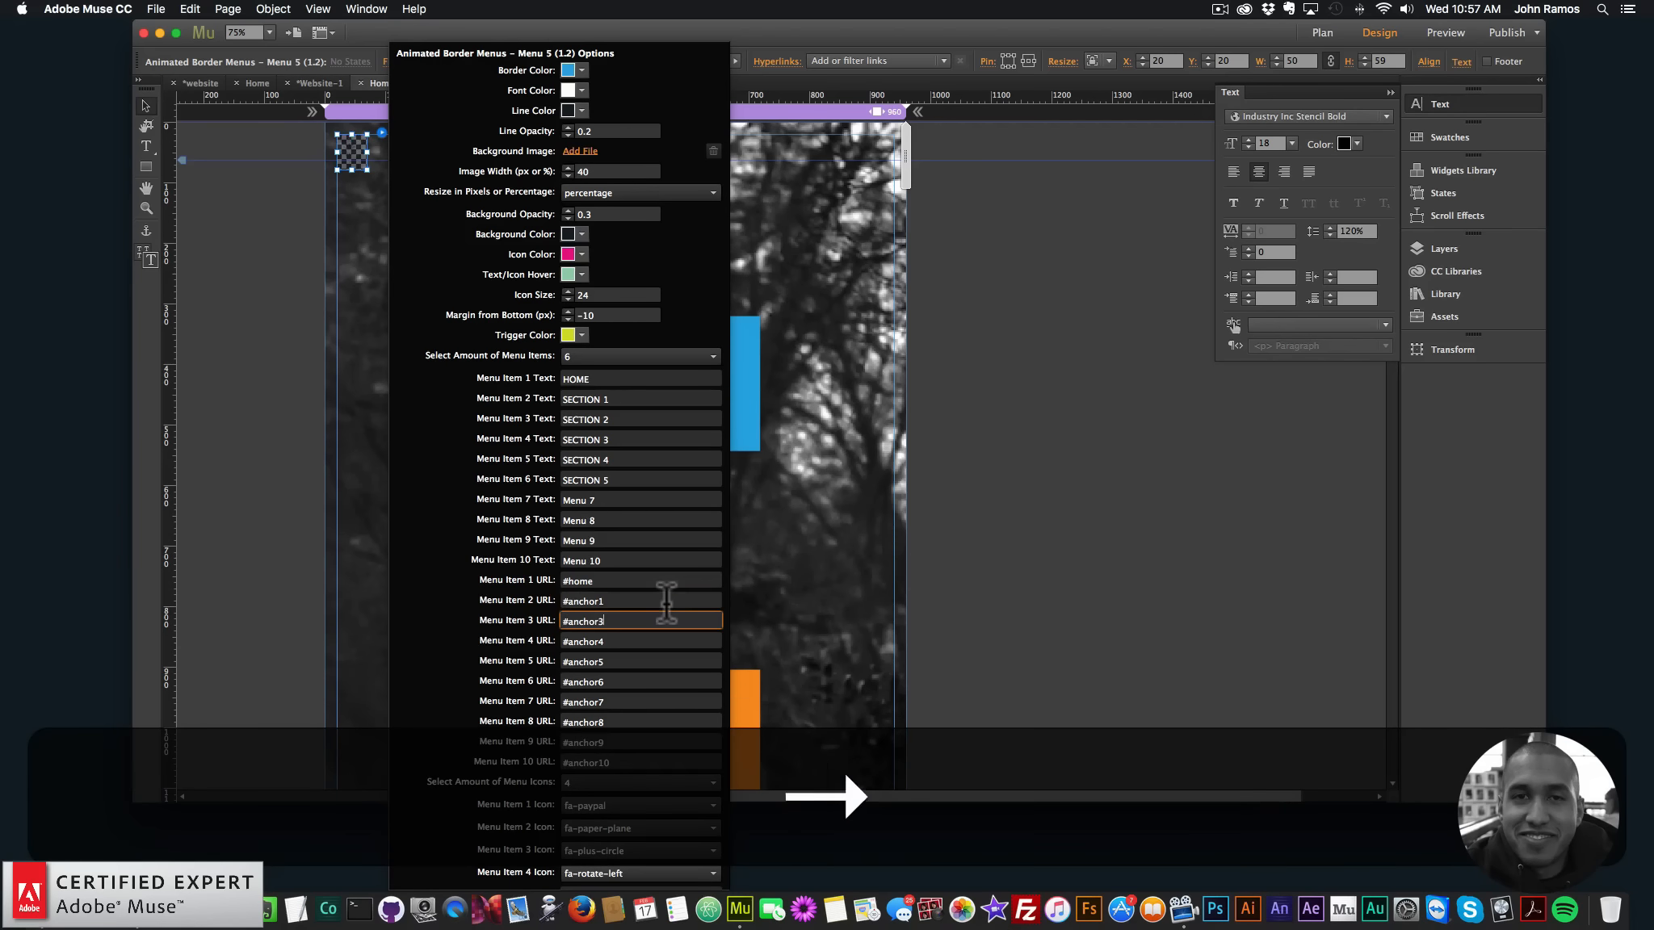
{"action": "key", "text": "BackSpace"}
{"action": "type", "text": "2"}
{"action": "key", "text": "Tab"}
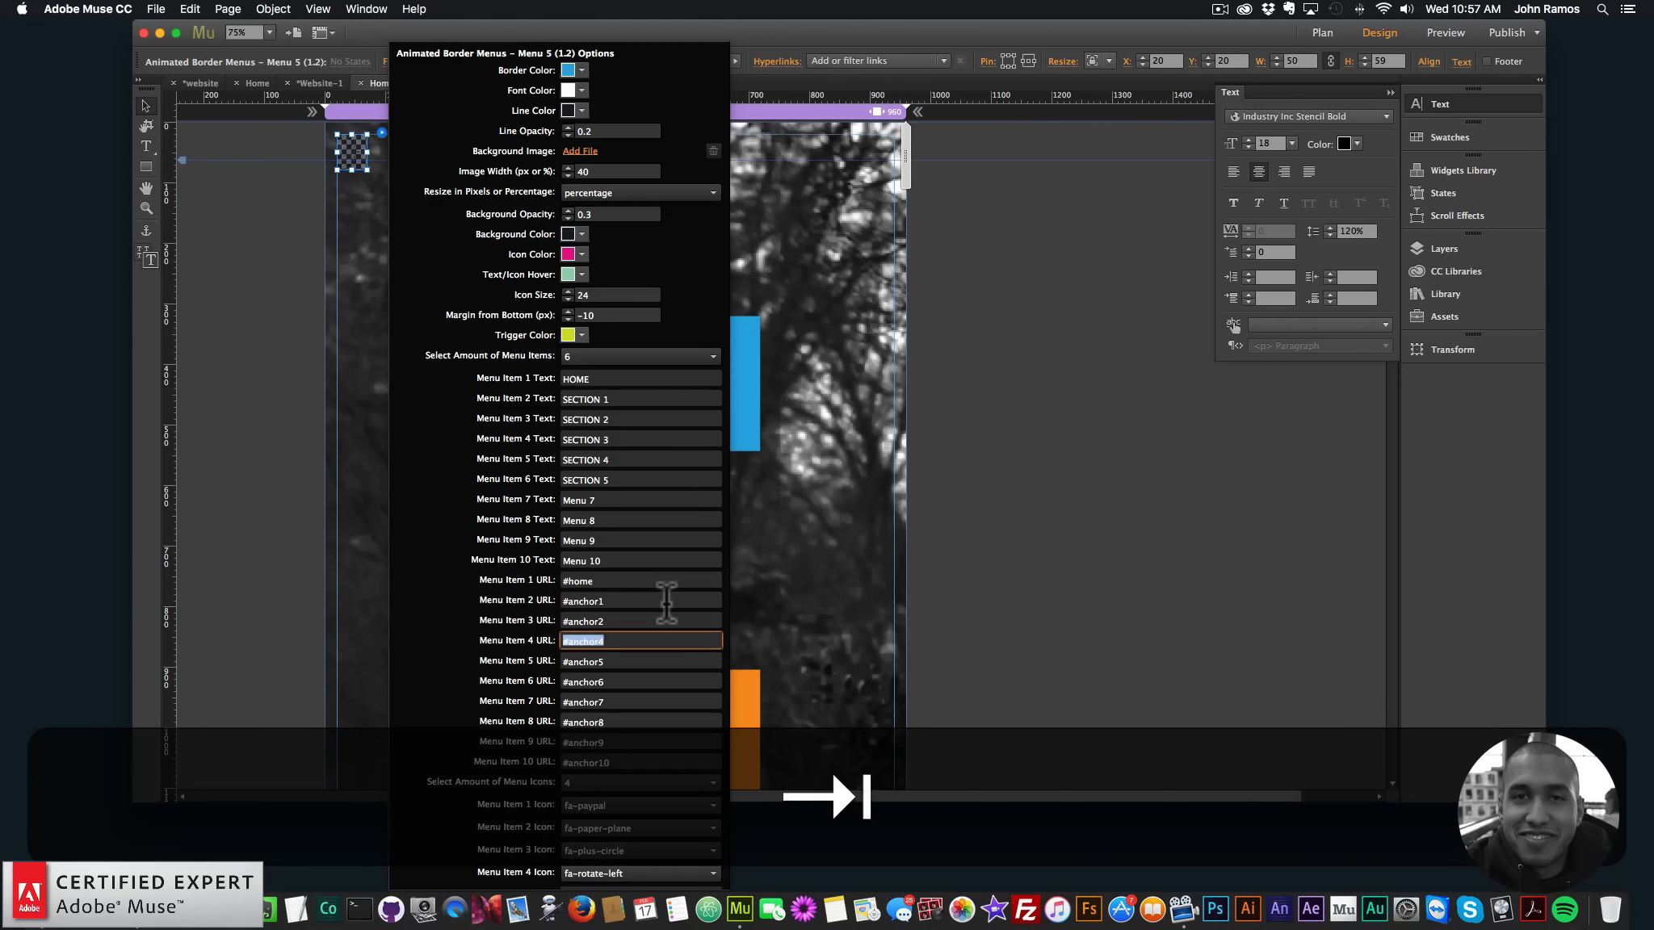
Set the URLs of menu items 4, 5 and 6 to #anchor3, #anchor4 and #anchor5, and close the widget options
{"action": "key", "text": "Right"}
{"action": "key", "text": "BackSpace"}
{"action": "type", "text": "3"}
{"action": "key", "text": "Tab"}
{"action": "key", "text": "Right"}
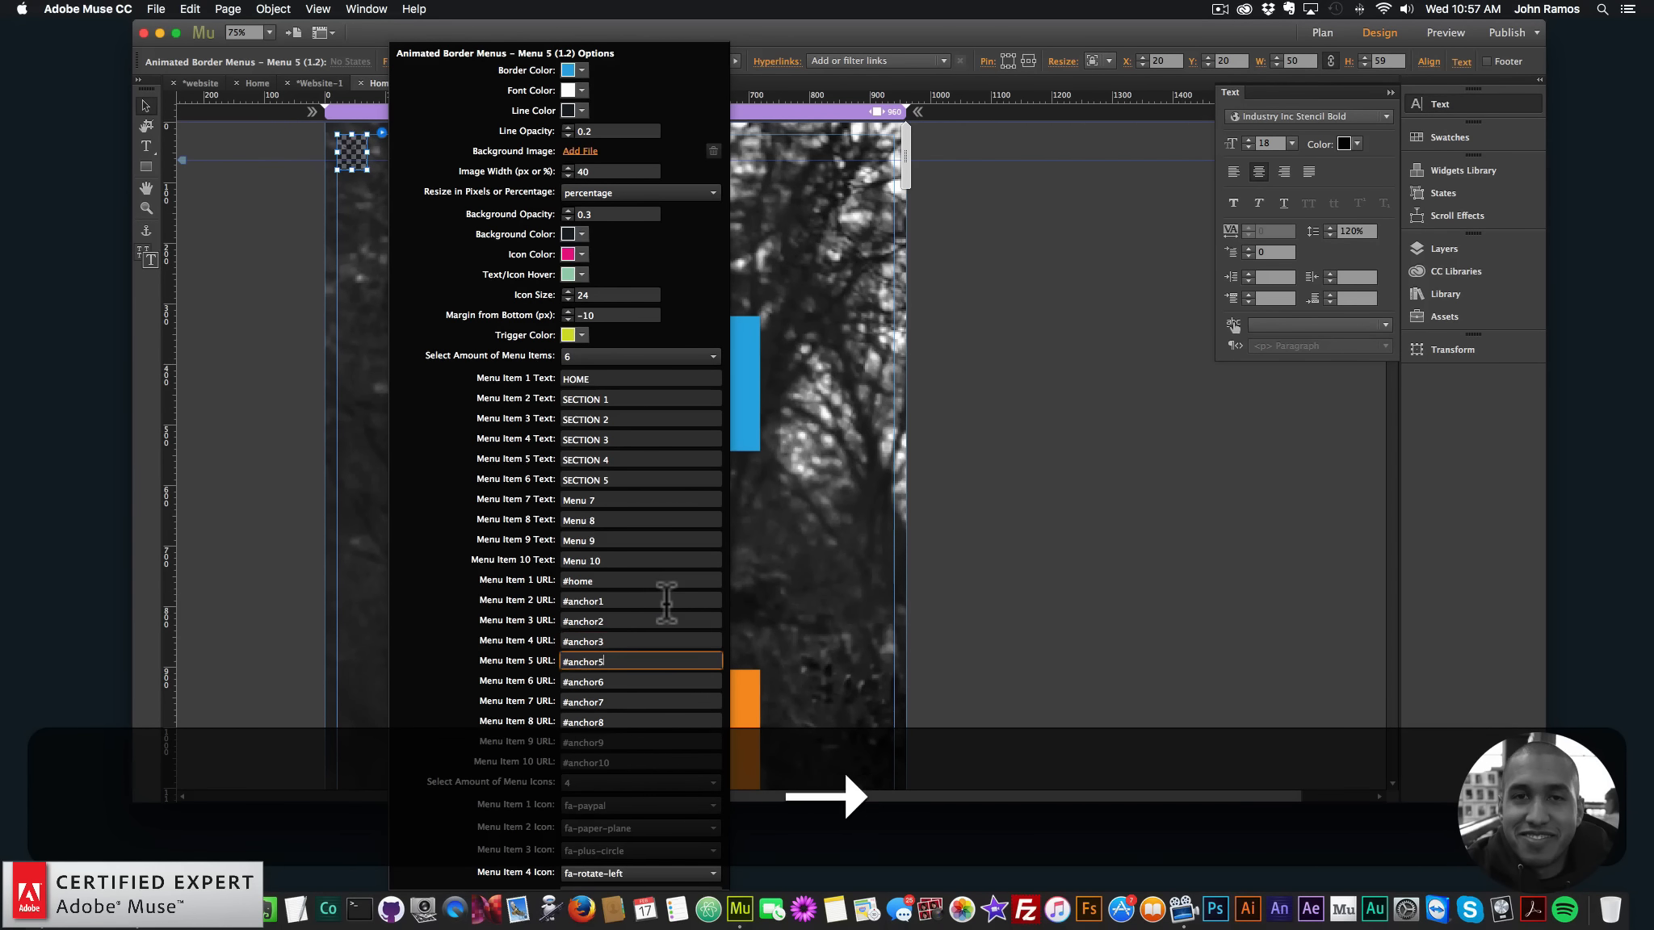
{"action": "key", "text": "BackSpace"}
{"action": "type", "text": "4"}
{"action": "key", "text": "Tab"}
{"action": "key", "text": "Right"}
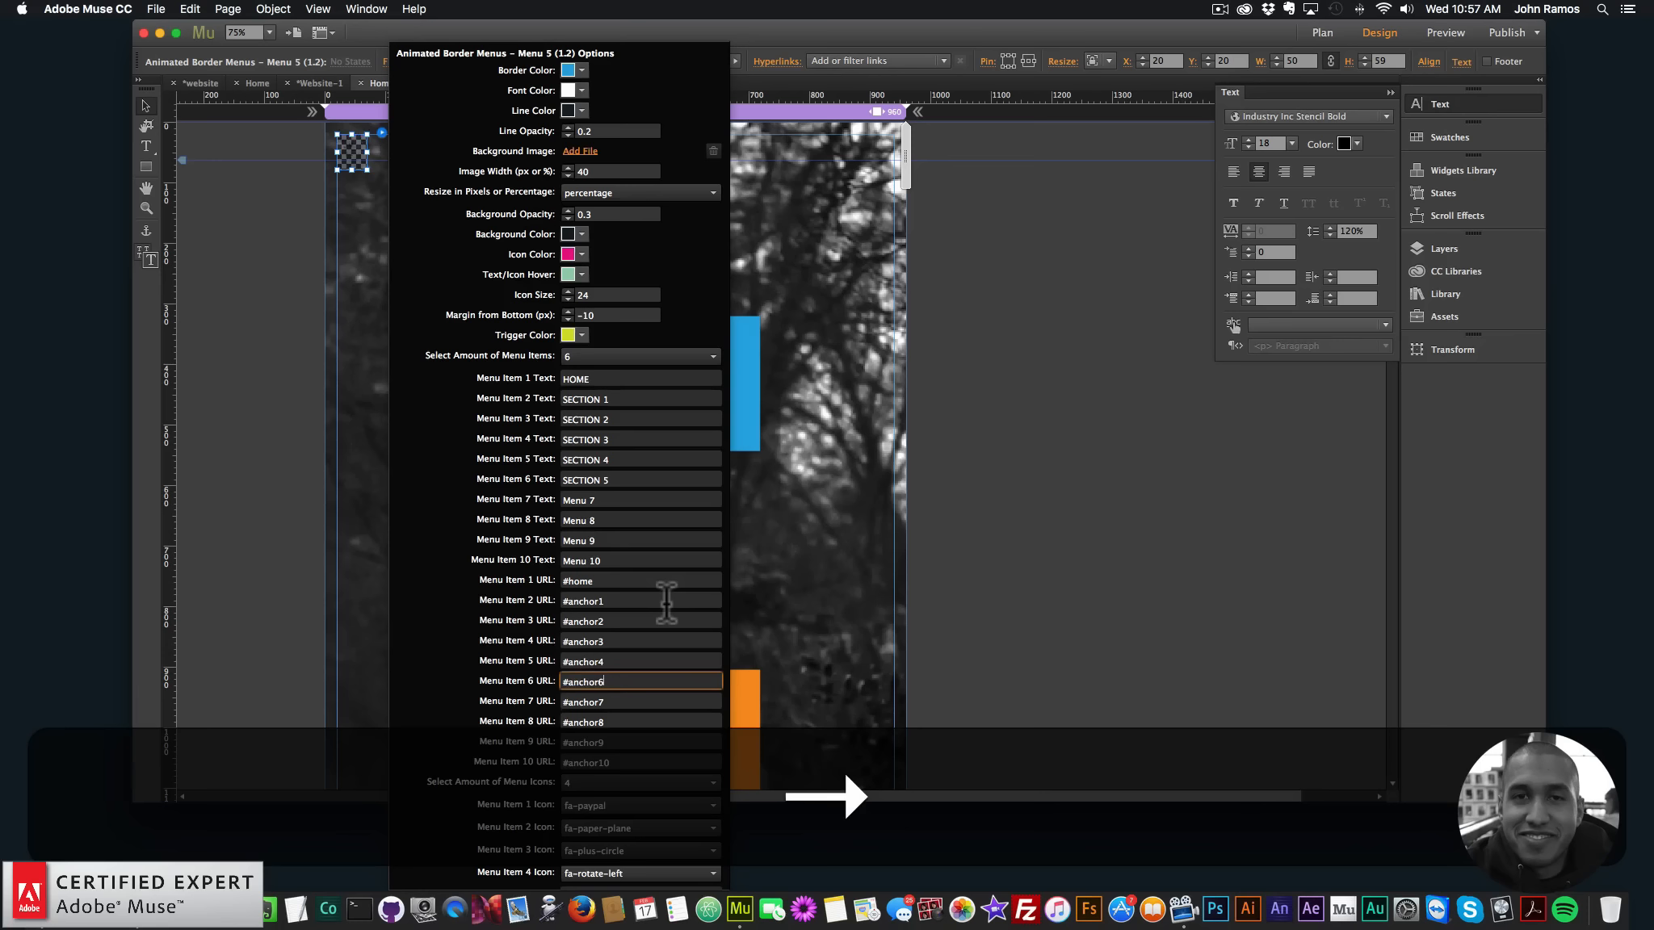
{"action": "key", "text": "BackSpace"}
{"action": "type", "text": "5"}
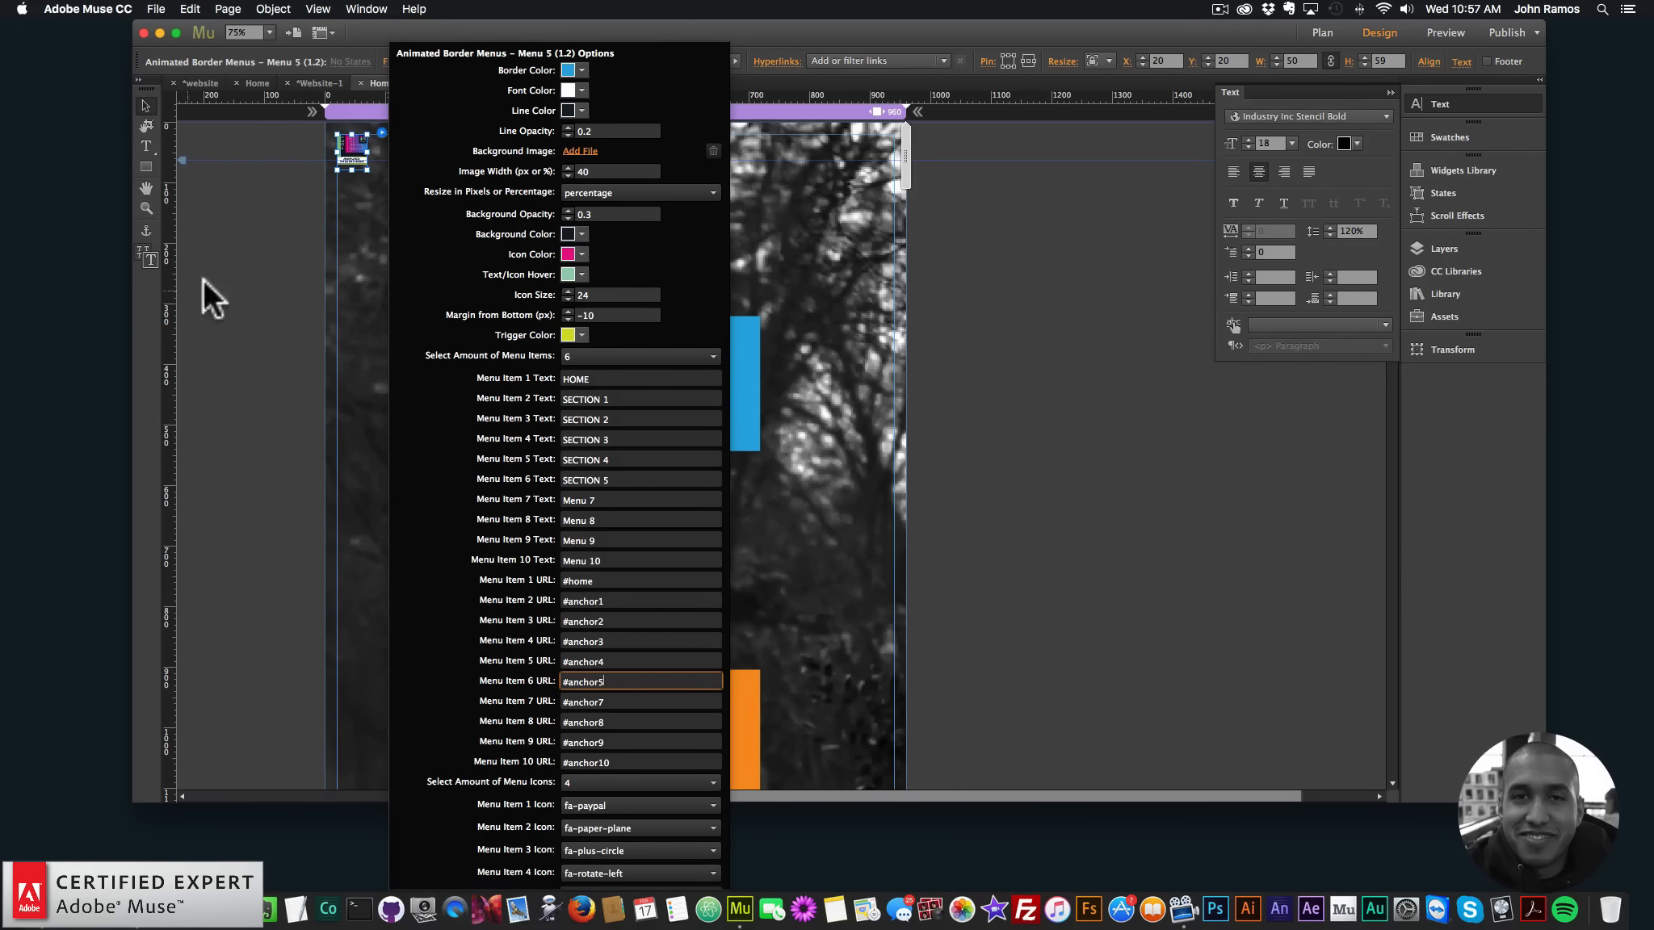
{"action": "left_click", "coordinate": [238, 282]}
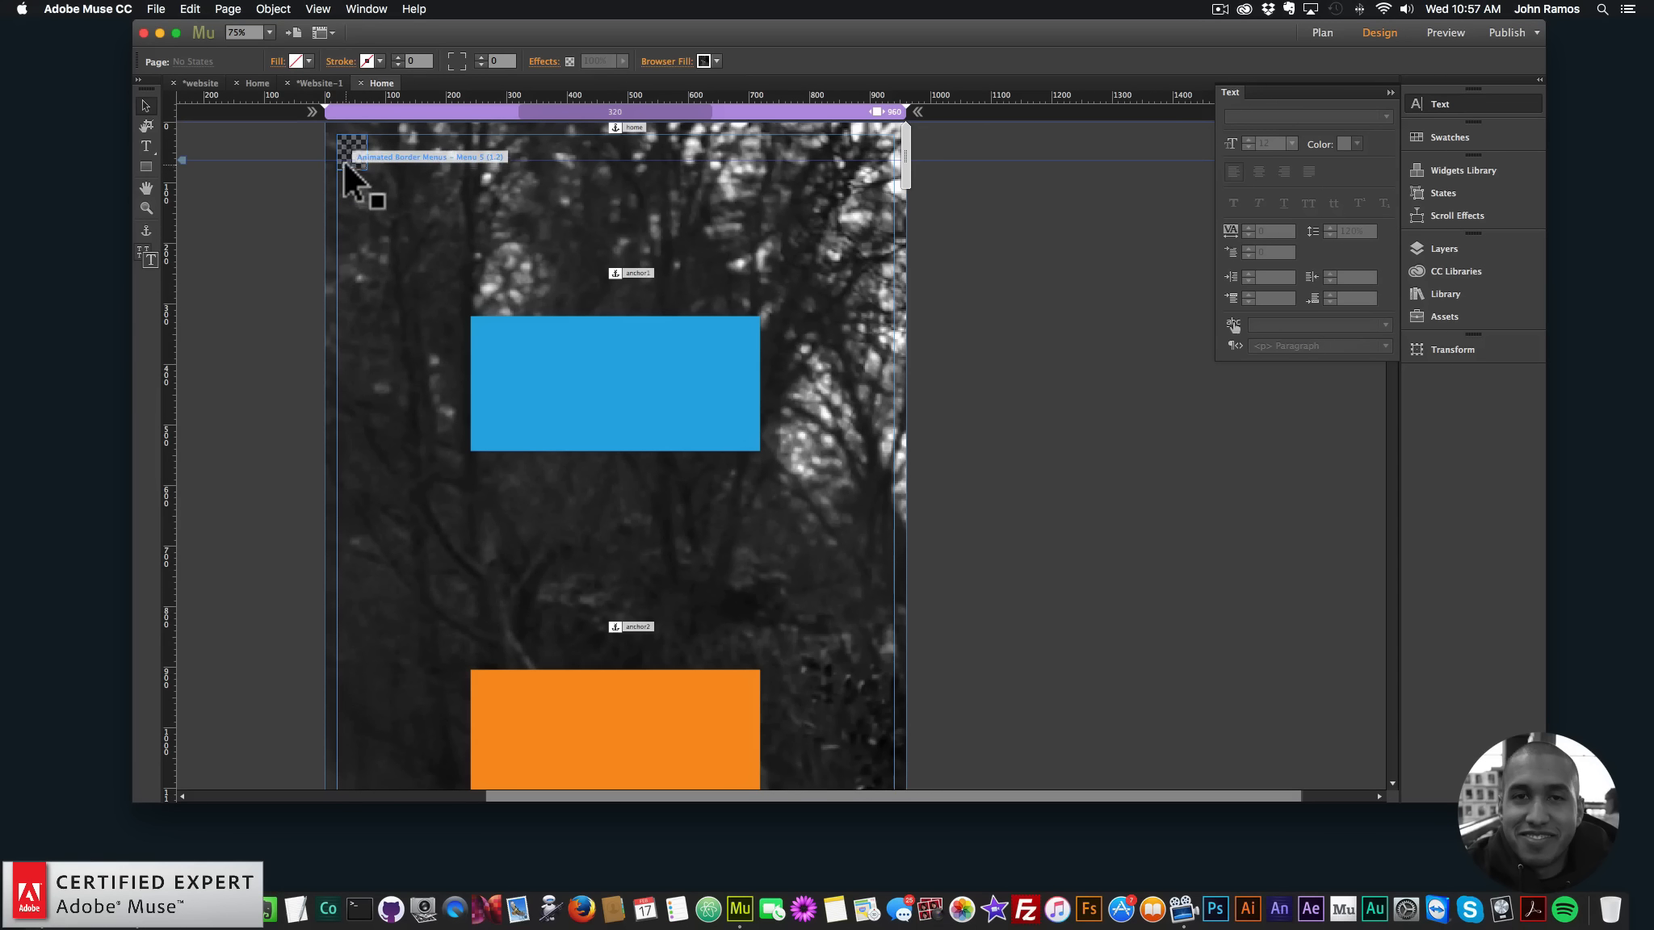
Preview the page in the browser and test the menu links from Section 1 through Section 5
{"action": "left_click", "coordinate": [156, 9]}
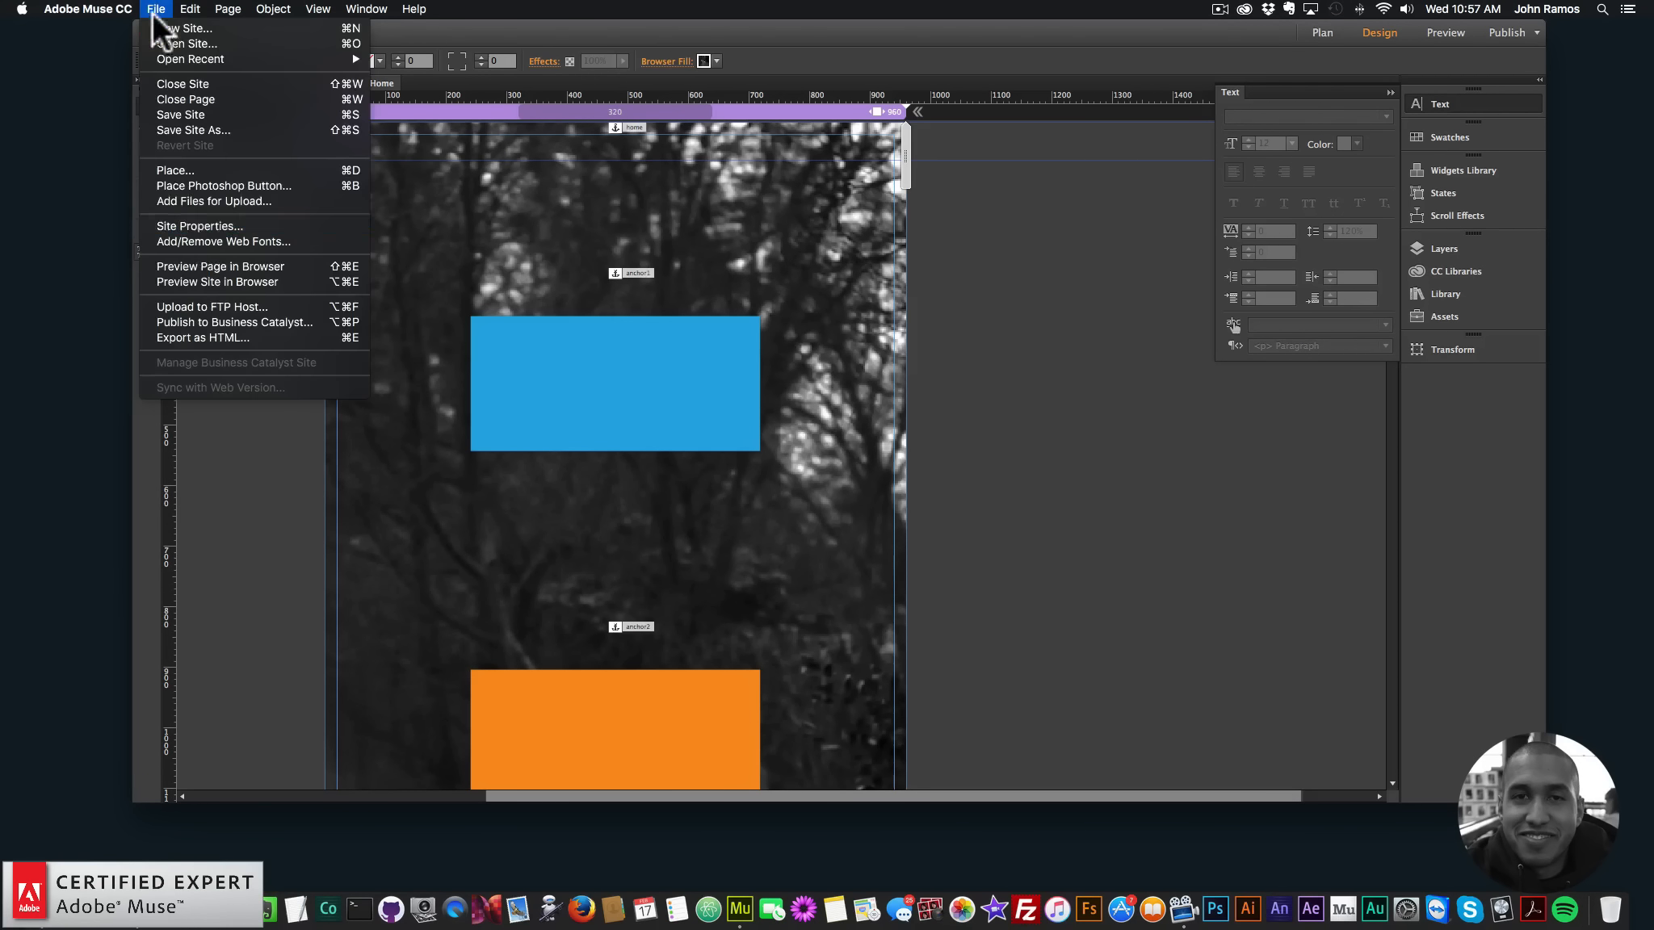
{"action": "left_click", "coordinate": [211, 267]}
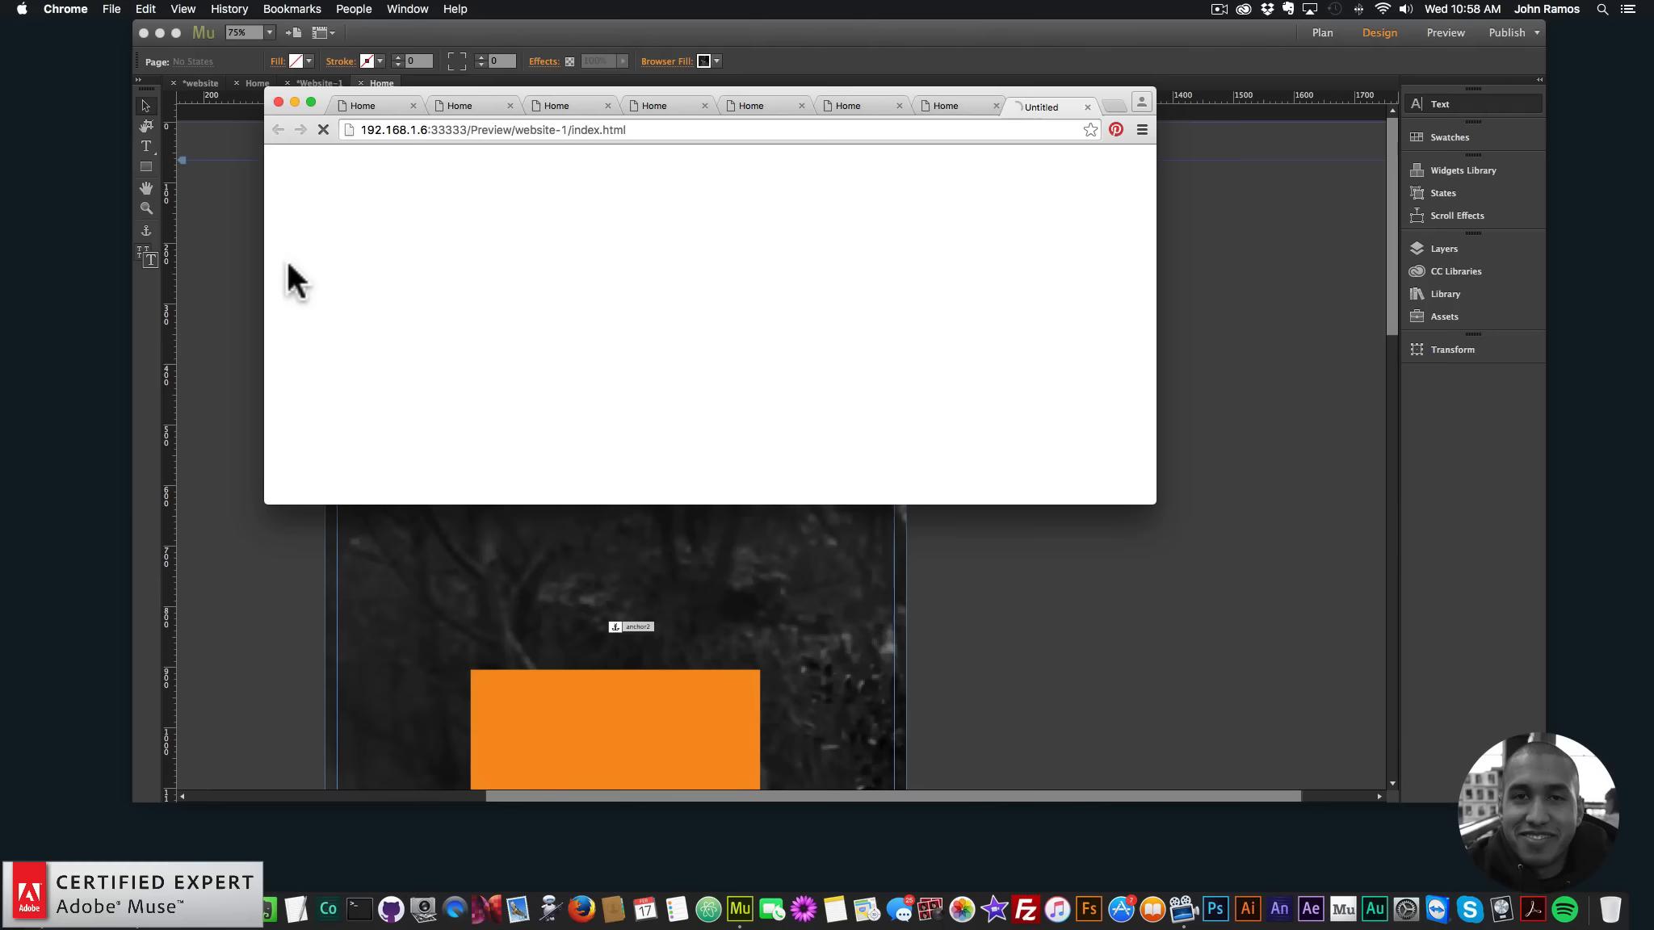
{"action": "left_click", "coordinate": [307, 177]}
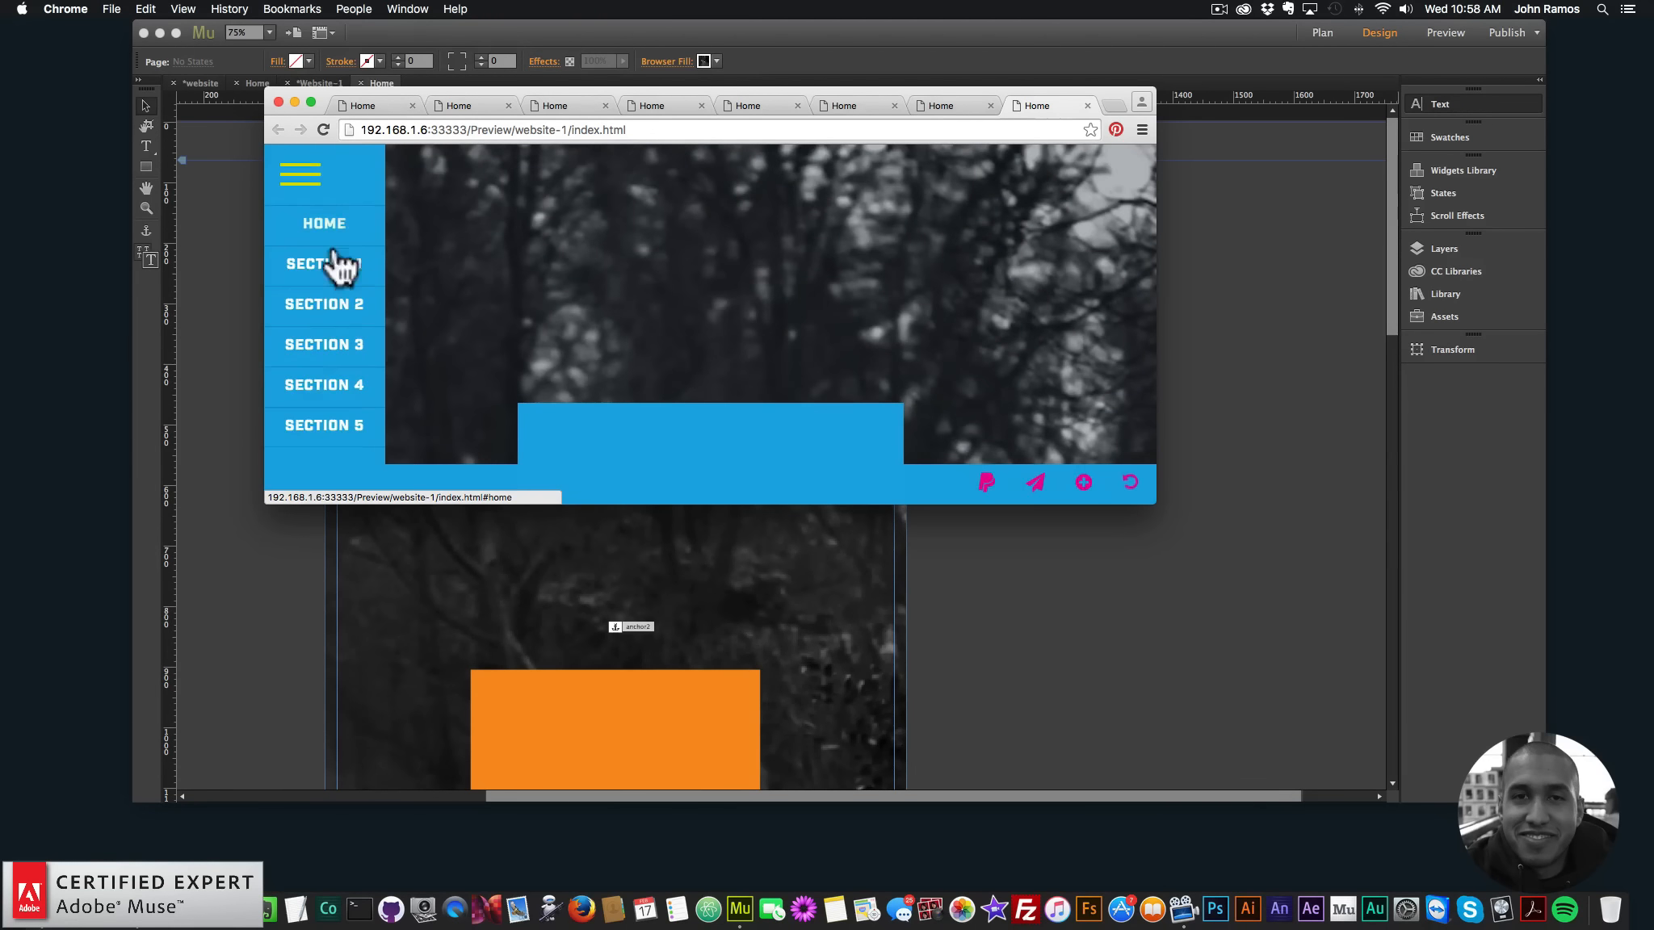
{"action": "left_click", "coordinate": [334, 274]}
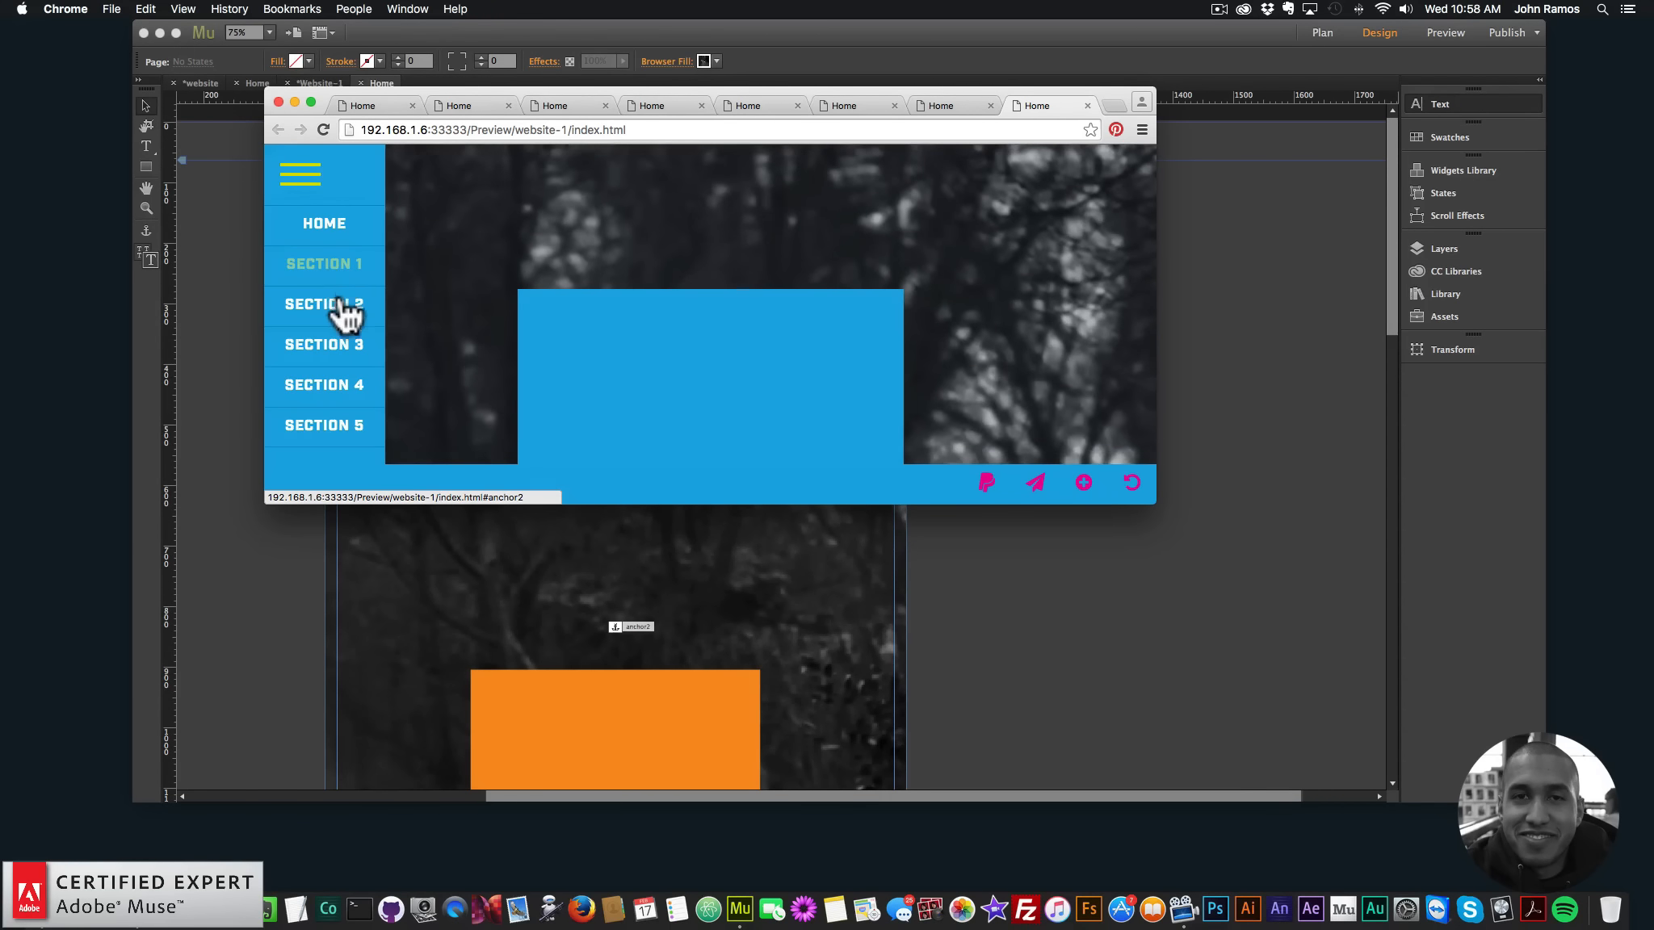
{"action": "left_click", "coordinate": [335, 315]}
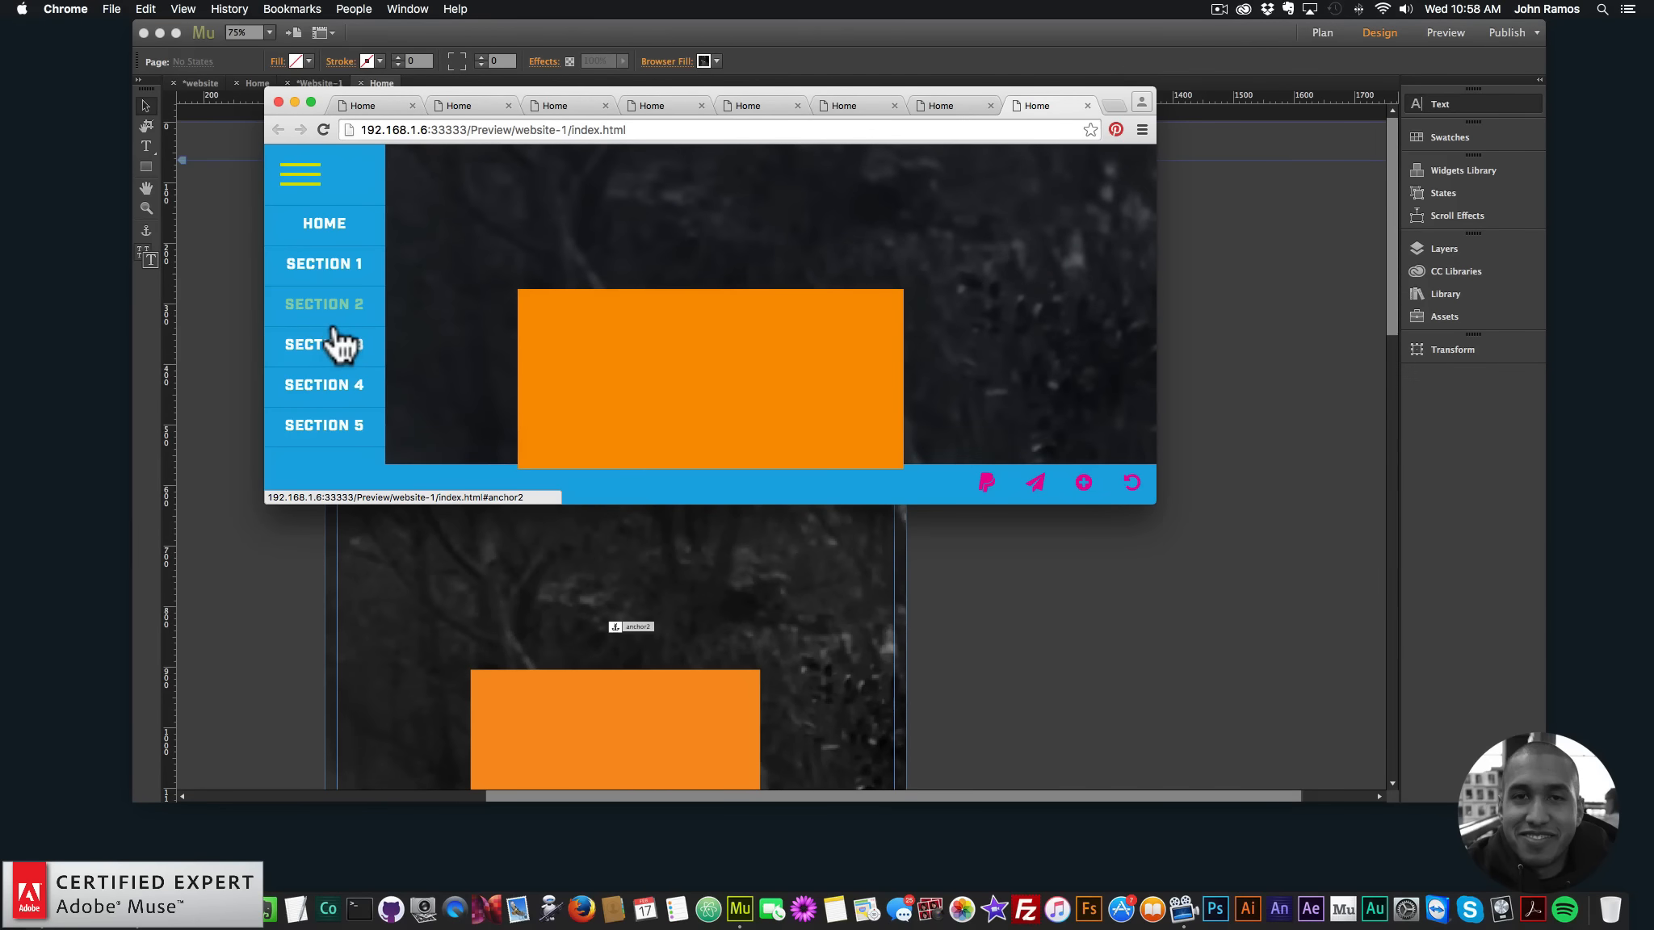
{"action": "left_click", "coordinate": [341, 365]}
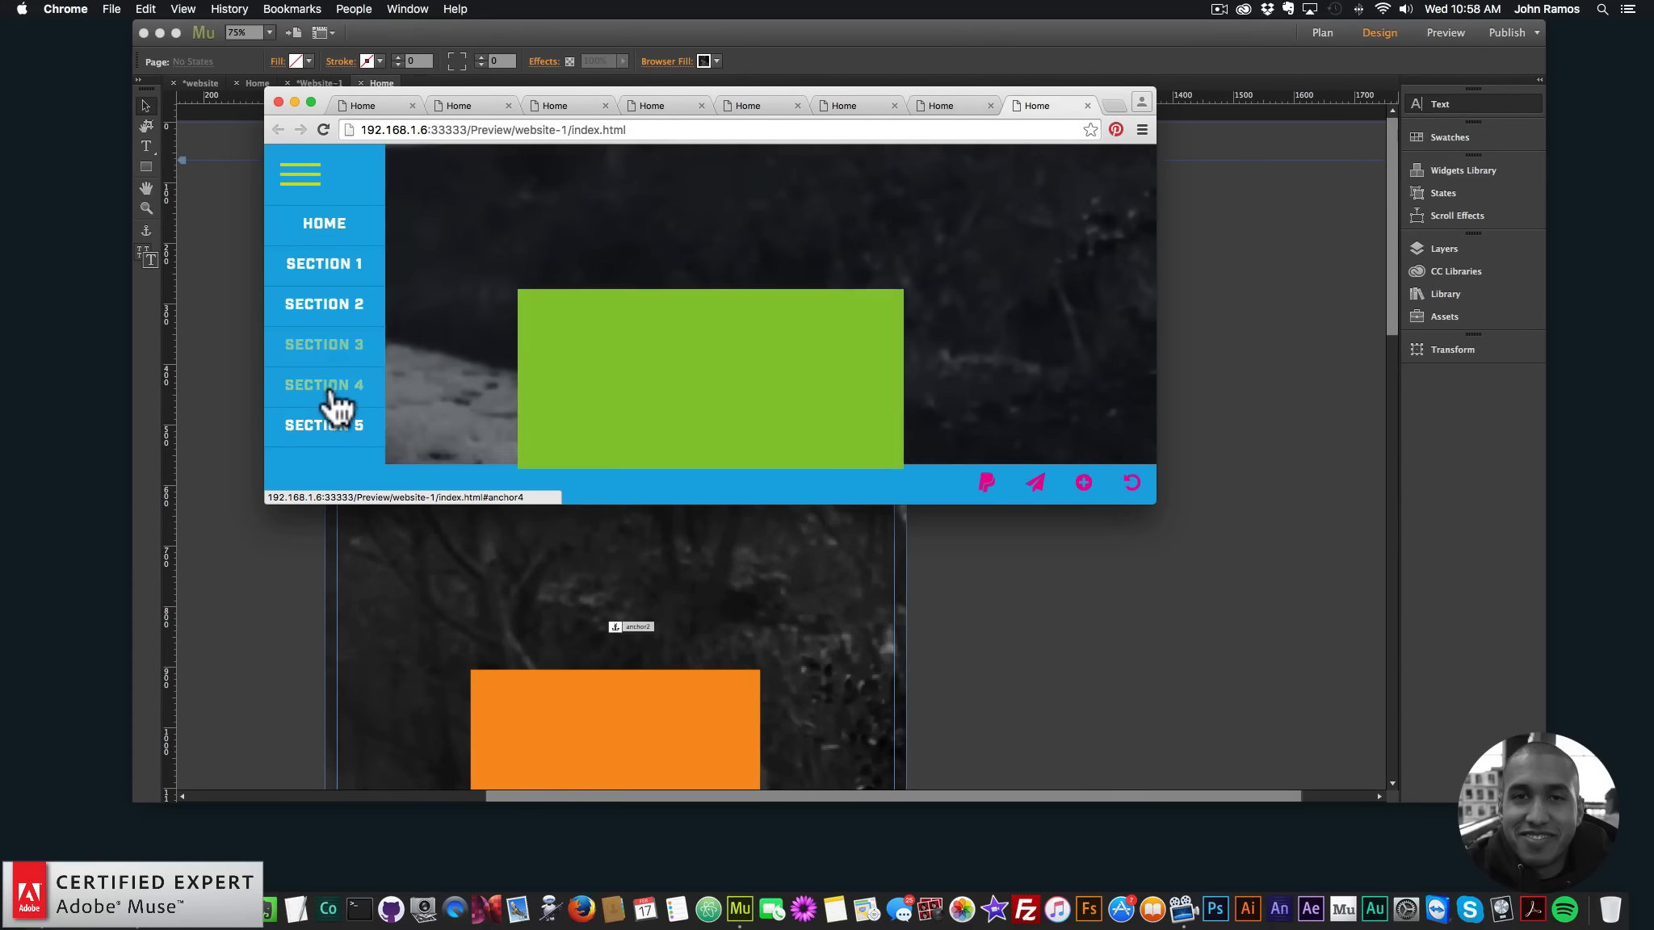
{"action": "left_click", "coordinate": [334, 396]}
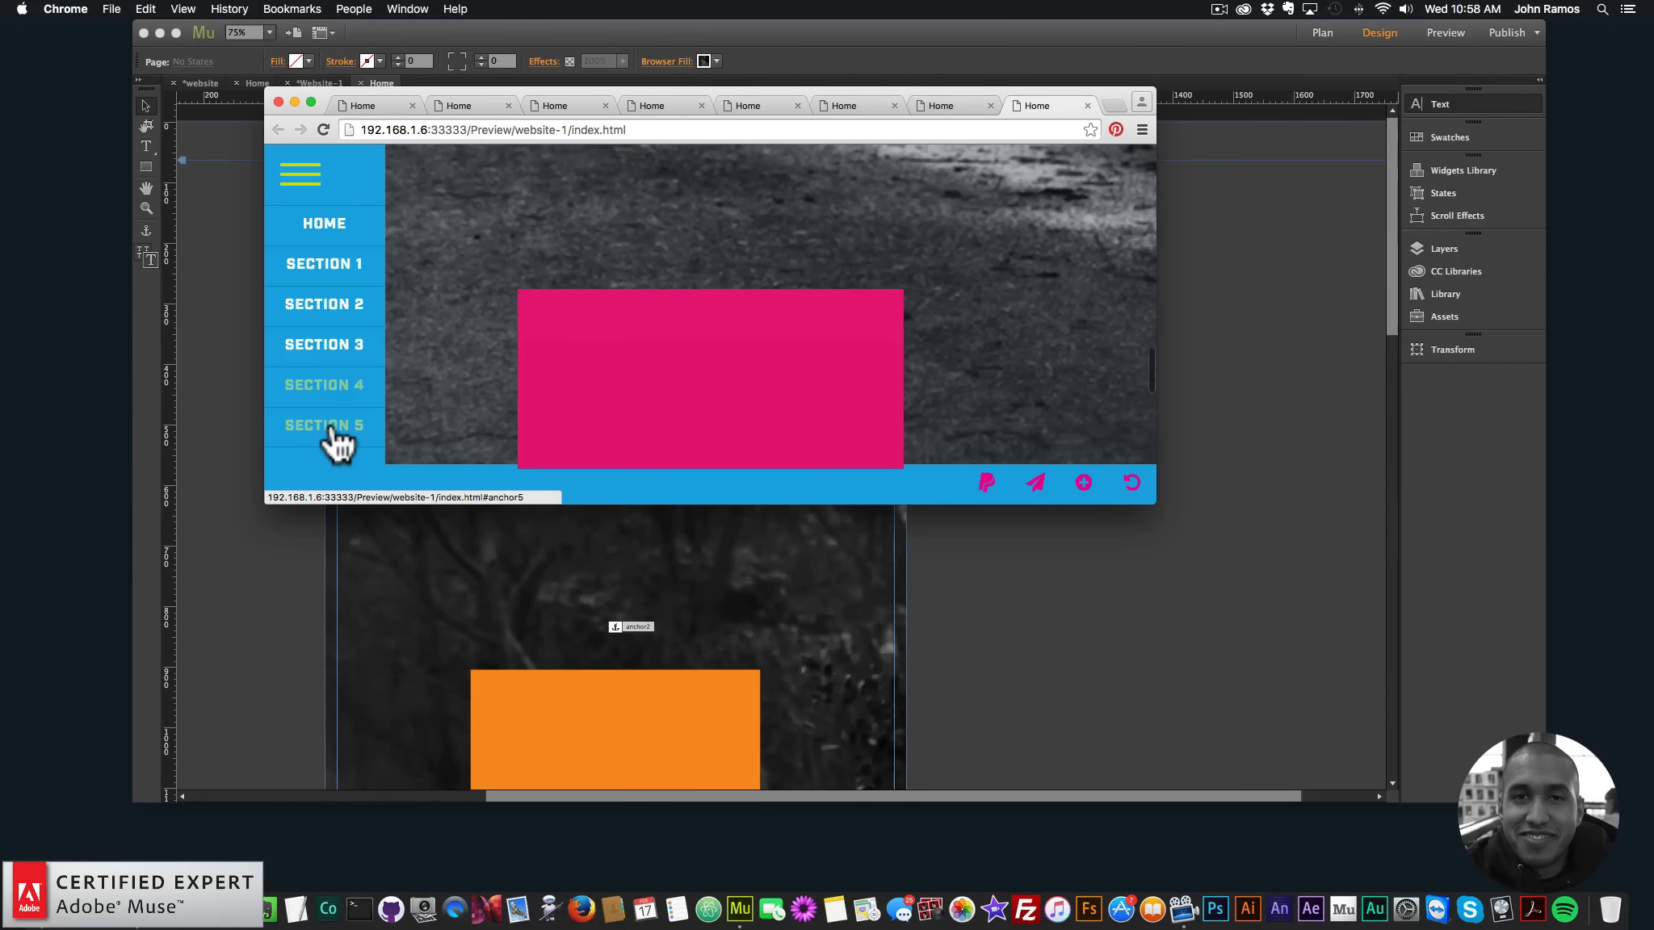
{"action": "left_click", "coordinate": [333, 426]}
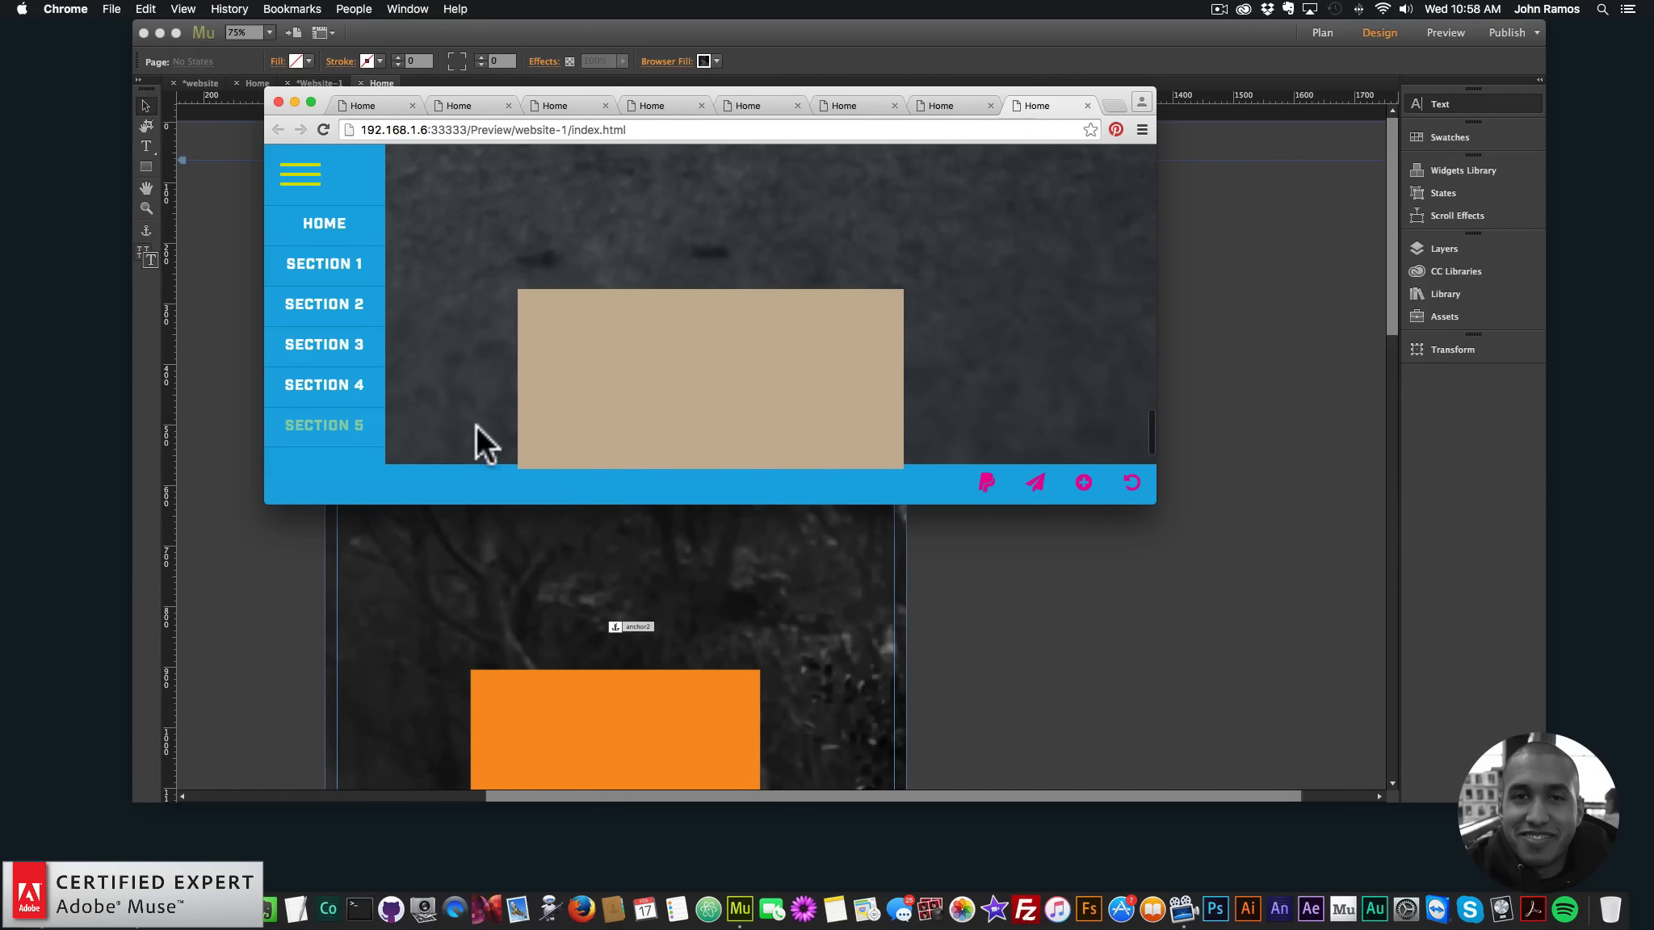
Return to Adobe Muse and bring the menu widget in front of the coloured rectangles
{"action": "left_click", "coordinate": [222, 261]}
{"action": "left_click", "coordinate": [359, 152]}
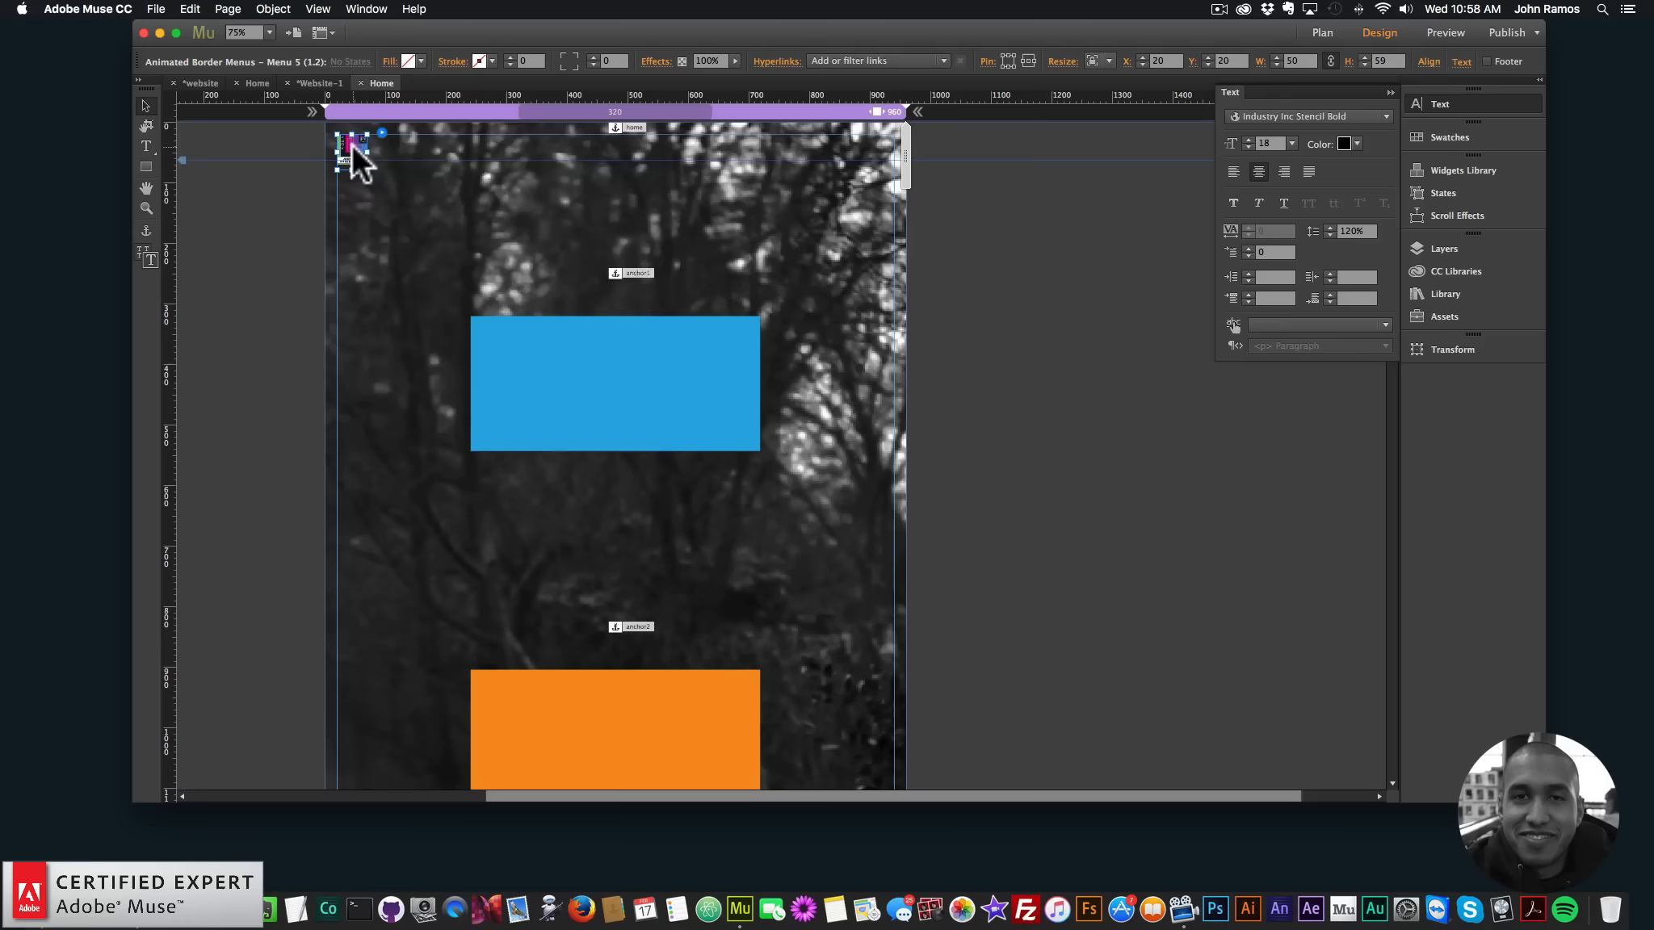
{"action": "right_click", "coordinate": [352, 145]}
{"action": "left_click", "coordinate": [682, 247]}
{"action": "left_click", "coordinate": [387, 308]}
Preview the page in the browser again and check the menu overlay over the rectangles while following the menu links
{"action": "left_click", "coordinate": [156, 9]}
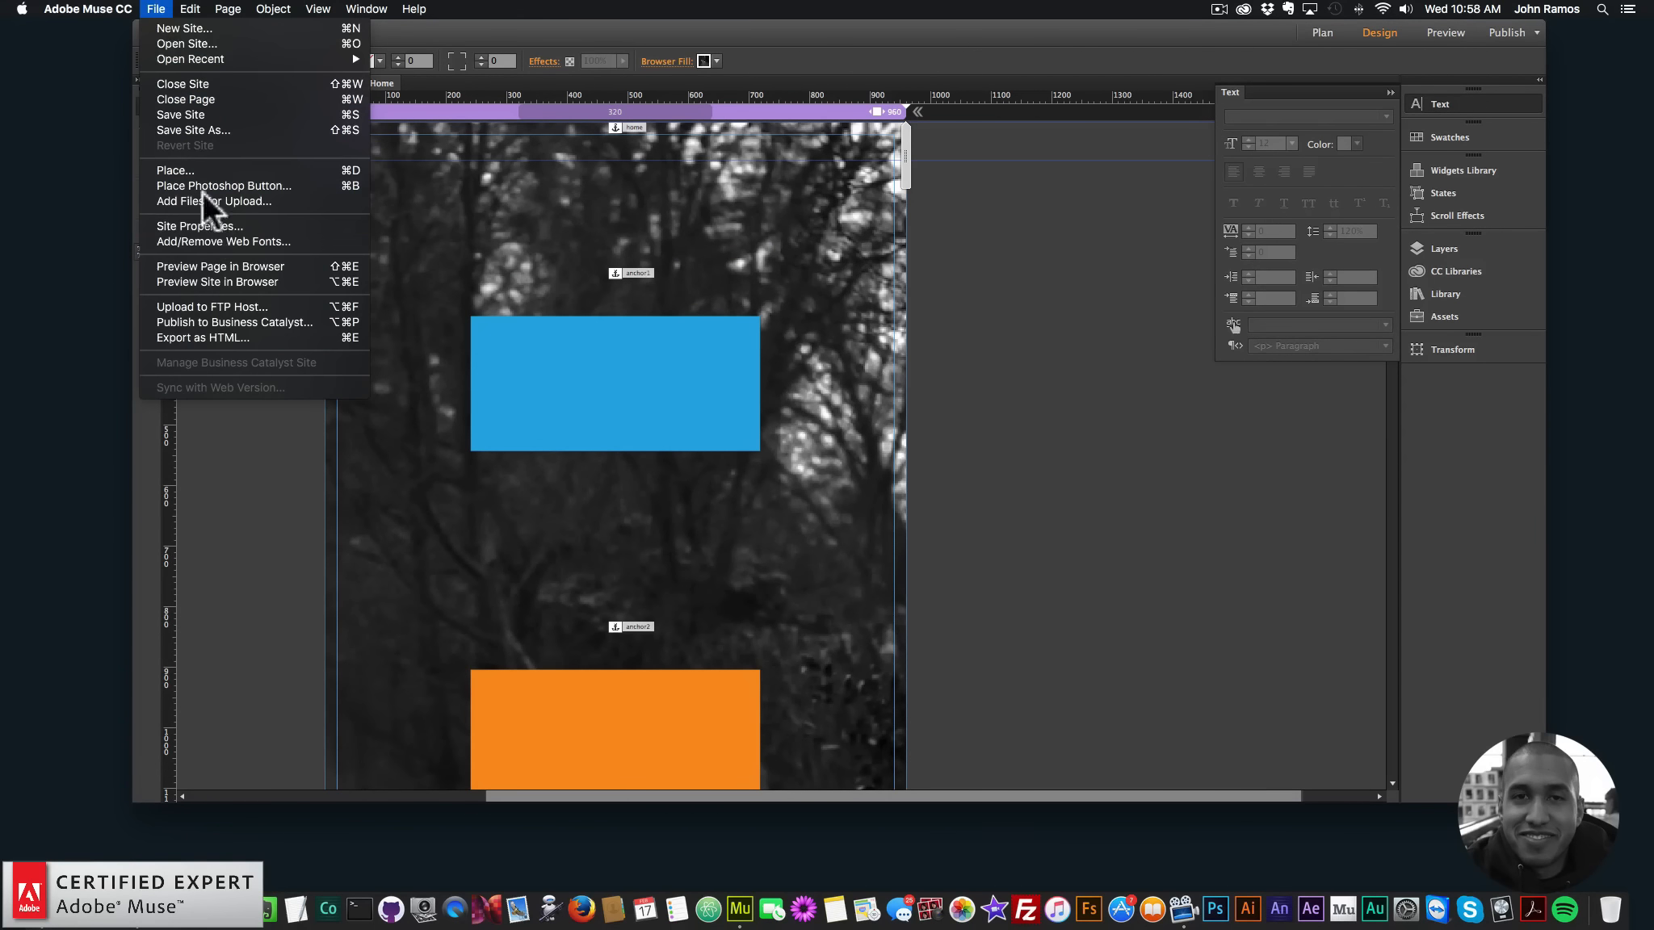
{"action": "left_click", "coordinate": [211, 266]}
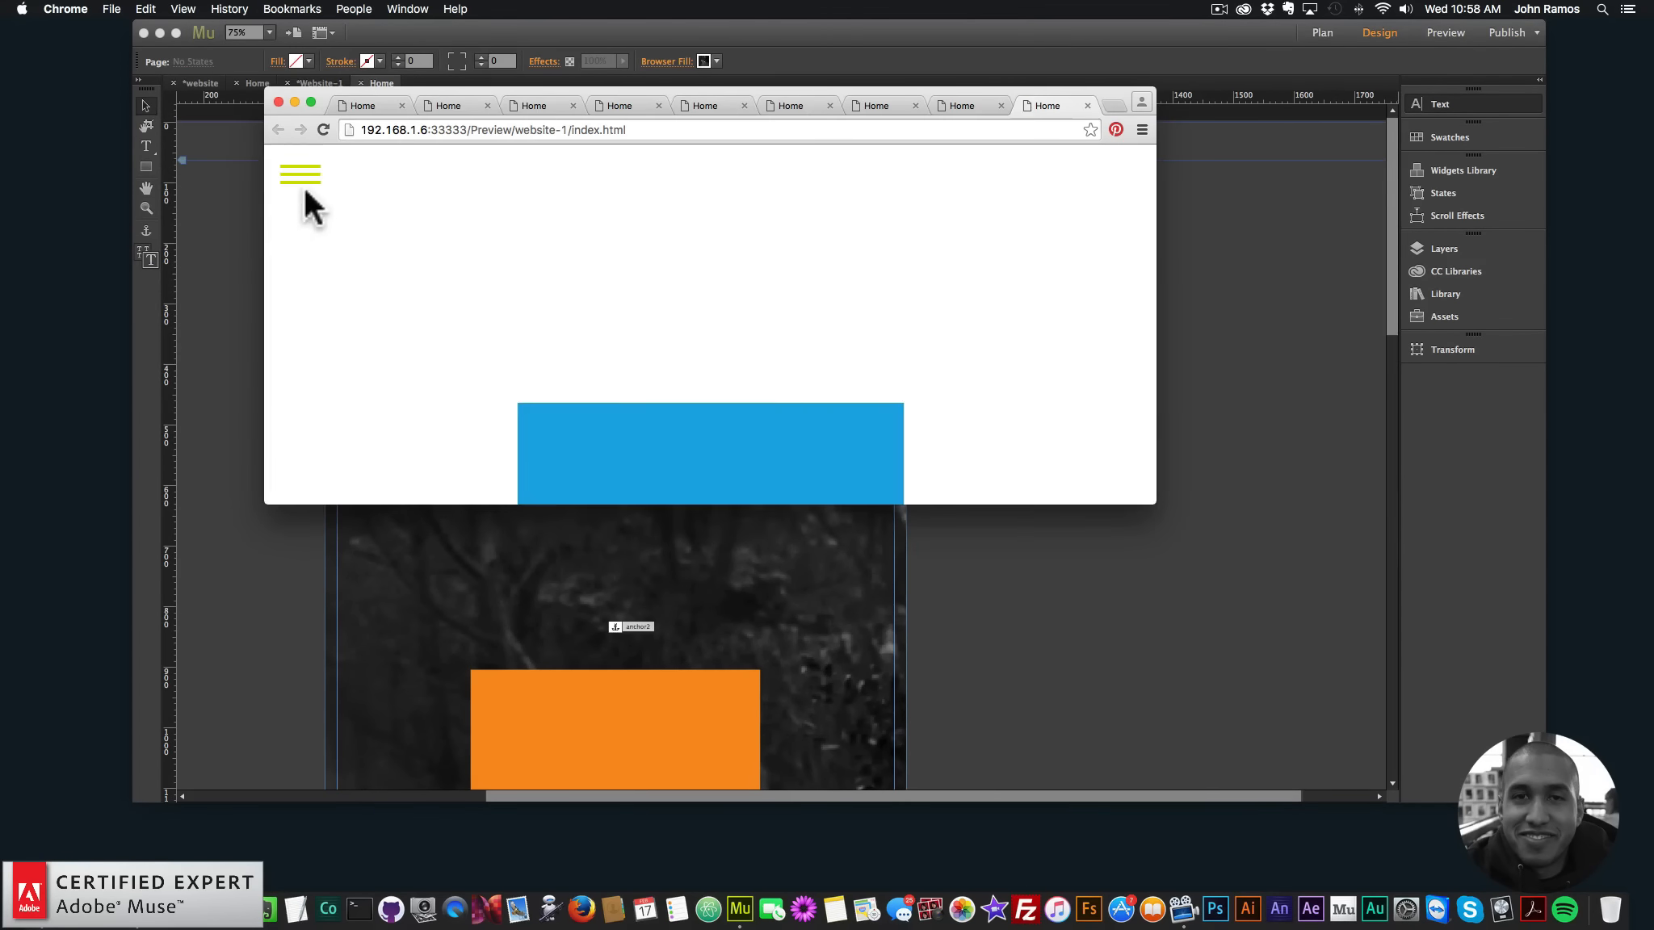
{"action": "left_click", "coordinate": [301, 184]}
{"action": "left_click", "coordinate": [348, 341]}
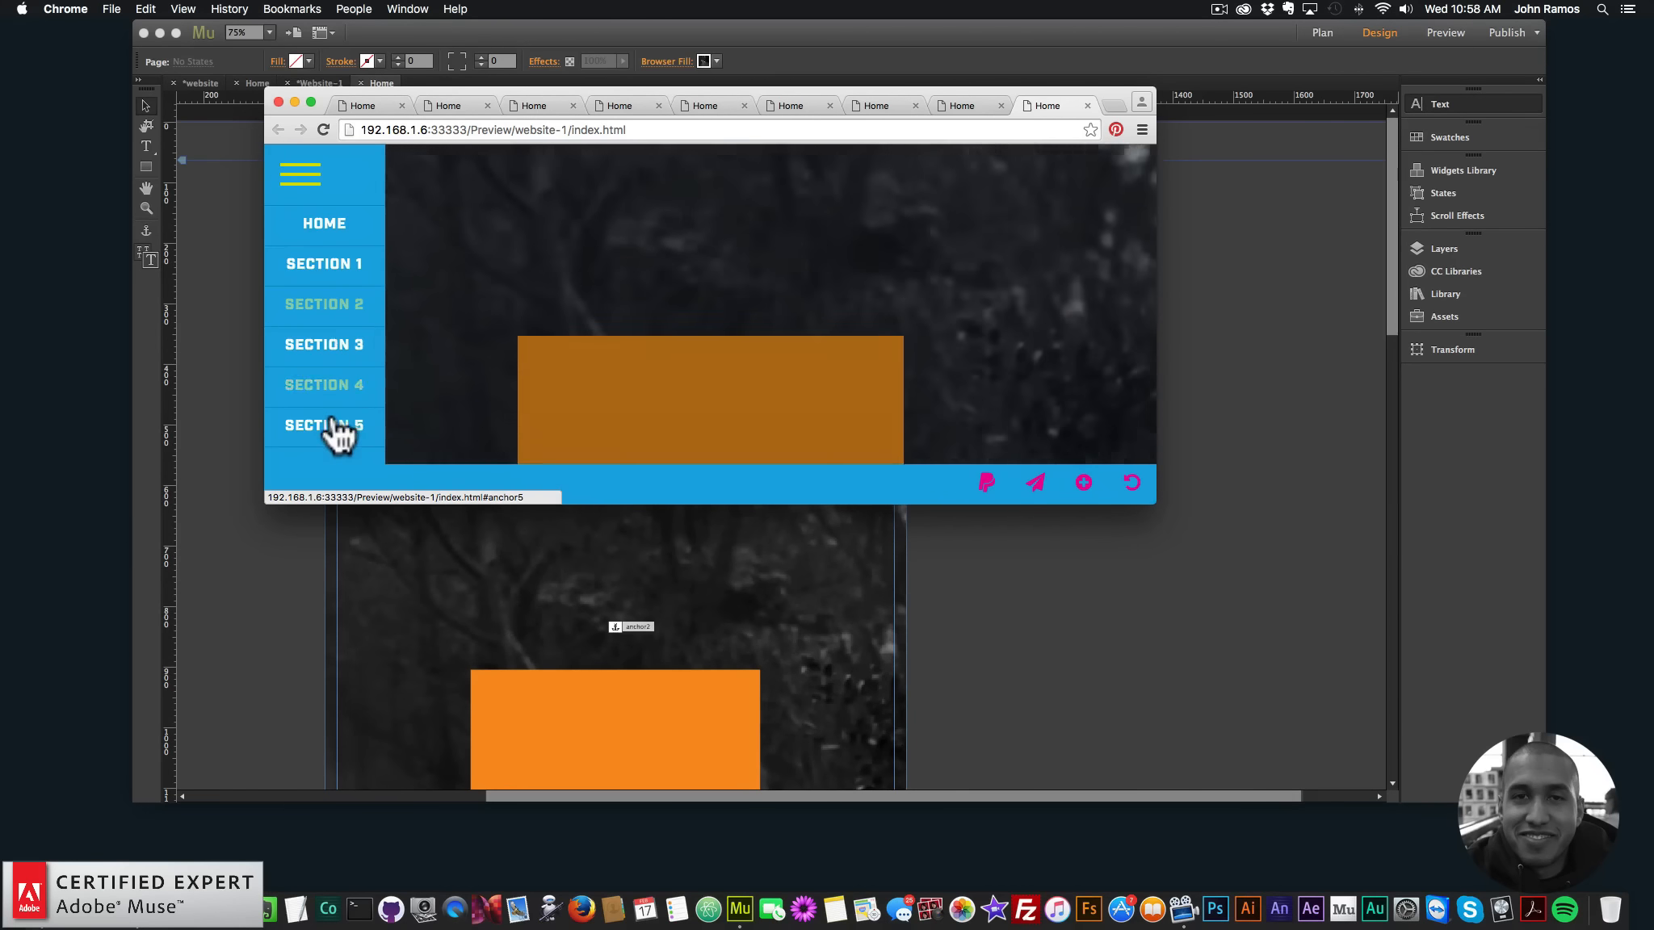
{"action": "left_click", "coordinate": [331, 266]}
{"action": "left_click", "coordinate": [337, 388]}
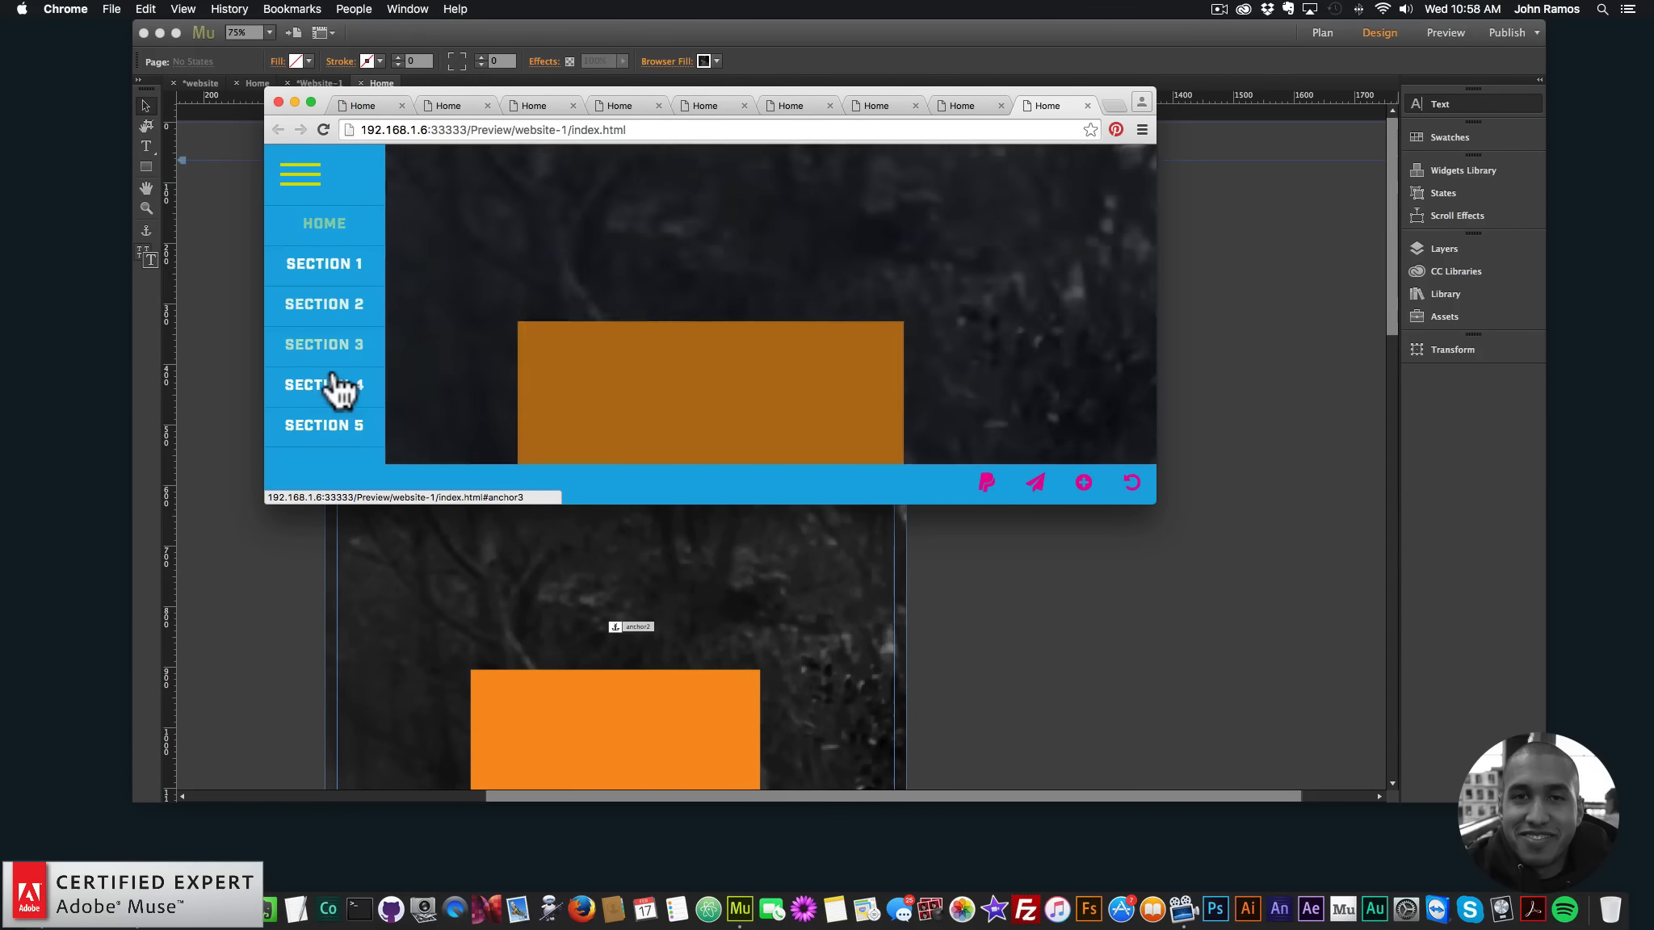
{"action": "left_click", "coordinate": [326, 308]}
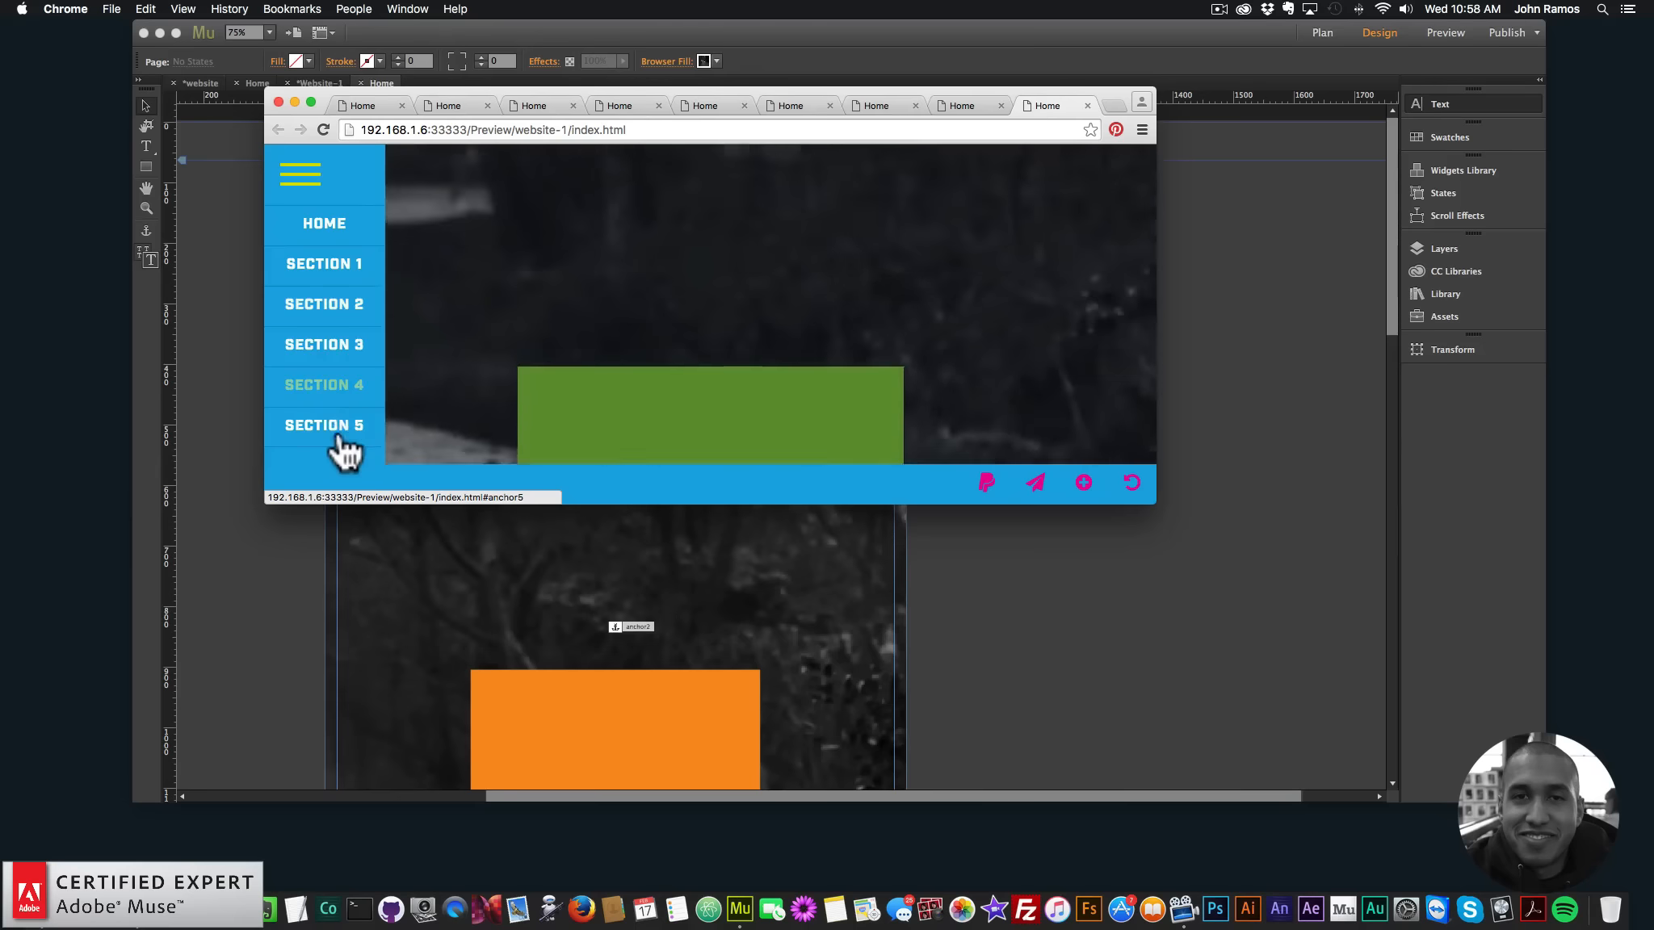
{"action": "left_click", "coordinate": [325, 226]}
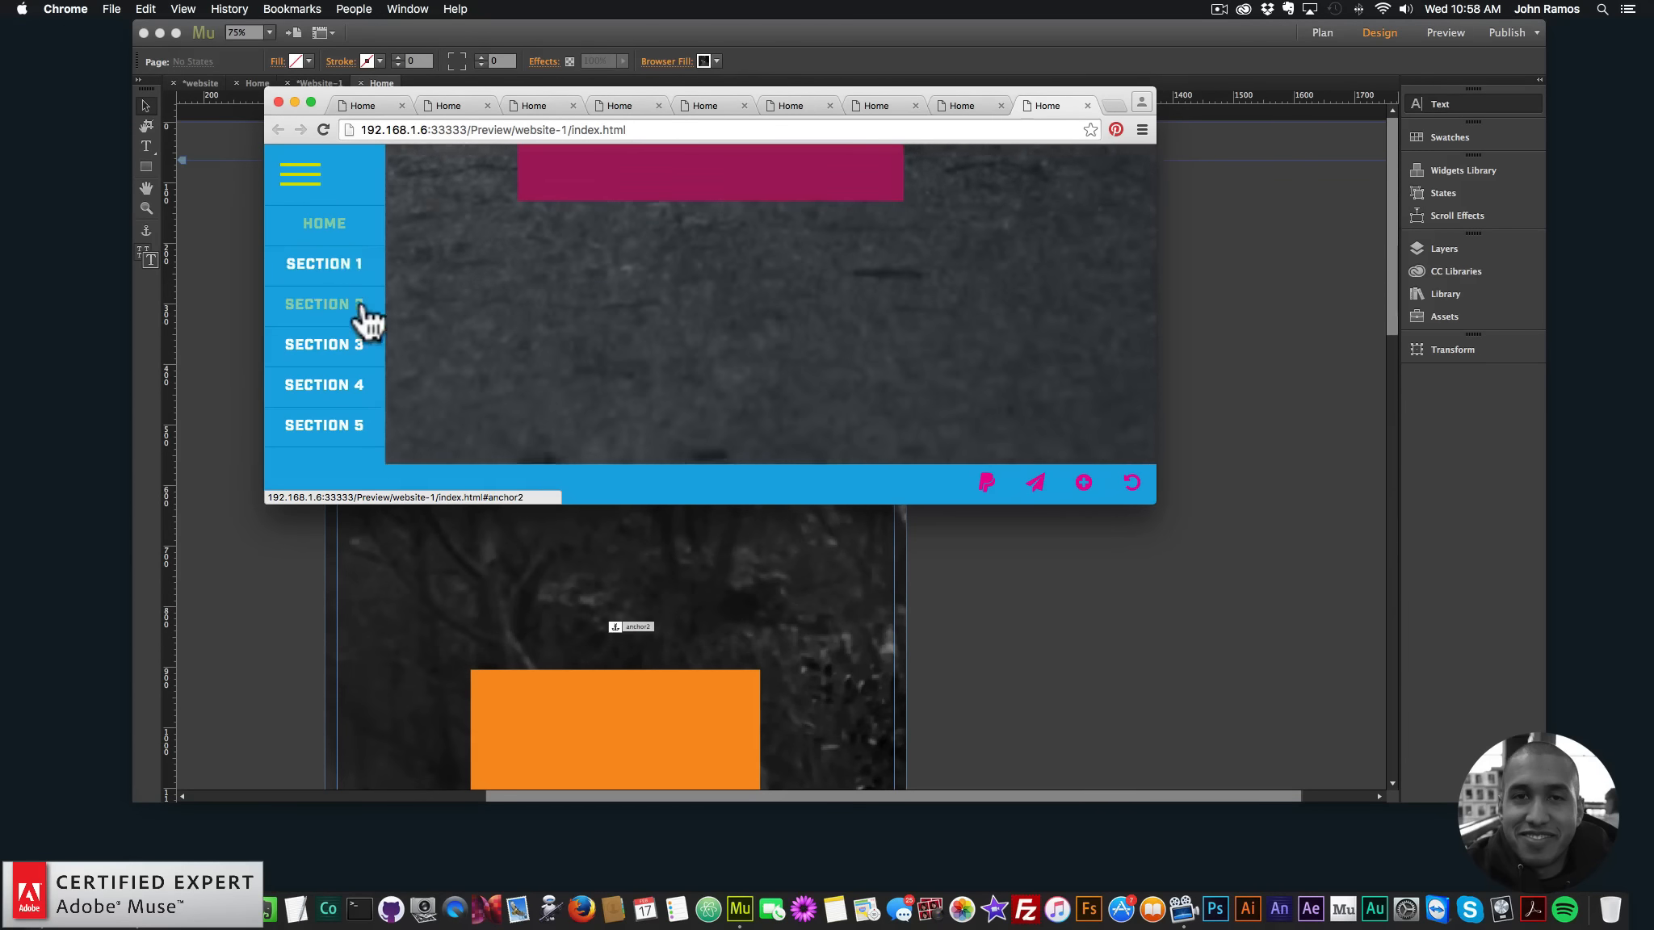
Back in Adobe Muse, cut the menu widget from the Home page and paste it in place on the A-Master page
{"action": "left_click", "coordinate": [214, 218]}
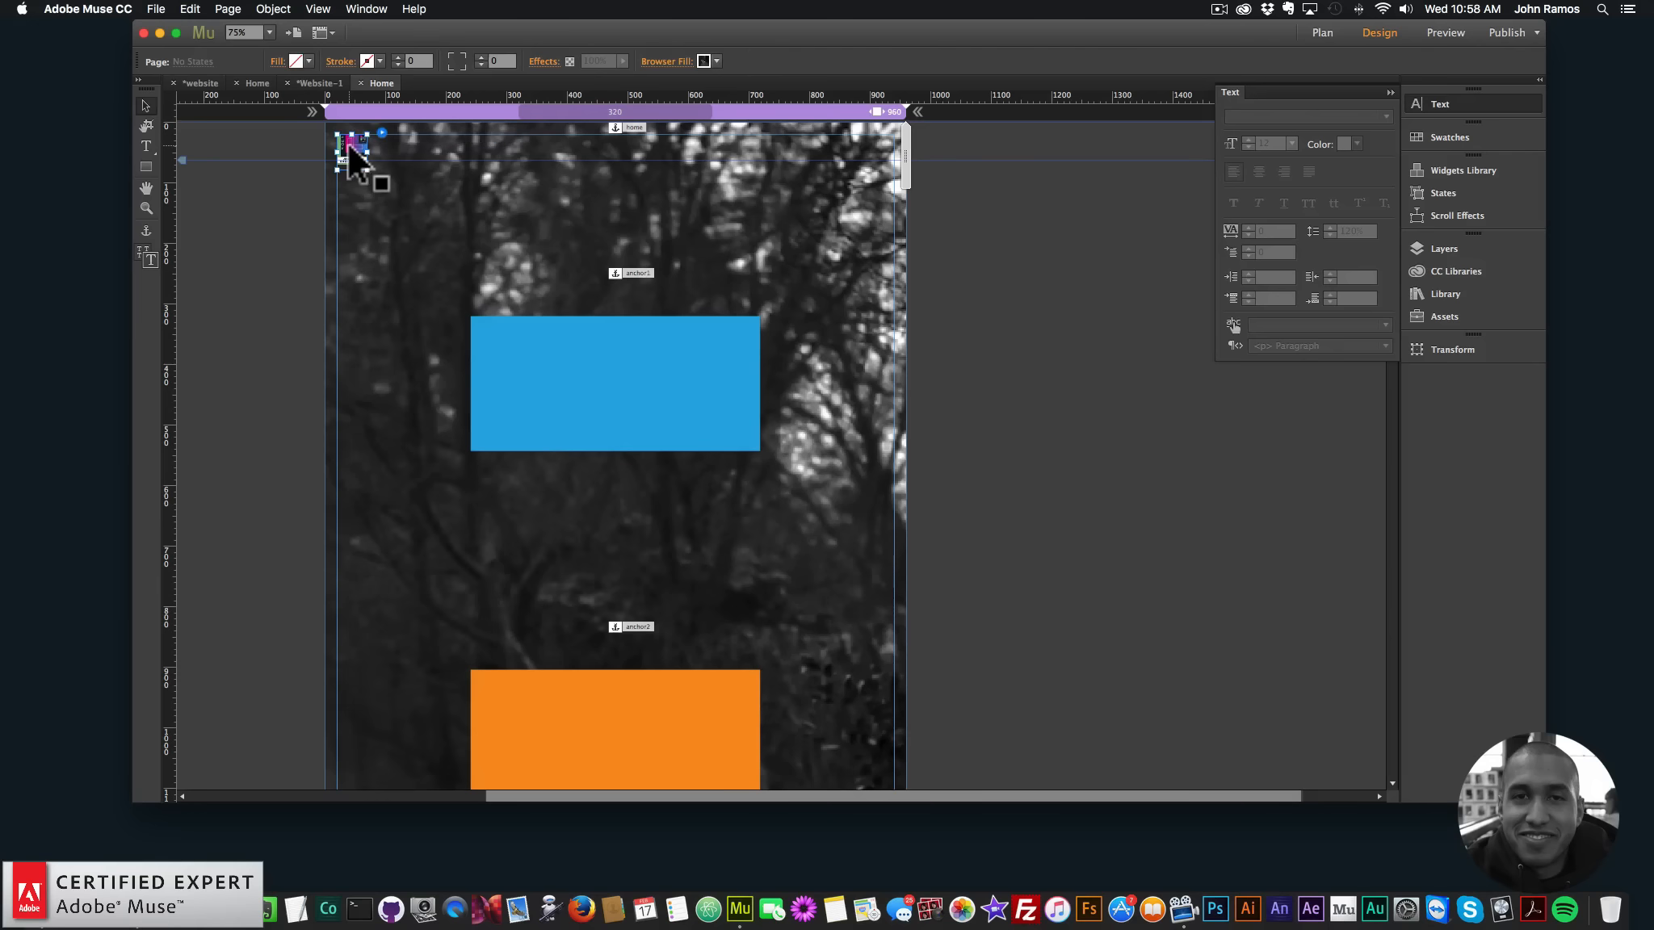
{"action": "left_click", "coordinate": [347, 145]}
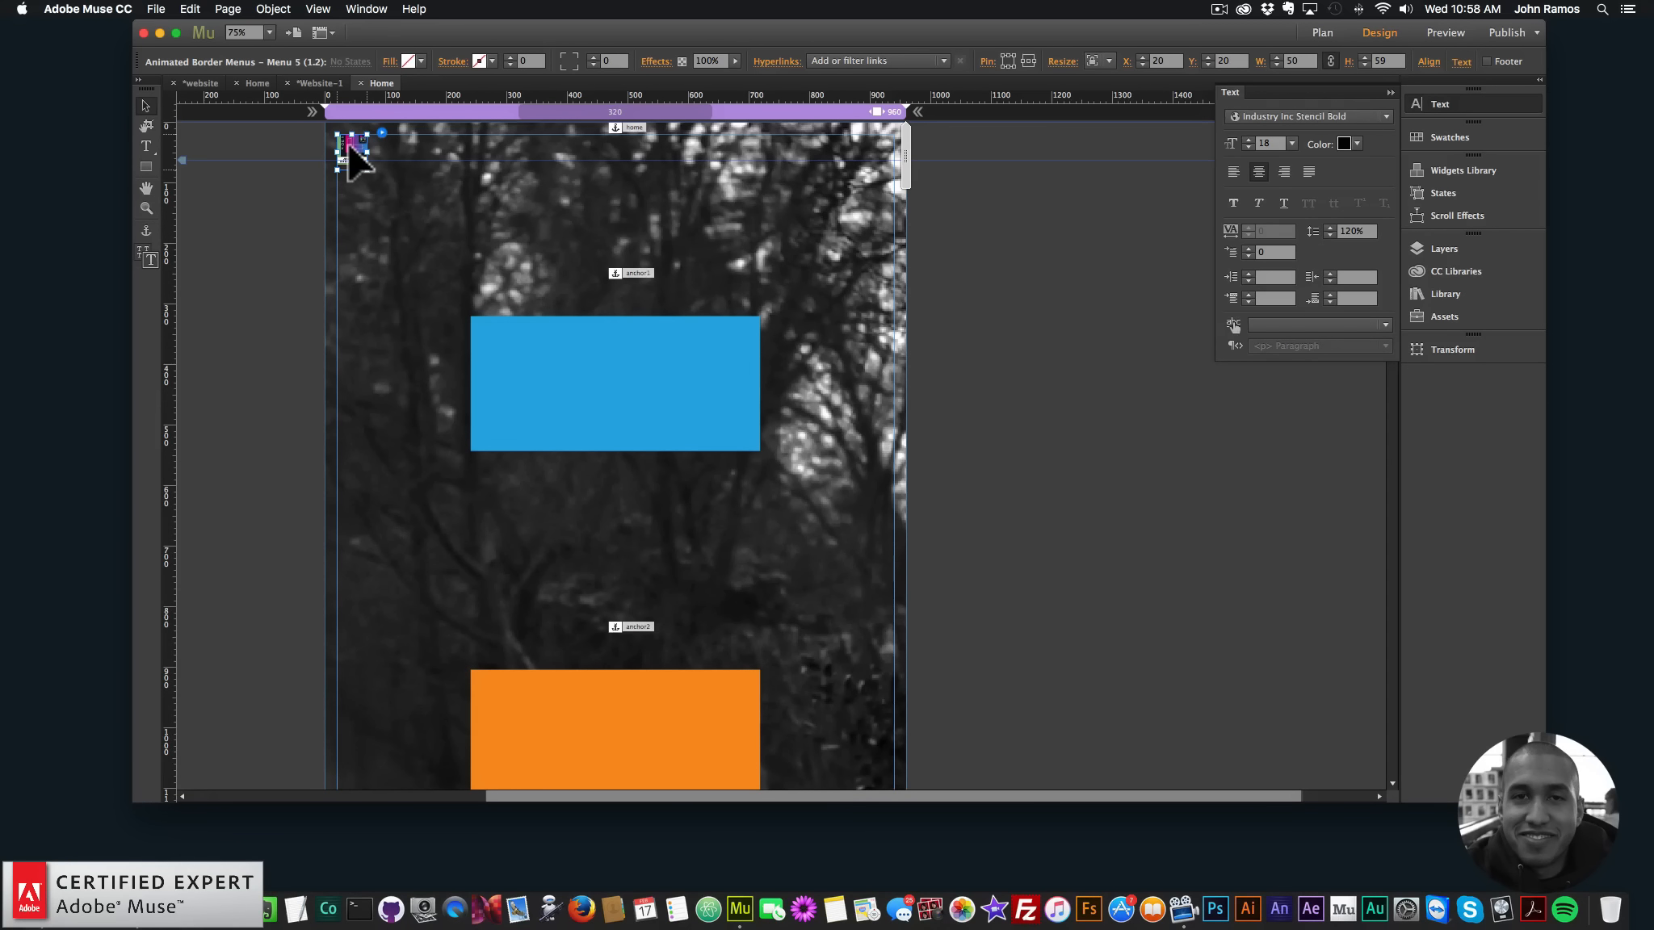
{"action": "key", "text": "super+x"}
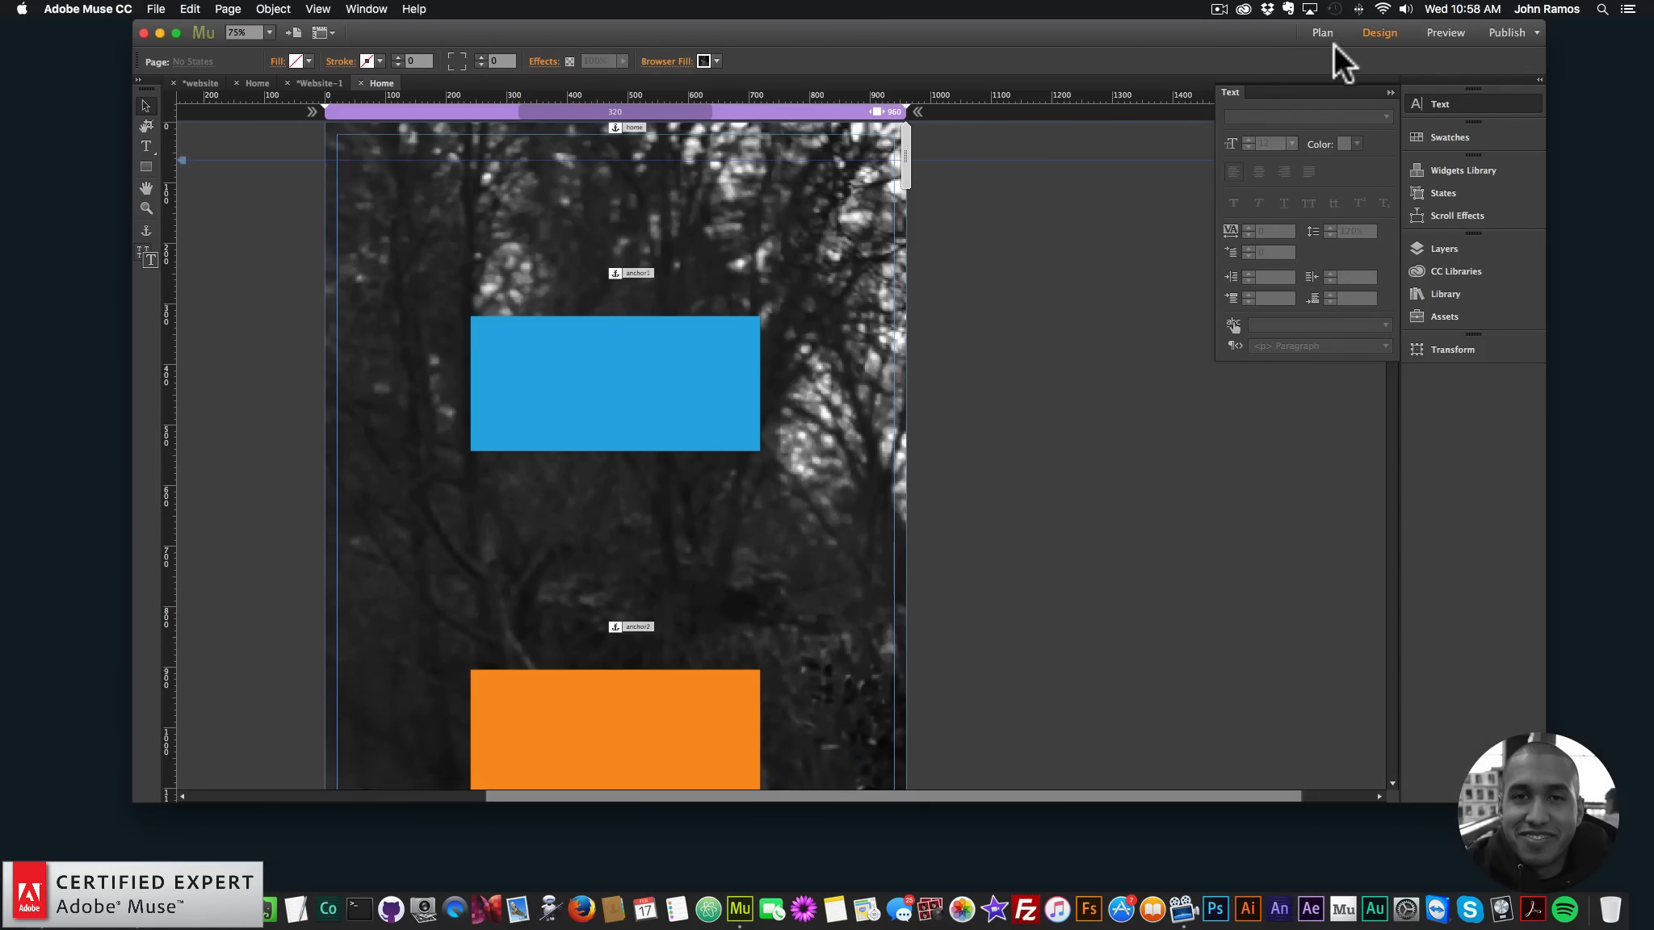
{"action": "left_click", "coordinate": [1322, 32]}
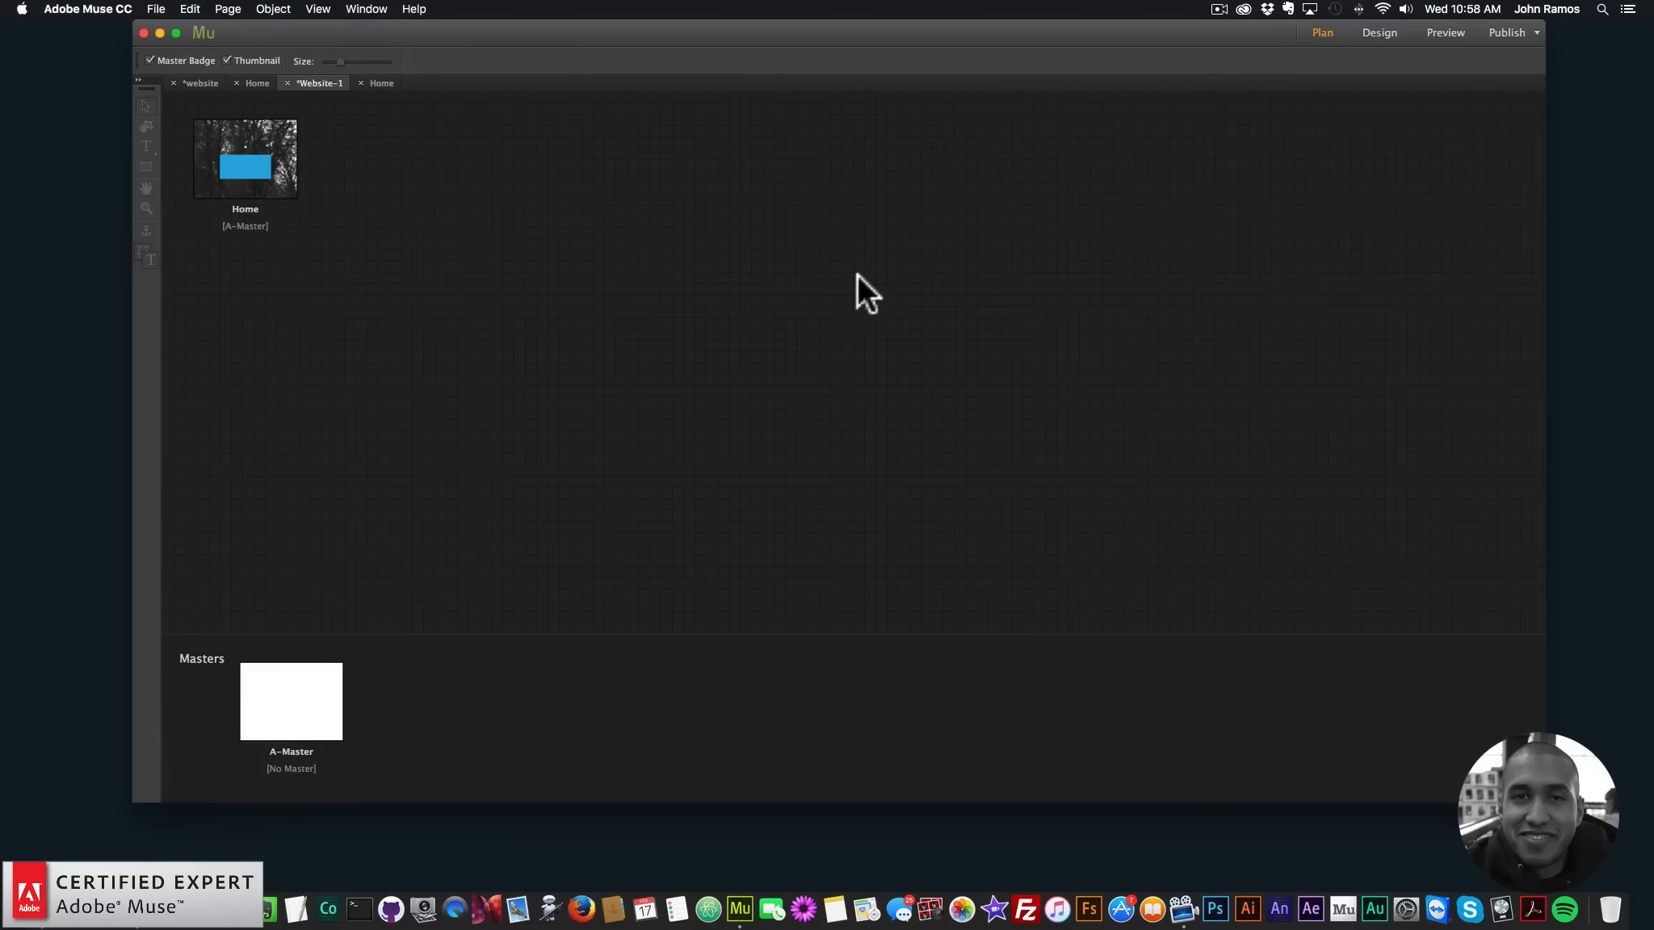
{"action": "double_click", "coordinate": [296, 726]}
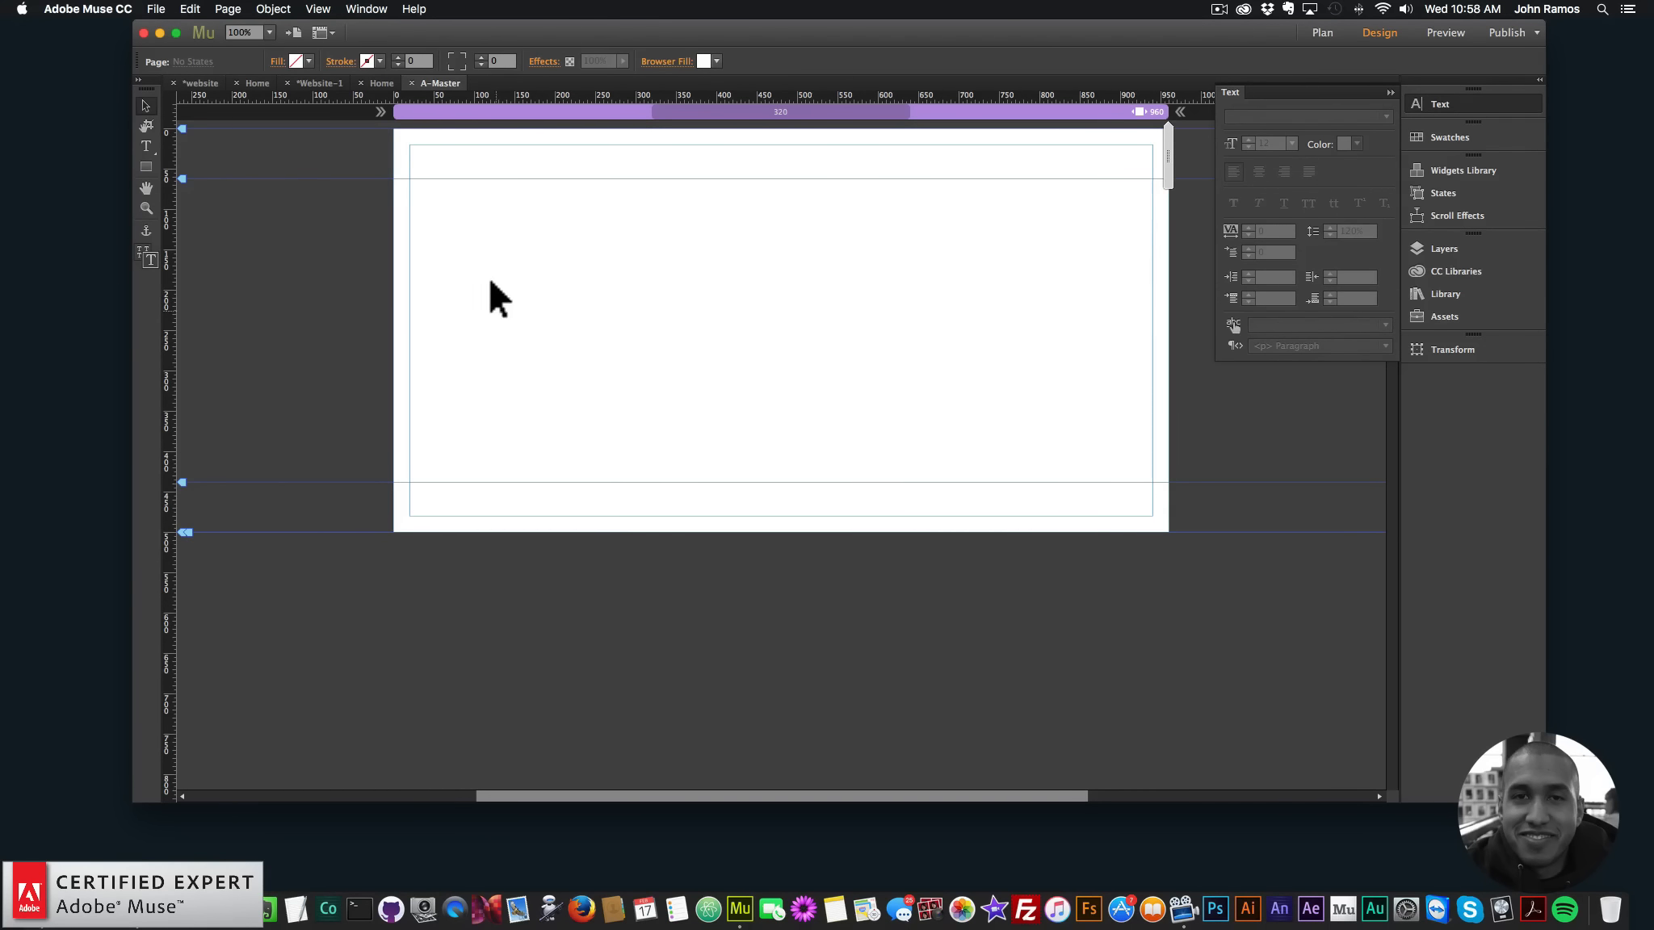
{"action": "right_click", "coordinate": [495, 197]}
{"action": "left_click", "coordinate": [528, 209]}
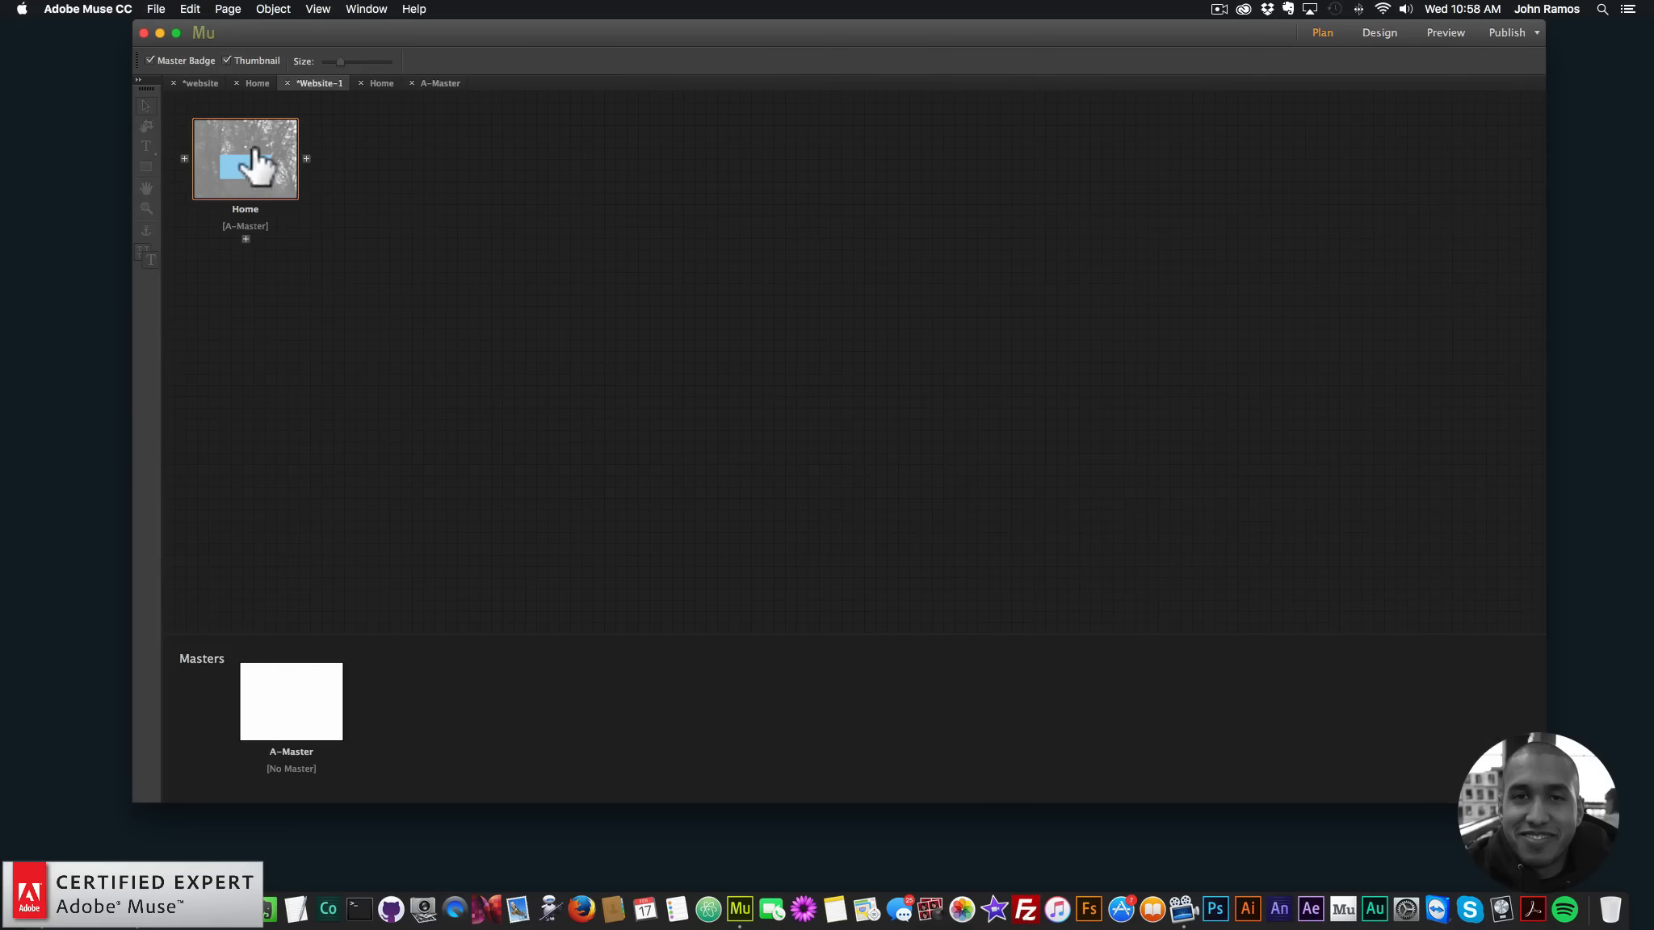
Add a new page after Home in the site plan and open it for design
{"action": "left_click", "coordinate": [307, 159]}
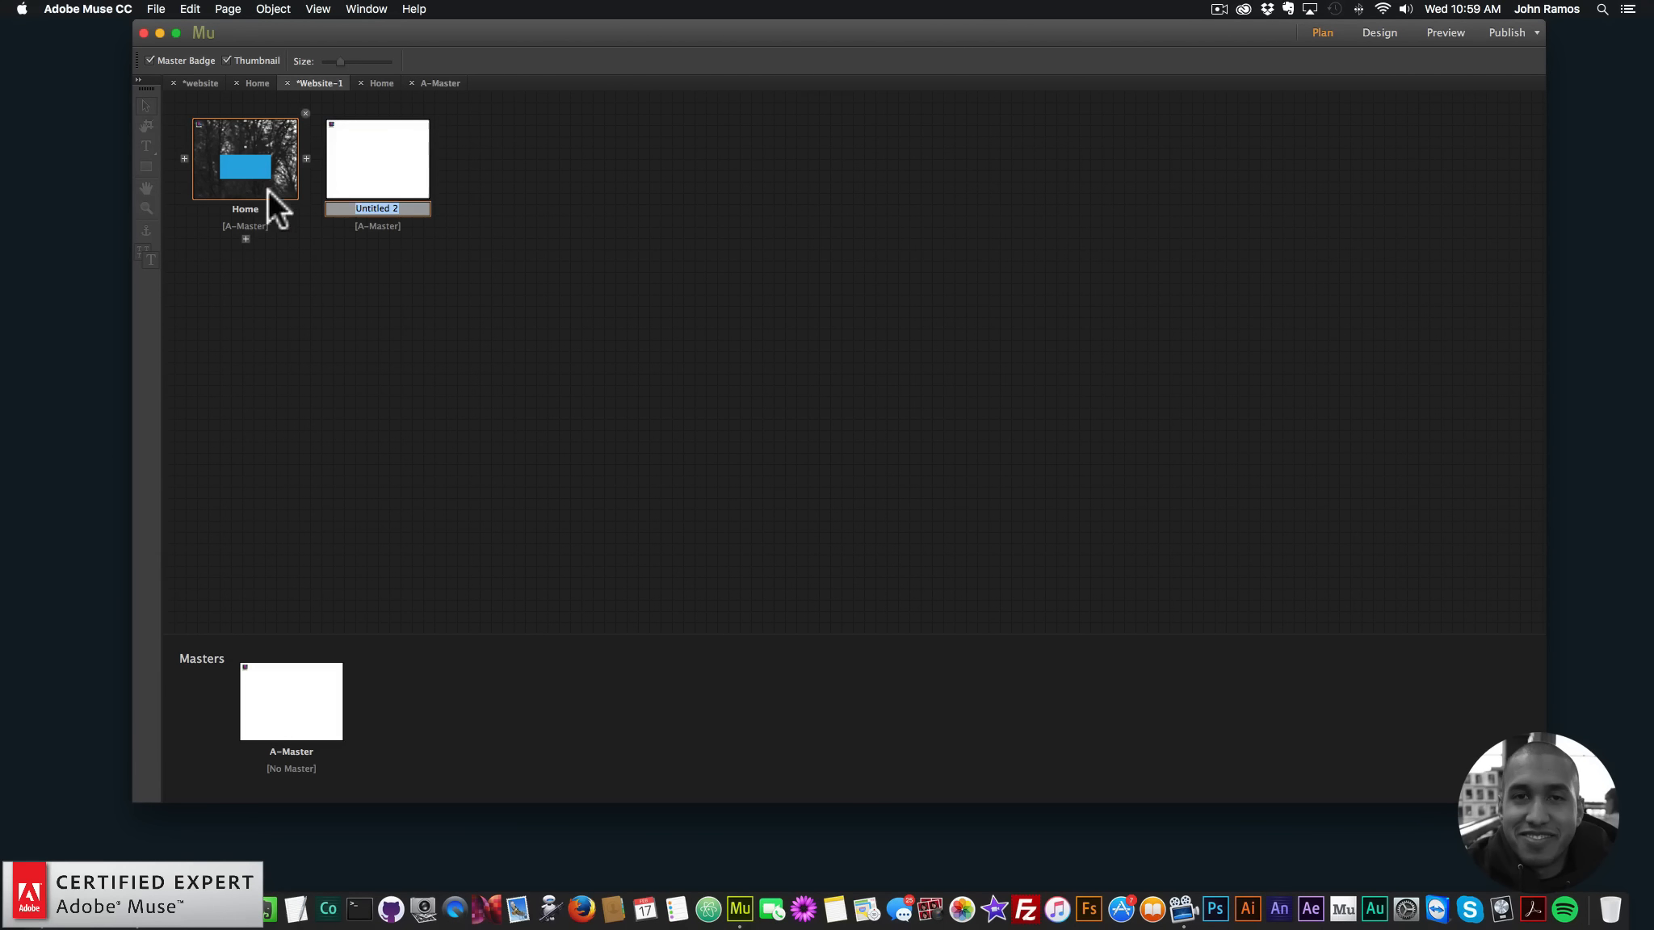
{"action": "left_click", "coordinate": [388, 165]}
{"action": "double_click", "coordinate": [387, 166]}
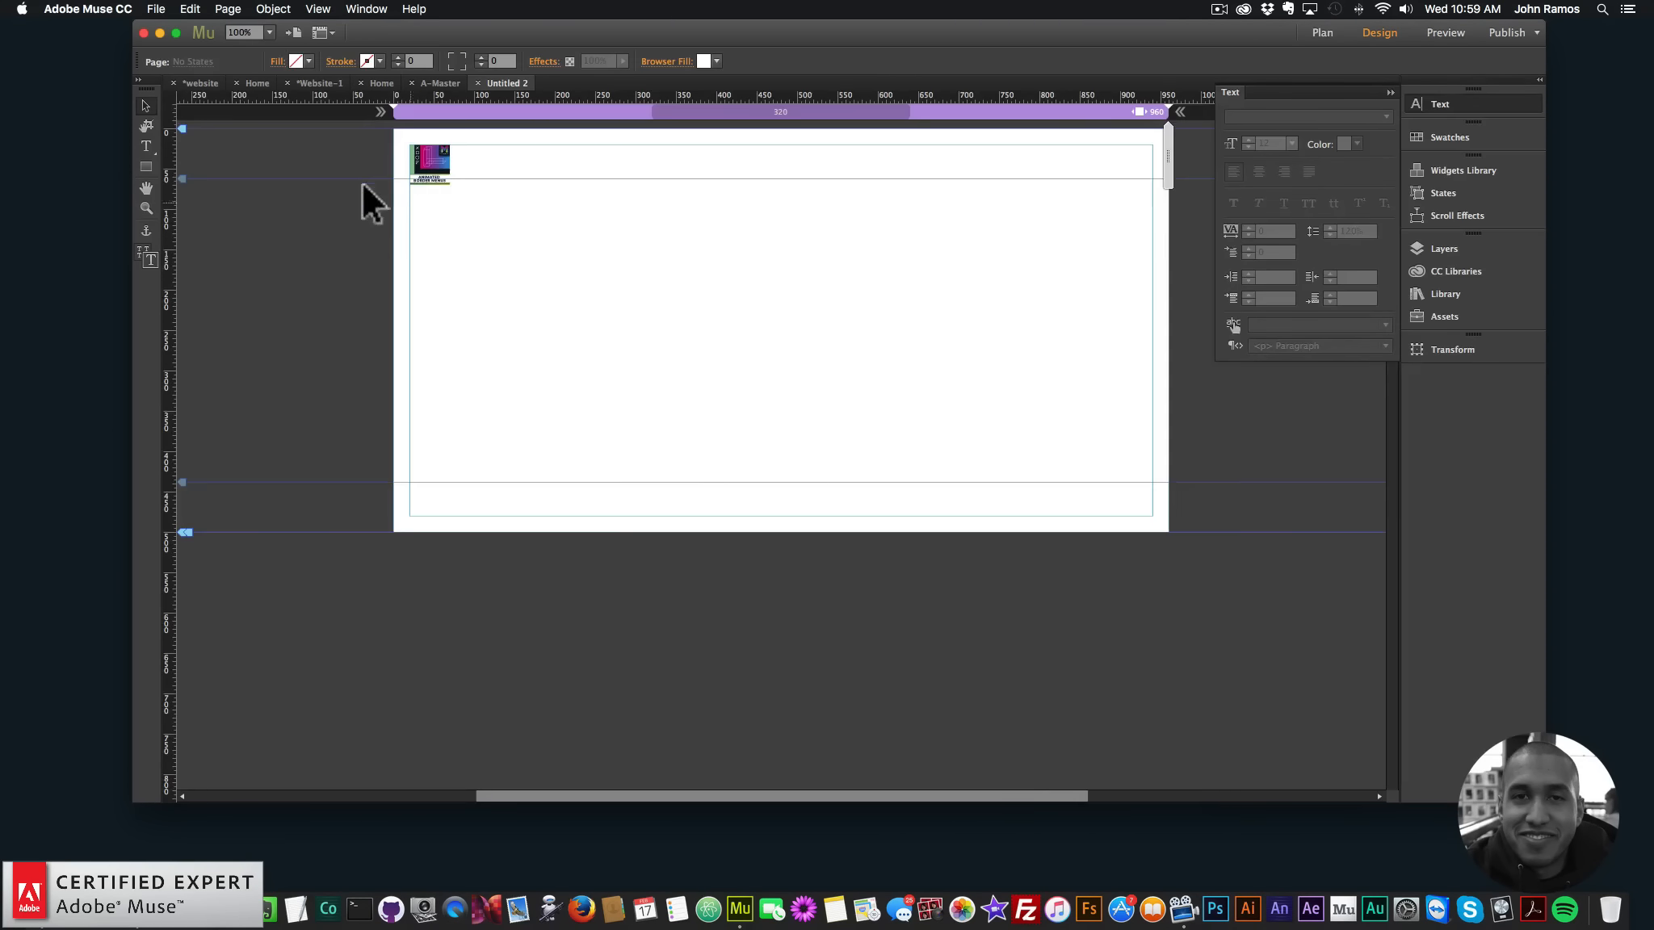
Preview the new page in the browser, check the menu from the master there, and return to Adobe Muse
{"action": "left_click", "coordinate": [156, 9]}
{"action": "left_click", "coordinate": [228, 266]}
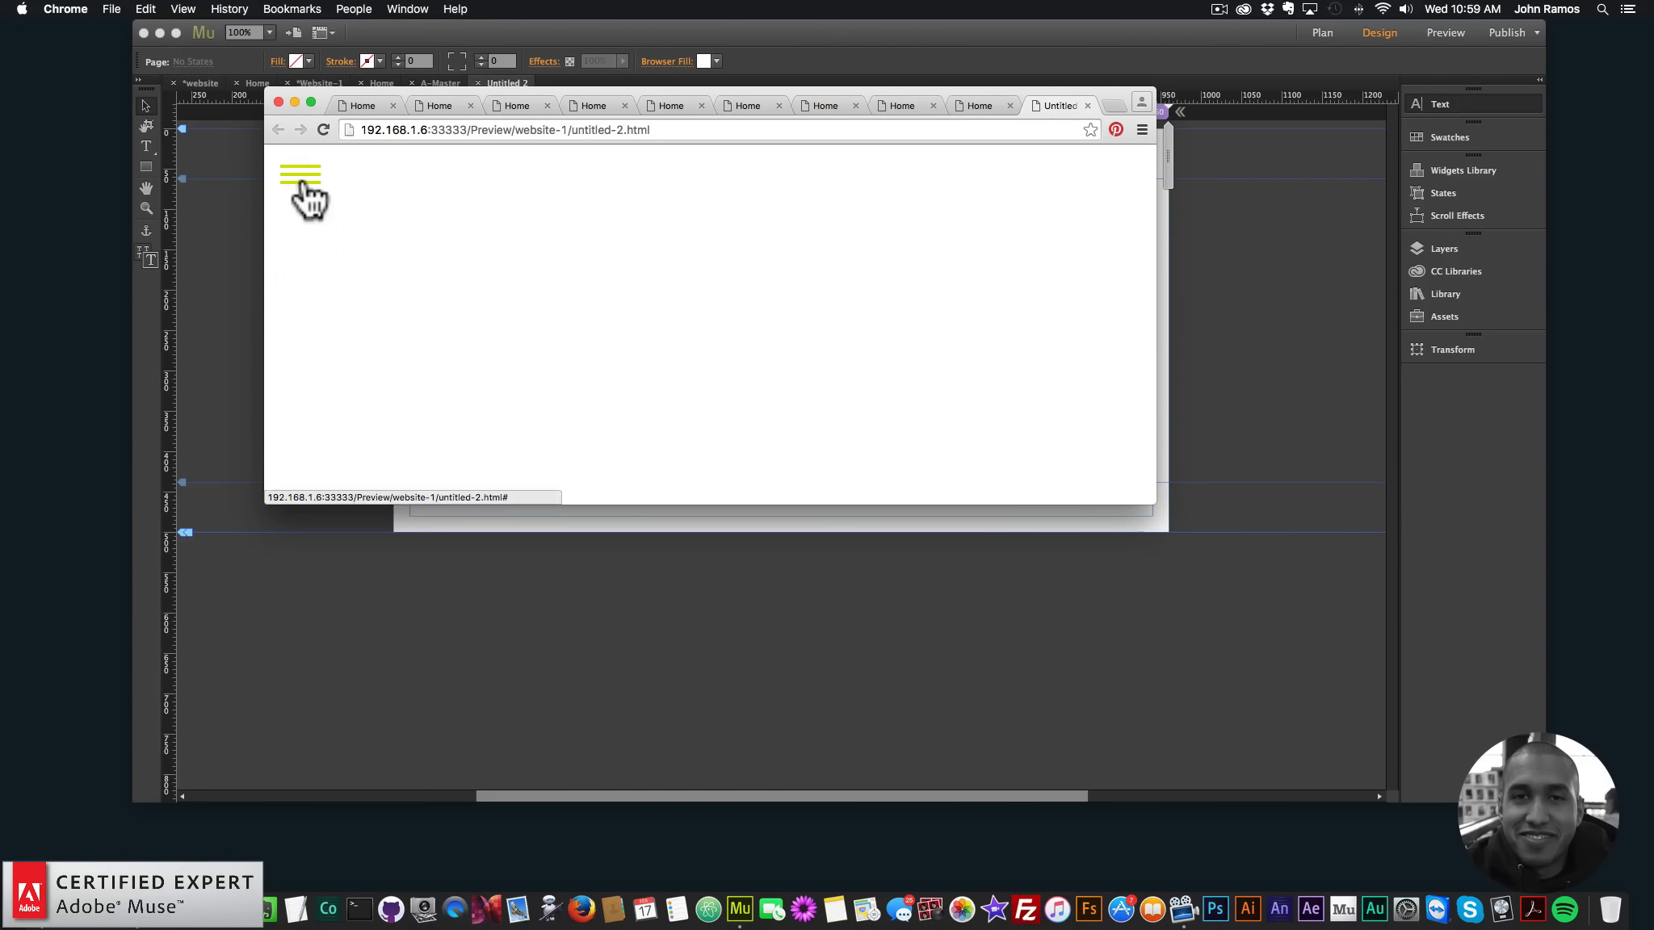
{"action": "left_click", "coordinate": [303, 192]}
{"action": "left_click", "coordinate": [1212, 292]}
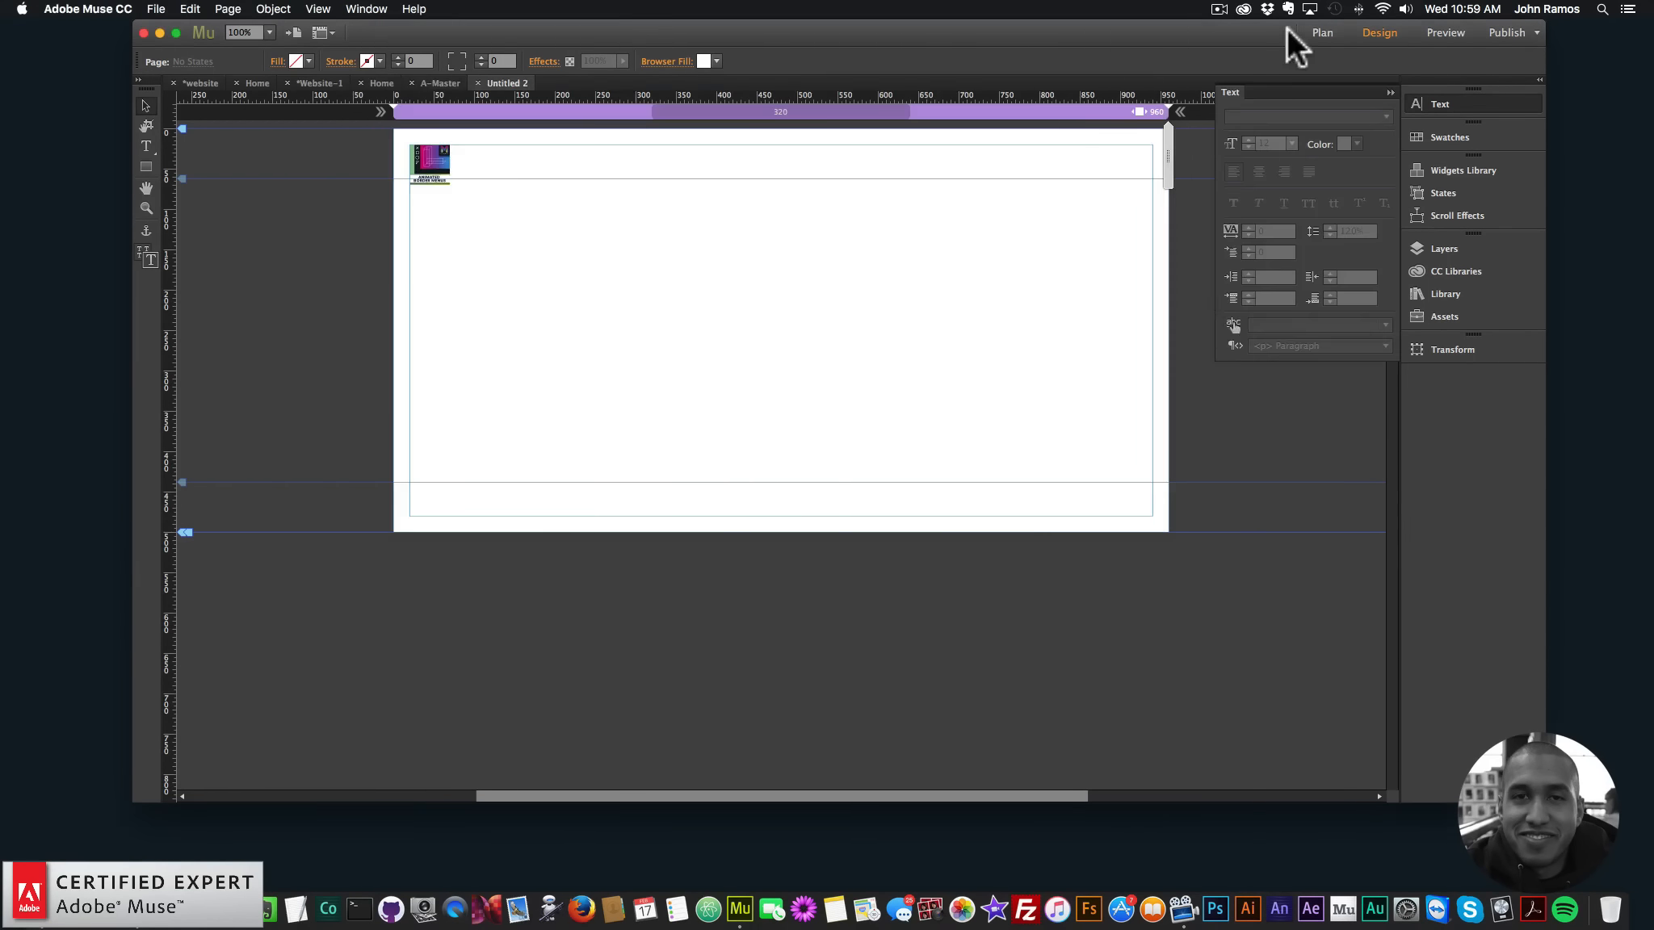
Open the A-Master page for design from the site plan and select the menu widget
{"action": "left_click", "coordinate": [1322, 32]}
{"action": "double_click", "coordinate": [265, 701]}
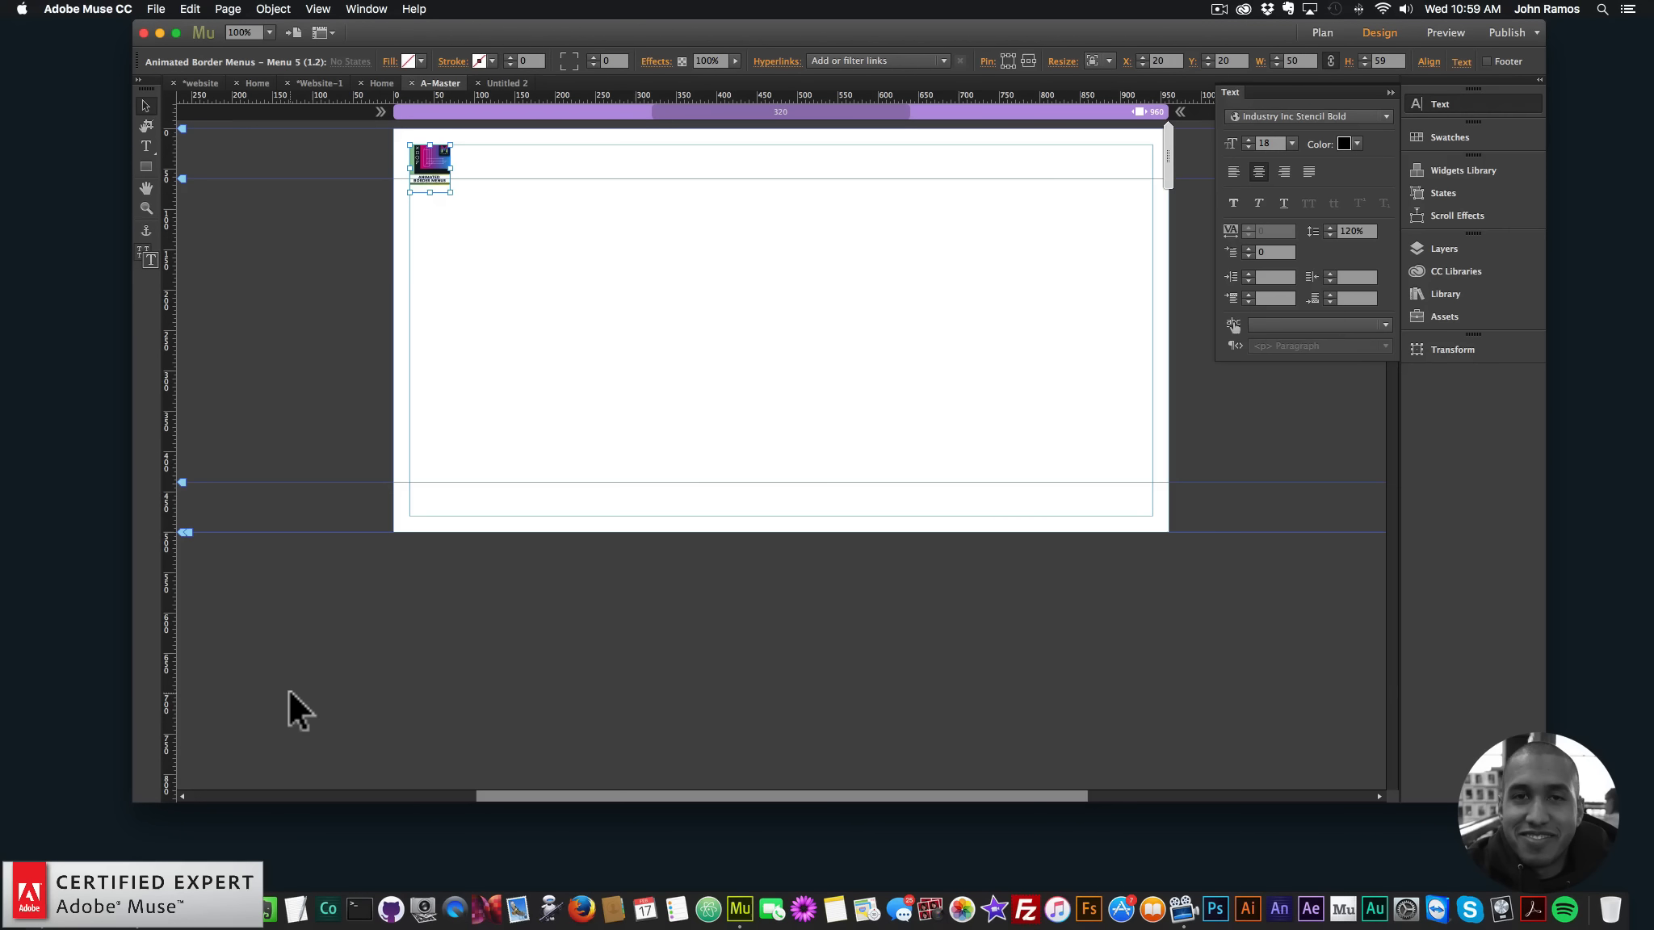
{"action": "left_click", "coordinate": [567, 265]}
{"action": "left_click", "coordinate": [1321, 34]}
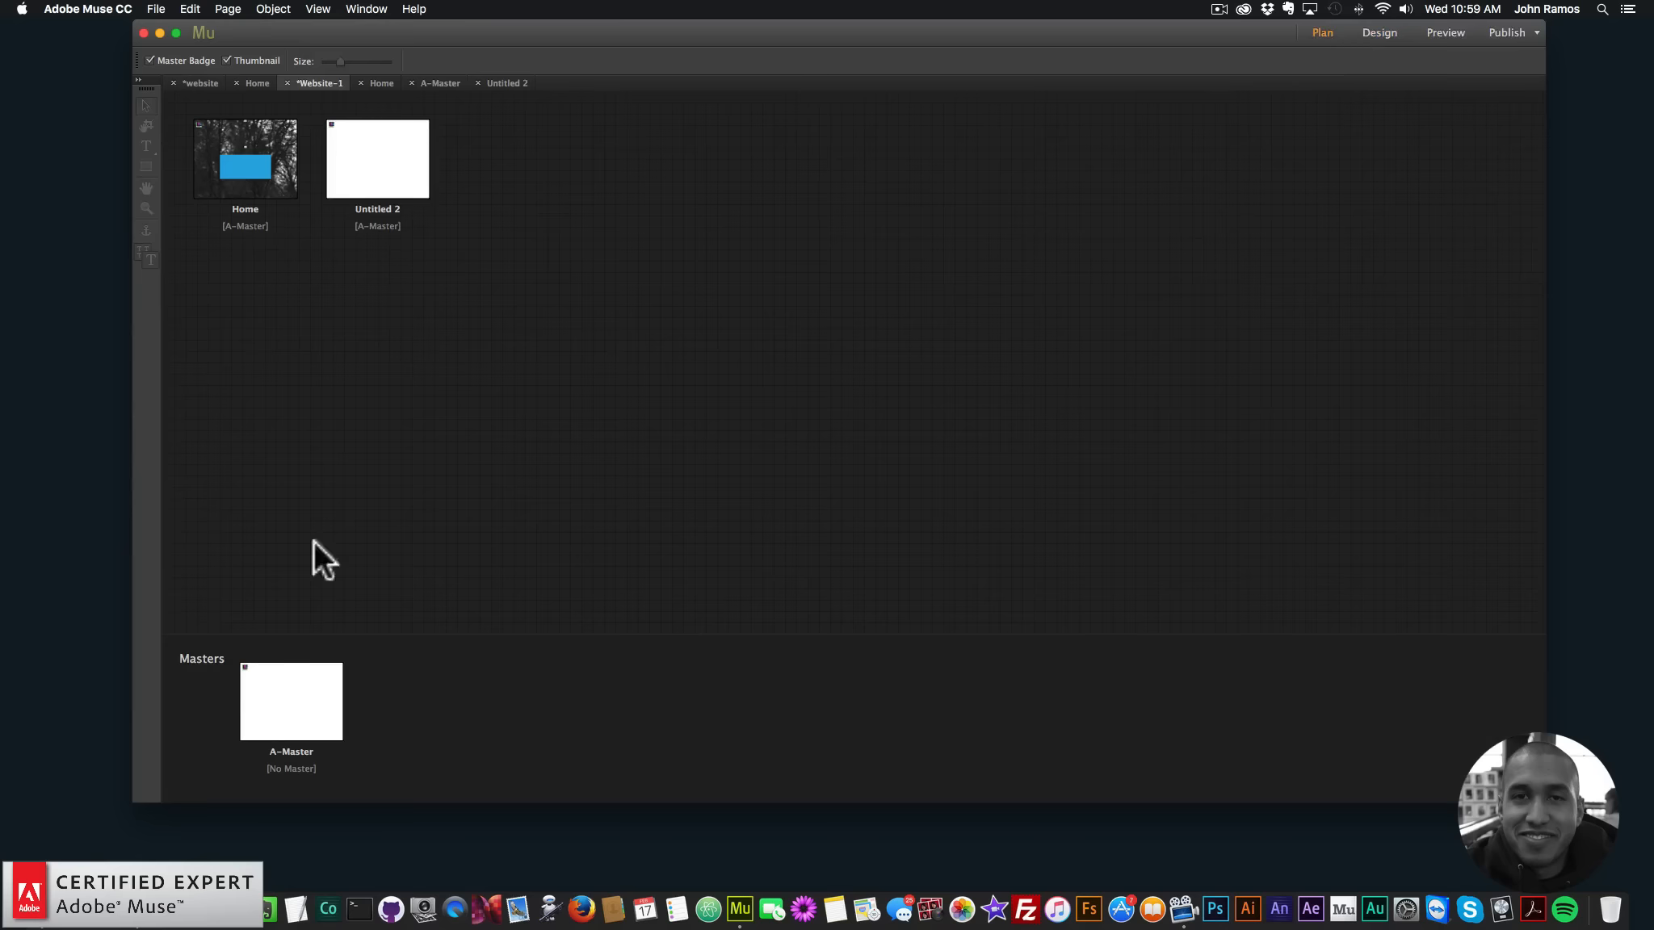
{"action": "double_click", "coordinate": [279, 703]}
{"action": "left_click", "coordinate": [438, 161]}
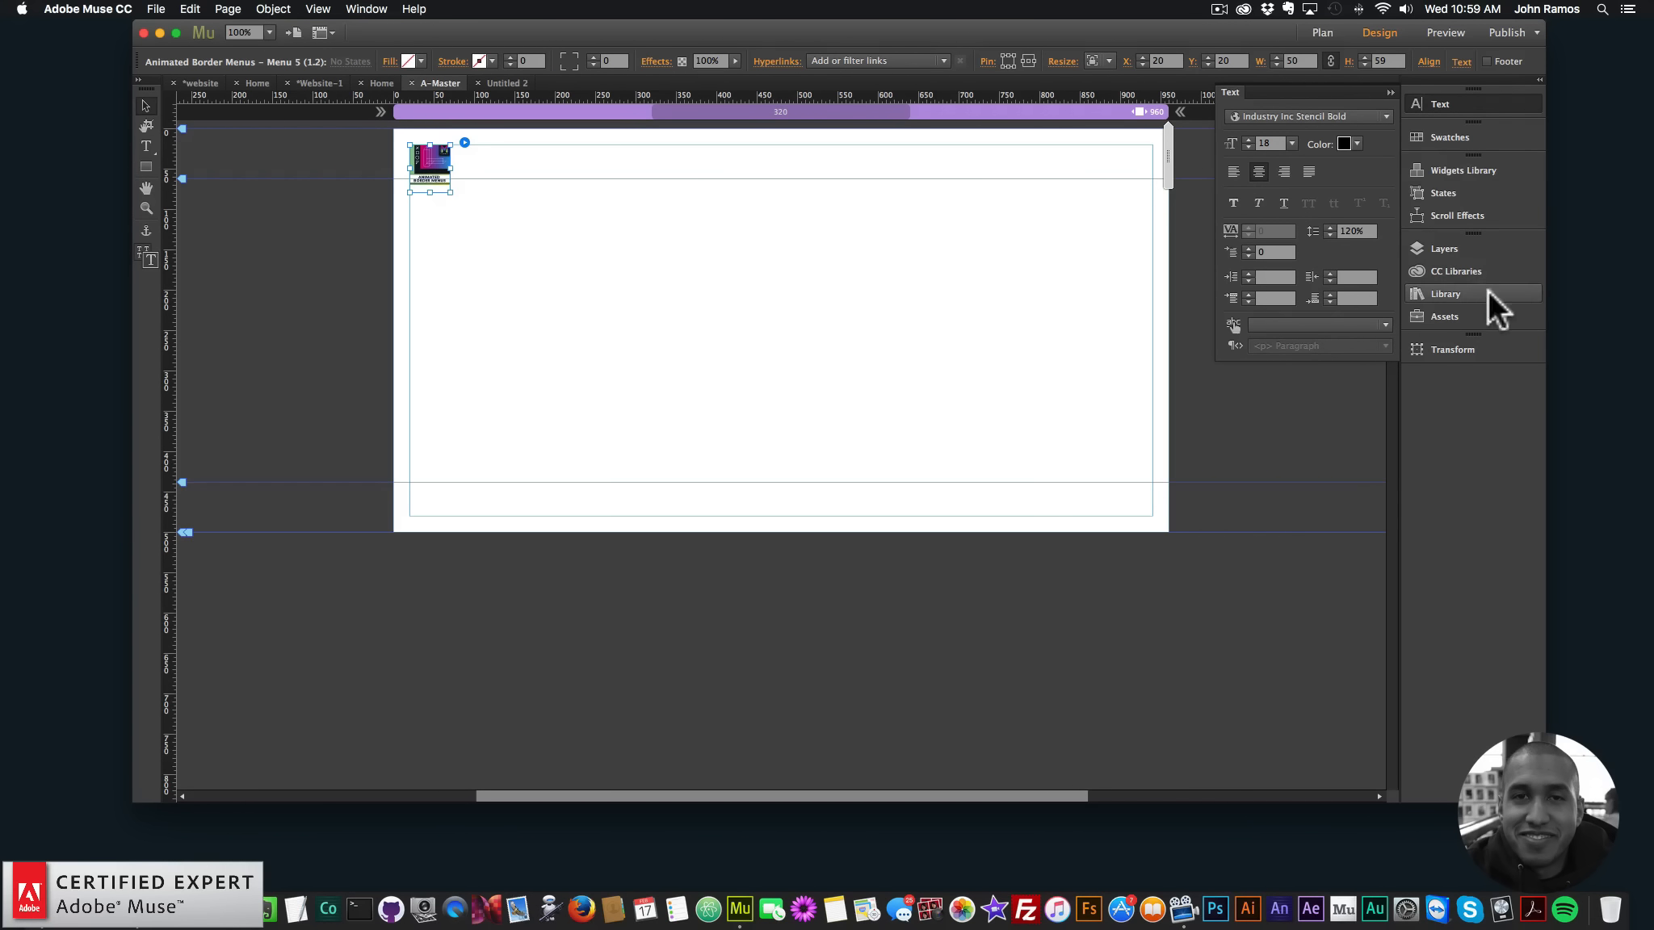
Display the layers of the A-Master page
{"action": "left_click", "coordinate": [1453, 245]}
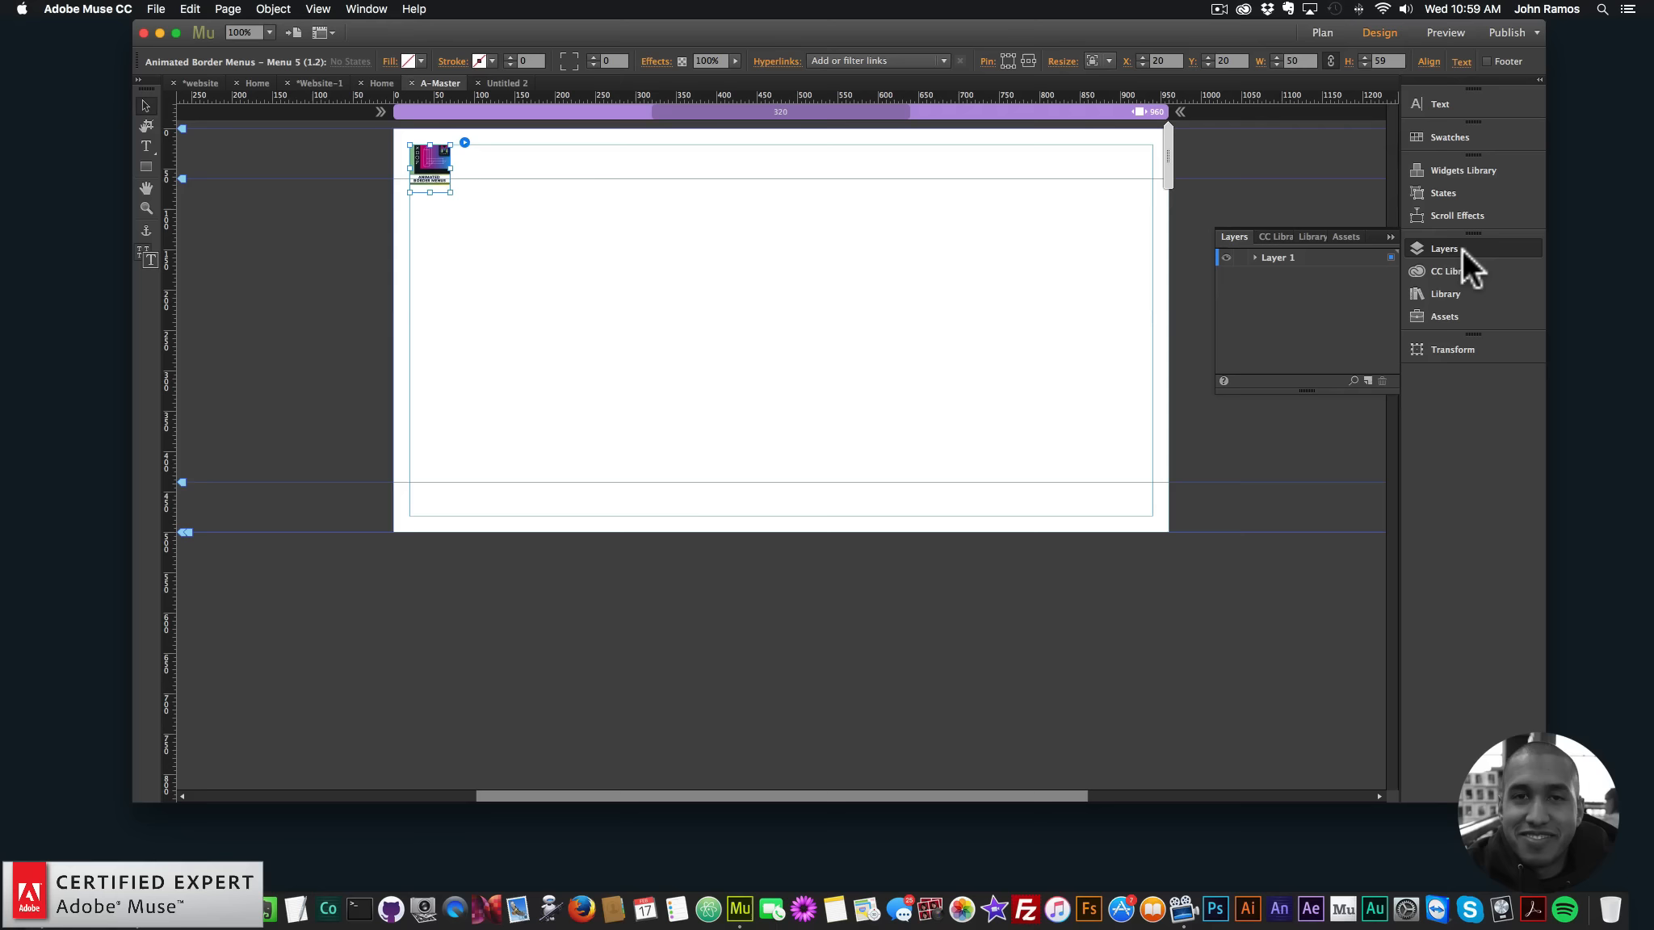
{"action": "left_click", "coordinate": [365, 9]}
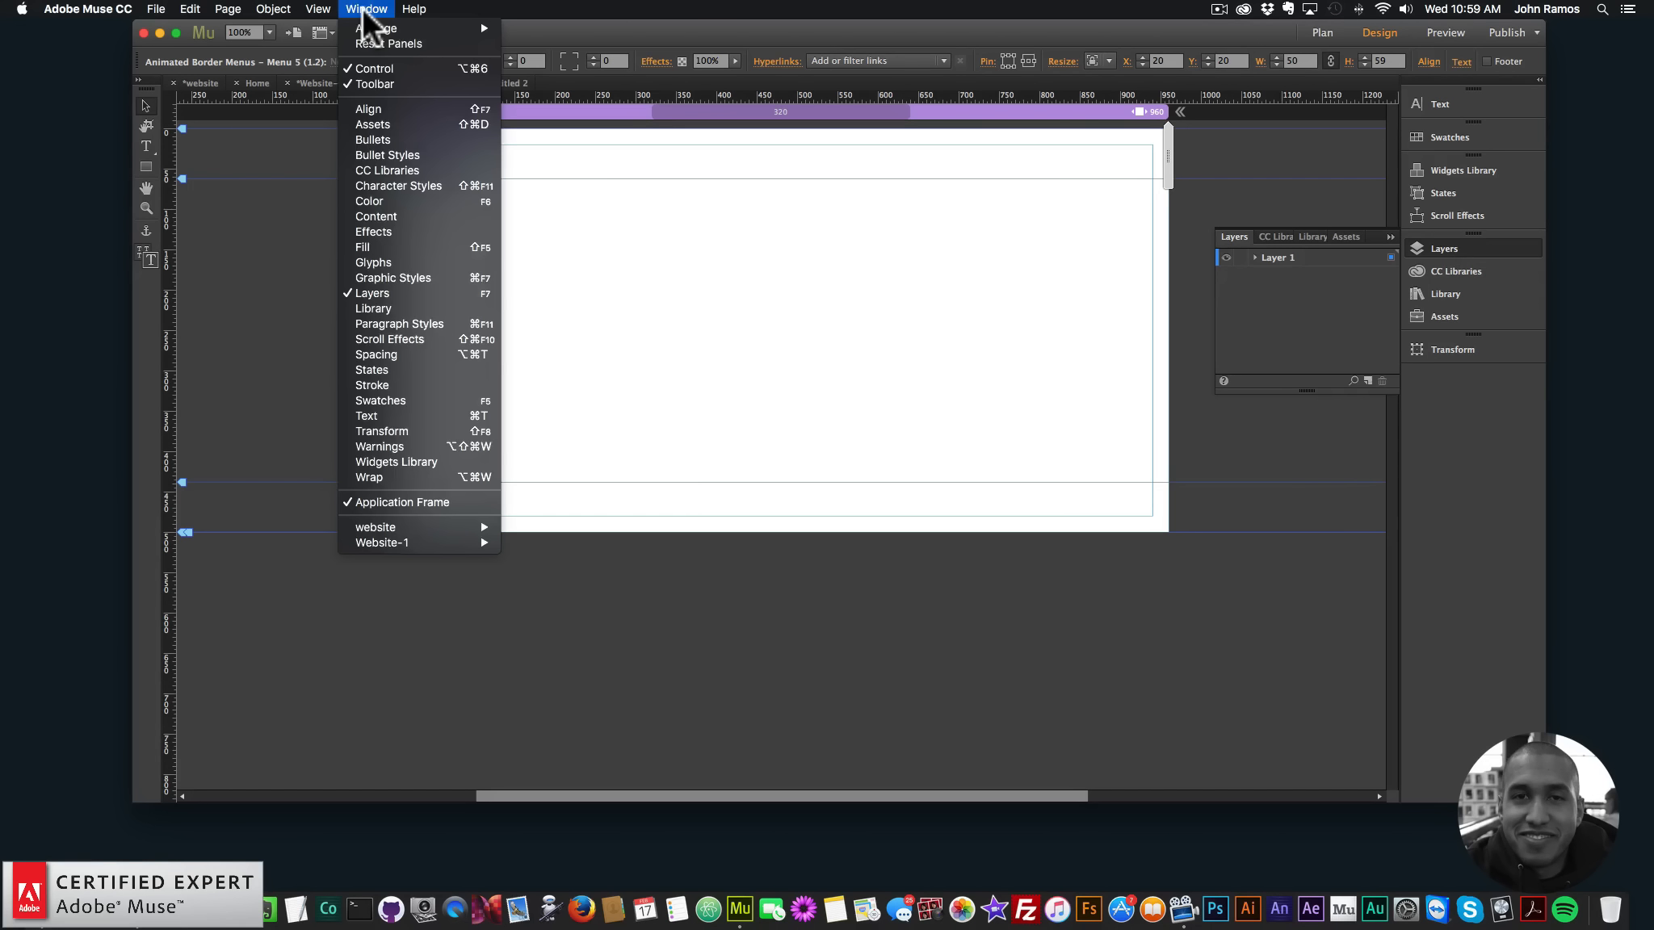
{"action": "left_click", "coordinate": [371, 294]}
{"action": "left_click", "coordinate": [365, 8]}
{"action": "left_click", "coordinate": [371, 294]}
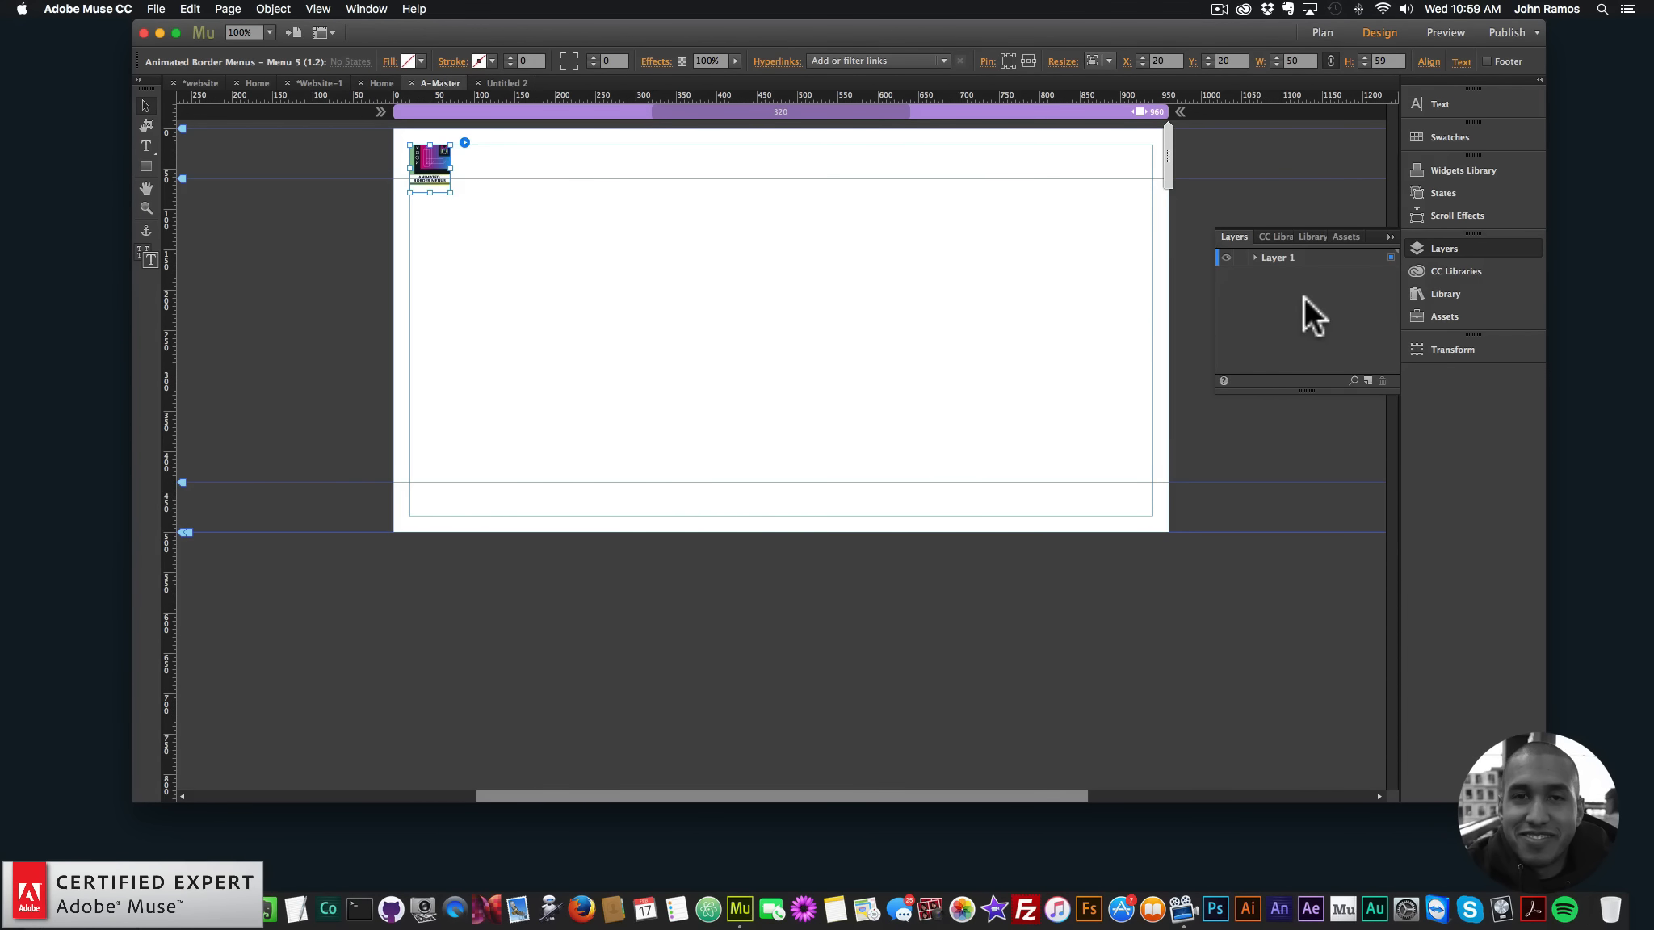
Add a new layer above Layer 1 and move the menu widget into it
{"action": "left_click", "coordinate": [1367, 380]}
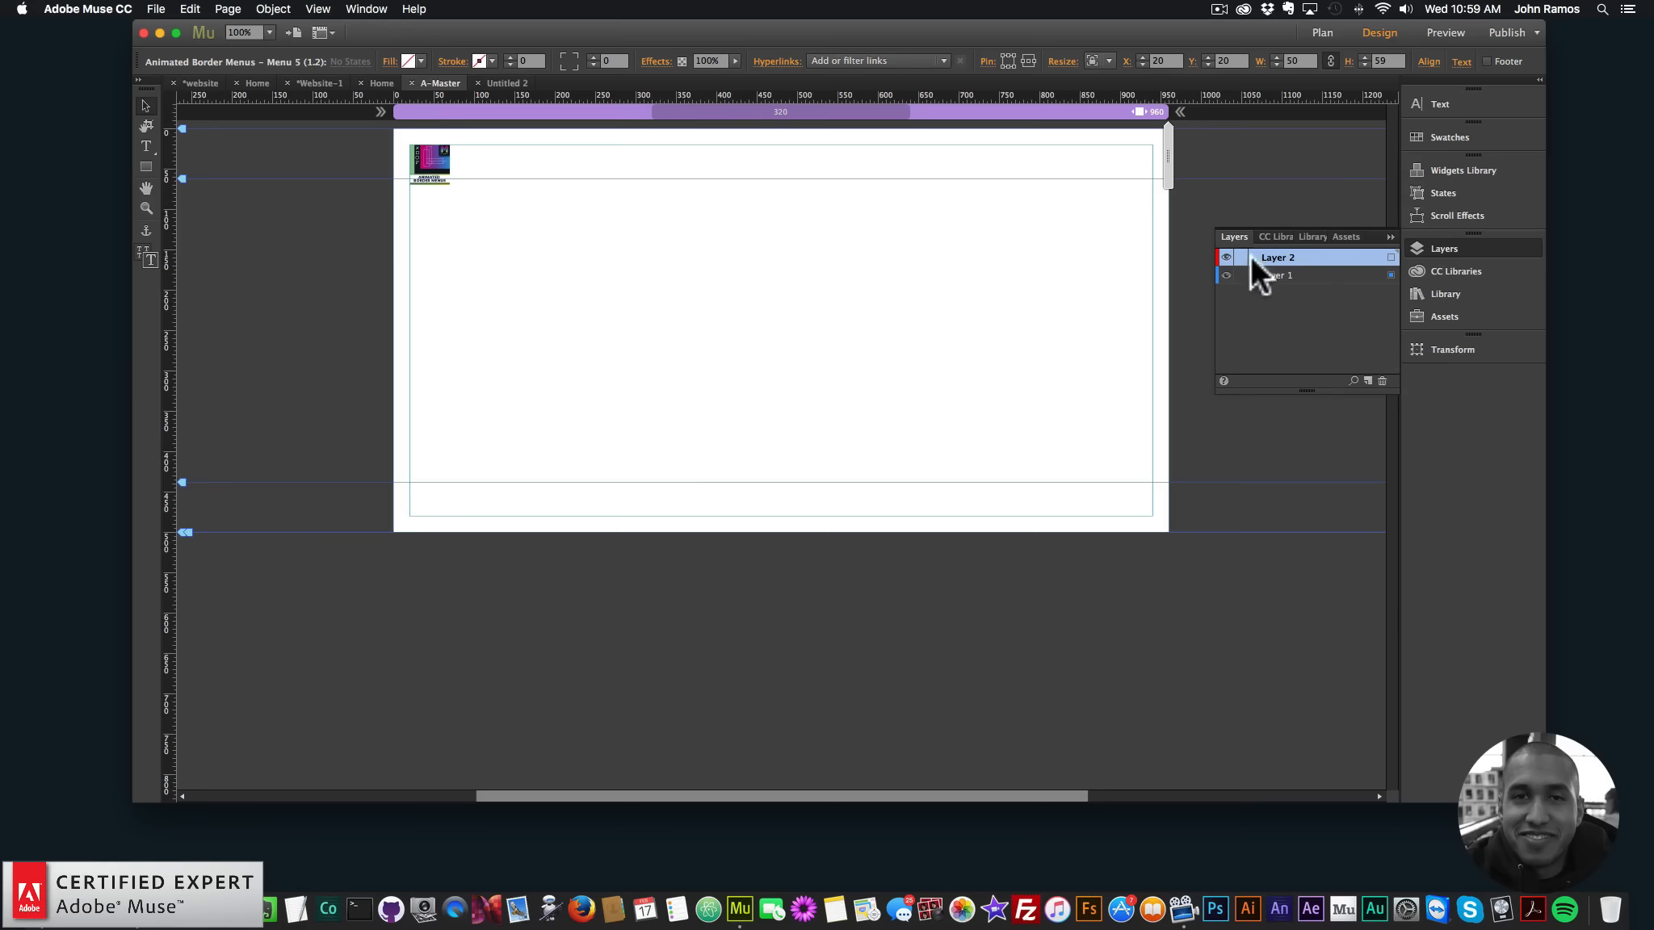
{"action": "left_click", "coordinate": [1255, 275]}
{"action": "left_click_drag", "start_coordinate": [1283, 292], "coordinate": [1286, 266]}
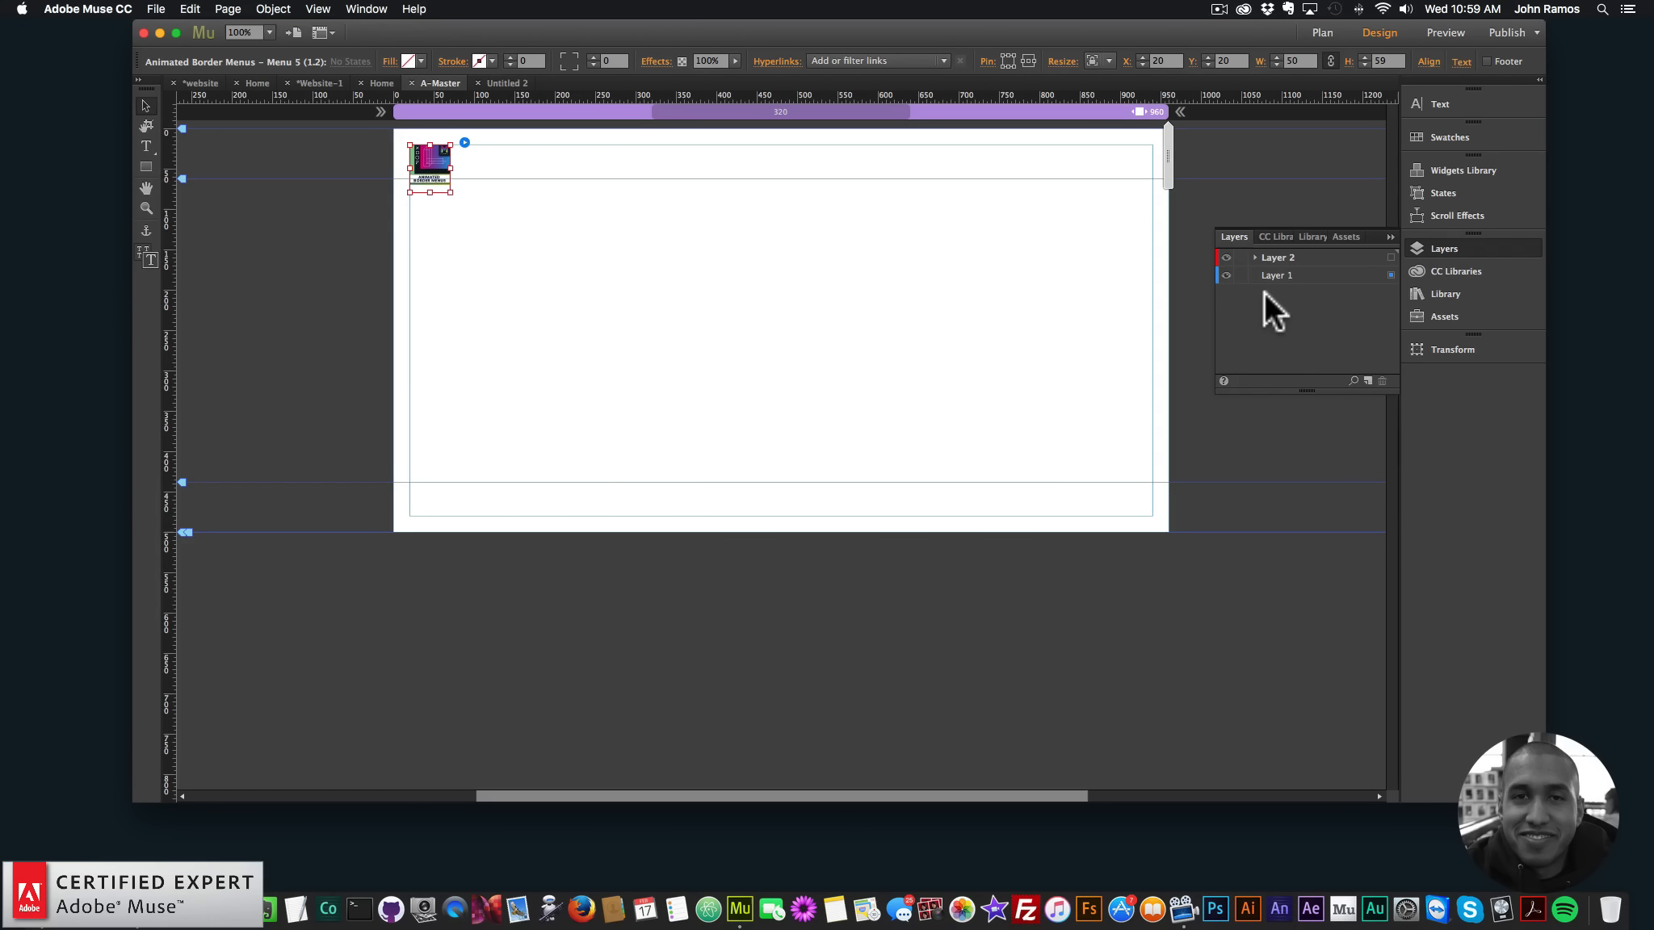
Open the Home page from the site plan and examine the contents and order of Layer 1 and Layer 2
{"action": "left_click", "coordinate": [1322, 32]}
{"action": "double_click", "coordinate": [251, 166]}
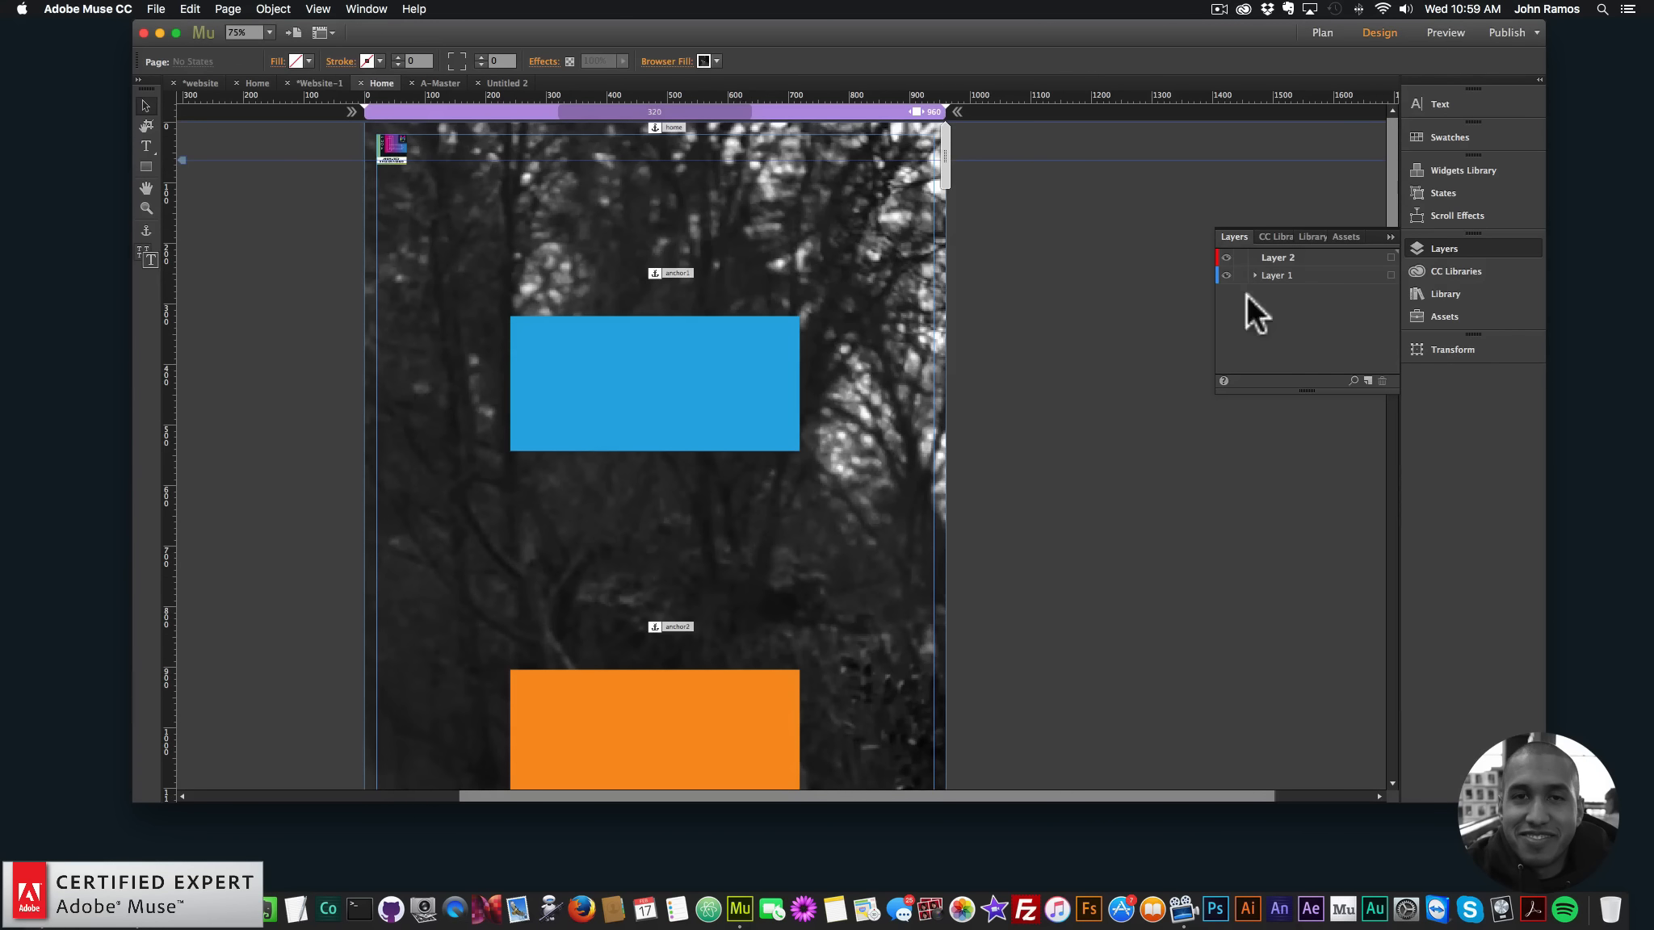
{"action": "left_click", "coordinate": [1272, 275]}
{"action": "left_click", "coordinate": [1255, 275]}
{"action": "left_click", "coordinate": [1255, 273]}
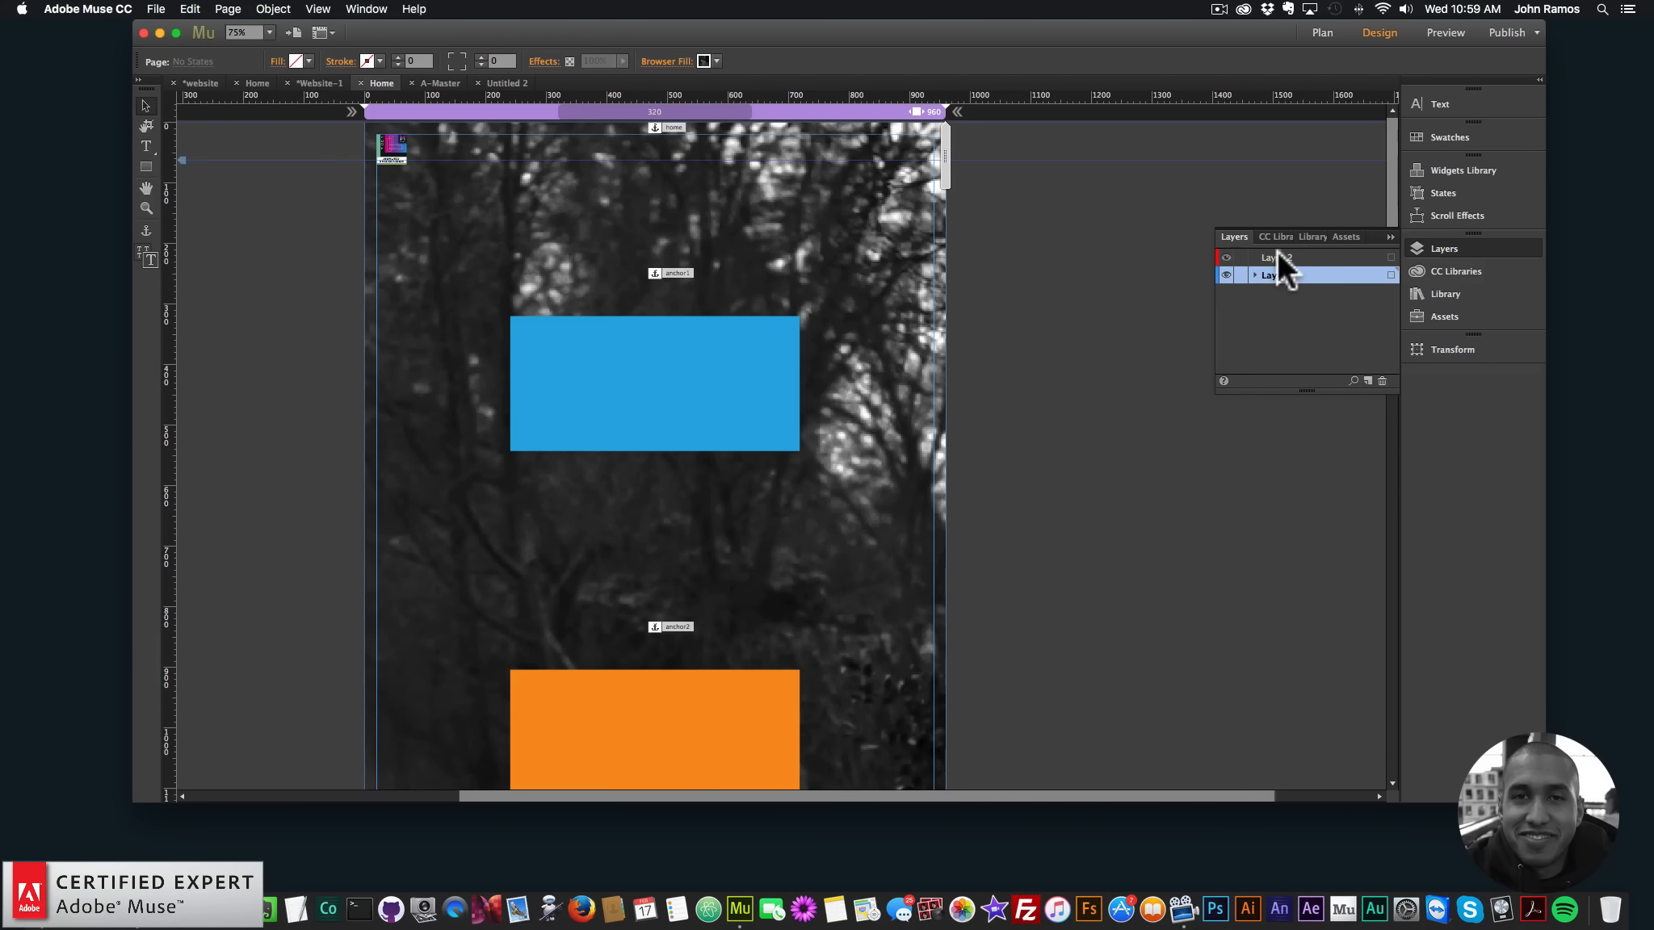
{"action": "left_click", "coordinate": [1276, 257]}
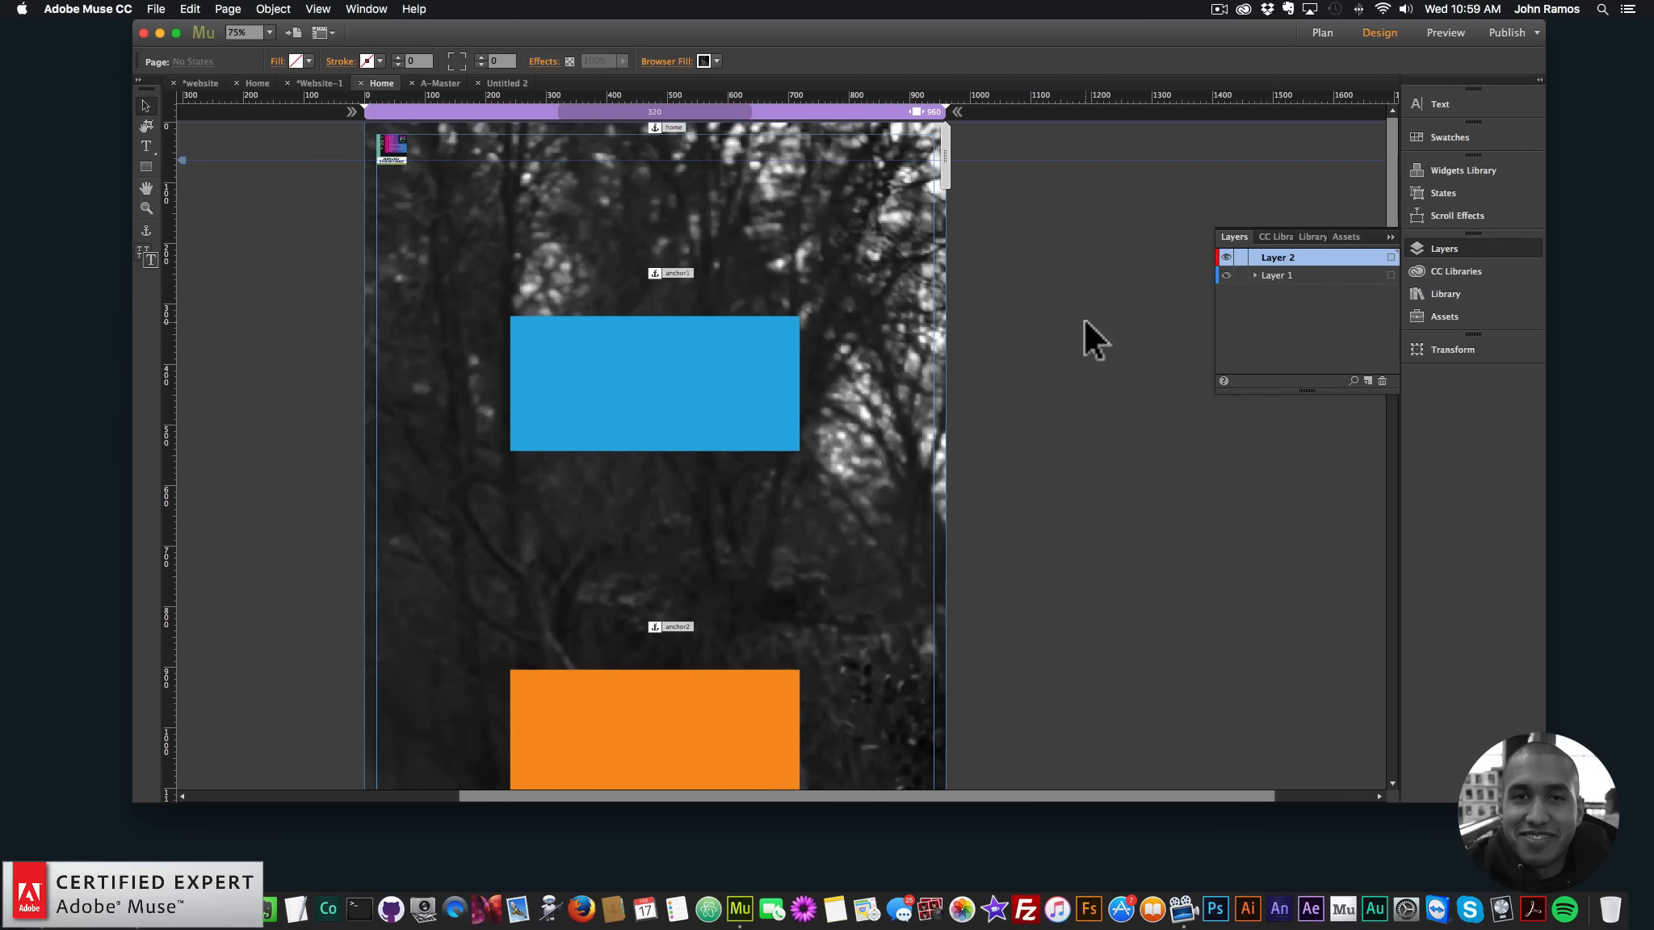
Preview the Home page in the browser, test the menu's section links over the rectangles, and return to Adobe Muse
{"action": "left_click", "coordinate": [155, 9]}
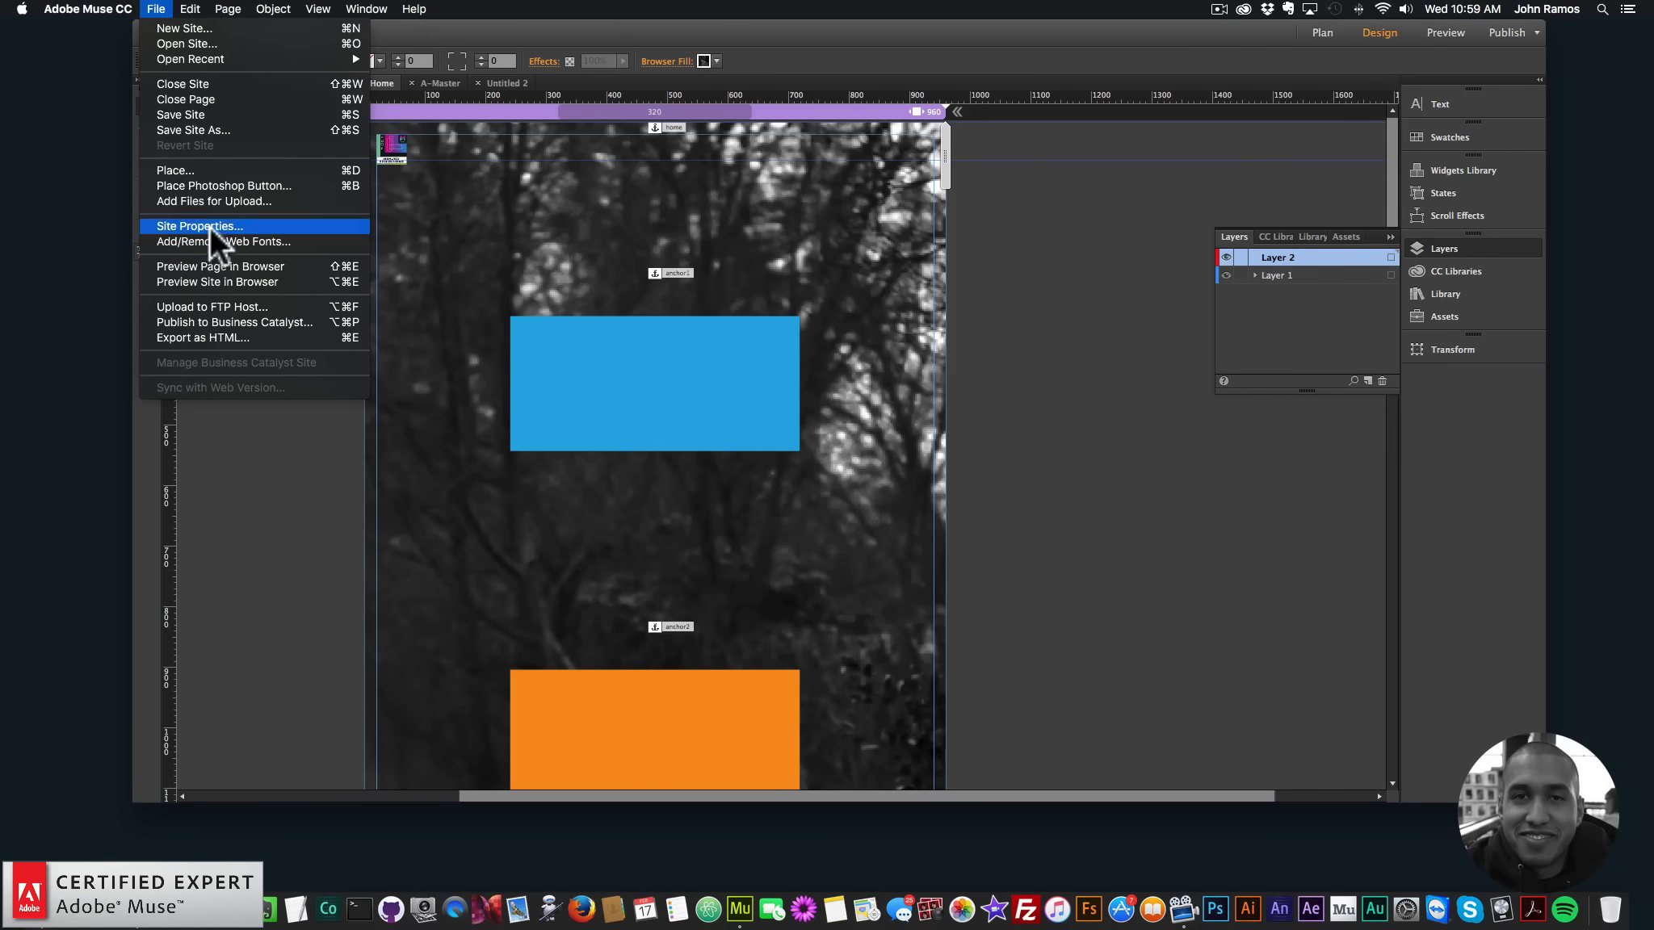
{"action": "left_click", "coordinate": [204, 268]}
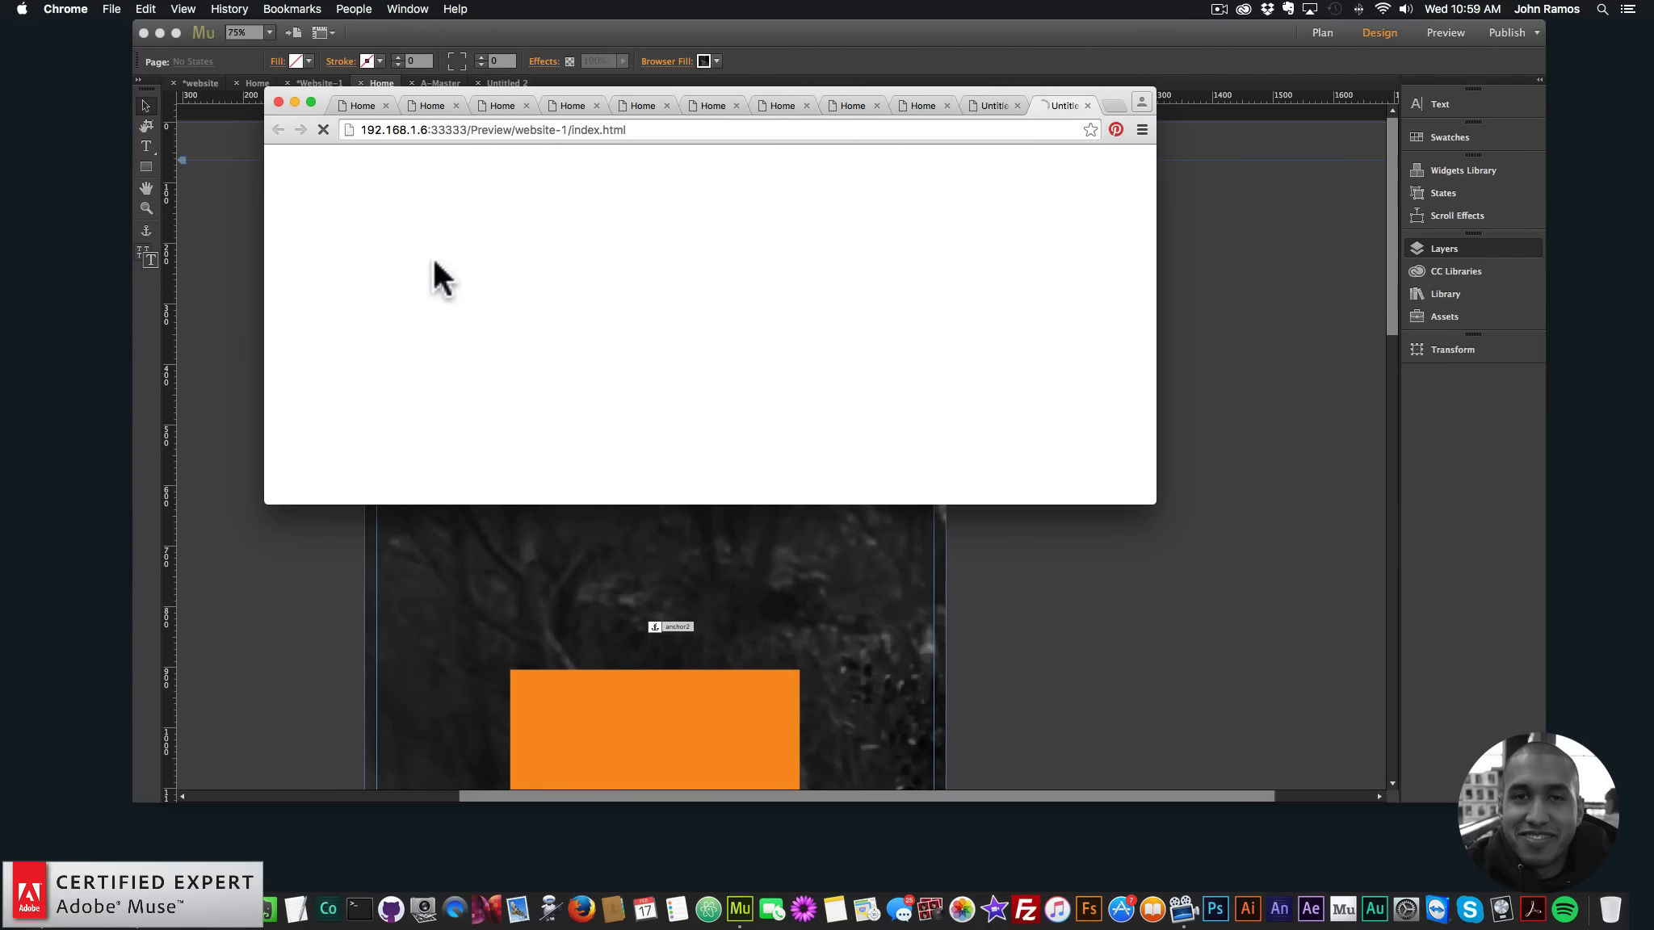
{"action": "left_click", "coordinate": [309, 183]}
{"action": "left_click", "coordinate": [339, 421]}
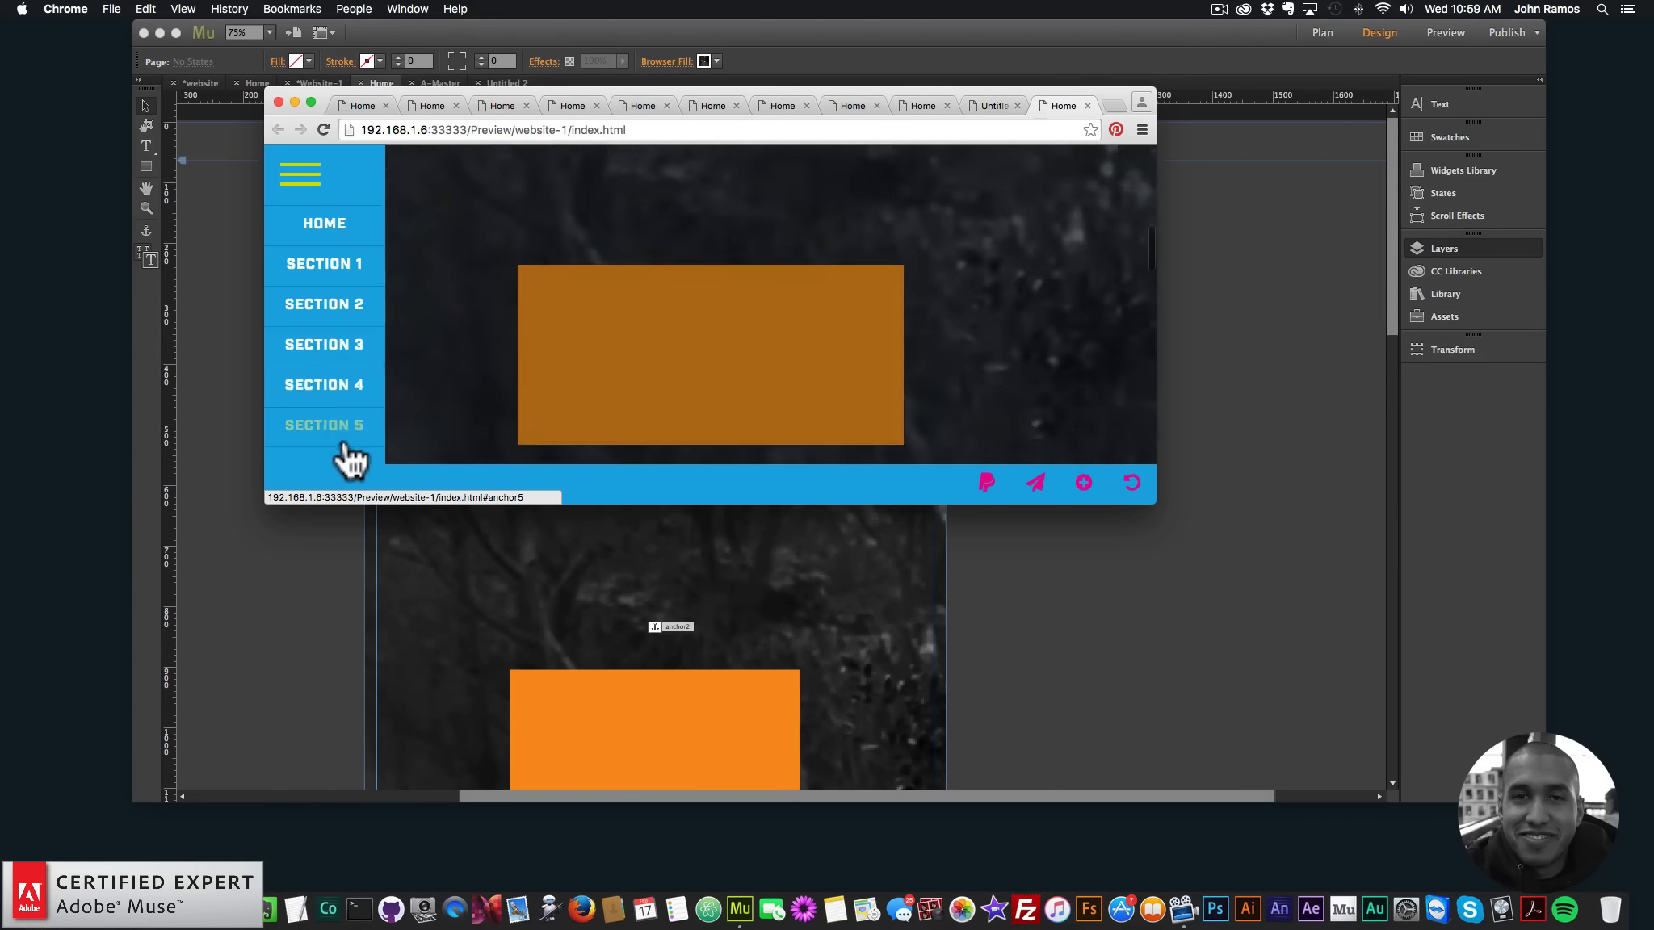
{"action": "left_click", "coordinate": [326, 263]}
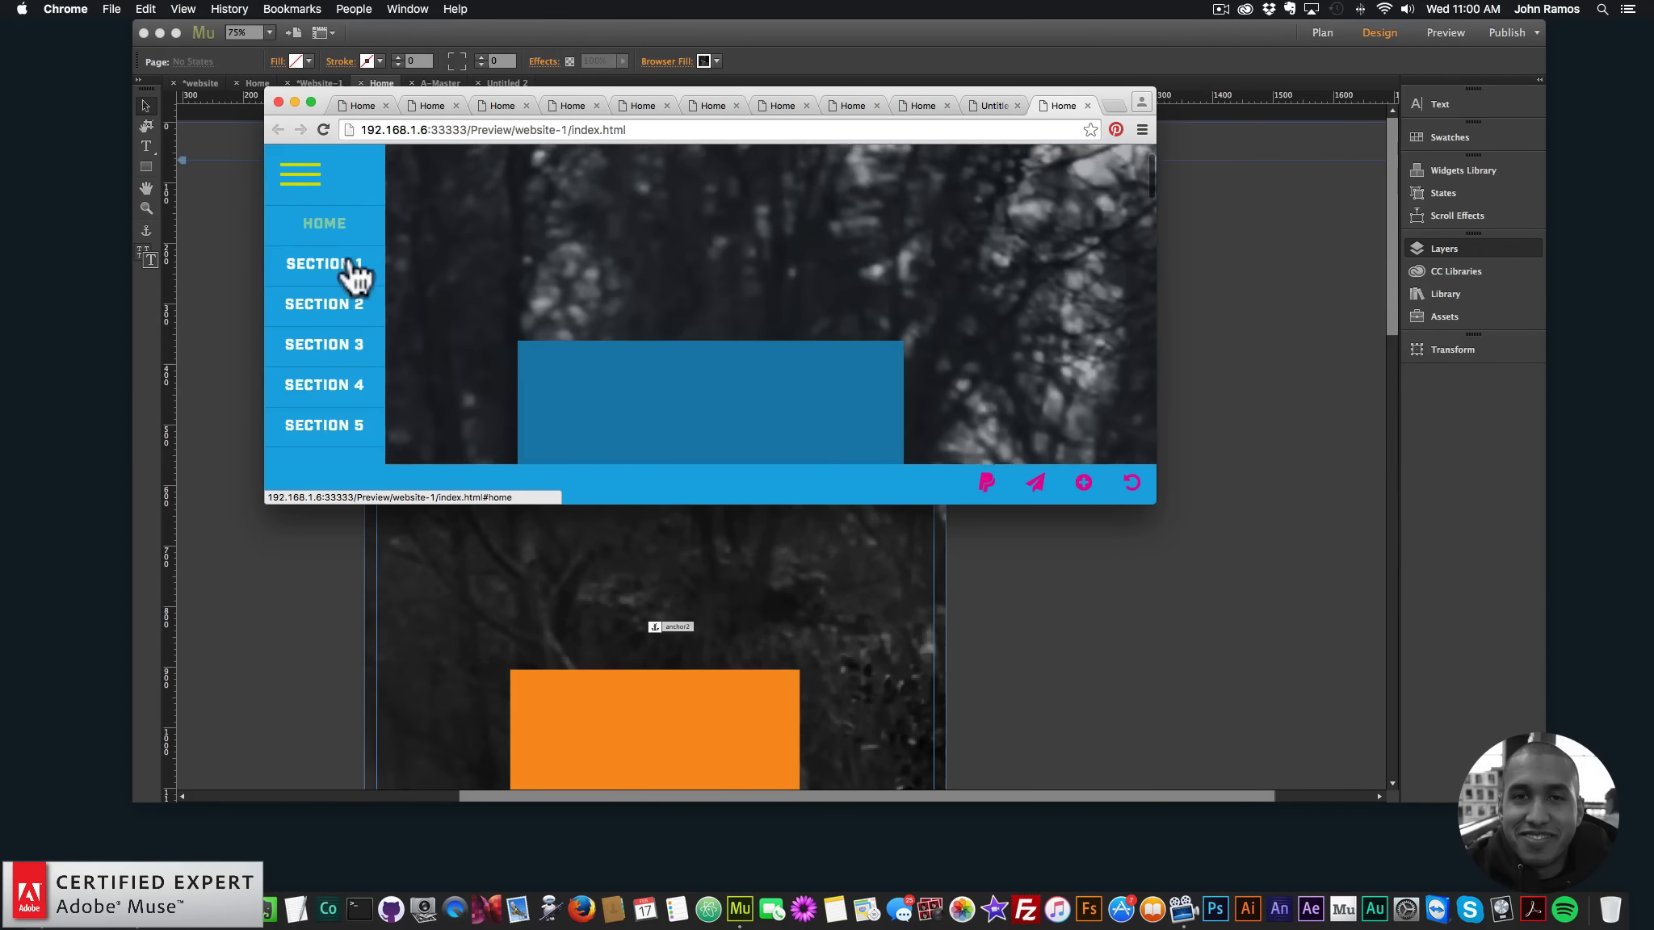
{"action": "left_click", "coordinate": [1257, 373]}
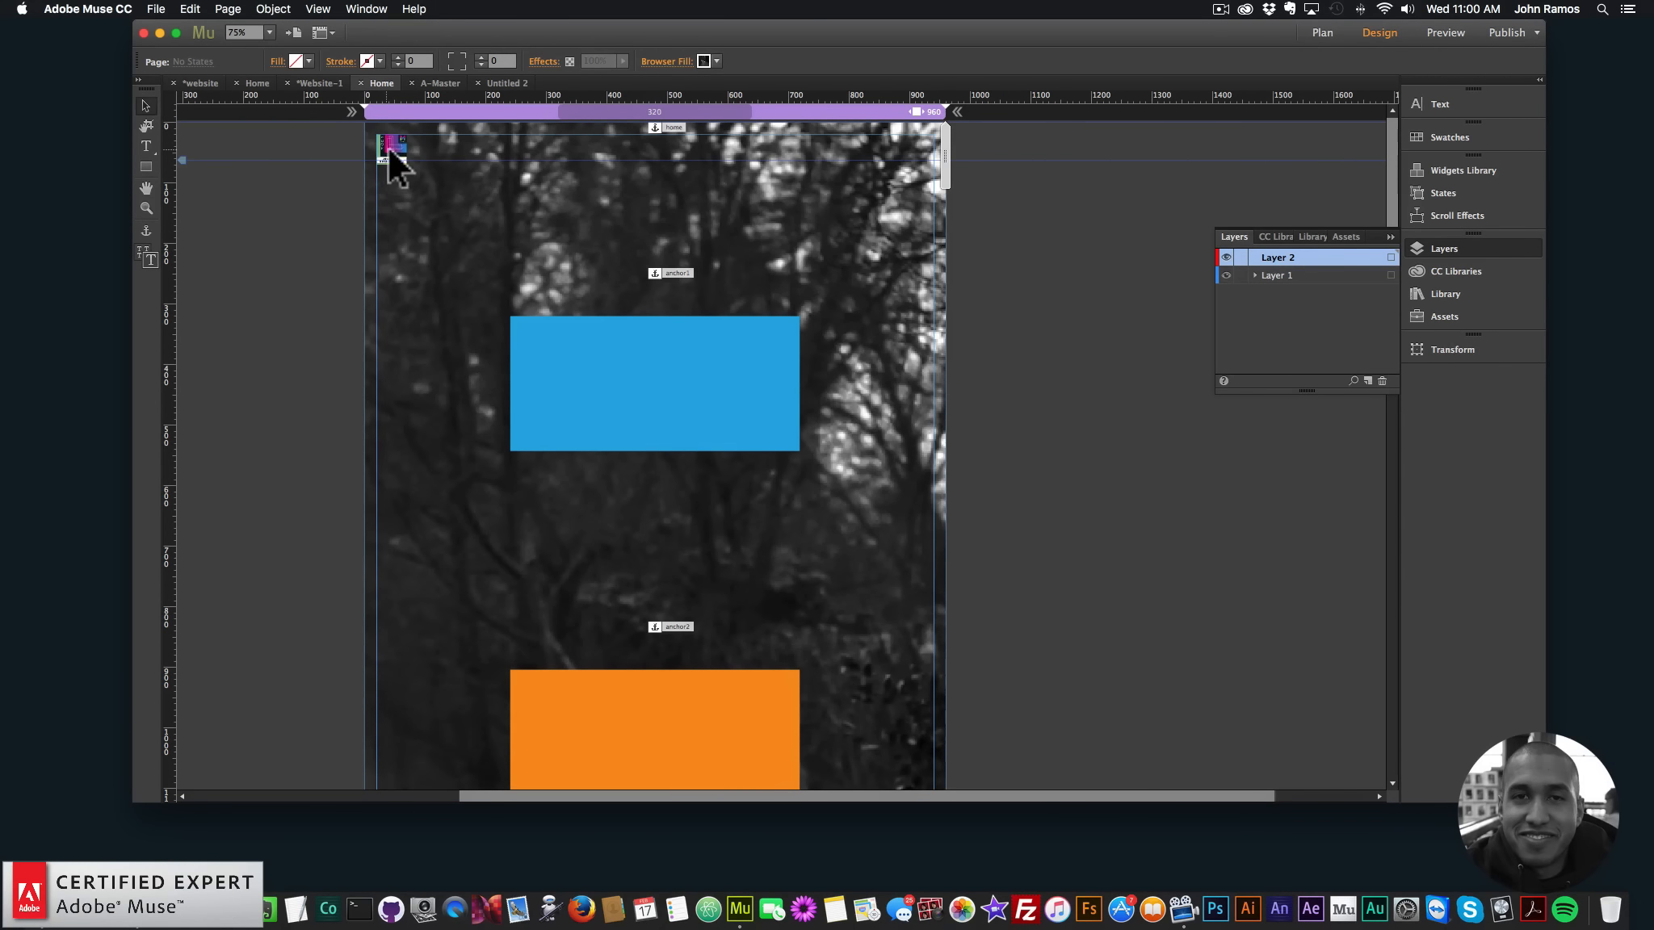
Set Scroll To Easing to easeInOutBounce in the Animated Border Menus – Menu 5 widget options on the A-Master page
{"action": "left_click", "coordinate": [1322, 34]}
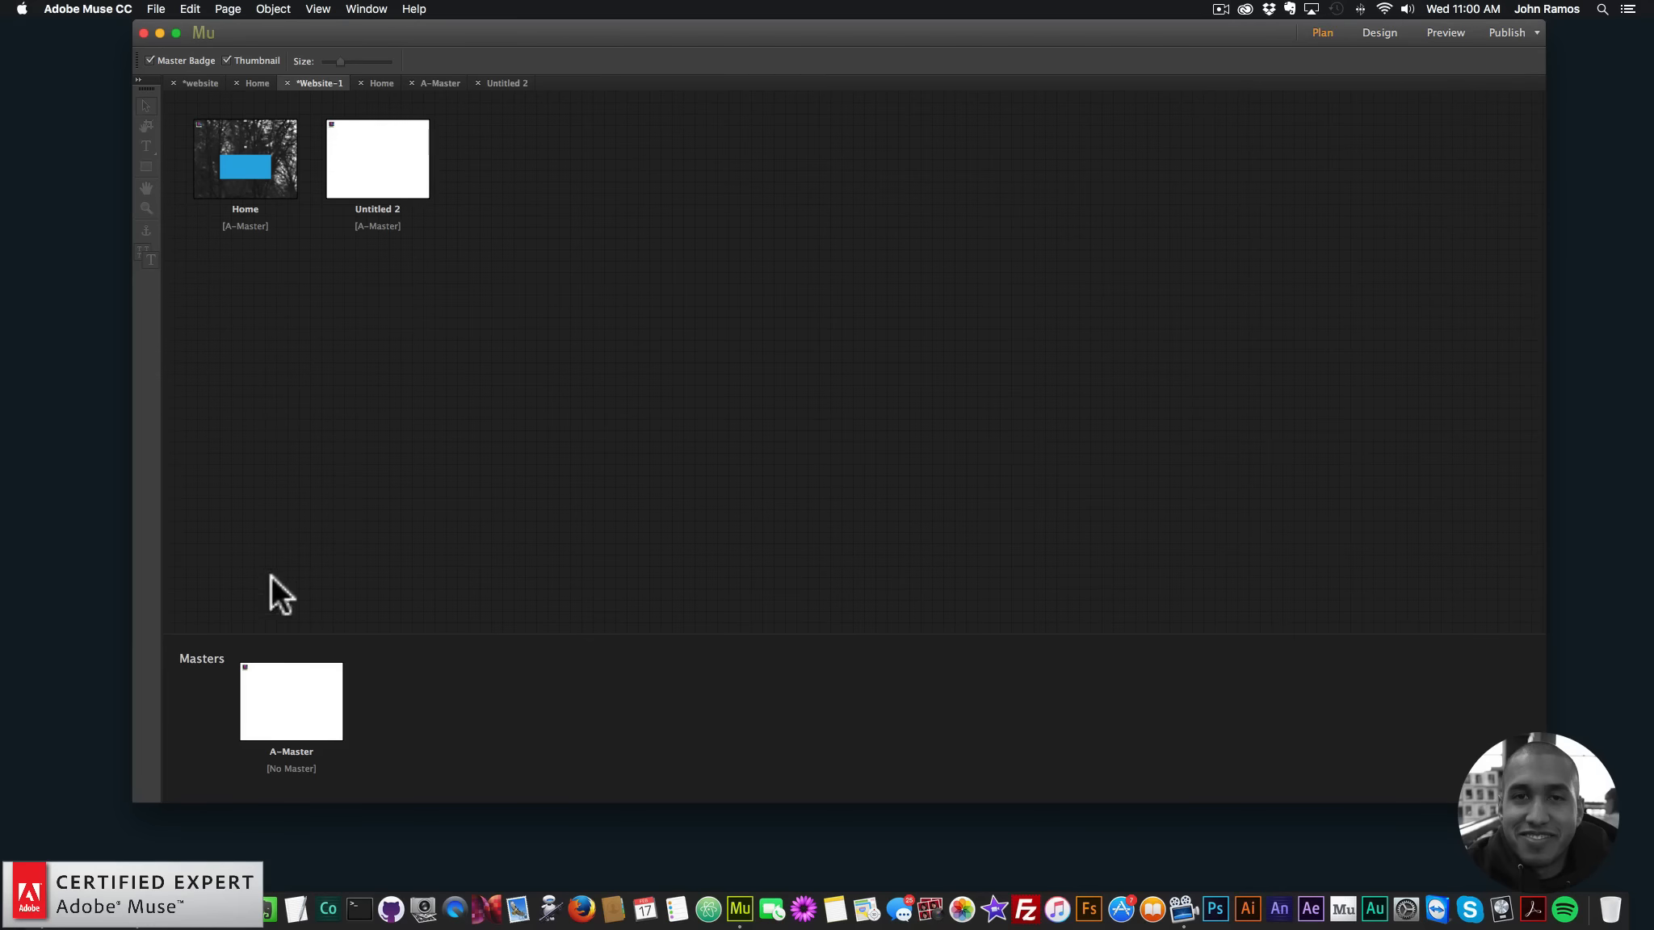
{"action": "double_click", "coordinate": [301, 709]}
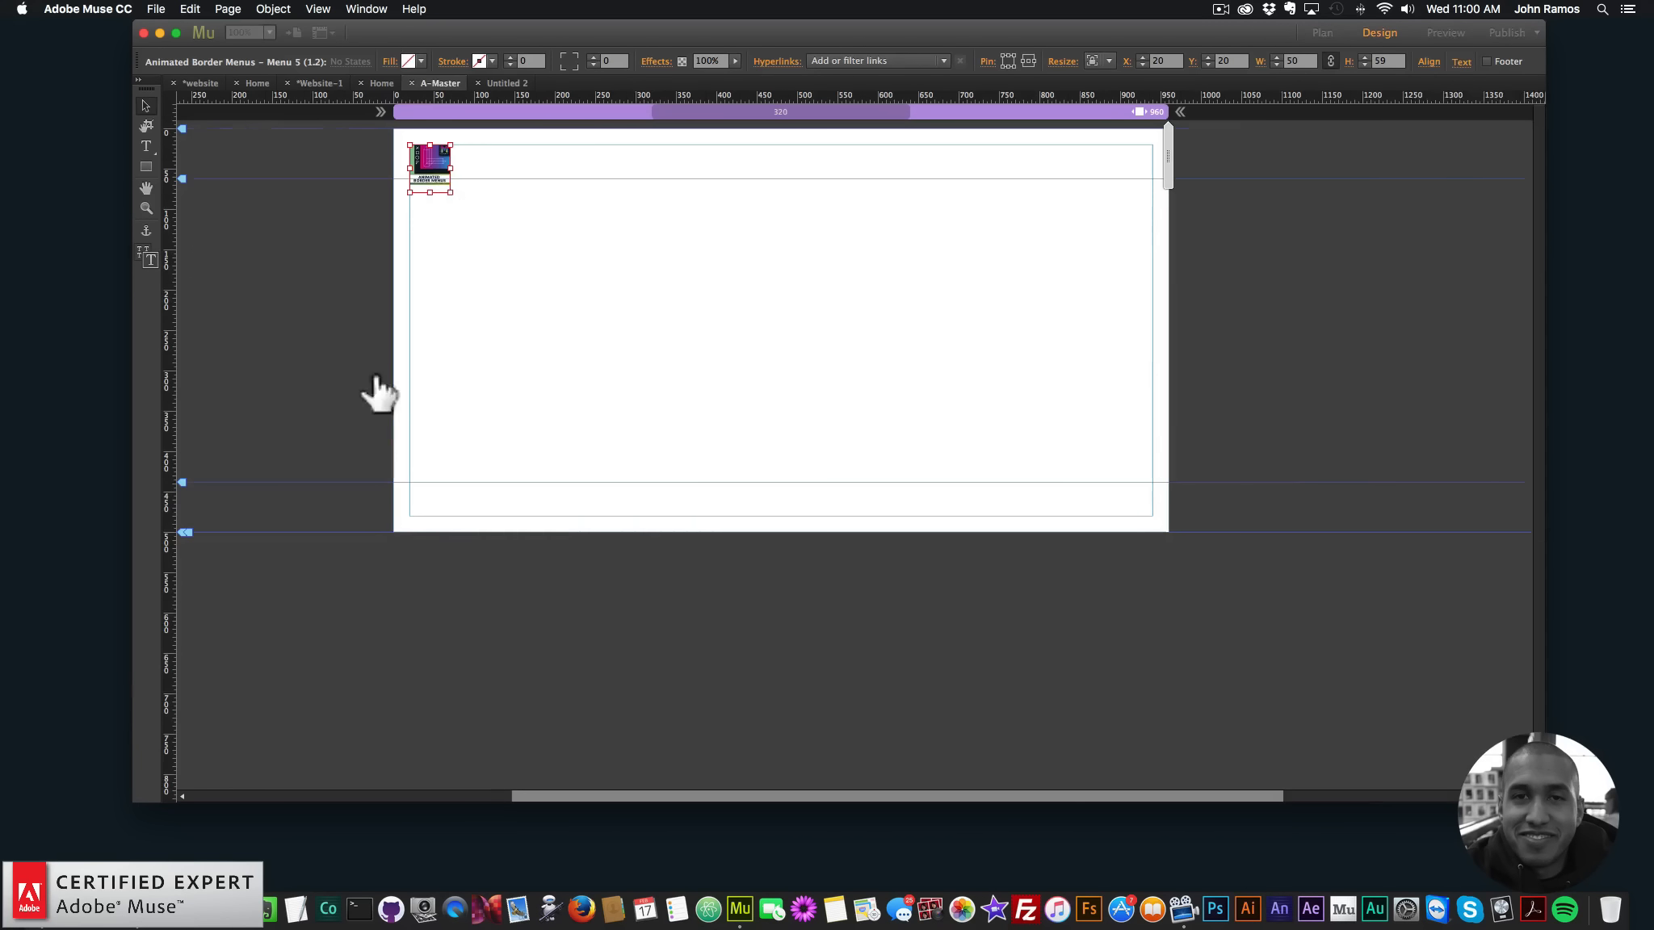
{"action": "left_click", "coordinate": [465, 143]}
{"action": "scroll", "coordinate": [638, 404], "scroll_direction": "down", "scroll_amount": 10}
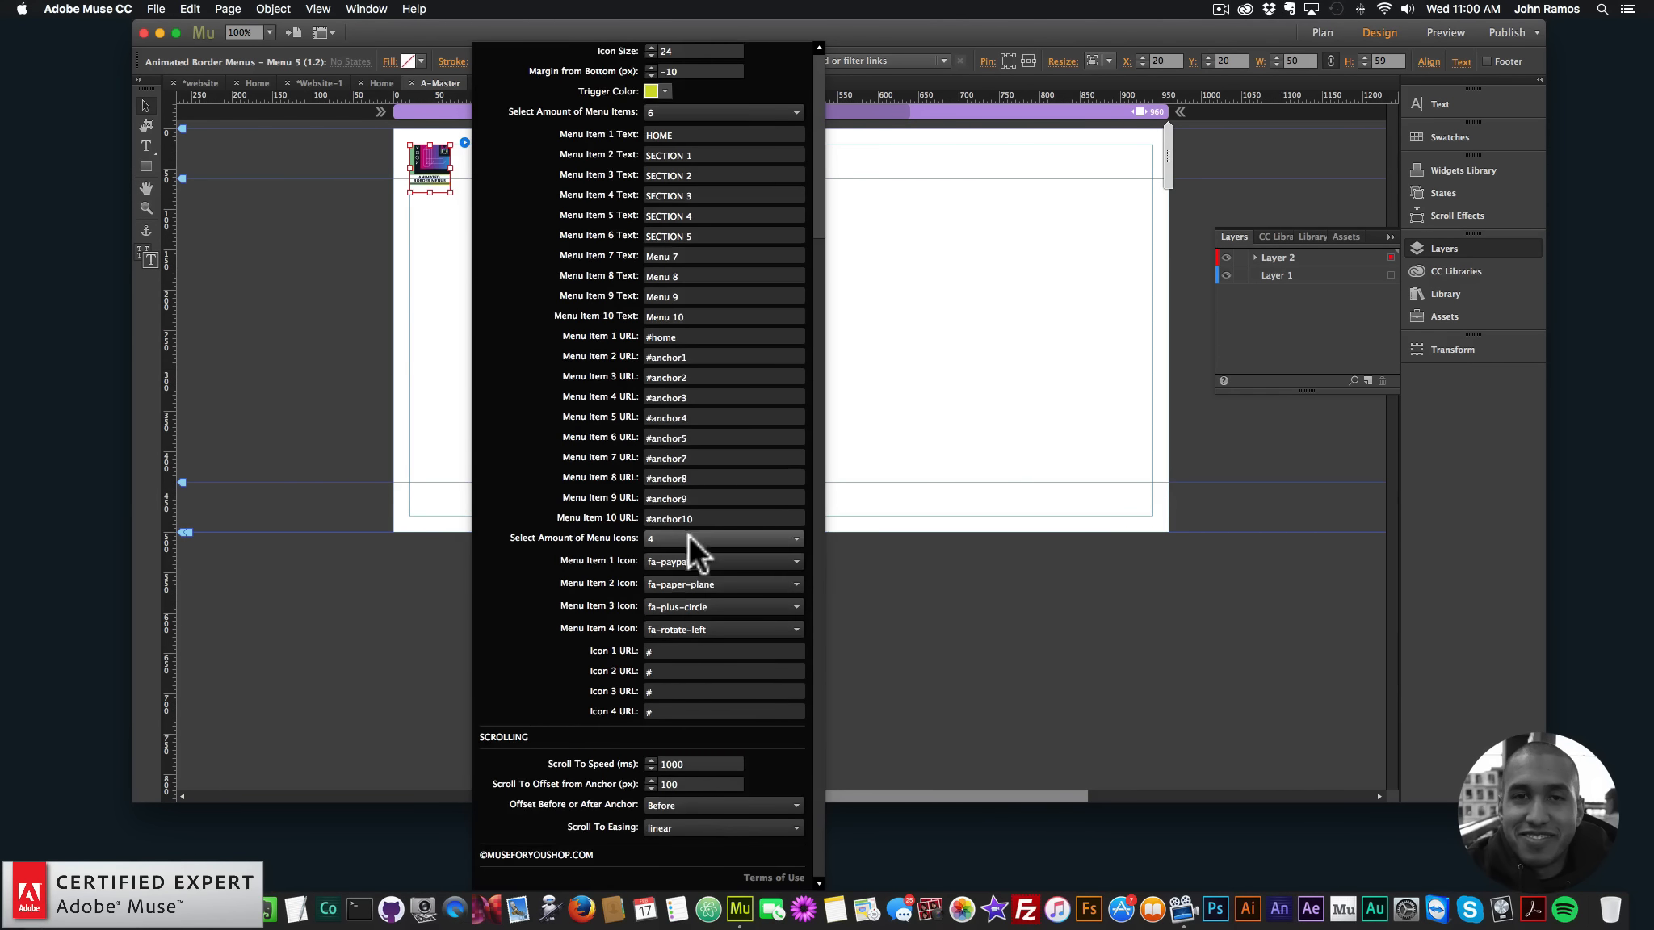
{"action": "left_click", "coordinate": [652, 829]}
{"action": "scroll", "coordinate": [679, 767], "scroll_direction": "down", "scroll_amount": 2}
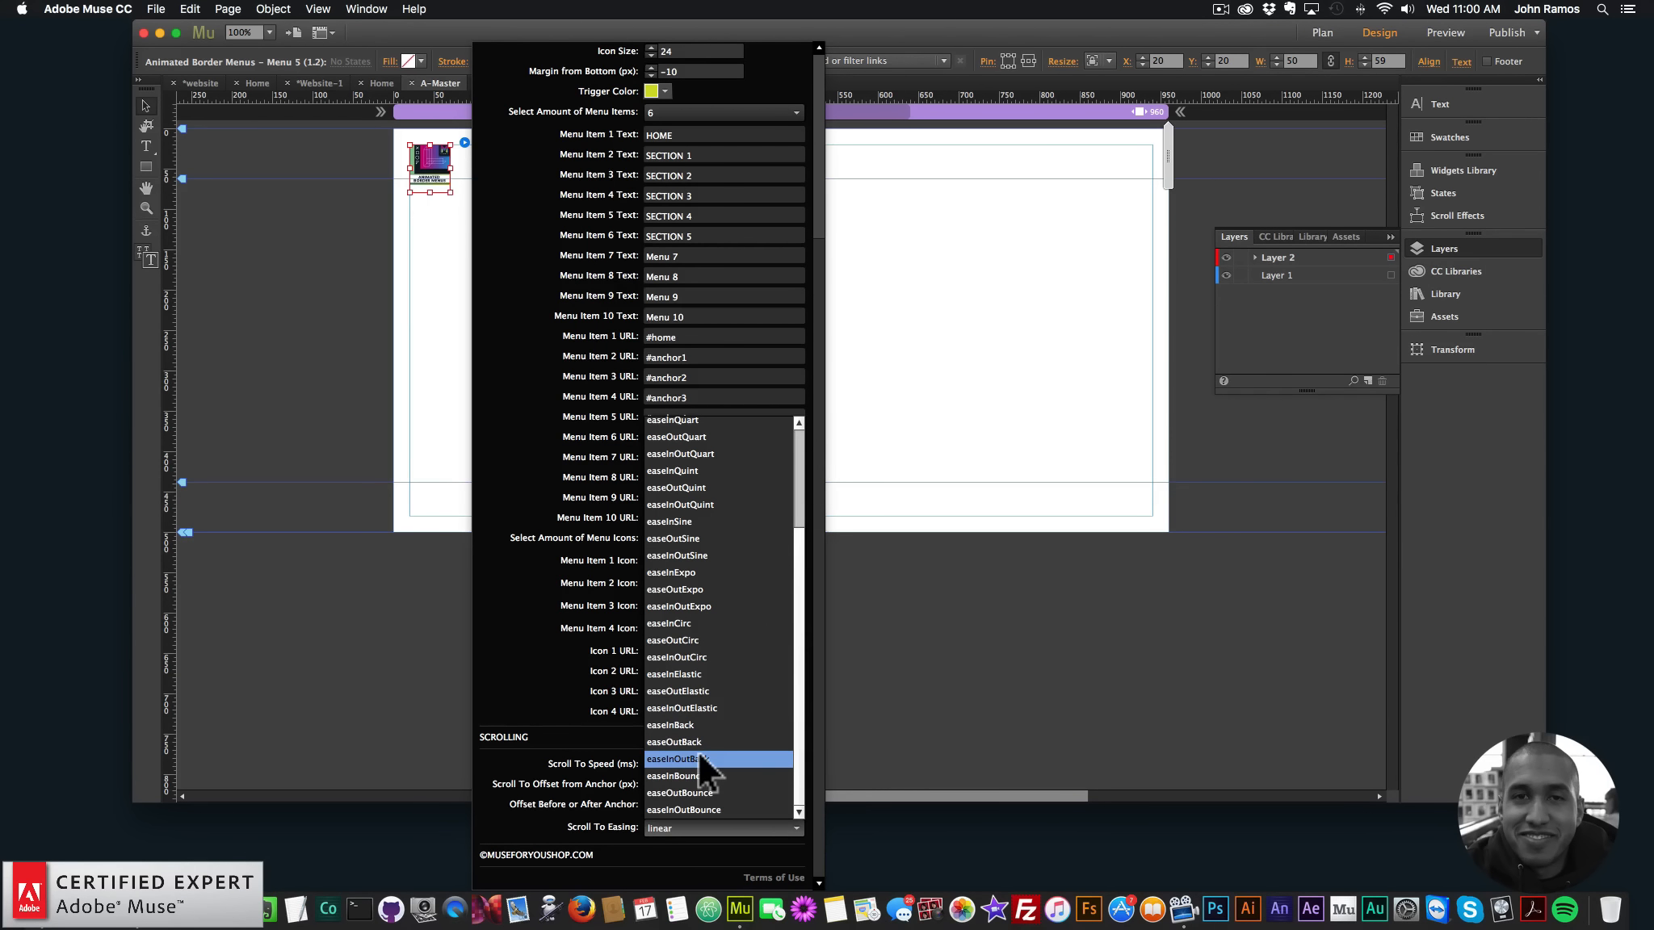
{"action": "left_click", "coordinate": [696, 810]}
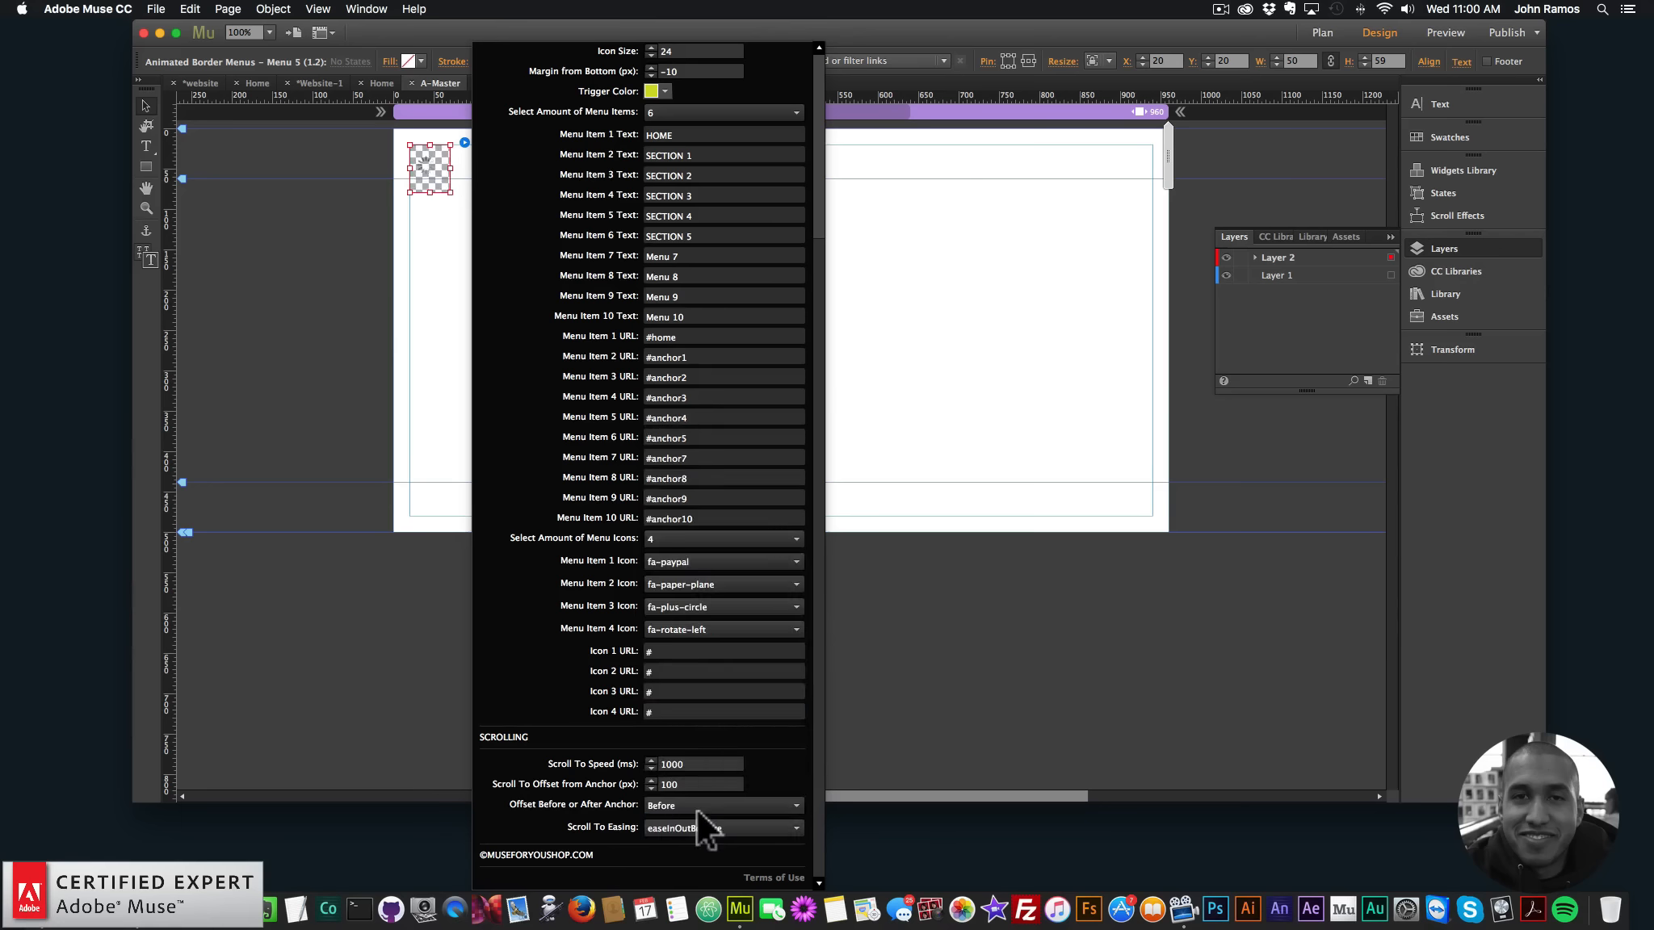
{"action": "left_click", "coordinate": [1011, 451]}
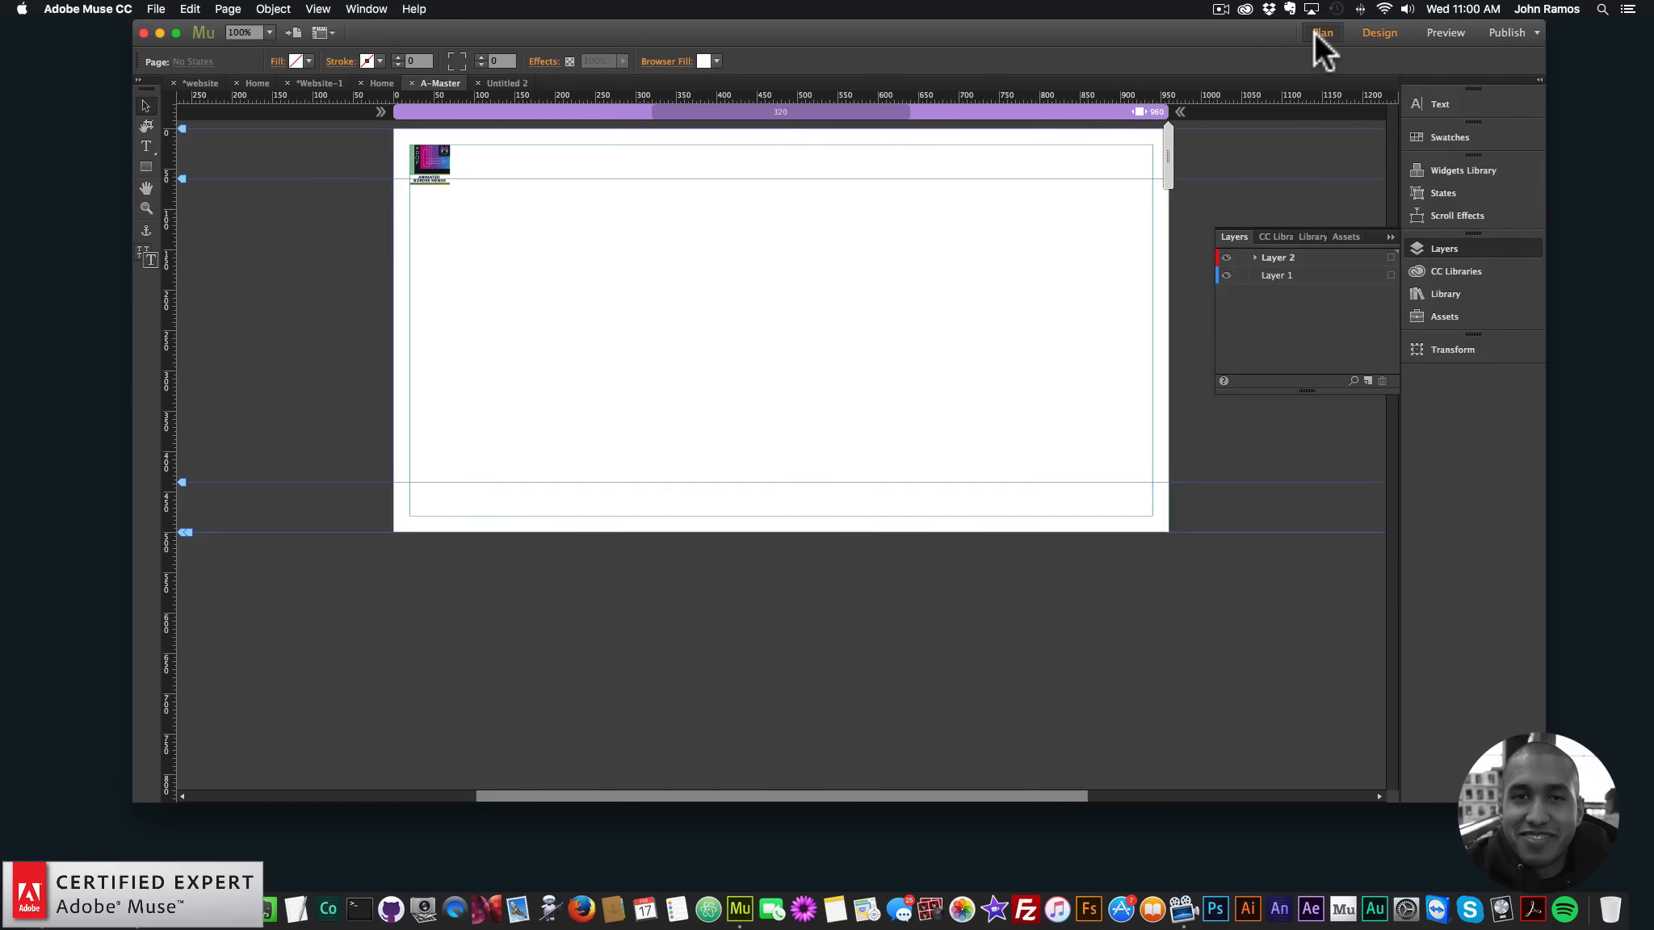
Preview the Home page in the browser and expand the border menu
{"action": "left_click", "coordinate": [1322, 32]}
{"action": "double_click", "coordinate": [243, 139]}
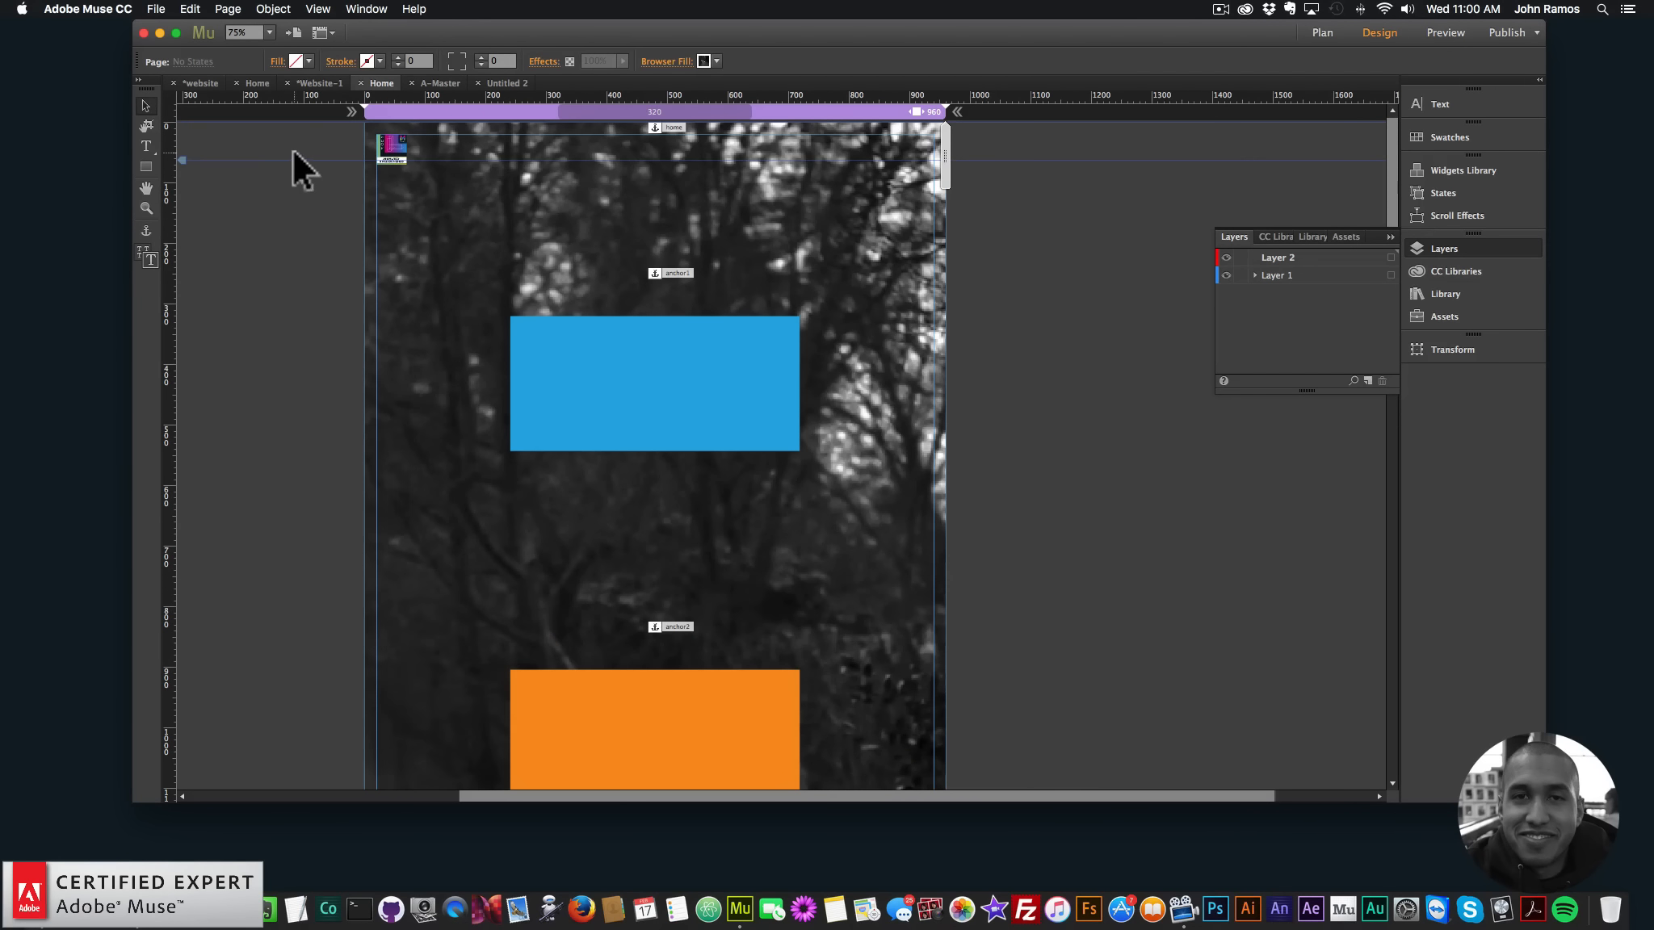
{"action": "left_click", "coordinate": [156, 9]}
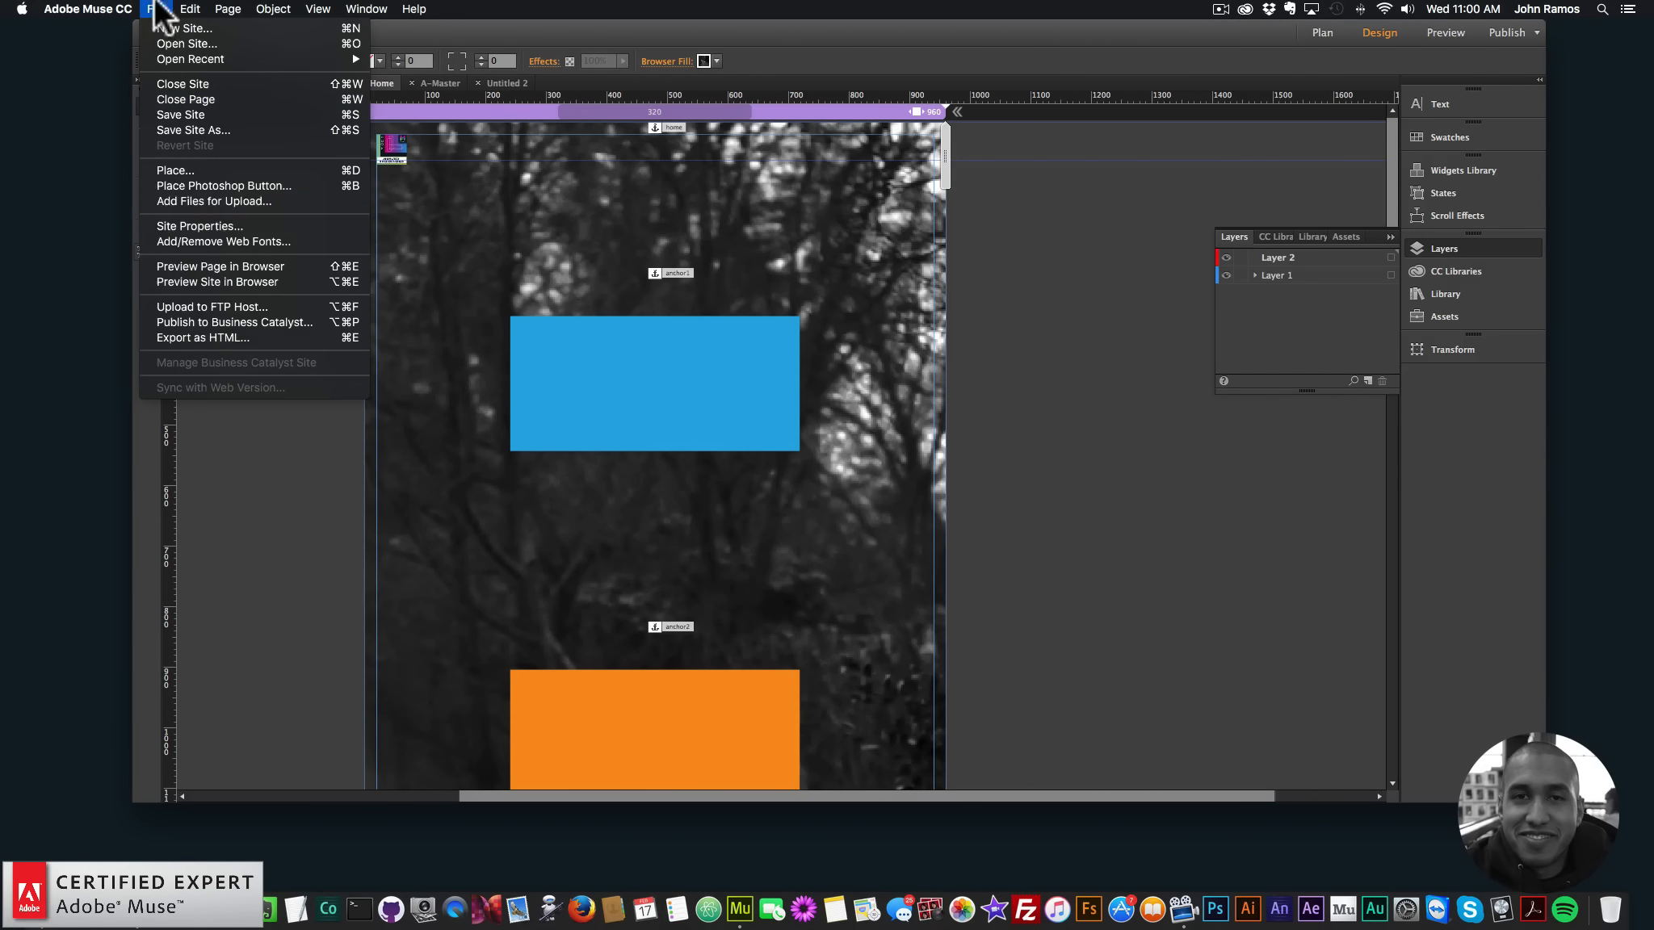
{"action": "left_click", "coordinate": [214, 265]}
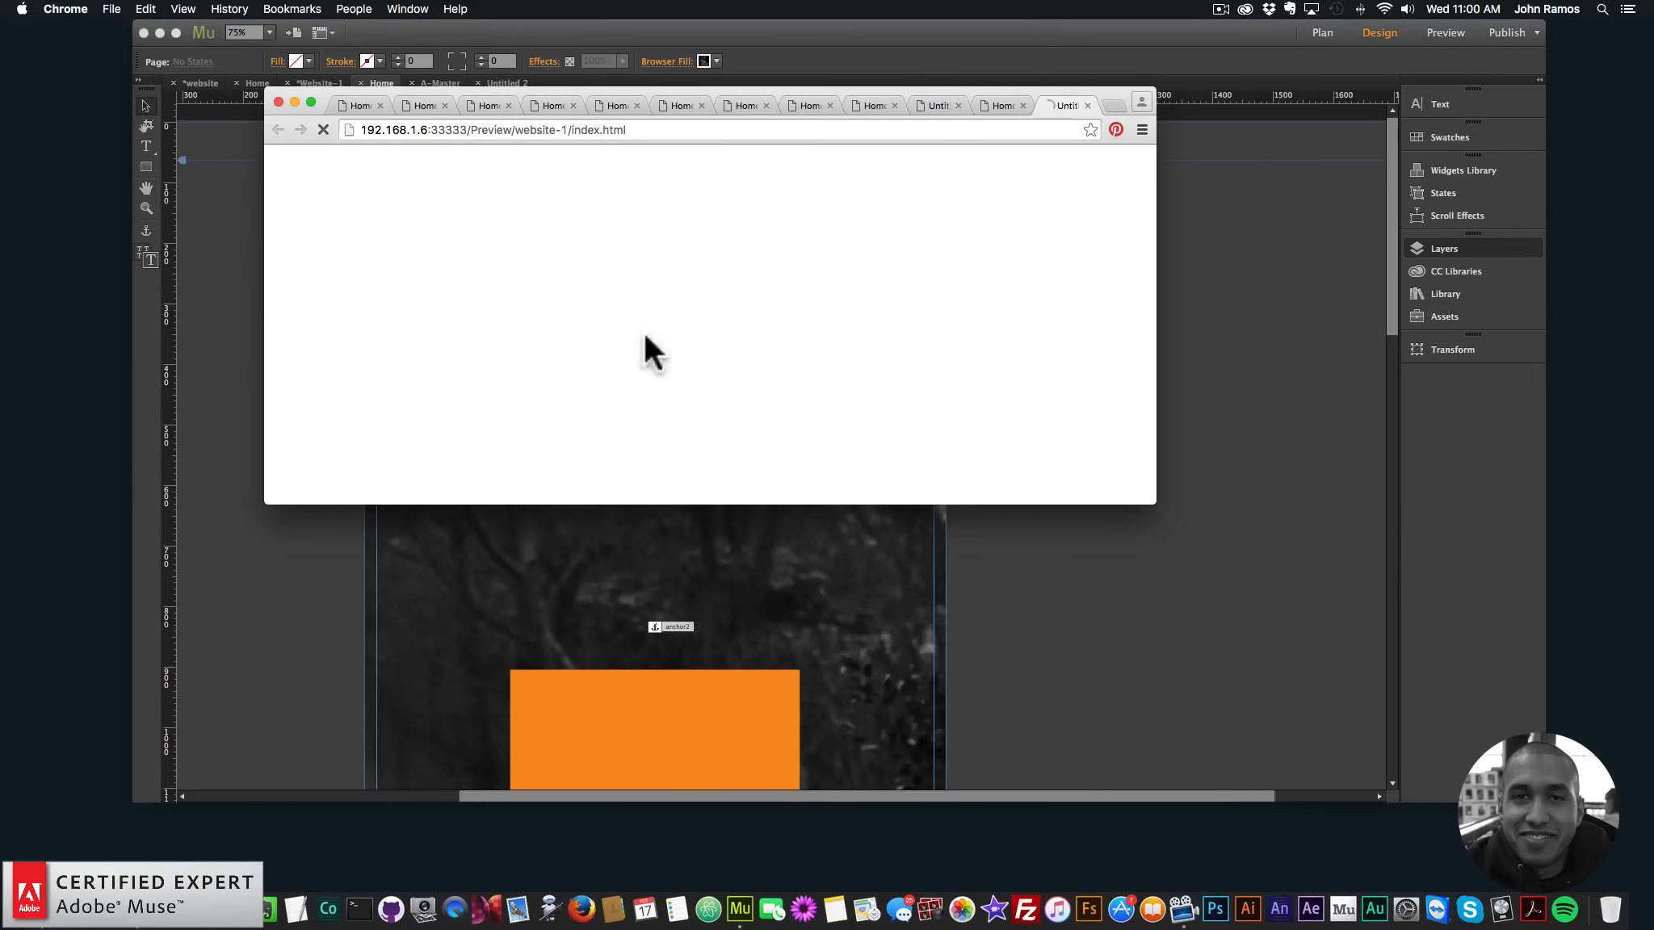
{"action": "left_click", "coordinate": [304, 183]}
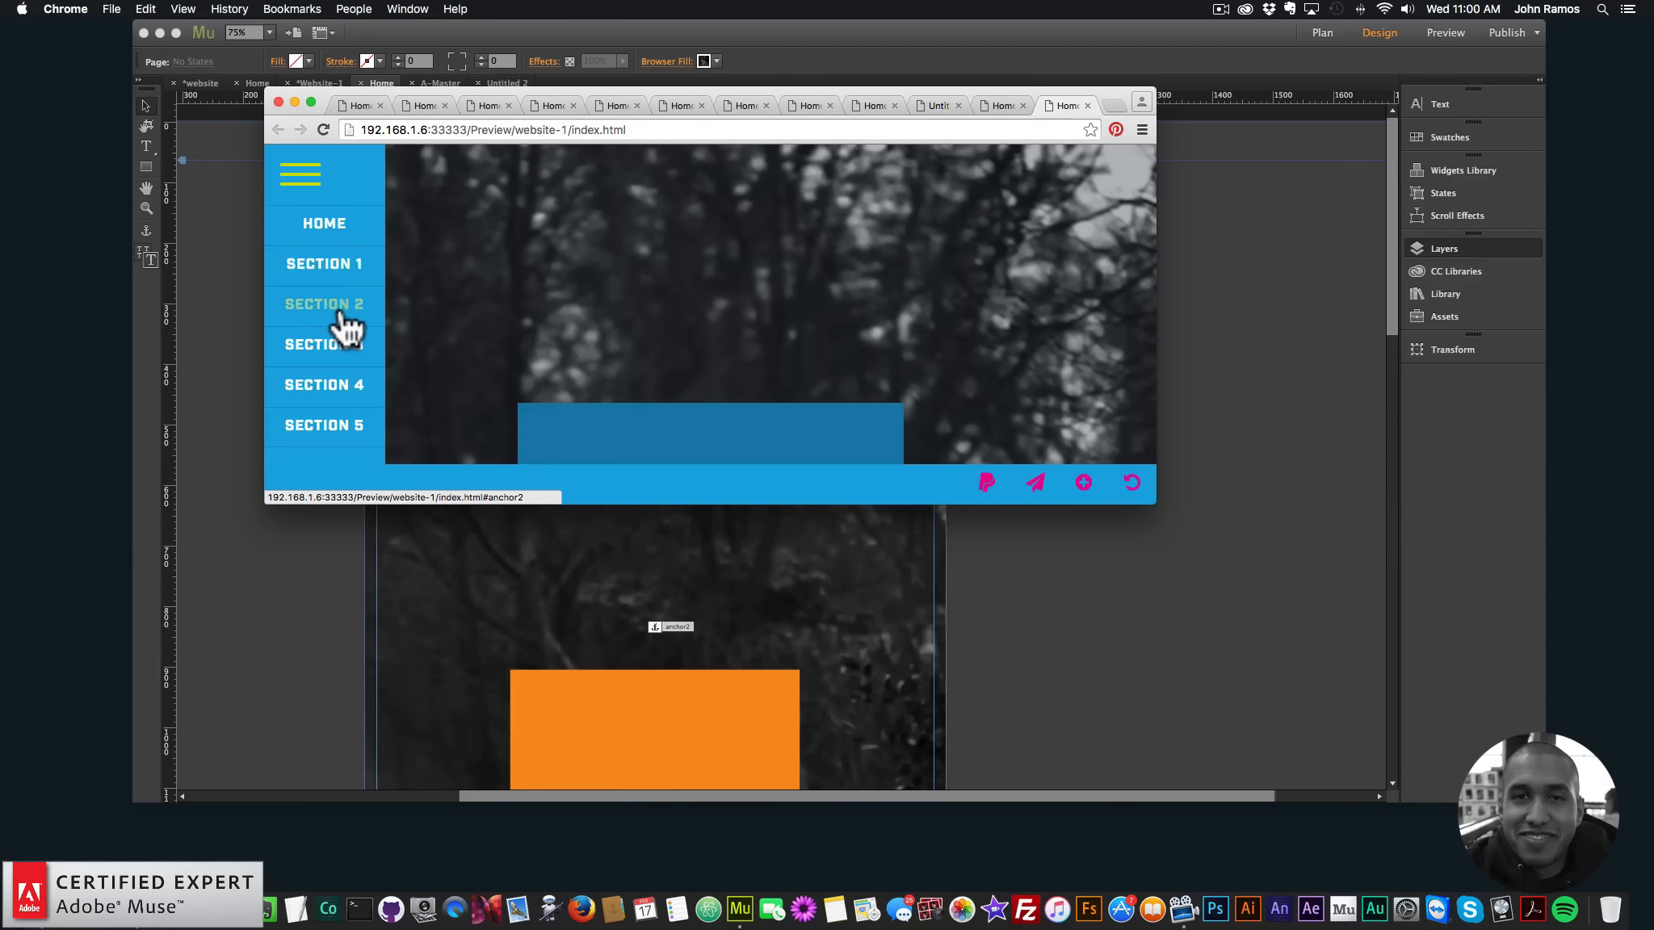
Test the scrolling by jumping through Sections 2 to 5, back to Home and to Section 2 in the border menu
{"action": "left_click", "coordinate": [344, 324]}
{"action": "left_click", "coordinate": [341, 359]}
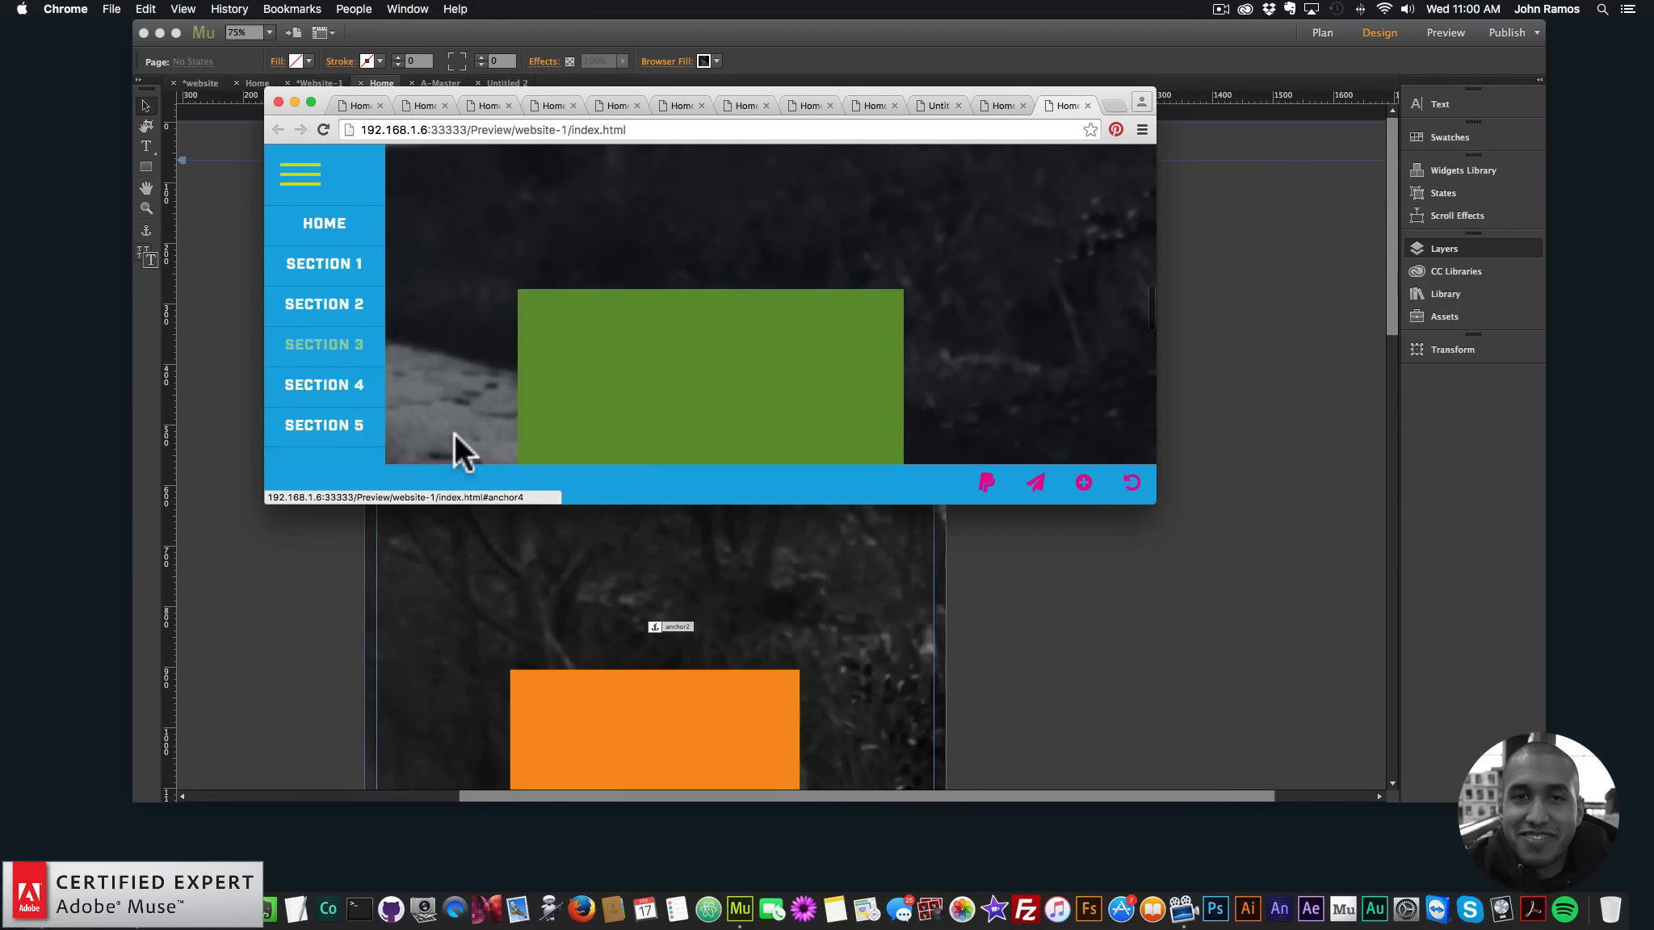
{"action": "left_click", "coordinate": [337, 395]}
{"action": "left_click", "coordinate": [337, 437]}
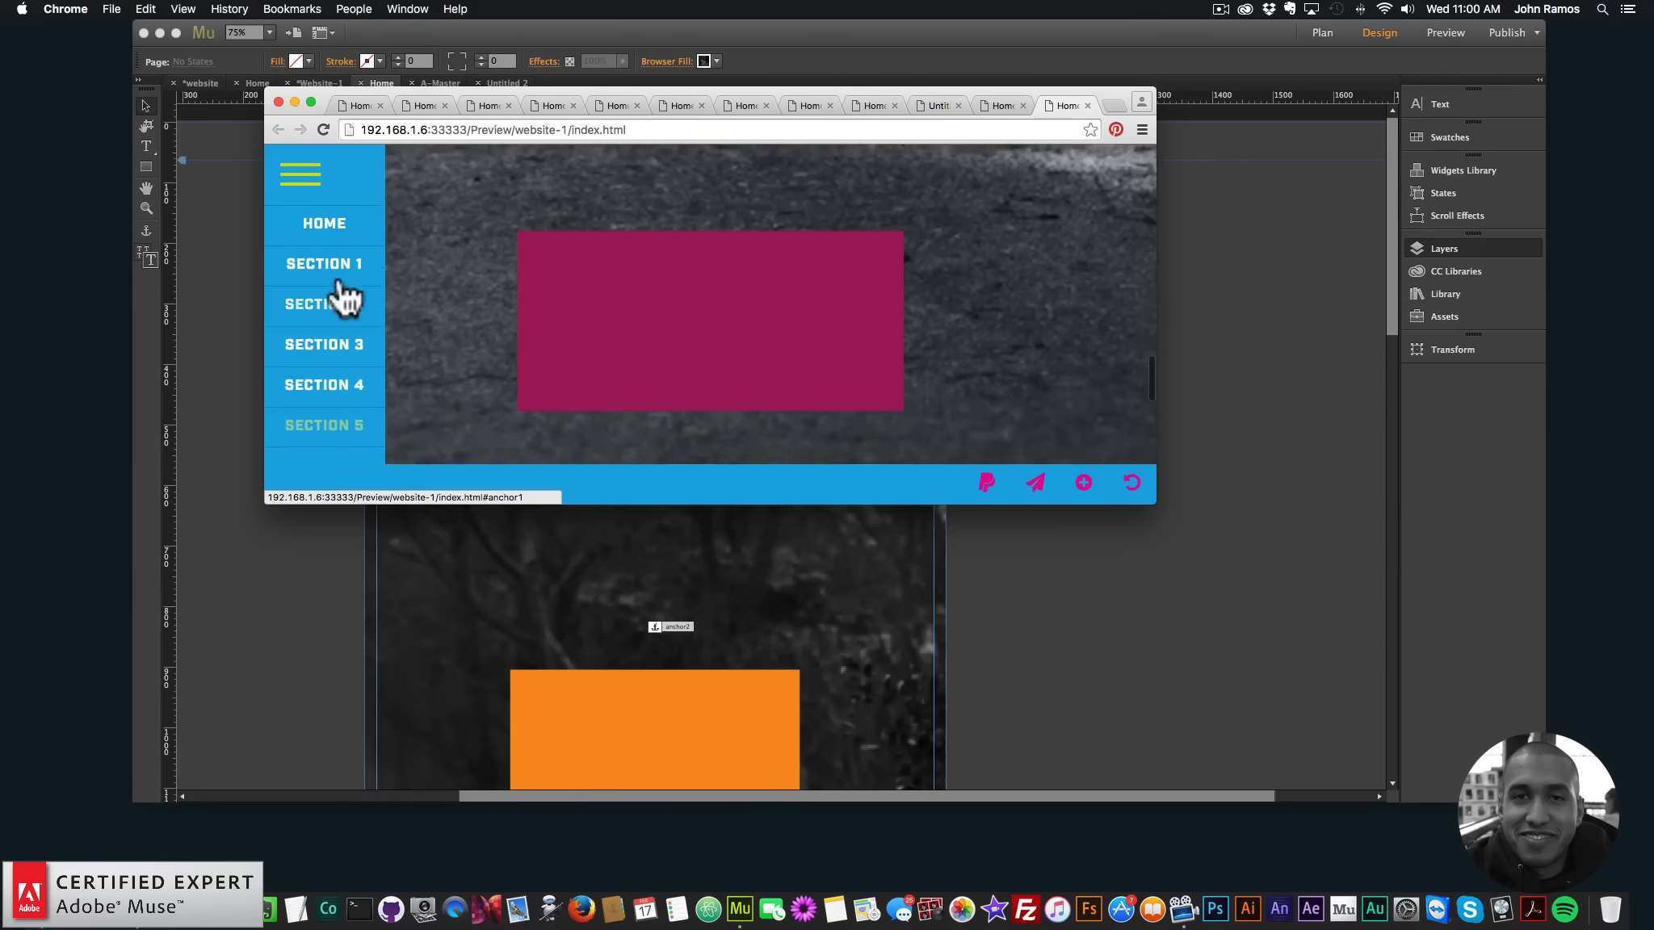
{"action": "left_click", "coordinate": [326, 230]}
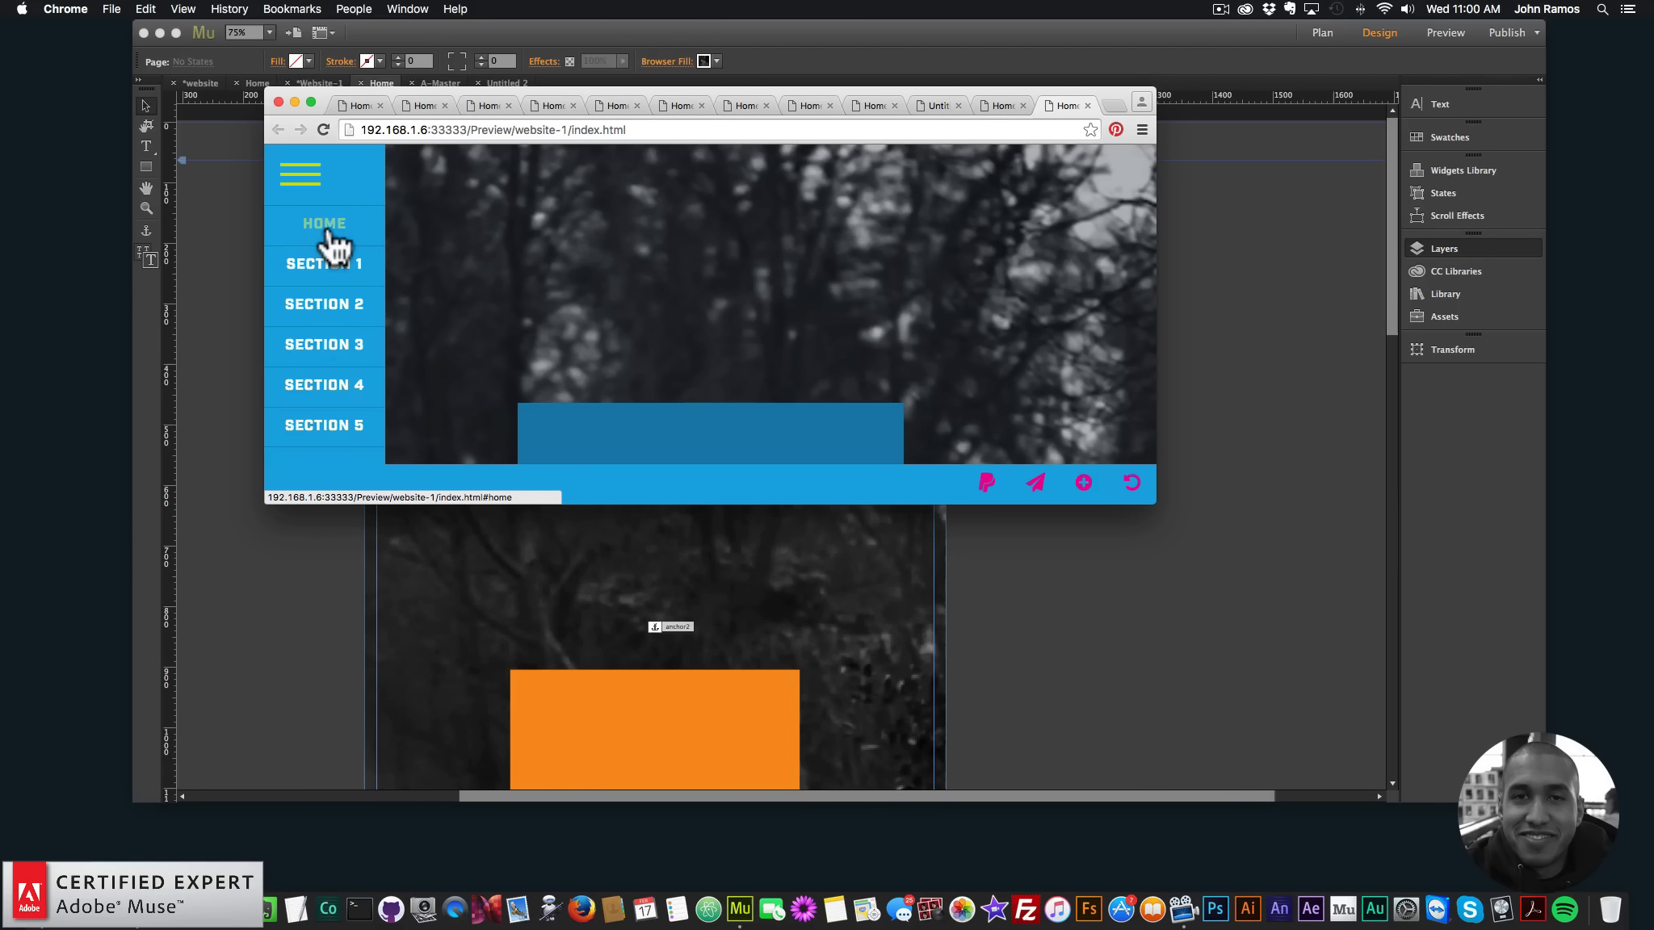
{"action": "left_click", "coordinate": [315, 320]}
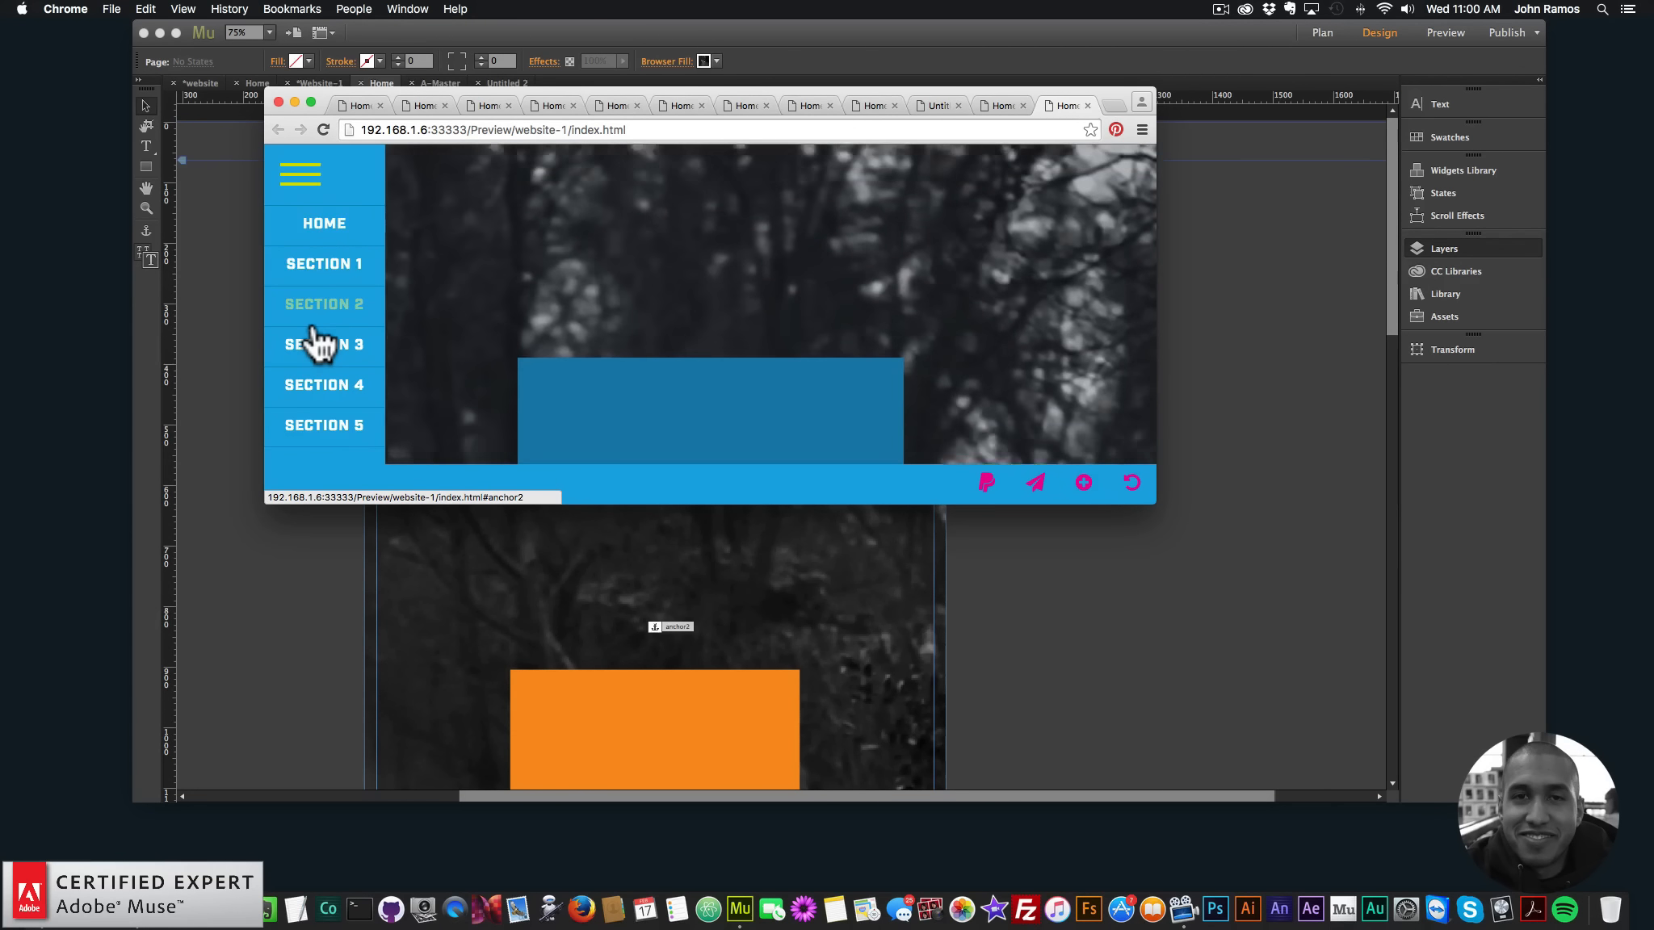
Return to Adobe Muse and set the A-Master border menu widget's Scroll To Easing to easeInQuad
{"action": "left_click", "coordinate": [1363, 242]}
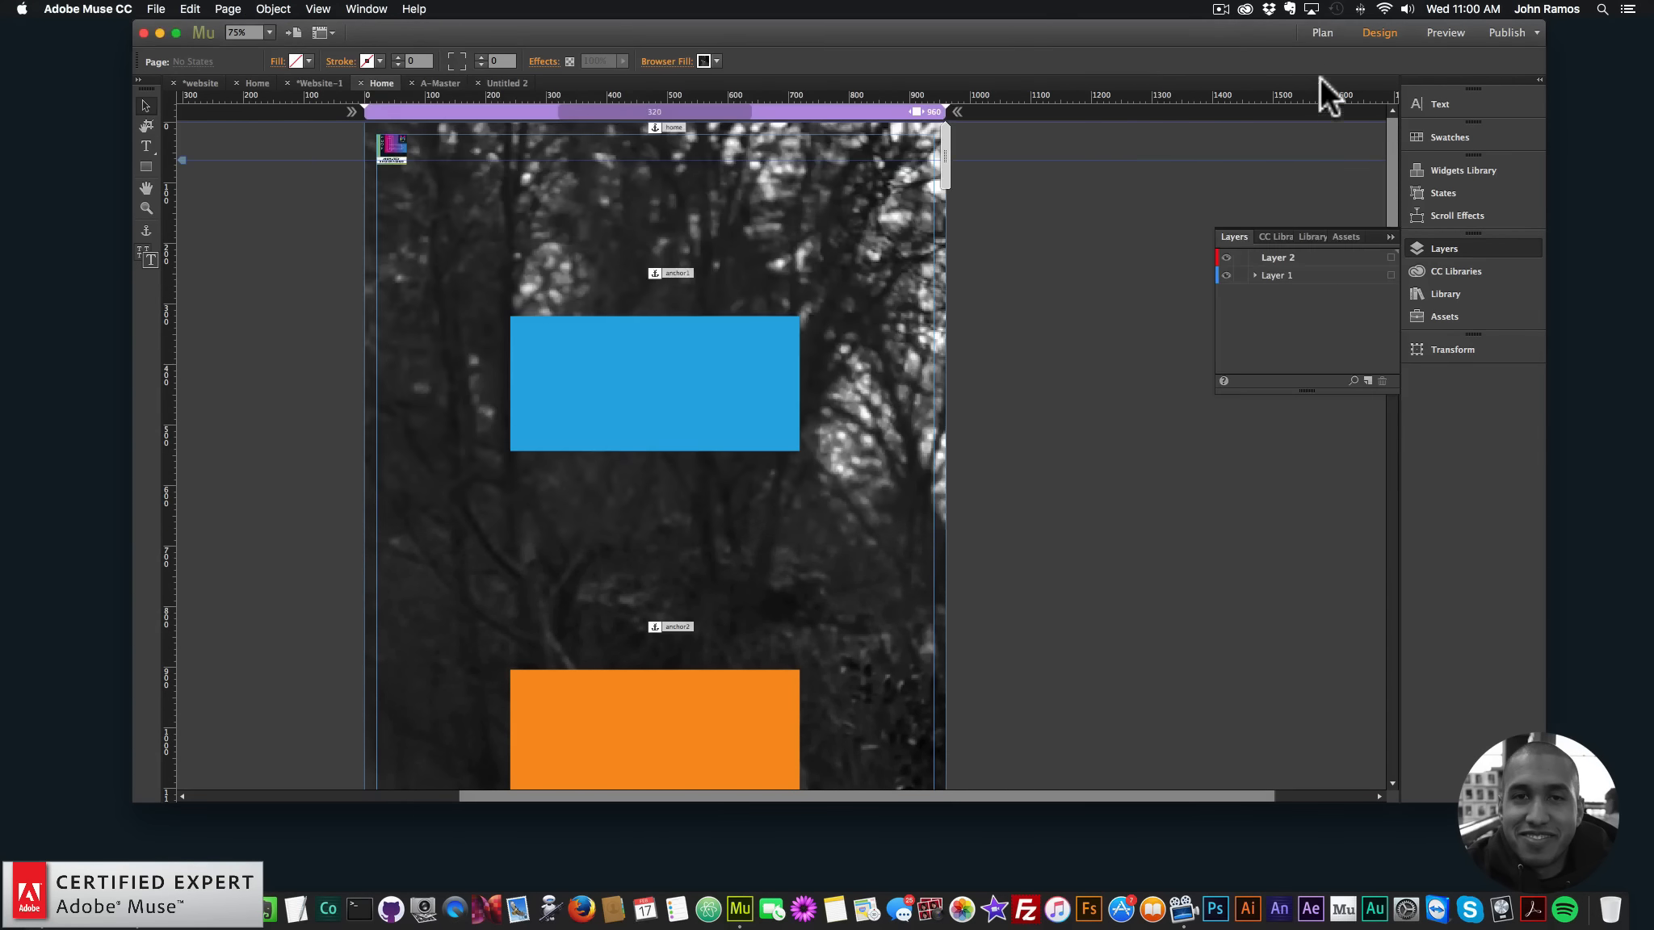
{"action": "left_click", "coordinate": [1321, 33]}
{"action": "double_click", "coordinate": [252, 706]}
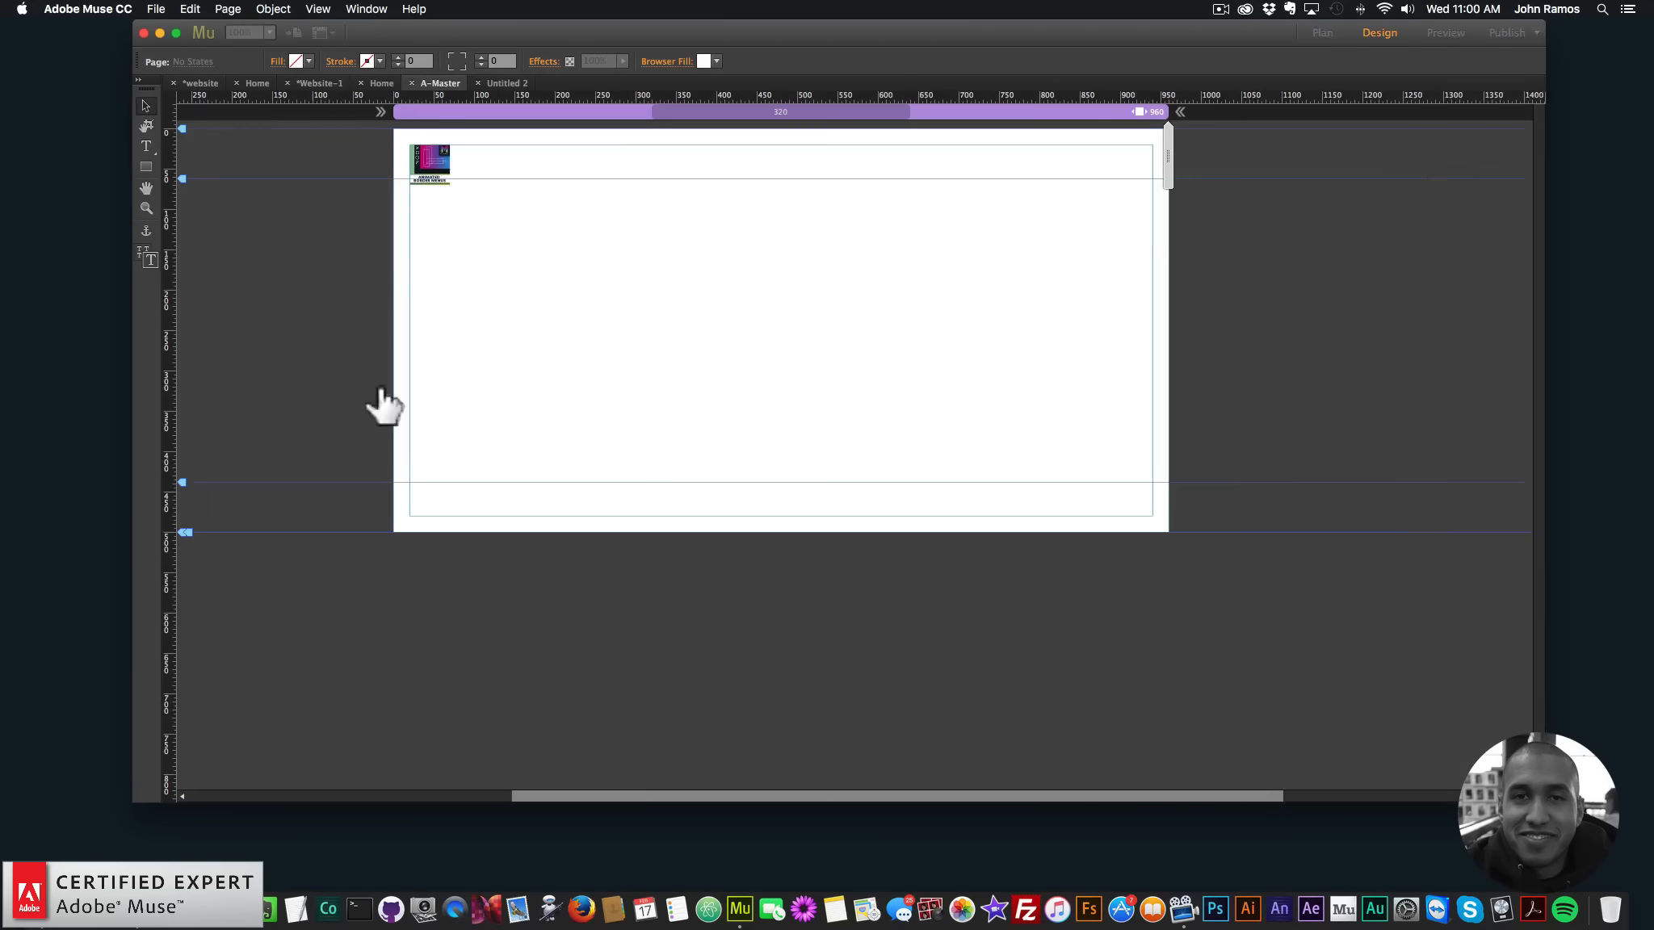
{"action": "left_click", "coordinate": [441, 160]}
{"action": "left_click", "coordinate": [465, 142]}
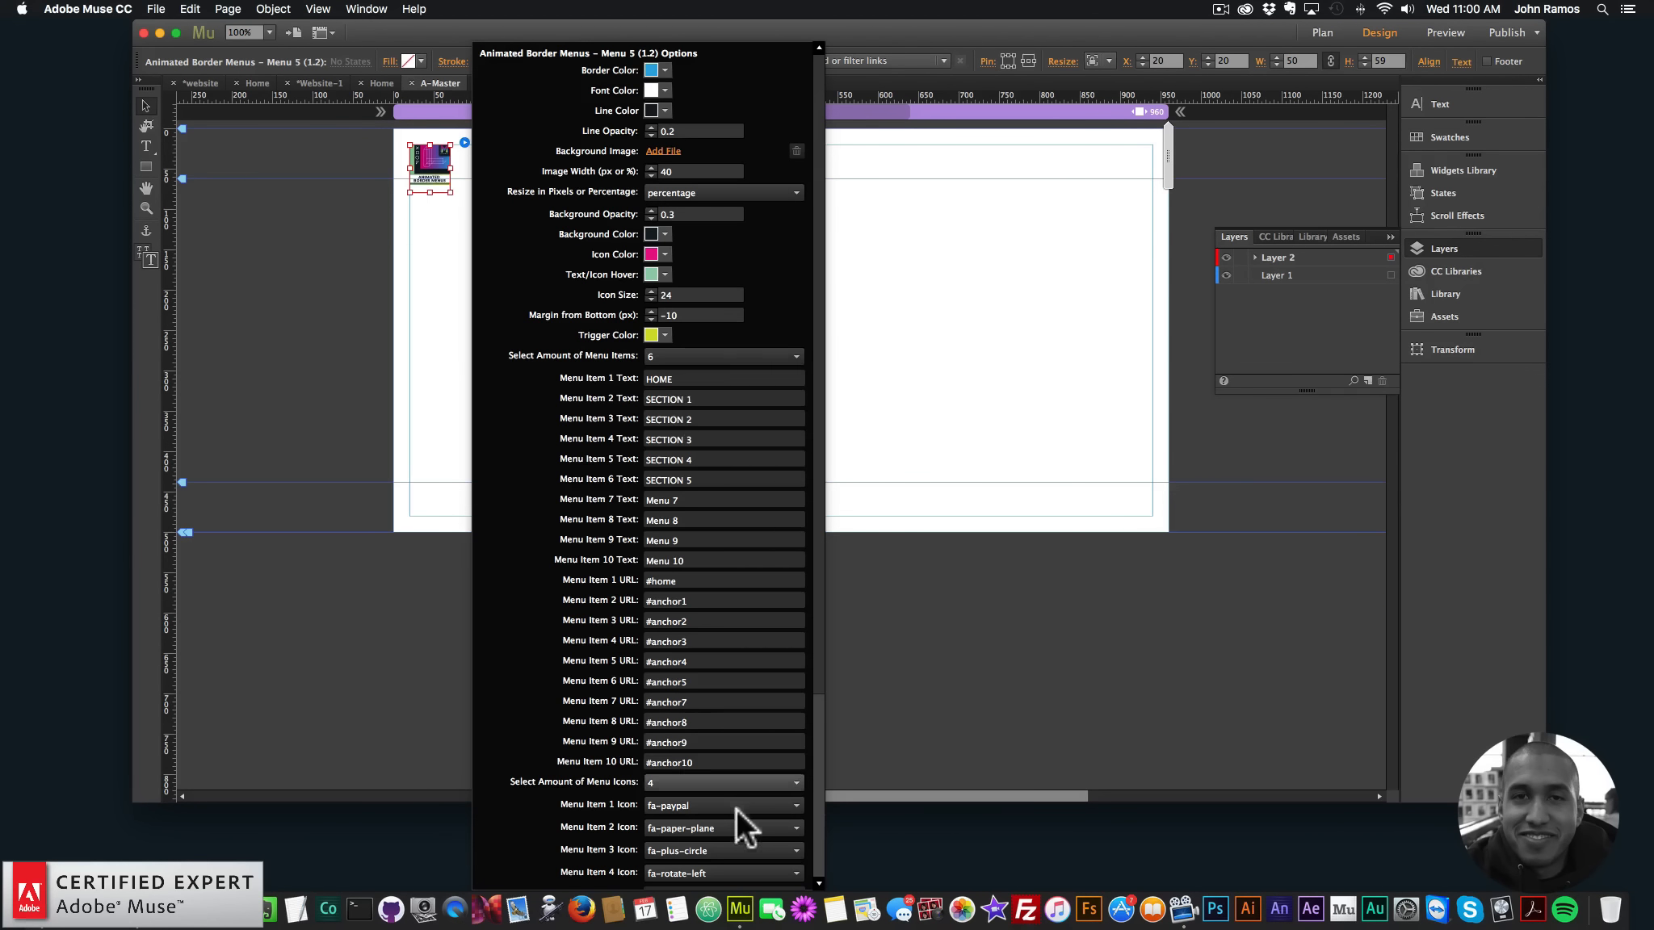
{"action": "scroll", "coordinate": [618, 753], "scroll_direction": "down", "scroll_amount": 3}
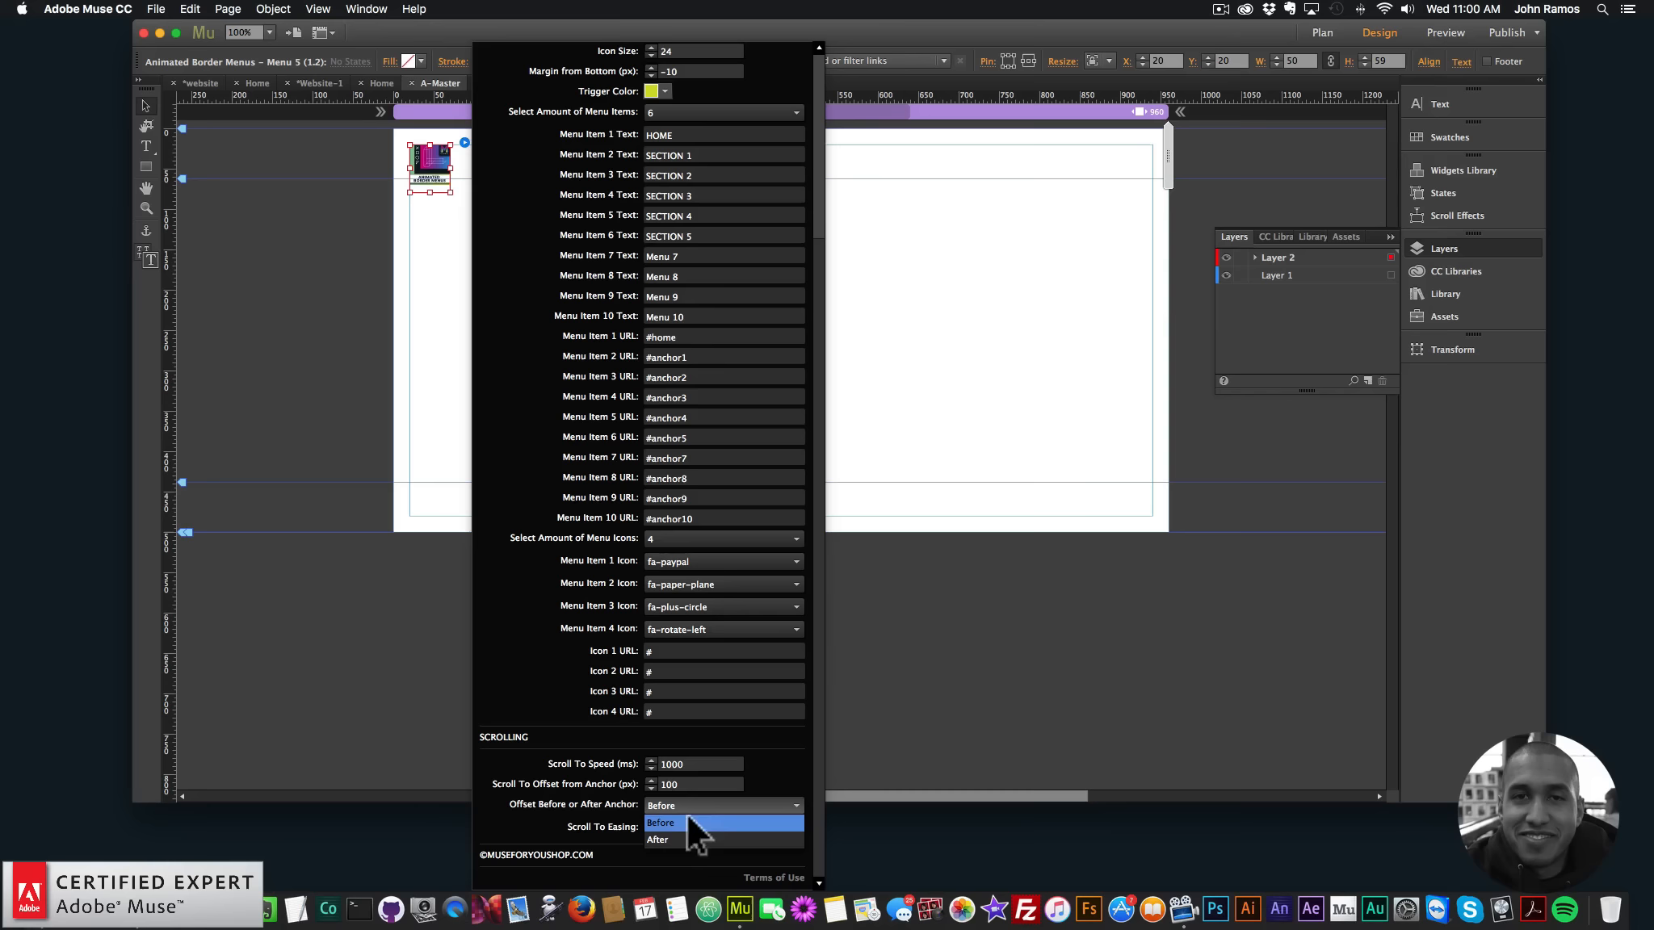
{"action": "left_click", "coordinate": [689, 829]}
{"action": "scroll", "coordinate": [700, 460], "scroll_direction": "up", "scroll_amount": 3}
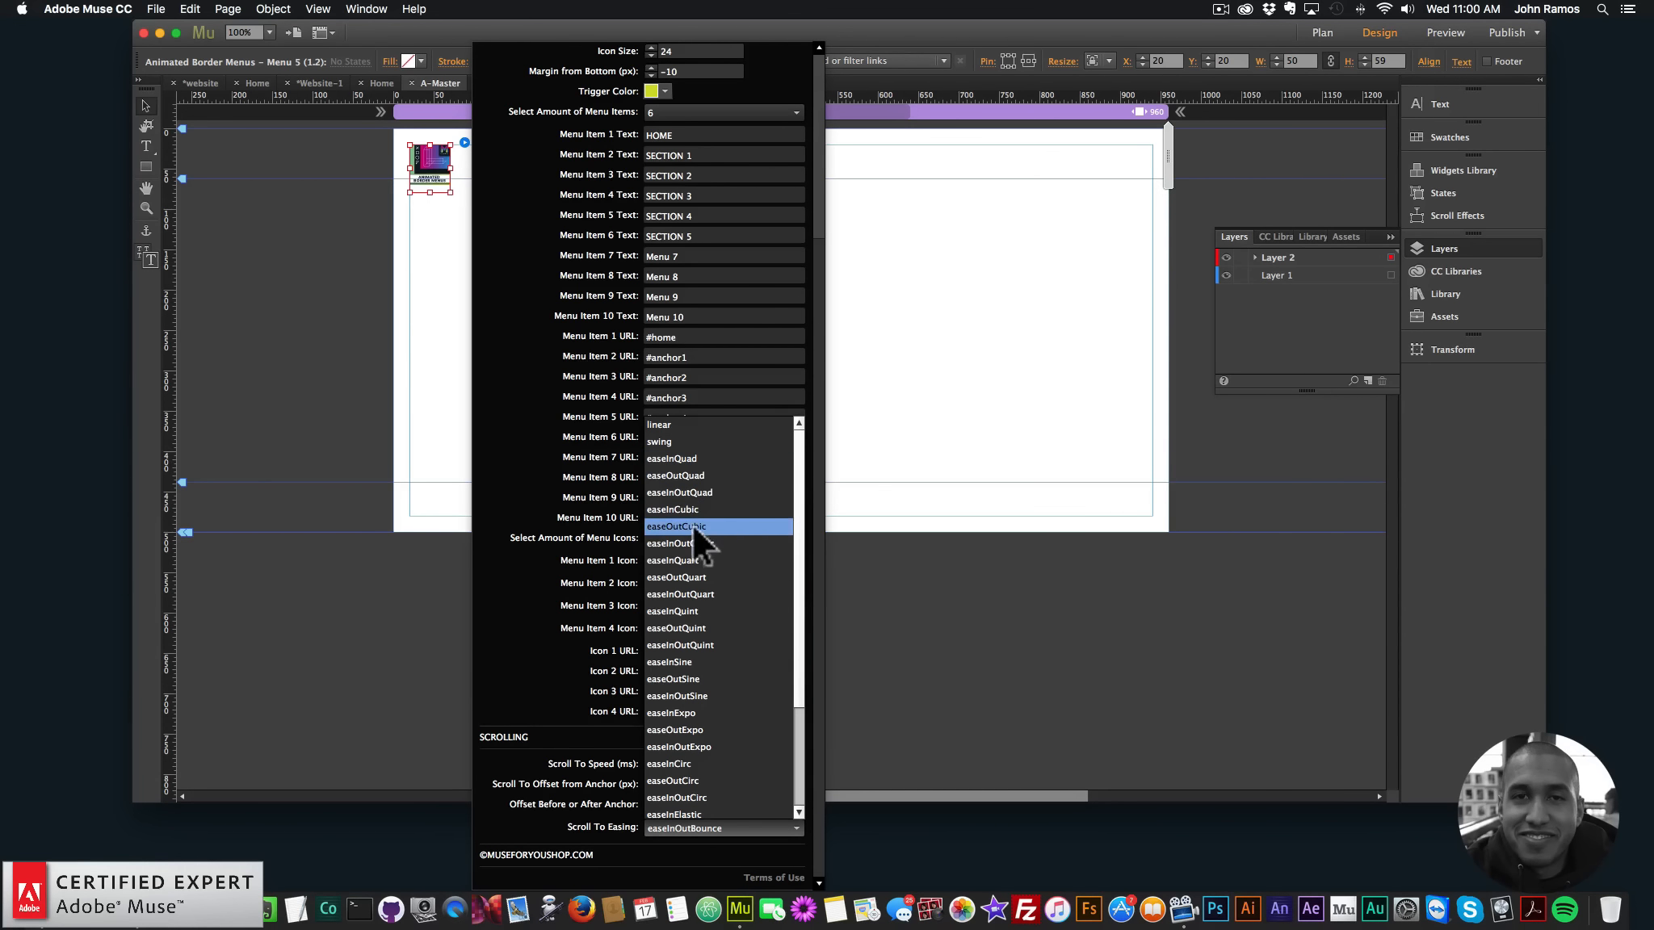
{"action": "left_click", "coordinate": [682, 457]}
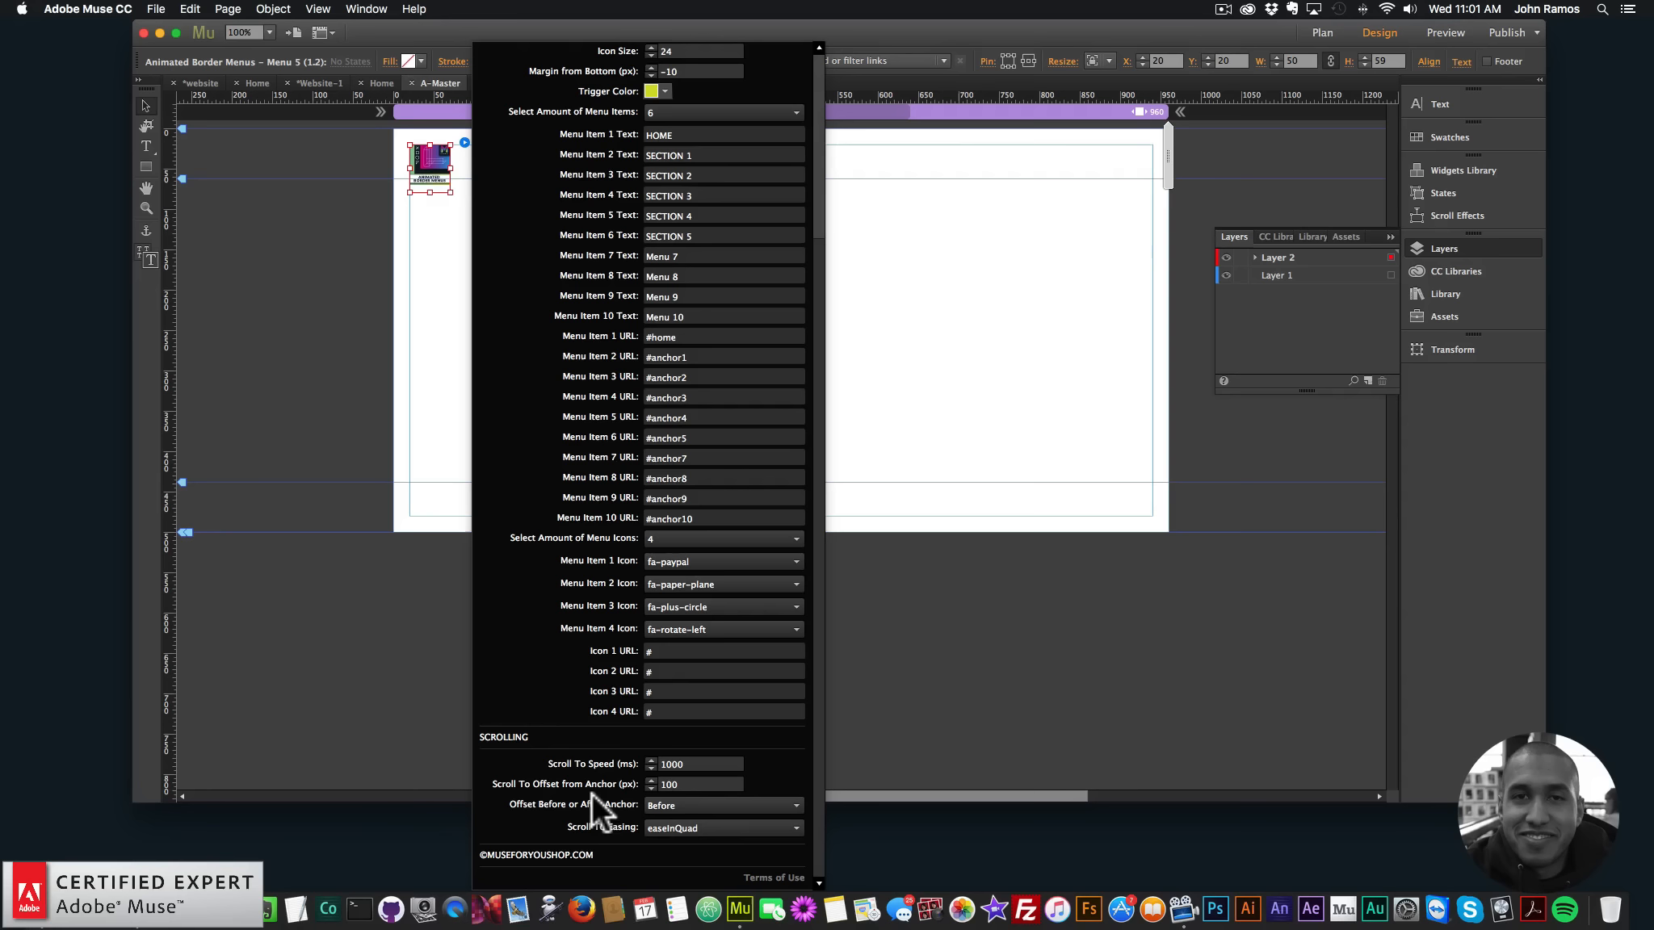
Set the widget's Scroll To Offset from Anchor to 300 px and close its options
{"action": "double_click", "coordinate": [681, 786]}
{"action": "type", "text": "300"}
{"action": "key", "text": "Return"}
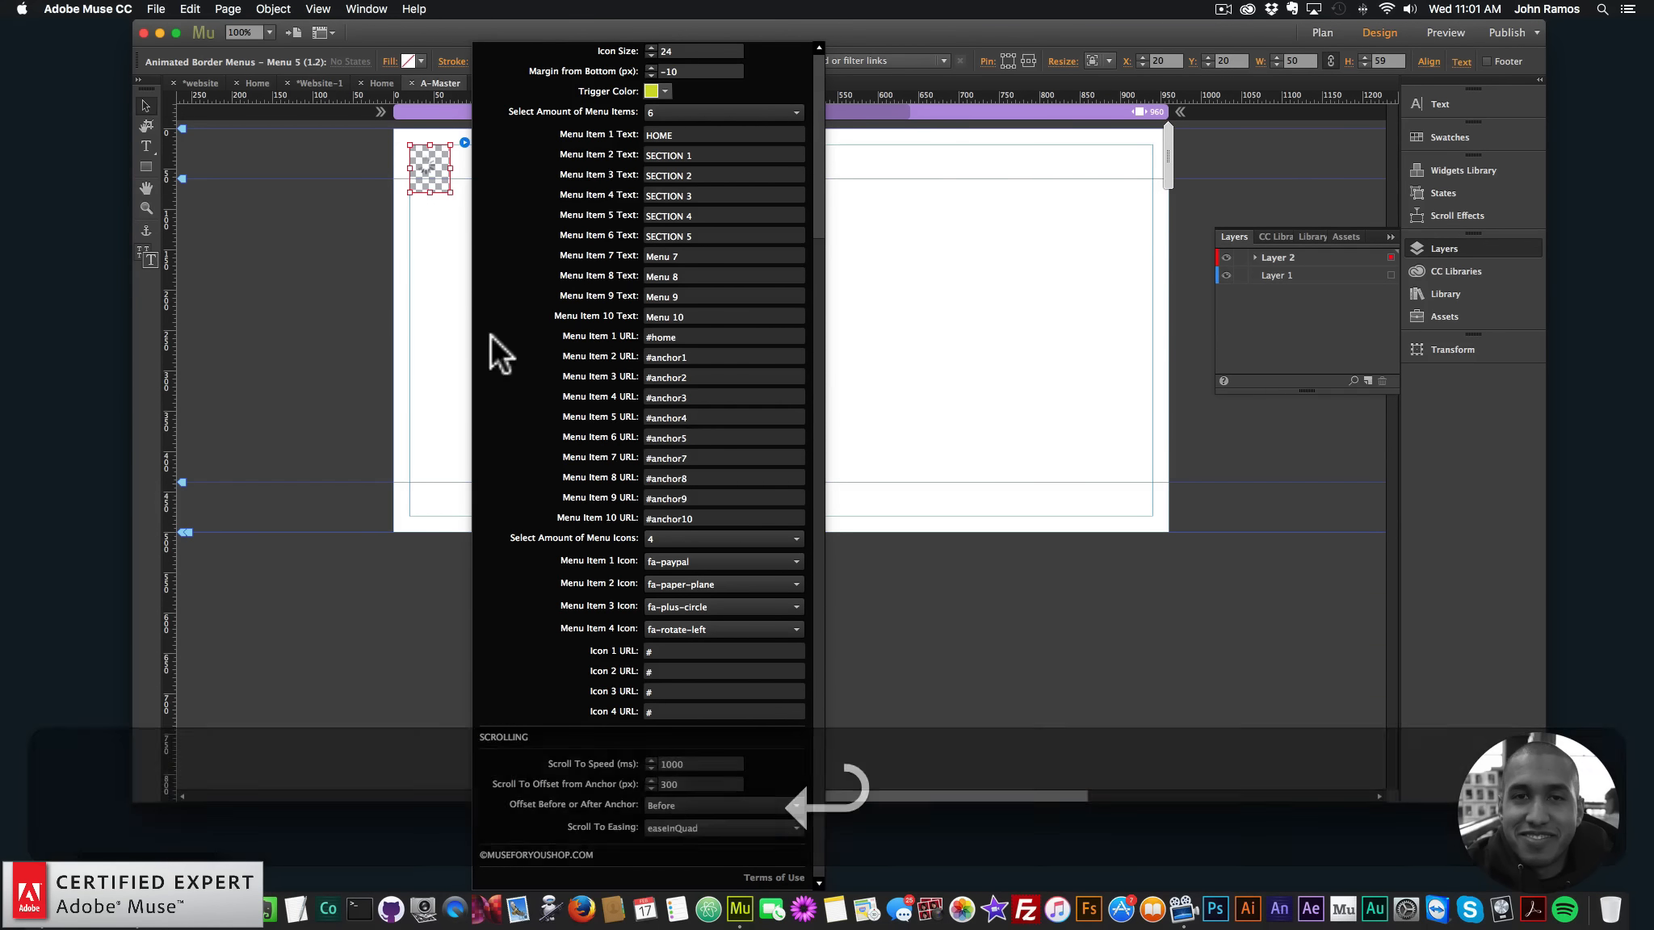
{"action": "left_click", "coordinate": [383, 244]}
Open the Home page, preview it in the browser and expand its border menu
{"action": "left_click", "coordinate": [1322, 34]}
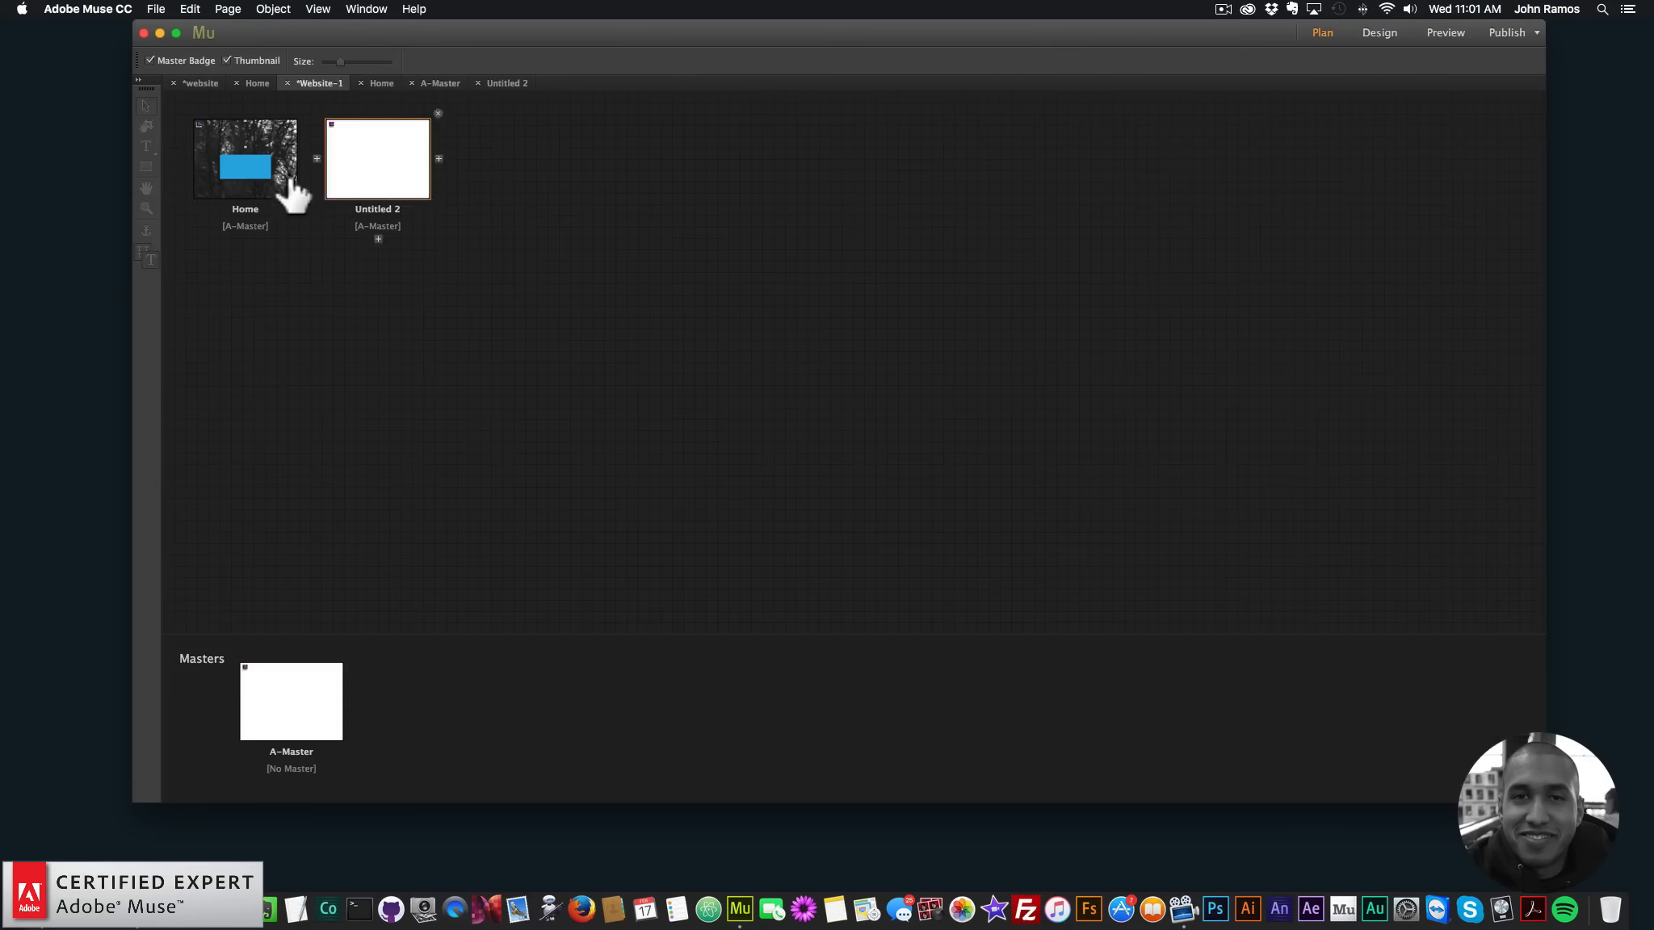
{"action": "double_click", "coordinate": [280, 171]}
{"action": "left_click", "coordinate": [156, 9]}
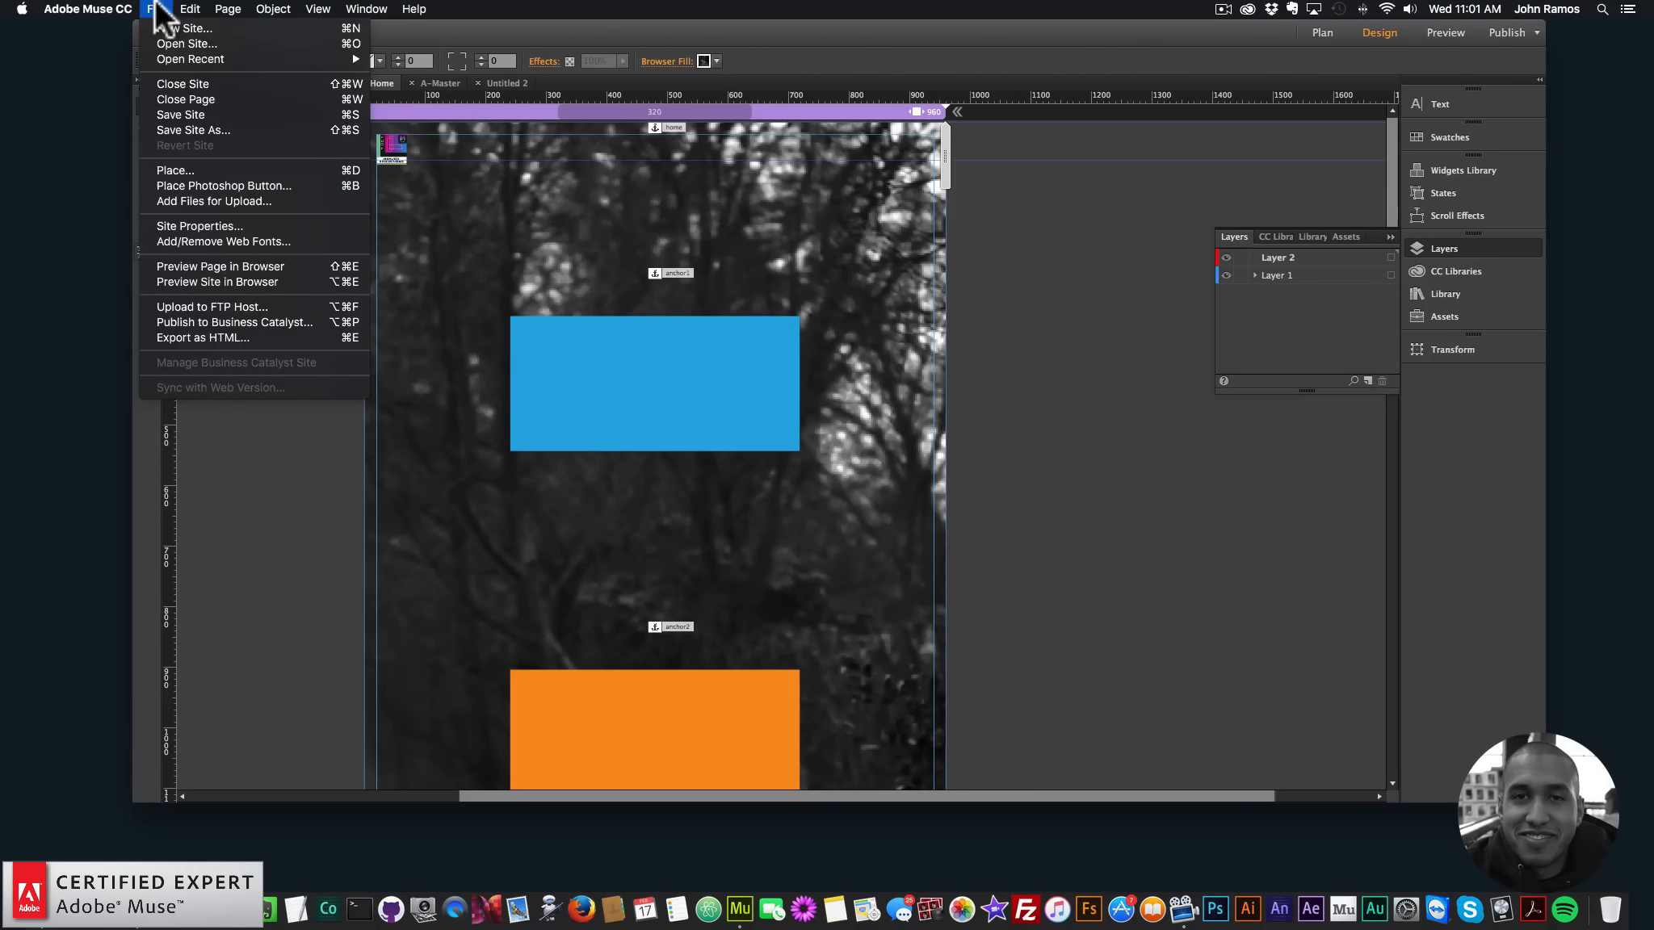
{"action": "left_click", "coordinate": [247, 260]}
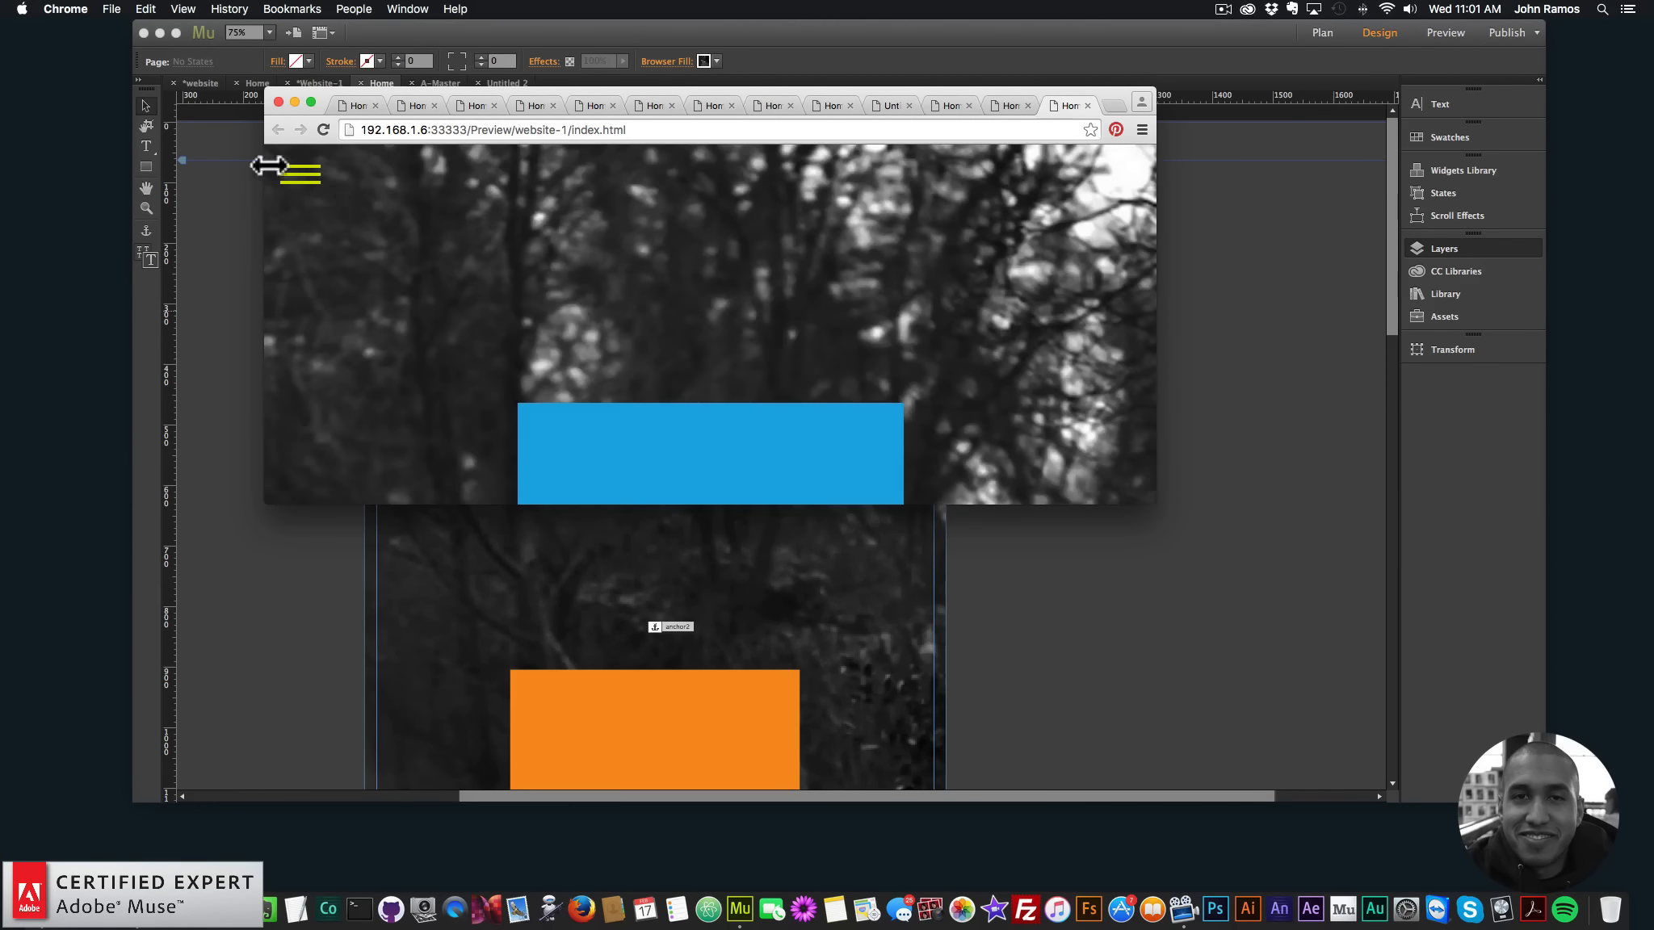
{"action": "left_click", "coordinate": [300, 173]}
Test the anchor offset with the Section 3, 4, 5 and Home links, enlarging the browser window to see full sections
{"action": "left_click", "coordinate": [328, 362]}
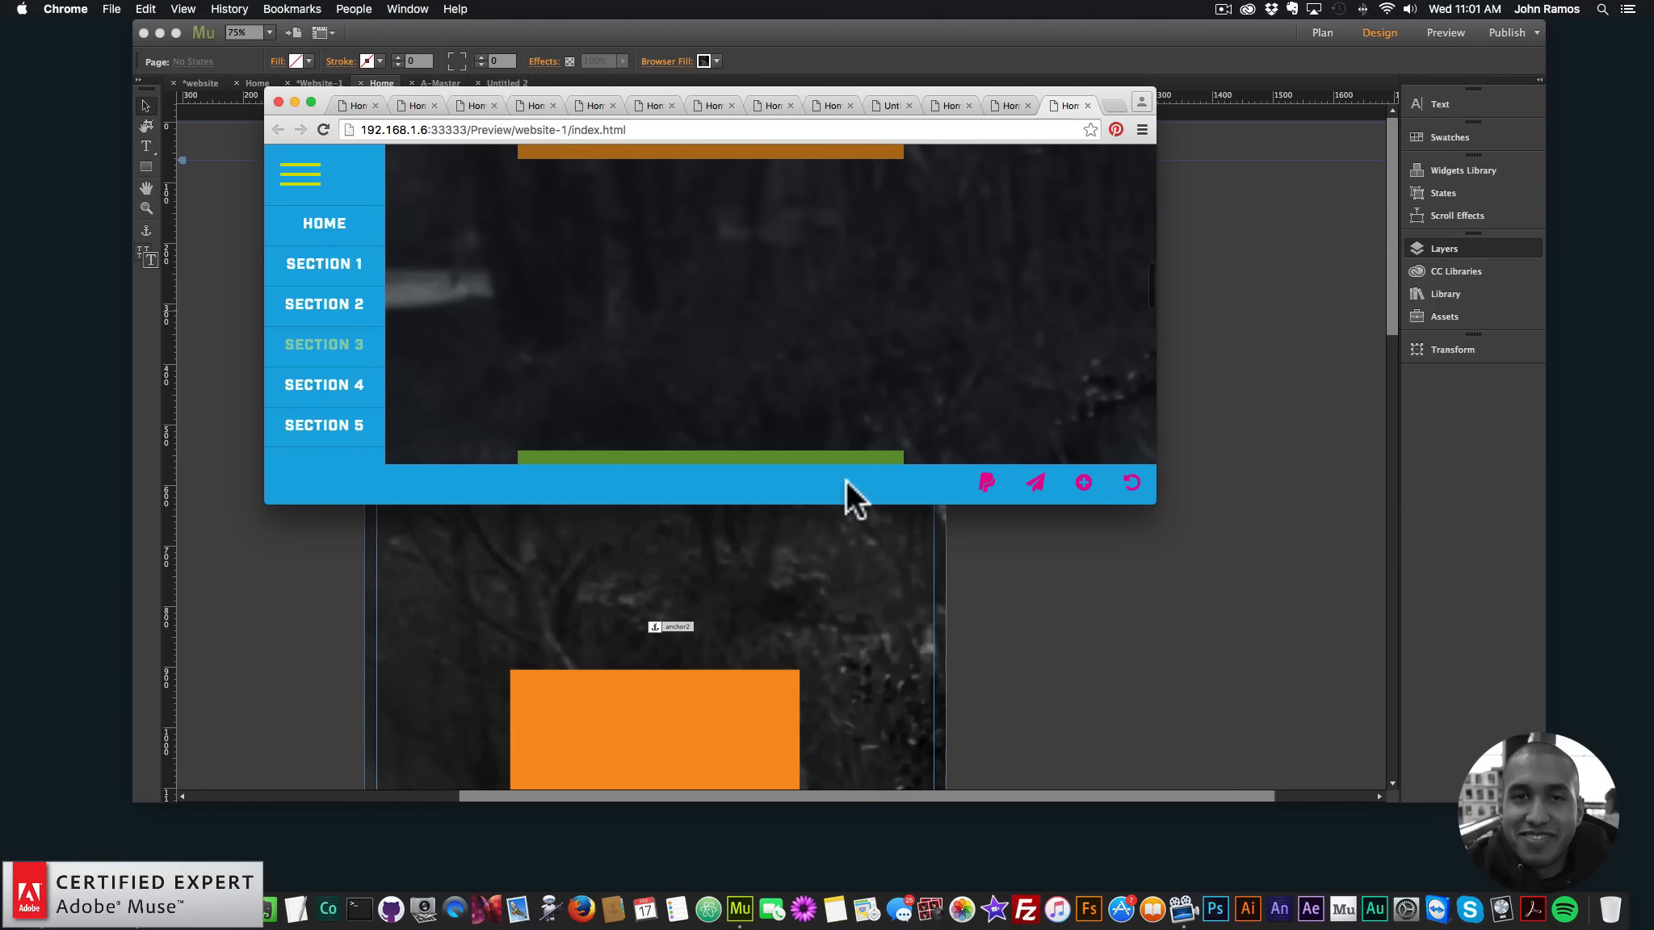
{"action": "left_click_drag", "start_coordinate": [856, 504], "coordinate": [875, 698]}
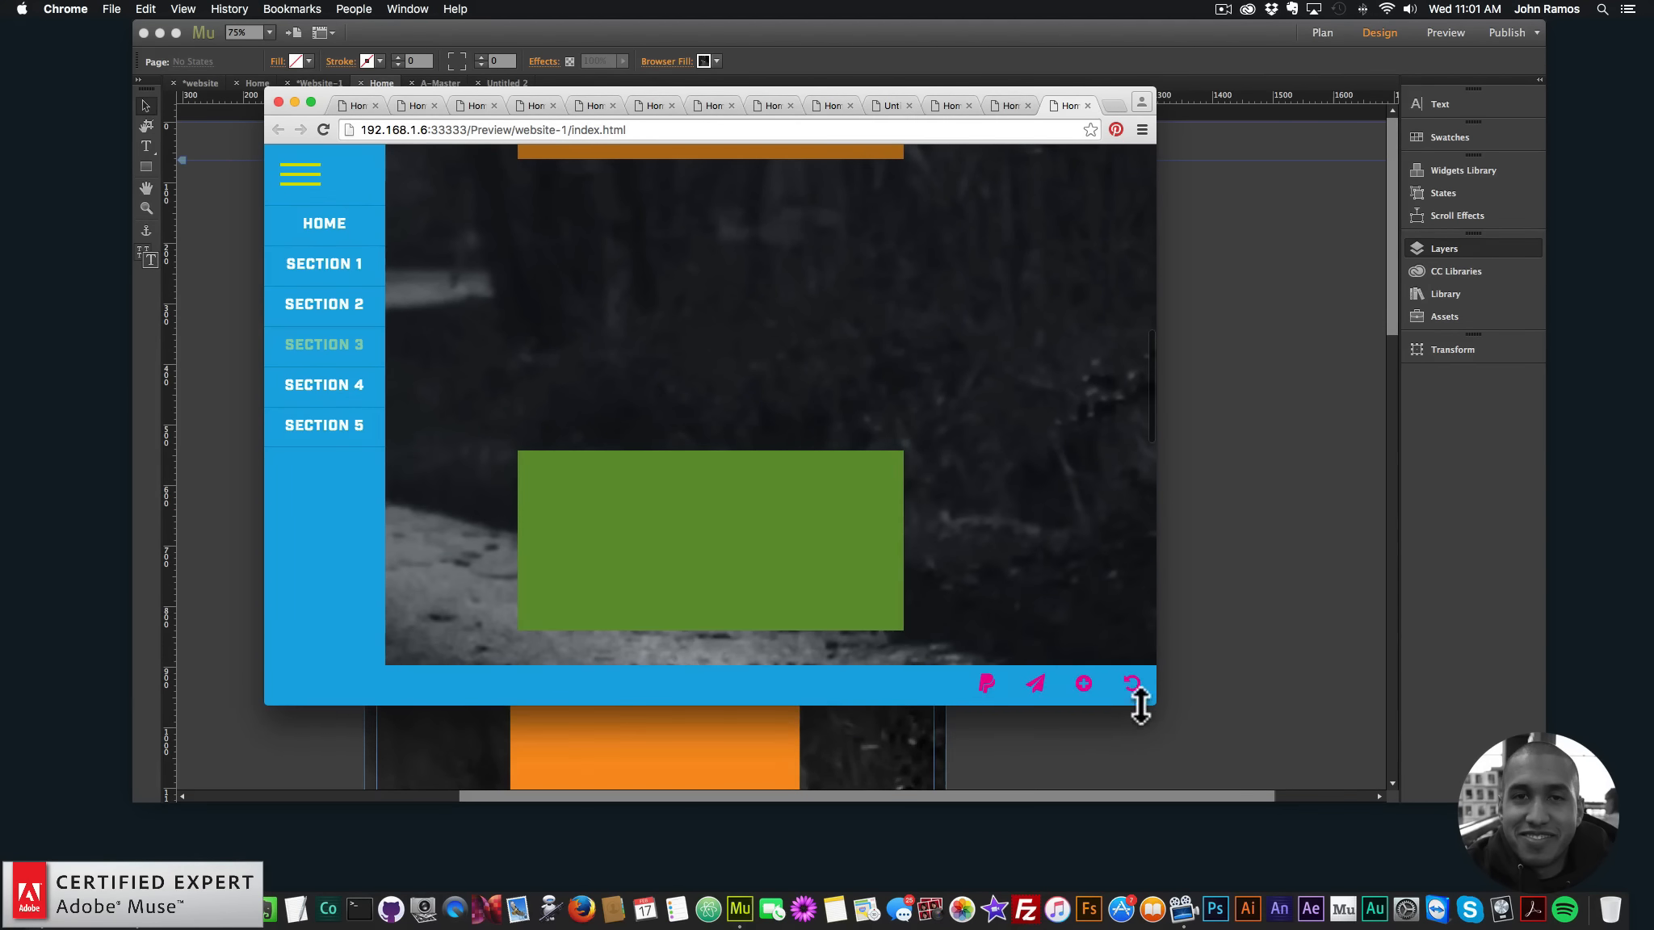
{"action": "left_click_drag", "start_coordinate": [1151, 699], "coordinate": [1381, 775]}
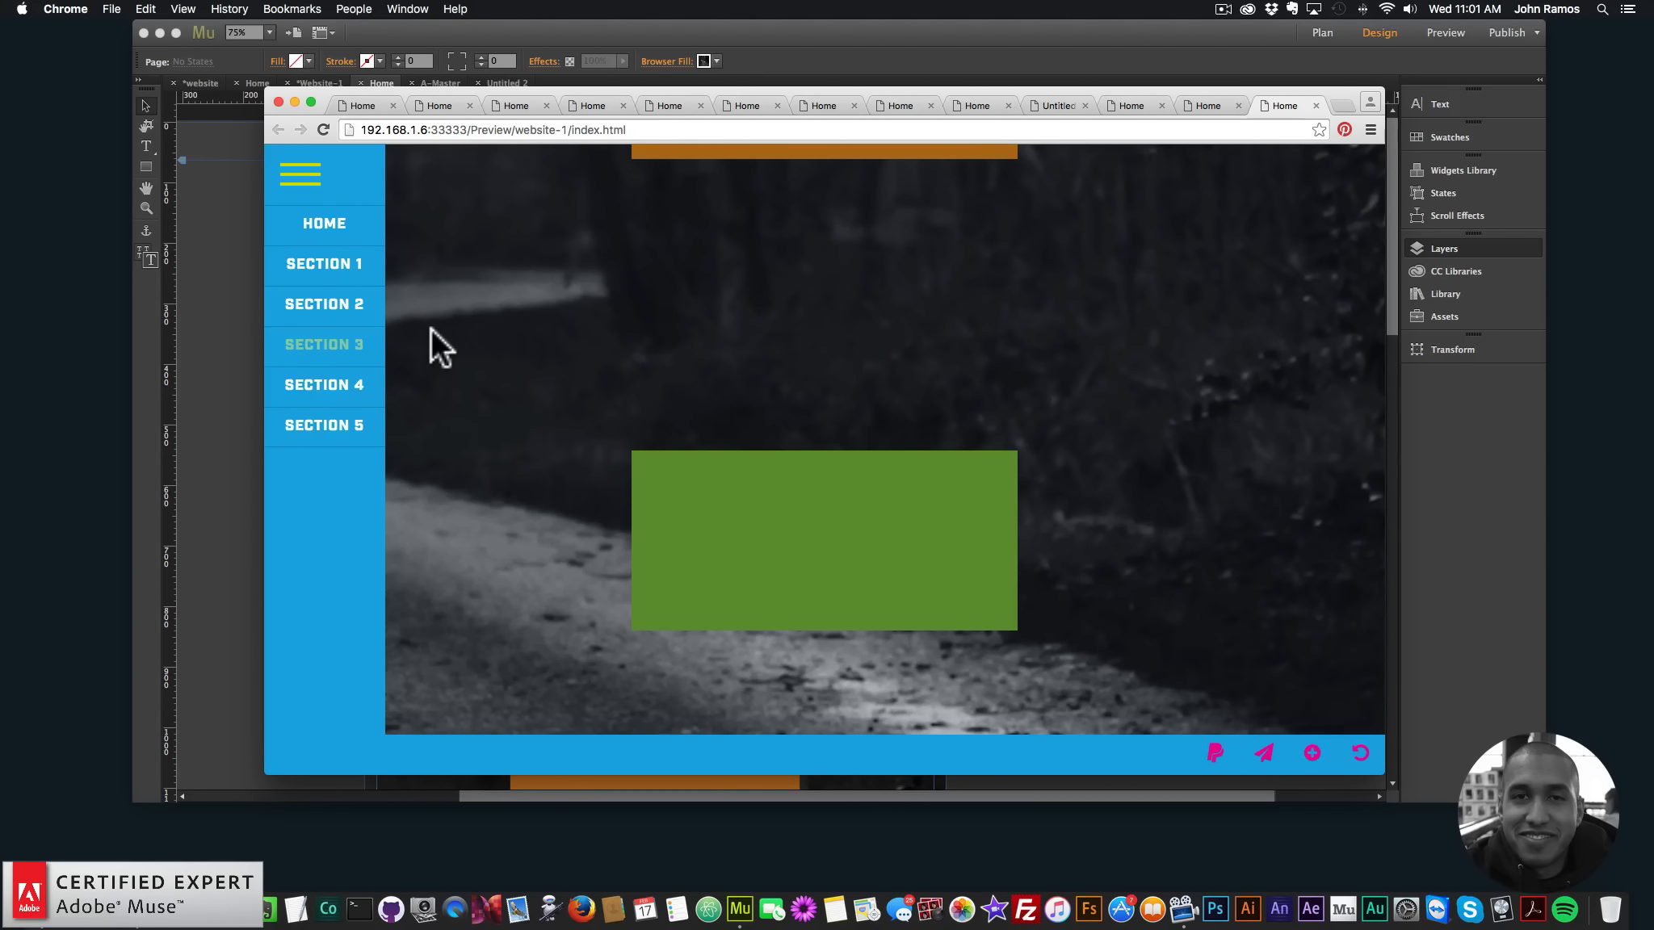
{"action": "left_click", "coordinate": [354, 386]}
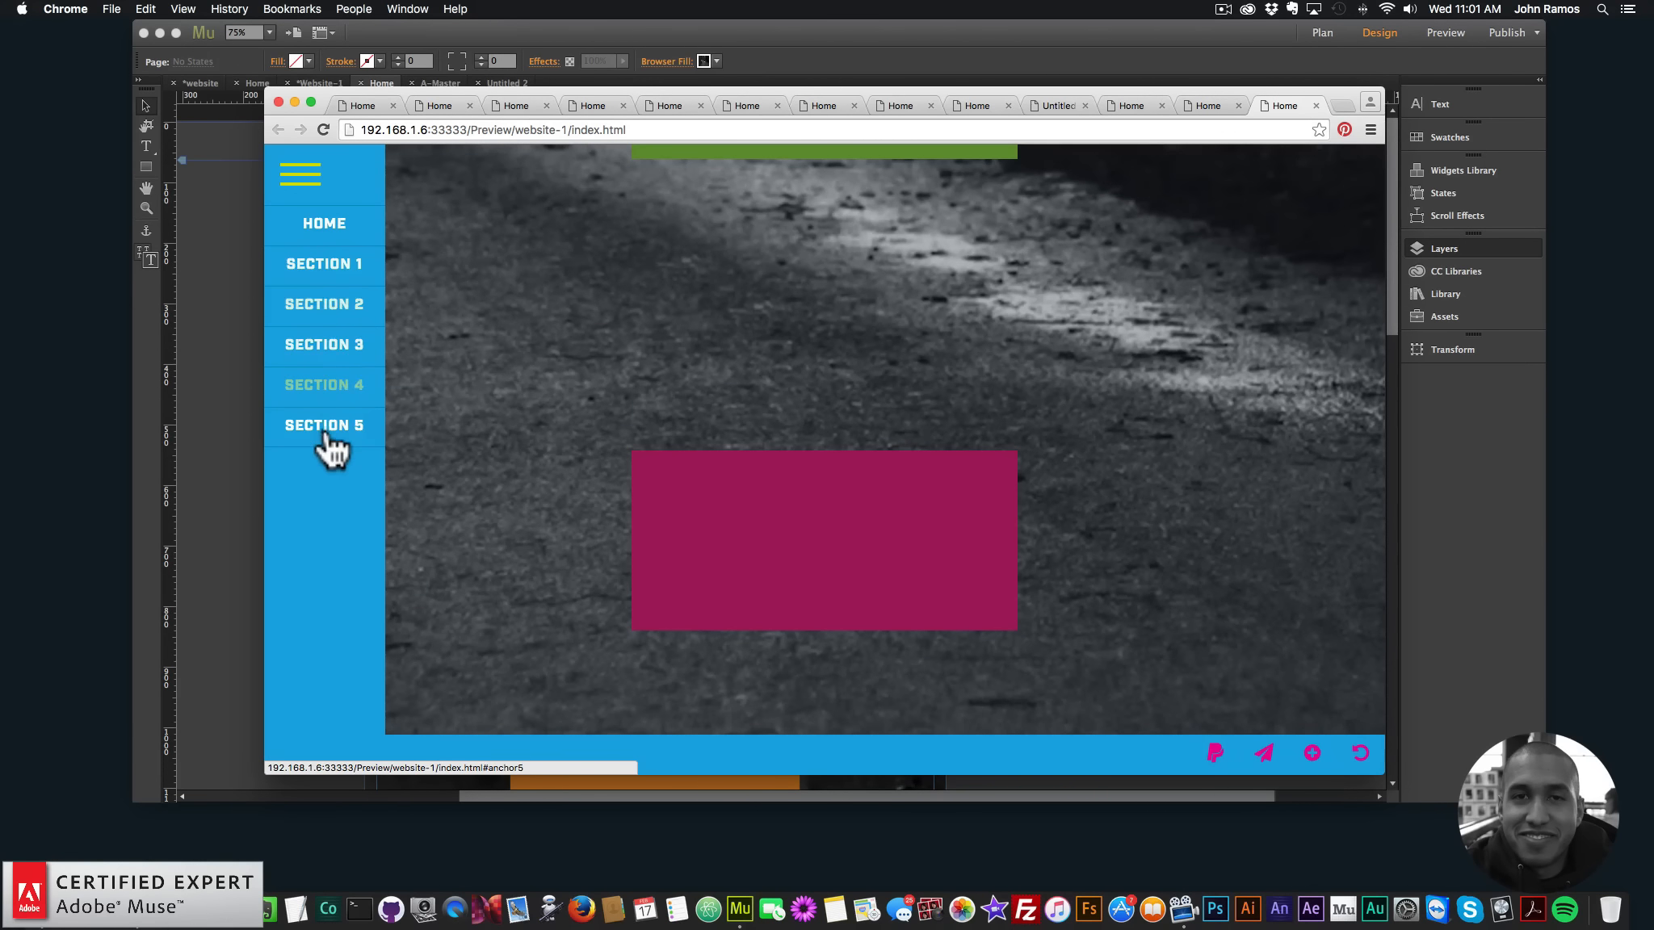
{"action": "left_click", "coordinate": [323, 428]}
{"action": "left_click", "coordinate": [333, 230]}
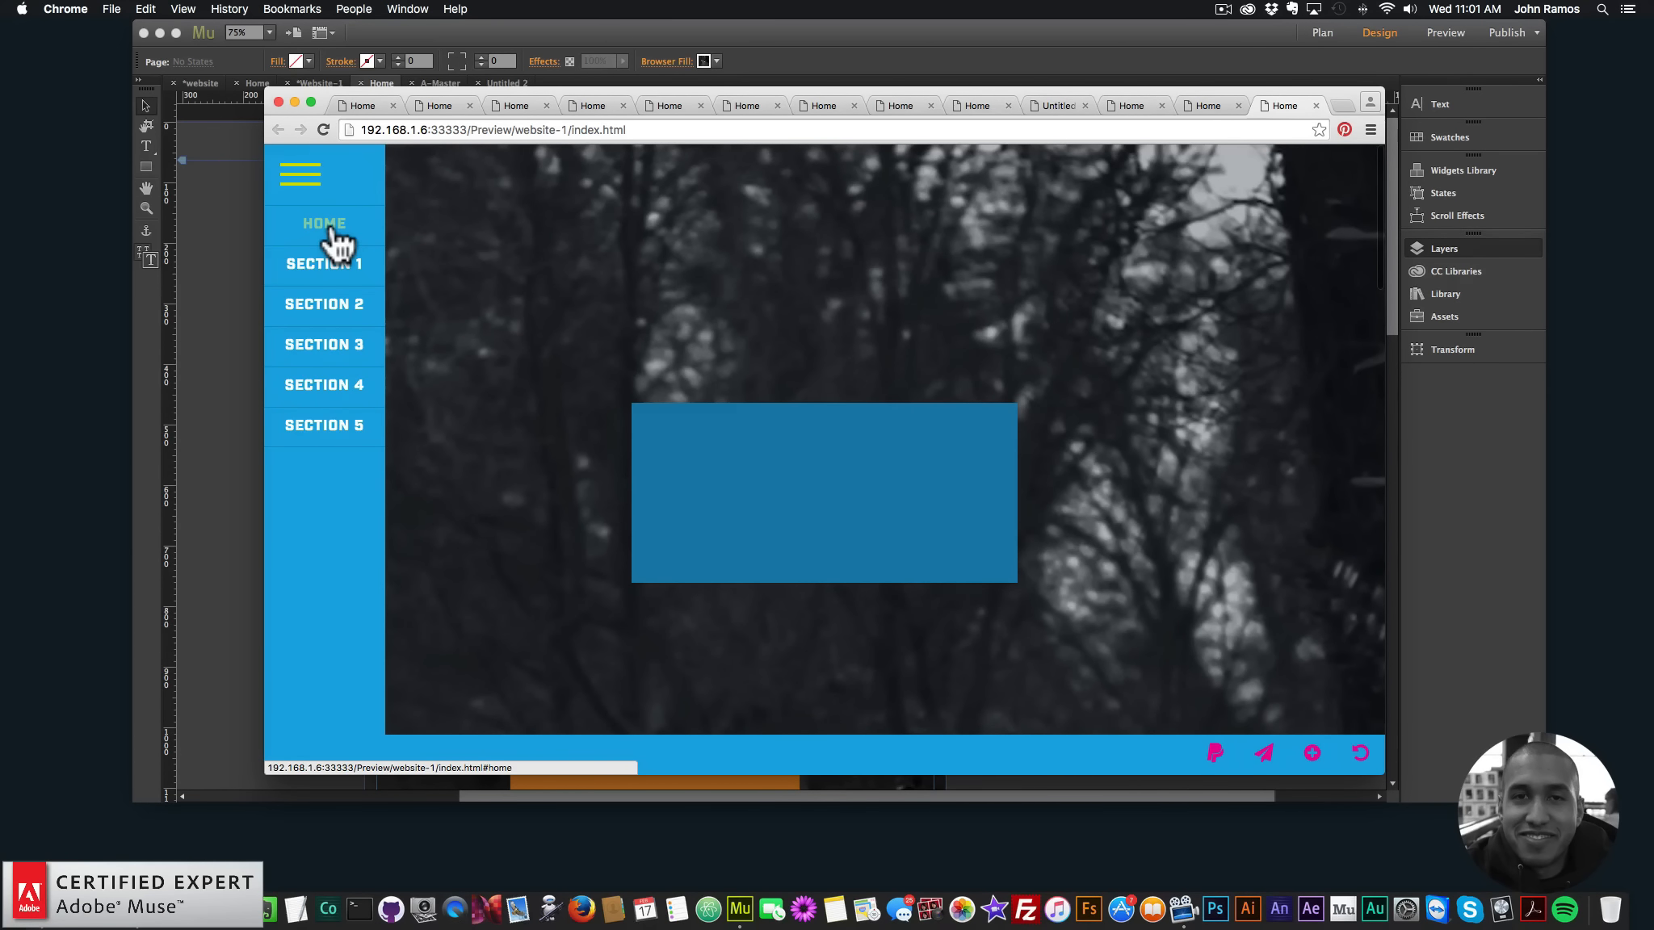
Return to Adobe Muse and set the A-Master border menu widget's Scroll To Offset from Anchor to 0 px
{"action": "left_click", "coordinate": [999, 59]}
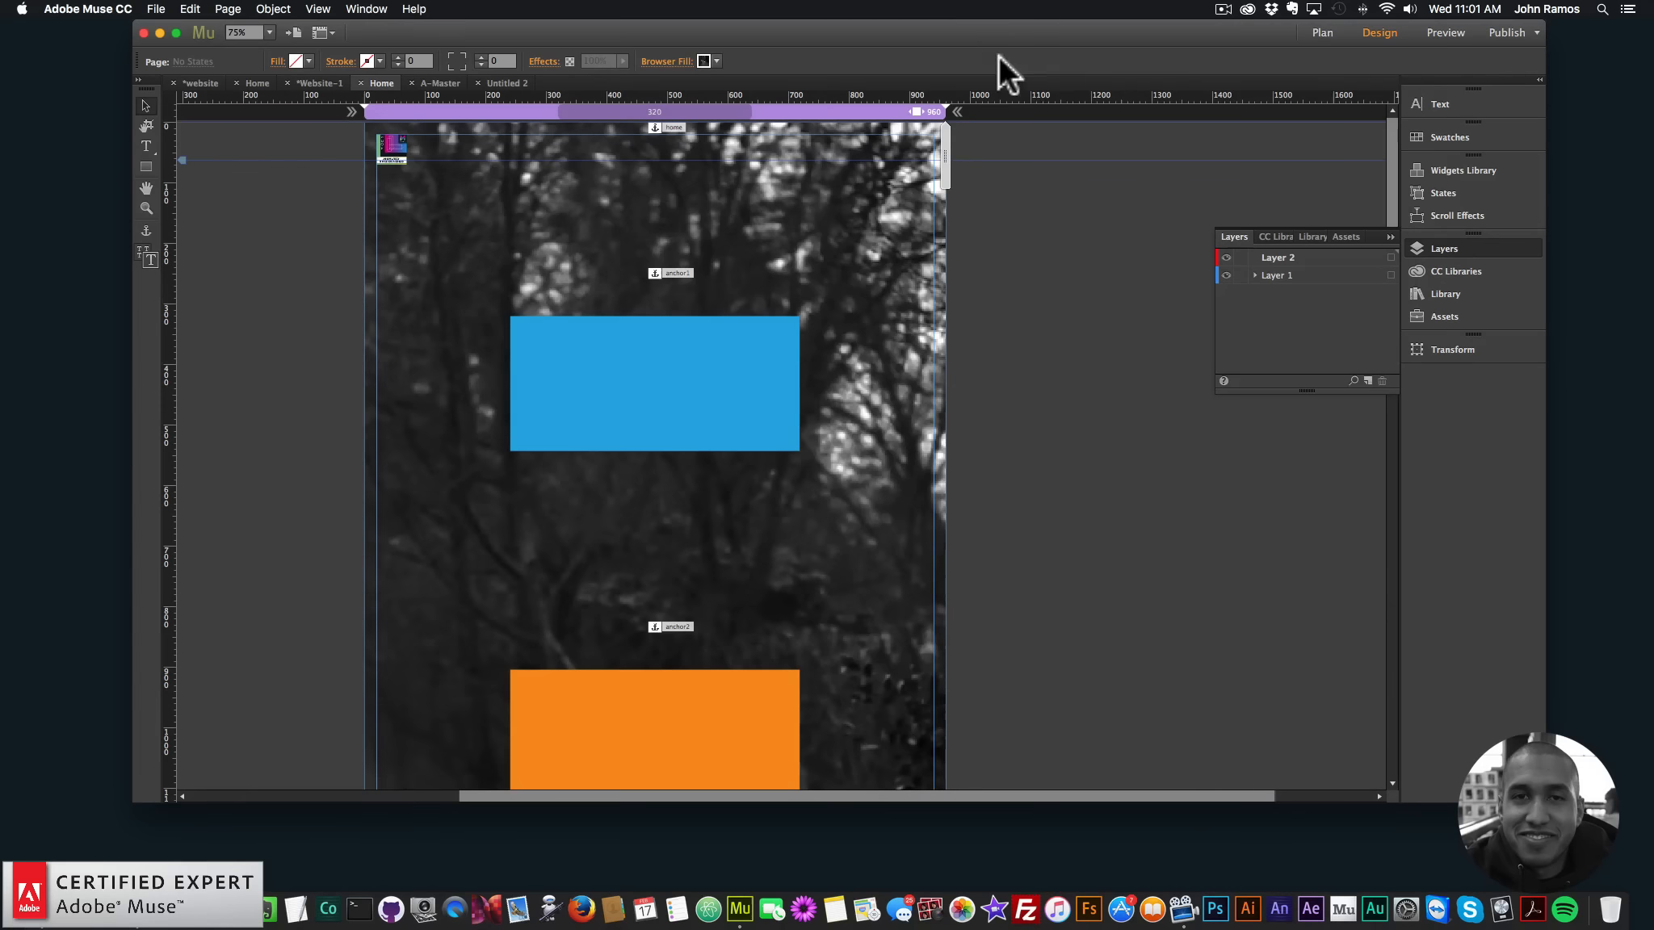
{"action": "left_click", "coordinate": [1322, 32]}
{"action": "double_click", "coordinate": [299, 682]}
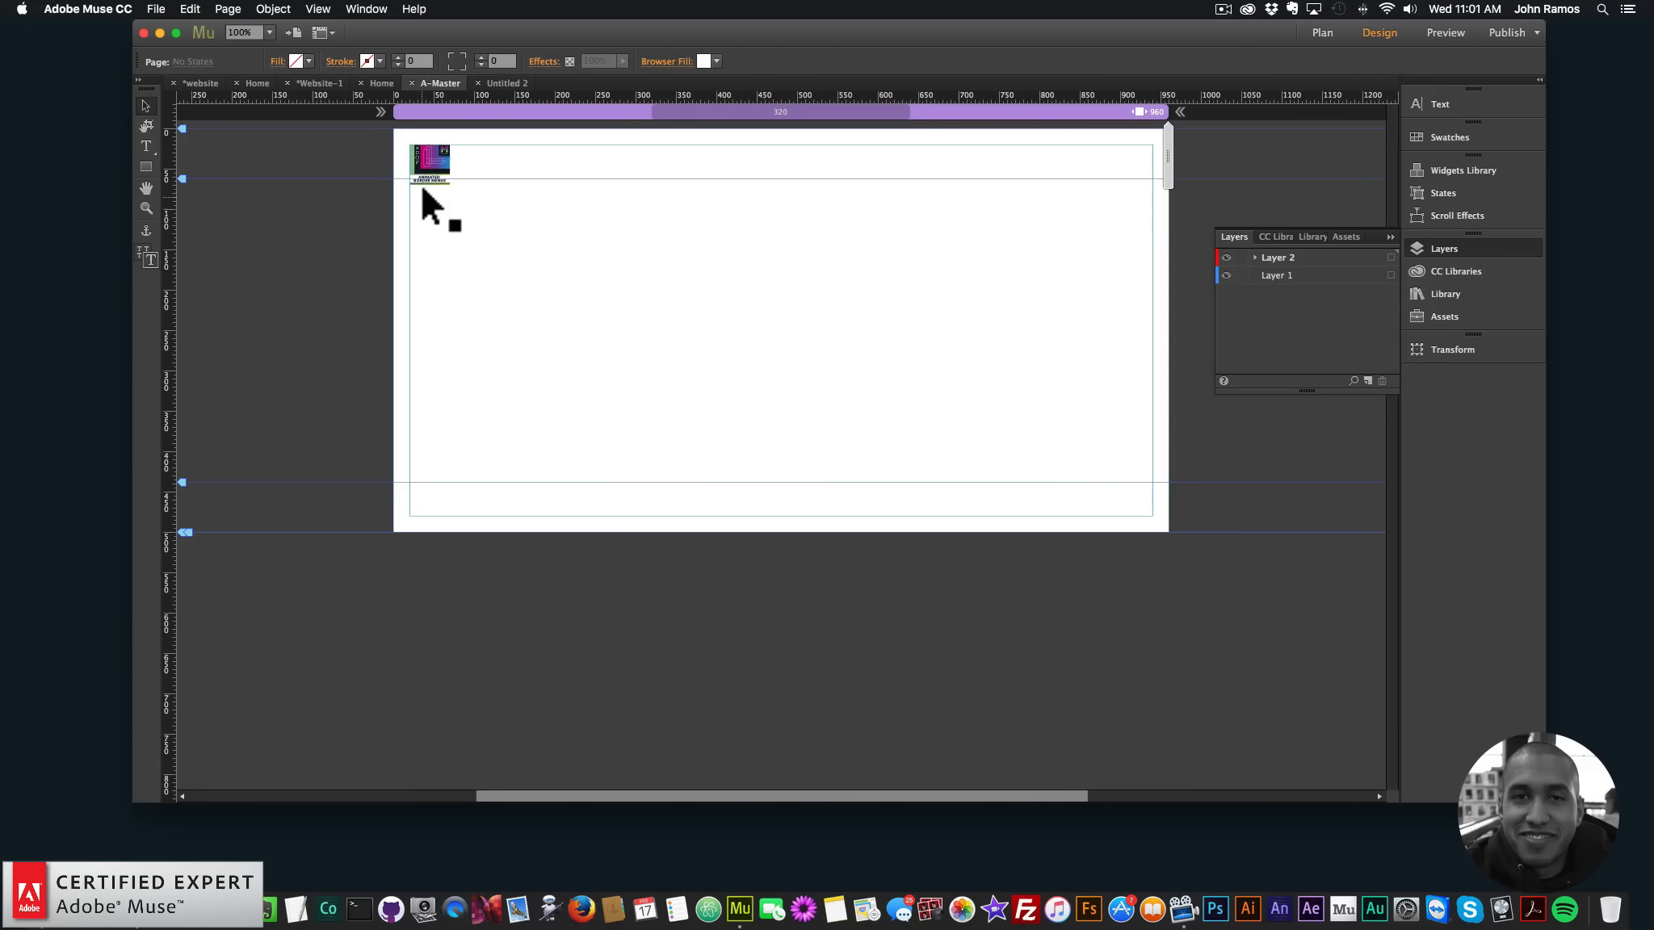
{"action": "left_click", "coordinate": [420, 183]}
{"action": "left_click", "coordinate": [464, 142]}
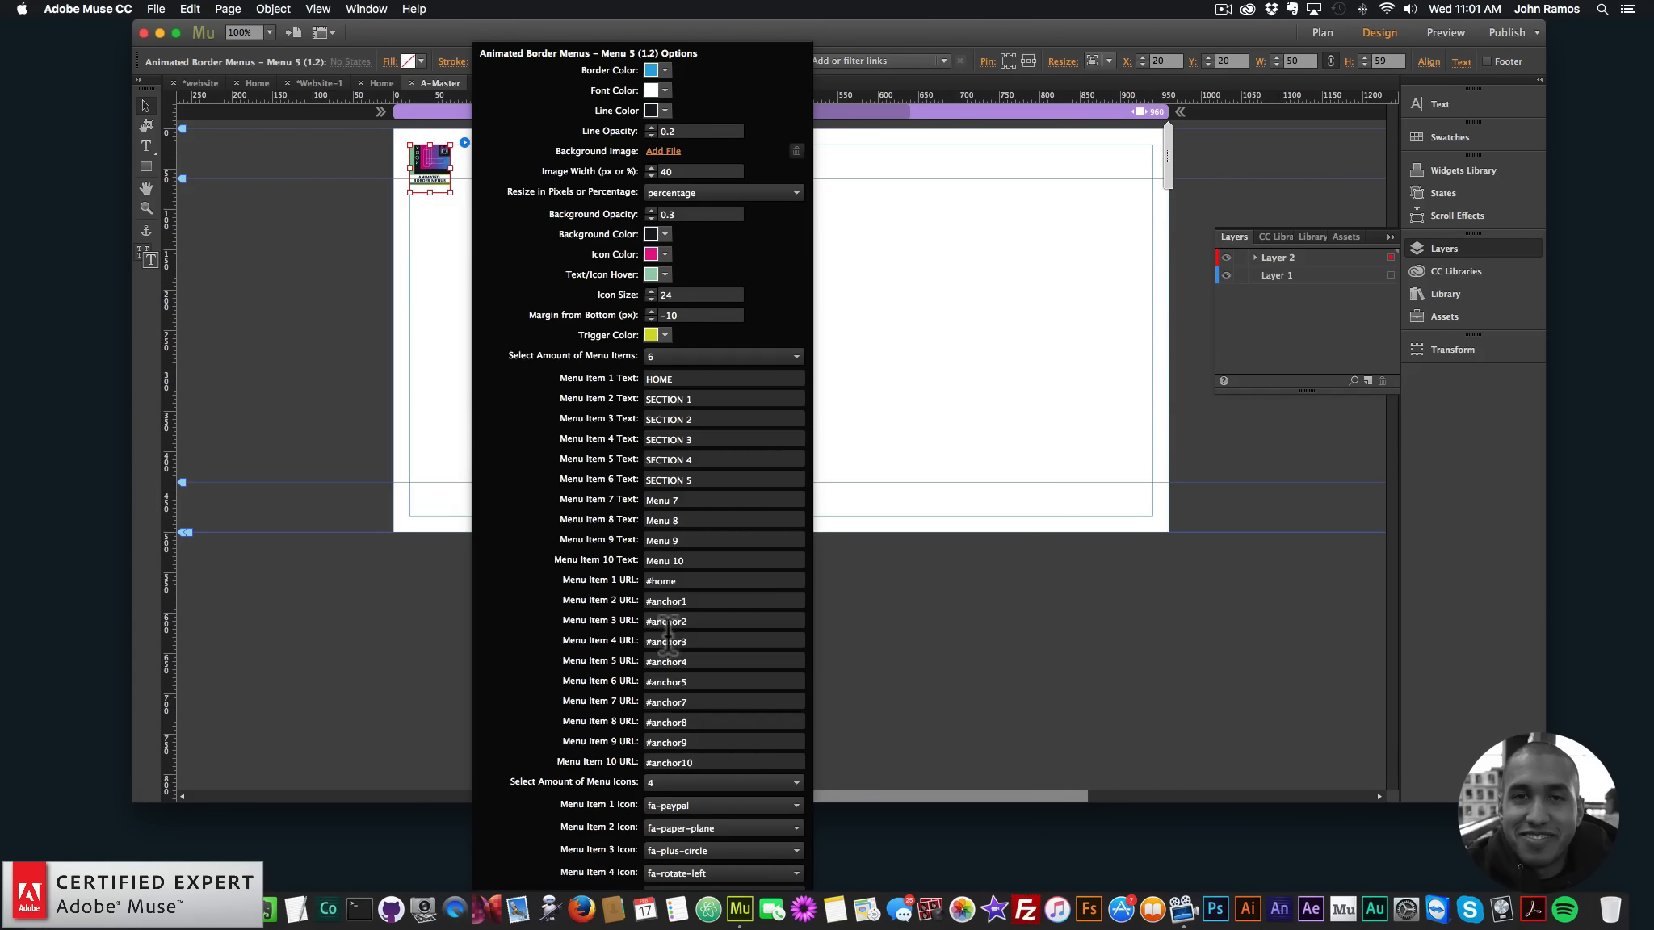
{"action": "scroll", "coordinate": [675, 796], "scroll_direction": "down", "scroll_amount": 5}
{"action": "left_click", "coordinate": [686, 784]}
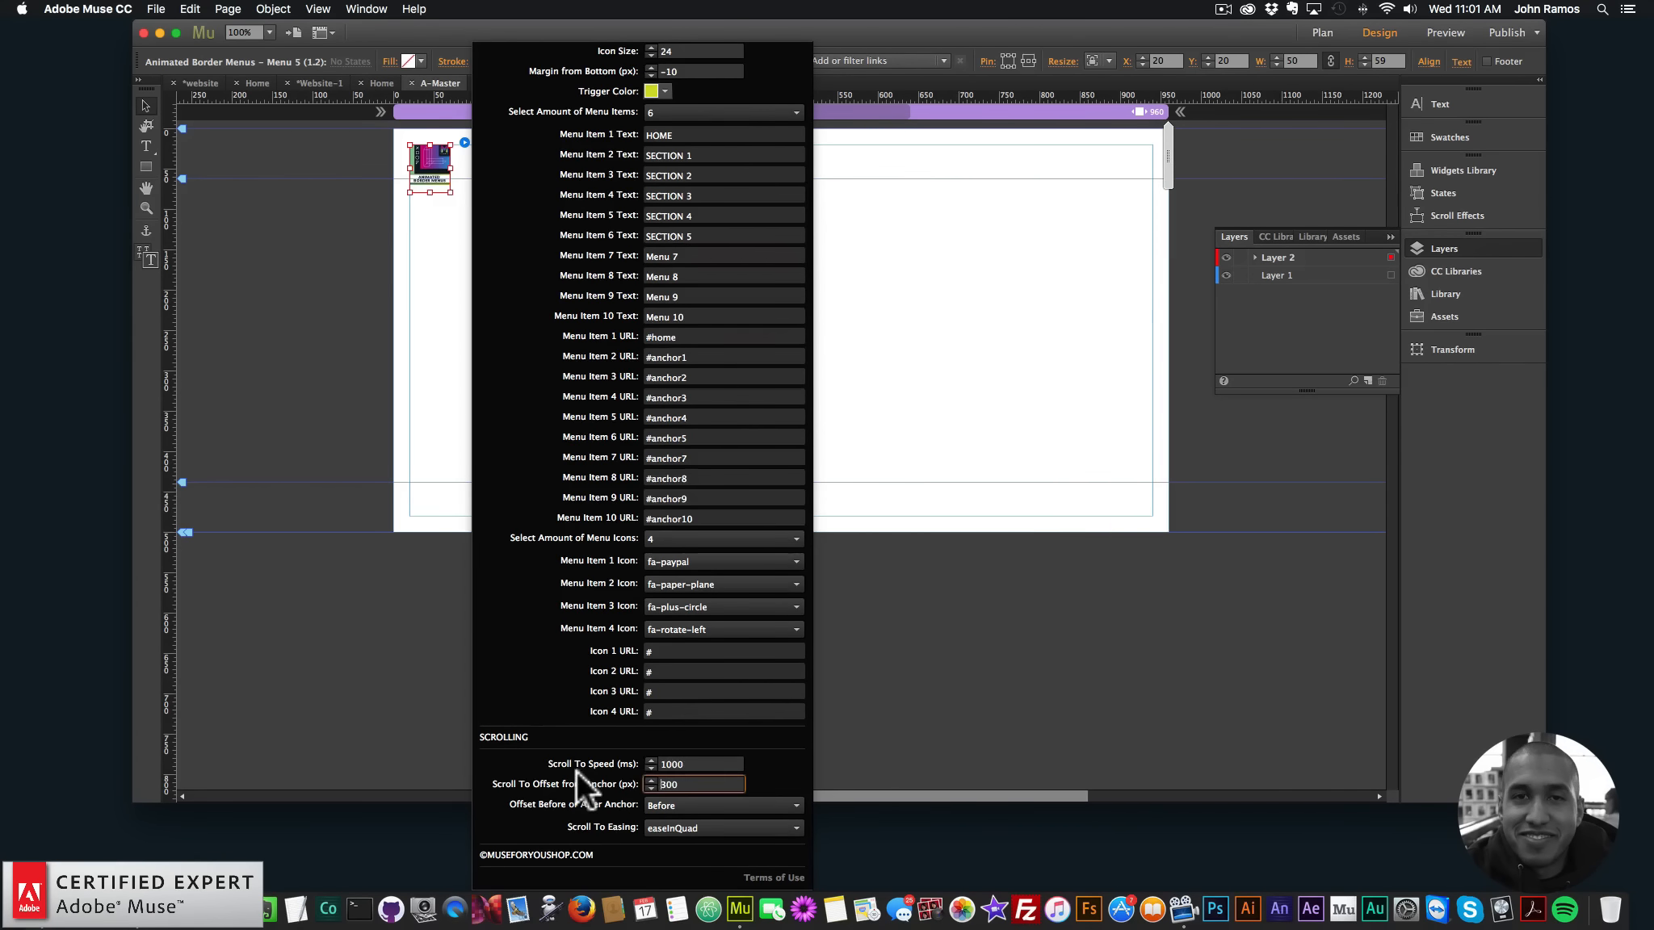
{"action": "key", "text": "super+a"}
{"action": "type", "text": "0"}
{"action": "key", "text": "Return"}
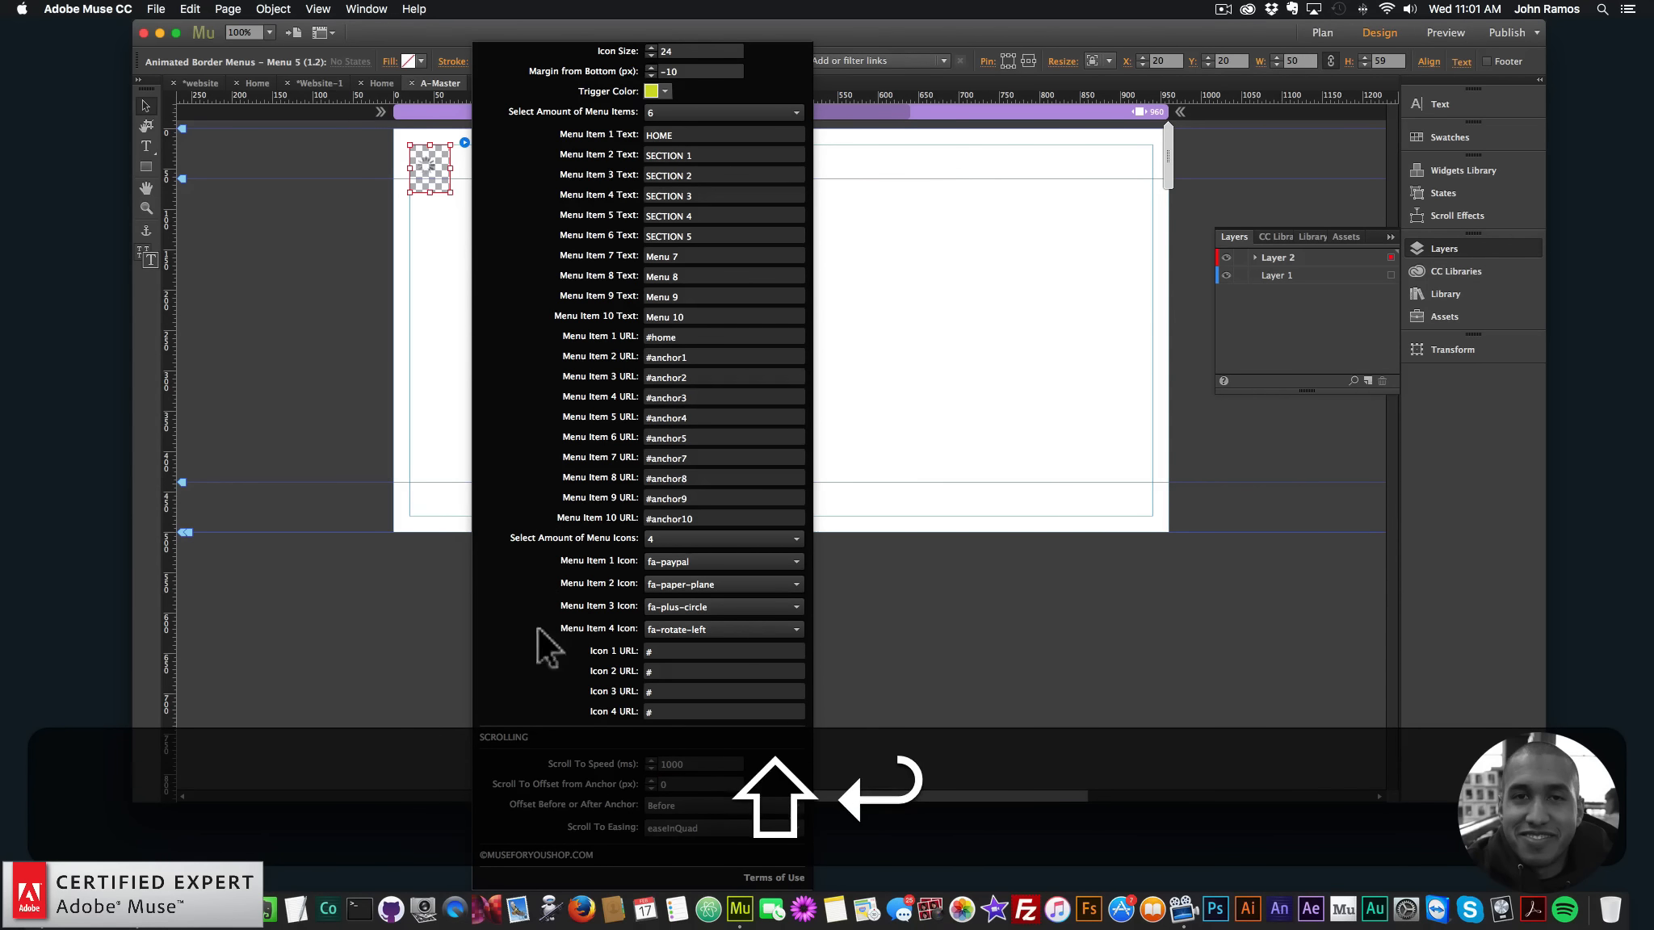
{"action": "left_click", "coordinate": [380, 229]}
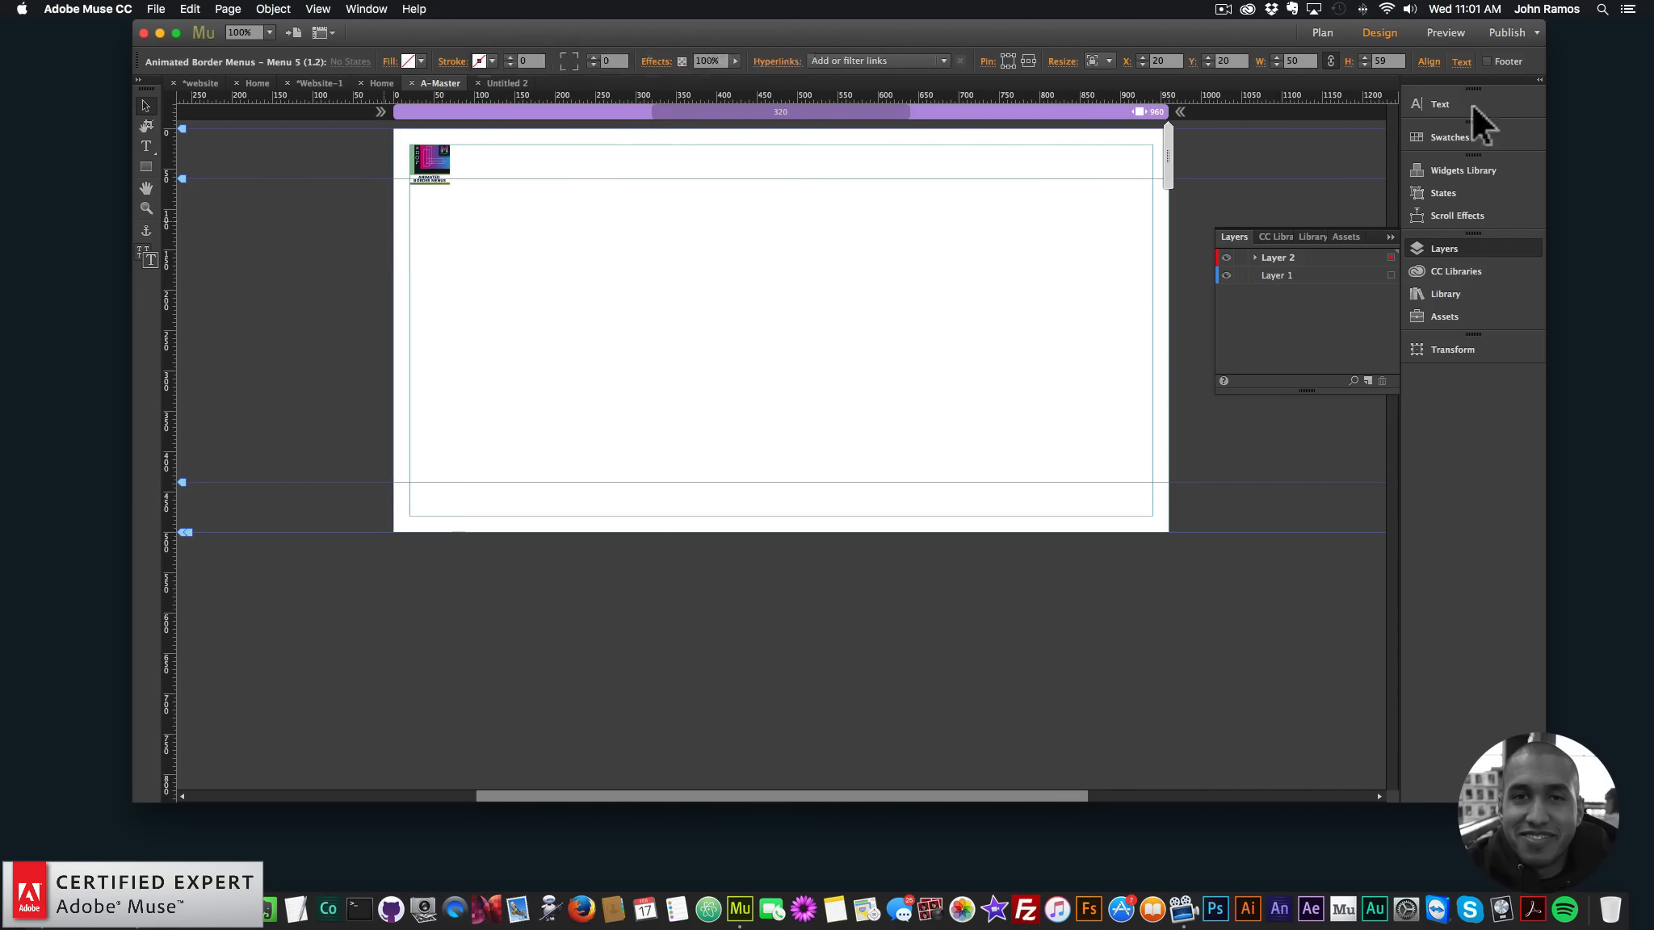
Open the Home page, preview it in the browser and expand its border menu
{"action": "left_click", "coordinate": [1322, 32]}
{"action": "double_click", "coordinate": [246, 188]}
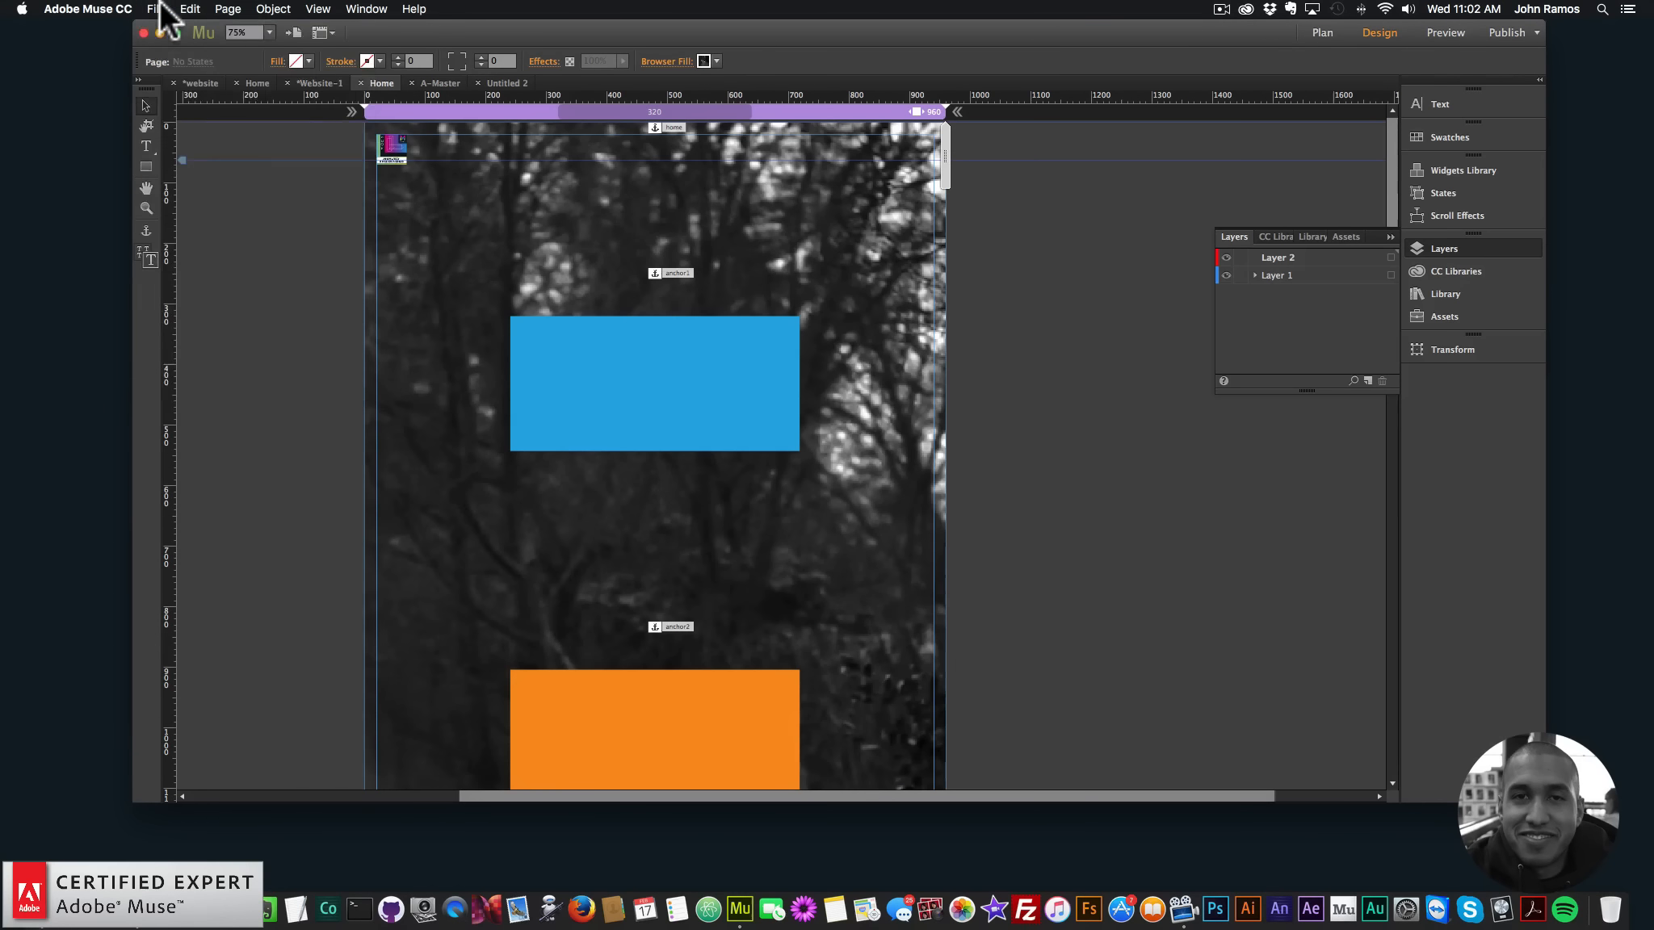
{"action": "left_click", "coordinate": [156, 9]}
{"action": "left_click", "coordinate": [196, 262]}
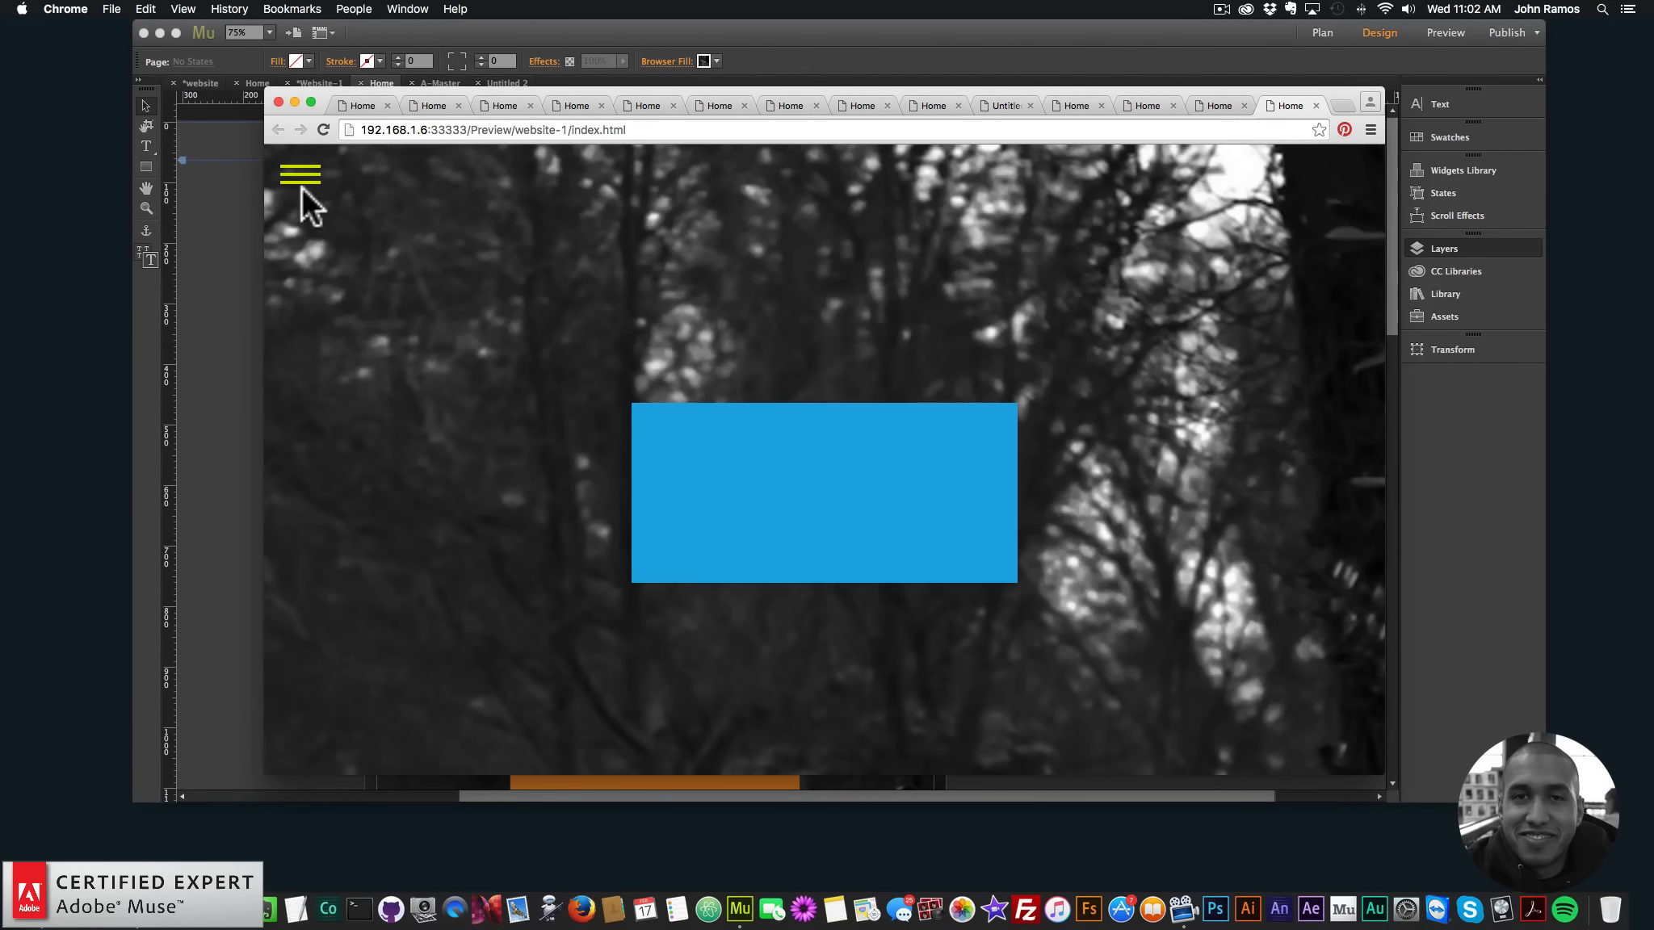
{"action": "left_click", "coordinate": [300, 174]}
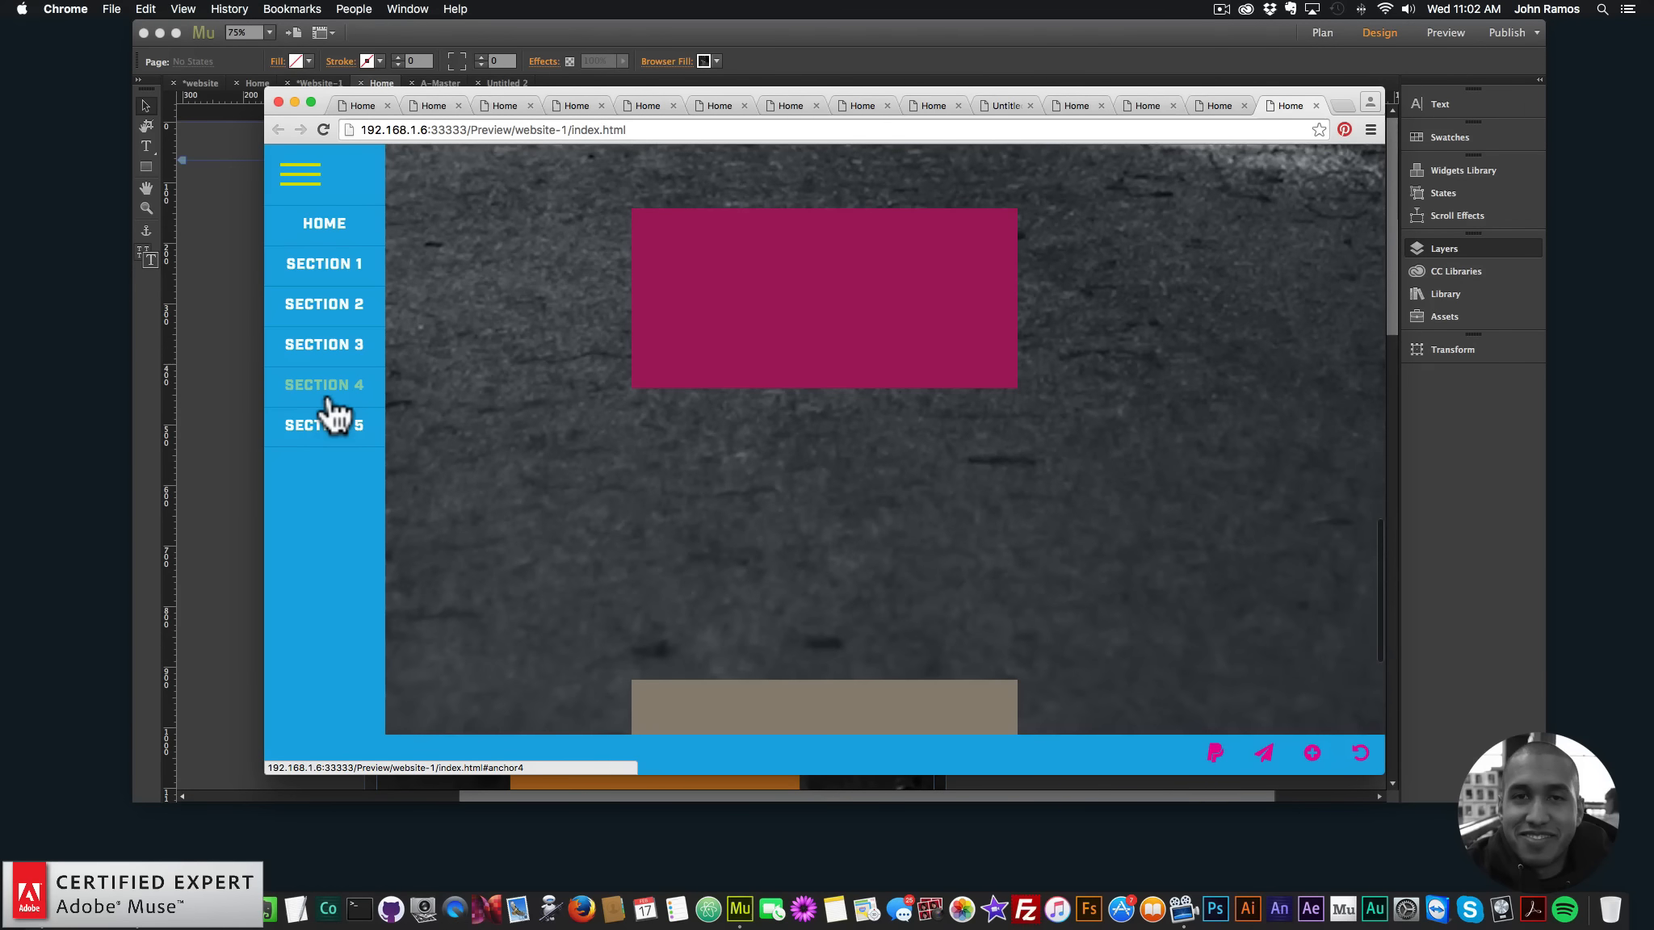
Test the anchor scrolling with the Section 5, Home and Section 2 menu links
{"action": "left_click", "coordinate": [333, 427]}
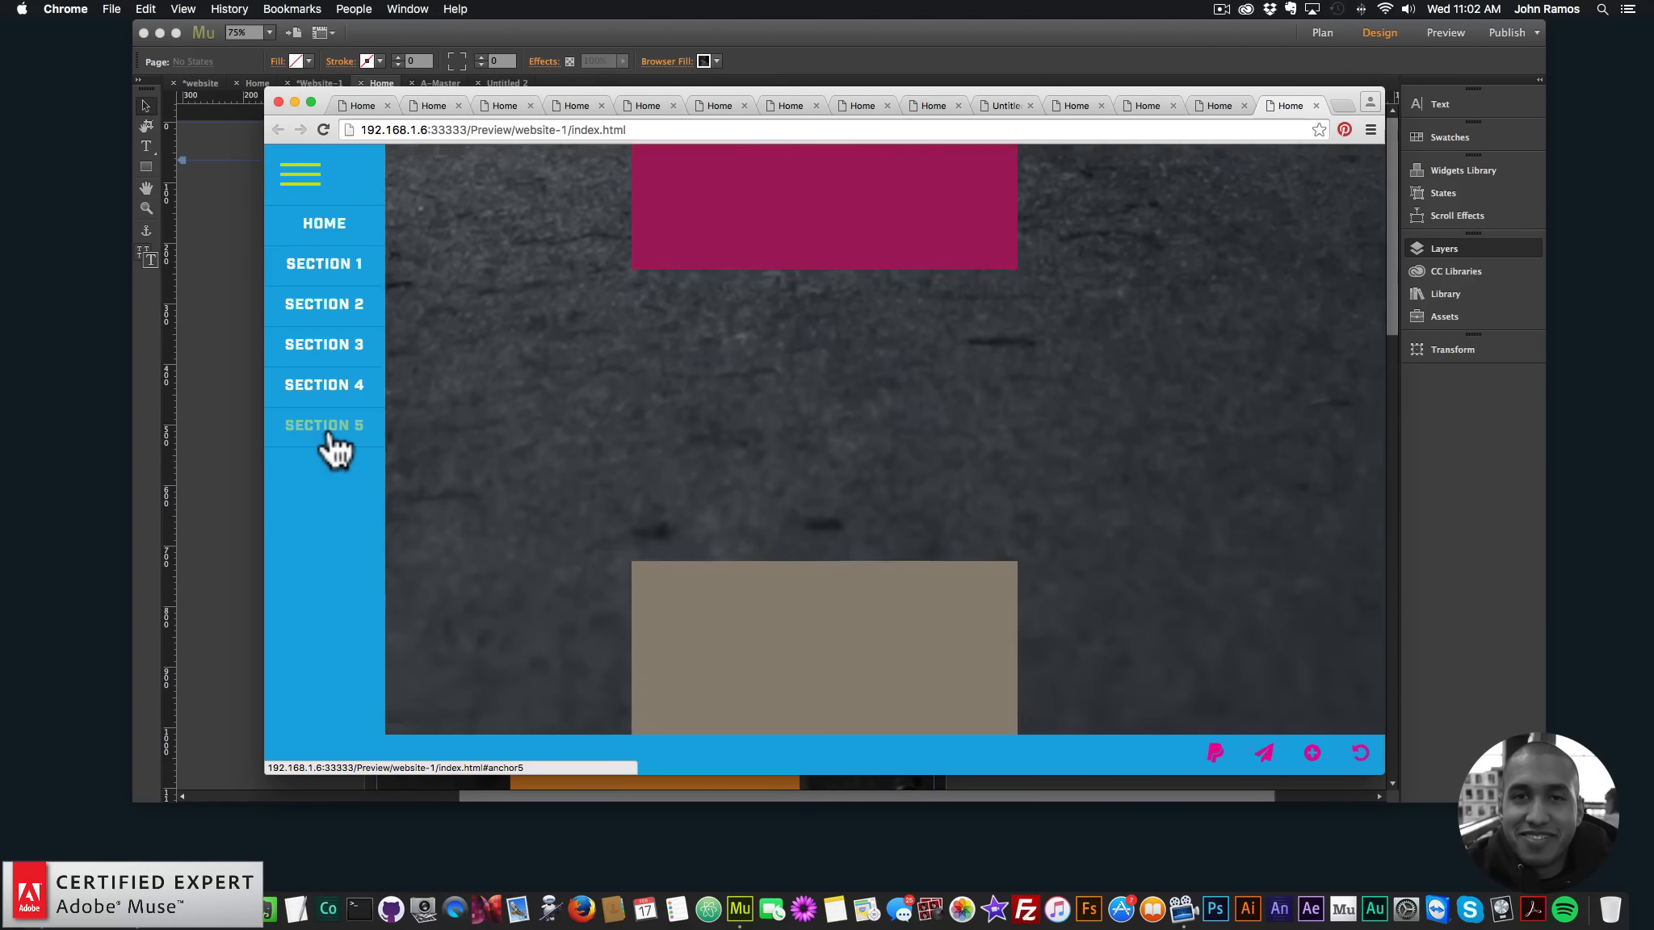
{"action": "left_click", "coordinate": [302, 240]}
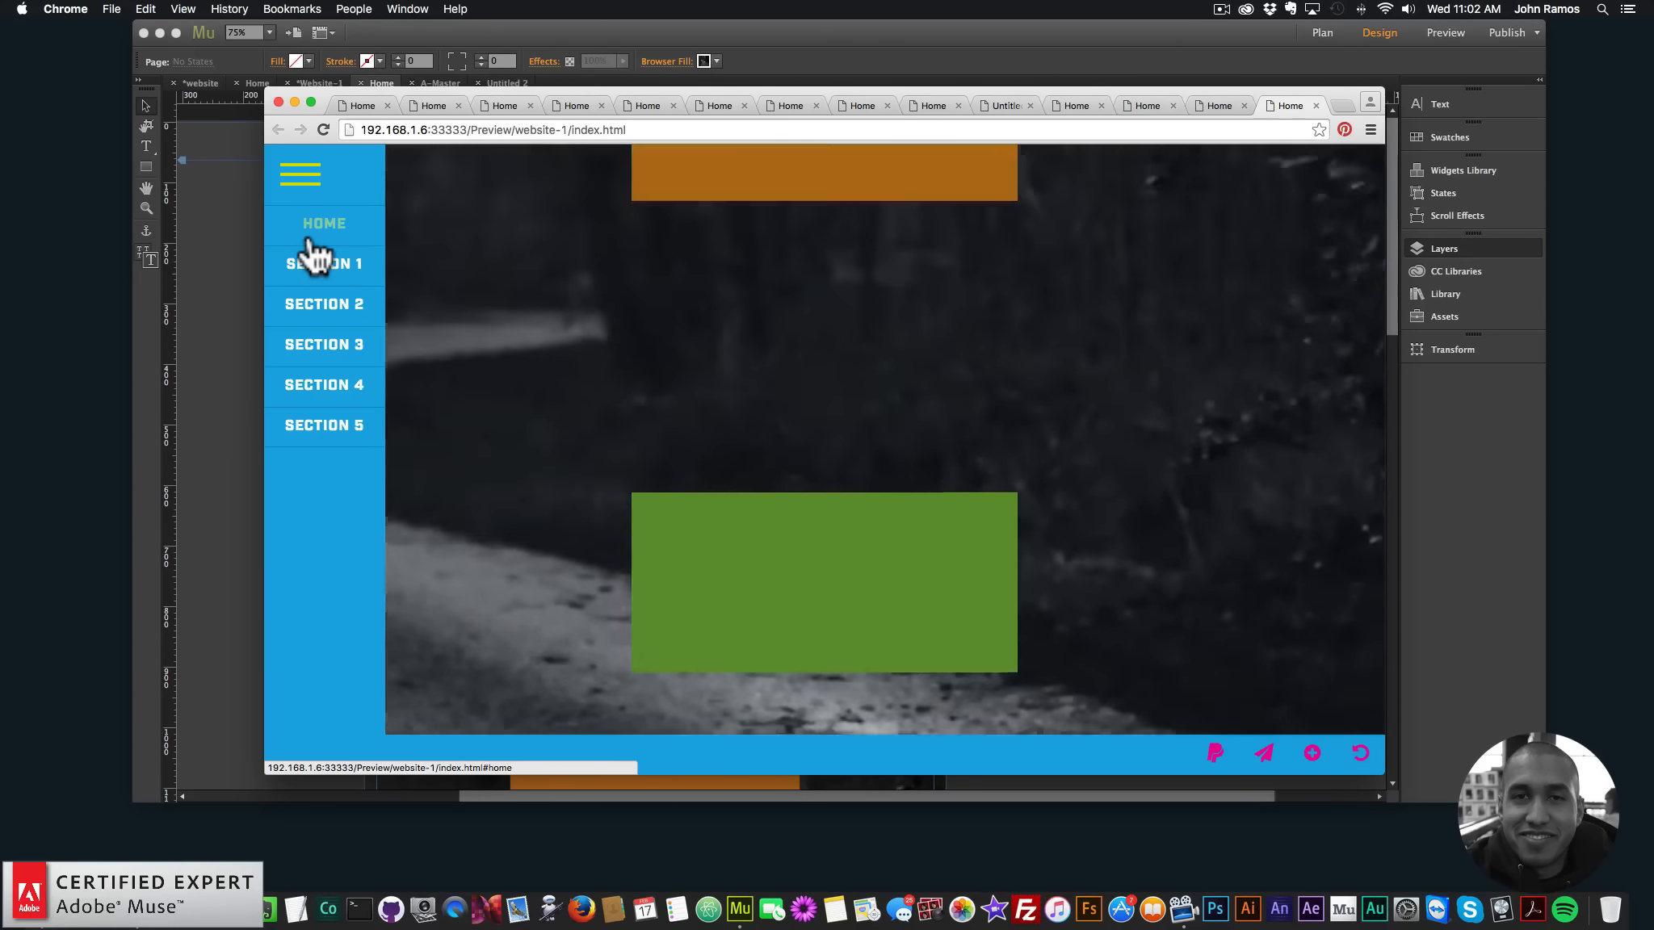
{"action": "left_click", "coordinate": [325, 317]}
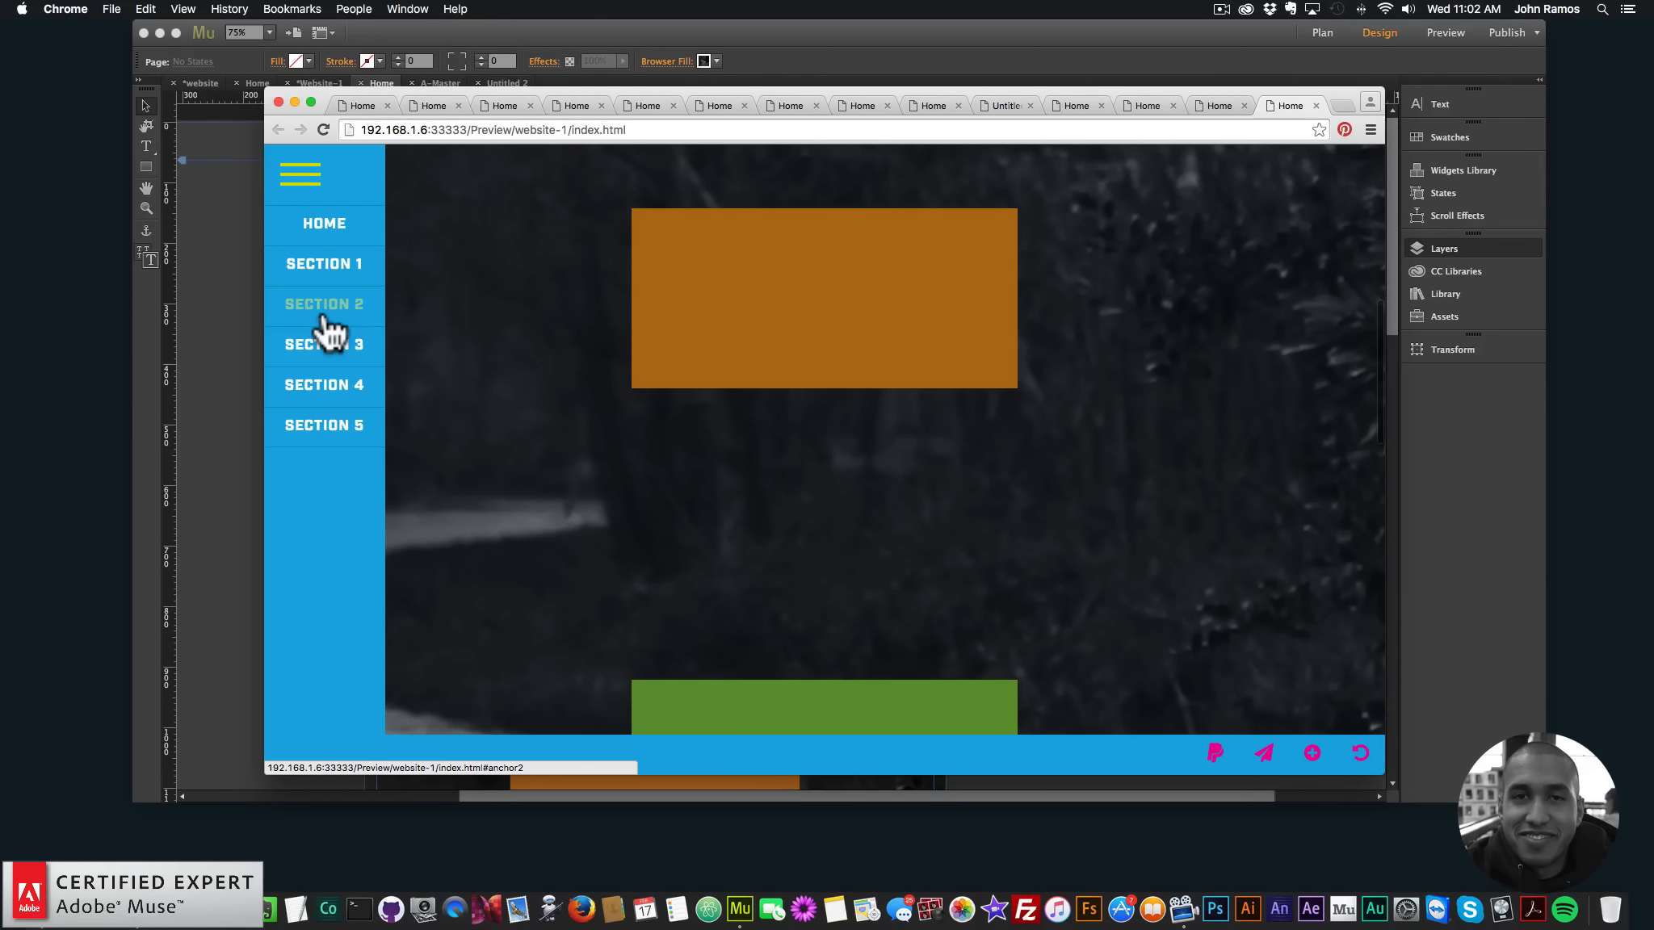
Switch back to Adobe Muse and open the options of the border menu widget on A-Master
{"action": "left_click", "coordinate": [248, 328]}
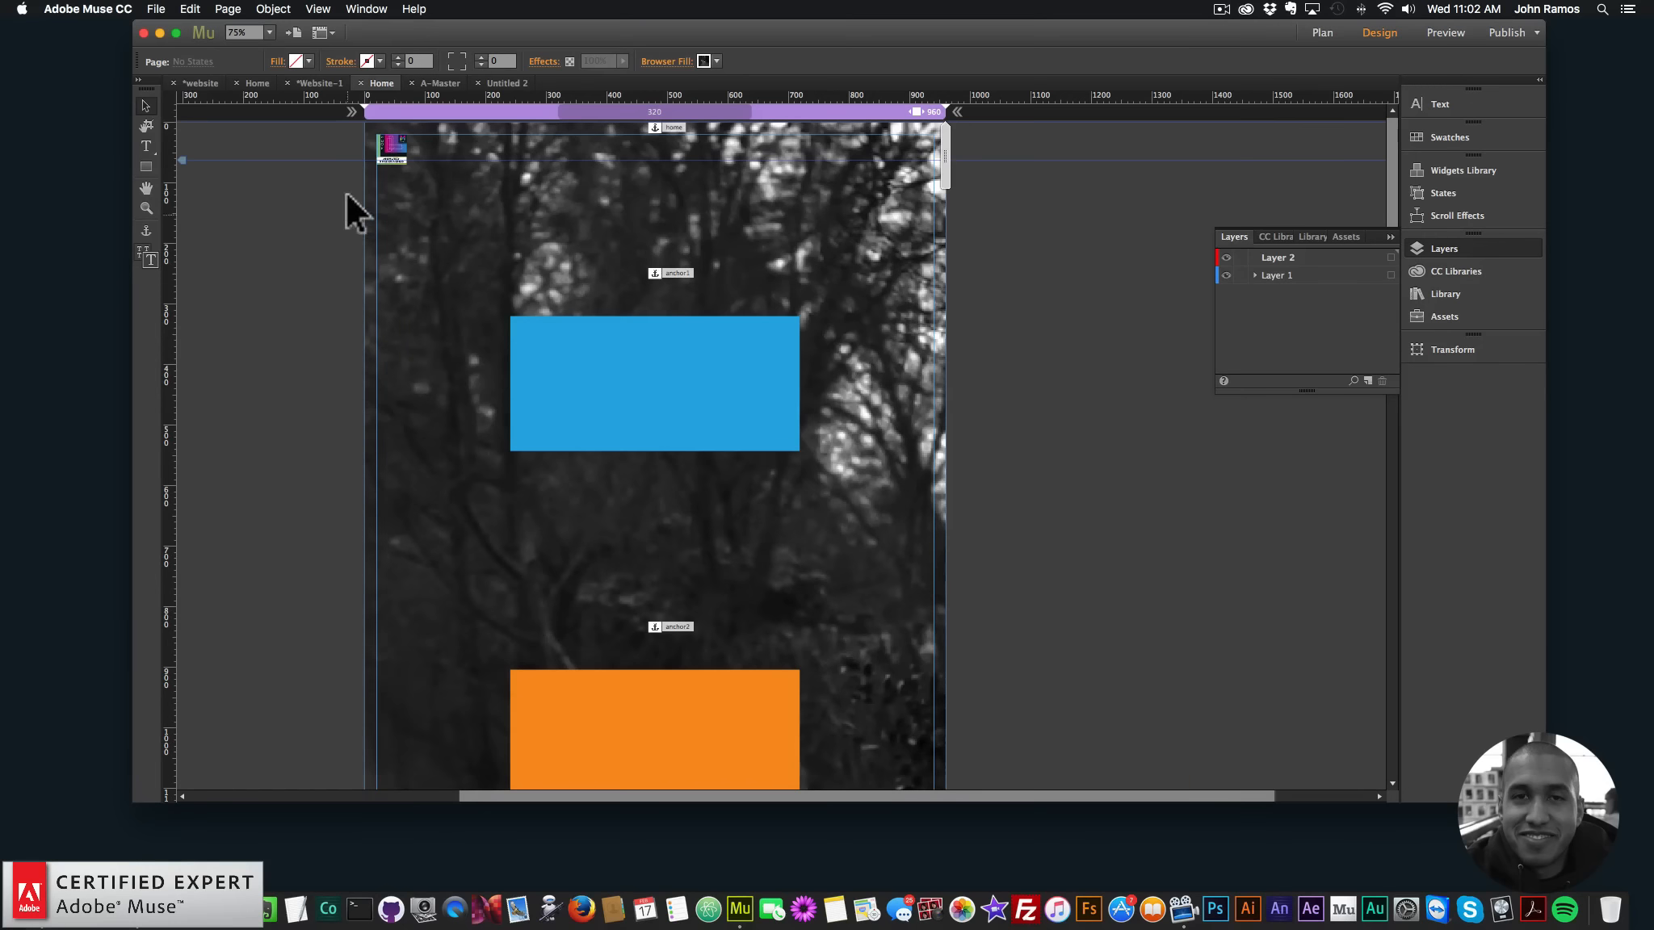
{"action": "left_click", "coordinate": [1321, 33]}
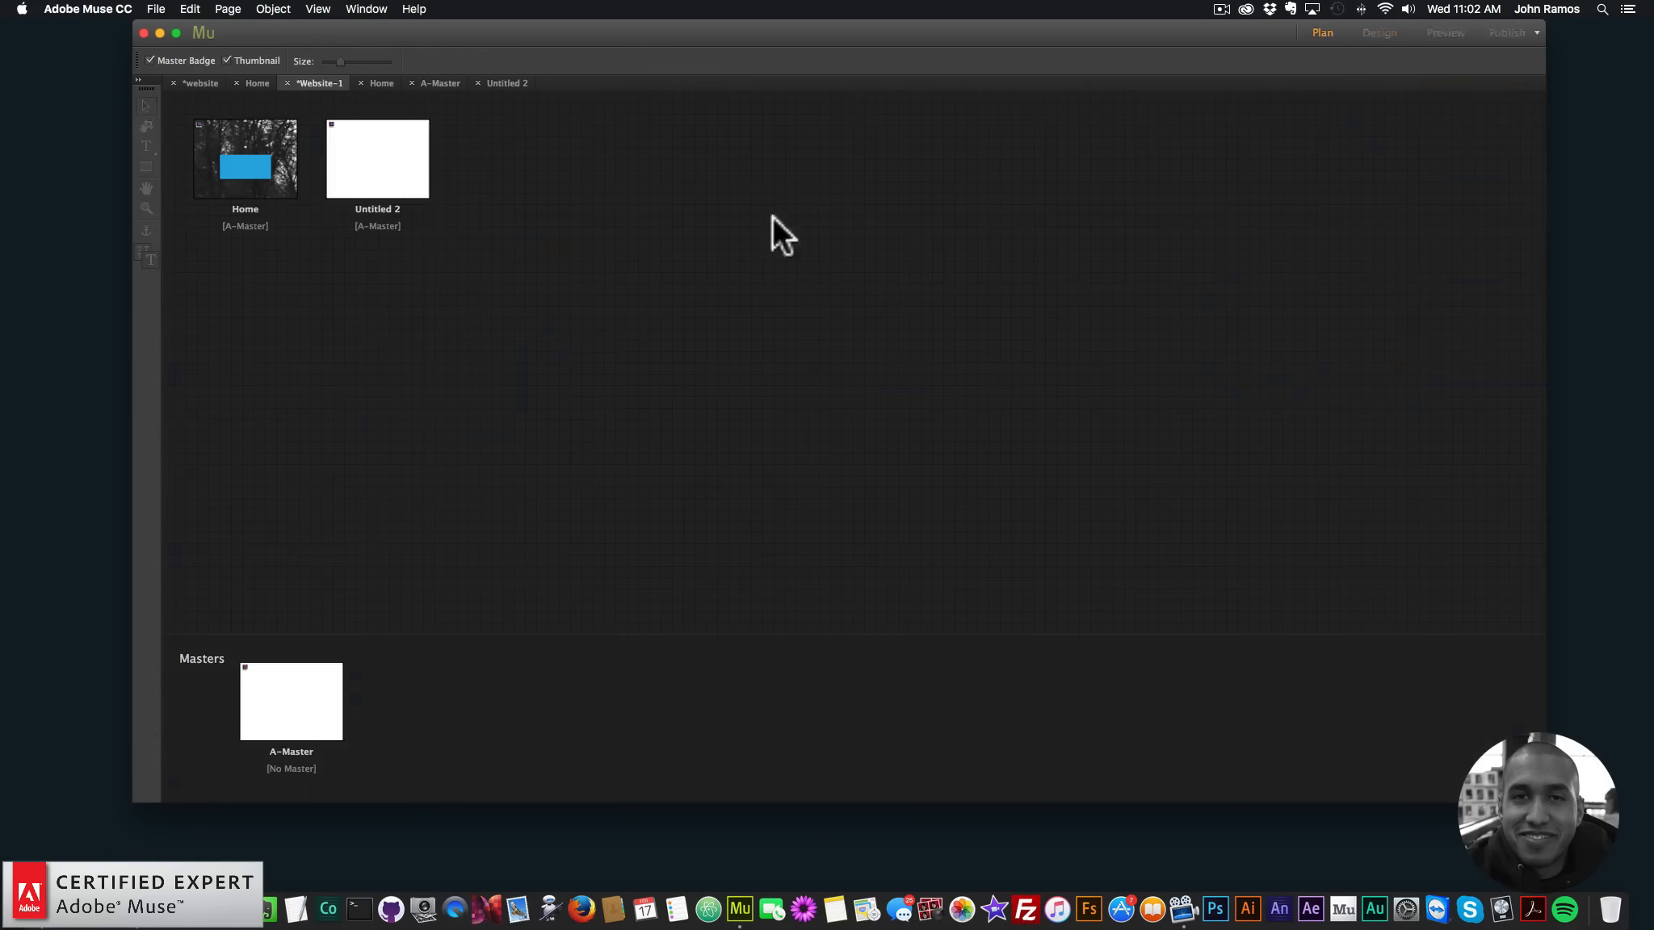
{"action": "double_click", "coordinate": [313, 713]}
{"action": "left_click", "coordinate": [426, 162]}
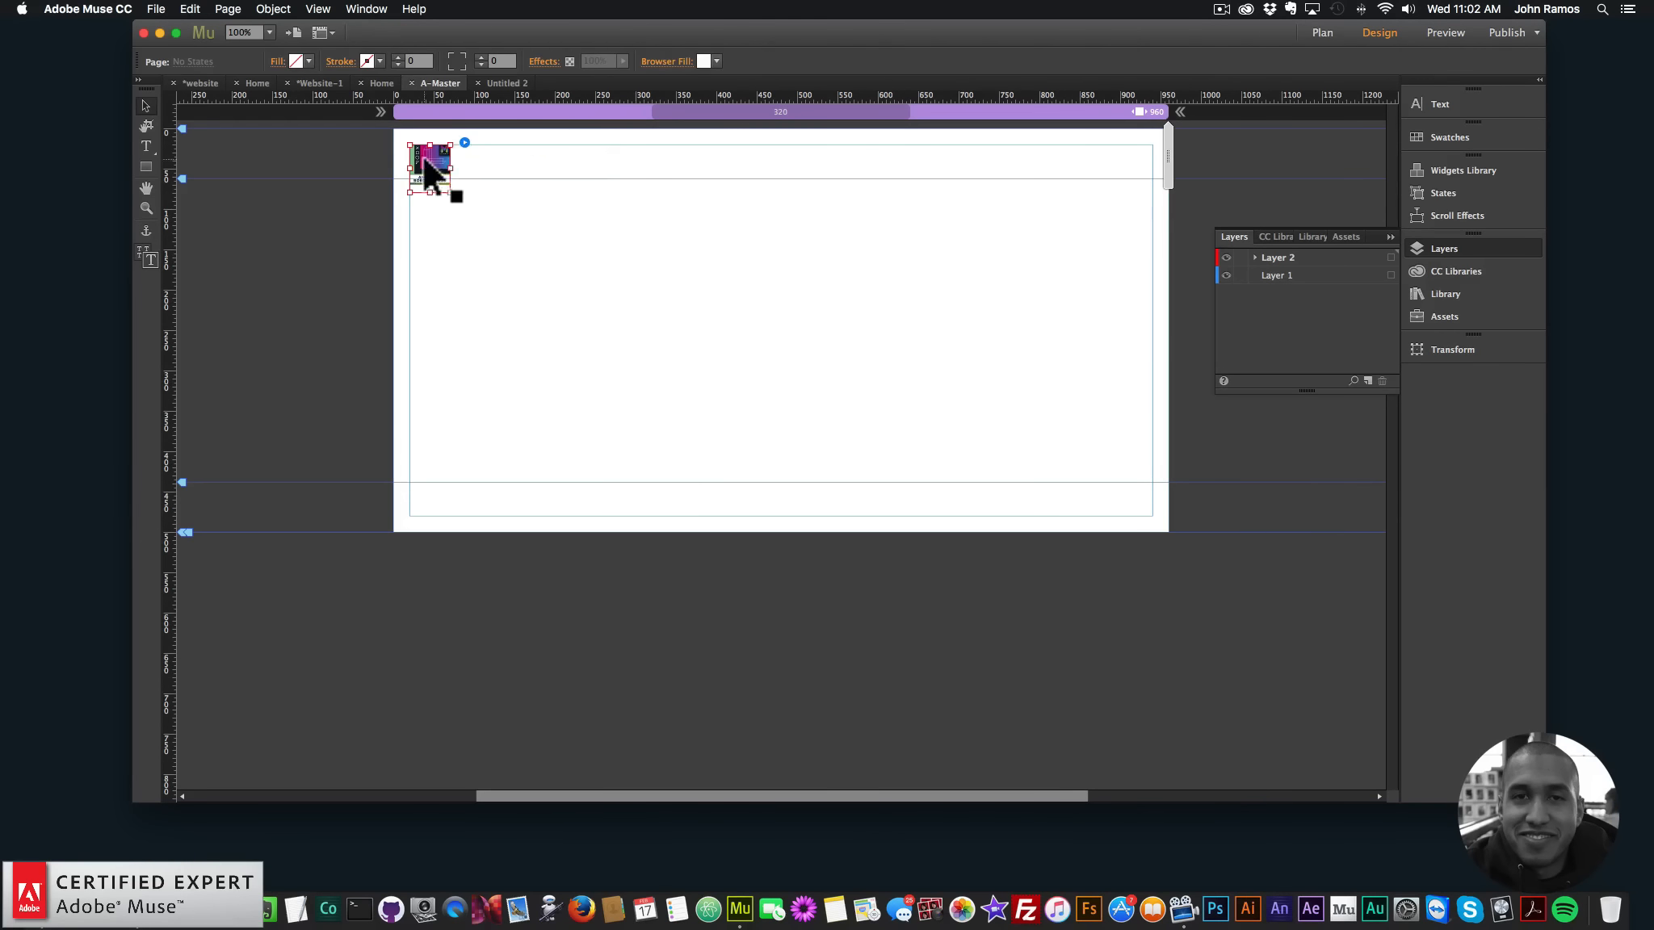
{"action": "left_click", "coordinate": [464, 142]}
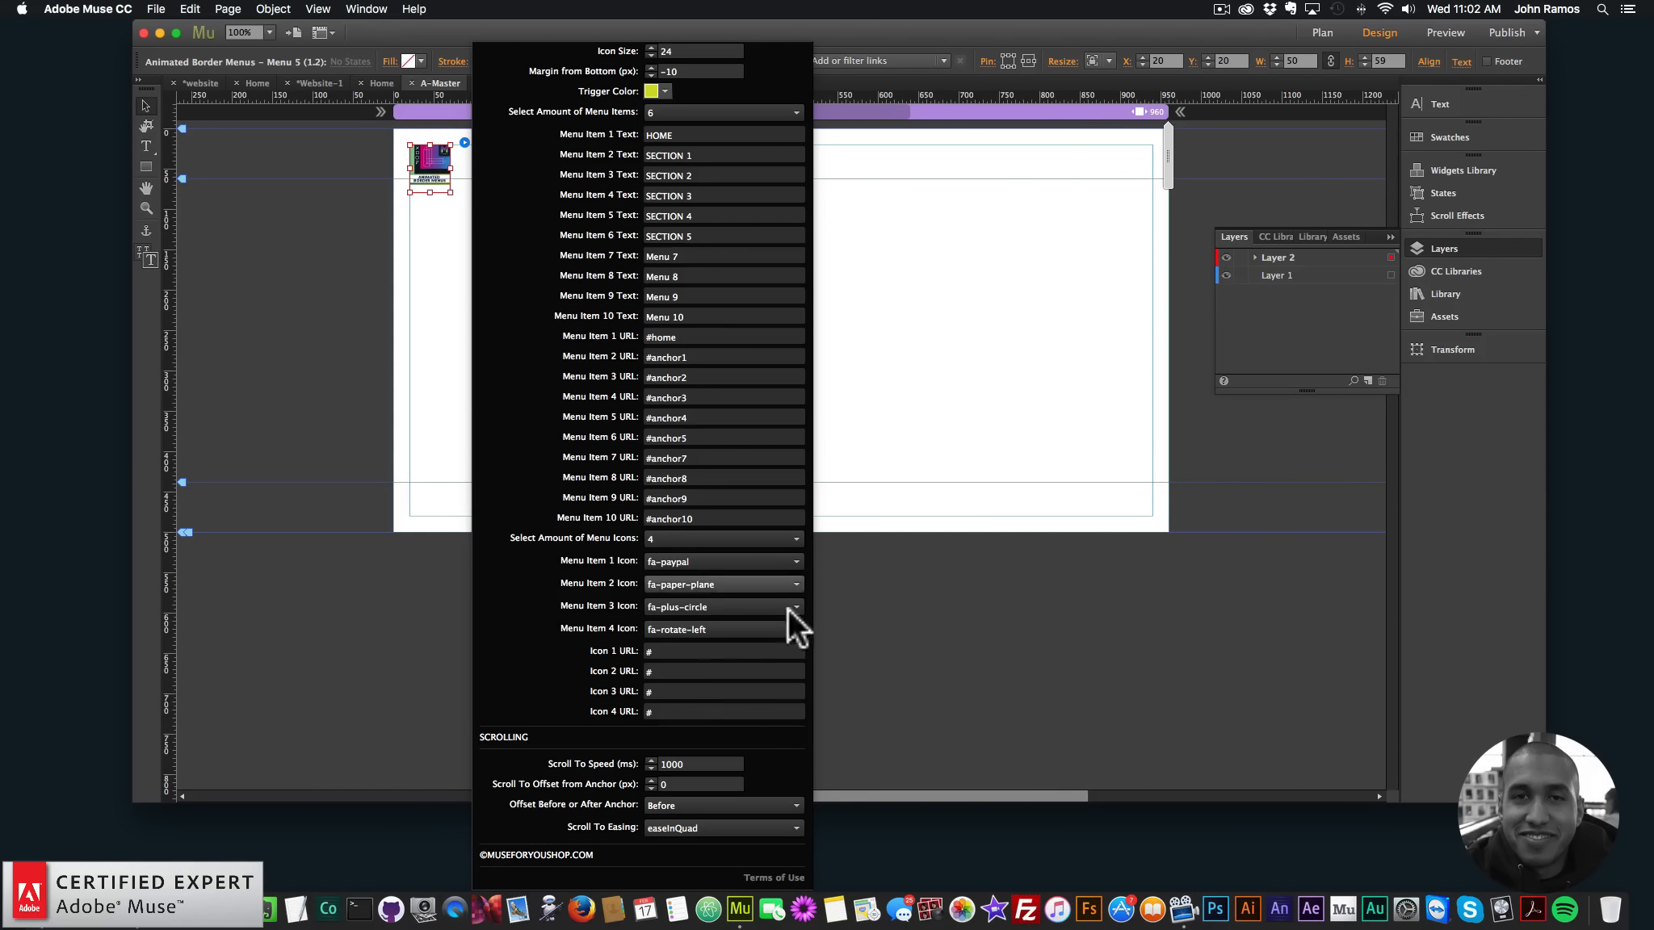
Set the widget's Menu Item 1 Icon to fa-facebook-f and close its options
{"action": "left_click", "coordinate": [728, 560]}
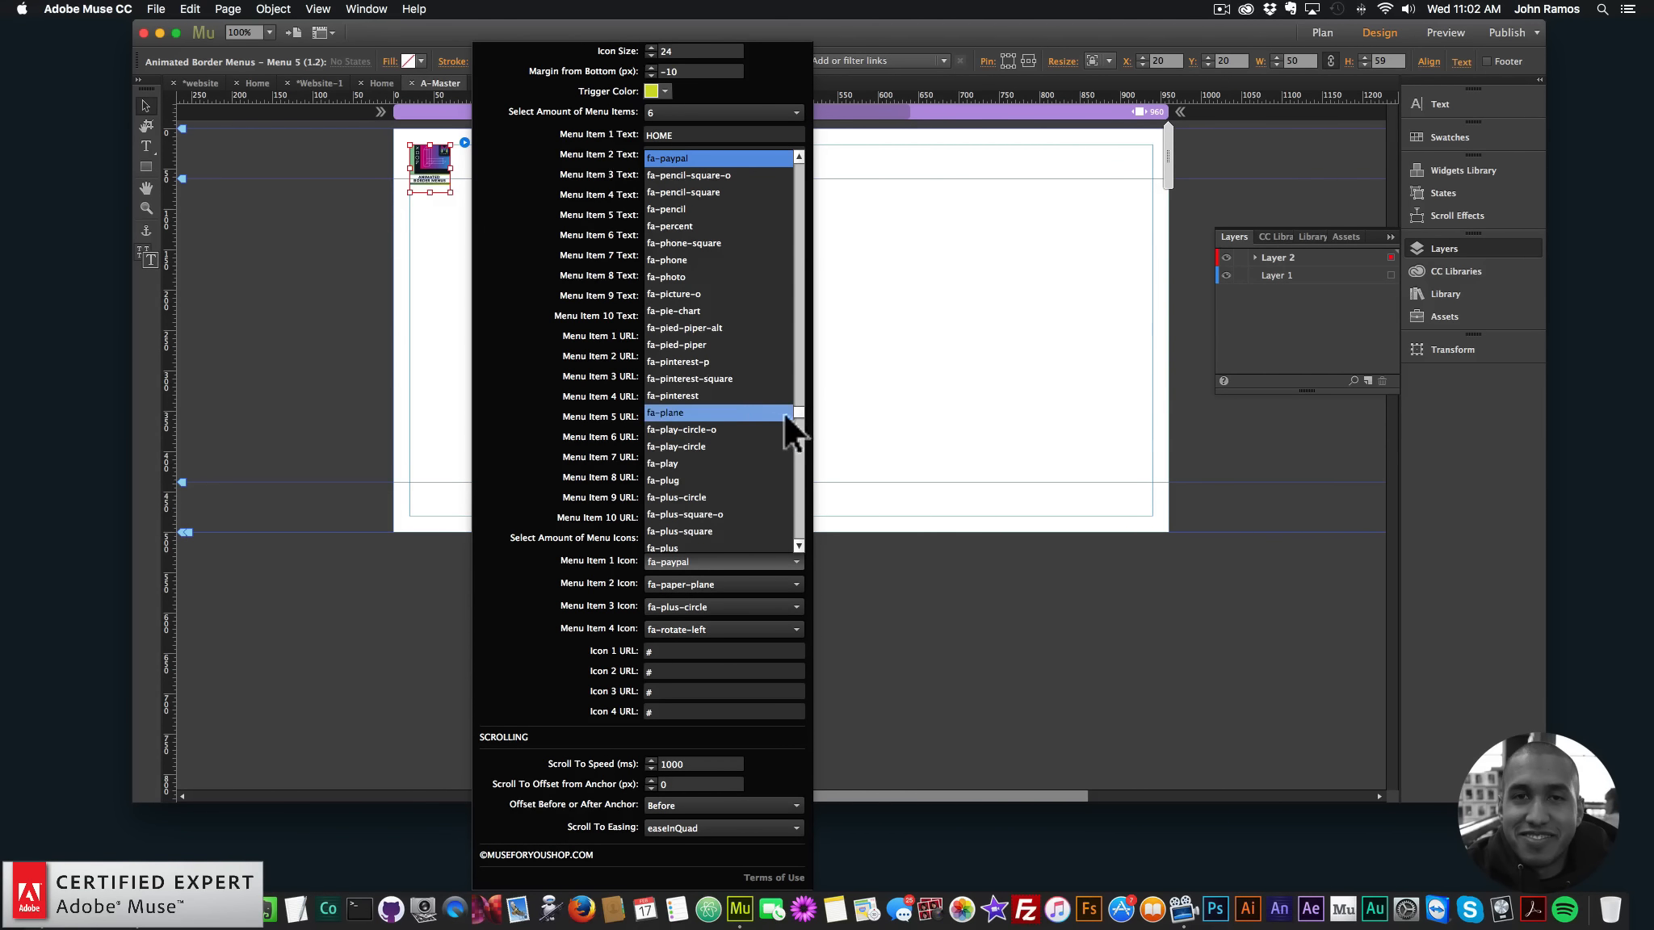
{"action": "left_click_drag", "start_coordinate": [798, 409], "coordinate": [797, 543]}
{"action": "scroll", "coordinate": [722, 340], "scroll_direction": "up", "scroll_amount": 15}
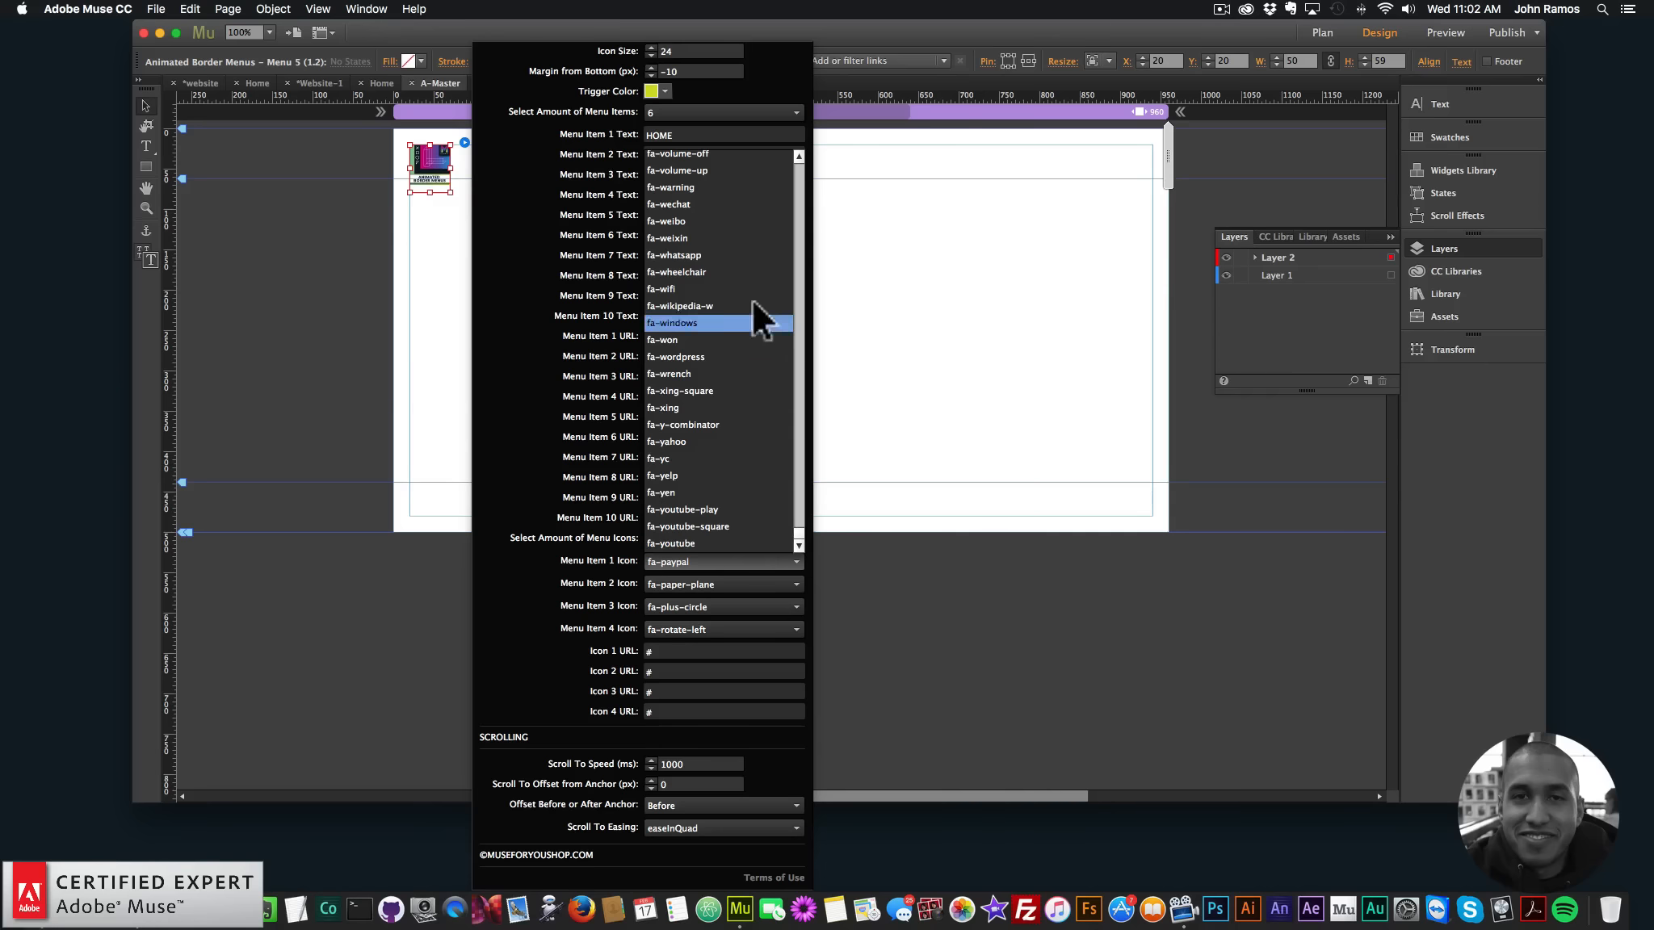
{"action": "scroll", "coordinate": [714, 338], "scroll_direction": "up", "scroll_amount": 15}
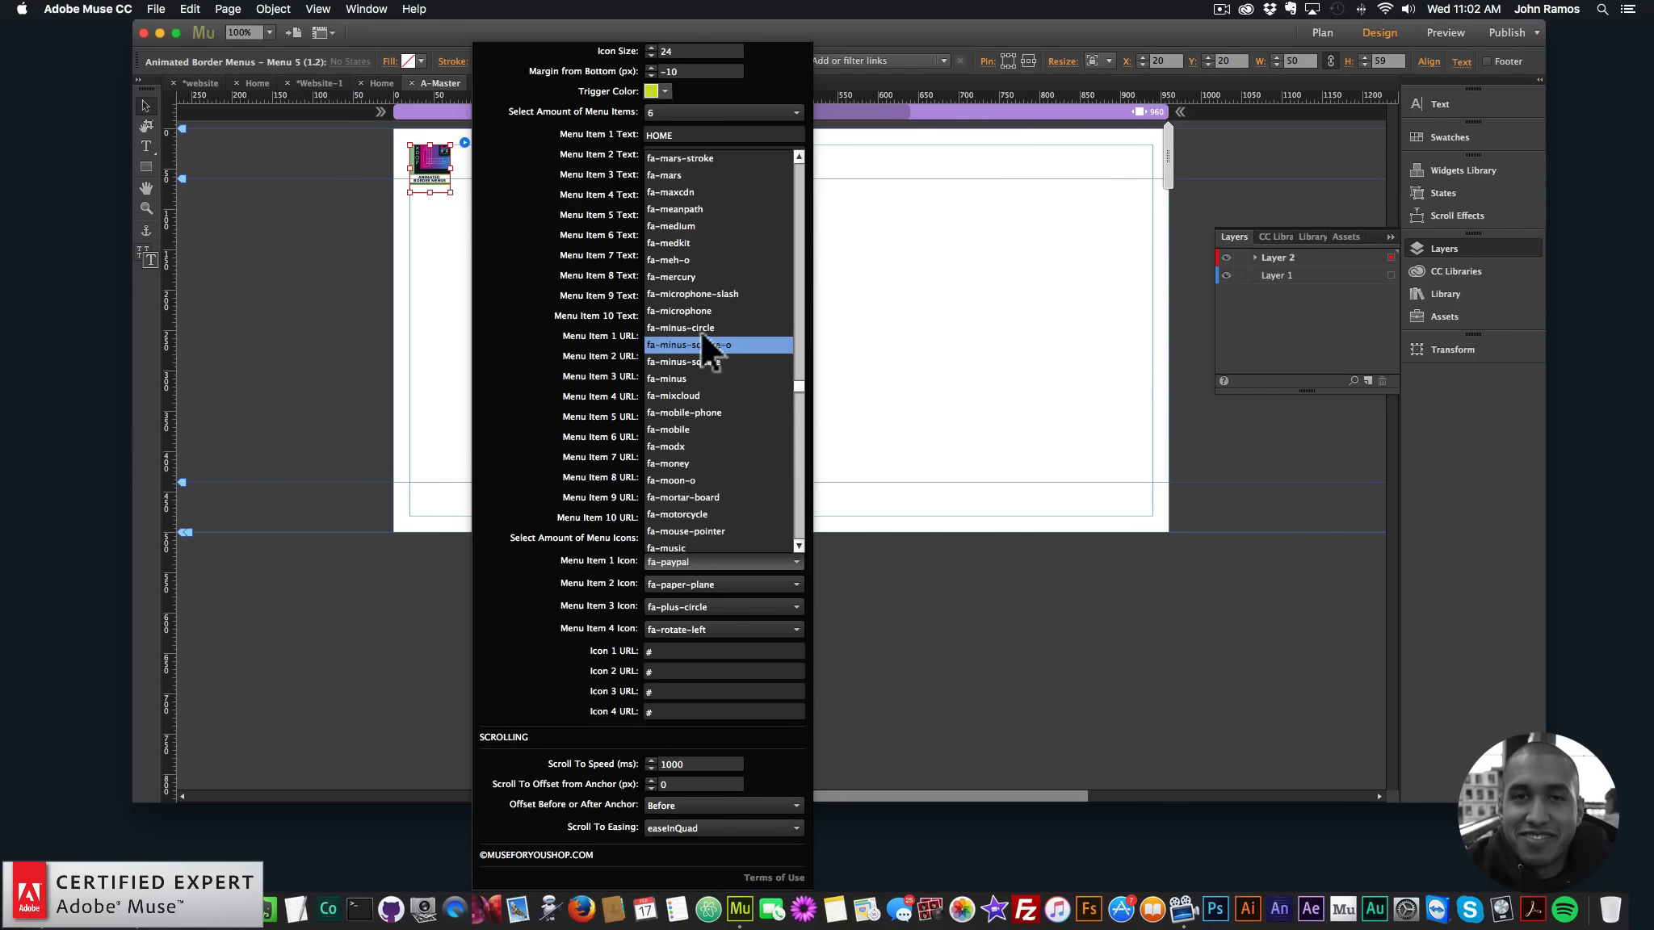
{"action": "scroll", "coordinate": [689, 295], "scroll_direction": "up", "scroll_amount": 10}
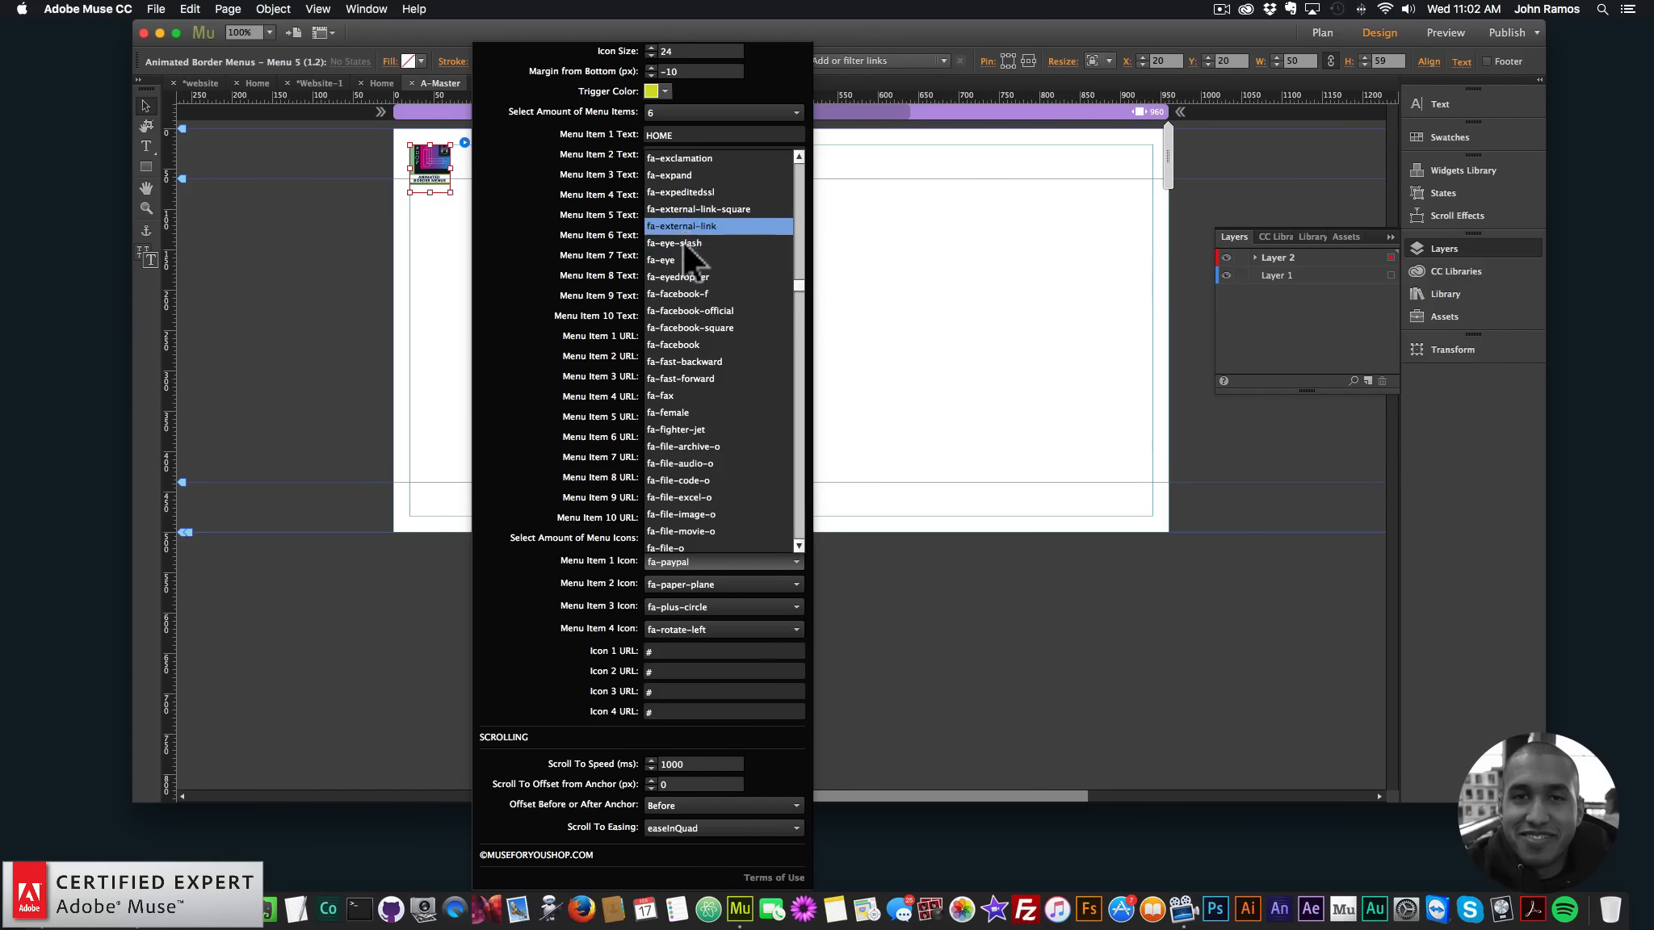
{"action": "left_click", "coordinate": [684, 293]}
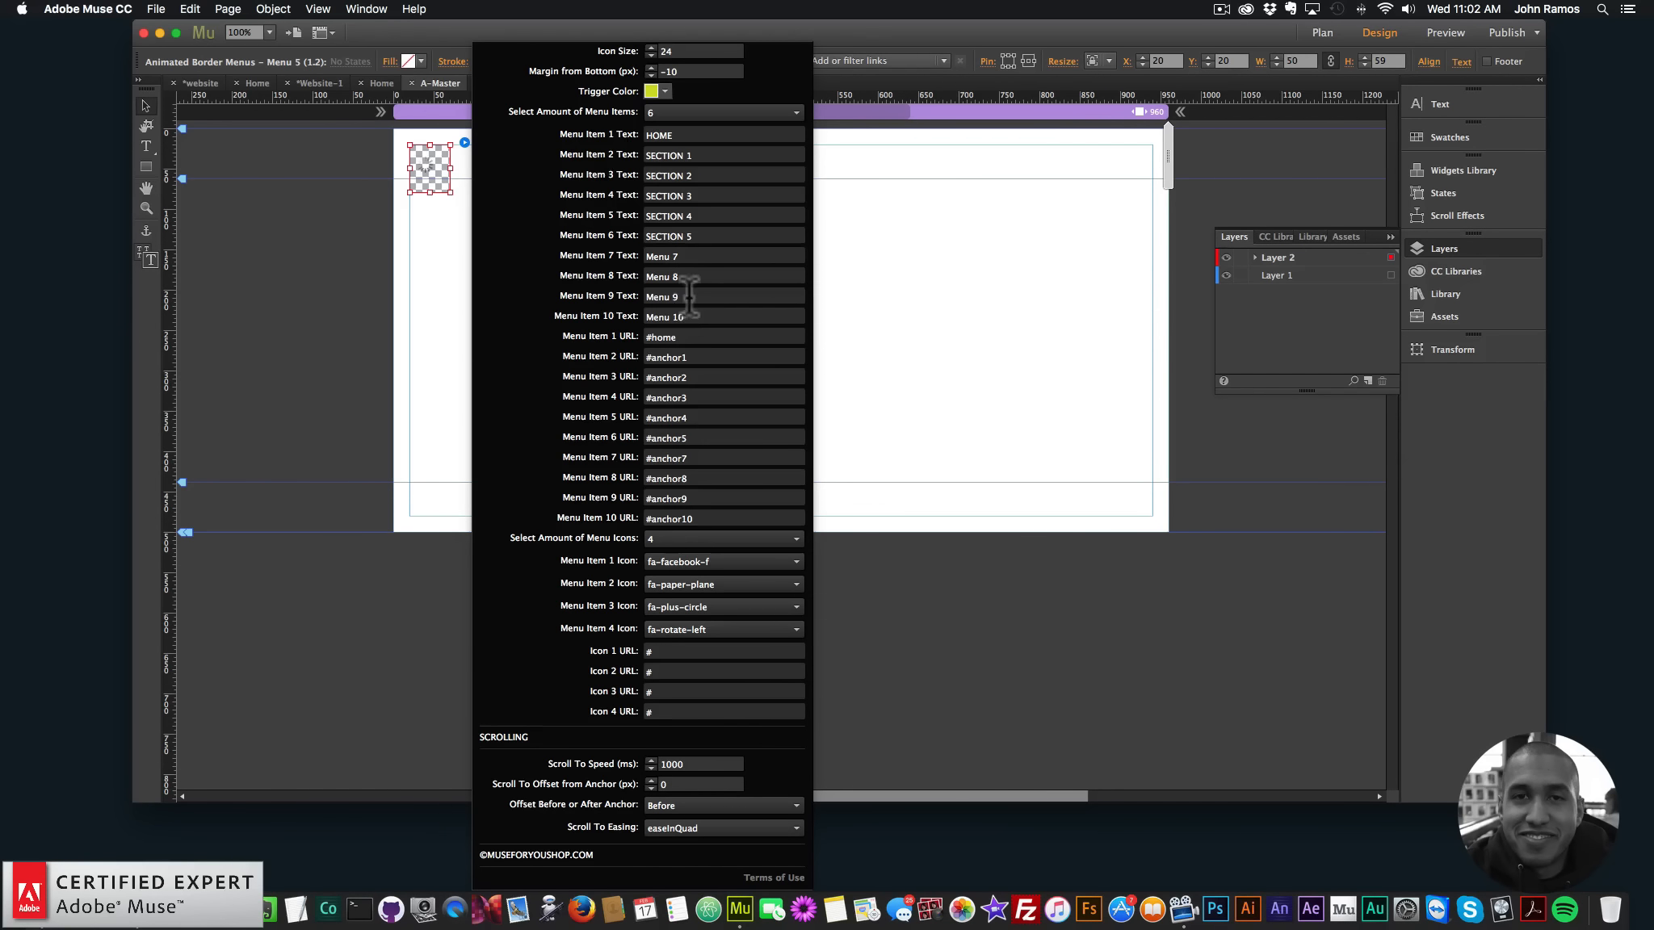
{"action": "left_click", "coordinate": [886, 294]}
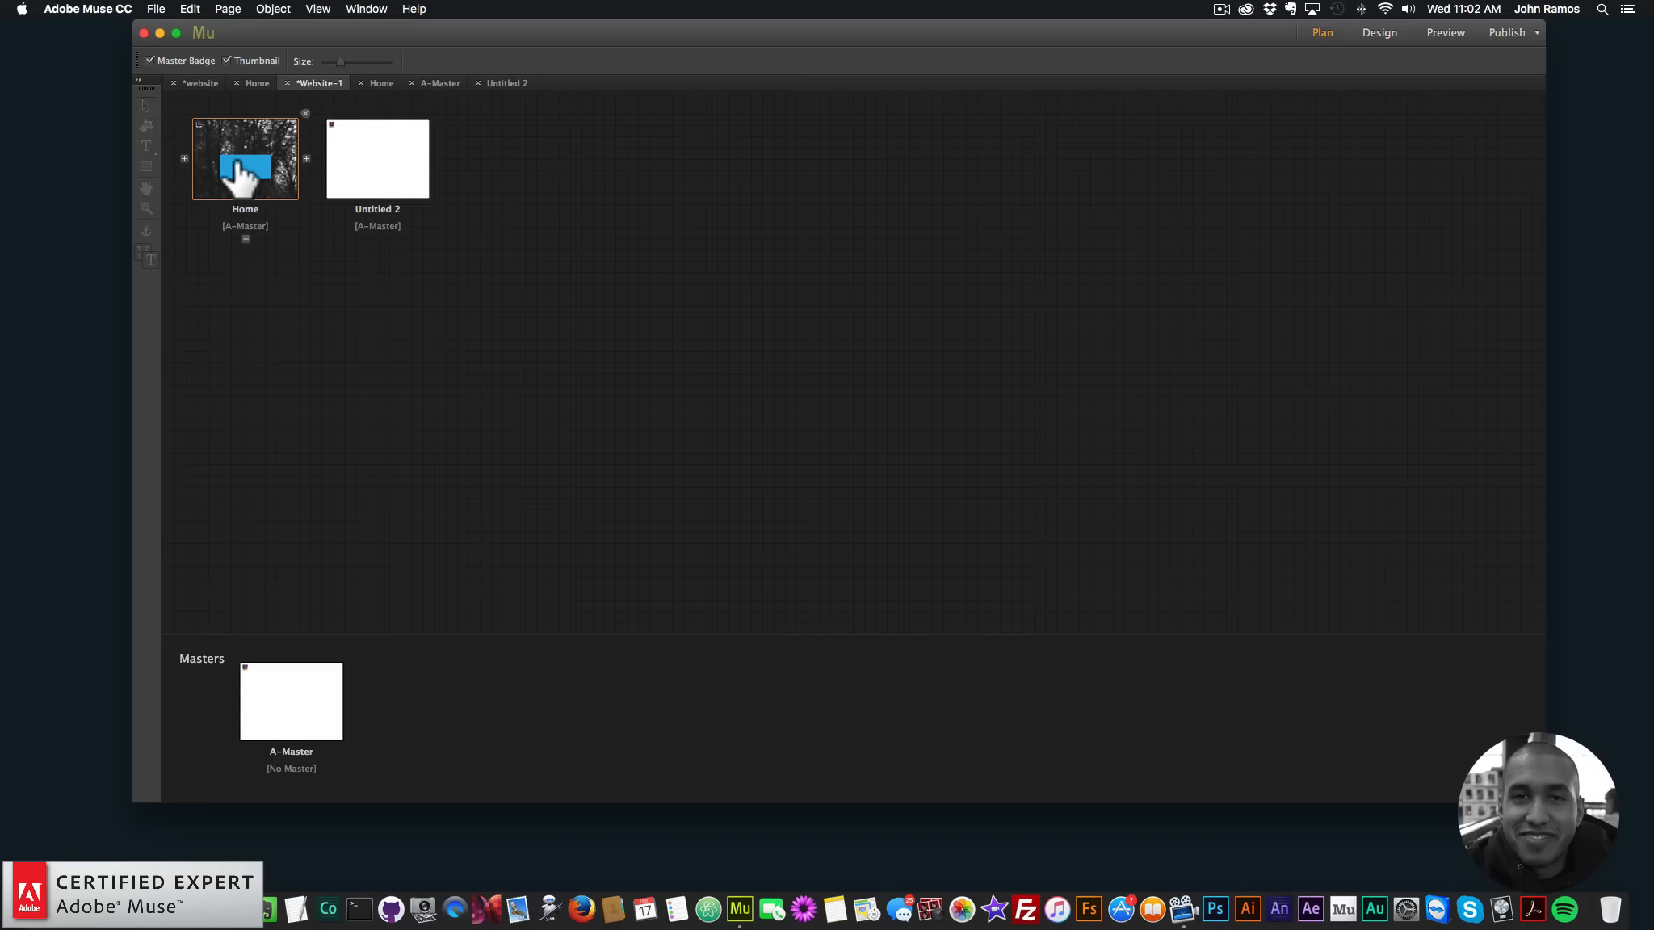
Preview the Home page in the browser and expand the border menu to check its icons
{"action": "double_click", "coordinate": [240, 166]}
{"action": "left_click", "coordinate": [156, 9]}
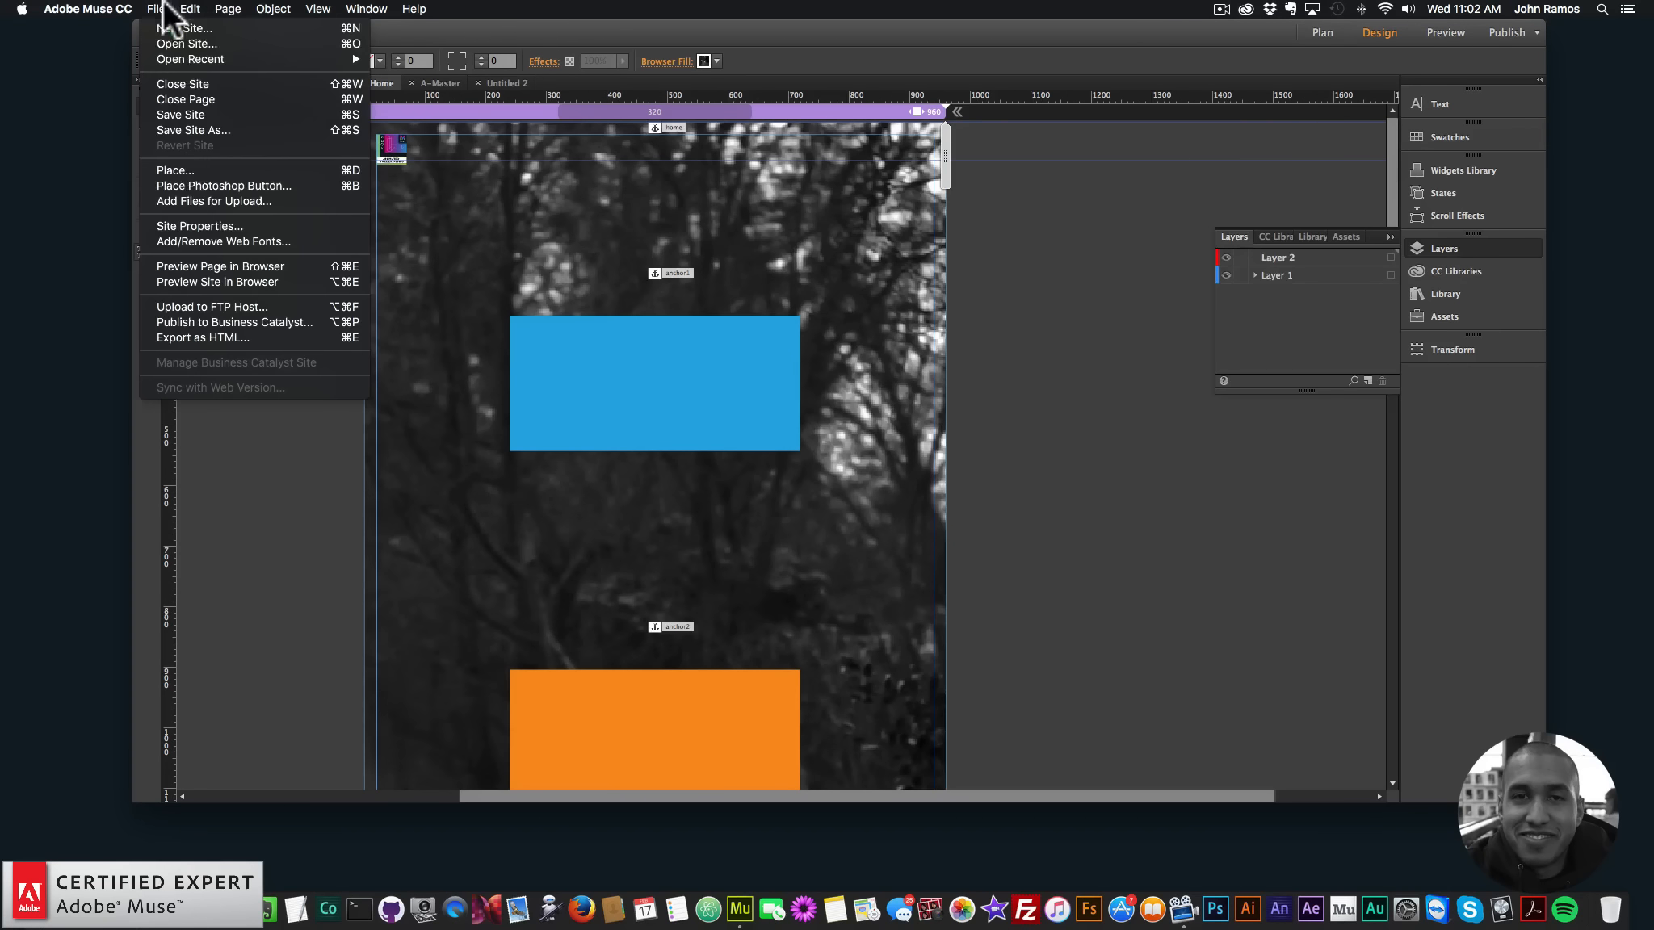
{"action": "left_click", "coordinate": [208, 264]}
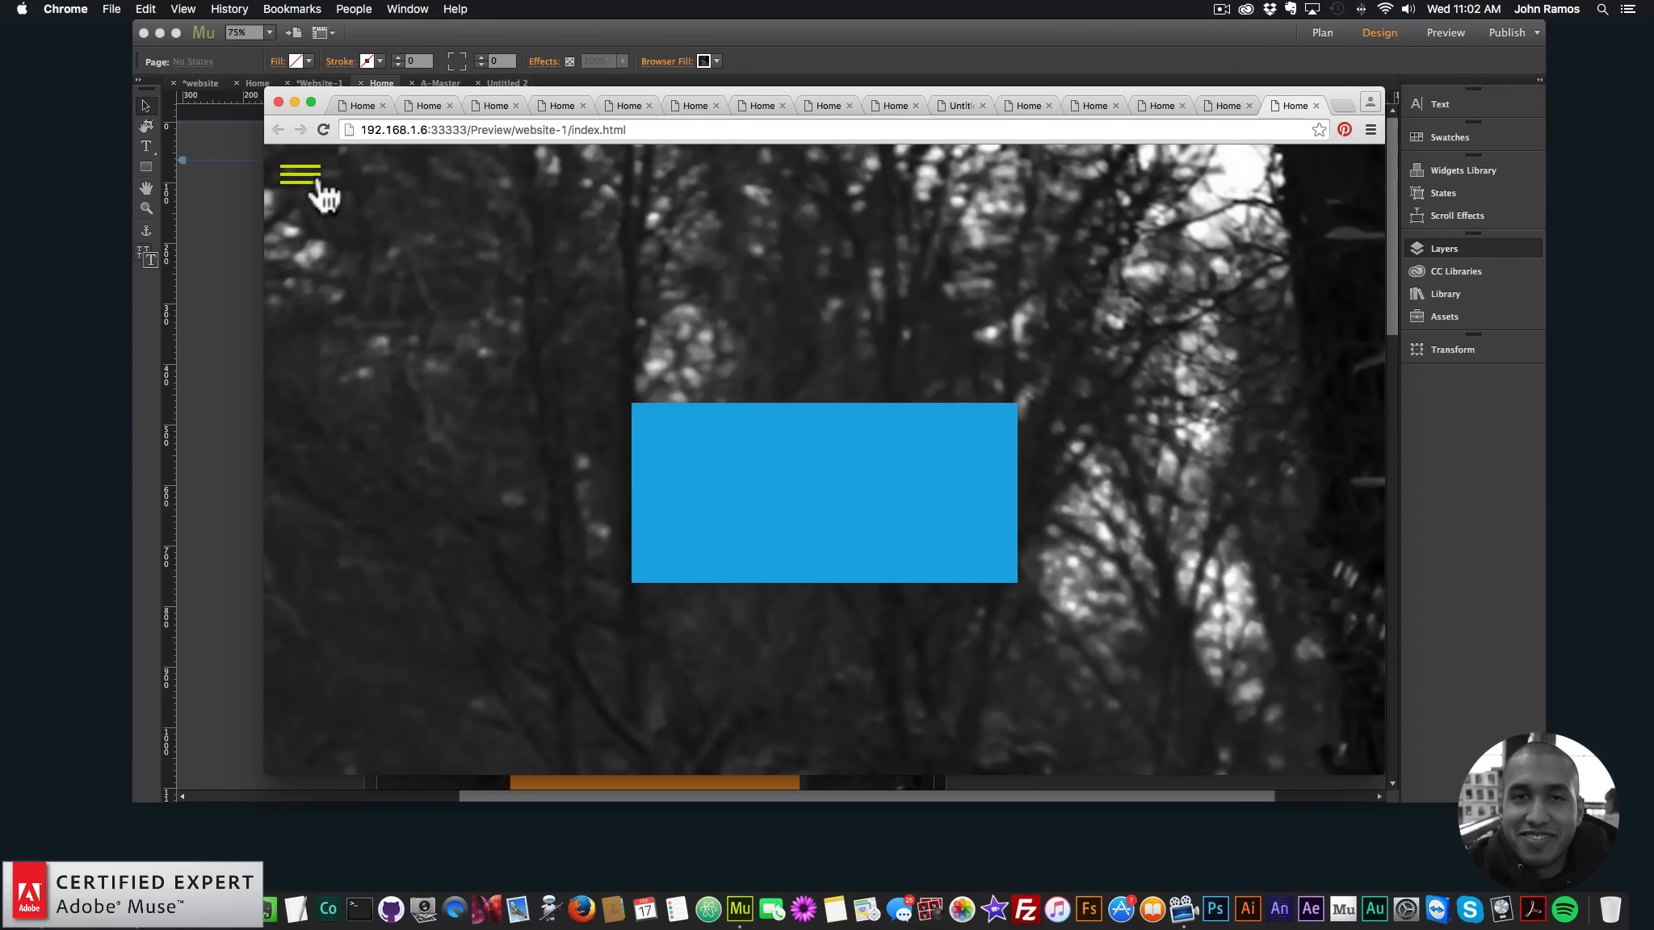
{"action": "left_click", "coordinate": [320, 183]}
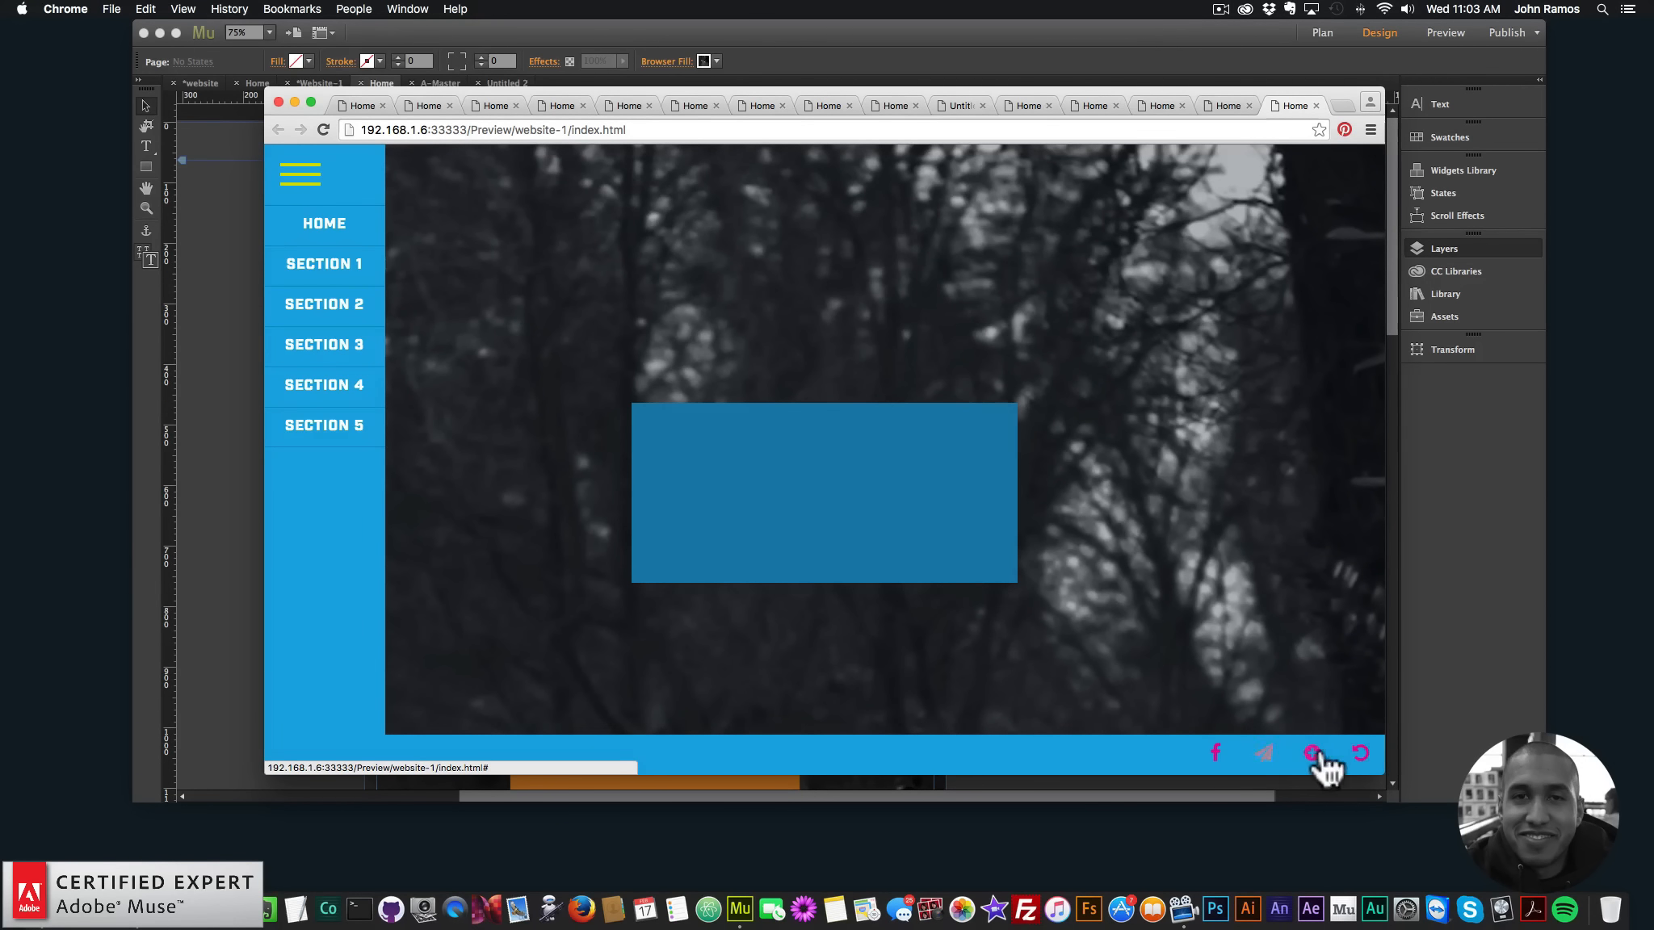
Return to Adobe Muse and set the A-Master border menu widget's amount of menu icons to 2
{"action": "left_click", "coordinate": [1439, 695]}
{"action": "left_click", "coordinate": [1301, 33]}
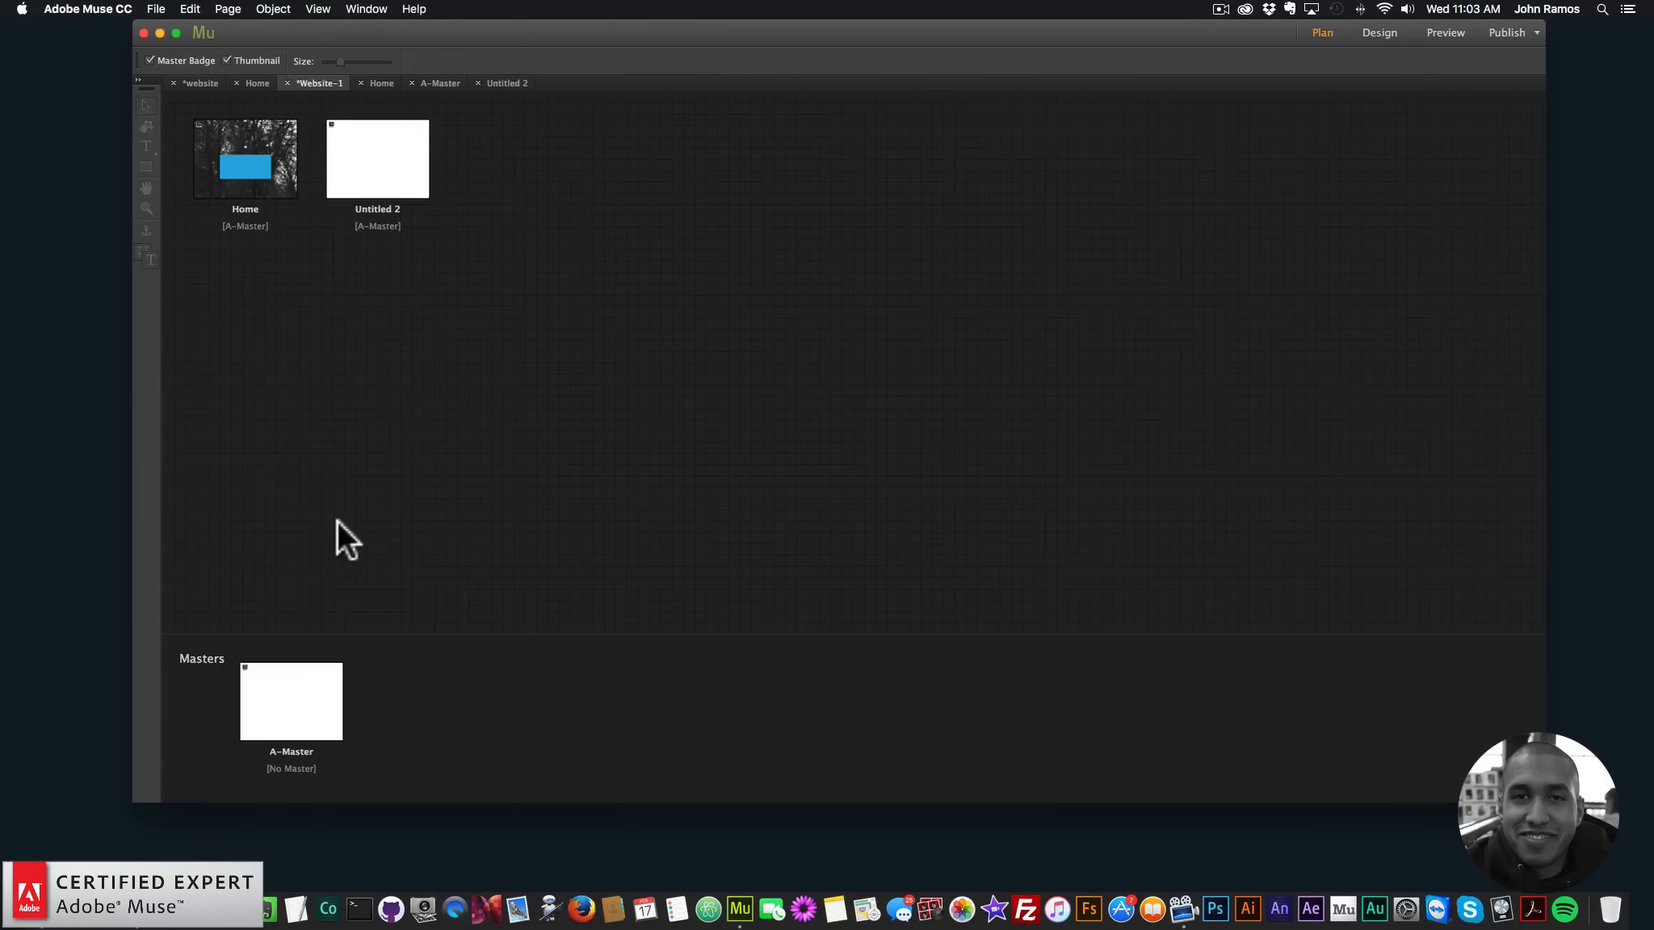
{"action": "double_click", "coordinate": [312, 700]}
{"action": "left_click", "coordinate": [420, 174]}
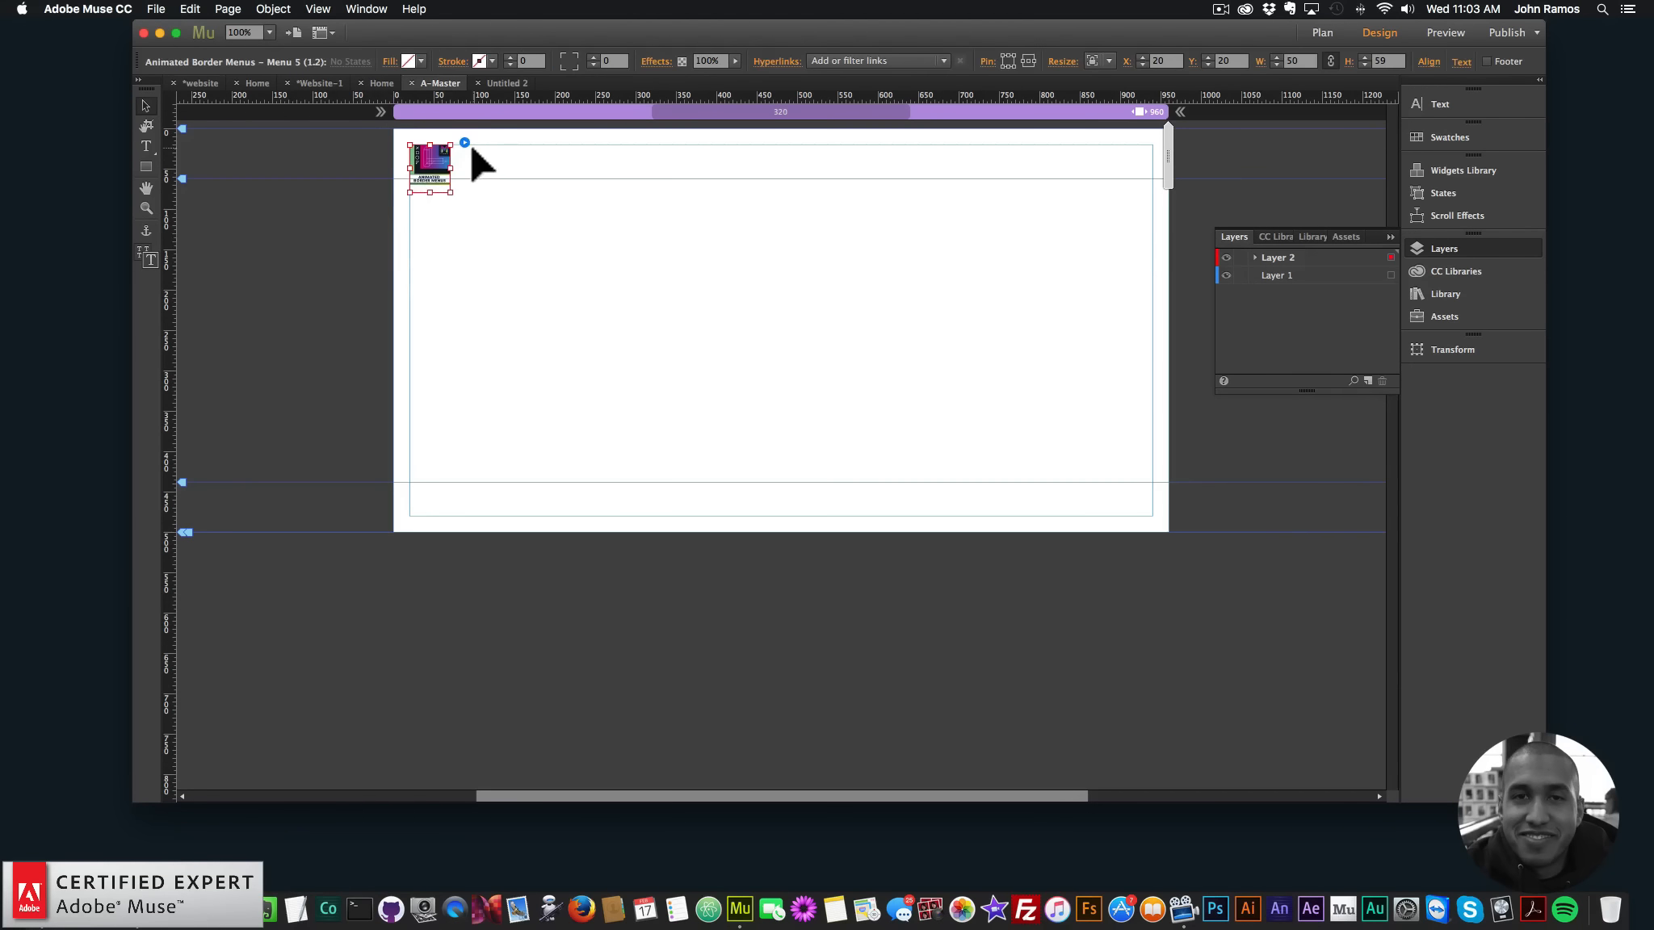
{"action": "left_click", "coordinate": [465, 142]}
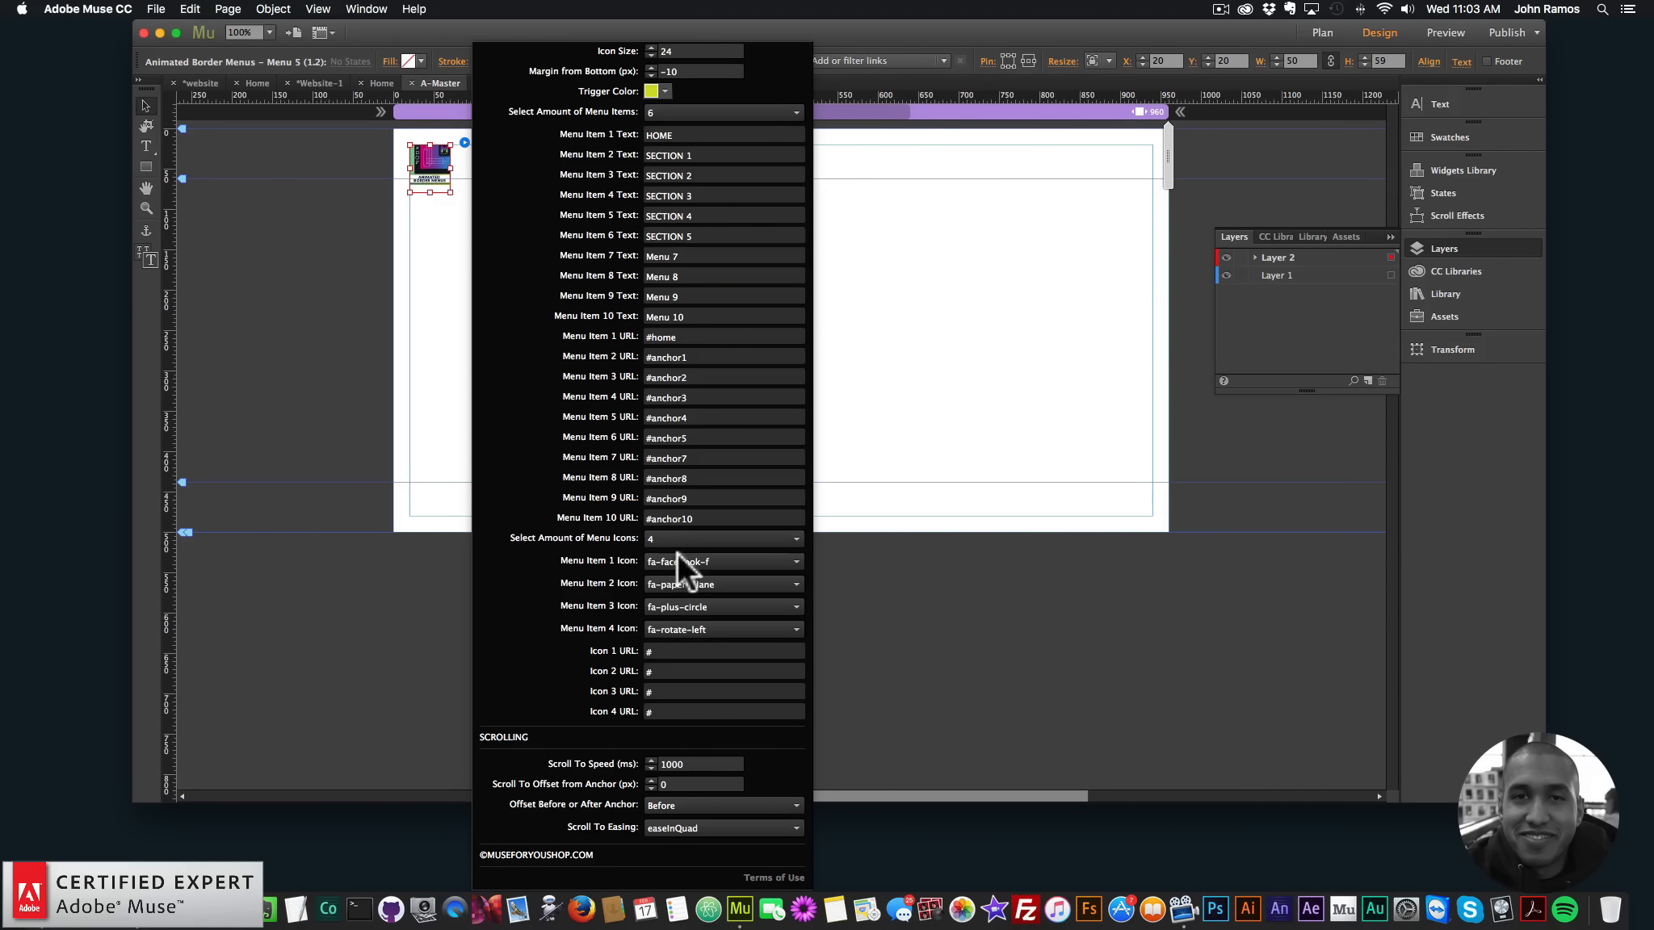
{"action": "left_click", "coordinate": [685, 542]}
{"action": "left_click", "coordinate": [667, 570]}
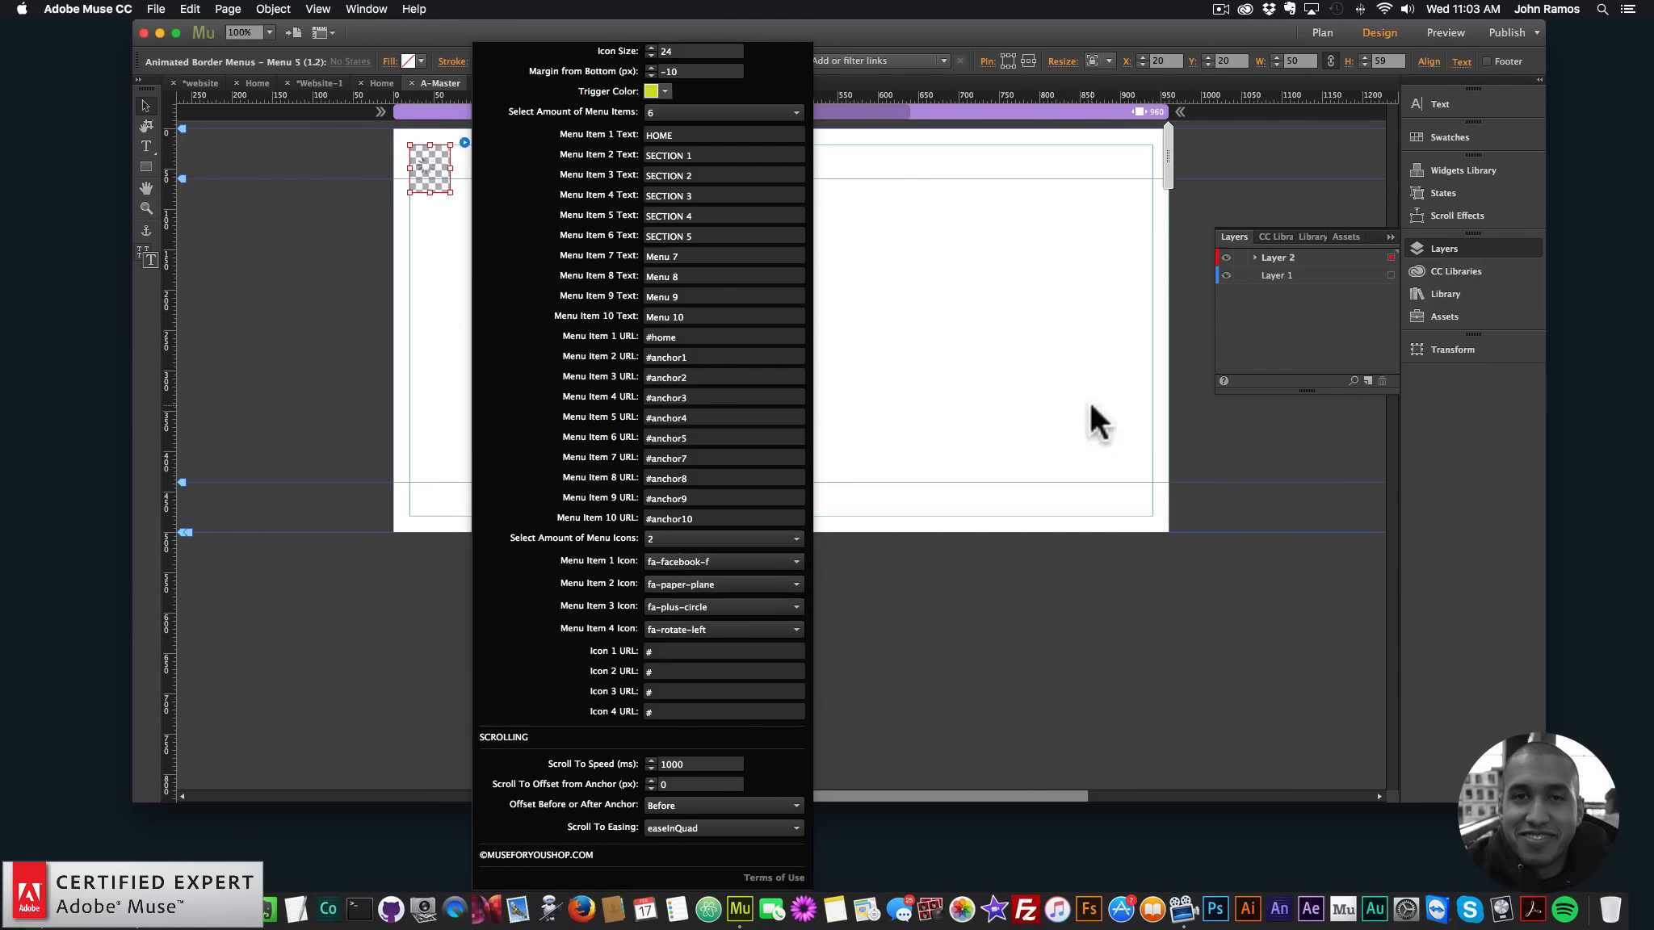
{"action": "left_click", "coordinate": [988, 340]}
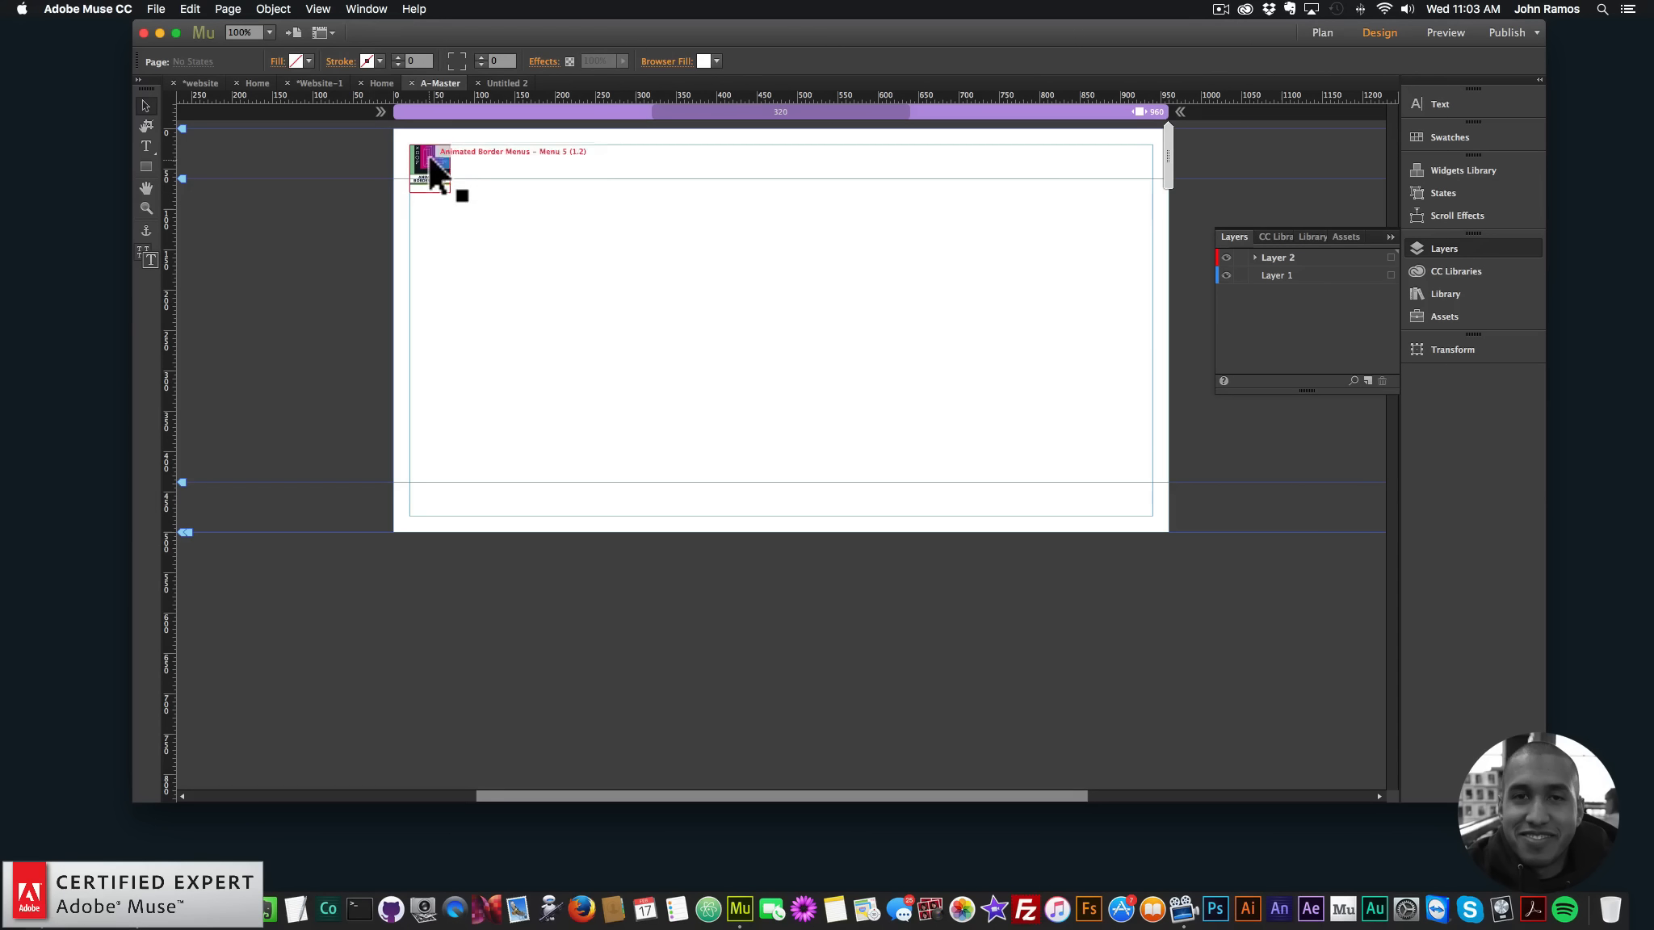
{"action": "left_click", "coordinate": [445, 171]}
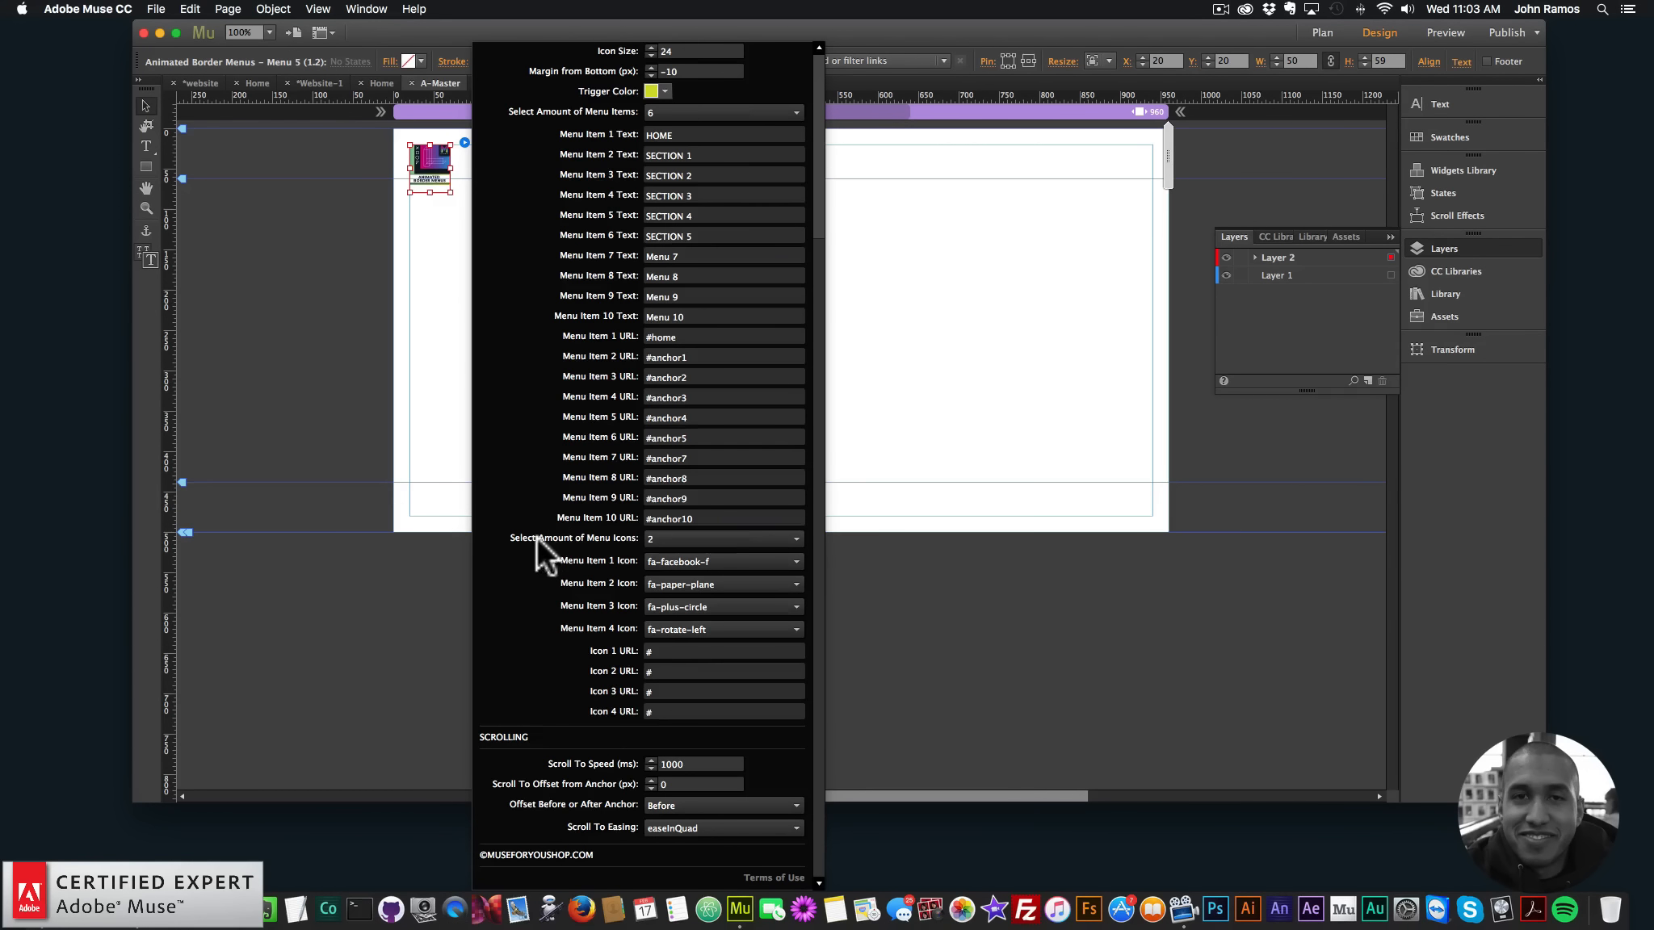
{"action": "left_click", "coordinate": [1111, 365]}
Preview the Home page in the browser again and expand the border menu to check the number of icons
{"action": "left_click", "coordinate": [1322, 32]}
{"action": "double_click", "coordinate": [256, 168]}
{"action": "left_click", "coordinate": [156, 9]}
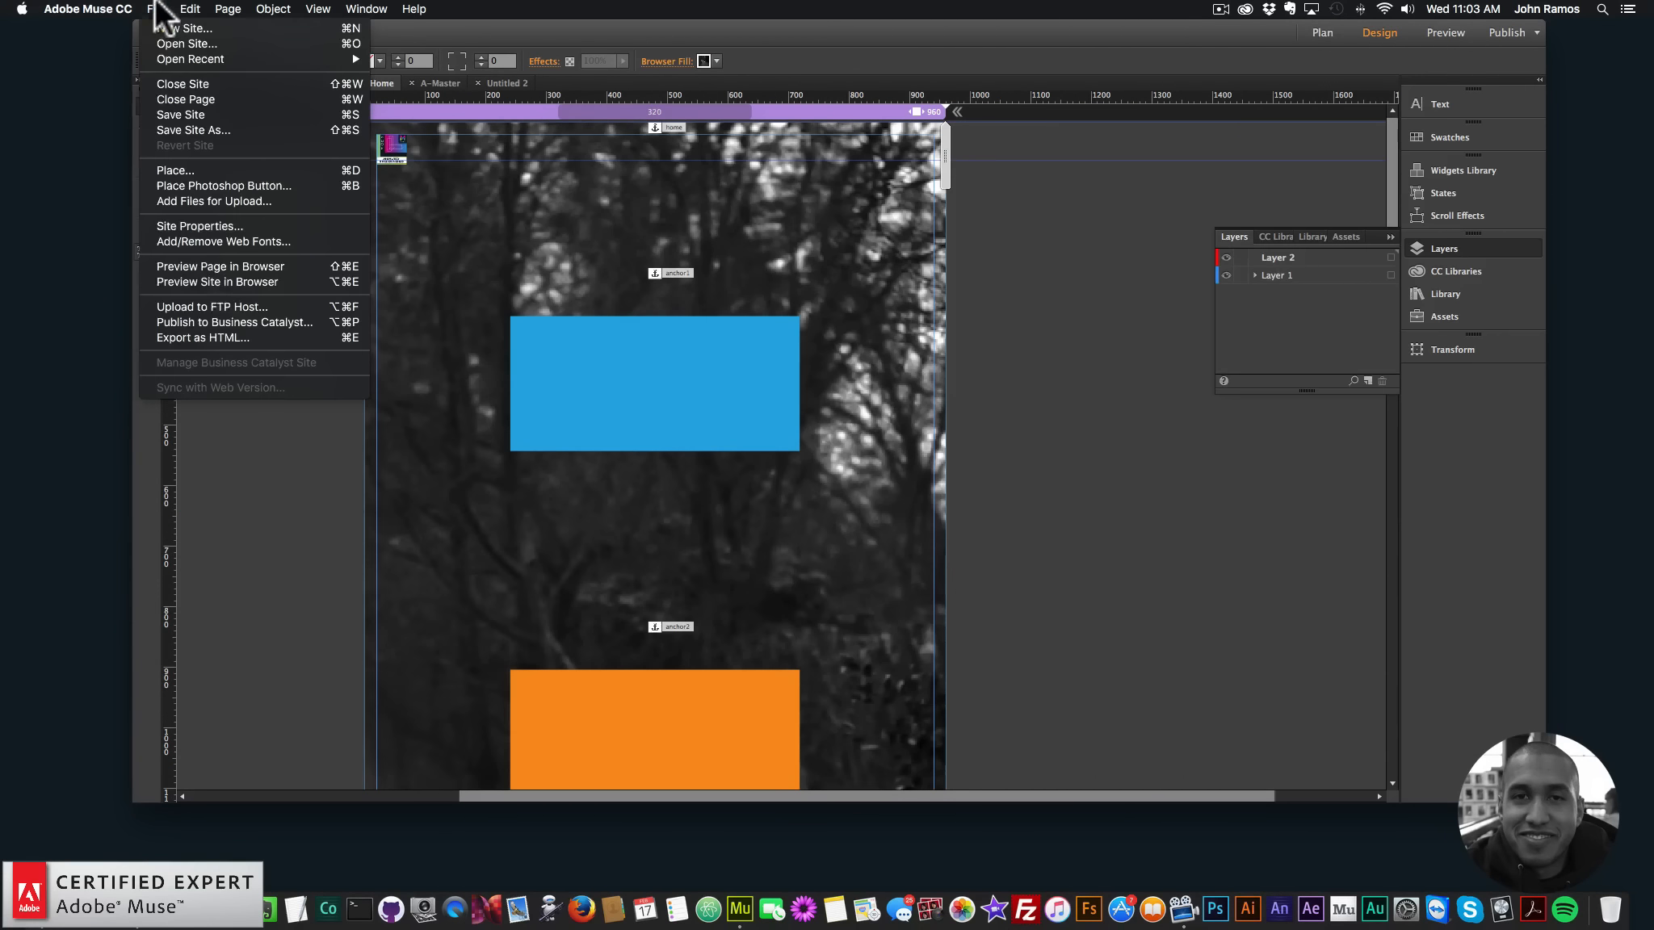
{"action": "left_click", "coordinate": [209, 265]}
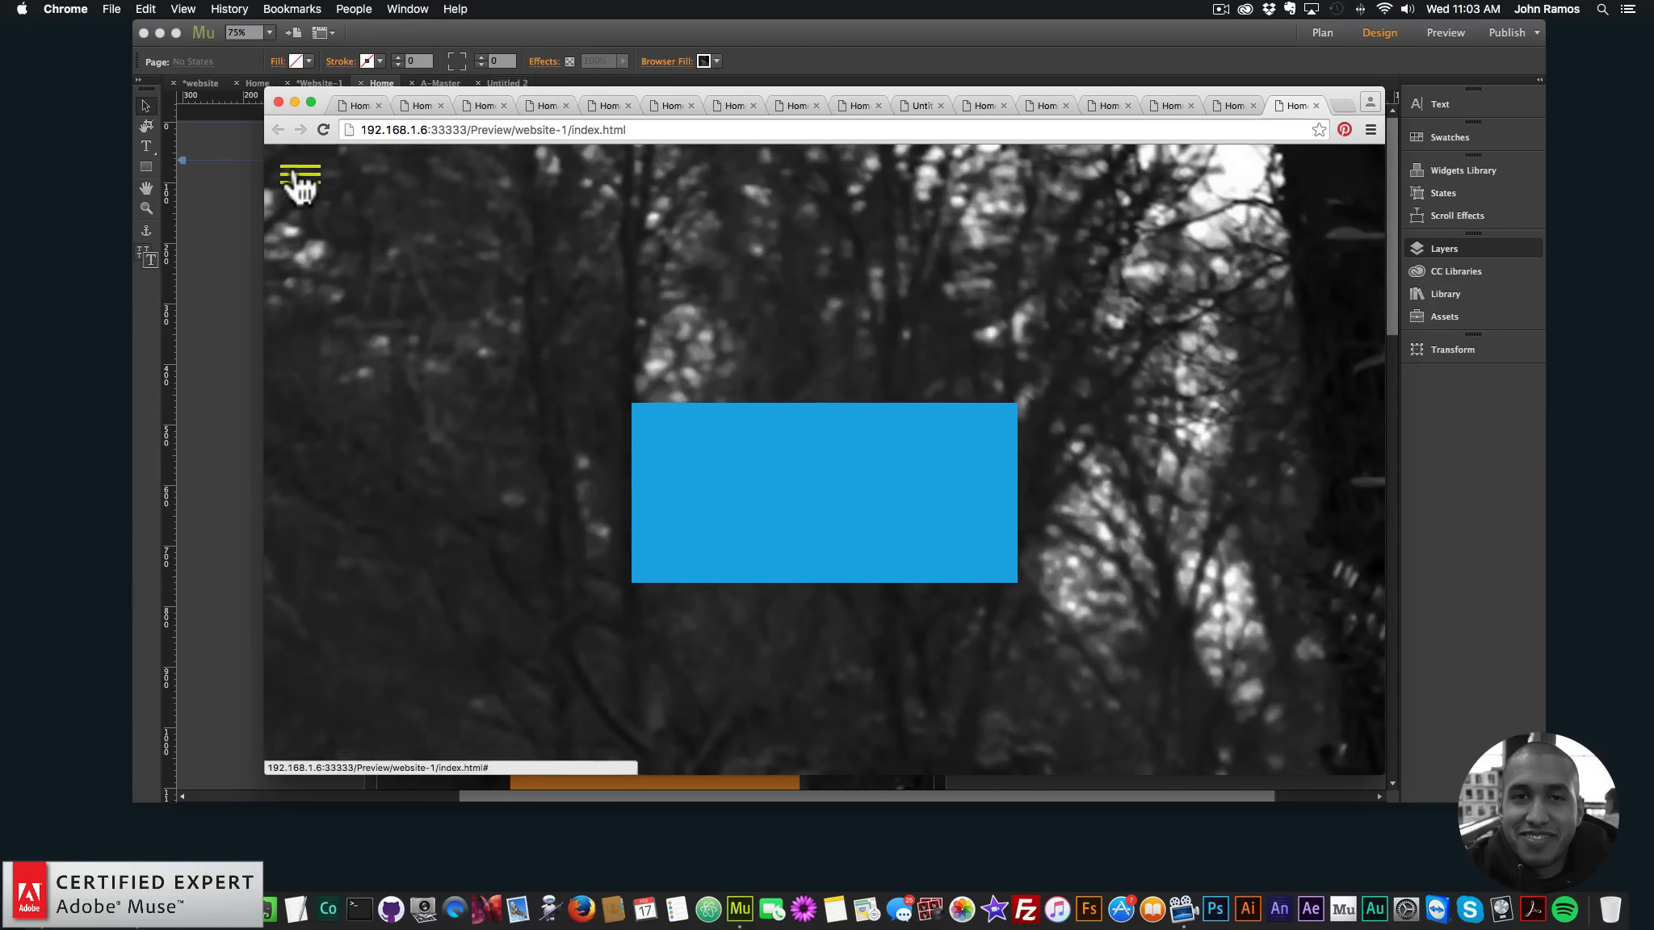
{"action": "left_click", "coordinate": [297, 176]}
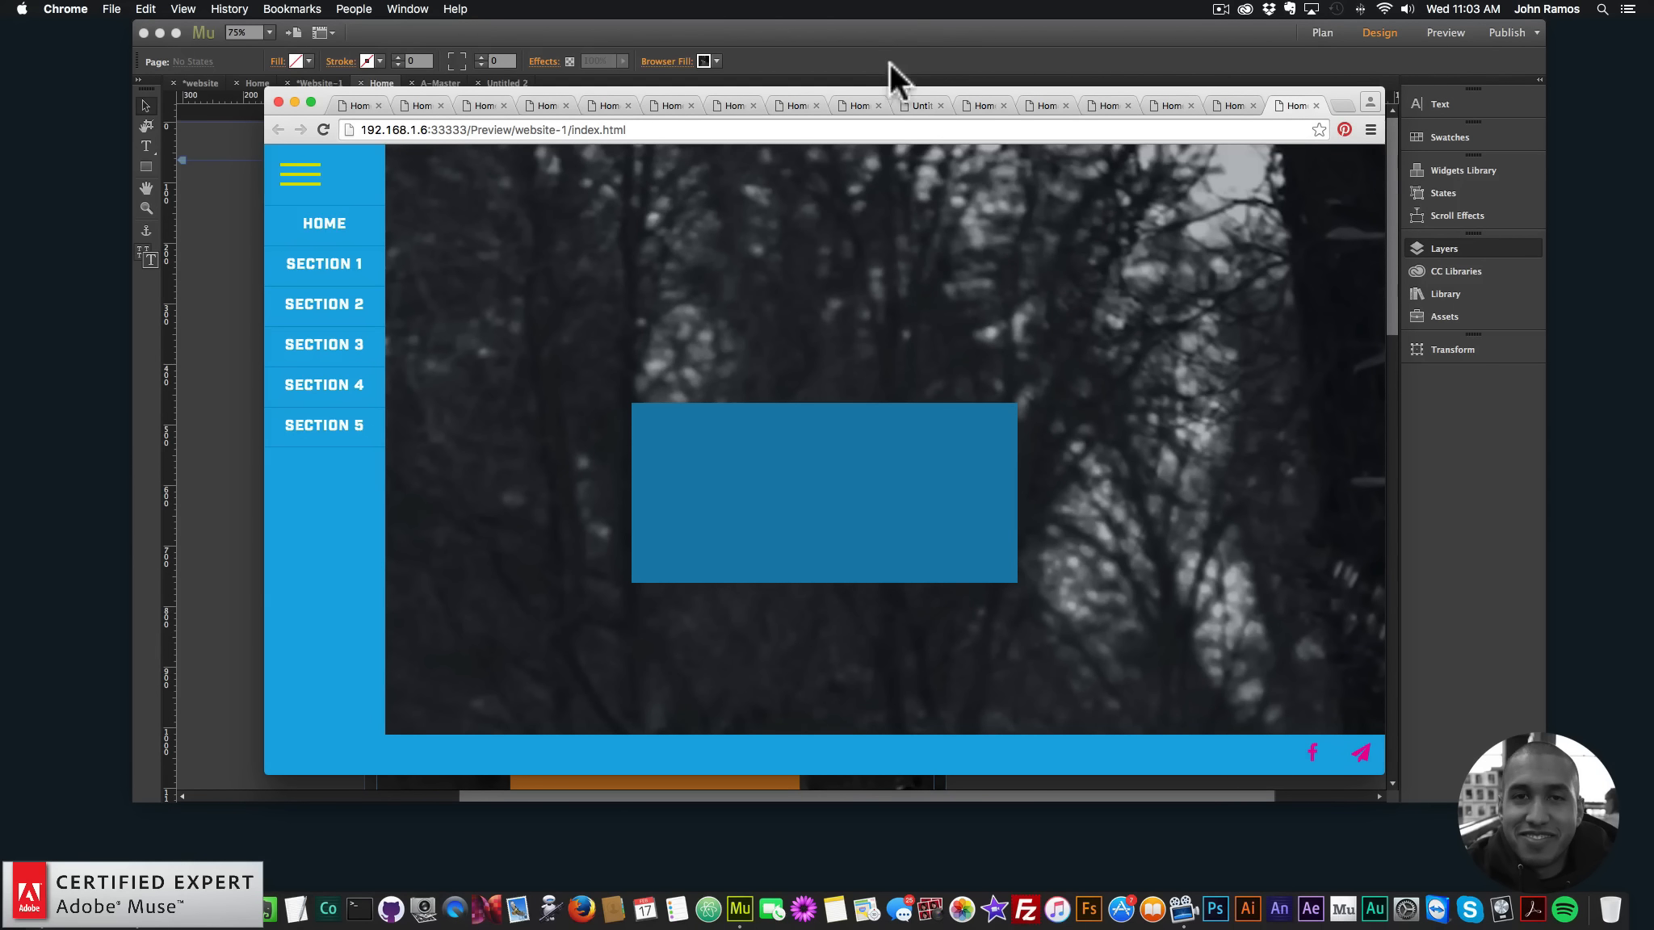
Search for "font awesome" in a new browser tab and open the Font Awesome website
{"action": "left_click_drag", "start_coordinate": [886, 86], "coordinate": [870, 80]}
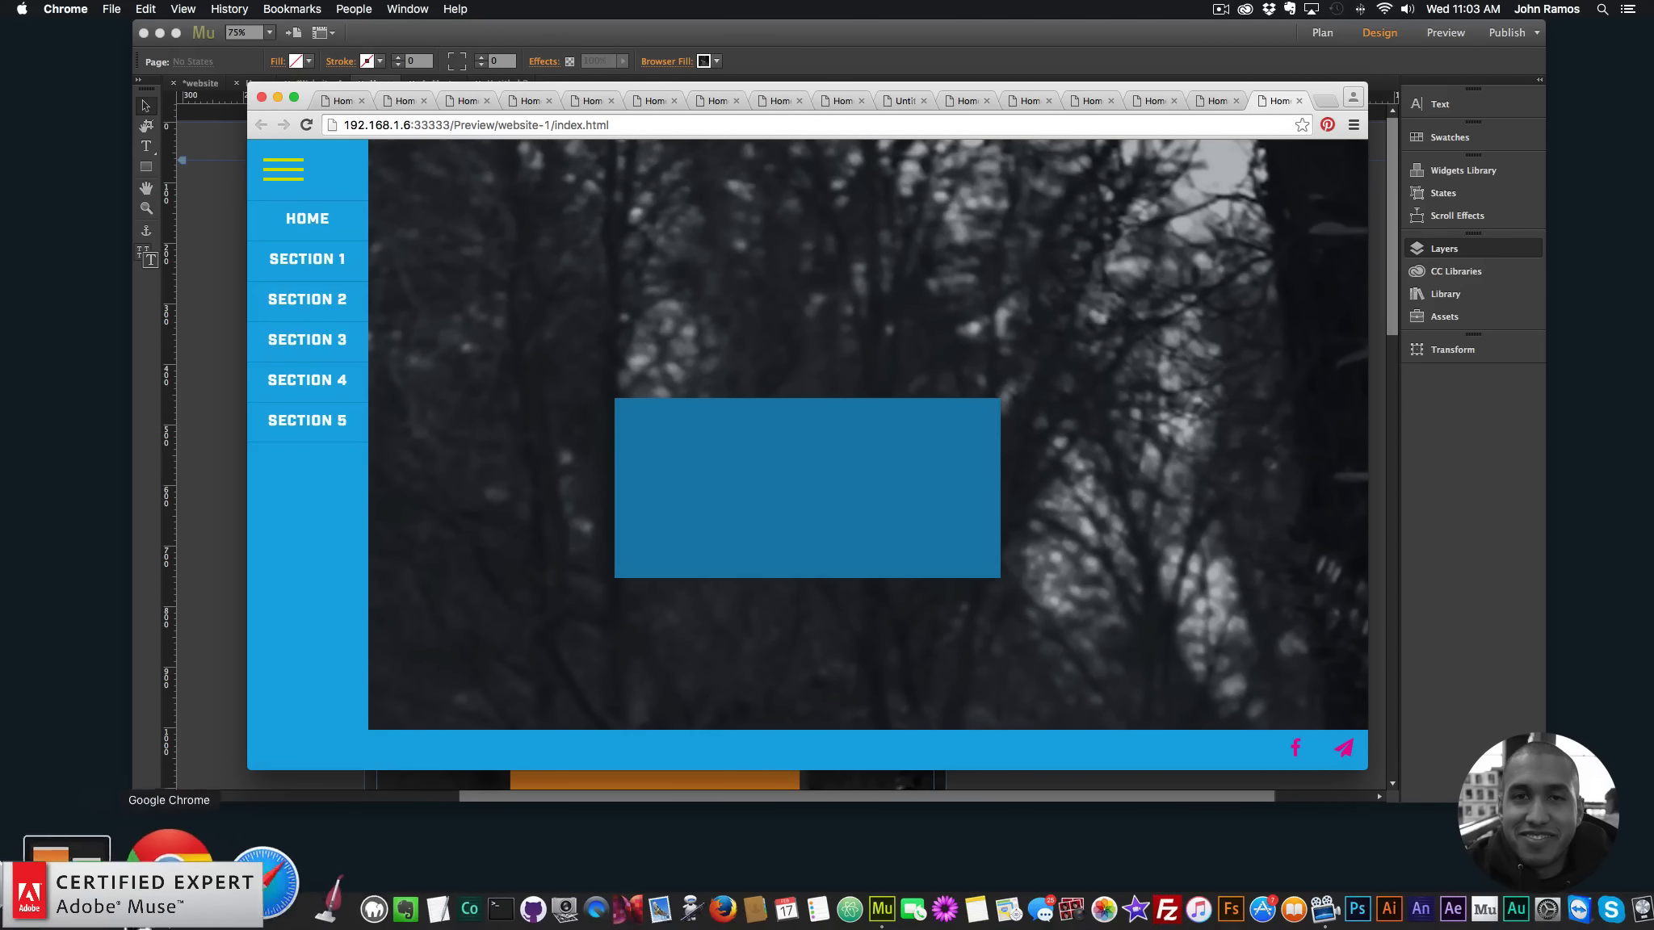
{"action": "left_click", "coordinate": [1330, 97]}
{"action": "type", "text": "font aww"}
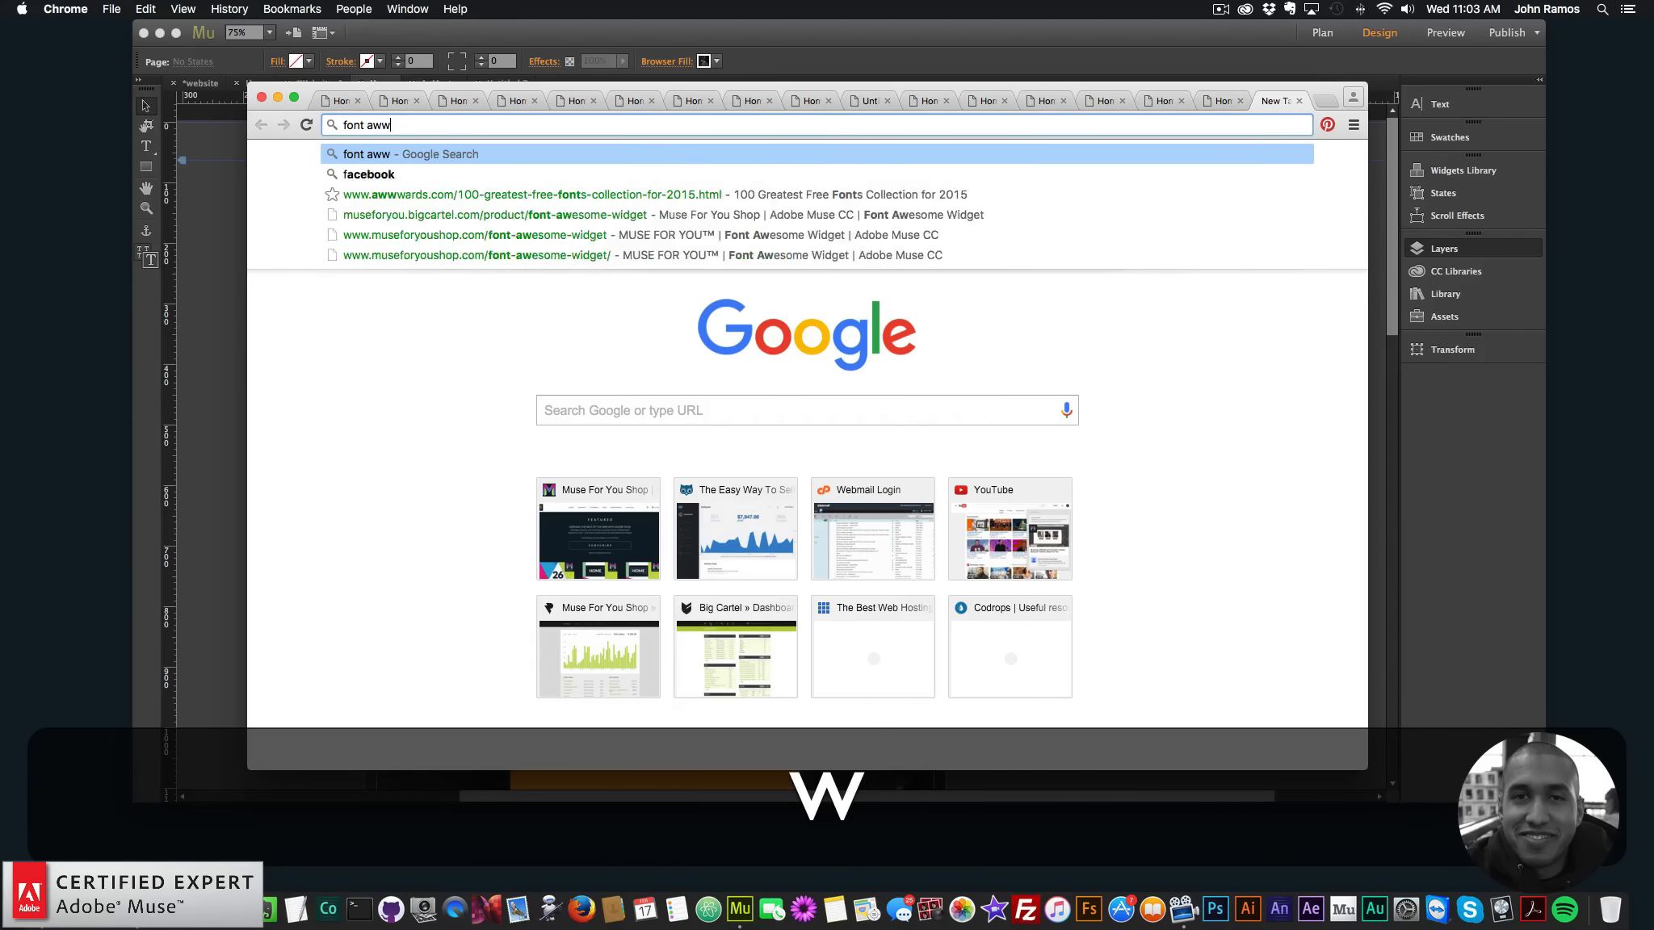
{"action": "key", "text": "BackSpace"}
{"action": "type", "text": "esome"}
{"action": "key", "text": "Return"}
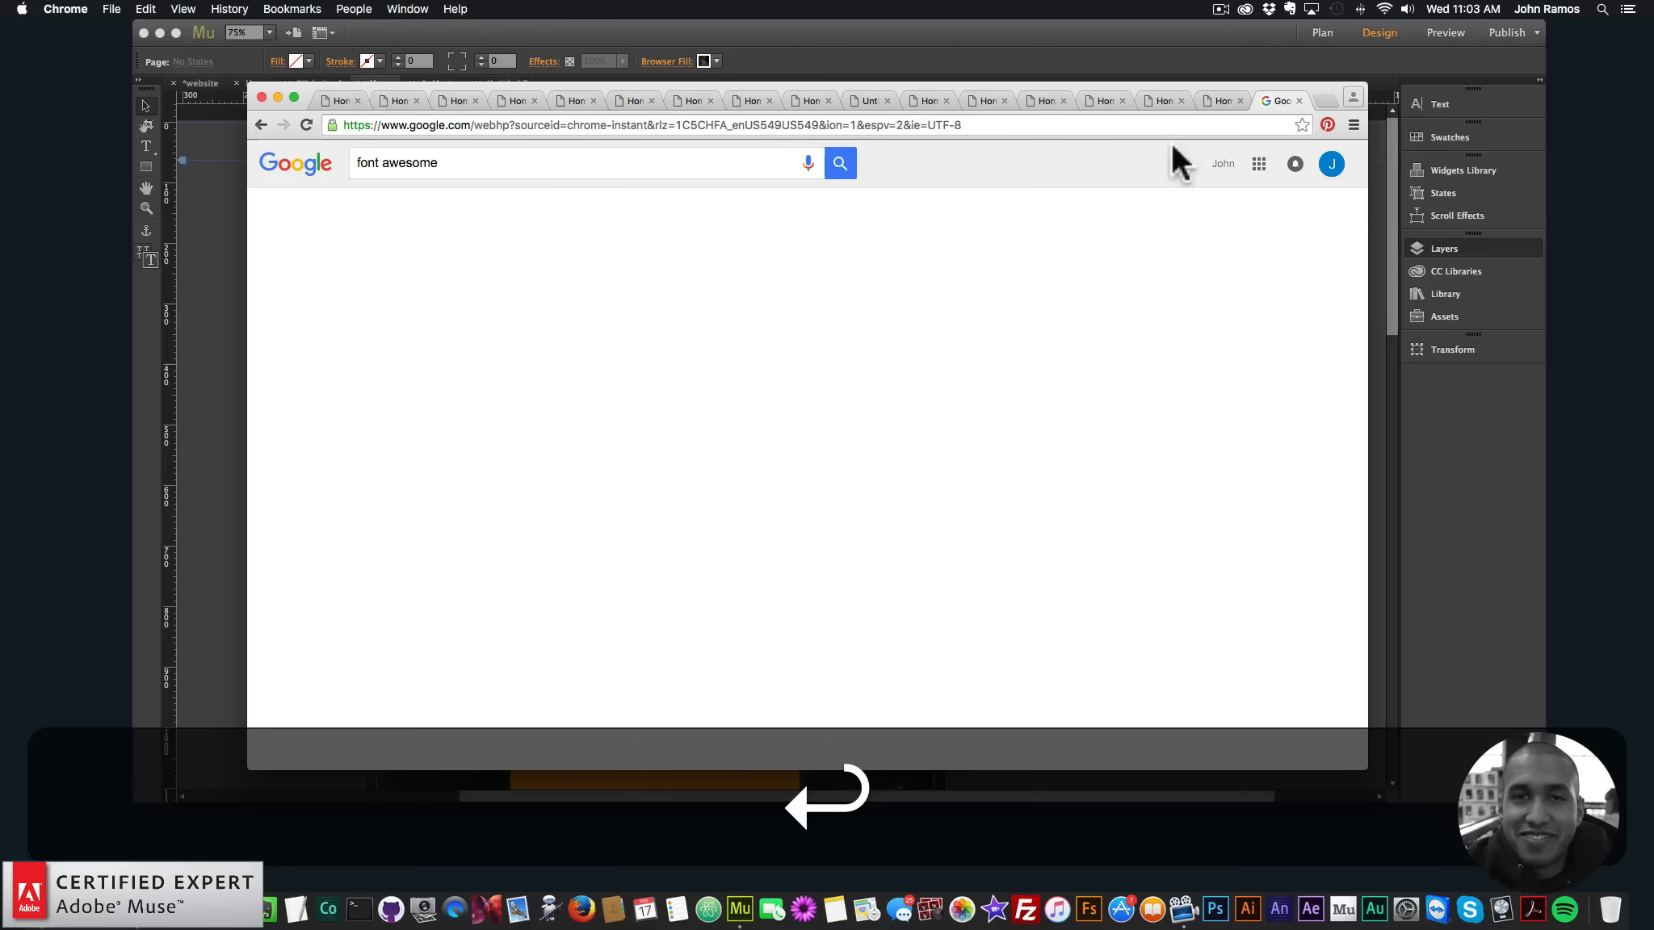
{"action": "left_click", "coordinate": [482, 282]}
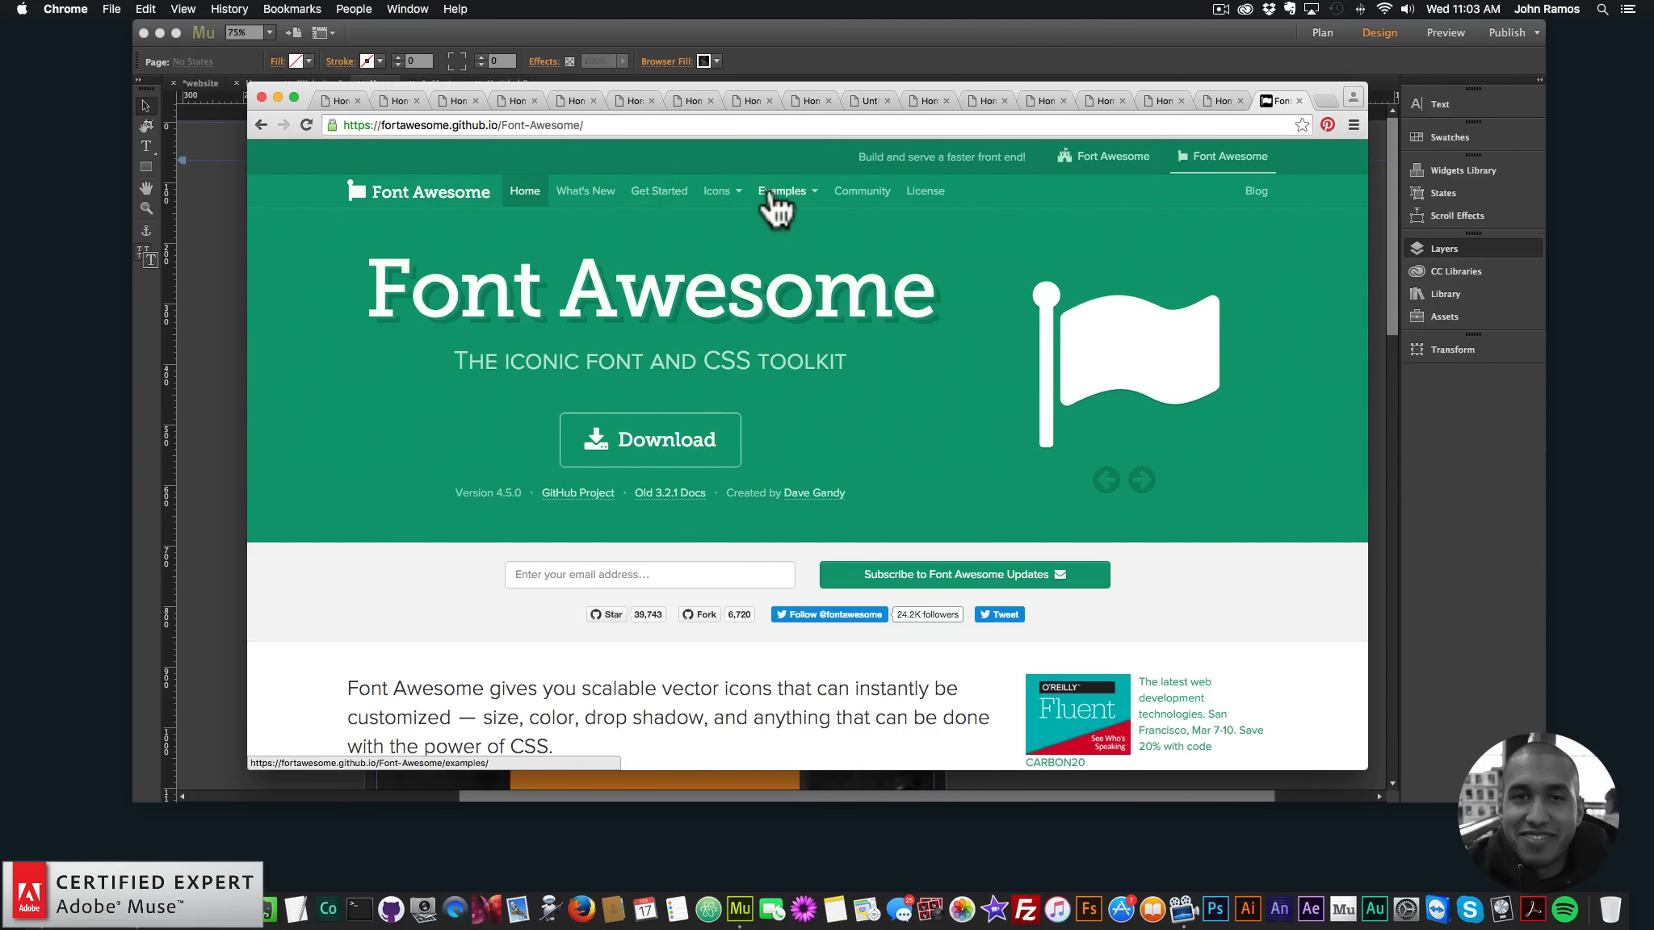
Open Font Awesome's Icons page and look through the list of available icons
{"action": "left_click", "coordinate": [782, 194]}
{"action": "left_click", "coordinate": [718, 194]}
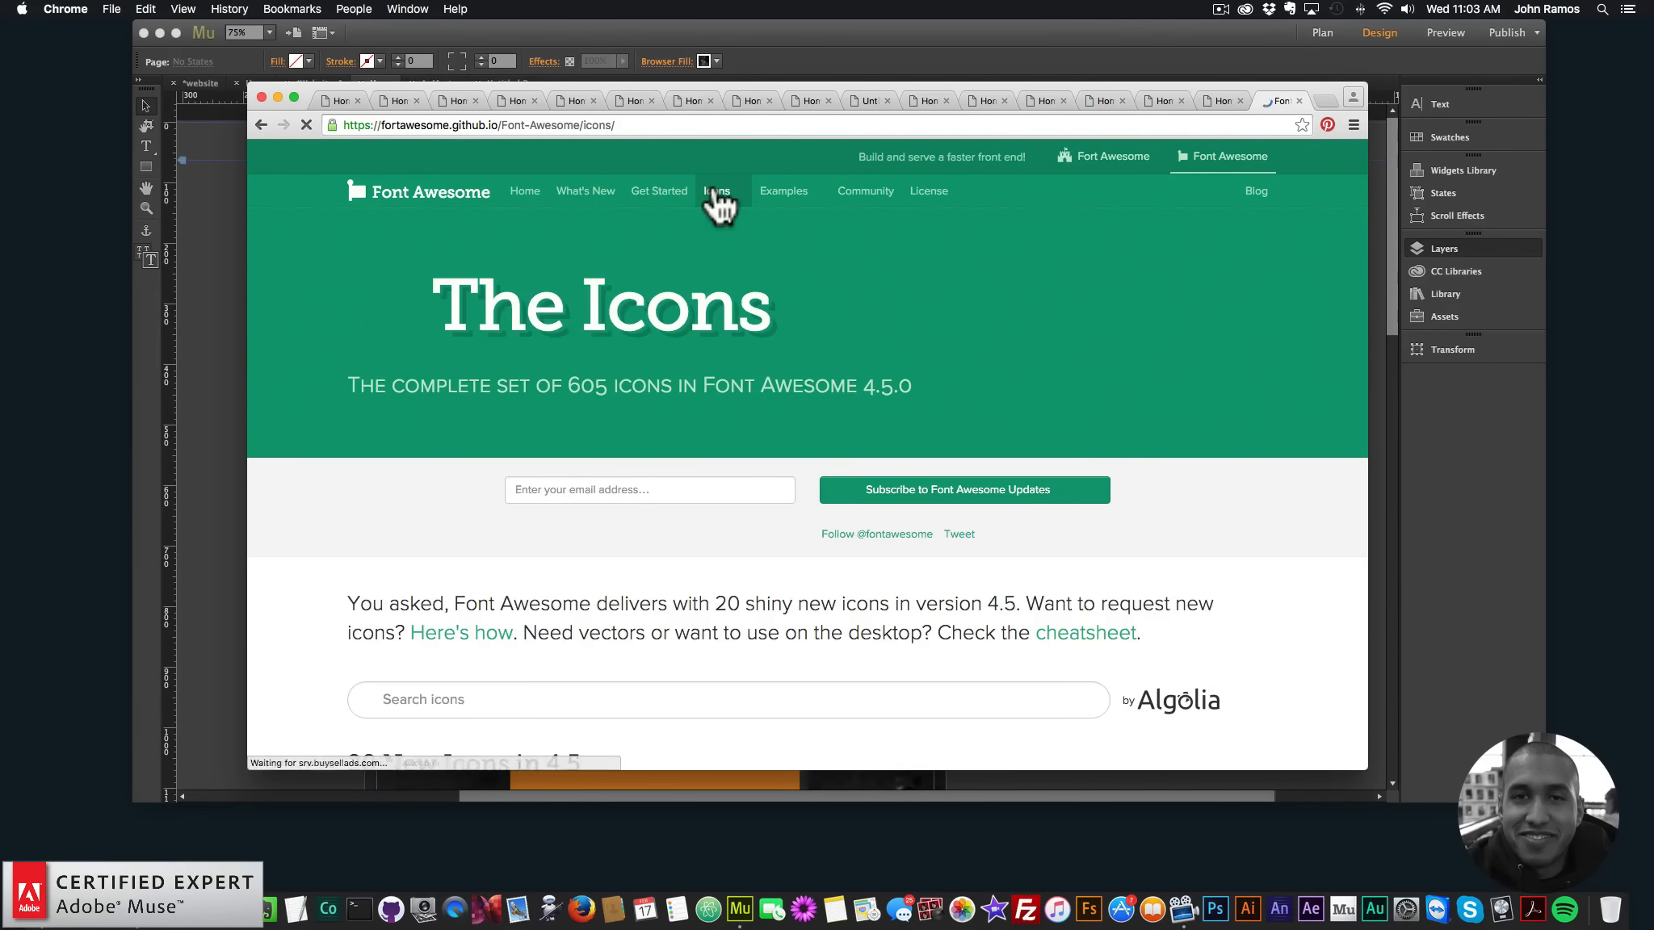
{"action": "scroll", "coordinate": [667, 535], "scroll_direction": "down", "scroll_amount": 20}
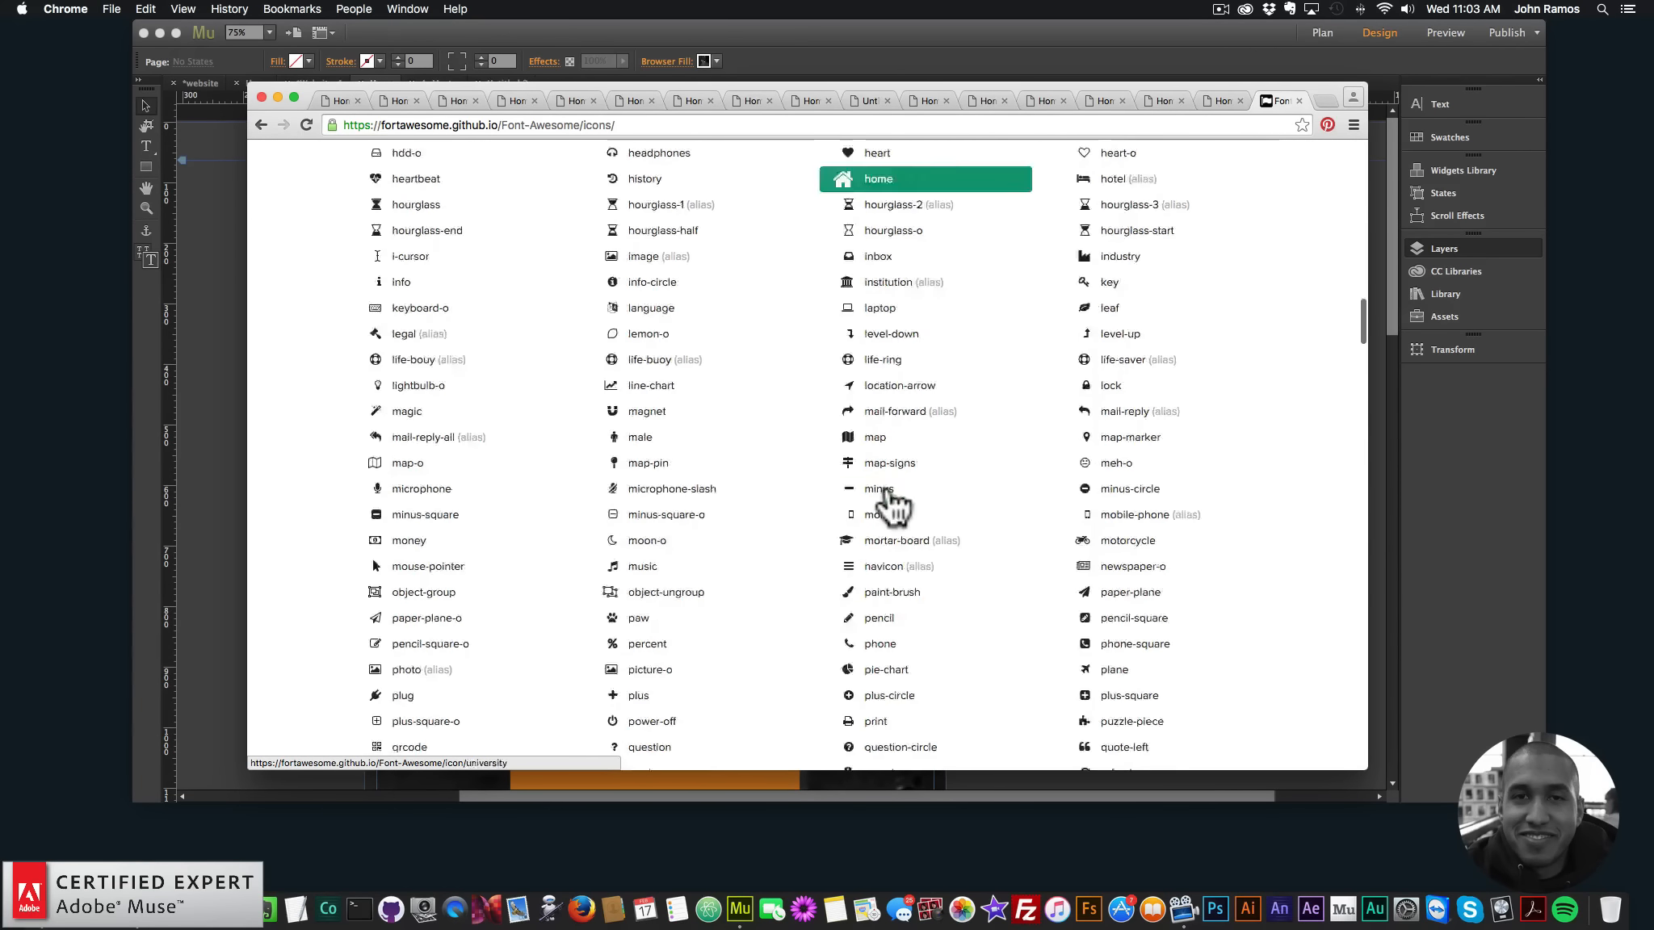
{"action": "scroll", "coordinate": [895, 505], "scroll_direction": "down", "scroll_amount": 5}
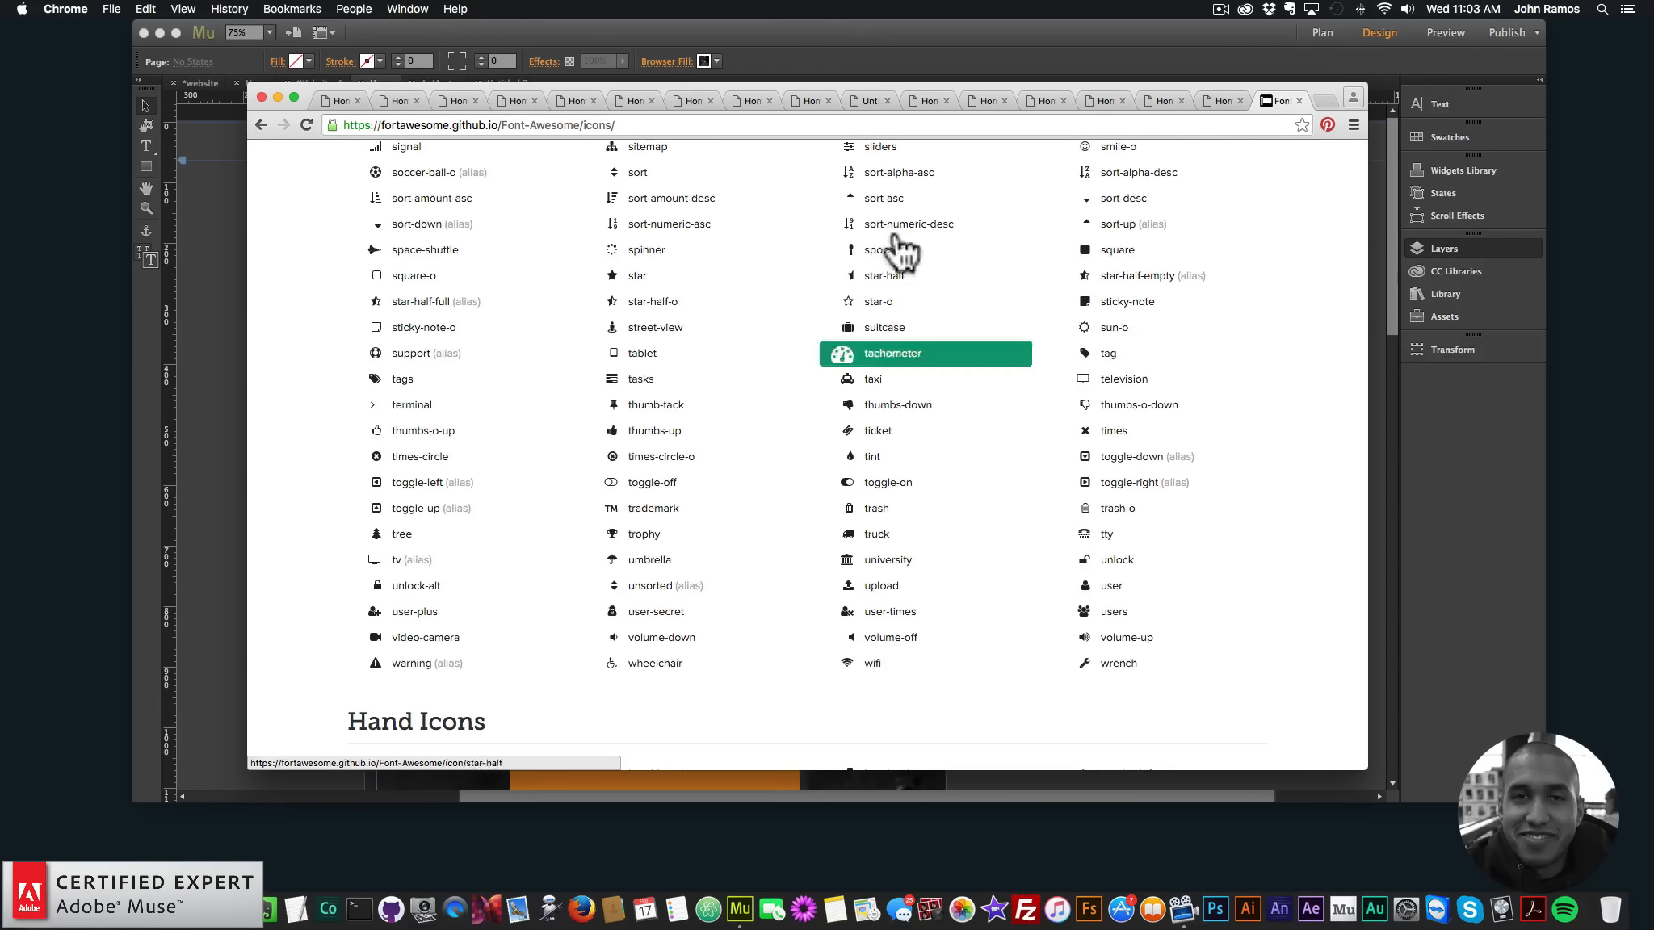
Switch back to Adobe Muse and rename the Untitled 2 page as page1 in the site plan
{"action": "left_click", "coordinate": [843, 28]}
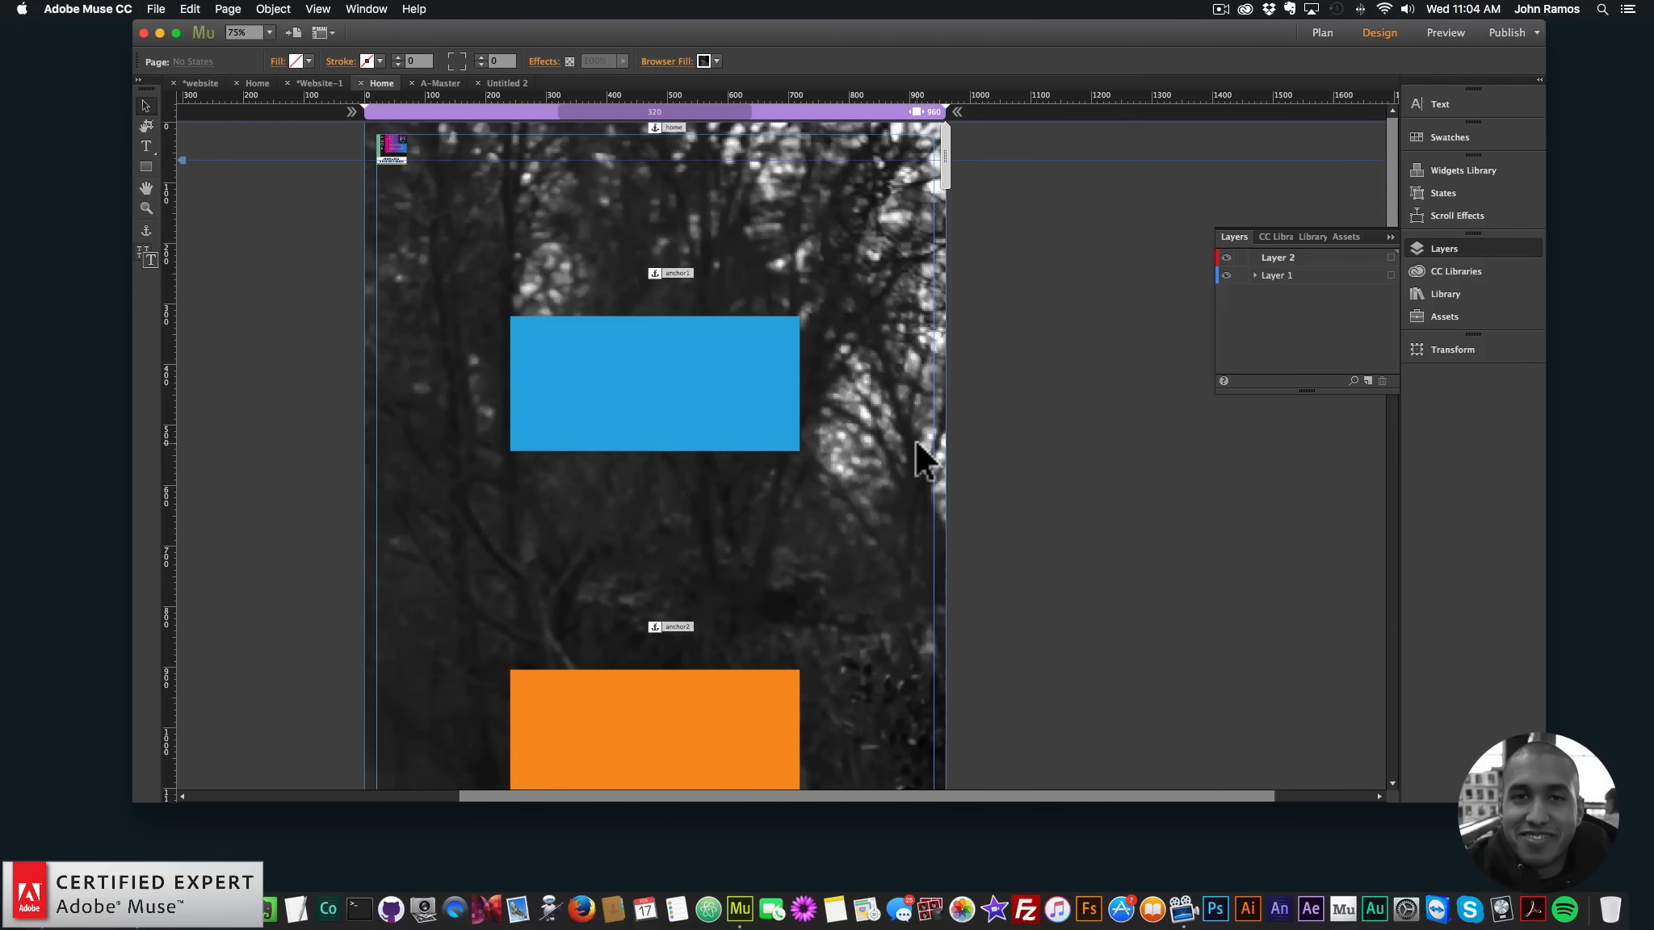
{"action": "scroll", "coordinate": [642, 542], "scroll_direction": "down", "scroll_amount": 5}
{"action": "scroll", "coordinate": [643, 530], "scroll_direction": "up", "scroll_amount": 5}
{"action": "left_click", "coordinate": [1318, 33]}
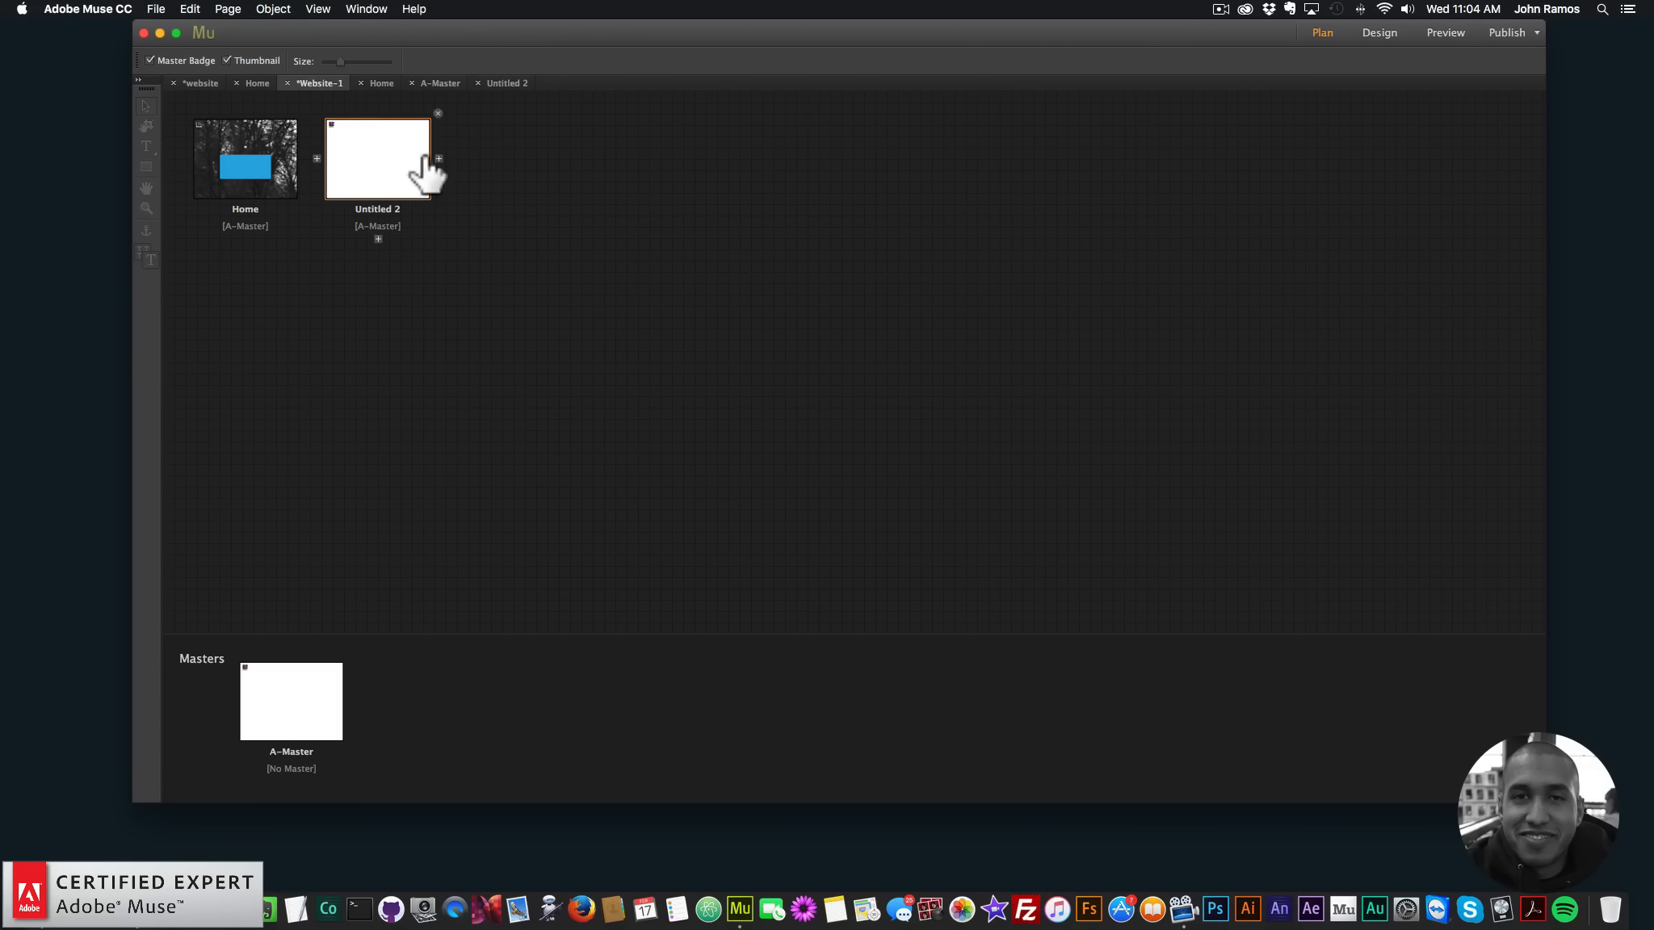
{"action": "double_click", "coordinate": [259, 165]}
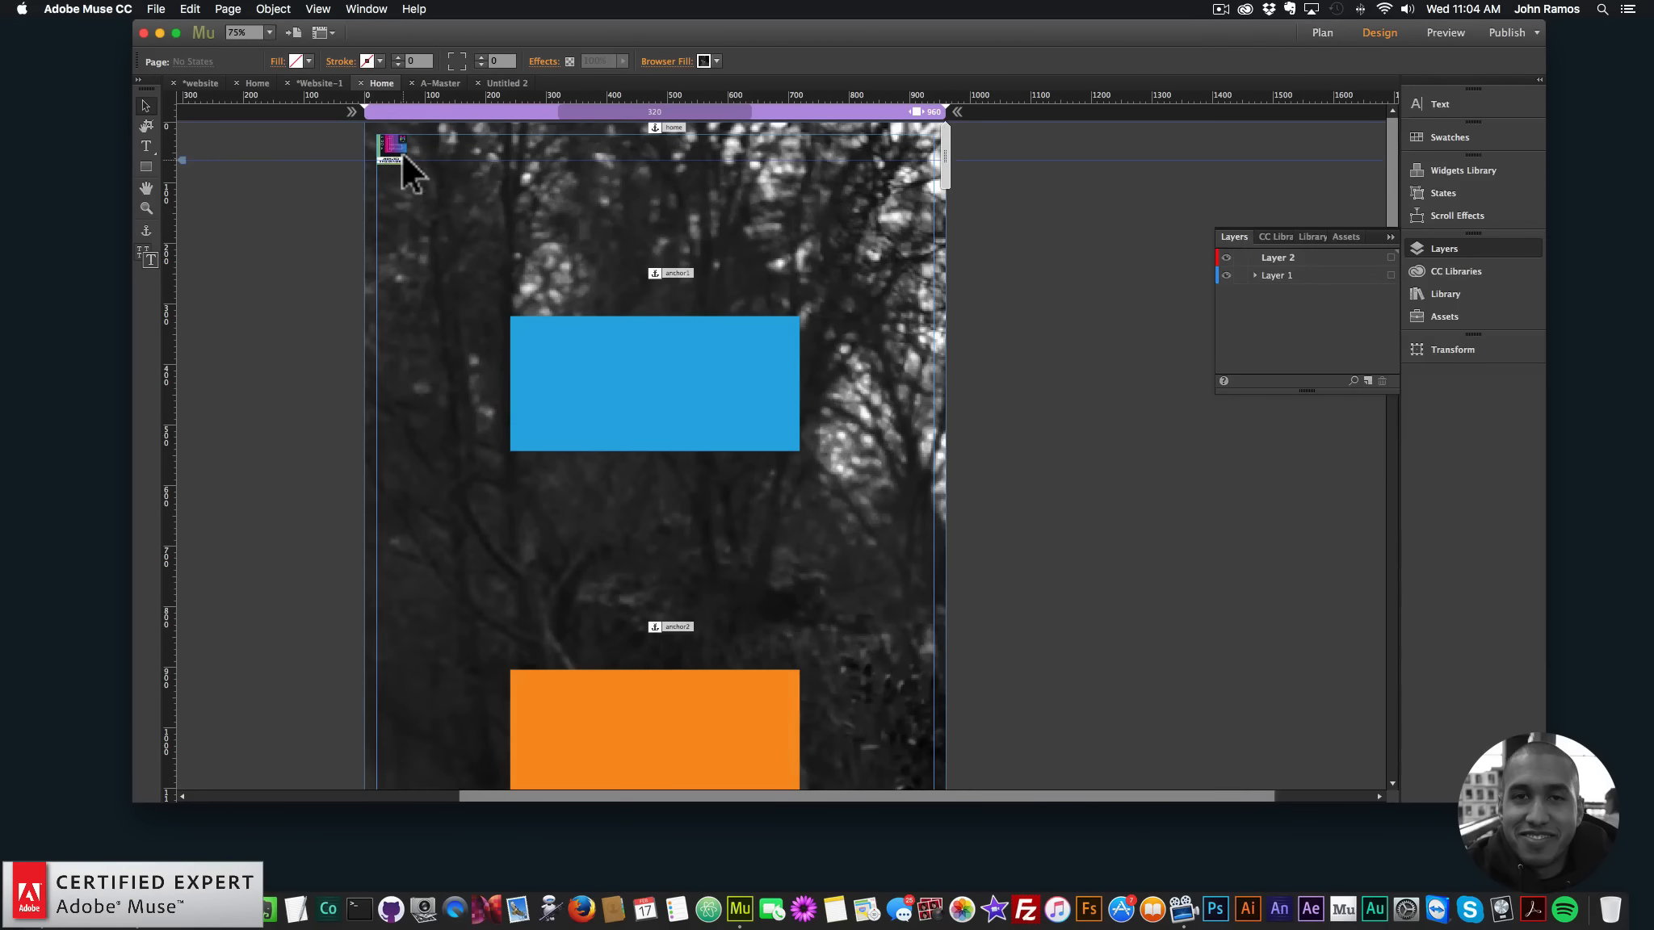
{"action": "left_click", "coordinate": [1318, 32]}
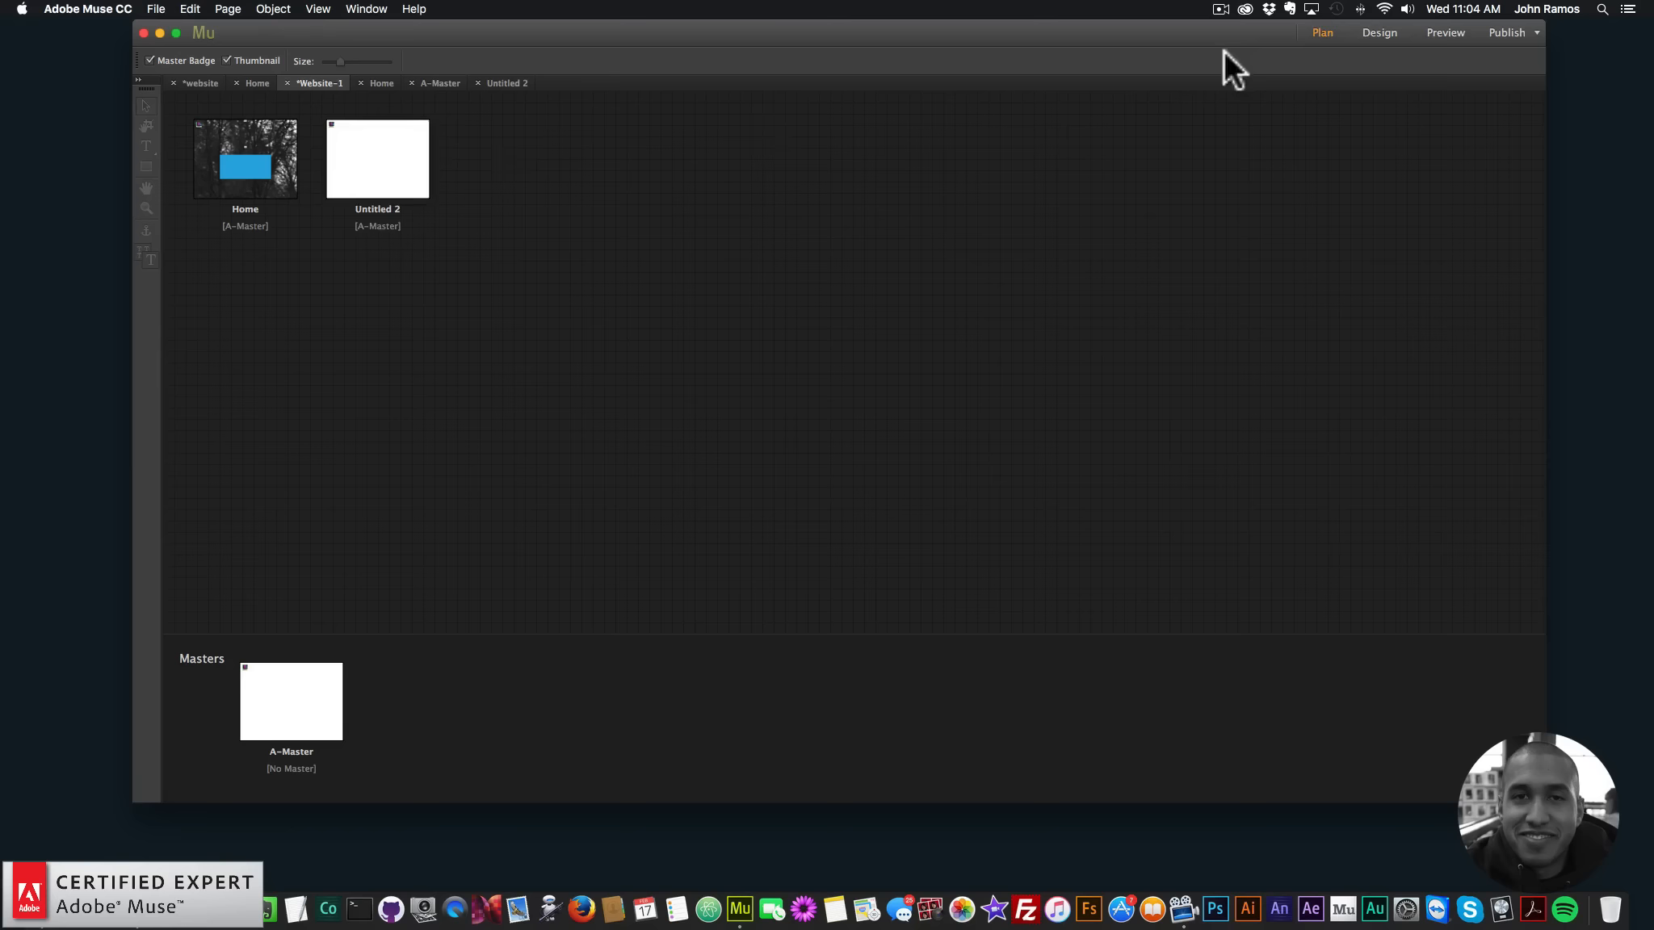
{"action": "double_click", "coordinate": [376, 209]}
{"action": "type", "text": "pag"}
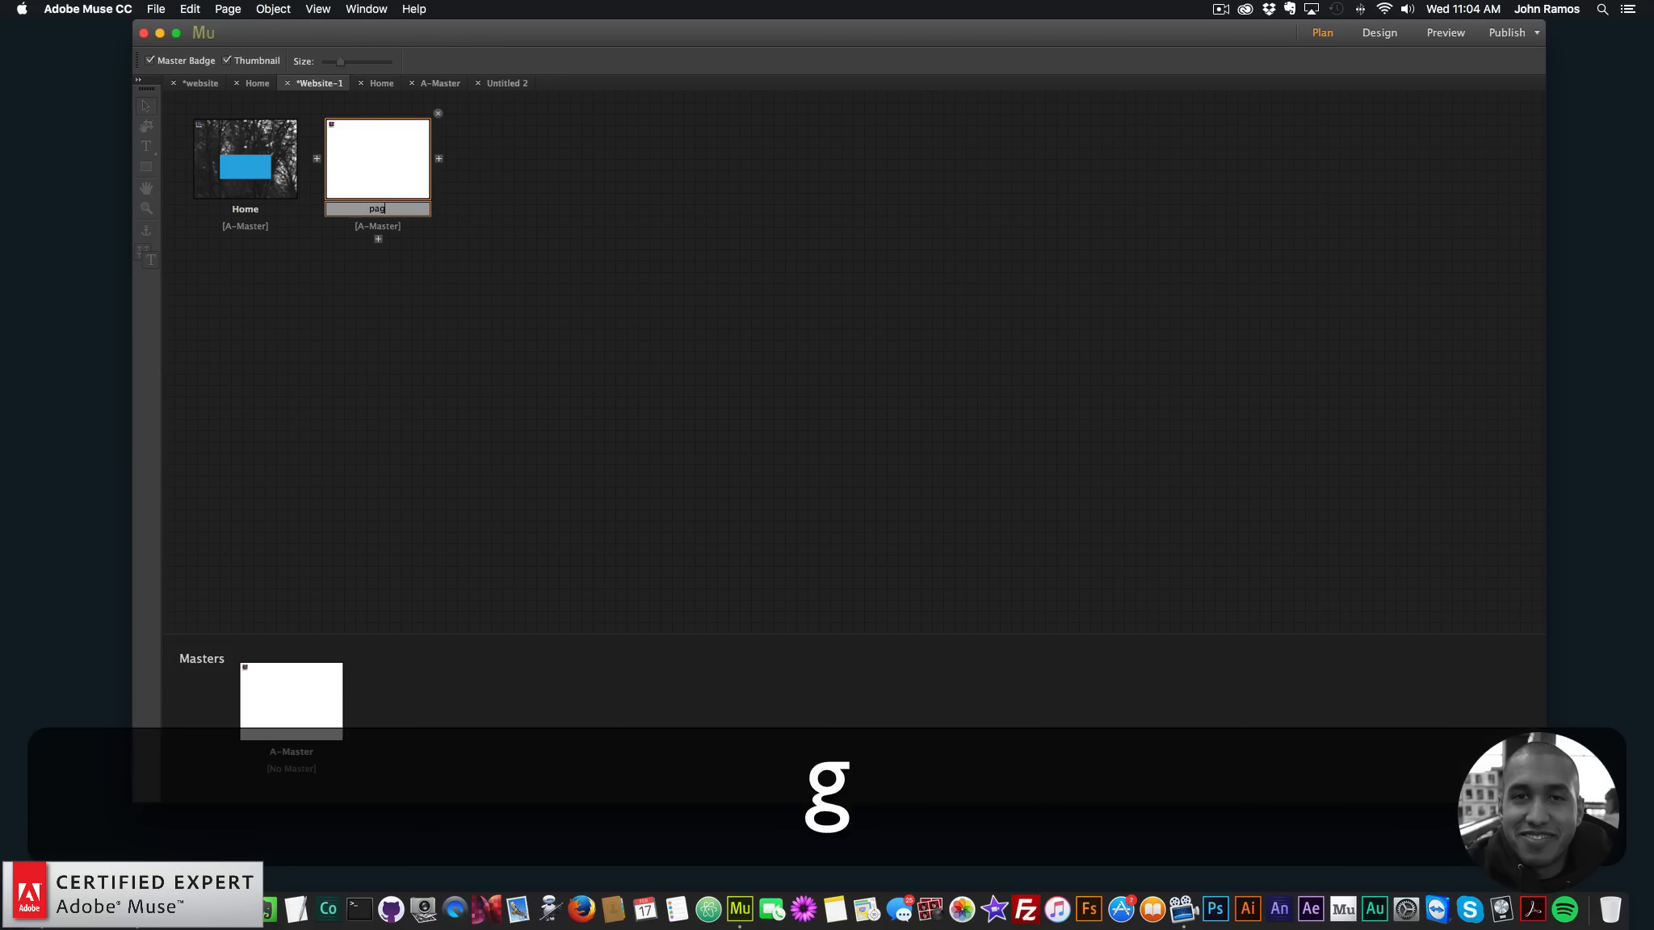
{"action": "type", "text": "e1"}
{"action": "key", "text": "Return"}
Open A-Master and set the border menu widget's Menu Item 2 URL to ./page1.html
{"action": "double_click", "coordinate": [284, 161]}
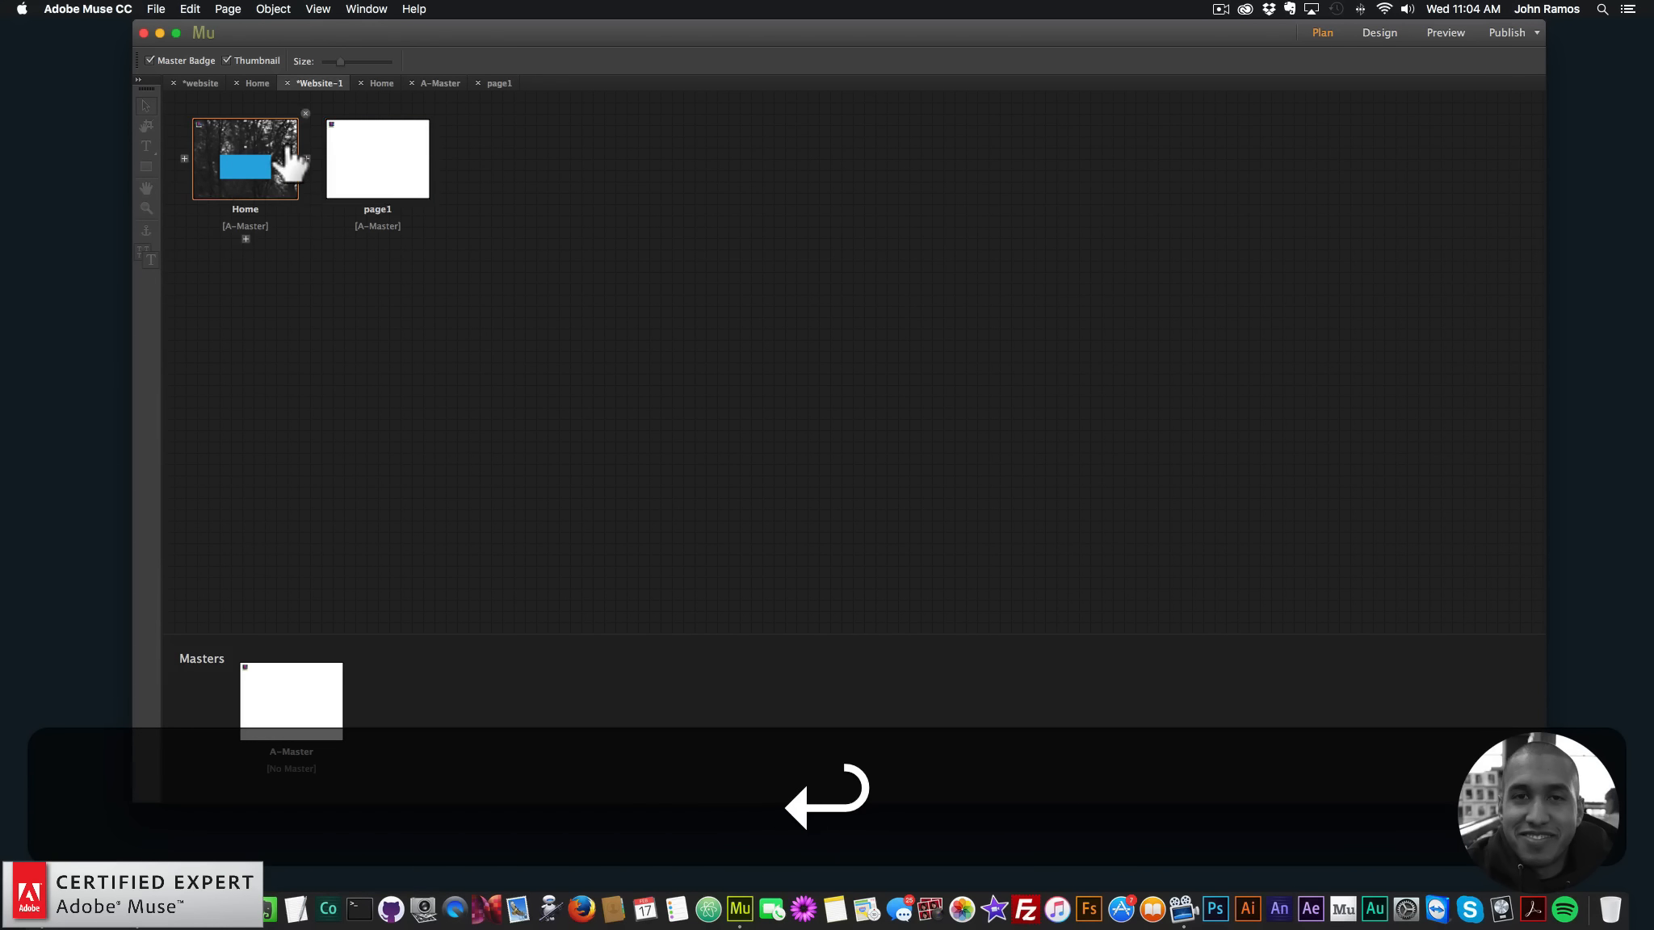
{"action": "left_click", "coordinate": [1312, 26]}
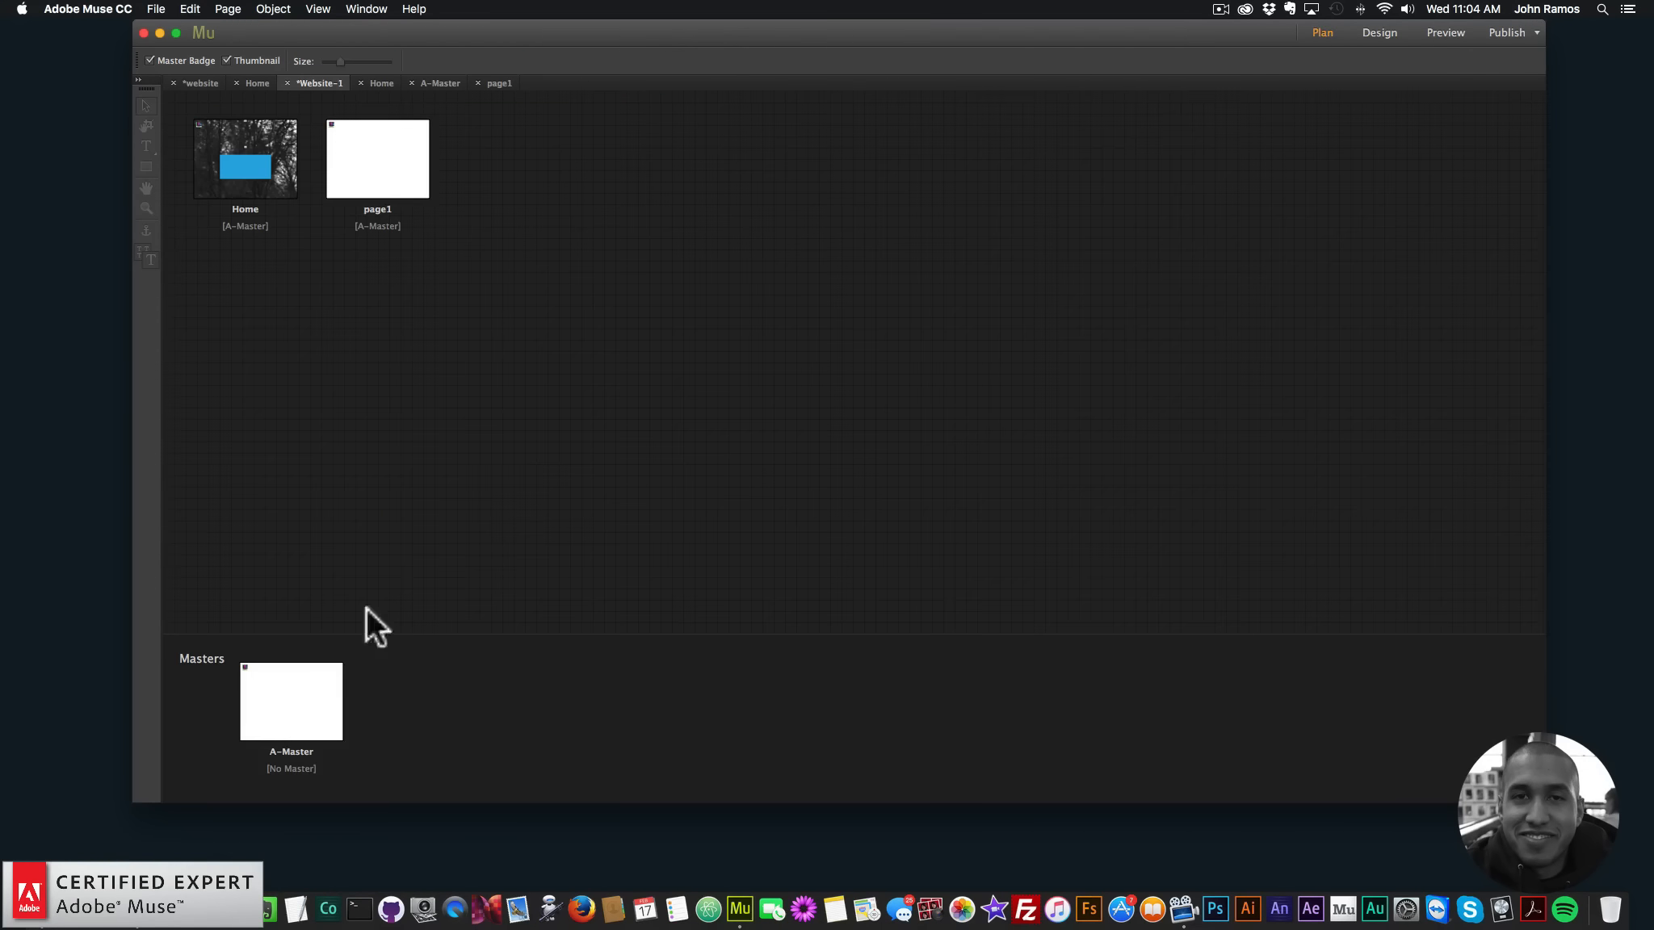
{"action": "double_click", "coordinate": [275, 710]}
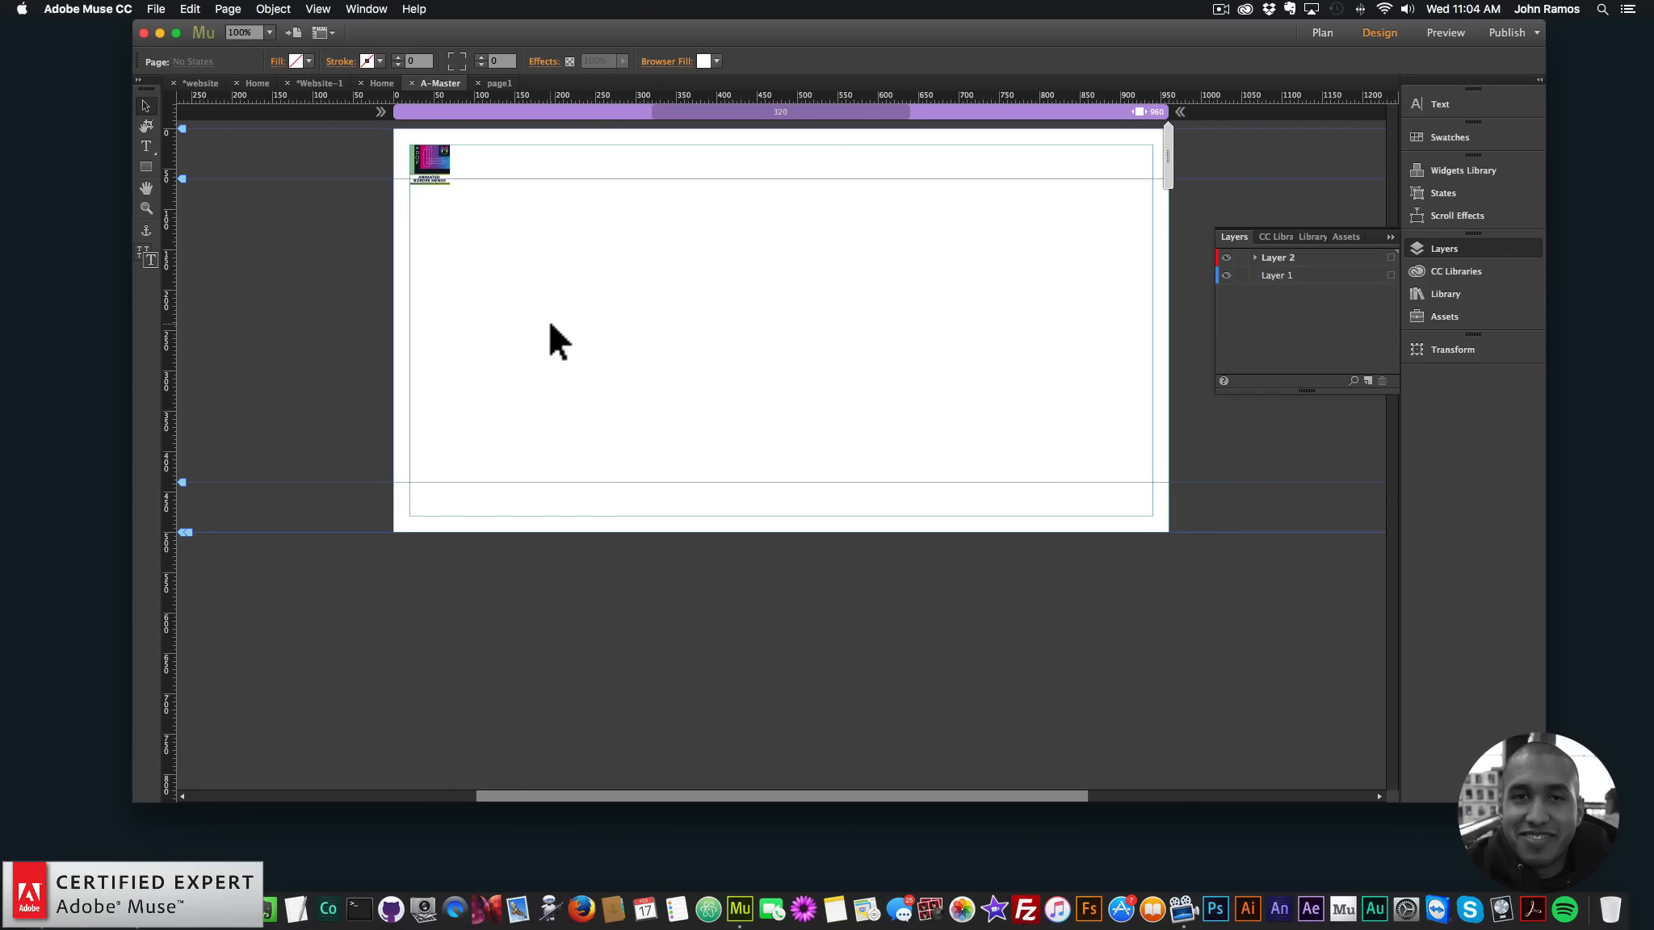
{"action": "left_click", "coordinate": [436, 173]}
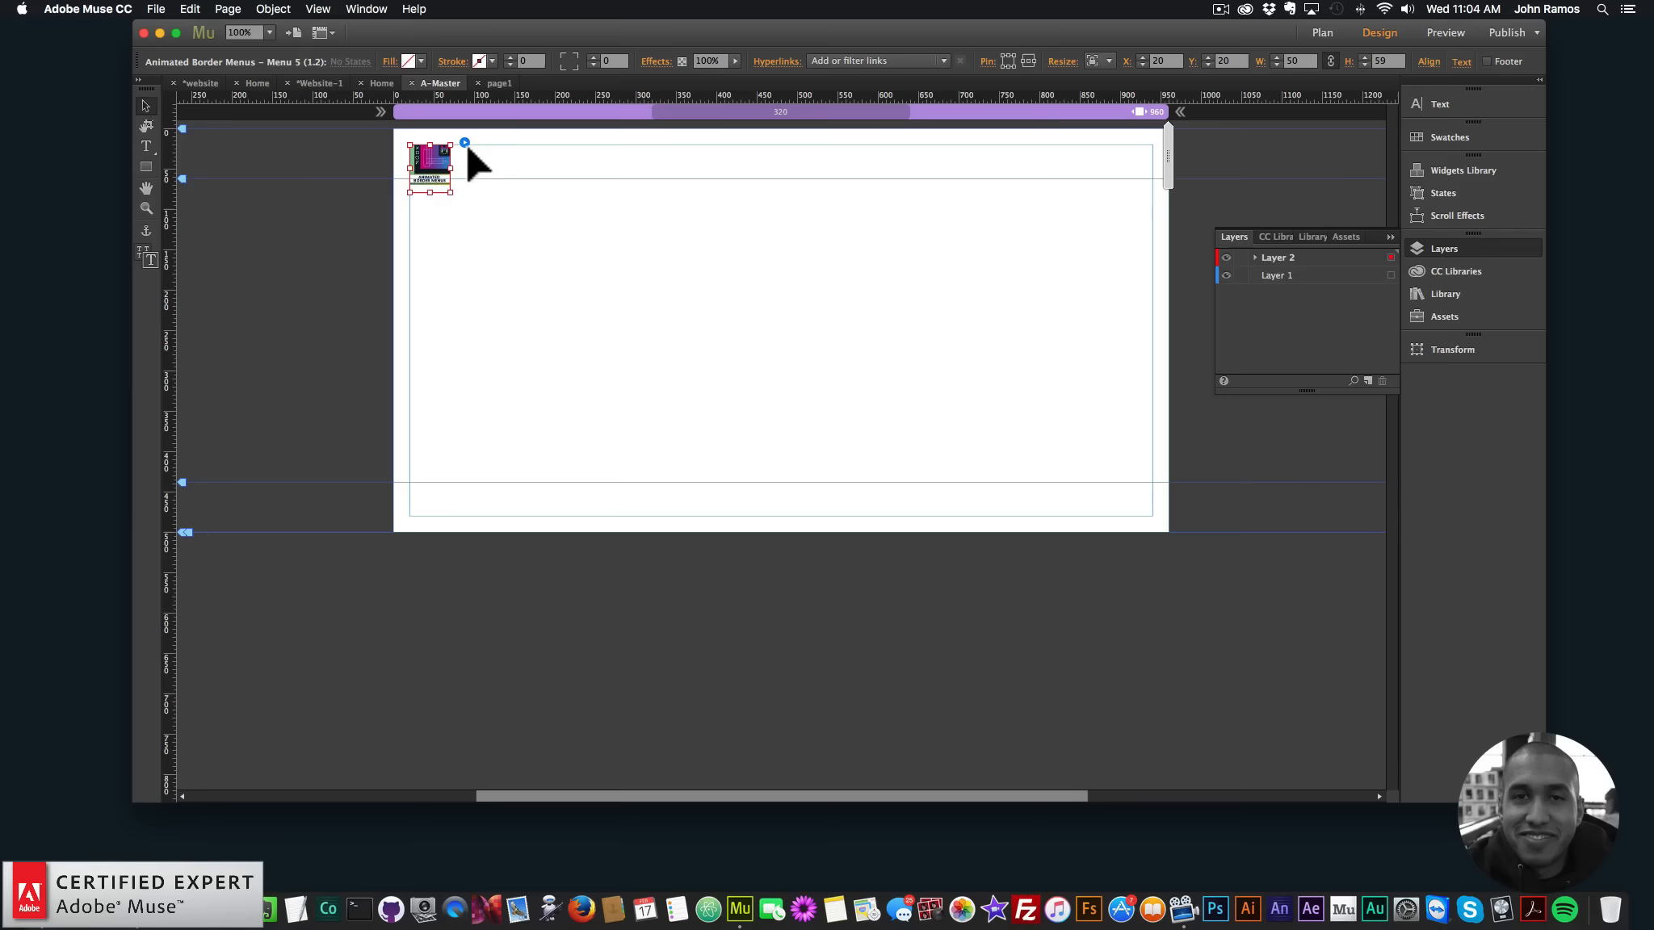
{"action": "left_click", "coordinate": [464, 142]}
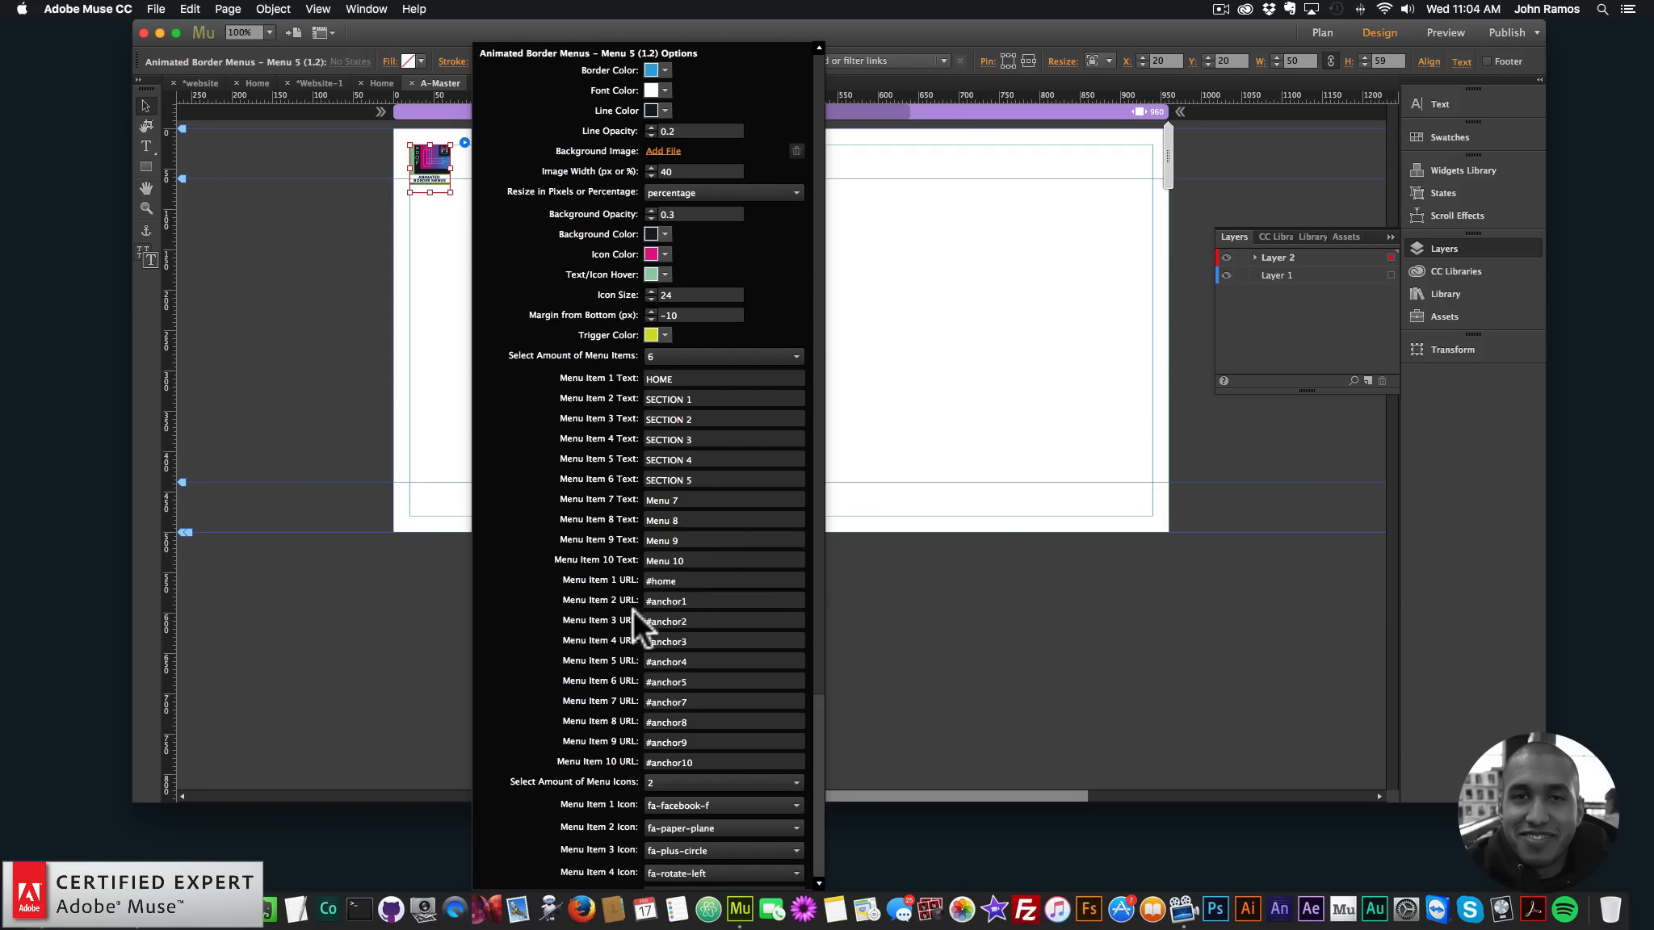
{"action": "left_click", "coordinate": [687, 601]}
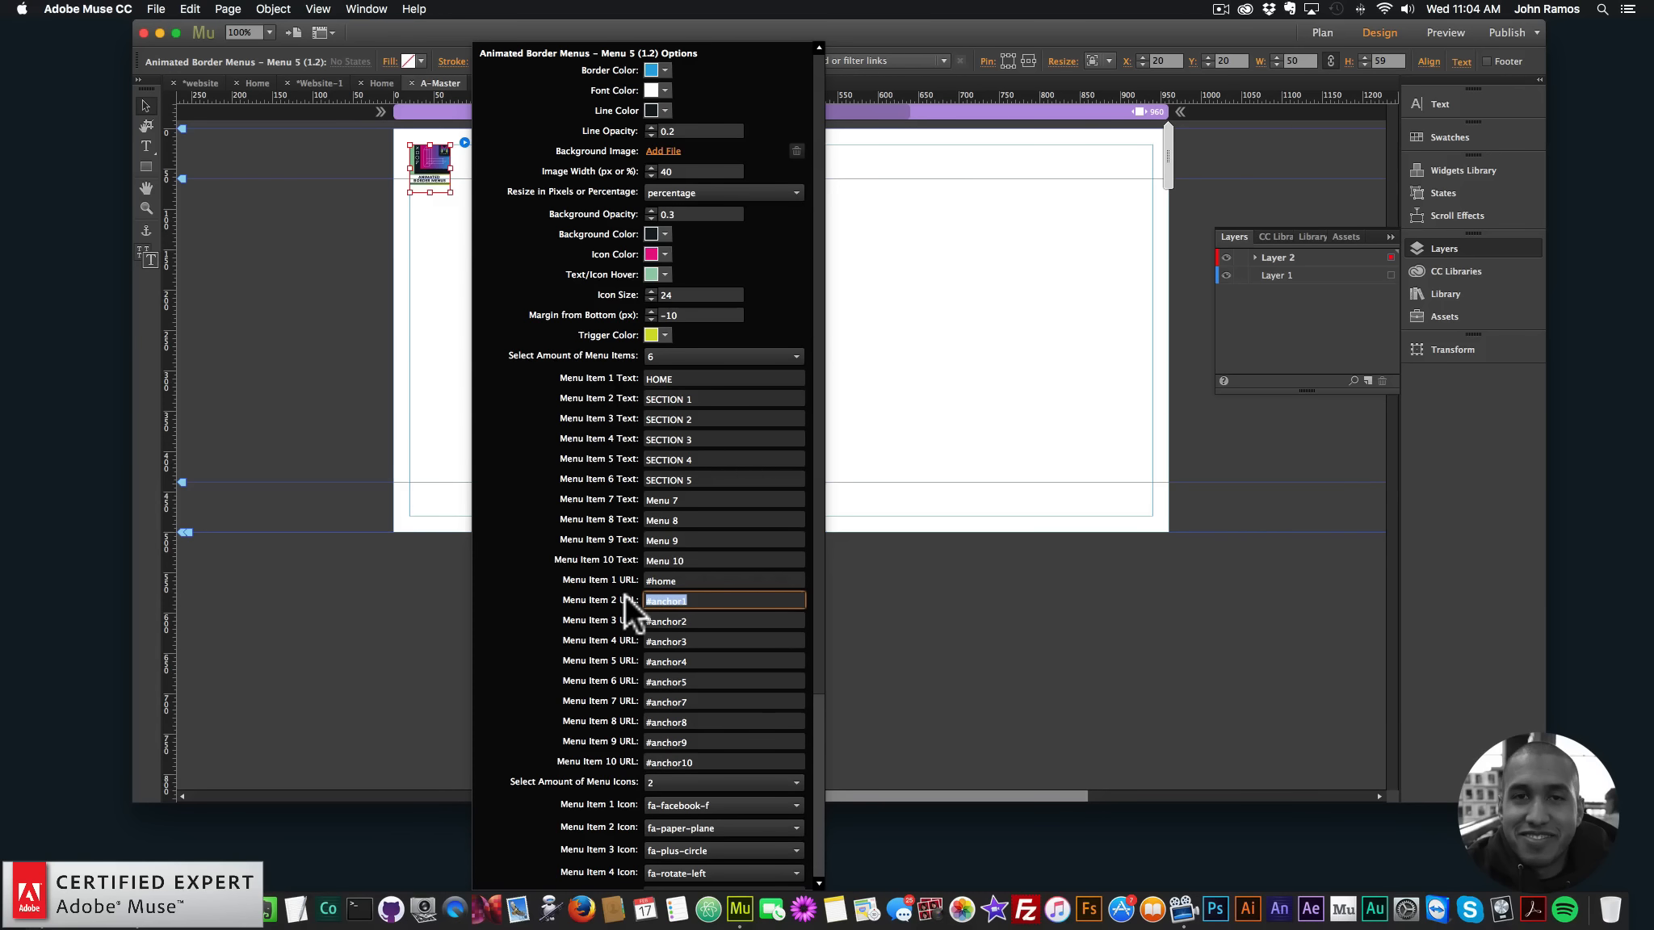
{"action": "type", "text": "./page"}
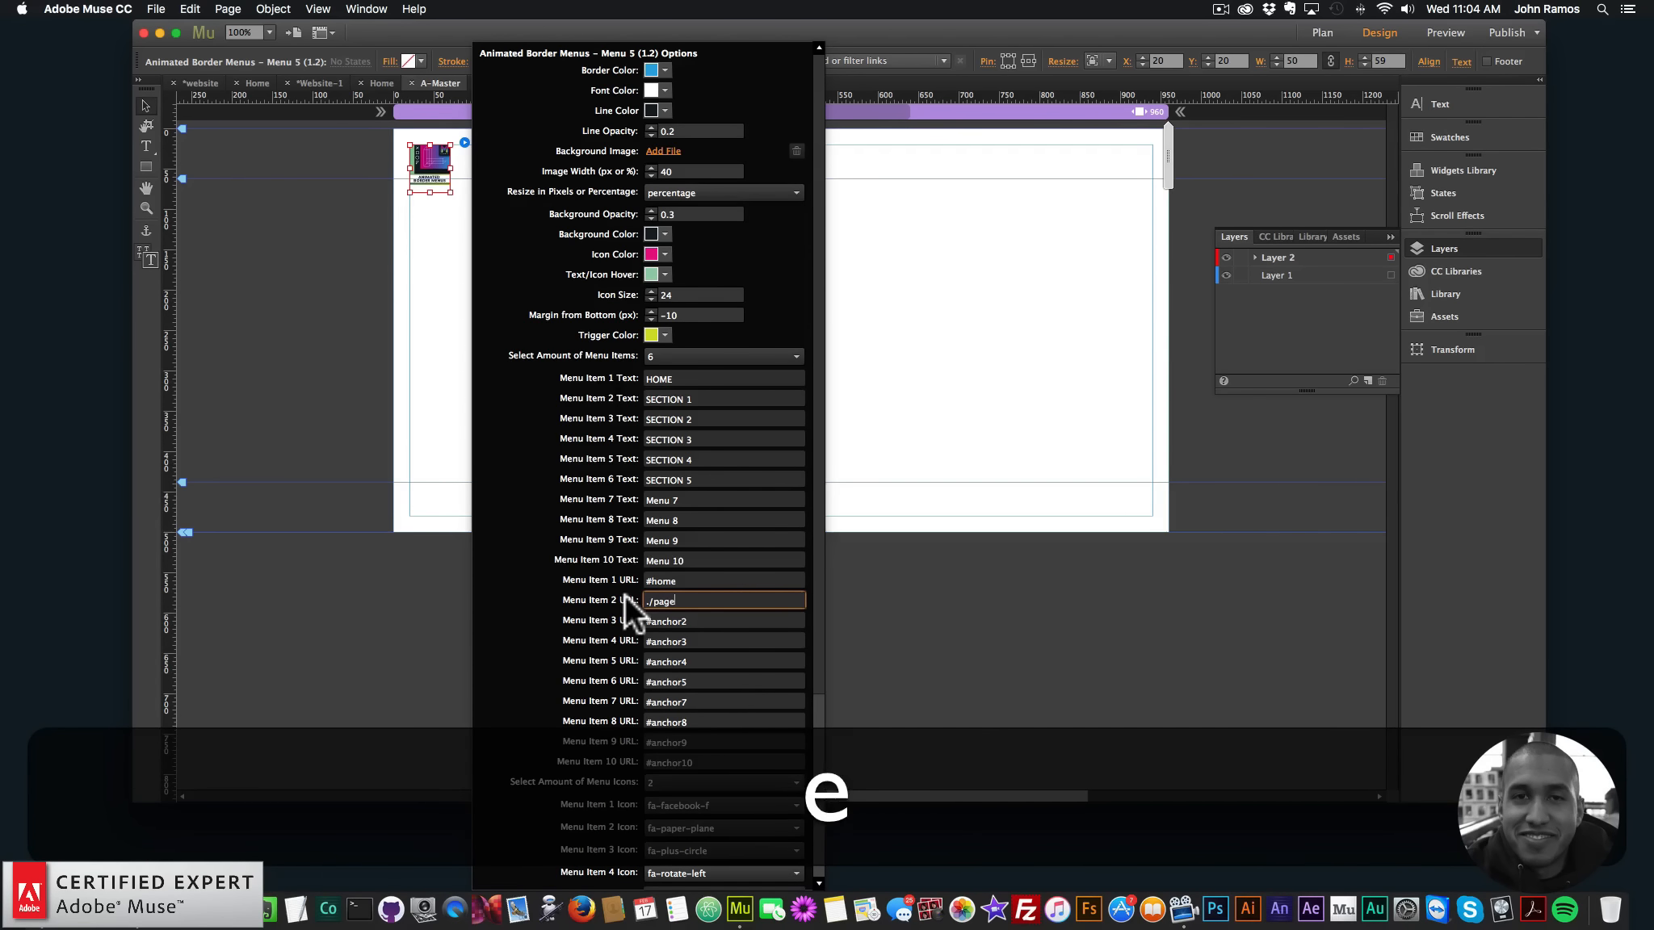
{"action": "type", "text": "1.htm"}
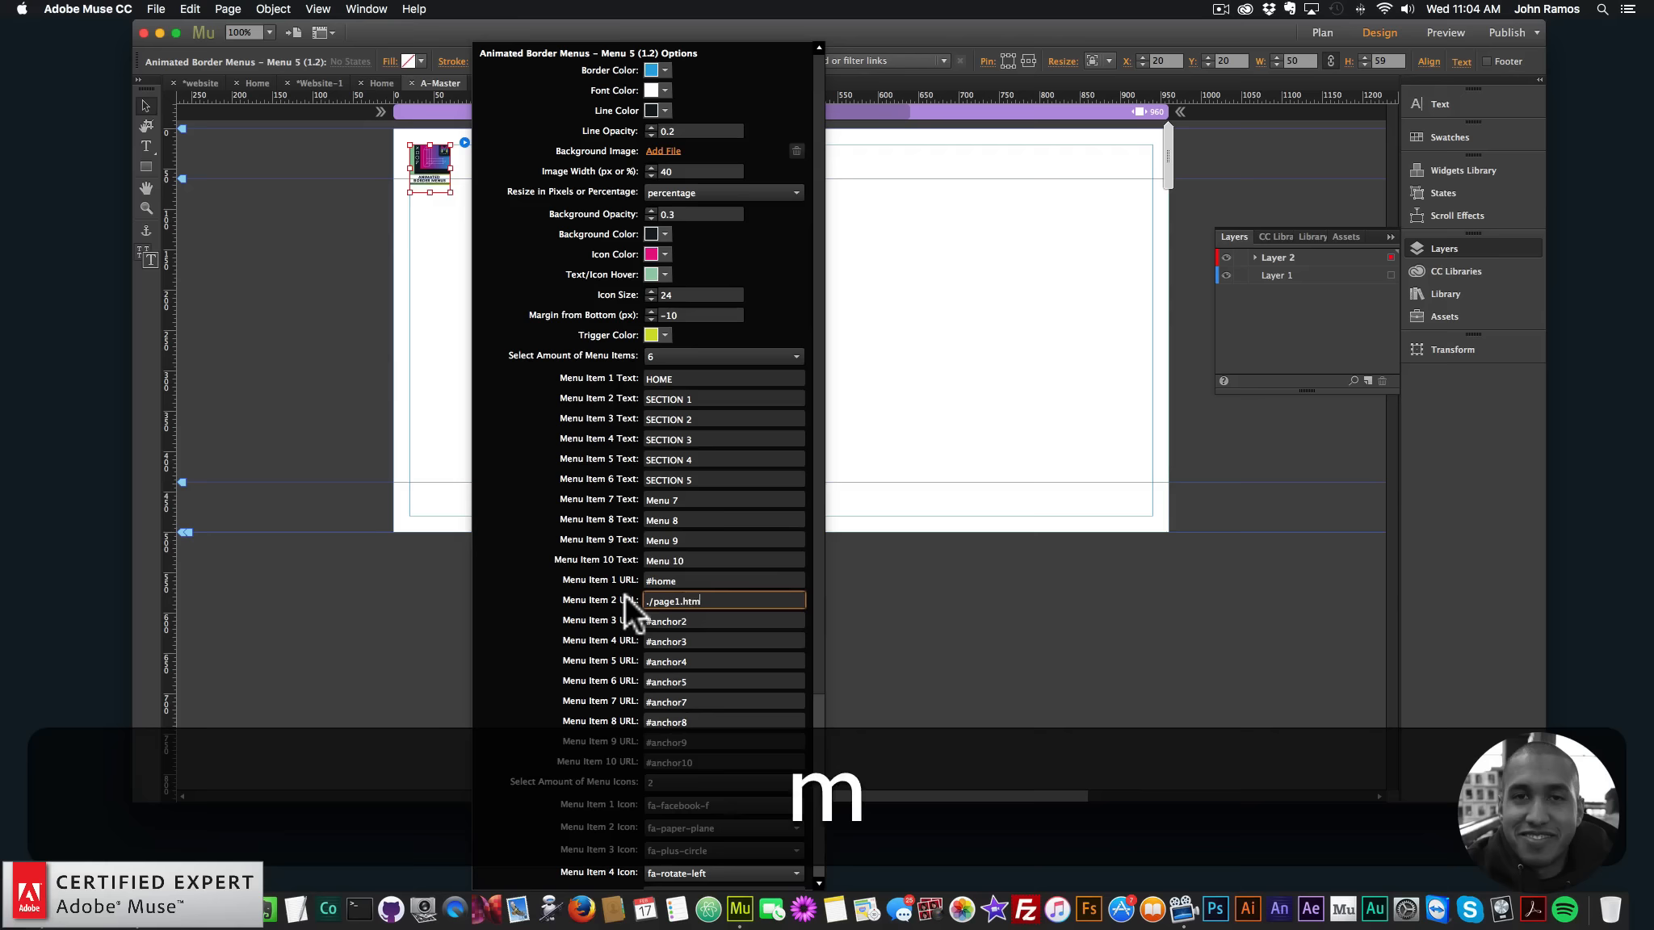
{"action": "key", "text": "BackSpace"}
{"action": "type", "text": "tml"}
{"action": "key", "text": "Return"}
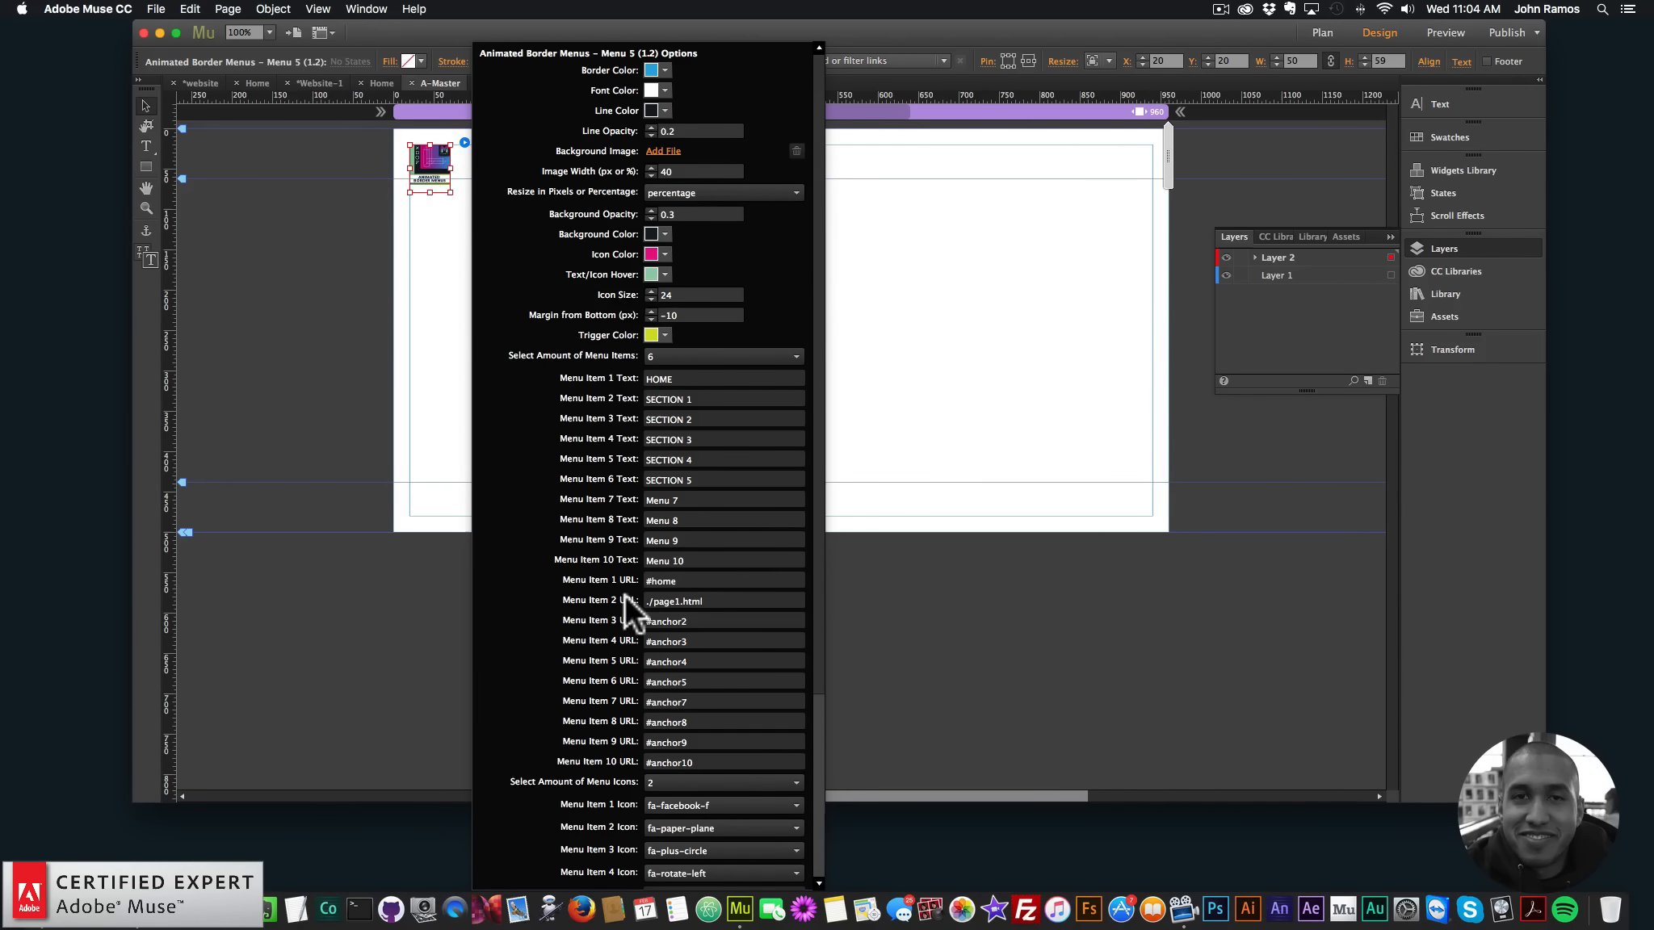
Change the widget's Menu Item 2 URL to ./page-1.html and close the options
{"action": "left_click", "coordinate": [700, 603]}
{"action": "key", "text": "BackSpace"}
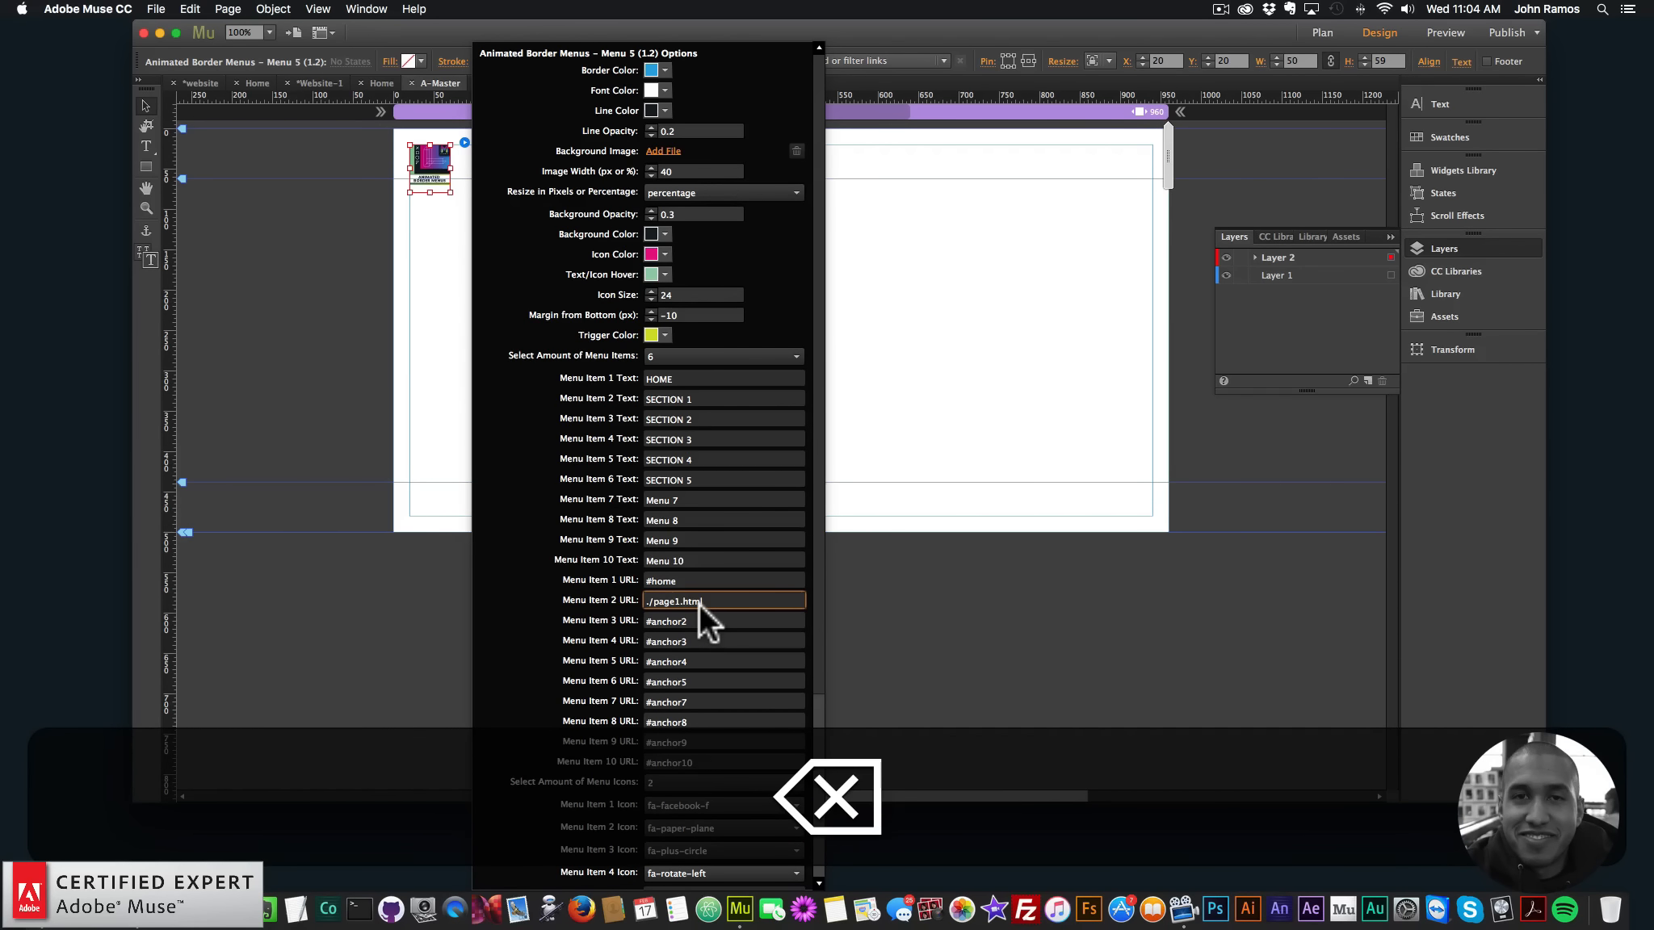
{"action": "type", "text": "-"}
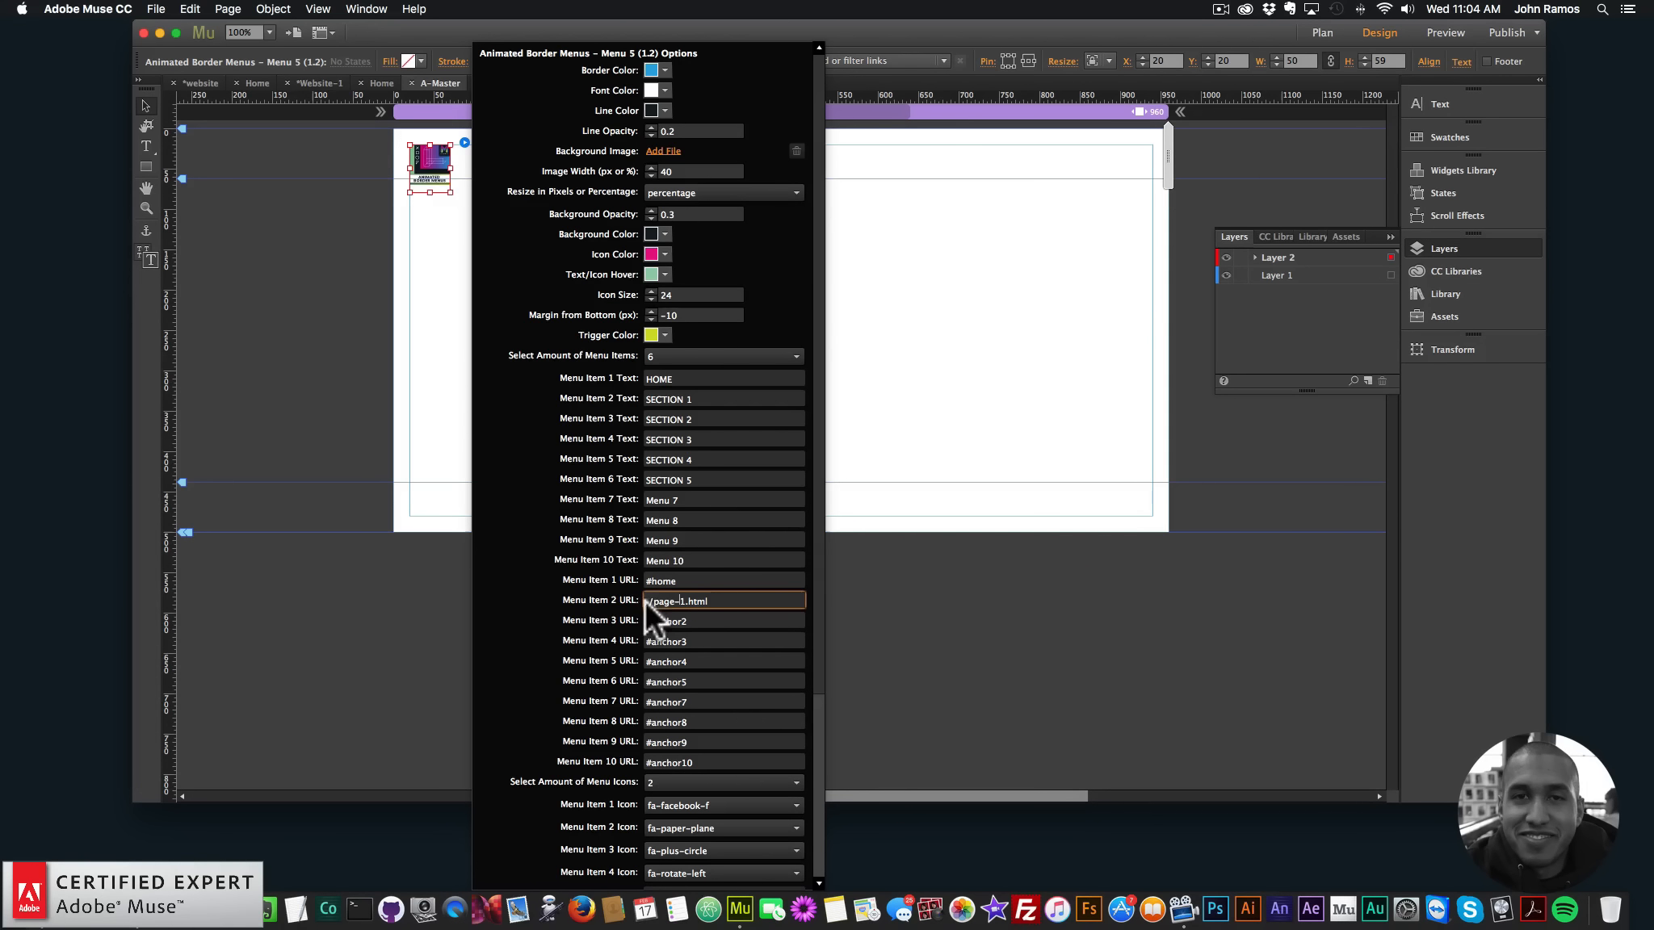
{"action": "left_click_drag", "start_coordinate": [653, 602], "coordinate": [645, 603]}
{"action": "left_click", "coordinate": [977, 446]}
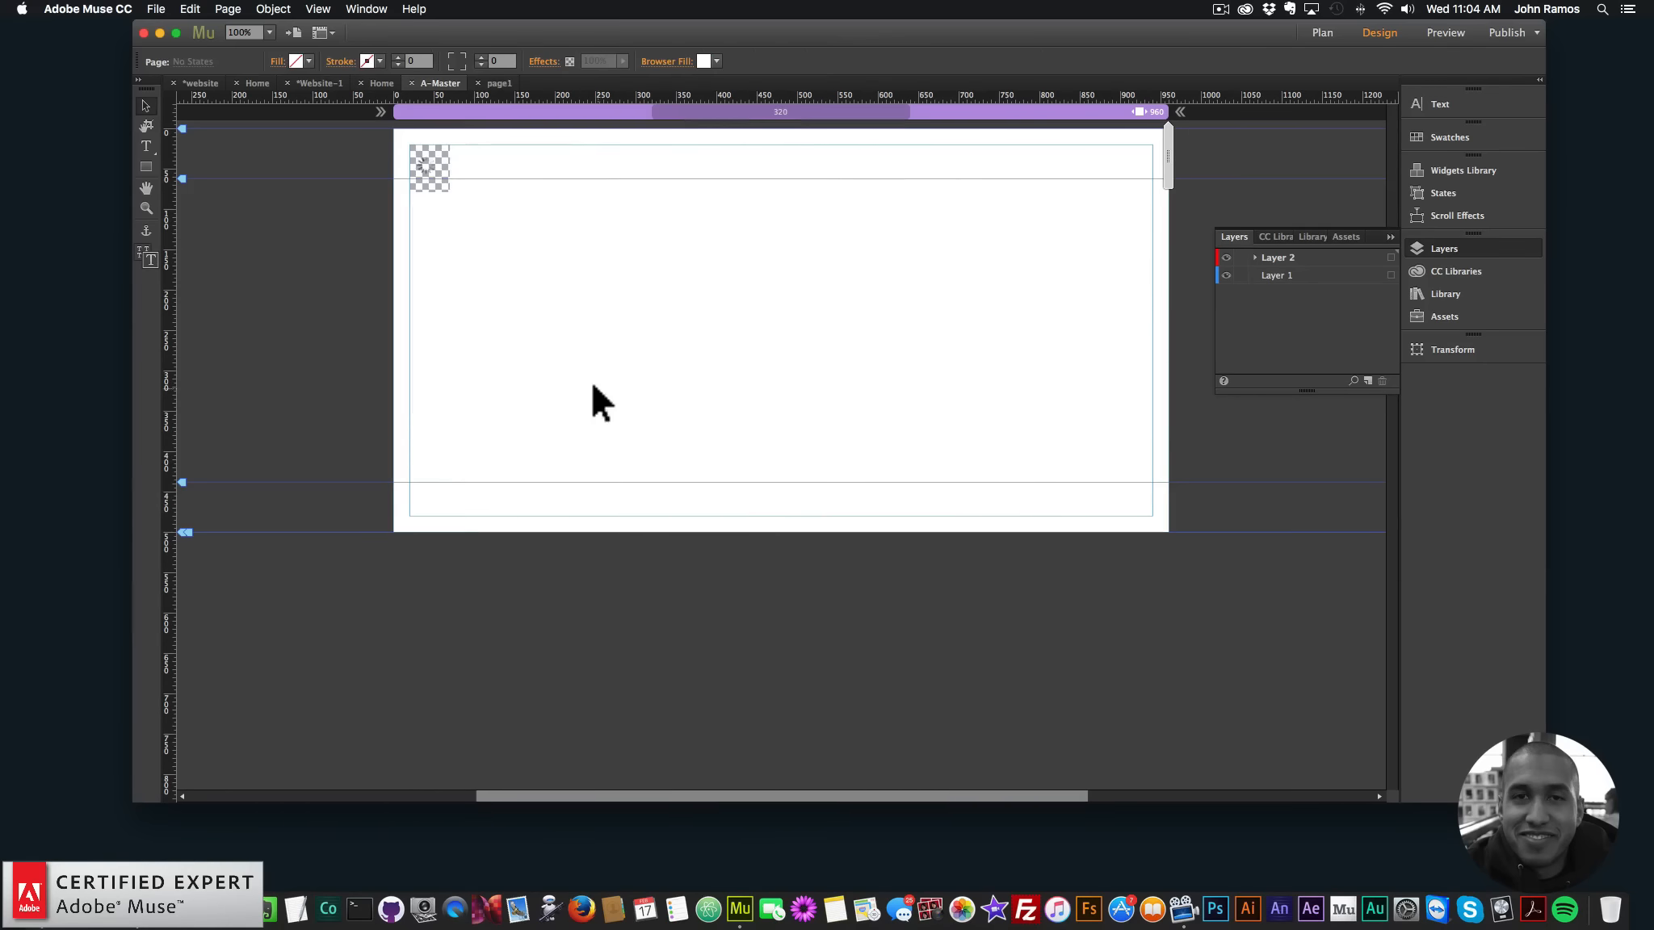
Preview the Home page in the browser, expand the border menu to check its section links, and return to Adobe Muse
{"action": "left_click", "coordinate": [1322, 33]}
{"action": "double_click", "coordinate": [233, 192]}
{"action": "left_click", "coordinate": [155, 8]}
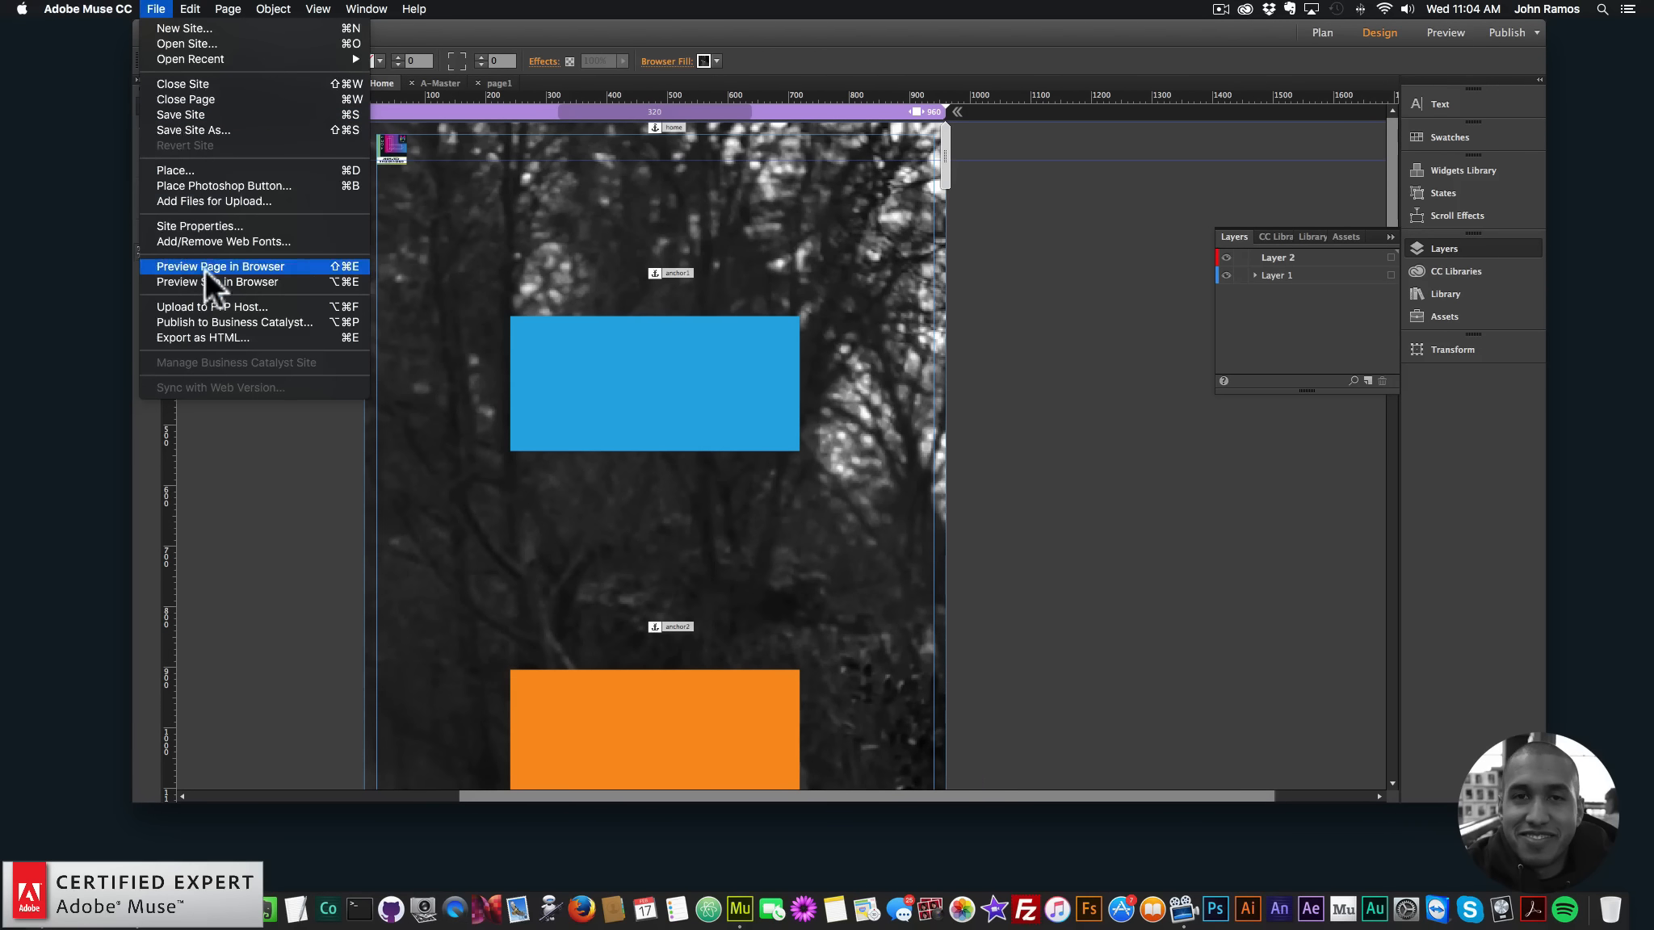
{"action": "left_click", "coordinate": [207, 267]}
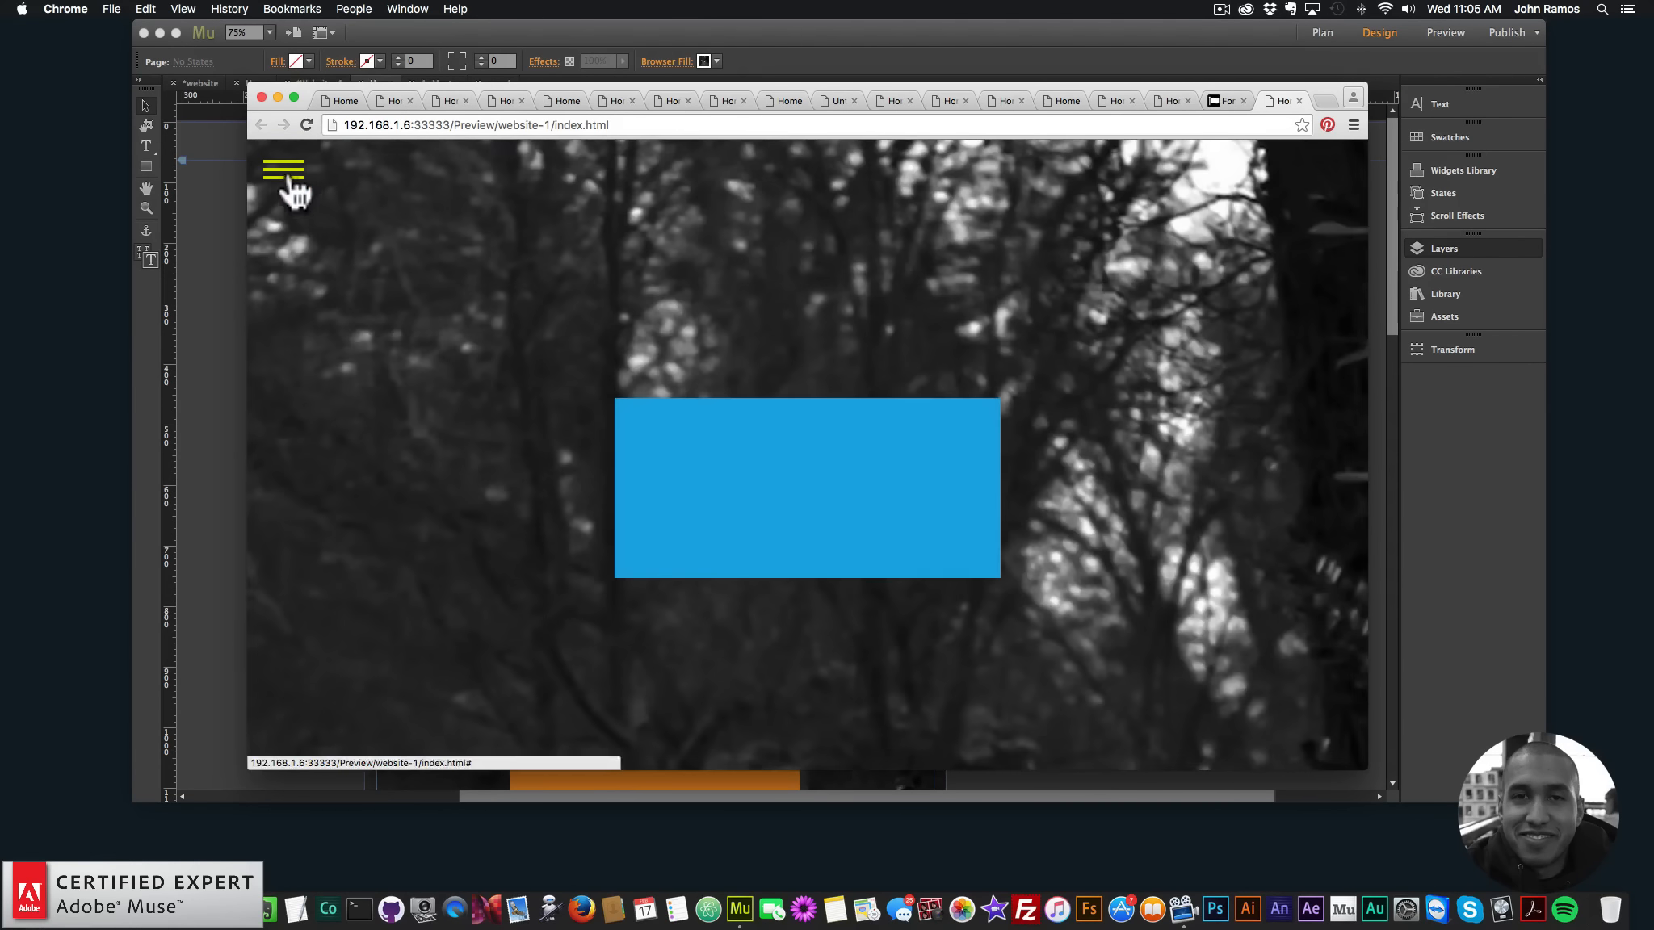
{"action": "left_click", "coordinate": [283, 169]}
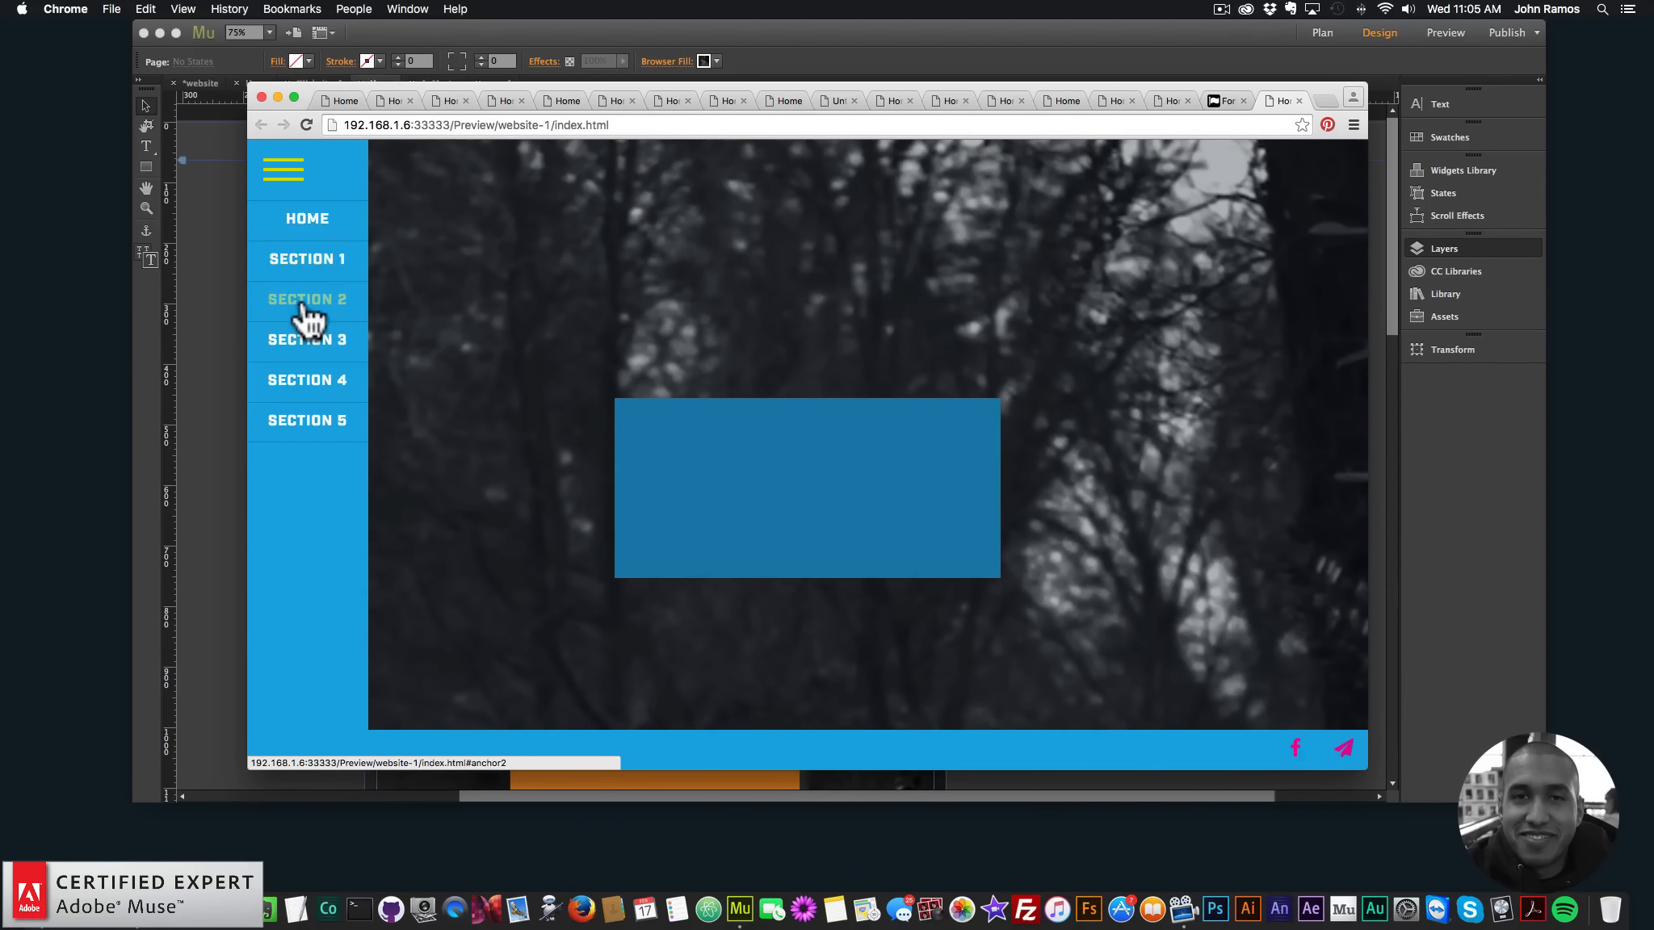
{"action": "left_click", "coordinate": [305, 311]}
{"action": "left_click", "coordinate": [202, 240]}
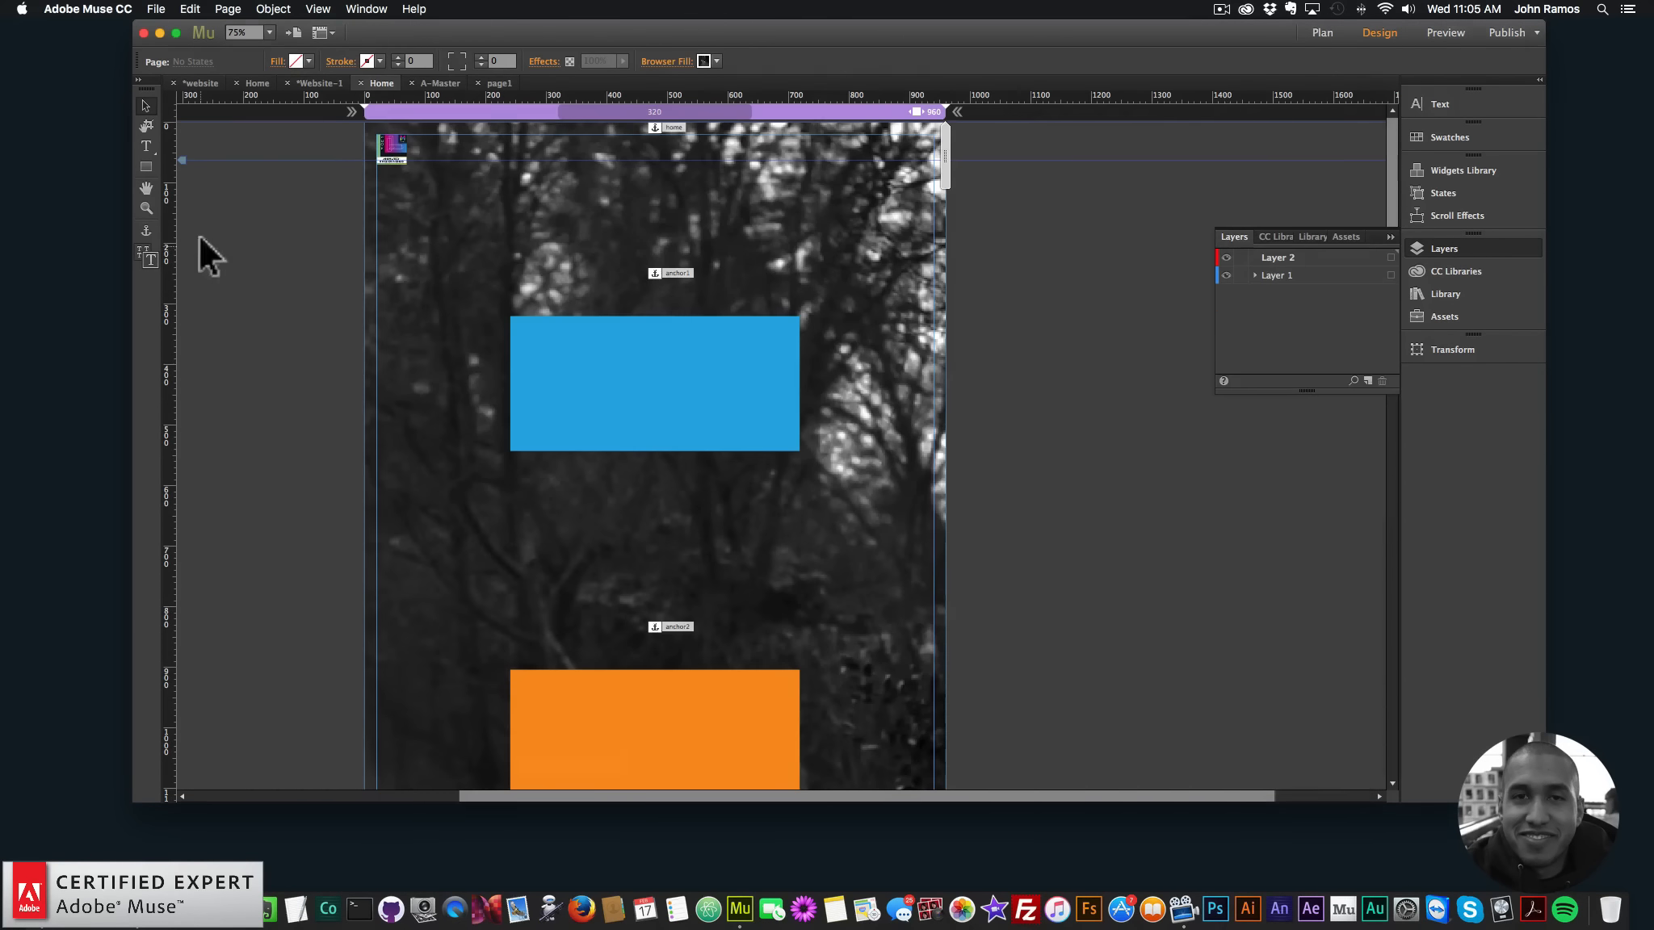
Reopen the A-Master border menu widget's options and check the Menu Item 2 URL
{"action": "left_click", "coordinate": [1318, 32]}
{"action": "double_click", "coordinate": [299, 705]}
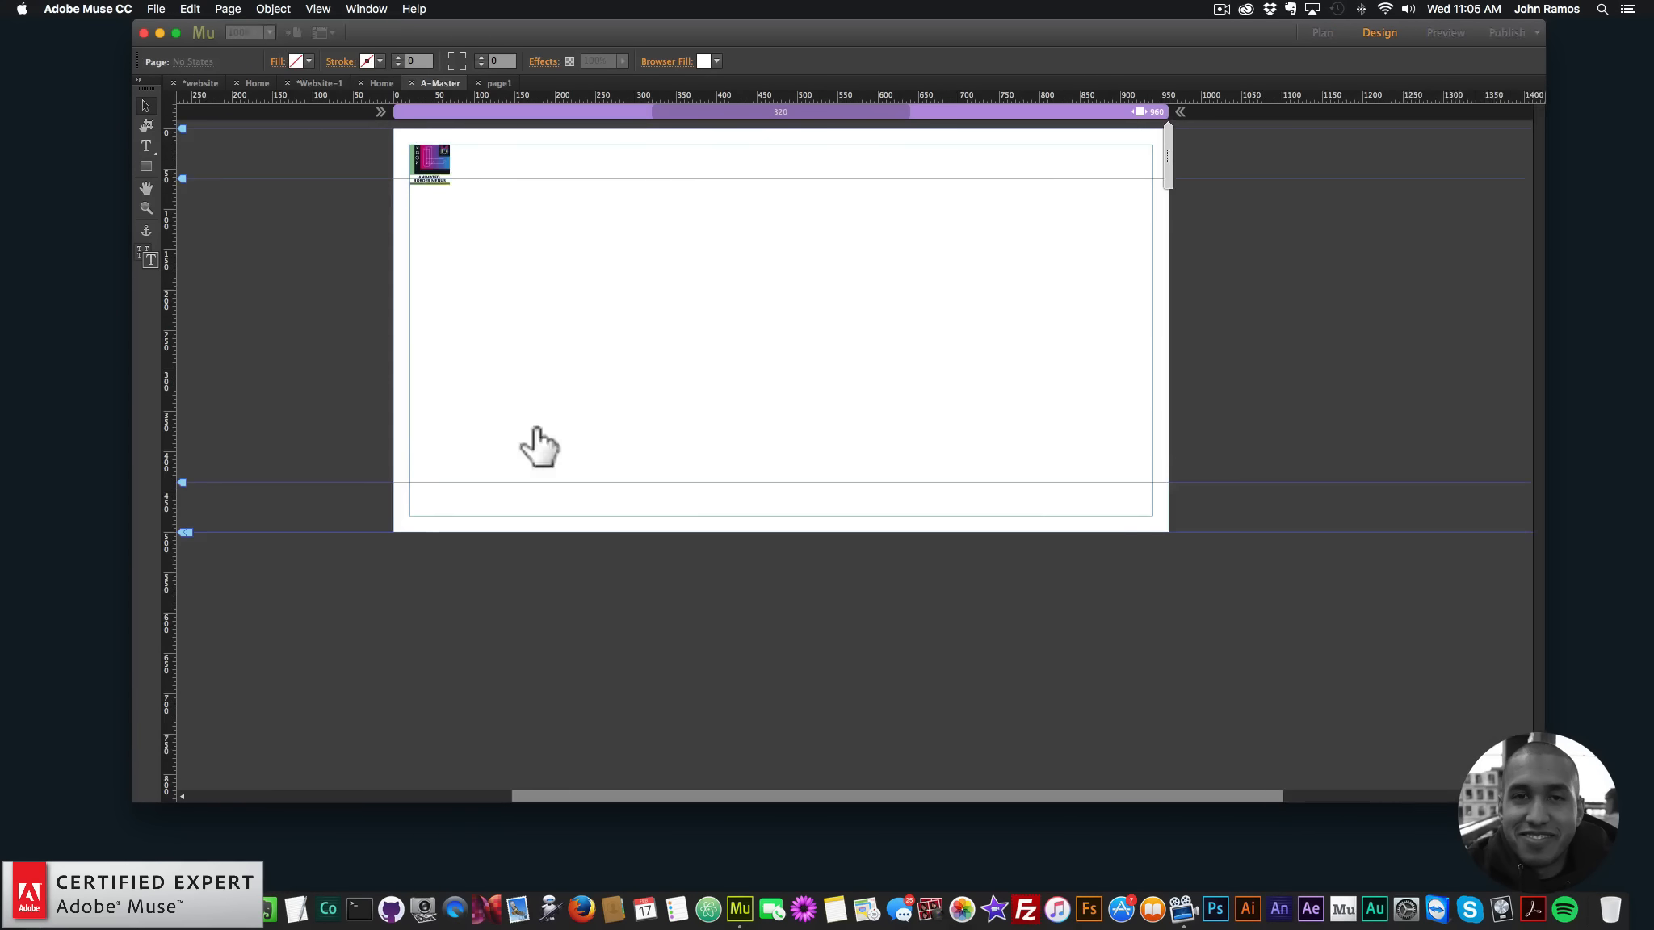
{"action": "left_click", "coordinate": [441, 171]}
{"action": "left_click", "coordinate": [464, 143]}
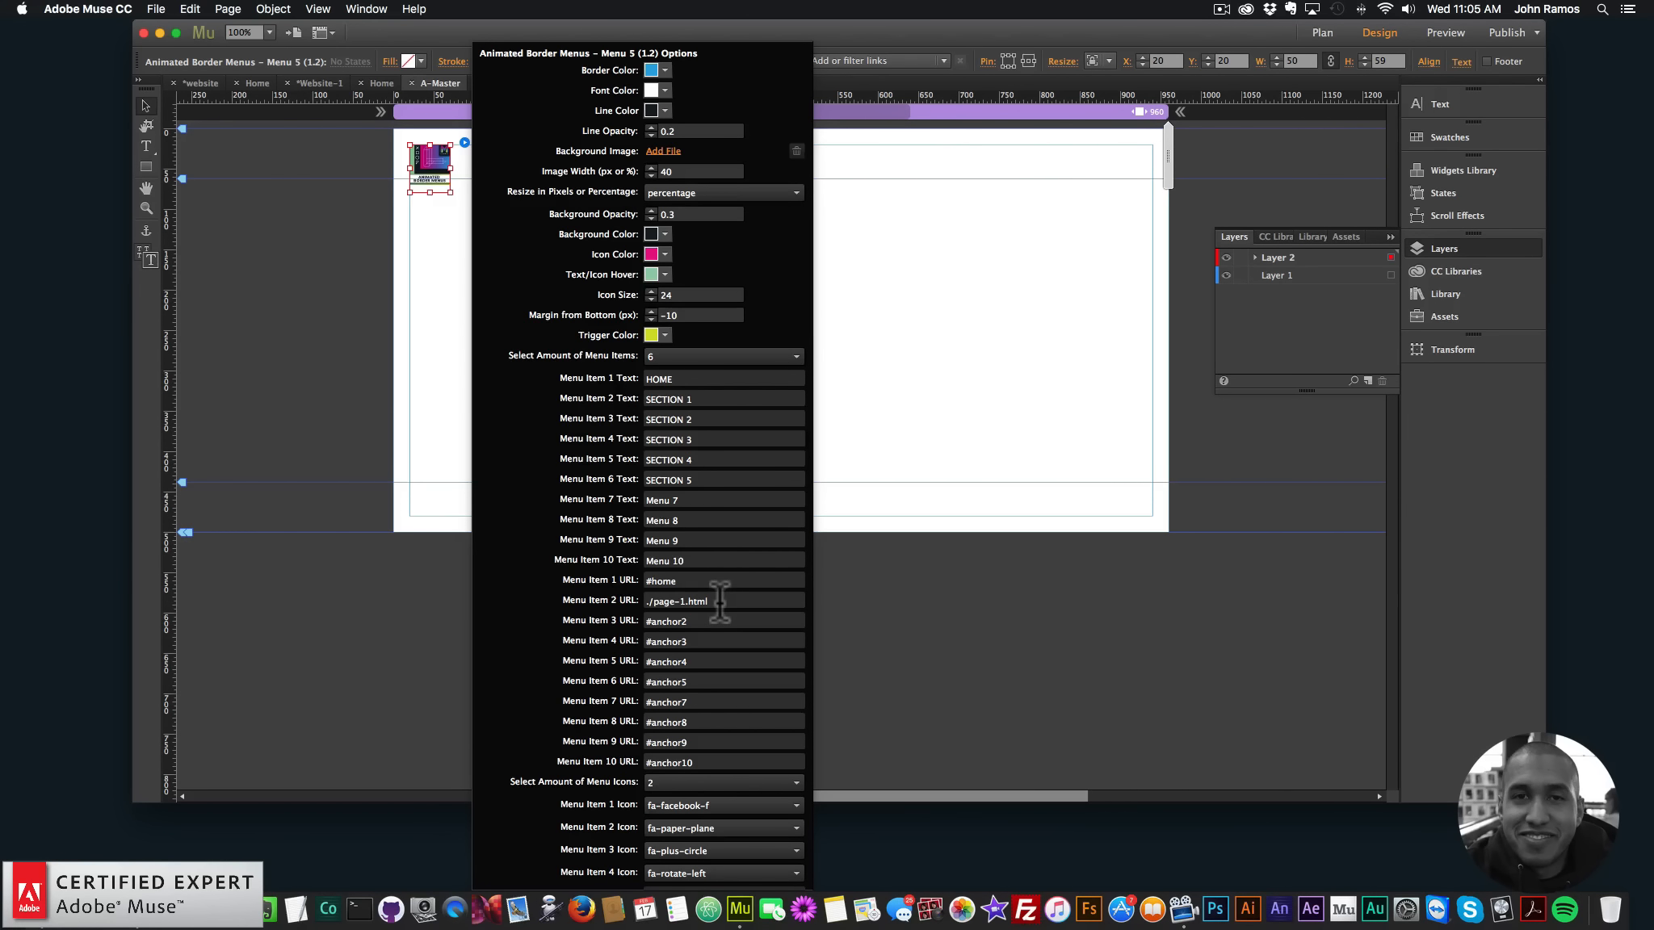
{"action": "left_click", "coordinate": [870, 386]}
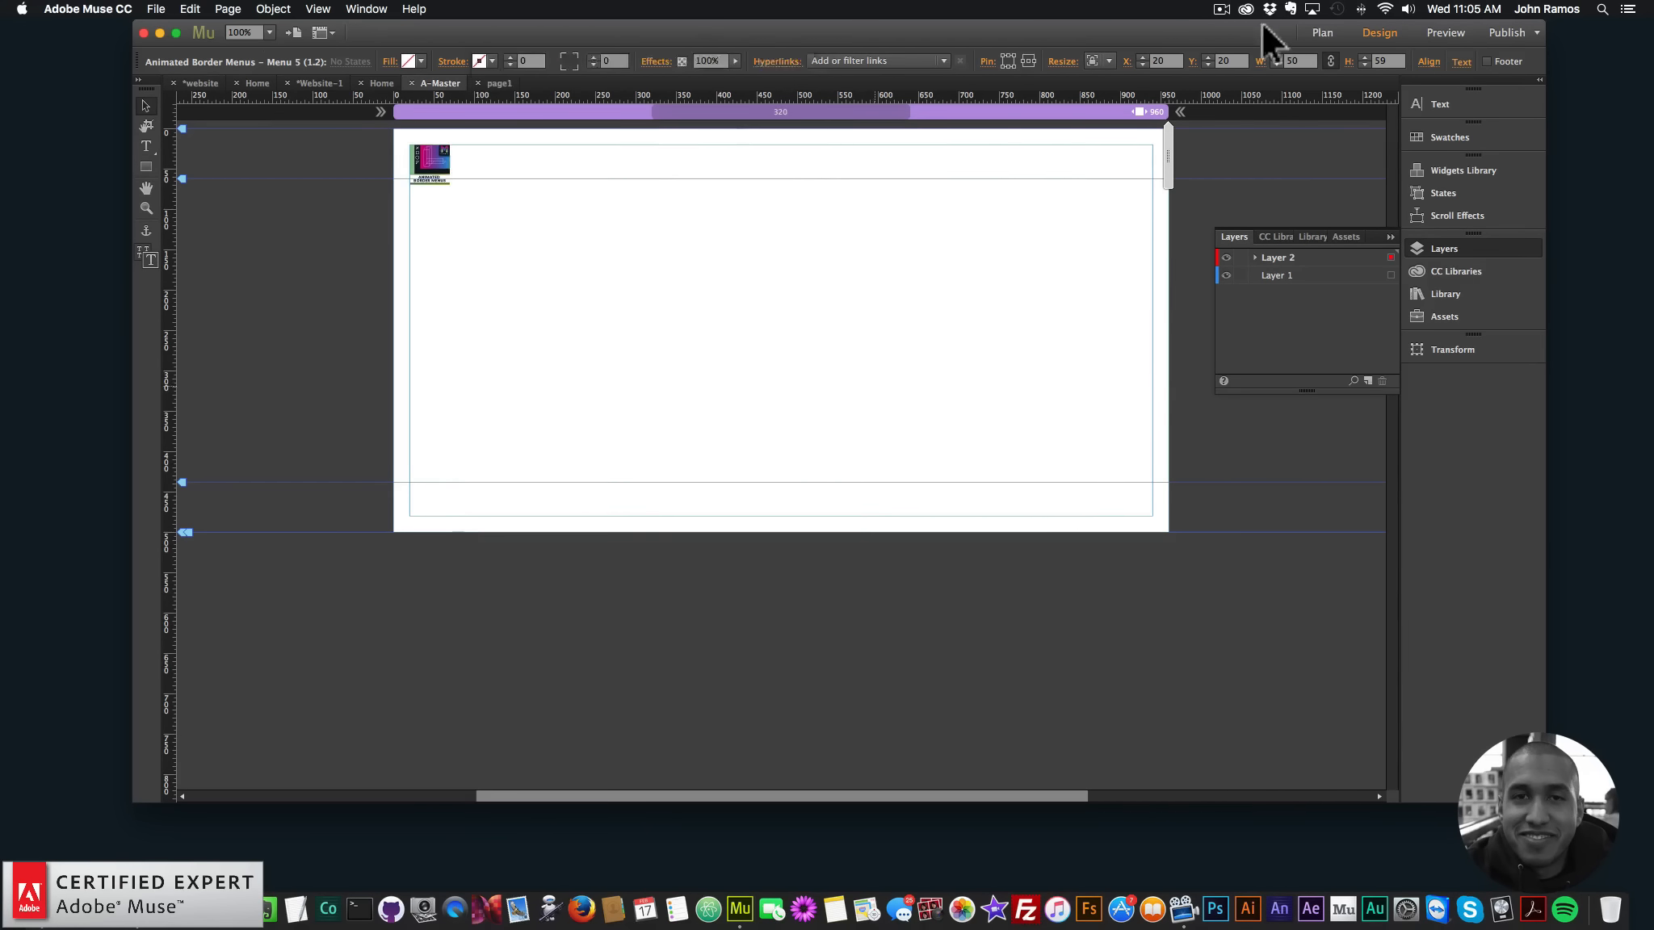
Preview the whole site in the browser and test the border menu's Section 2 and Section 1 links
{"action": "left_click", "coordinate": [1331, 33]}
{"action": "left_click", "coordinate": [130, 9]}
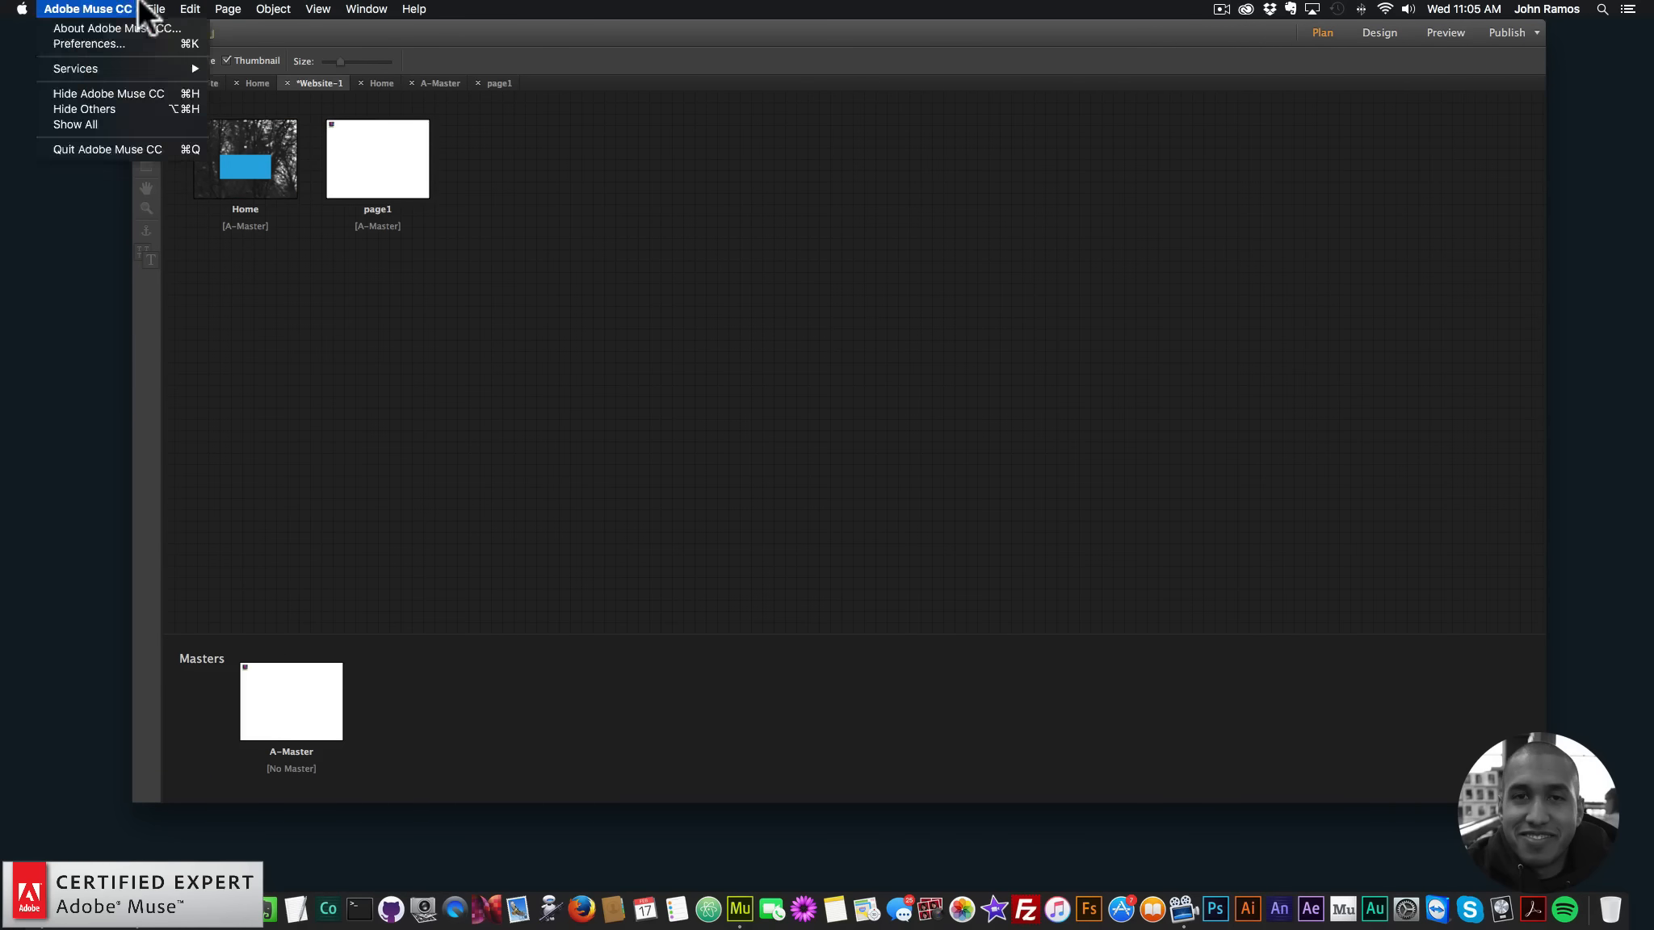
{"action": "left_click", "coordinate": [189, 281]}
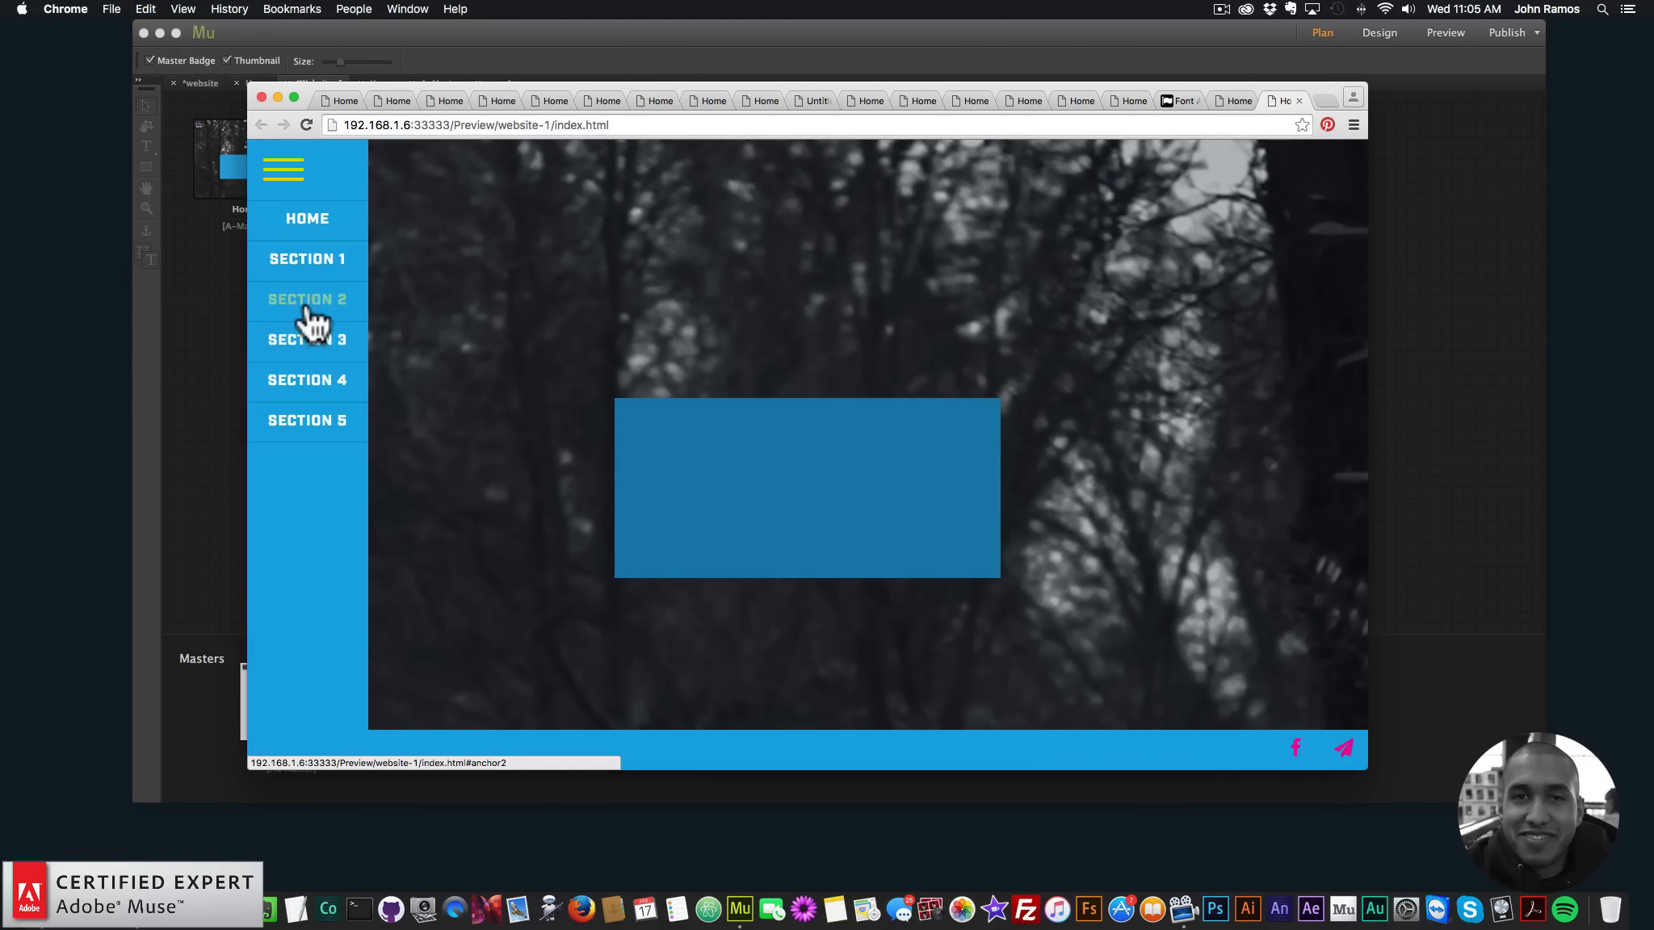
{"action": "left_click", "coordinate": [307, 314]}
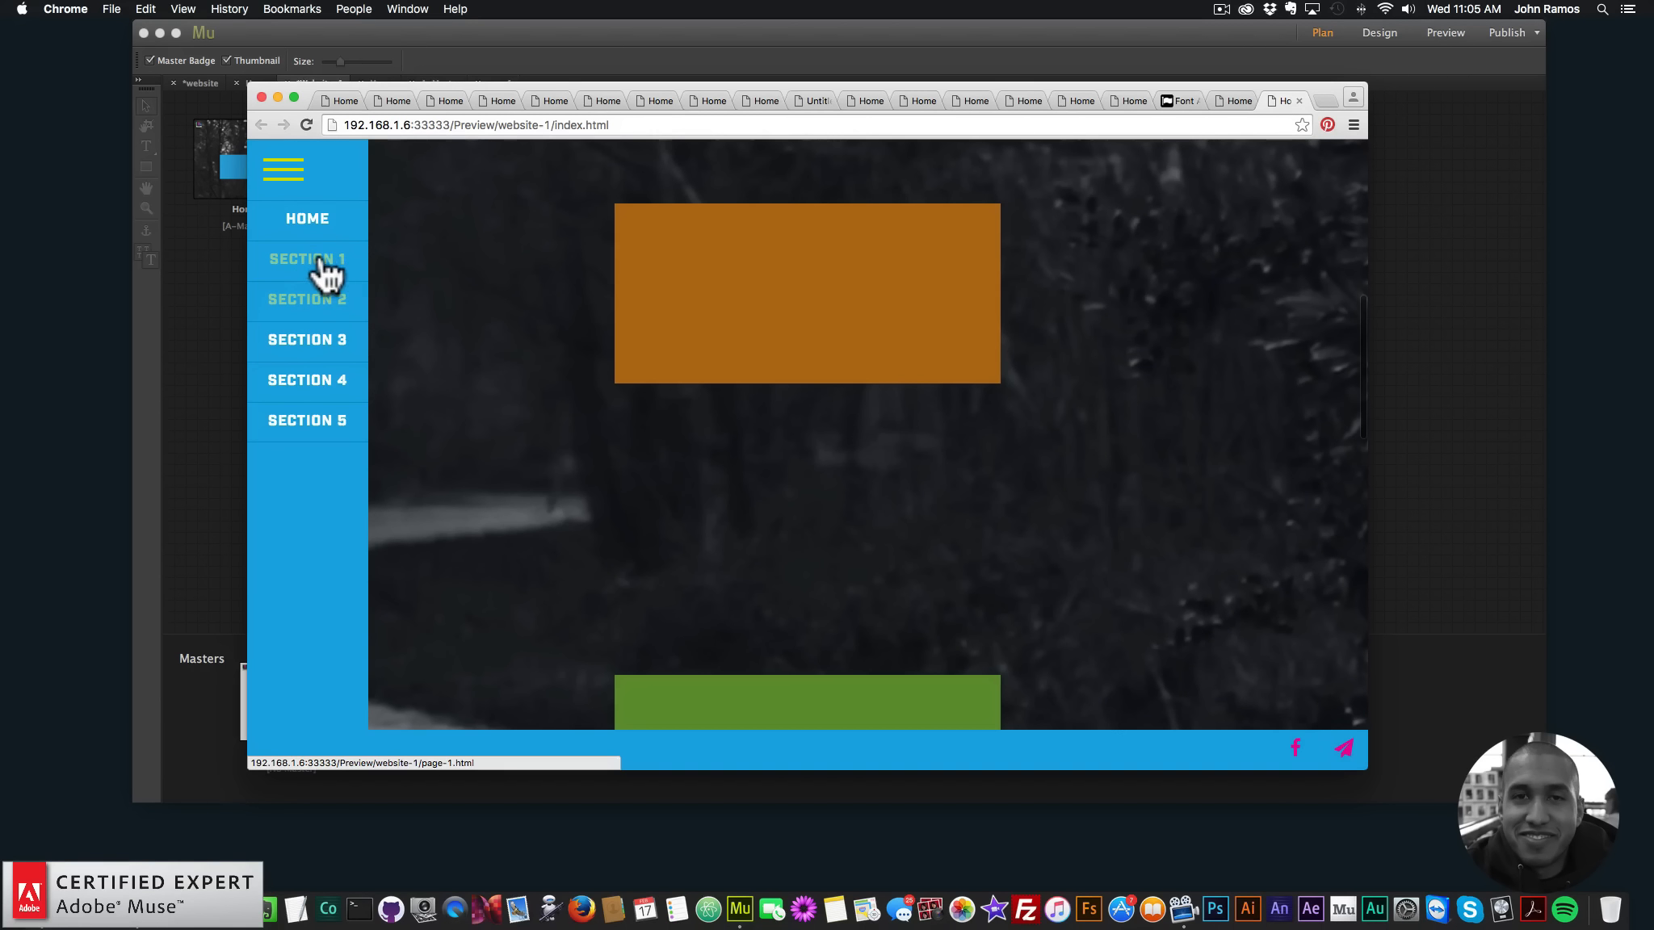
{"action": "left_click", "coordinate": [327, 260]}
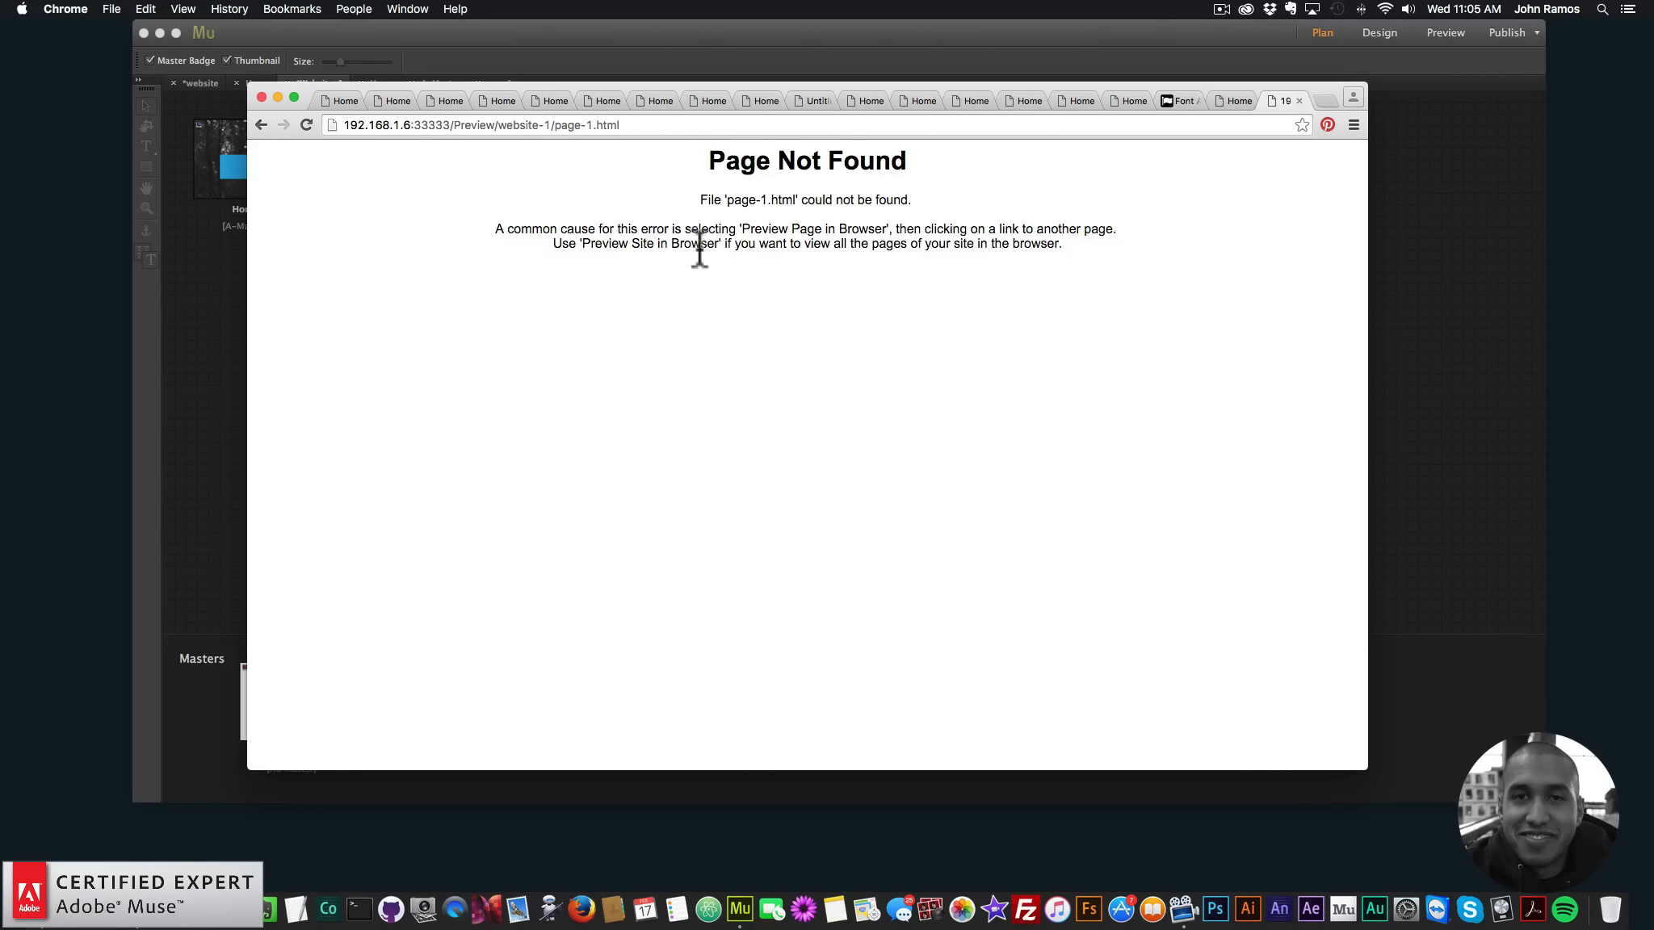
Return to A-Master in Adobe Muse and remove the hyphen from the widget's Menu Item 2 URL, making it ./page1.html
{"action": "left_click", "coordinate": [603, 34]}
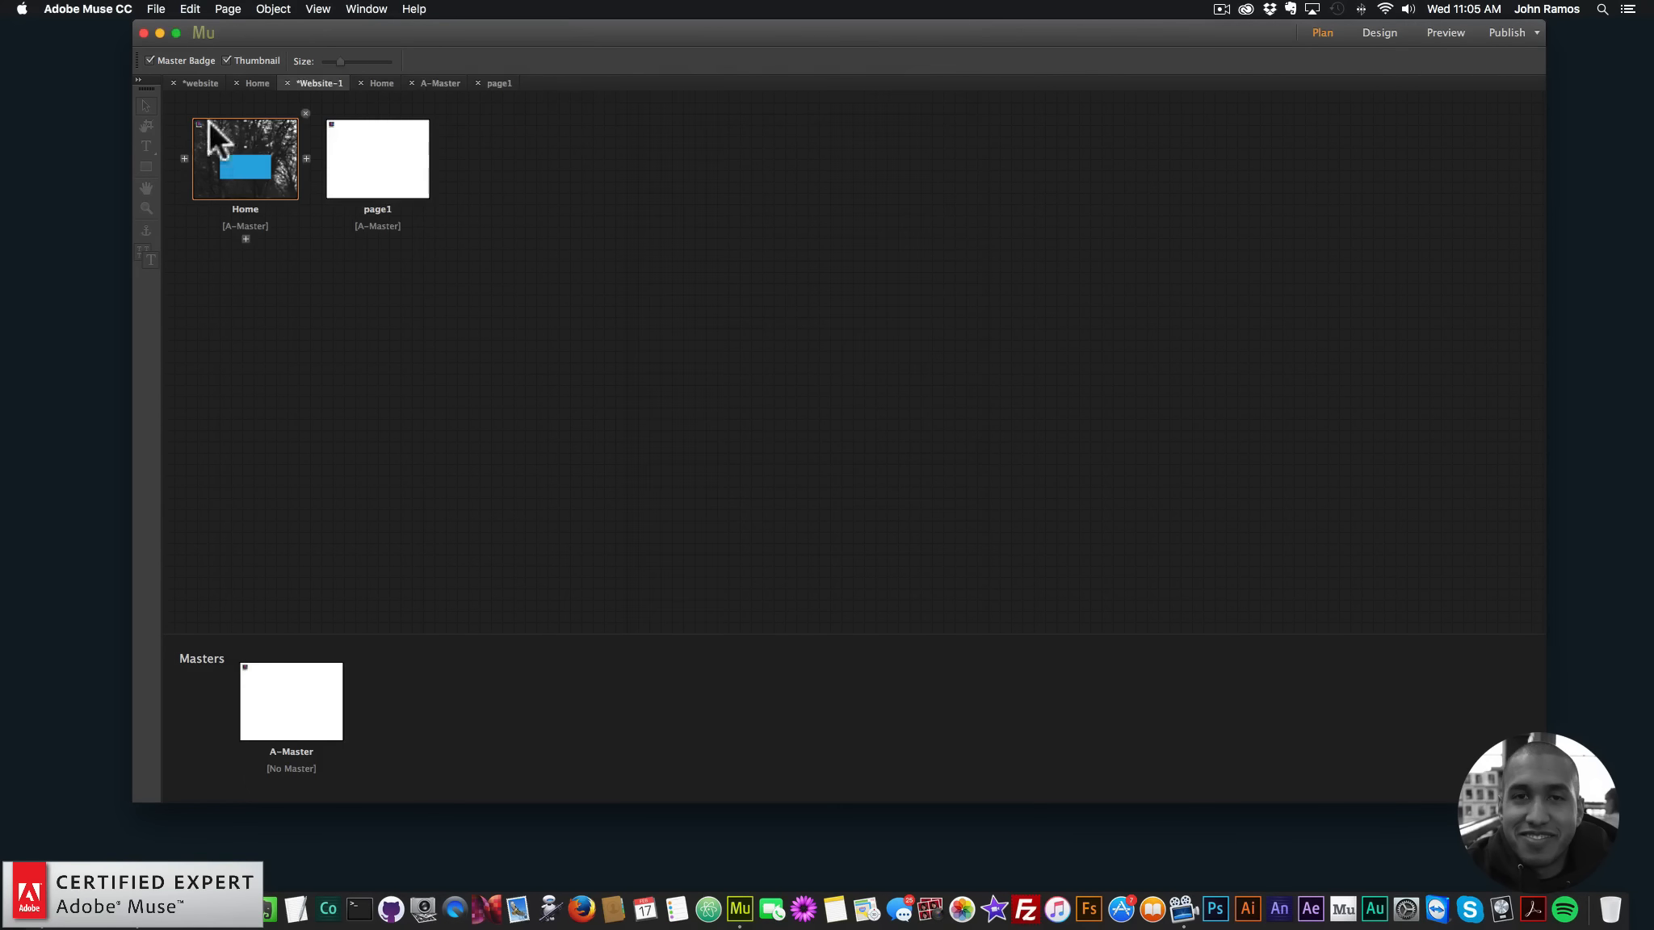
{"action": "double_click", "coordinate": [289, 709]}
{"action": "left_click", "coordinate": [430, 162]}
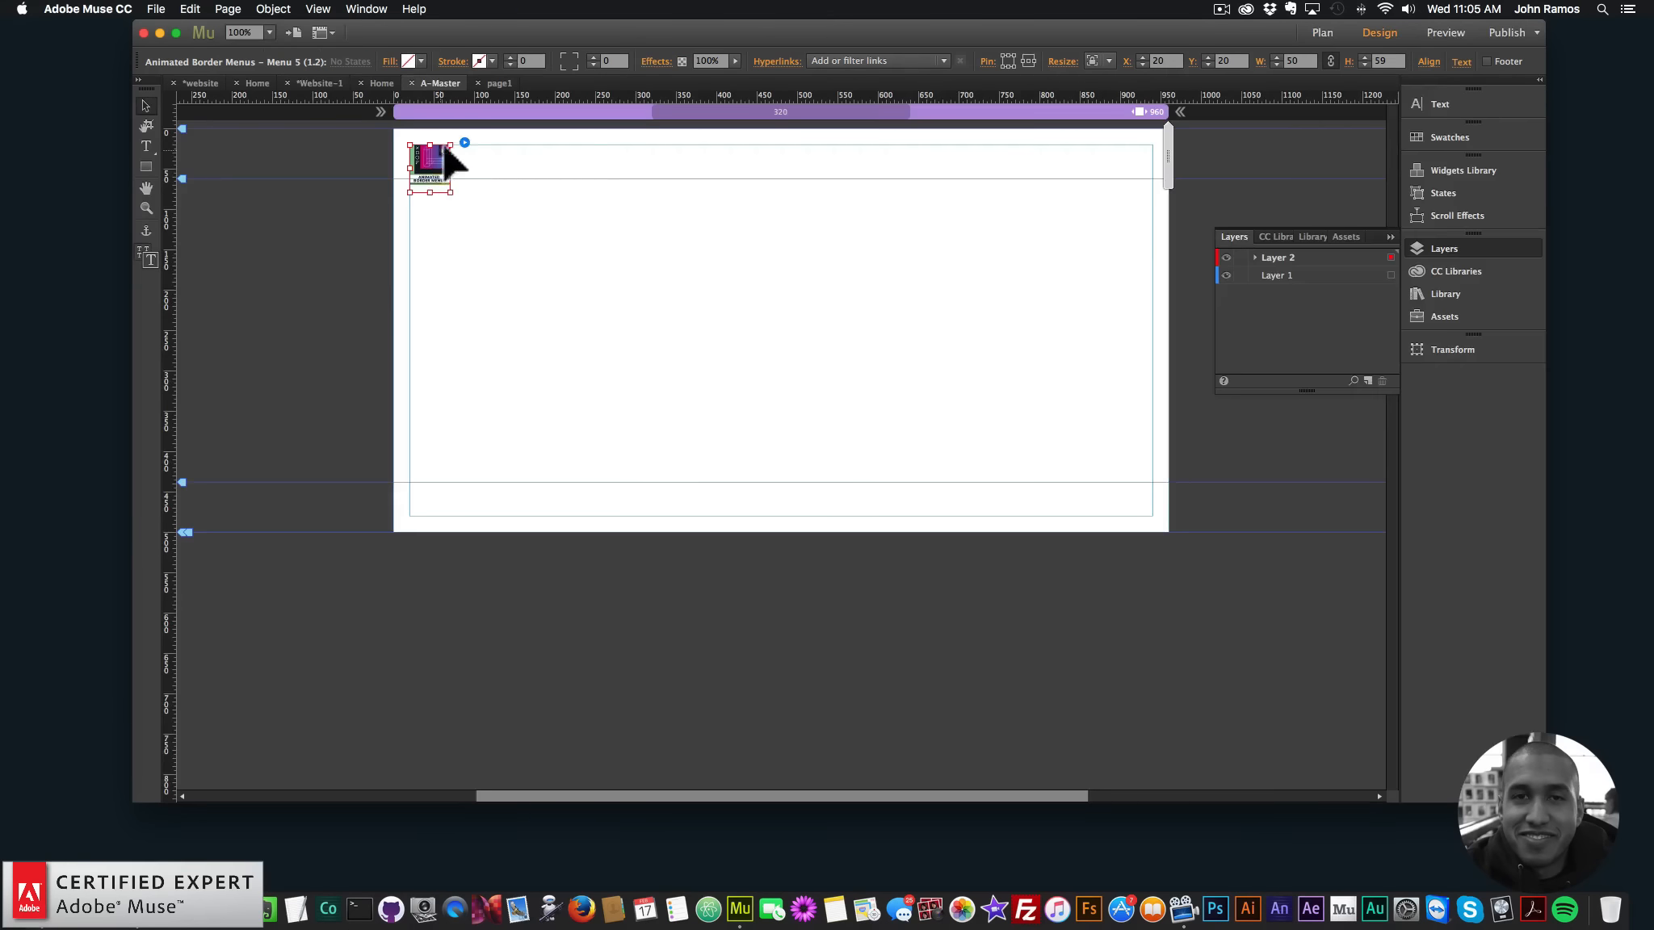
{"action": "left_click", "coordinate": [464, 143]}
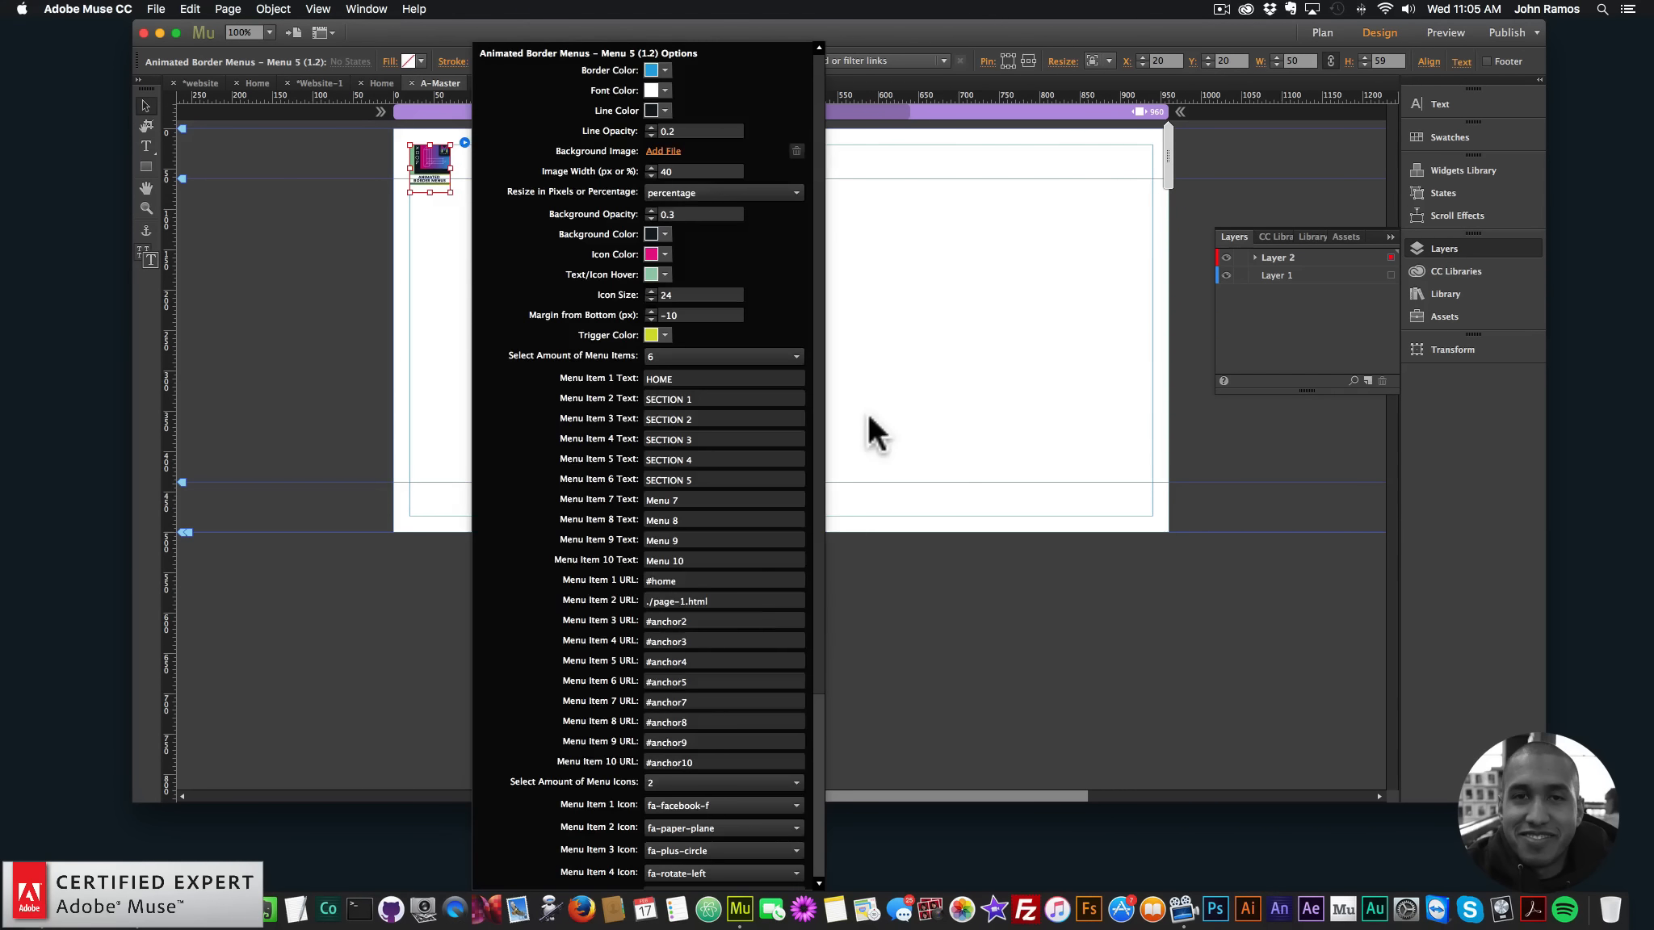
{"action": "left_click", "coordinate": [676, 603]}
{"action": "key", "text": "BackSpace"}
{"action": "key", "text": "Return"}
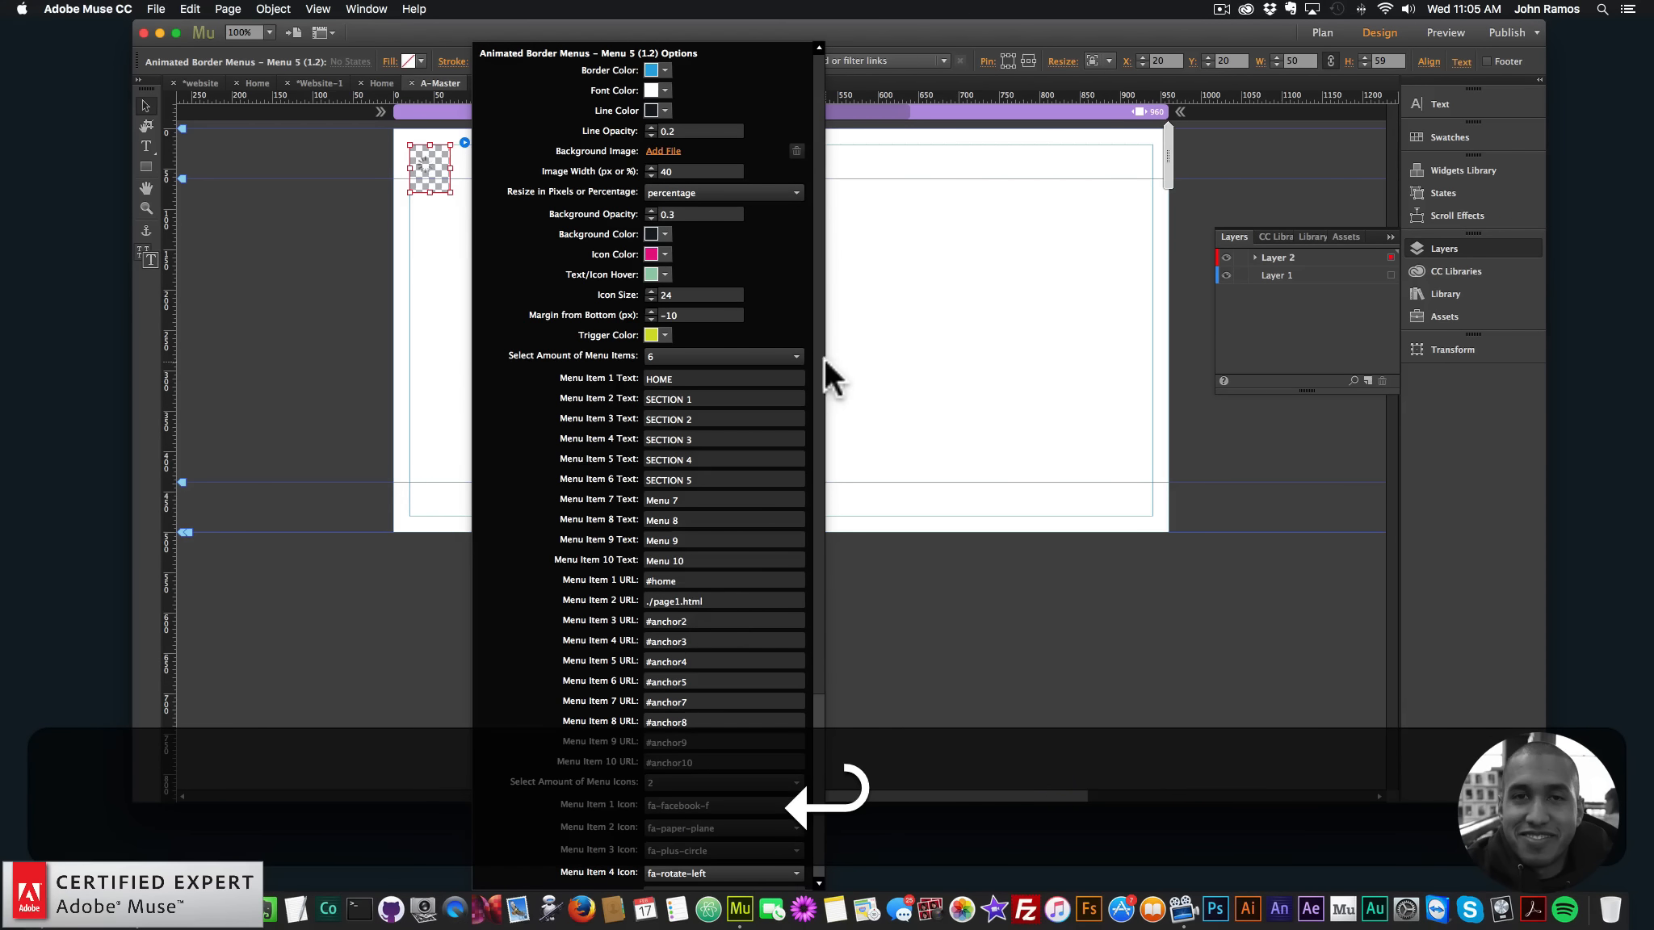
{"action": "left_click", "coordinate": [1042, 266]}
Open the Home page from the site plan and preview it in the browser with the corrected link
{"action": "left_click", "coordinate": [1322, 31]}
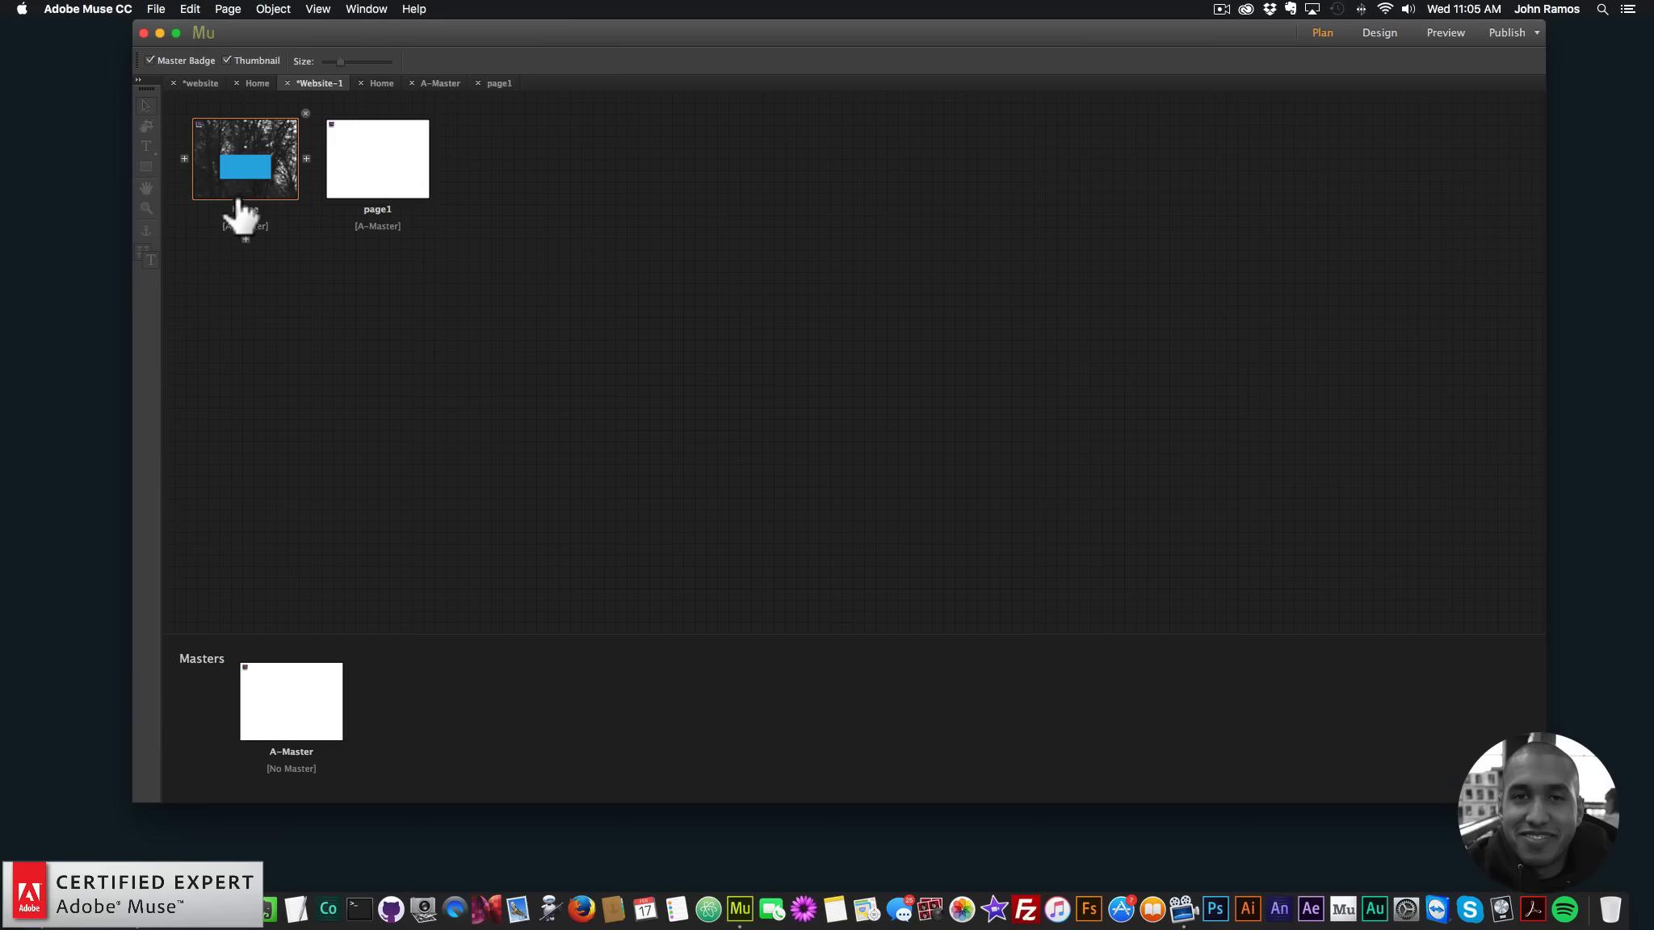
{"action": "double_click", "coordinate": [233, 162]}
{"action": "left_click", "coordinate": [156, 9]}
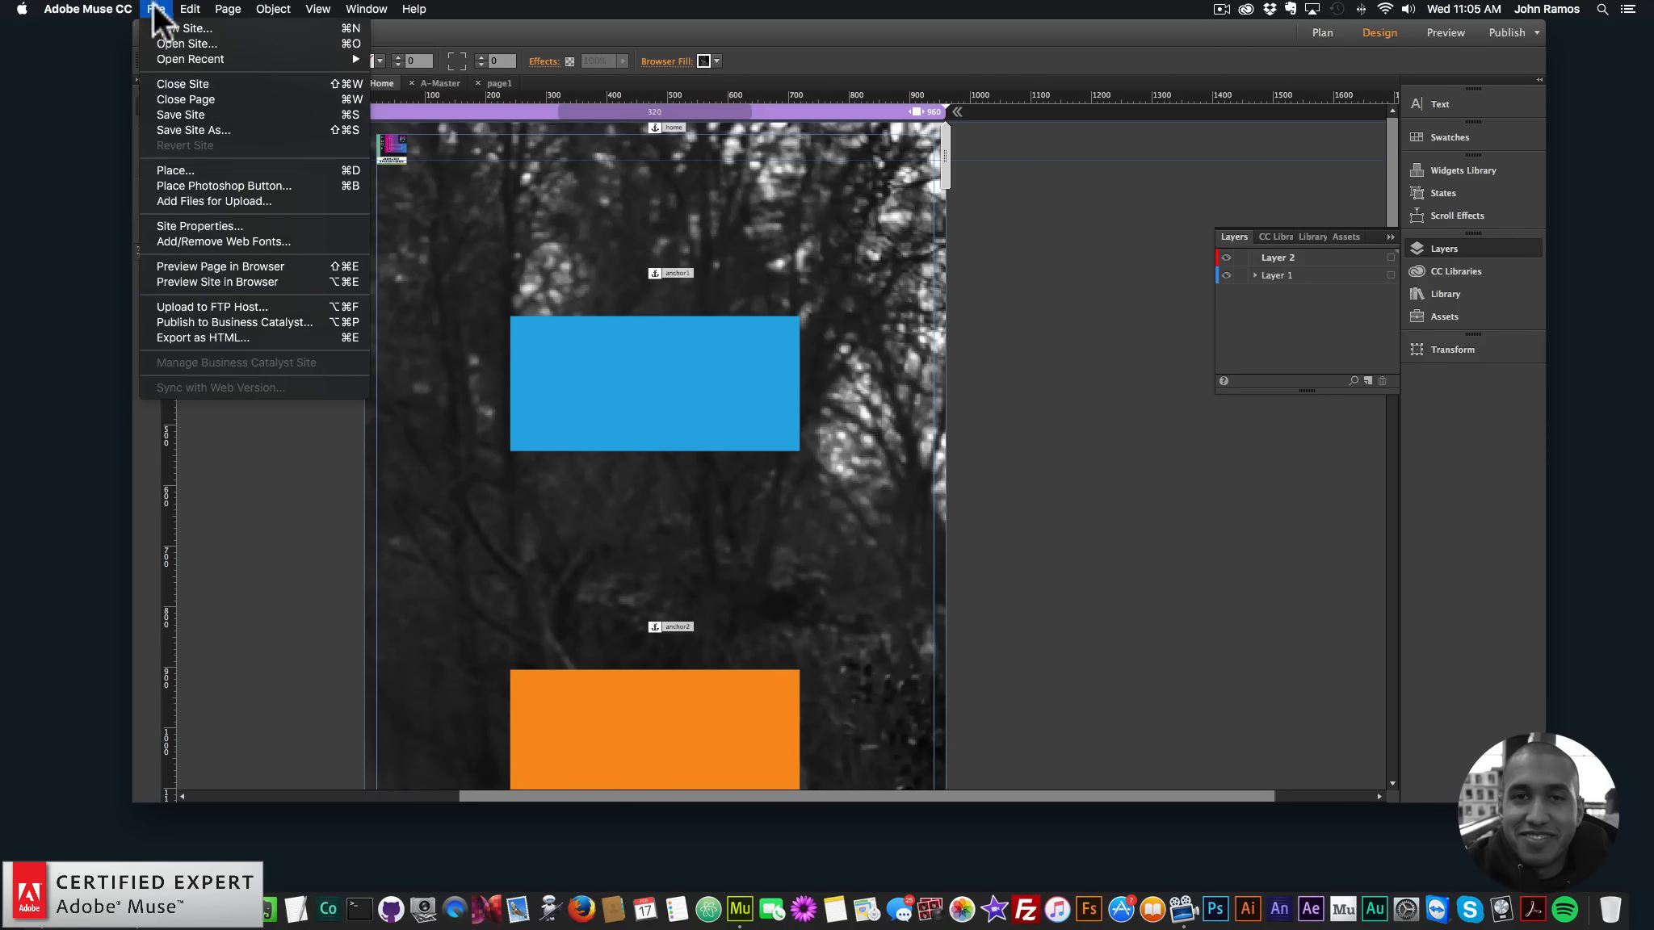
{"action": "left_click", "coordinate": [211, 267]}
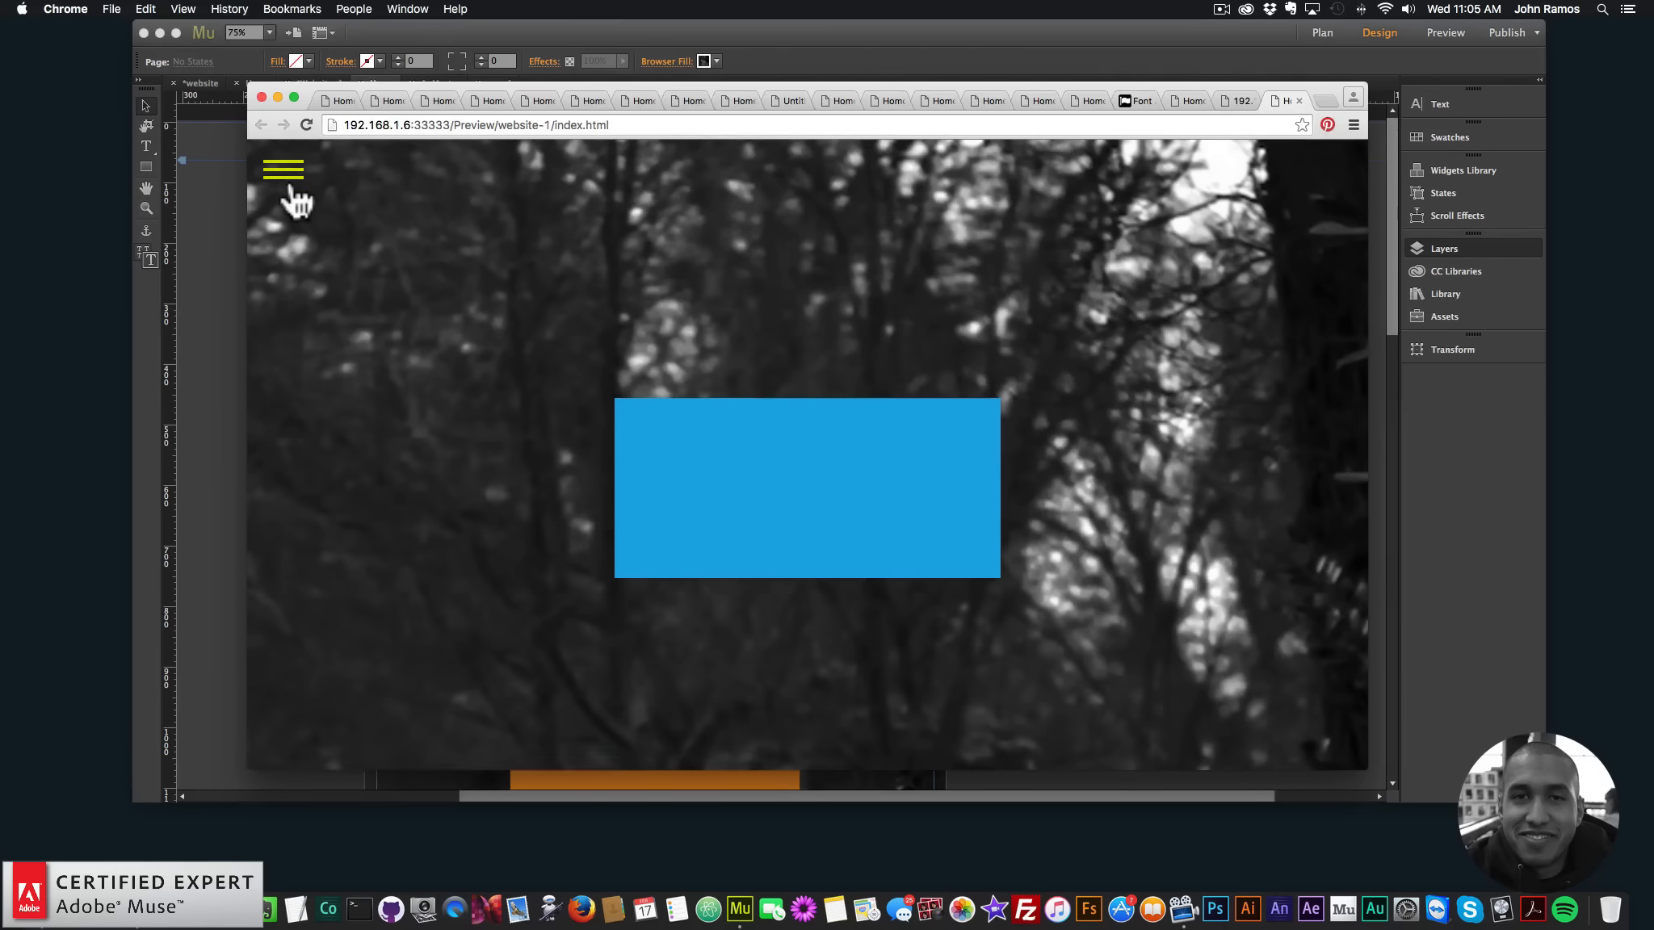
Follow the border menu's Section 1 link in the Home page preview and return to Adobe Muse
{"action": "left_click", "coordinate": [284, 168]}
{"action": "left_click", "coordinate": [315, 274]}
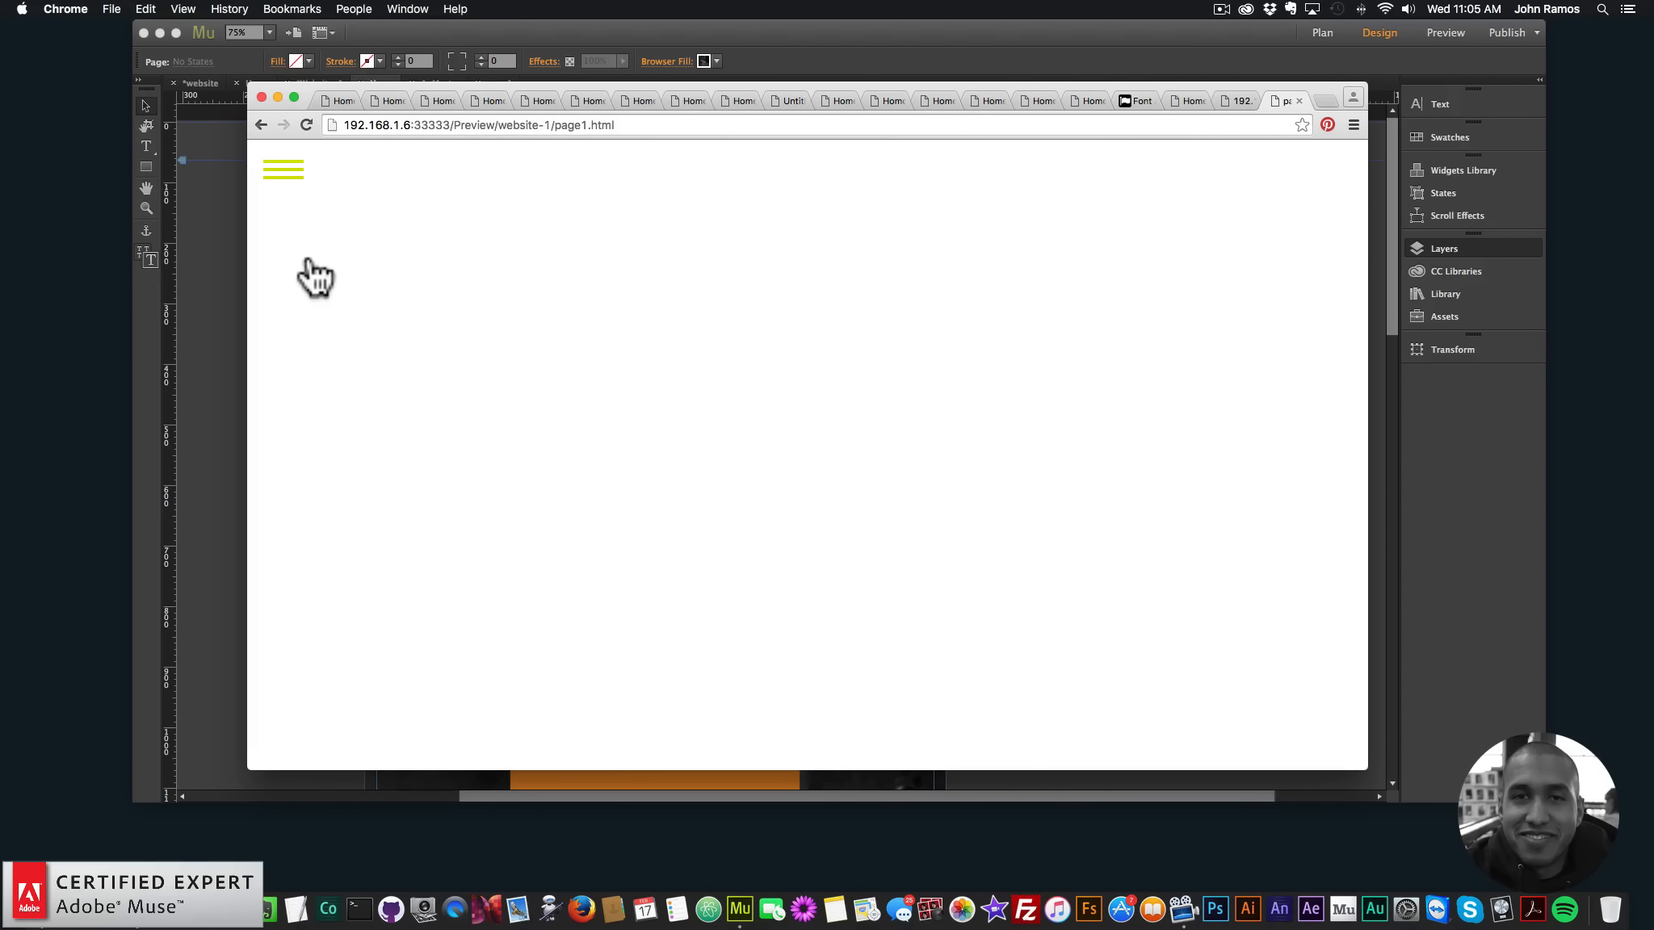
{"action": "left_click", "coordinate": [877, 34]}
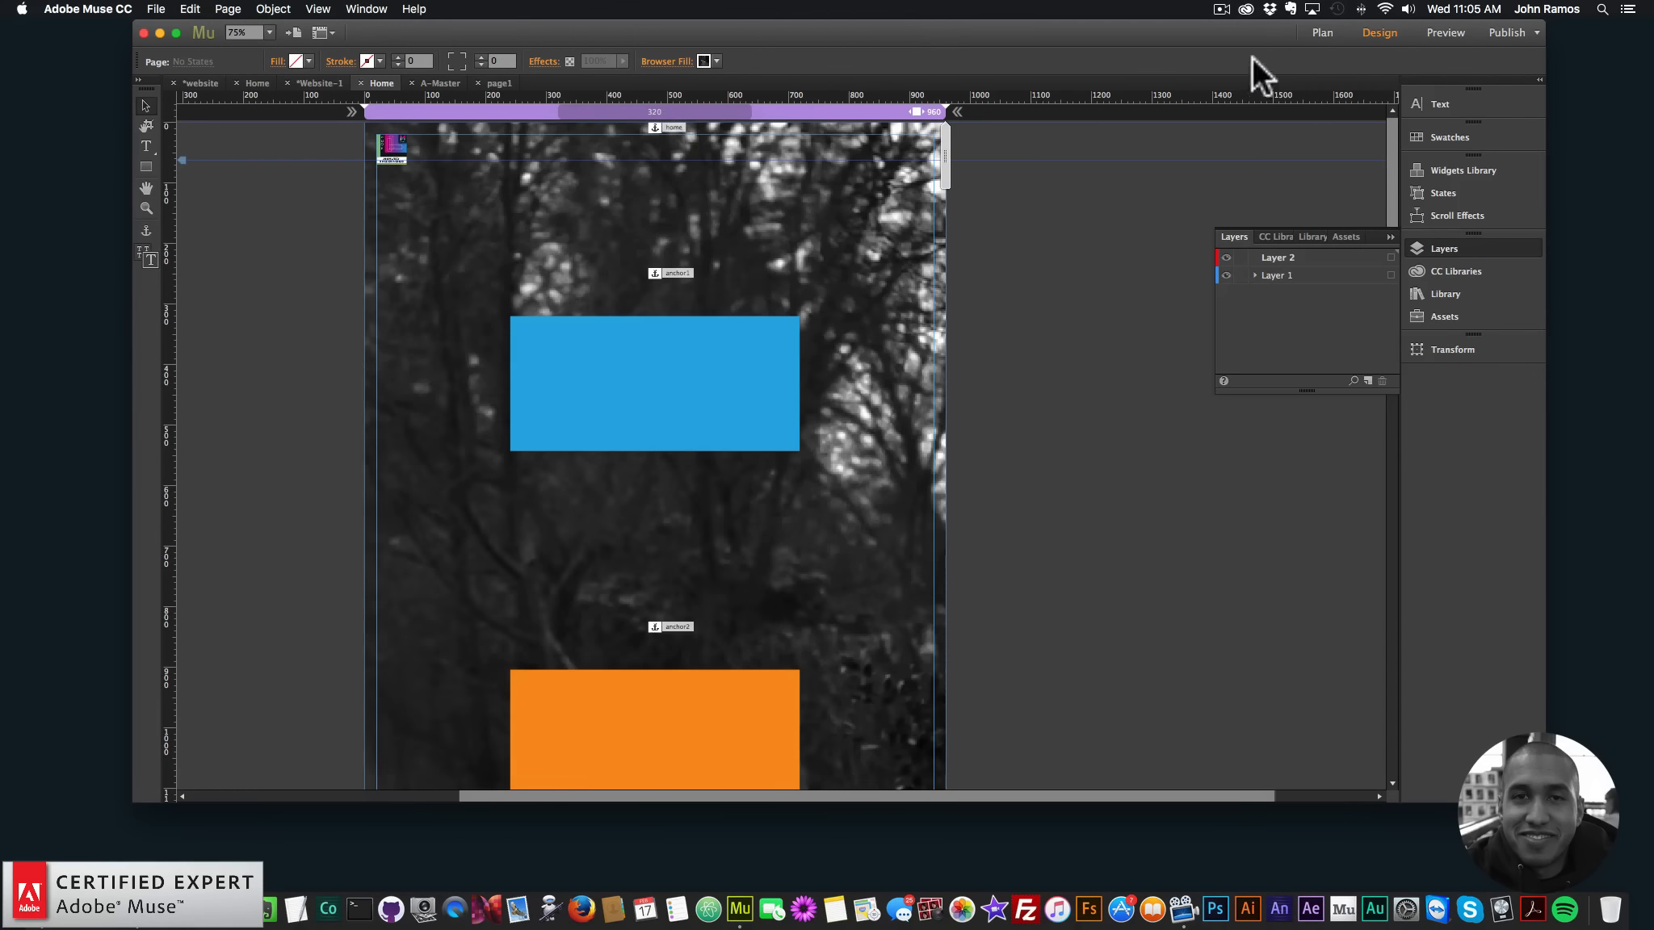
Open page1 from the site plan and add the purple flower image as its browser fill, with fitting set to Scale To Fill
{"action": "left_click", "coordinate": [1321, 33]}
{"action": "double_click", "coordinate": [340, 162]}
{"action": "left_click", "coordinate": [703, 61]}
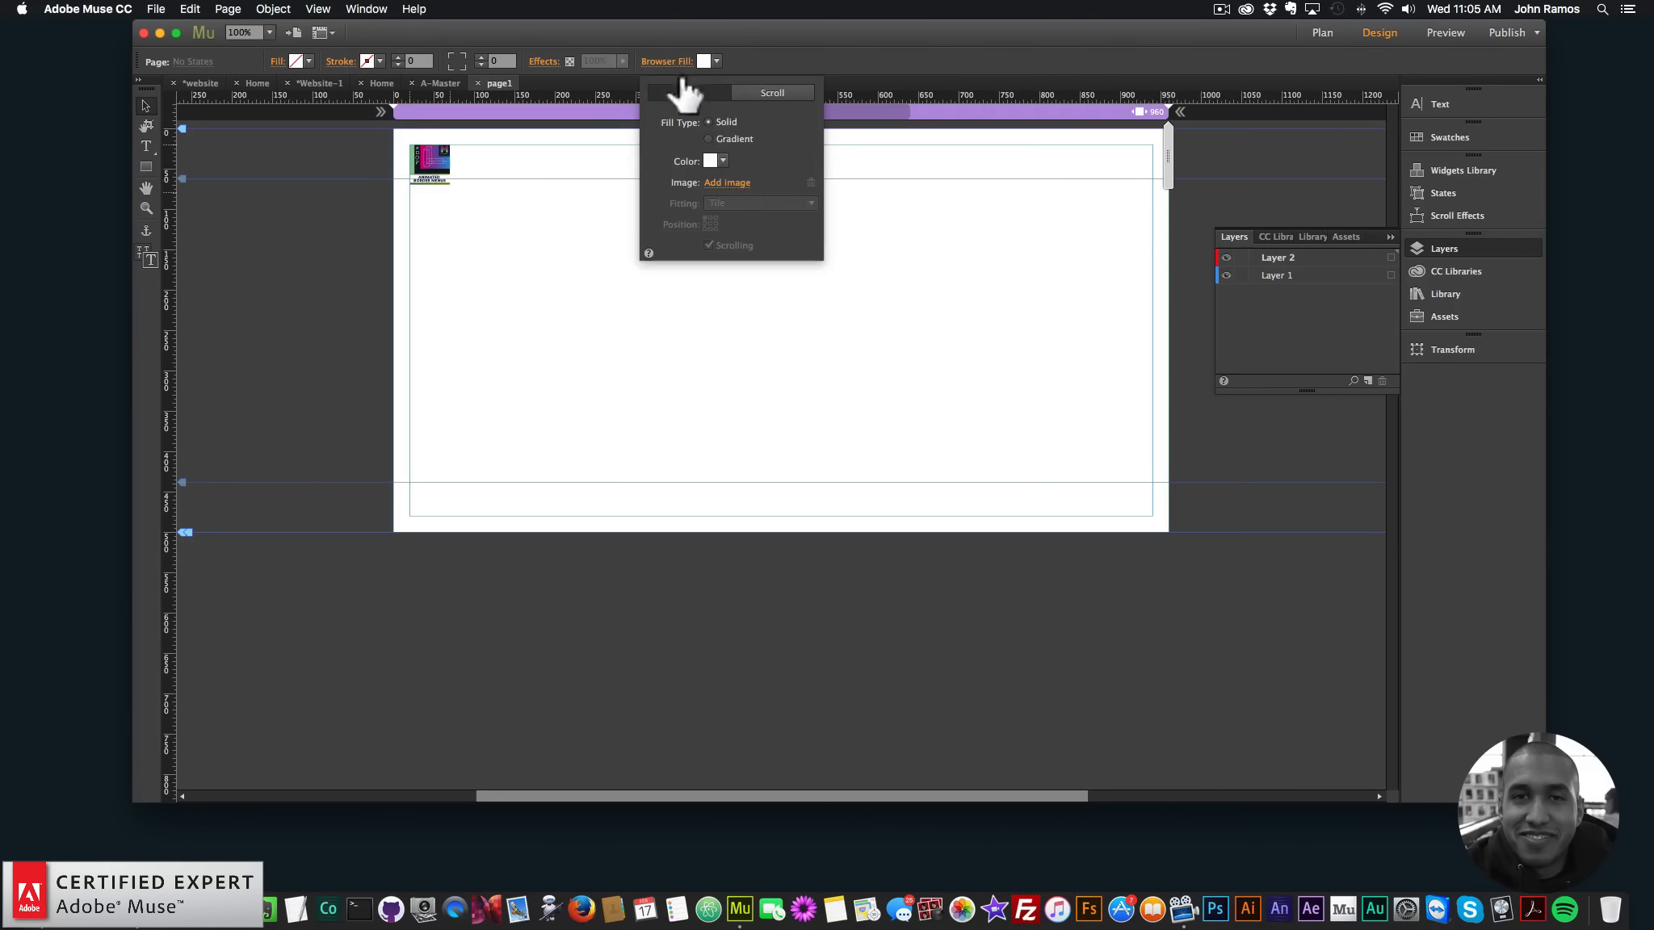
{"action": "left_click", "coordinate": [726, 183]}
{"action": "scroll", "coordinate": [876, 323], "scroll_direction": "down", "scroll_amount": 5}
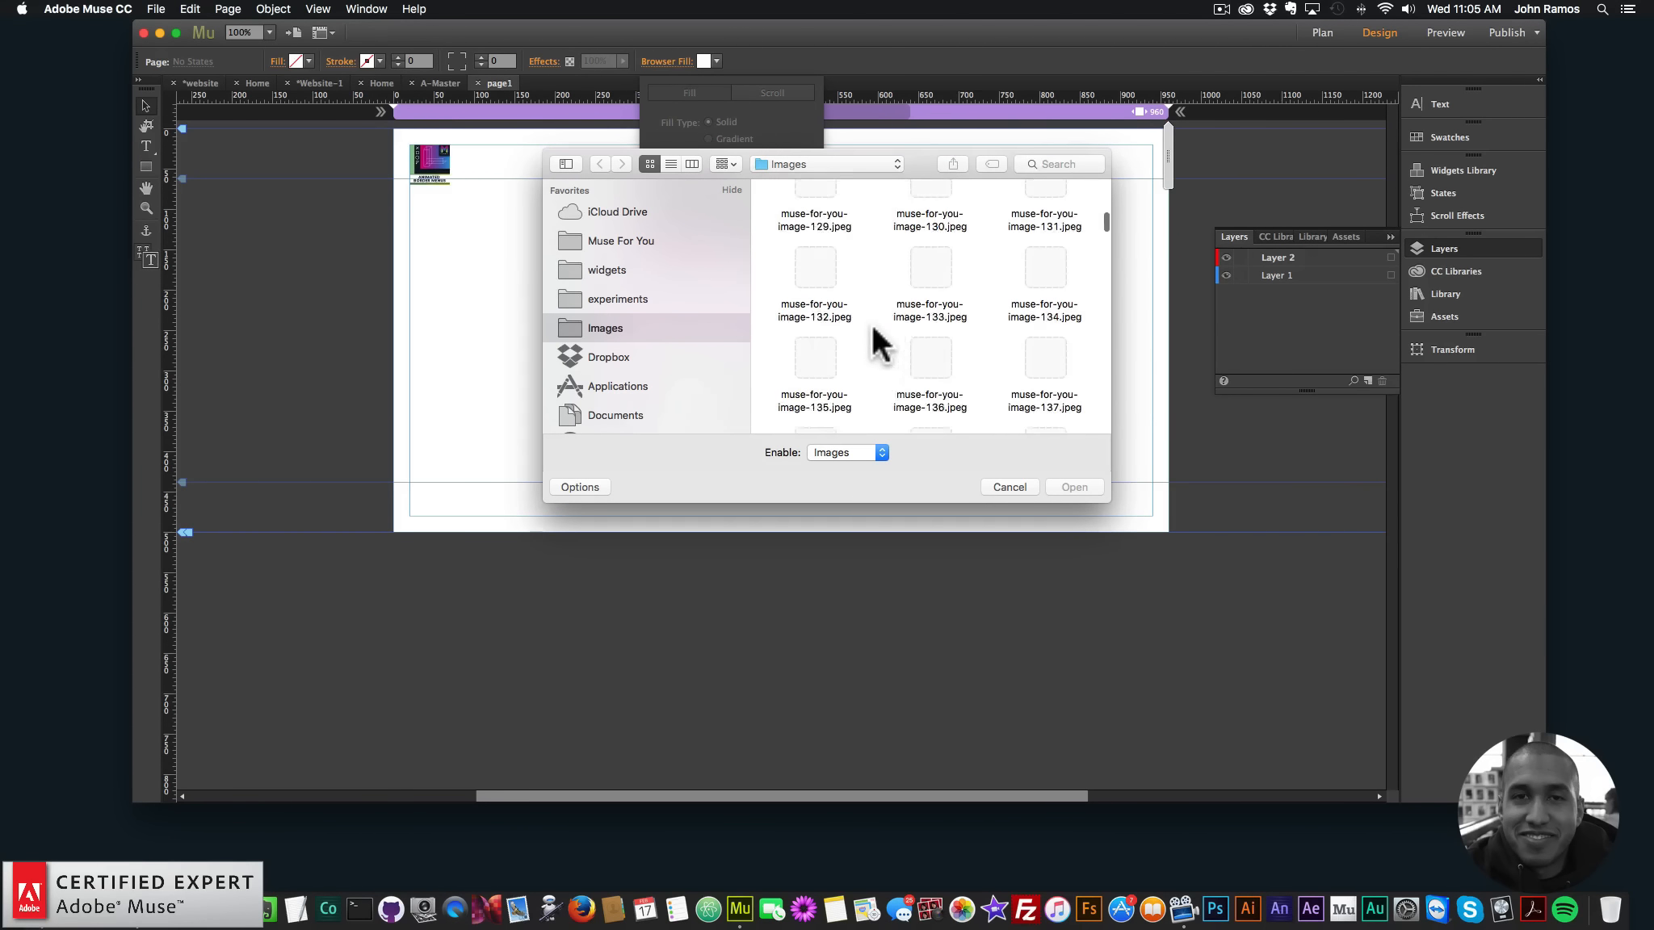
{"action": "scroll", "coordinate": [876, 343], "scroll_direction": "down", "scroll_amount": 3}
{"action": "double_click", "coordinate": [927, 348]}
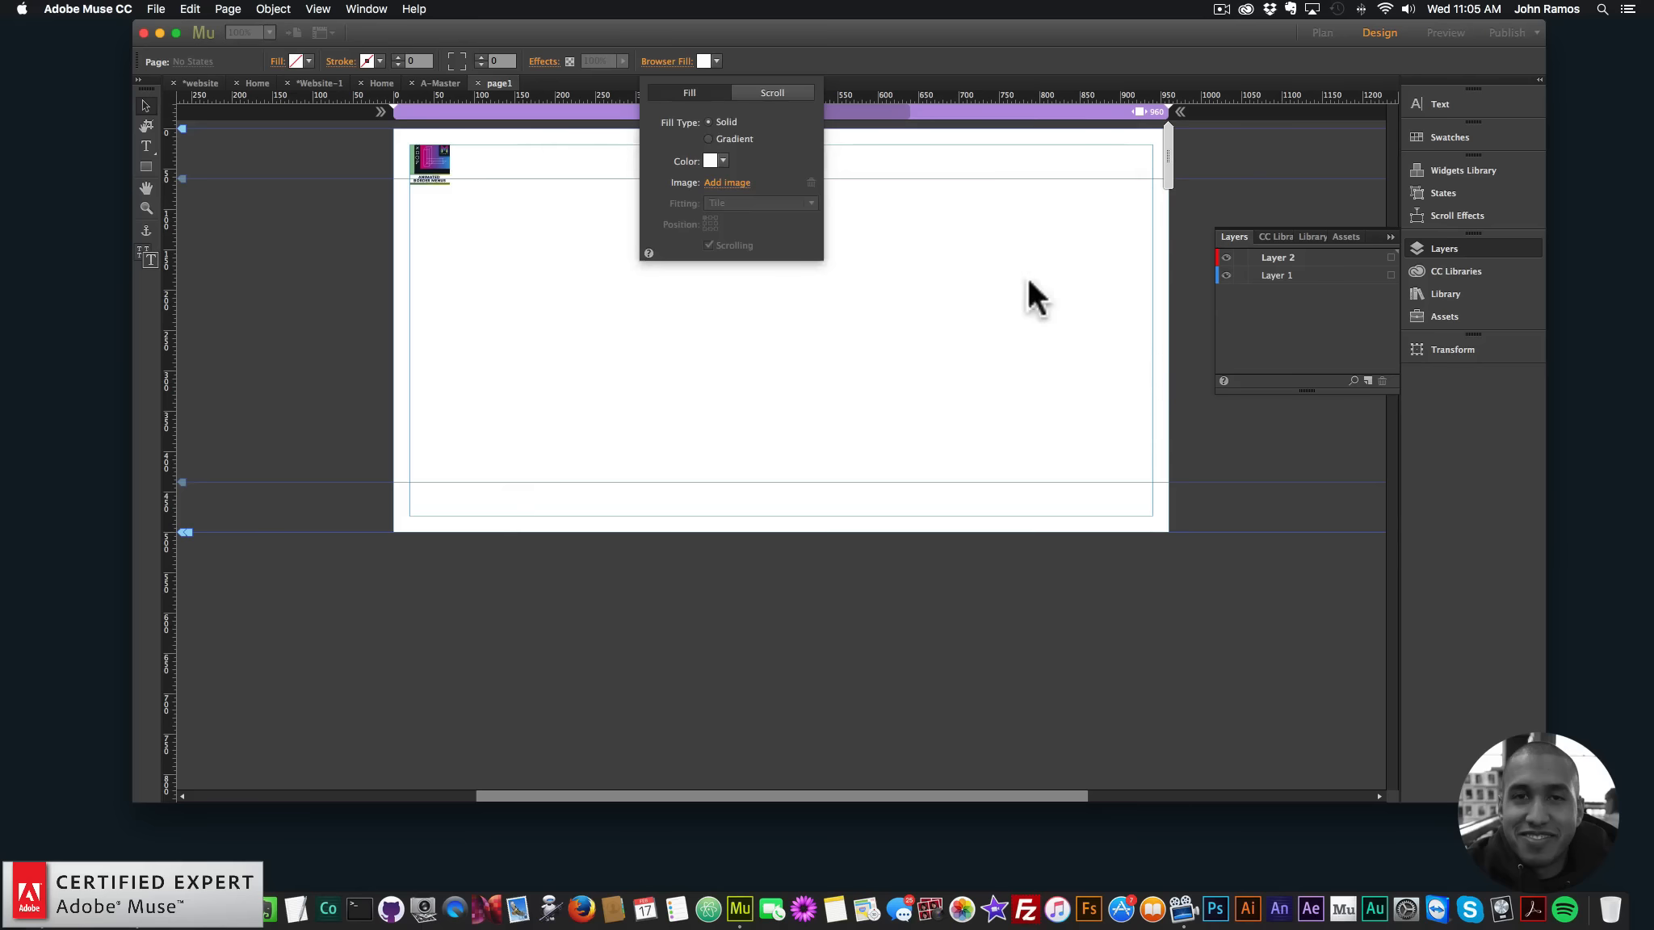
{"action": "left_click", "coordinate": [727, 203]}
{"action": "left_click", "coordinate": [743, 220]}
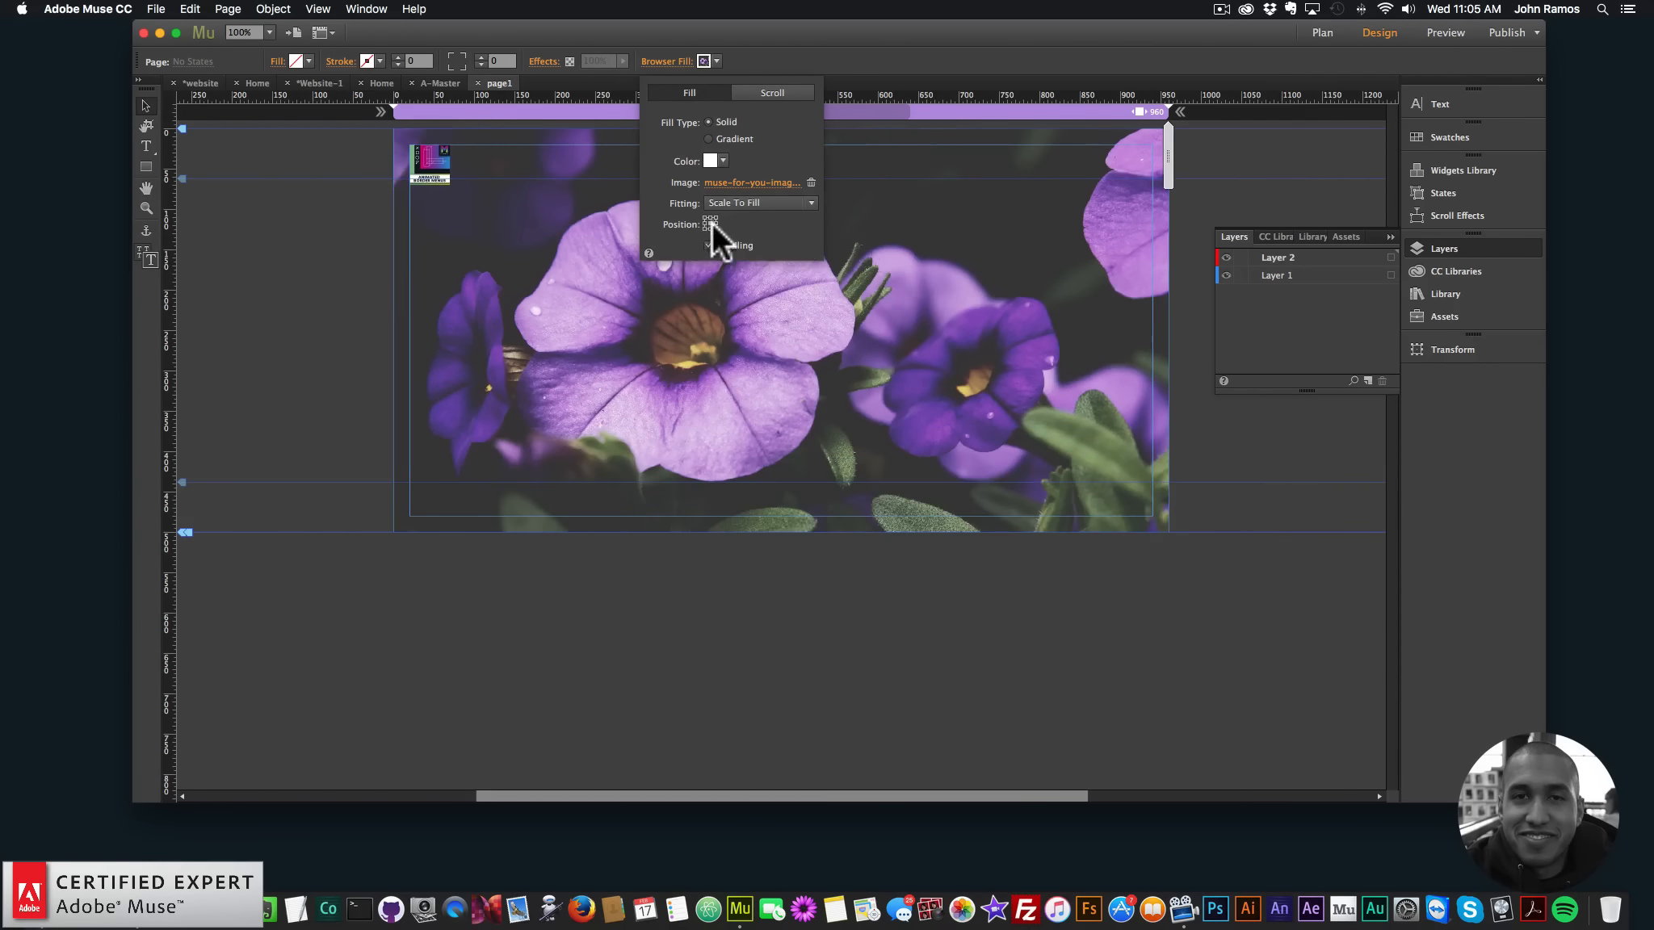
Preview the whole site in the browser from the Home page and follow the menu's Section 1 link
{"action": "left_click", "coordinate": [1322, 32]}
{"action": "double_click", "coordinate": [204, 167]}
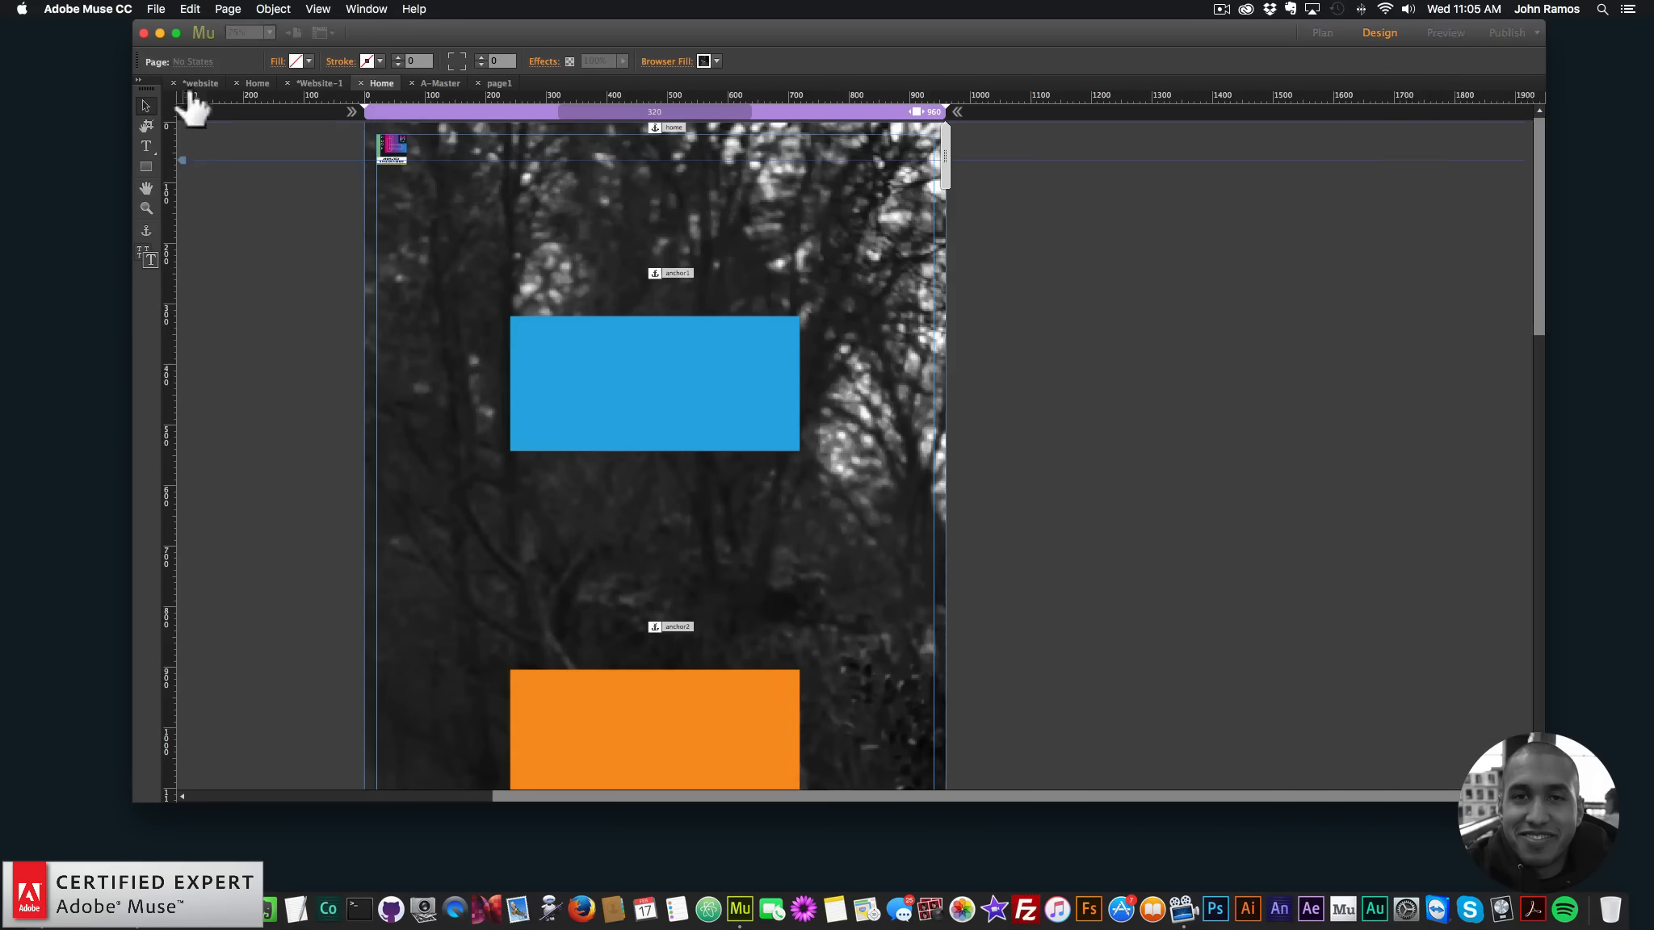
{"action": "left_click", "coordinate": [156, 9]}
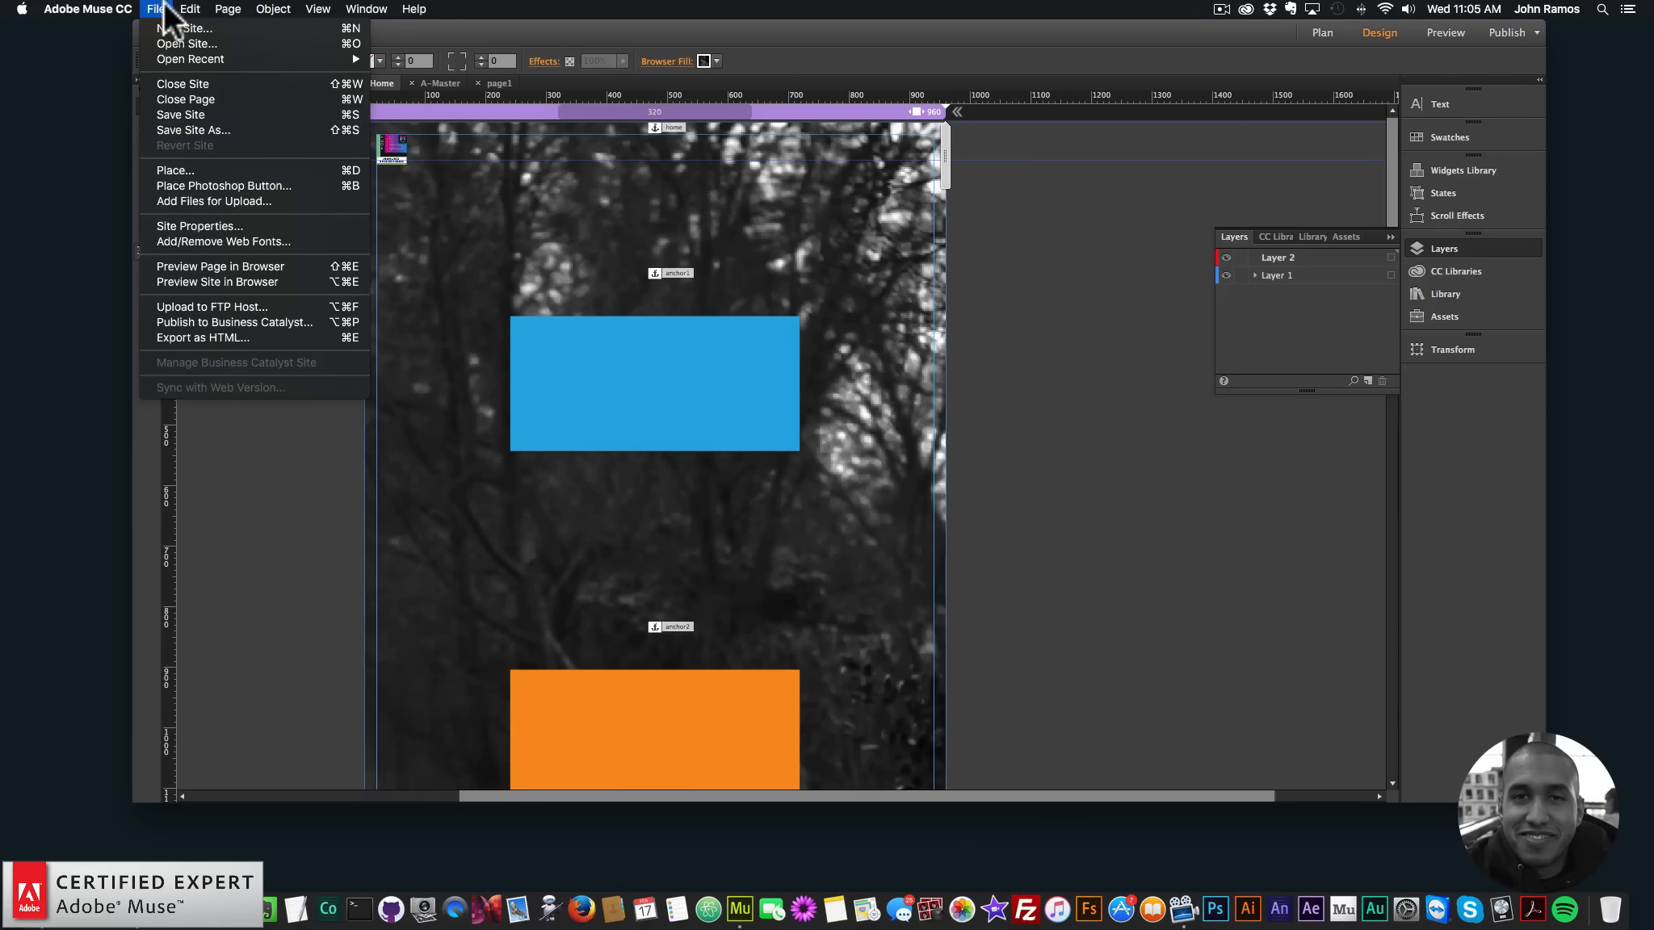
{"action": "left_click", "coordinate": [212, 279]}
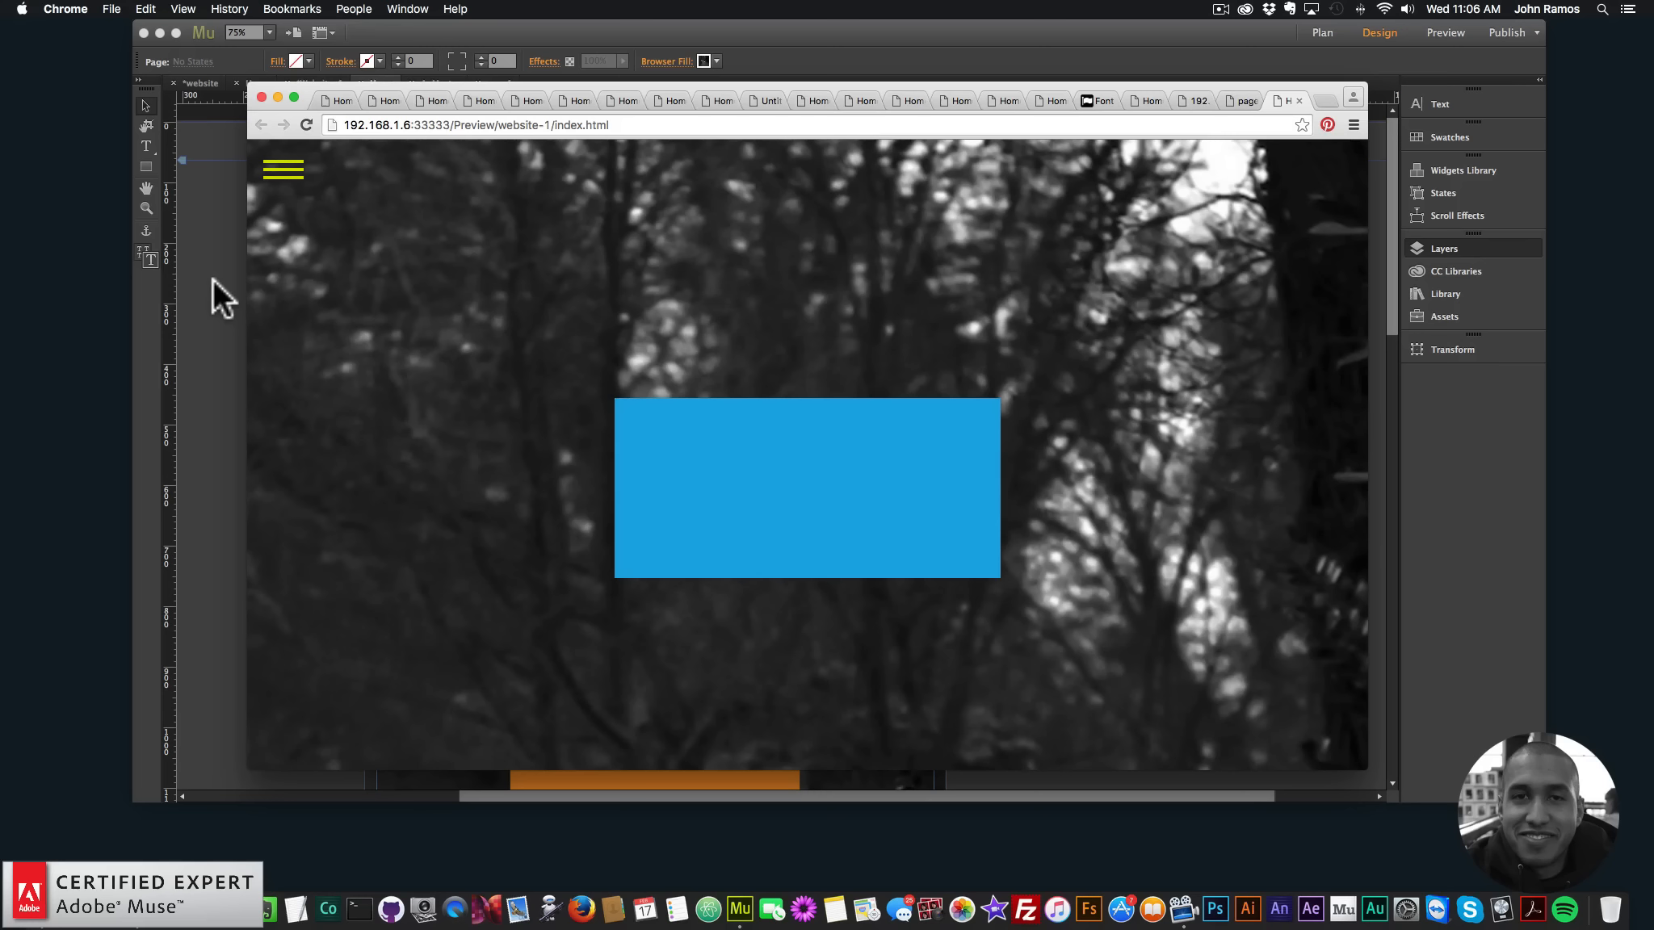
{"action": "left_click", "coordinate": [281, 170]}
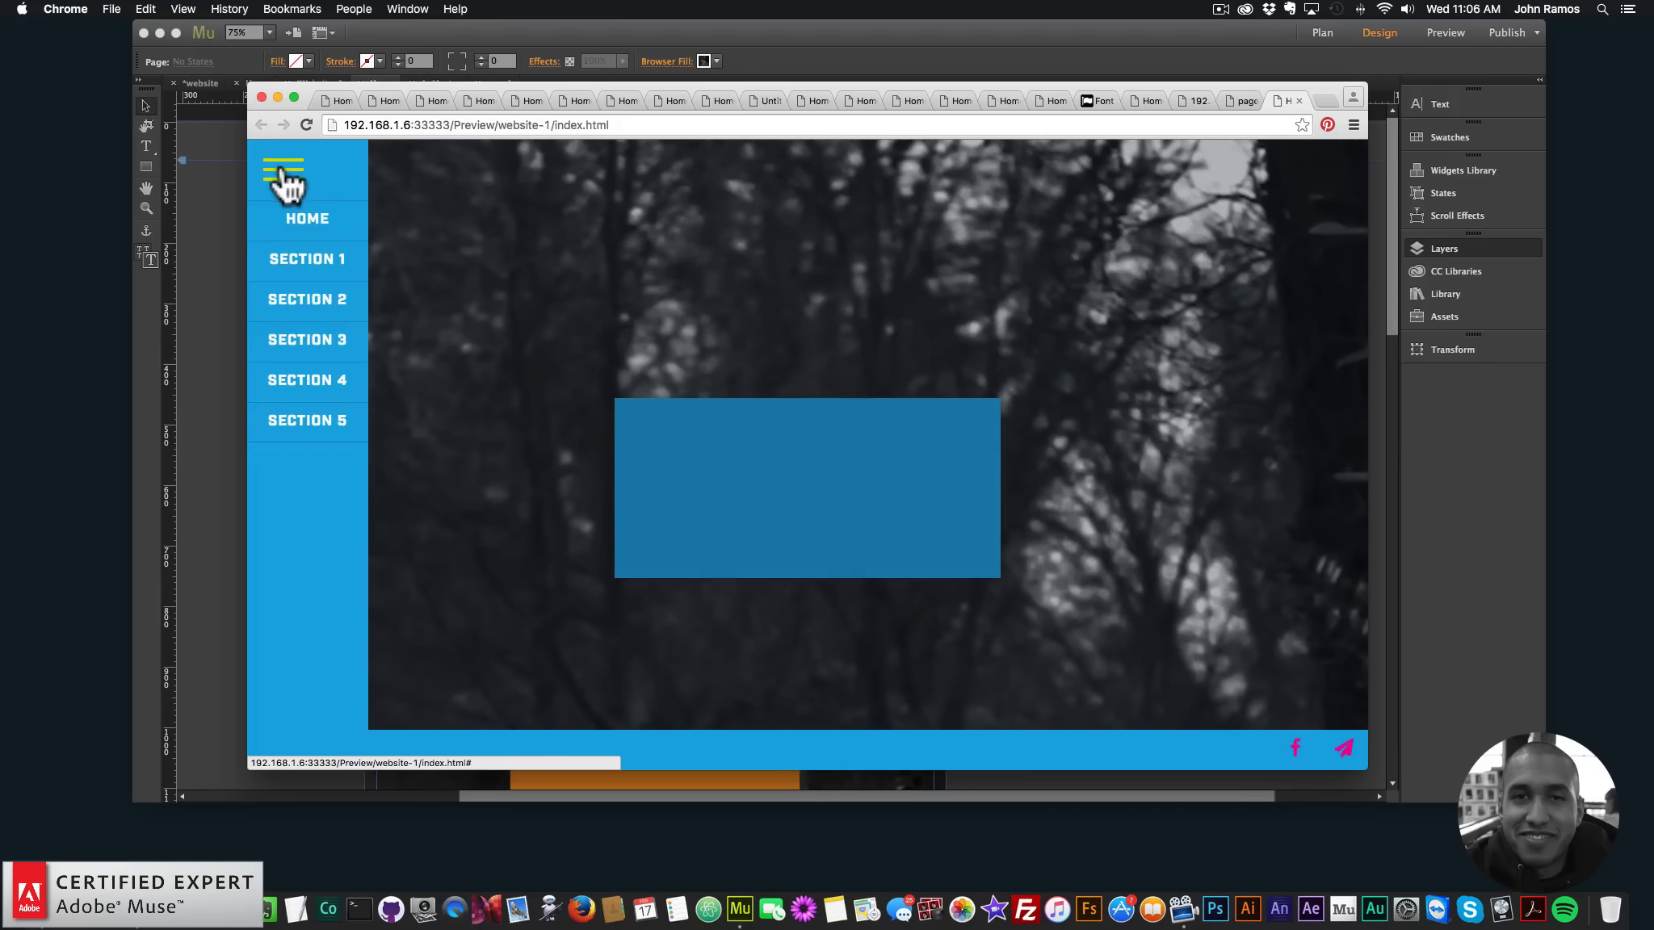
{"action": "left_click", "coordinate": [321, 263]}
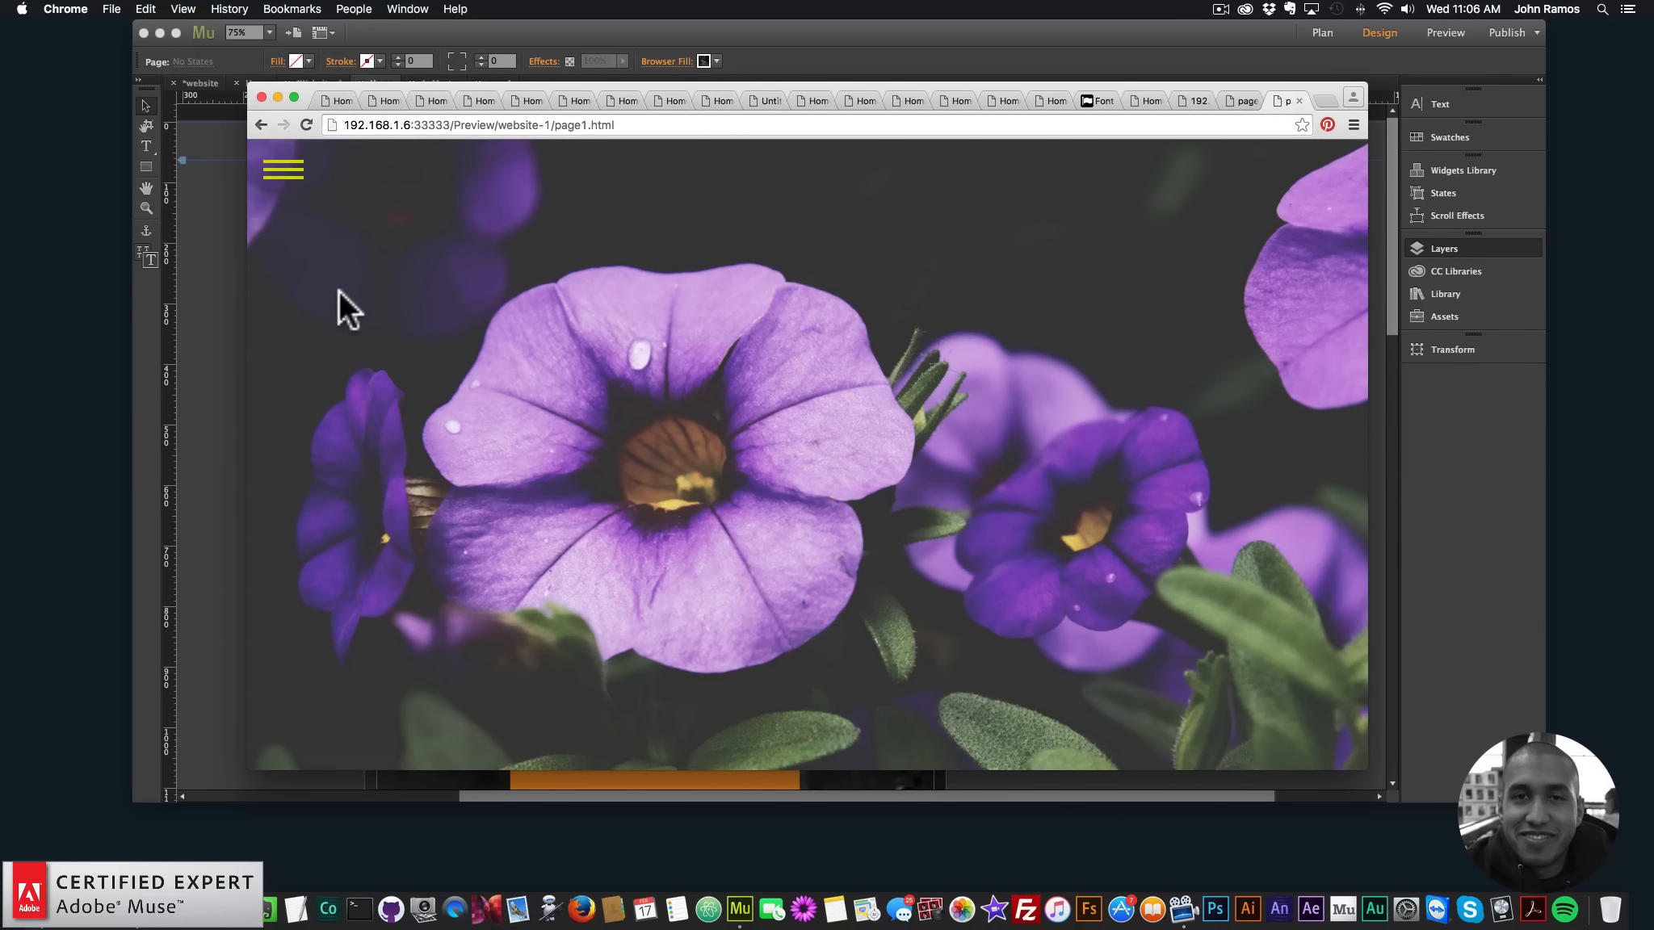
Test opening and closing the border menu on the previewed page1
{"action": "left_click", "coordinate": [281, 173]}
{"action": "left_click", "coordinate": [280, 177]}
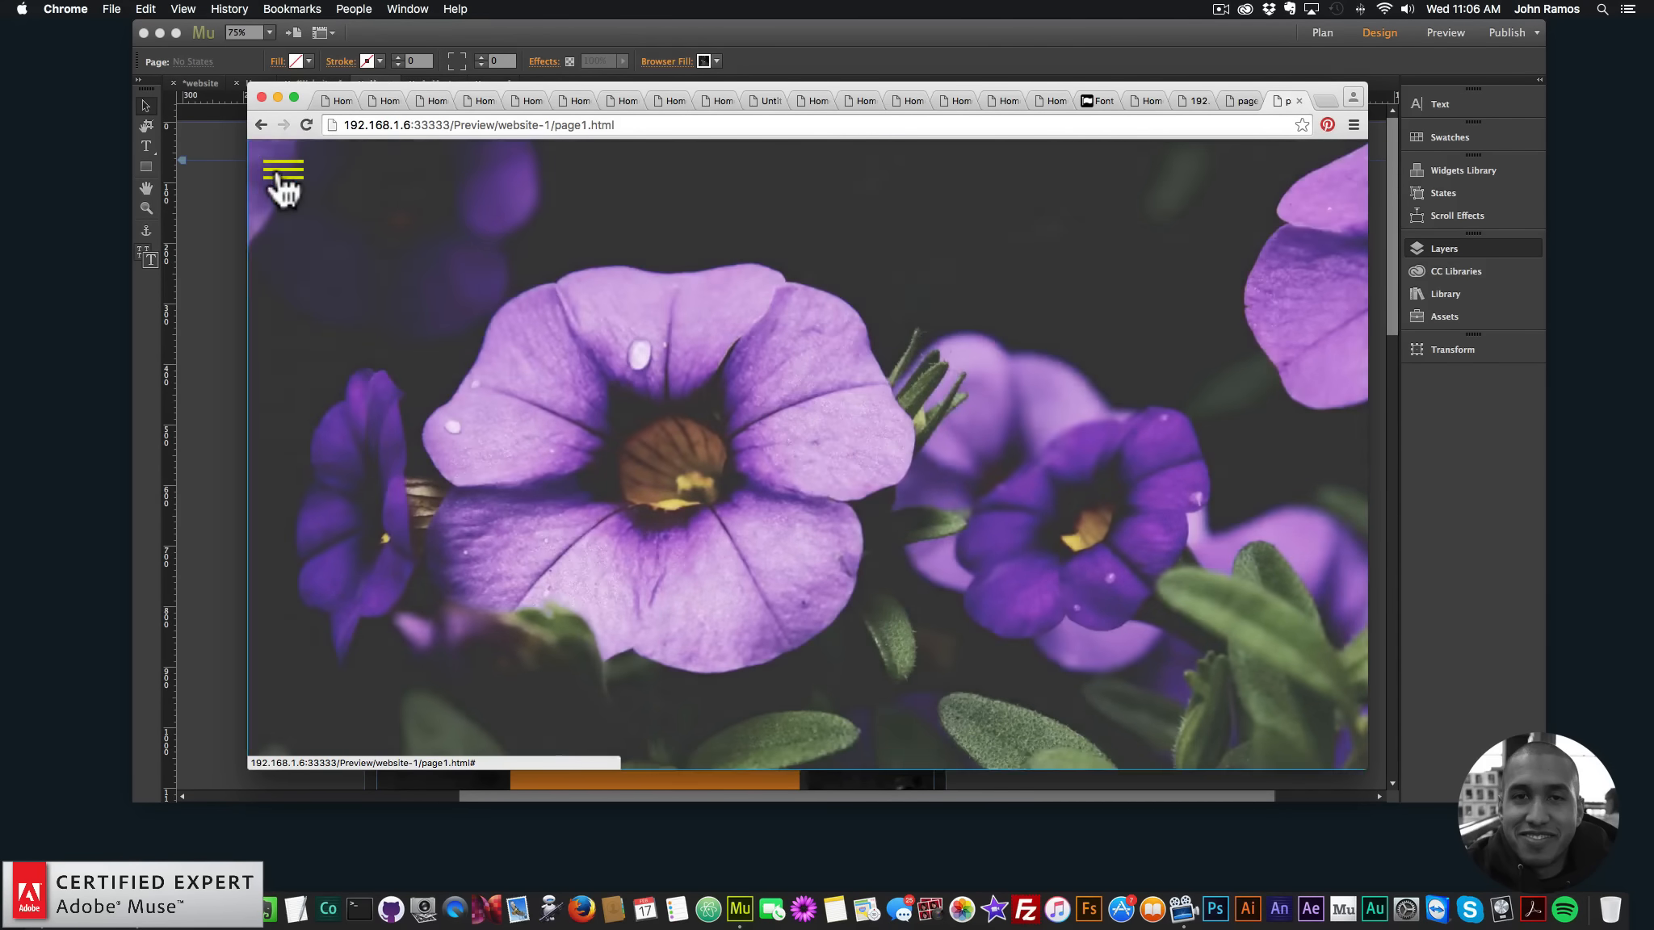
{"action": "left_click", "coordinate": [280, 174]}
{"action": "left_click", "coordinate": [282, 176]}
{"action": "left_click", "coordinate": [673, 30]}
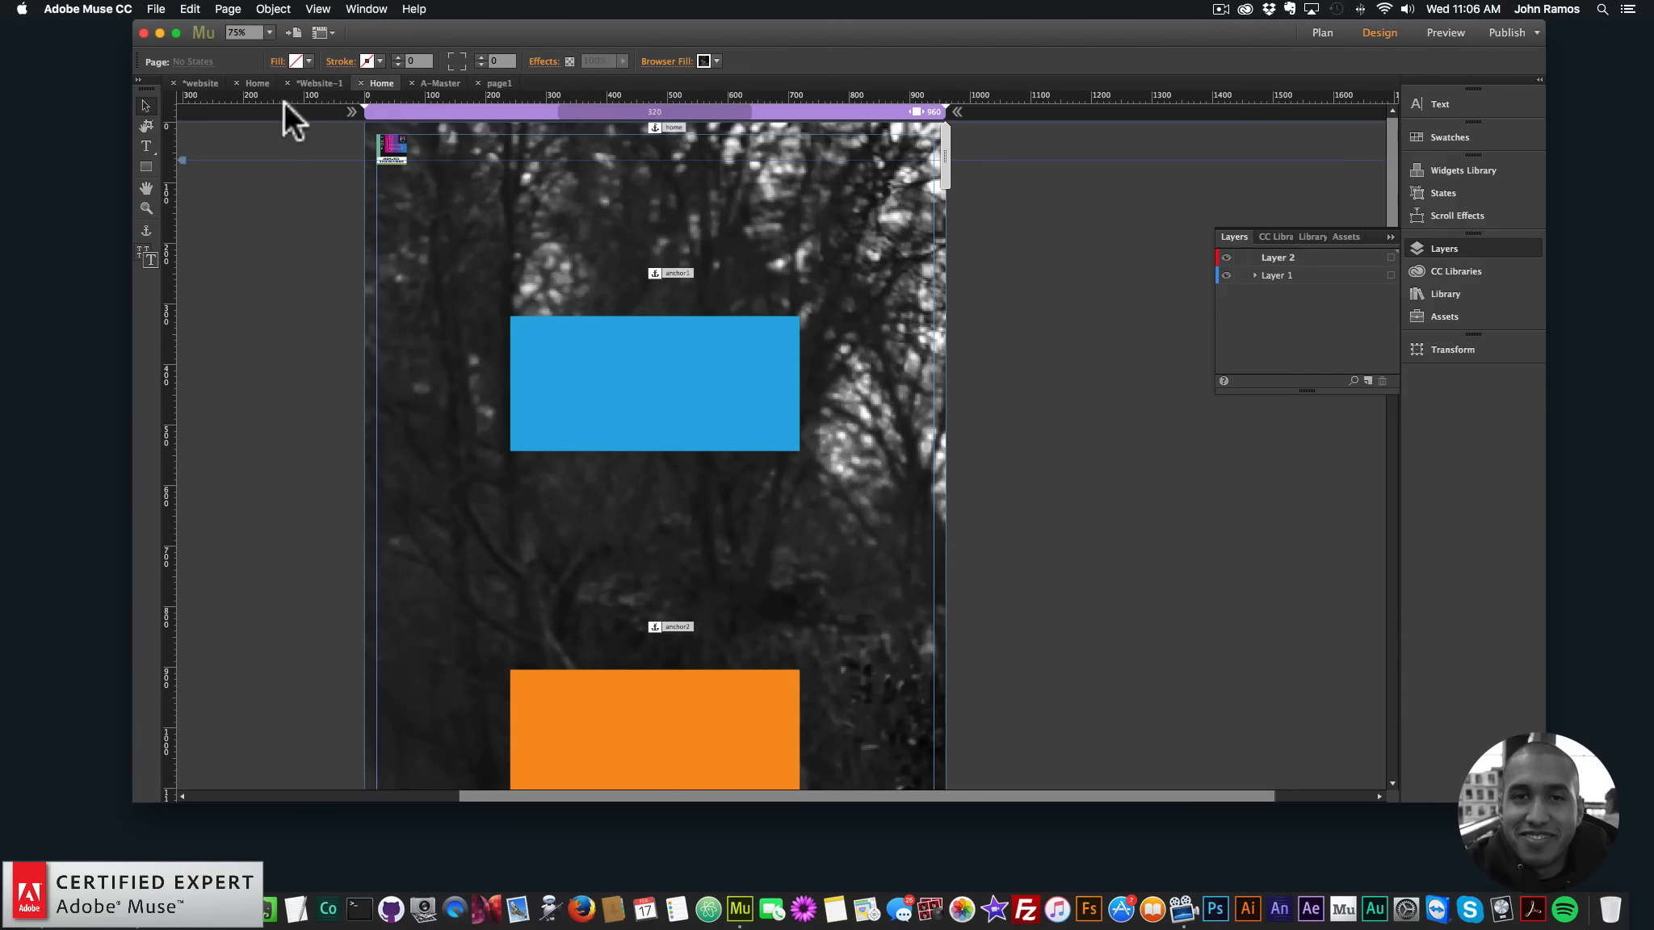
{"action": "left_click", "coordinate": [1321, 32]}
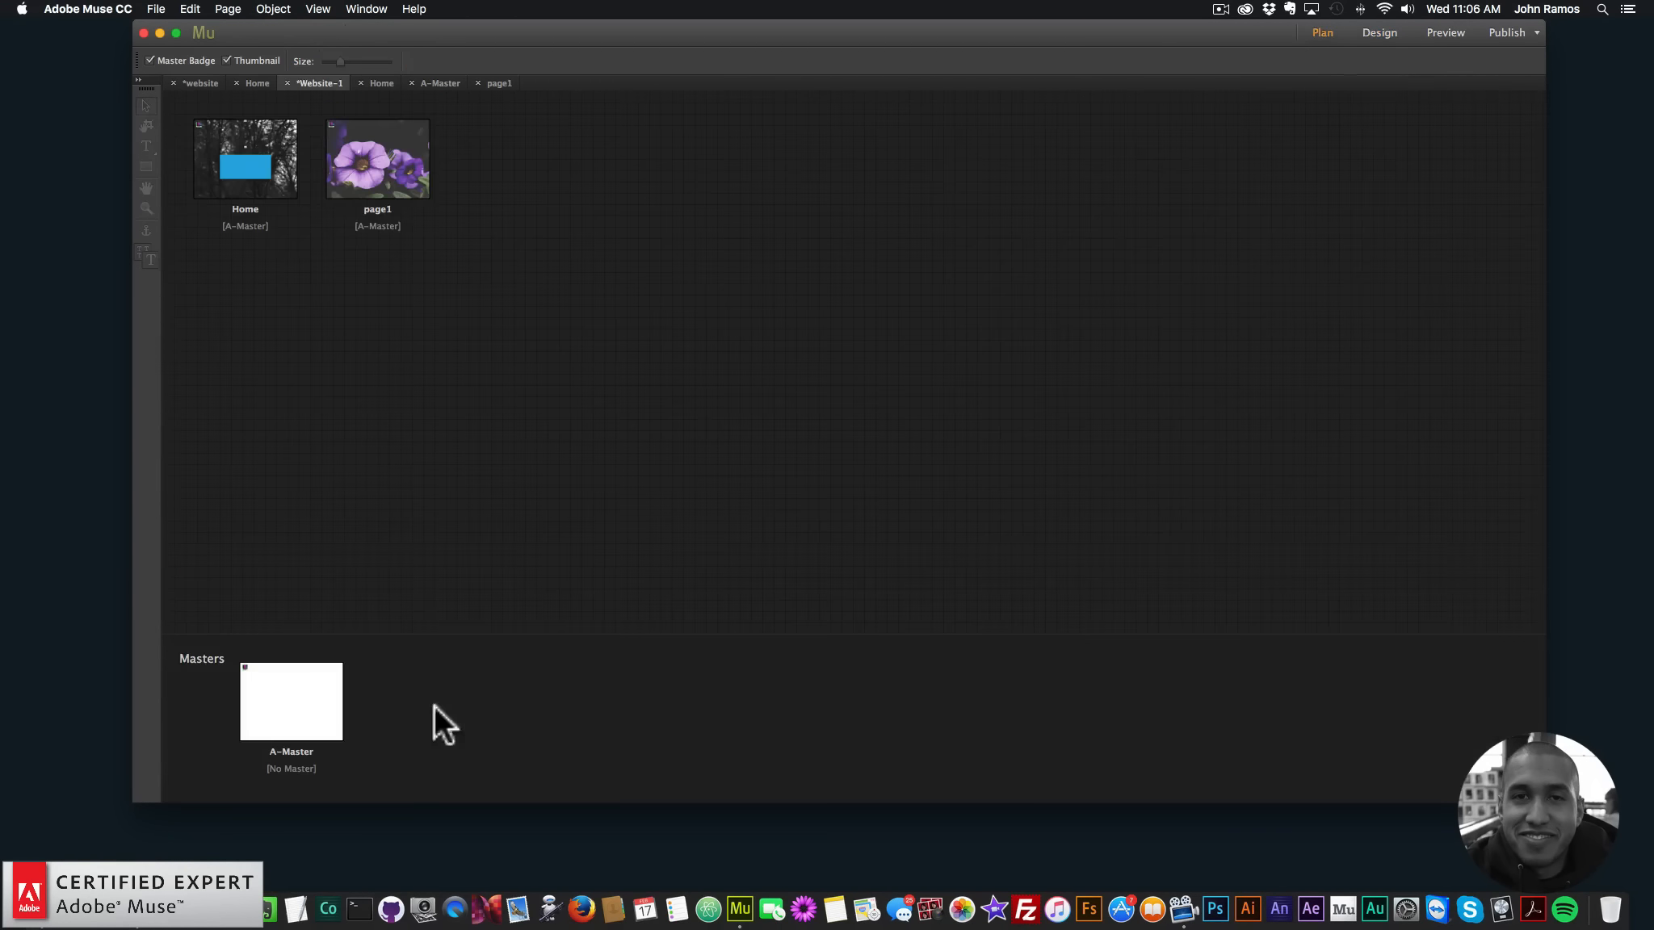
{"action": "double_click", "coordinate": [310, 694]}
{"action": "left_click", "coordinate": [431, 169]}
{"action": "left_click", "coordinate": [466, 142]}
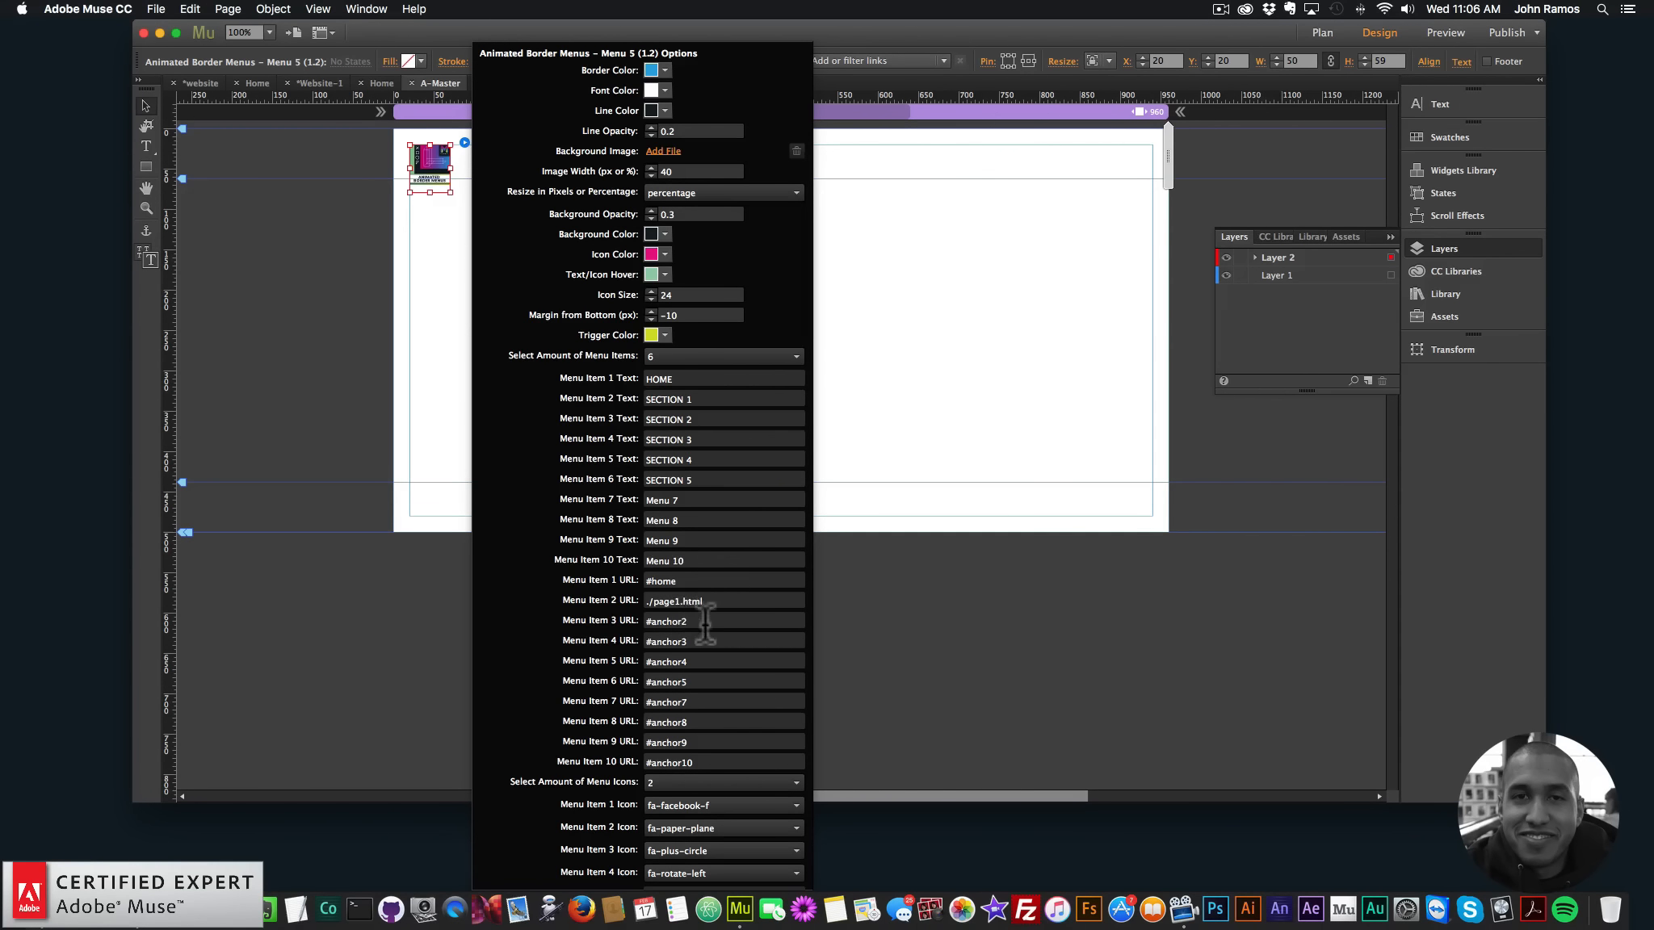
{"action": "left_click", "coordinate": [700, 621]}
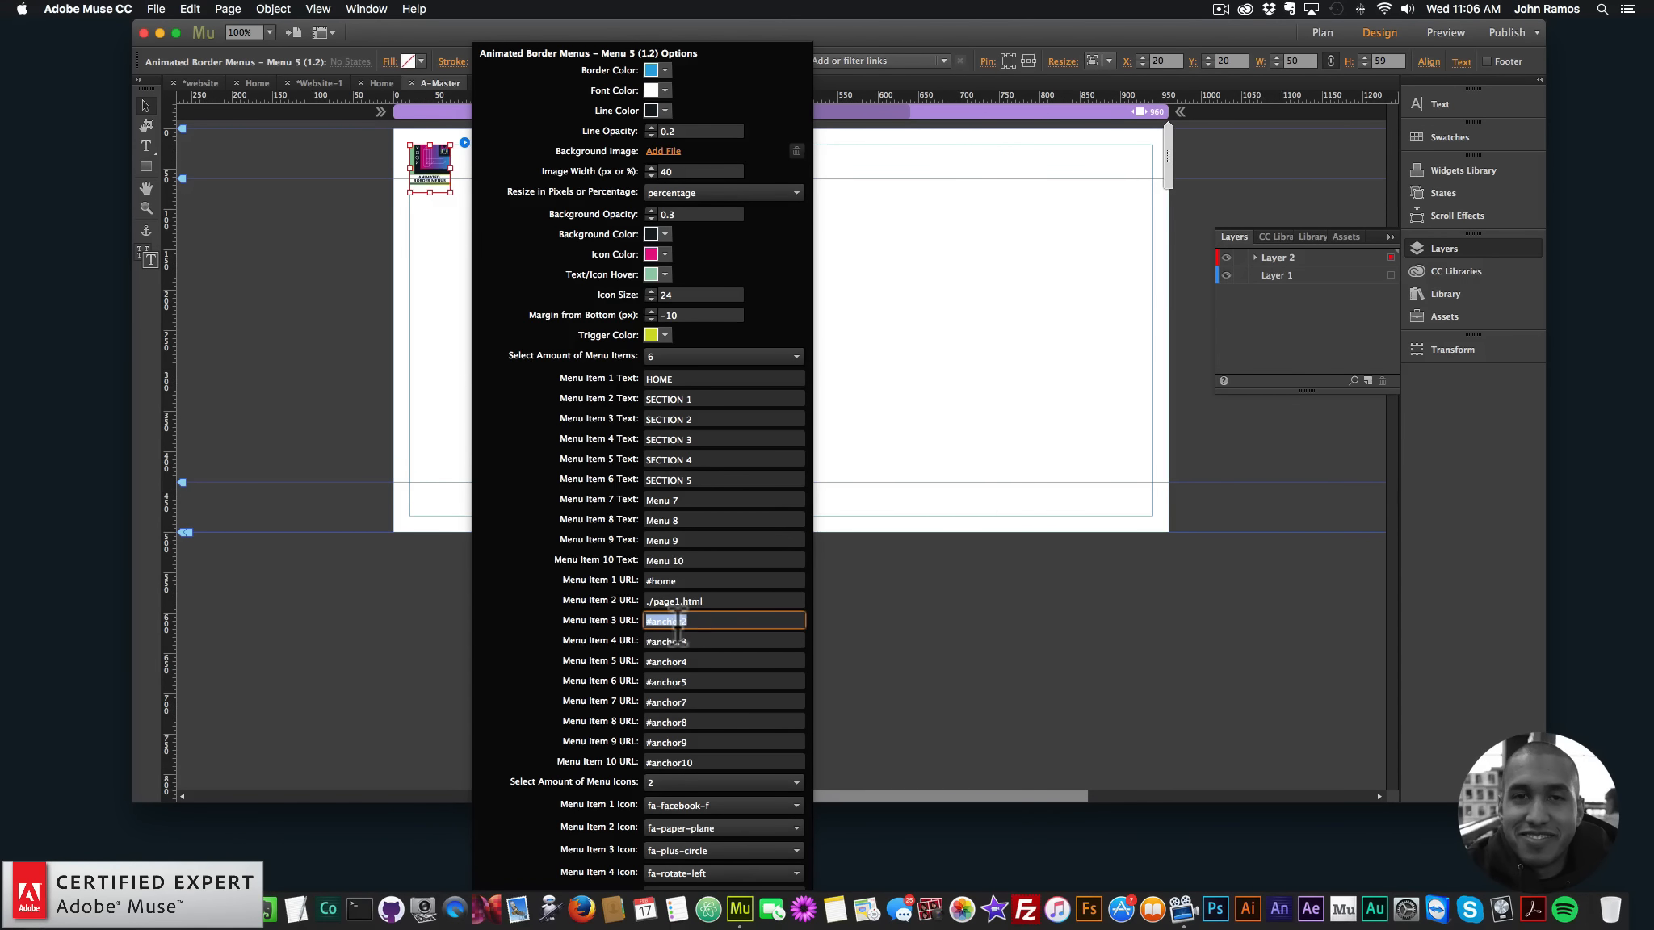
{"action": "type", "text": "http://google."}
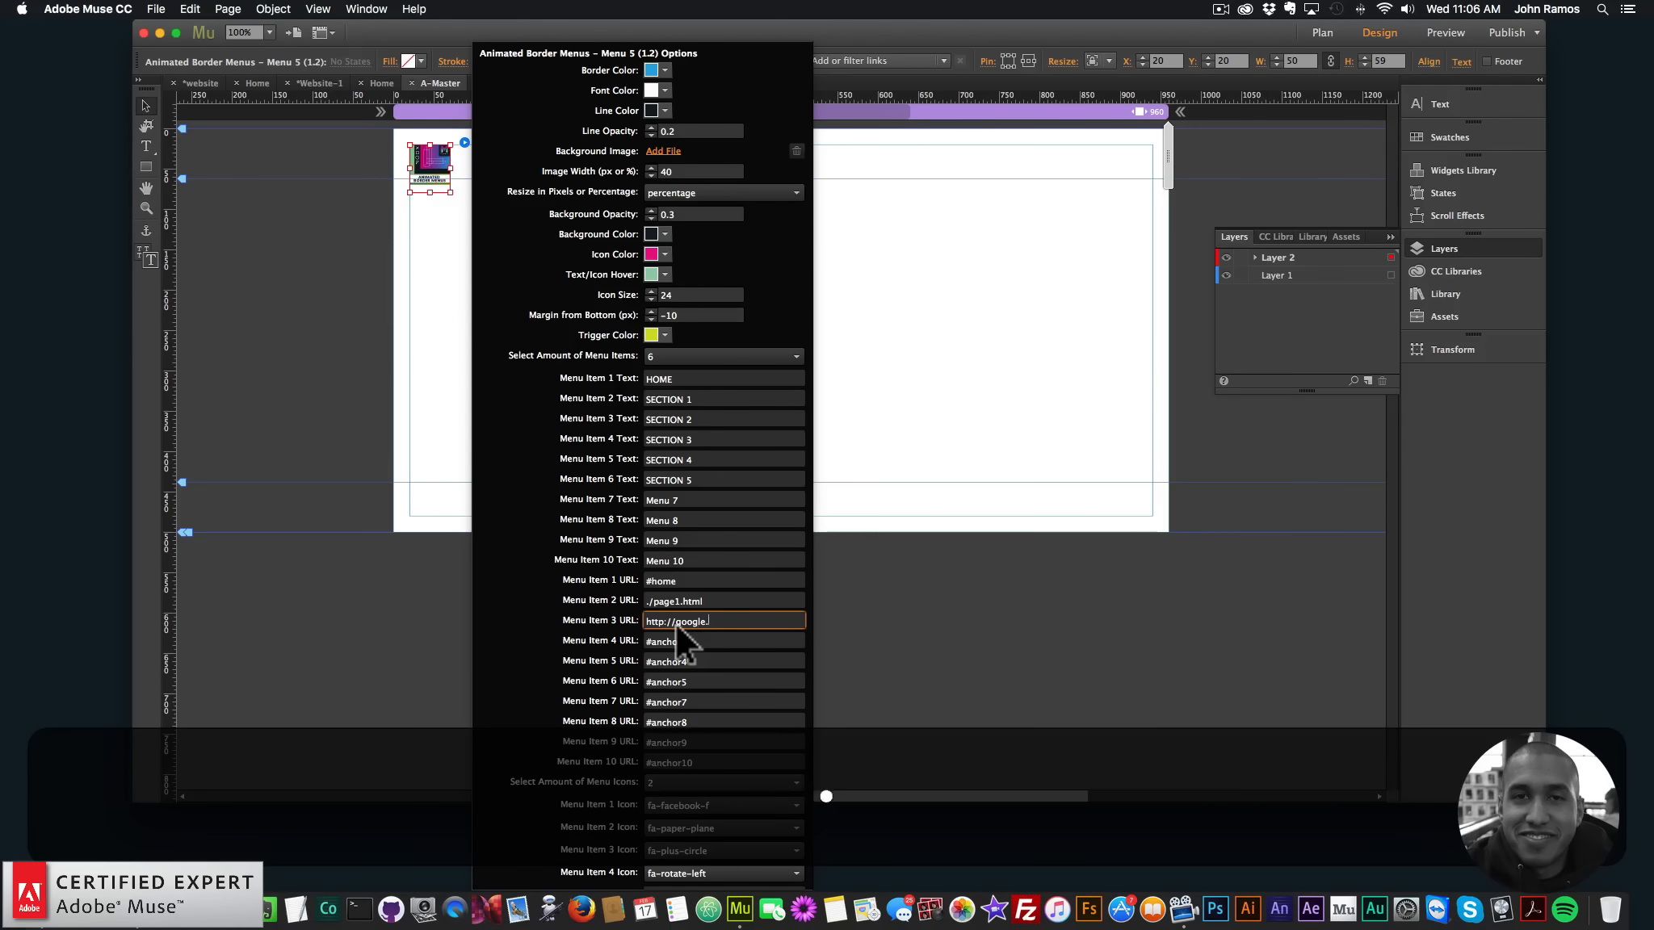
{"action": "type", "text": "com"}
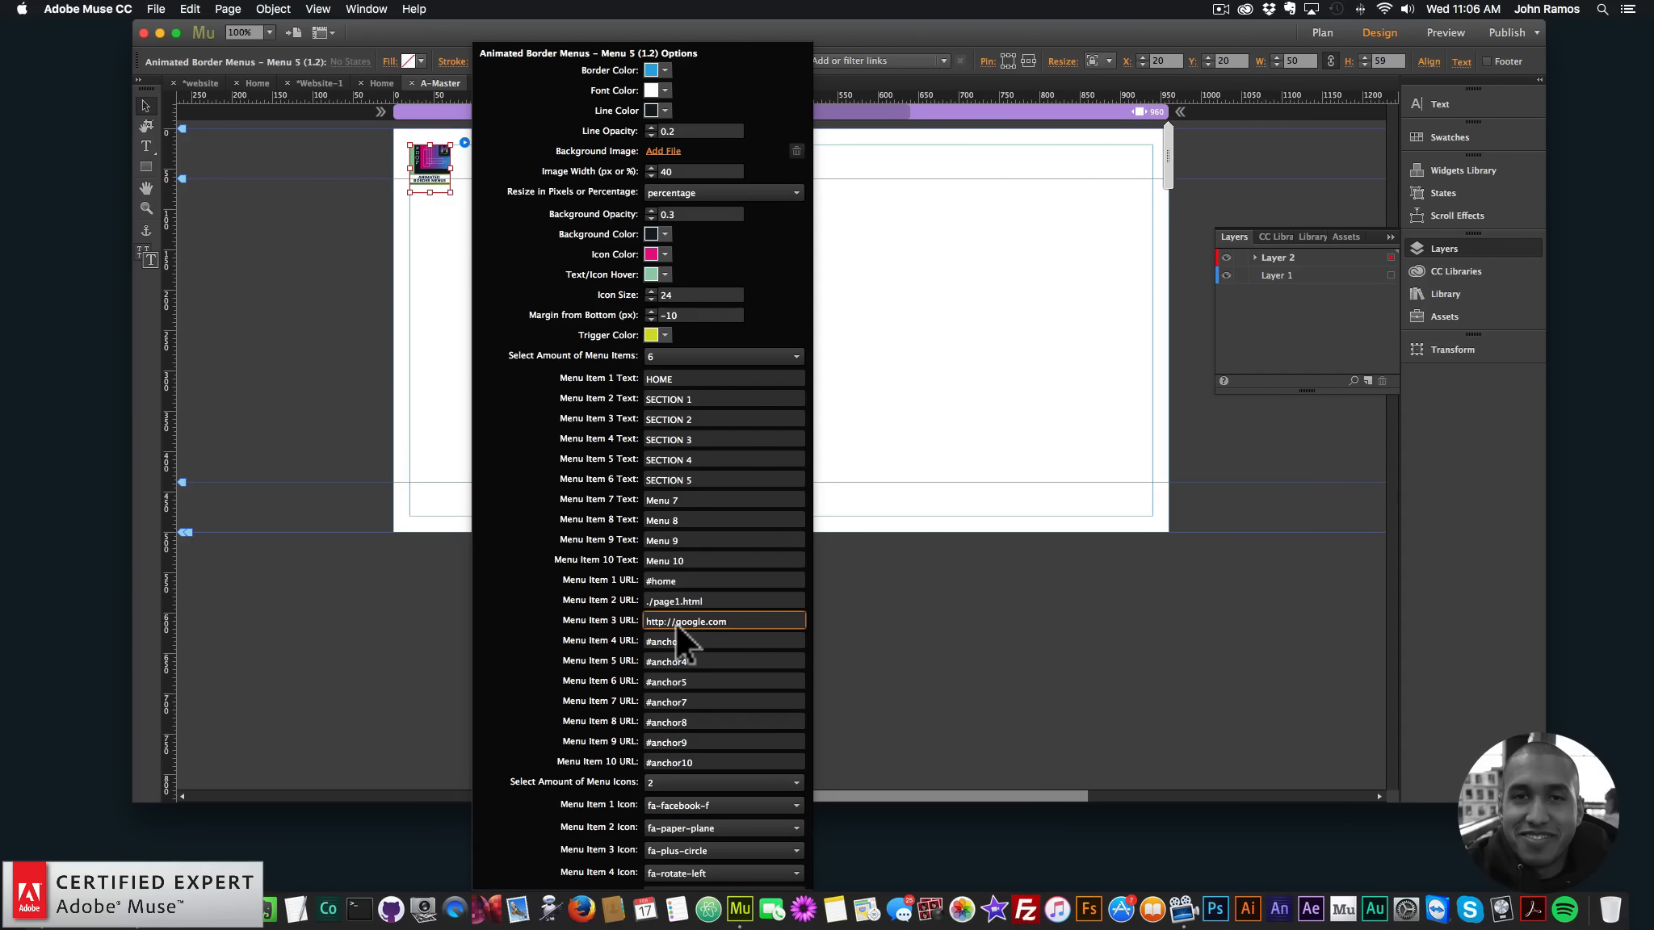
{"action": "key", "text": "Return"}
{"action": "left_click", "coordinate": [1041, 320]}
Preview the Home page in the browser, follow the menu's Section 2 link, and close that preview tab
{"action": "left_click", "coordinate": [1299, 34]}
{"action": "double_click", "coordinate": [219, 166]}
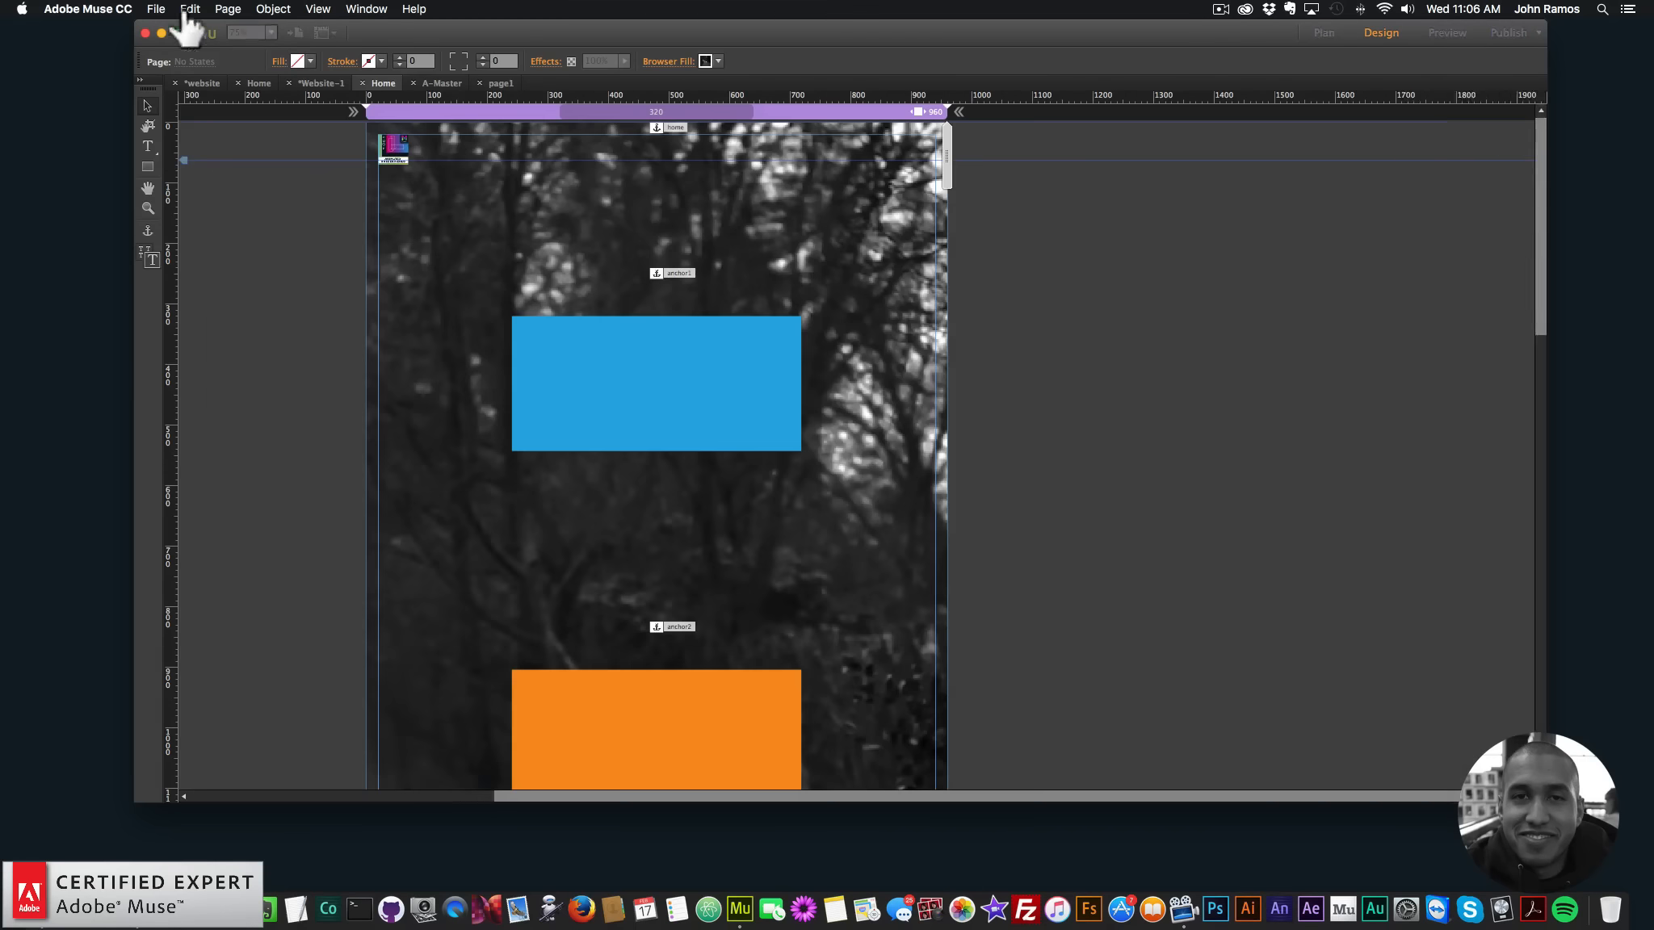
{"action": "left_click", "coordinate": [156, 9]}
{"action": "left_click", "coordinate": [206, 261]}
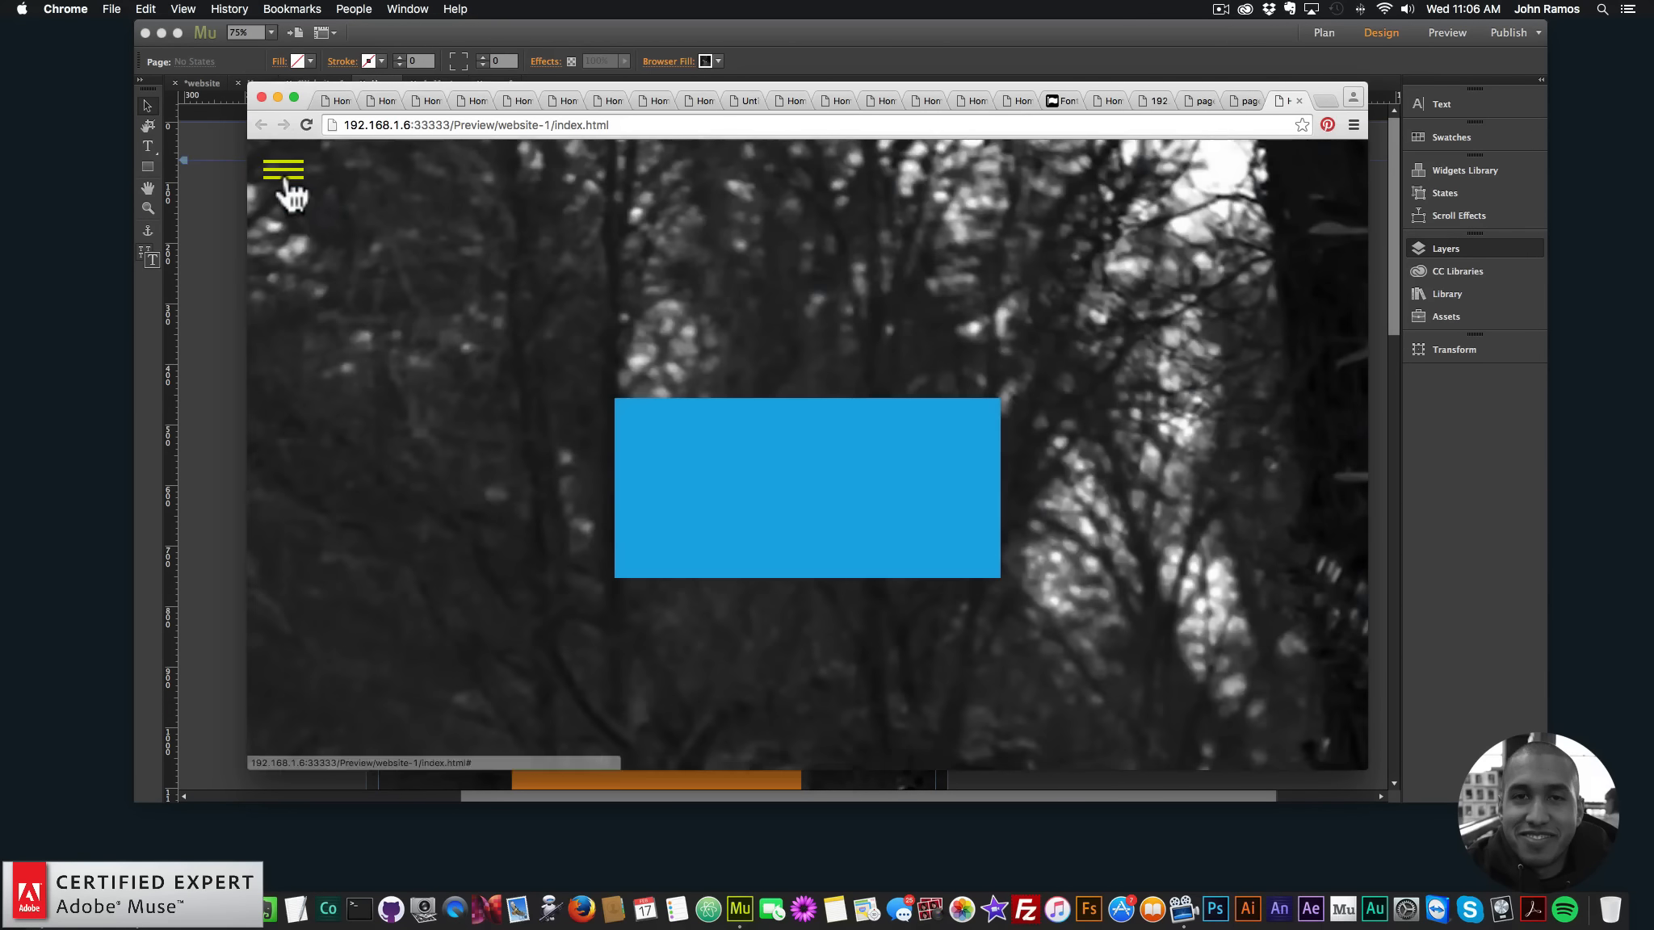
{"action": "left_click", "coordinate": [286, 182]}
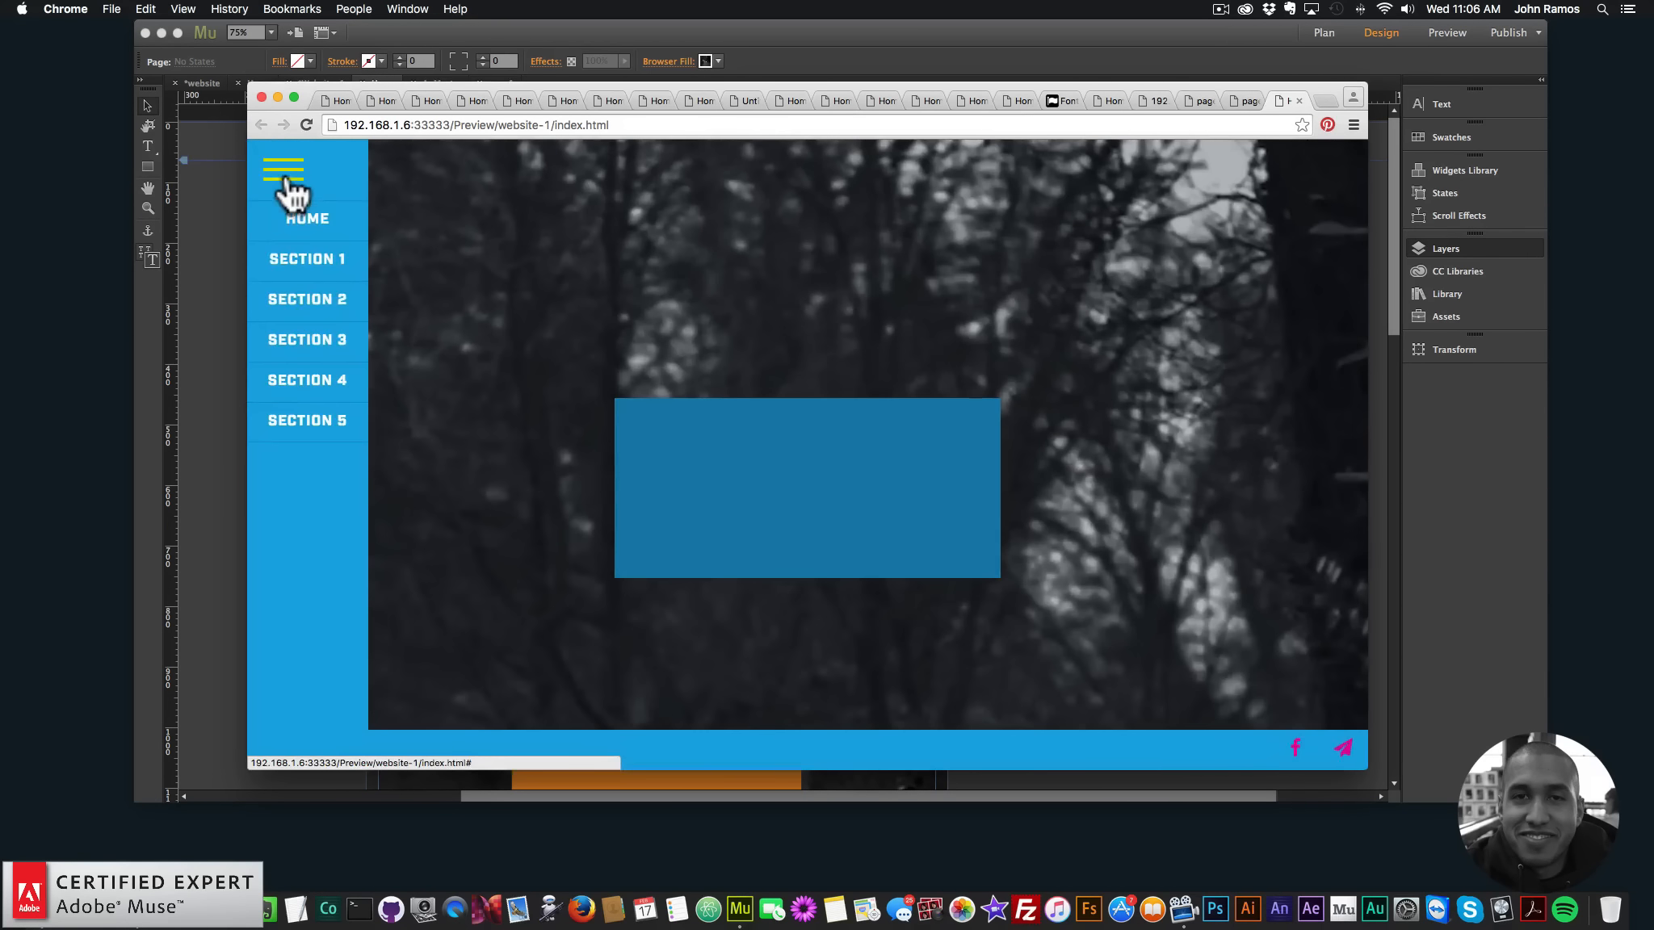
{"action": "left_click", "coordinate": [308, 307]}
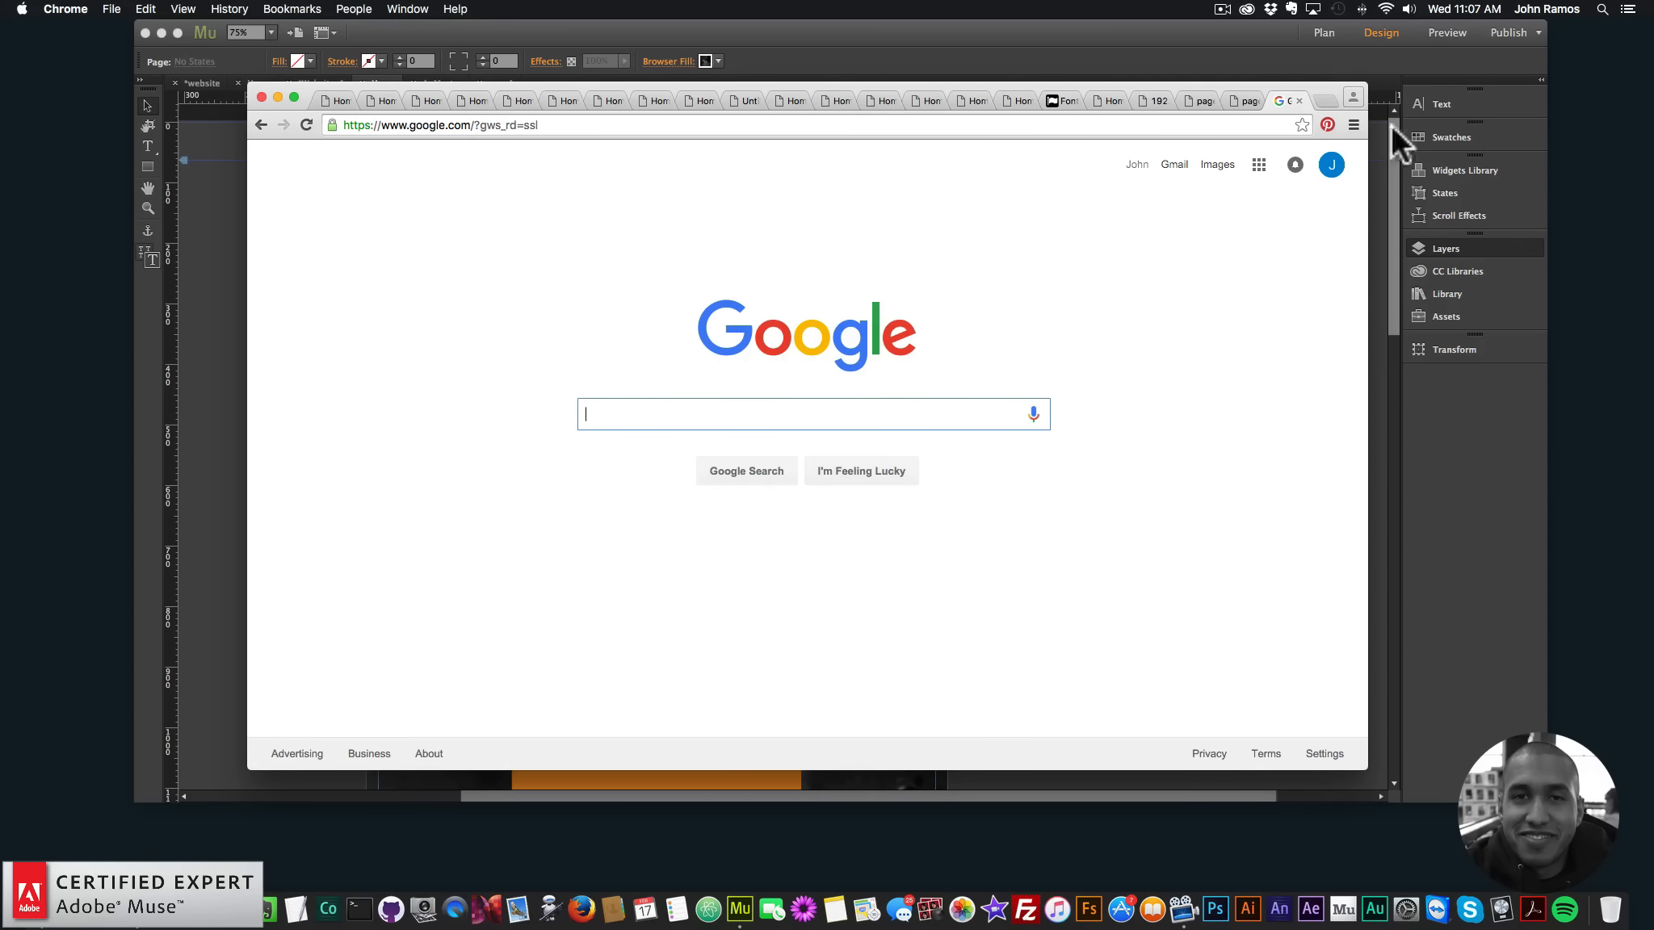
{"action": "left_click", "coordinate": [1298, 101]}
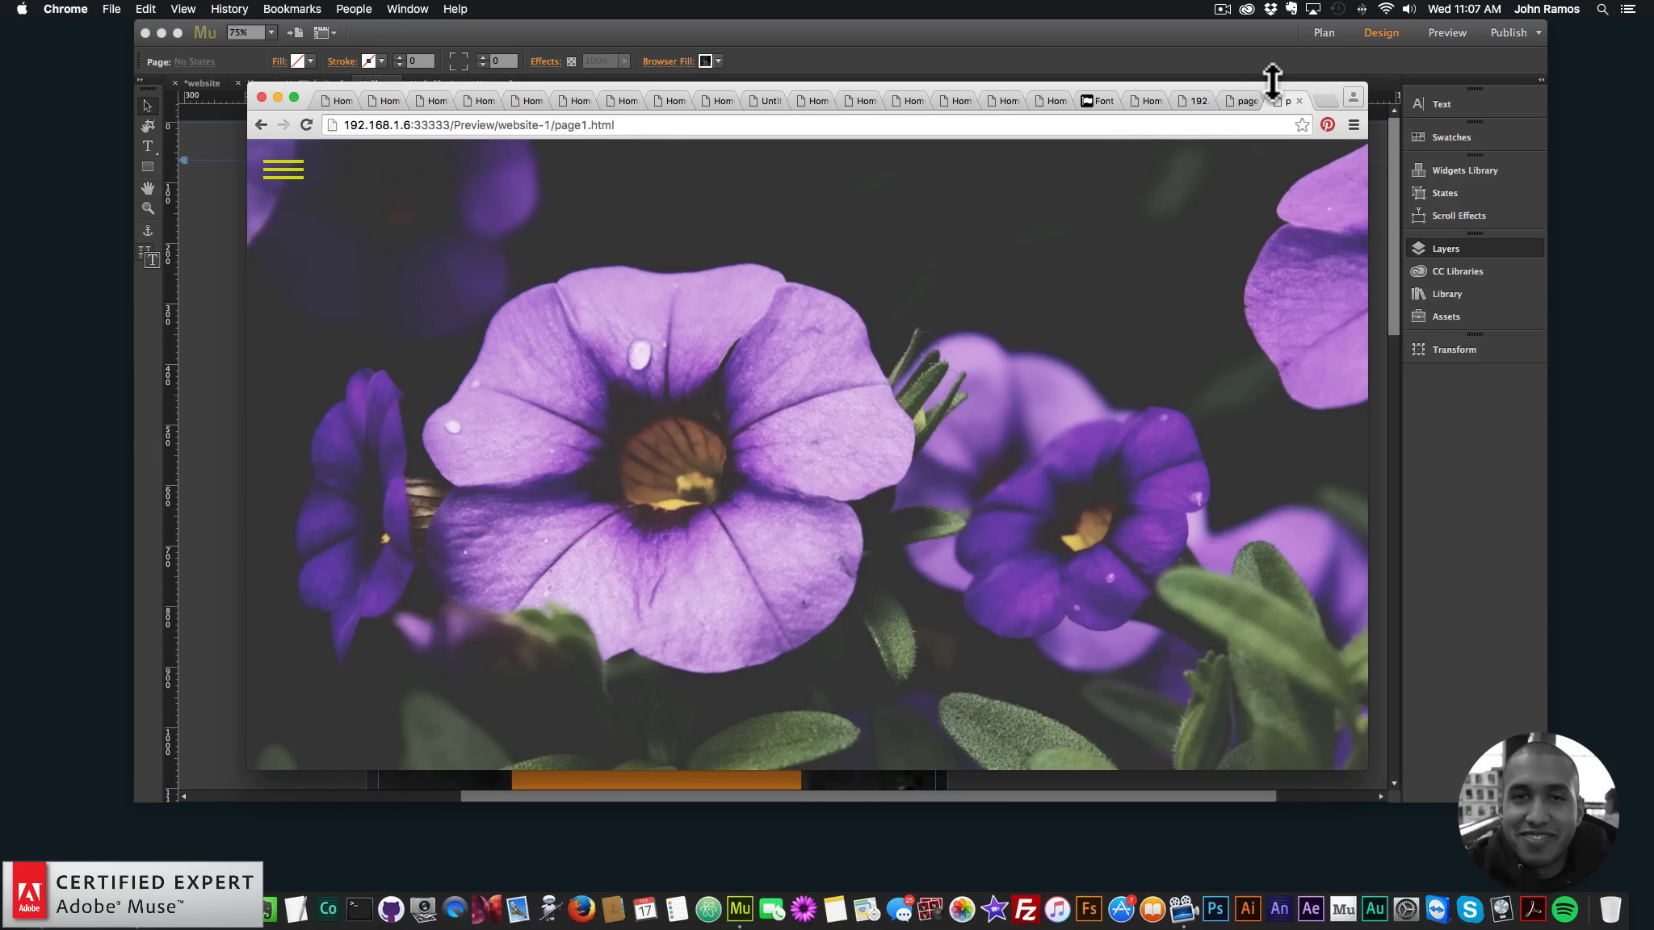
Return to A-Master in Adobe Muse and add the Muse For You logo file as the border menu widget's background image
{"action": "left_click", "coordinate": [1001, 42]}
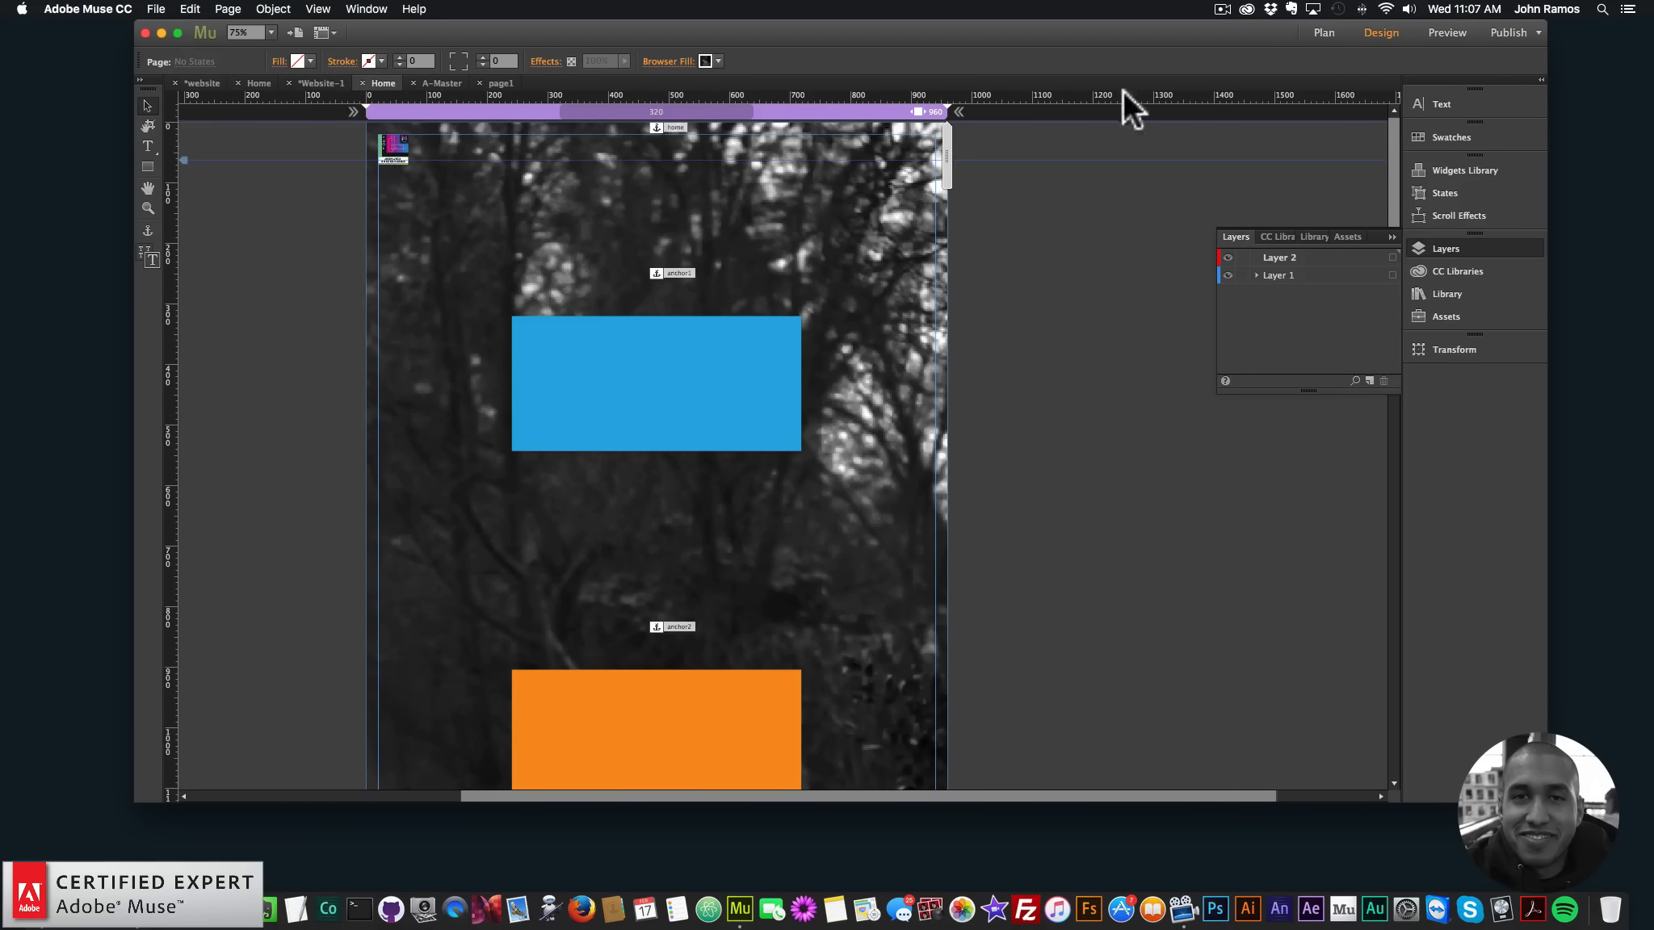
{"action": "left_click", "coordinate": [1316, 33]}
{"action": "double_click", "coordinate": [273, 709]}
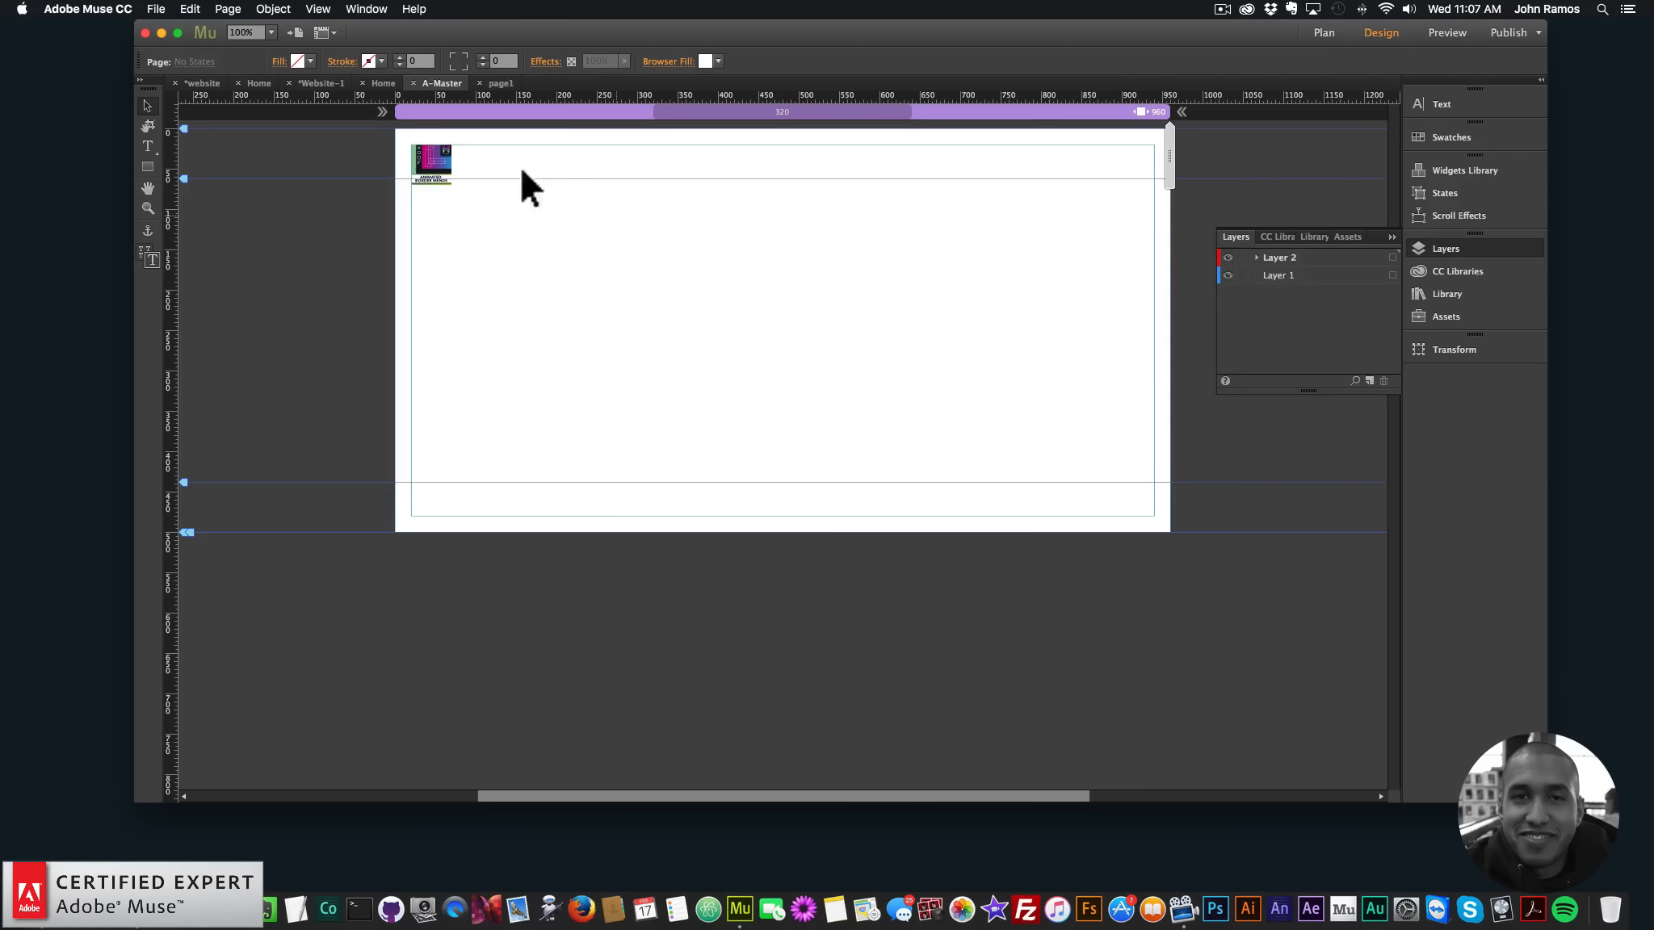
{"action": "left_click_drag", "start_coordinate": [441, 159], "coordinate": [442, 161]}
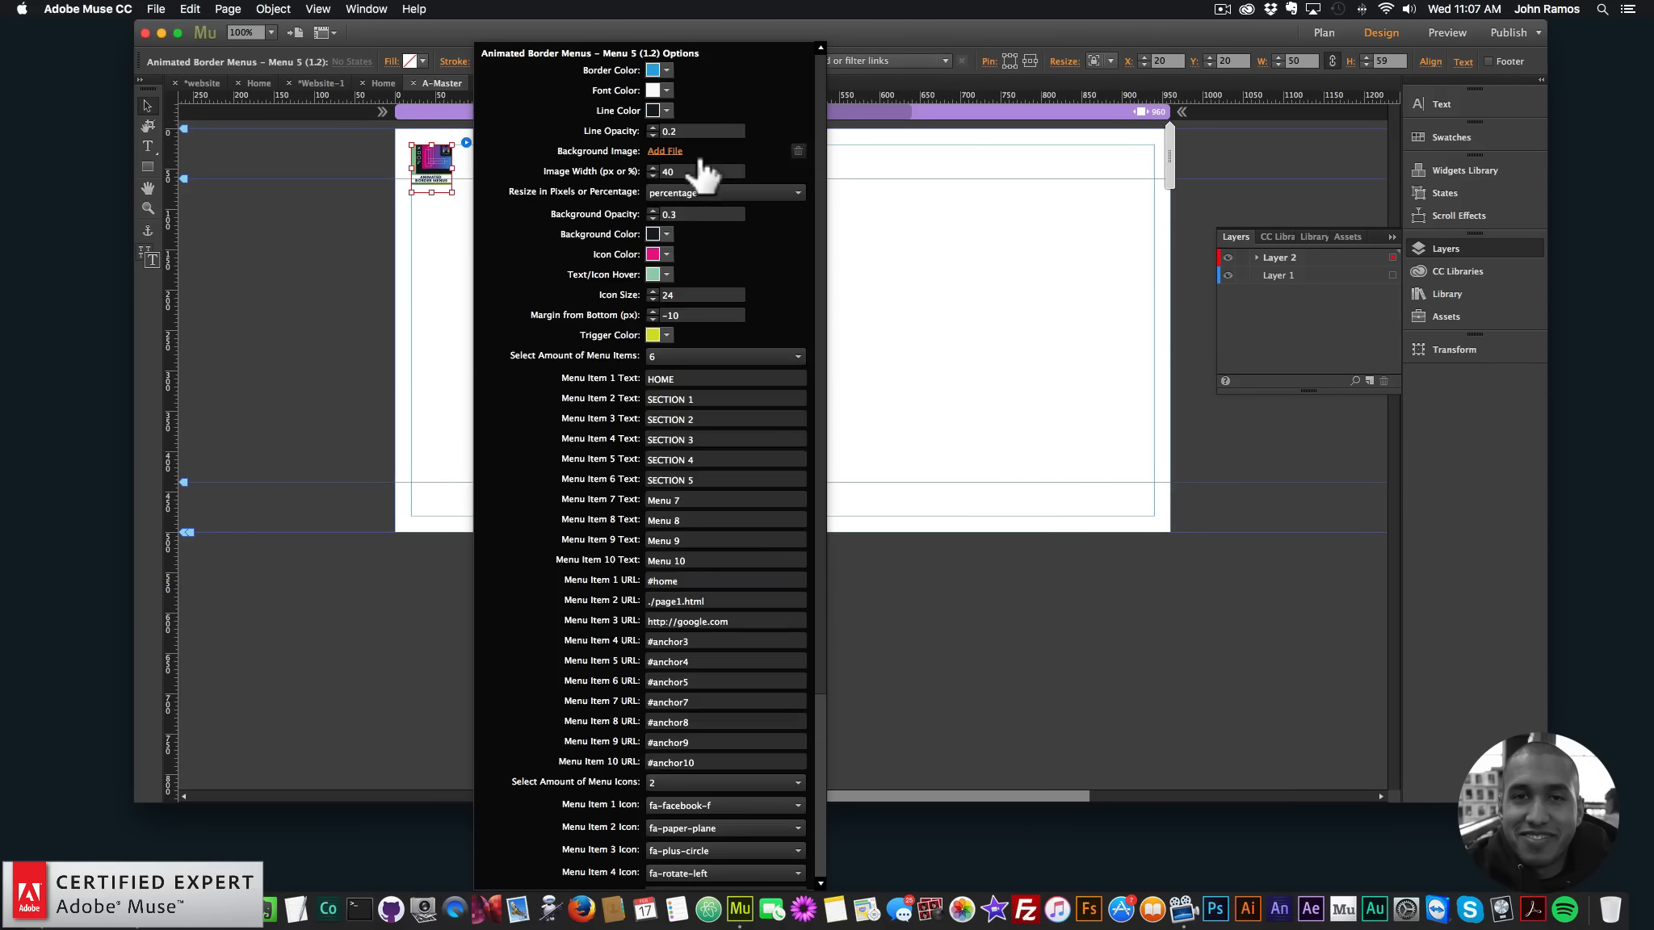
{"action": "left_click", "coordinate": [661, 150]}
{"action": "double_click", "coordinate": [1043, 217]}
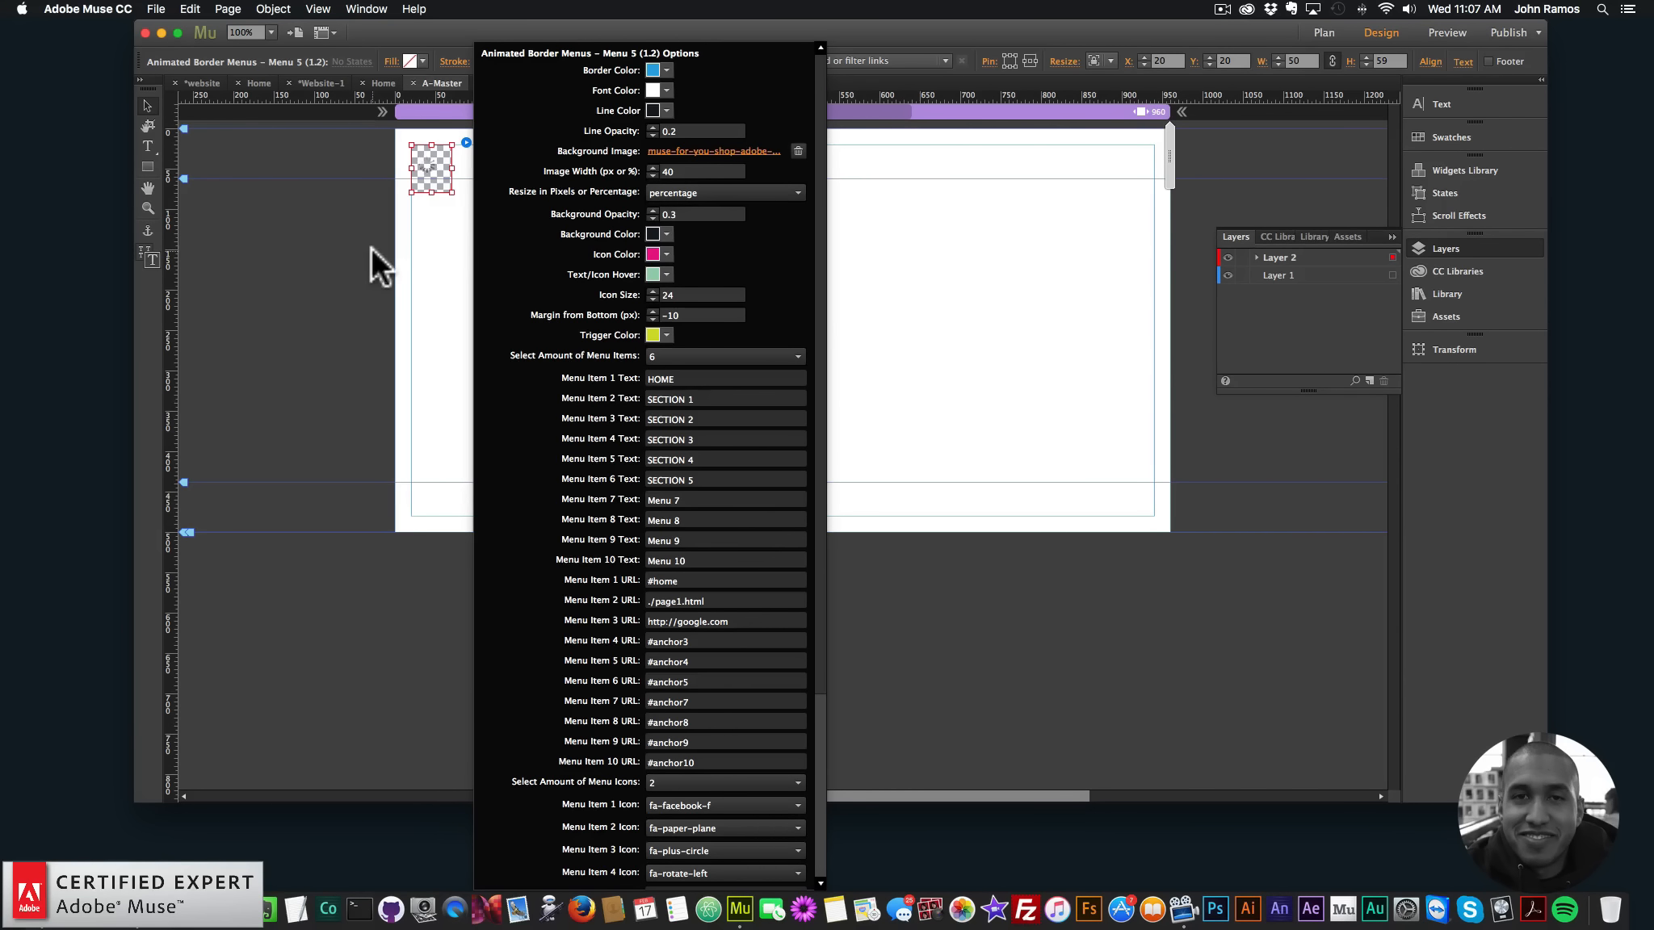
{"action": "left_click", "coordinate": [428, 255]}
Preview the Home page in the browser, open the menu to check the background image, and follow the Section 2 link
{"action": "left_click", "coordinate": [1328, 34]}
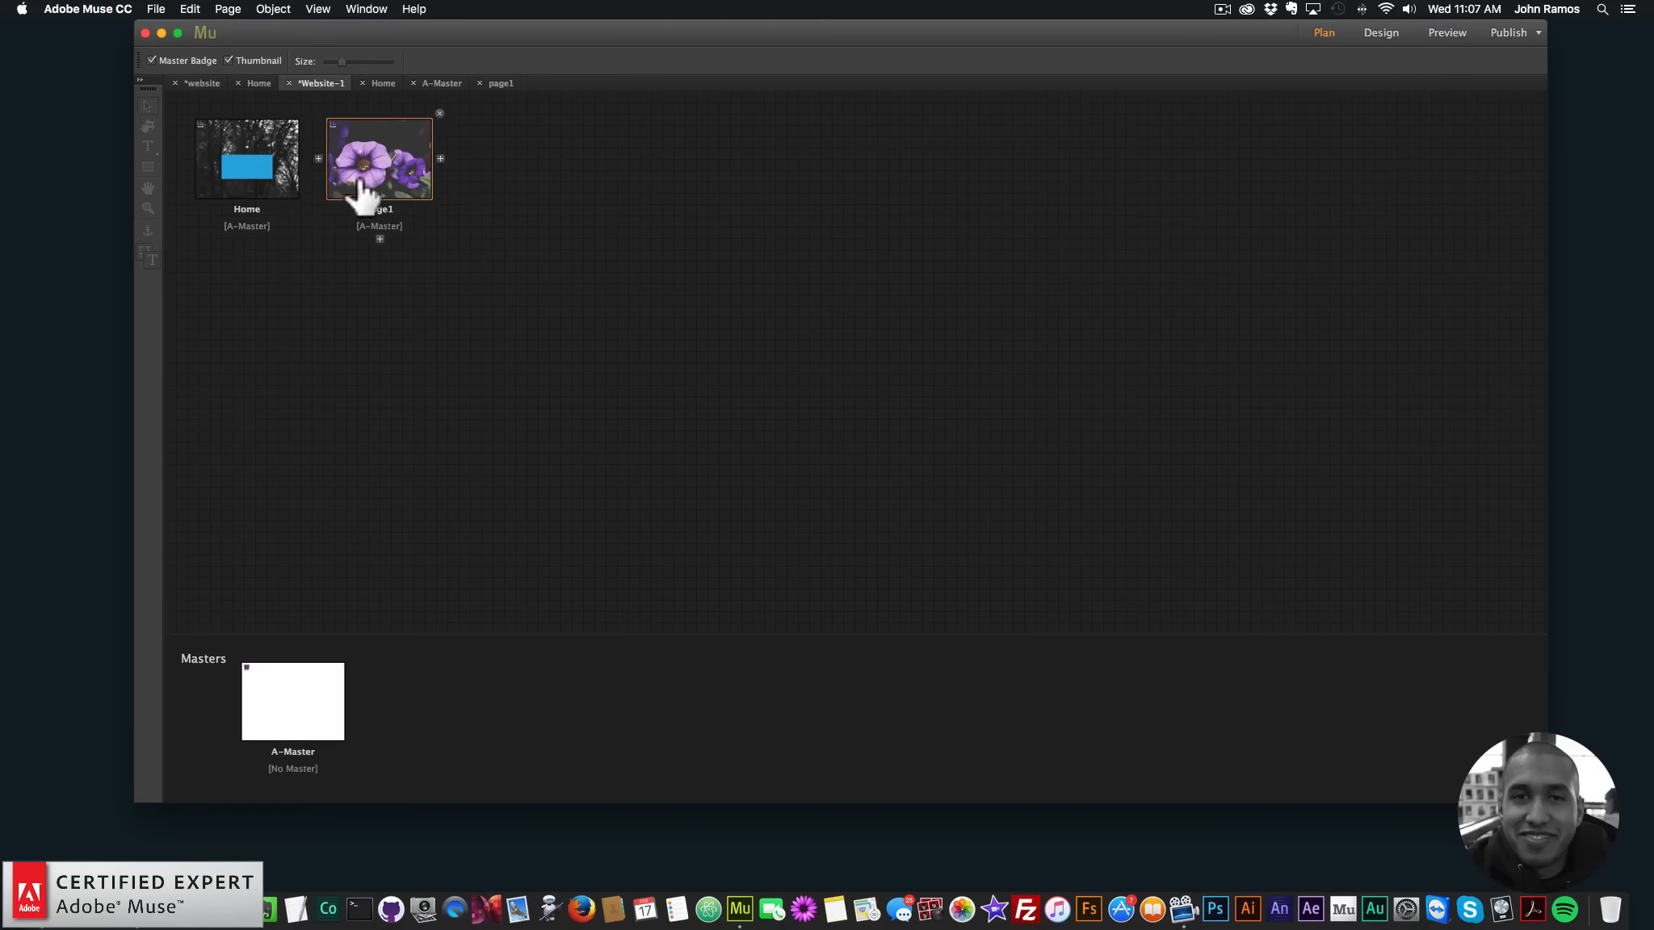
{"action": "double_click", "coordinate": [234, 142]}
{"action": "left_click", "coordinate": [156, 9]}
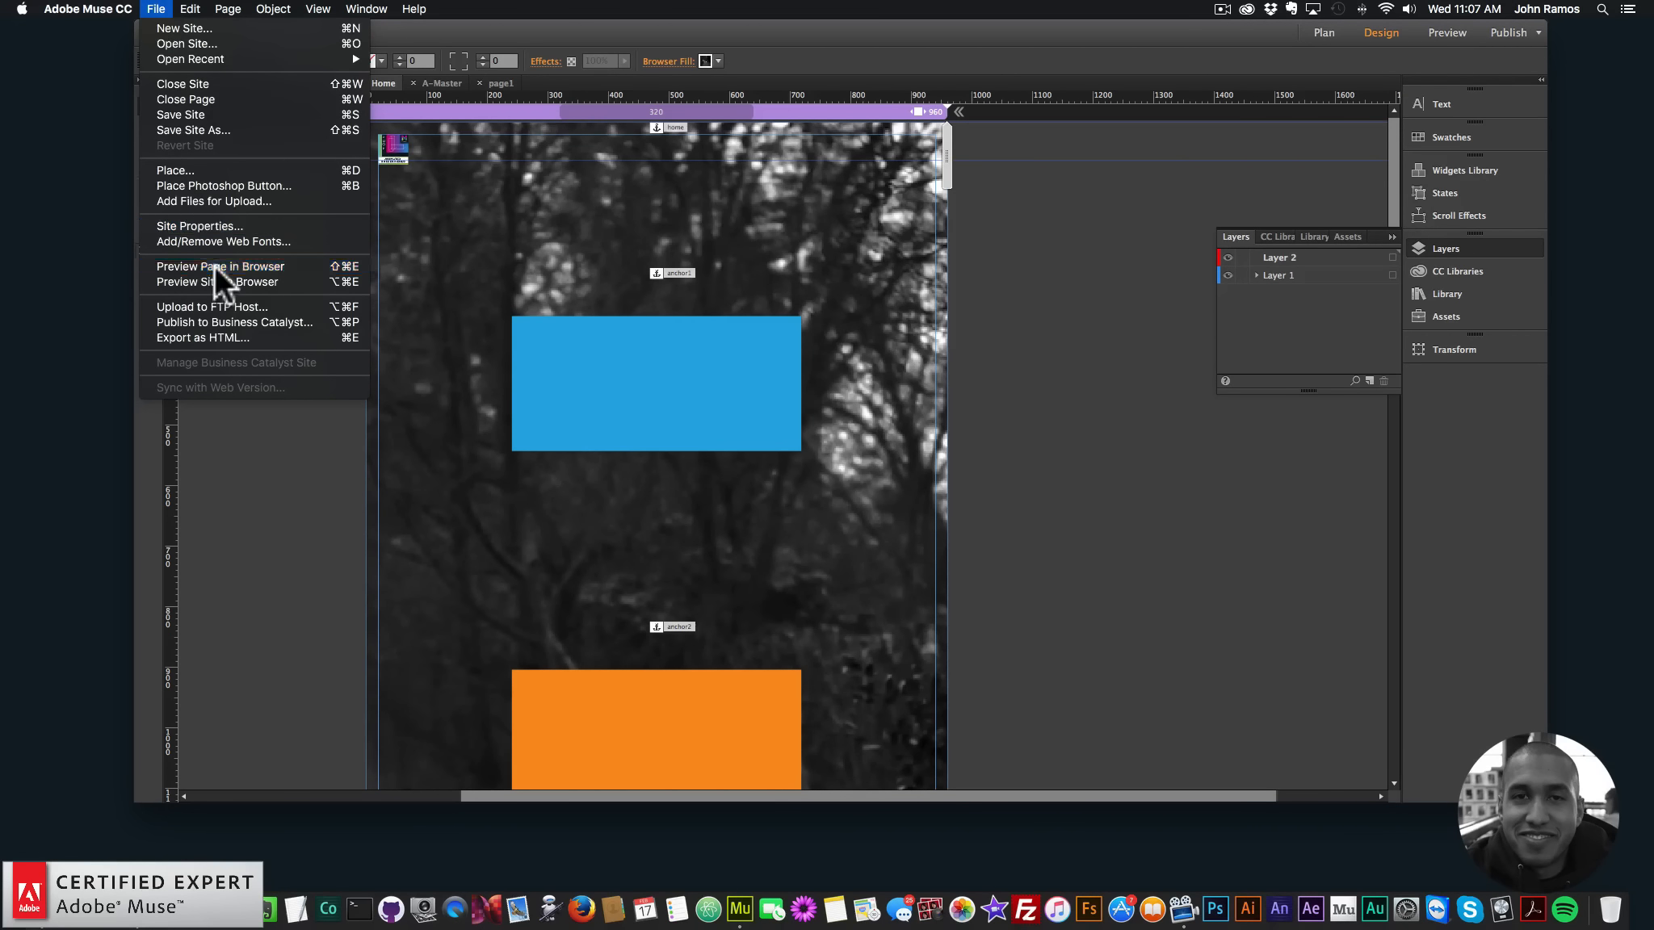
{"action": "left_click", "coordinate": [215, 265]}
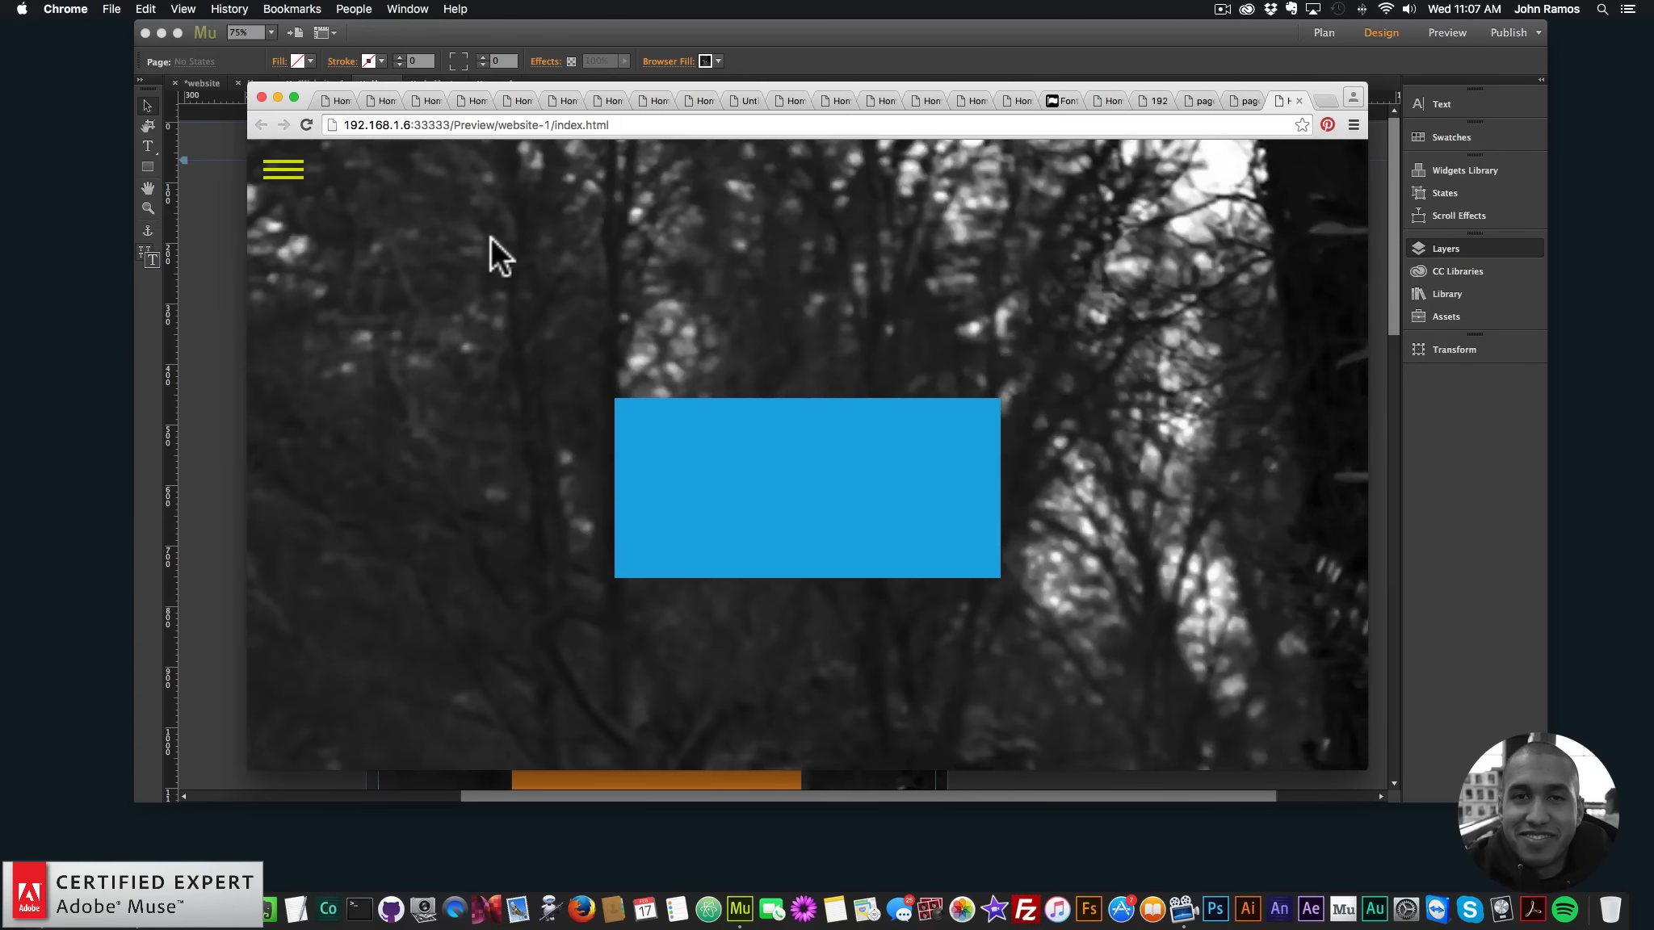
{"action": "left_click", "coordinate": [296, 180]}
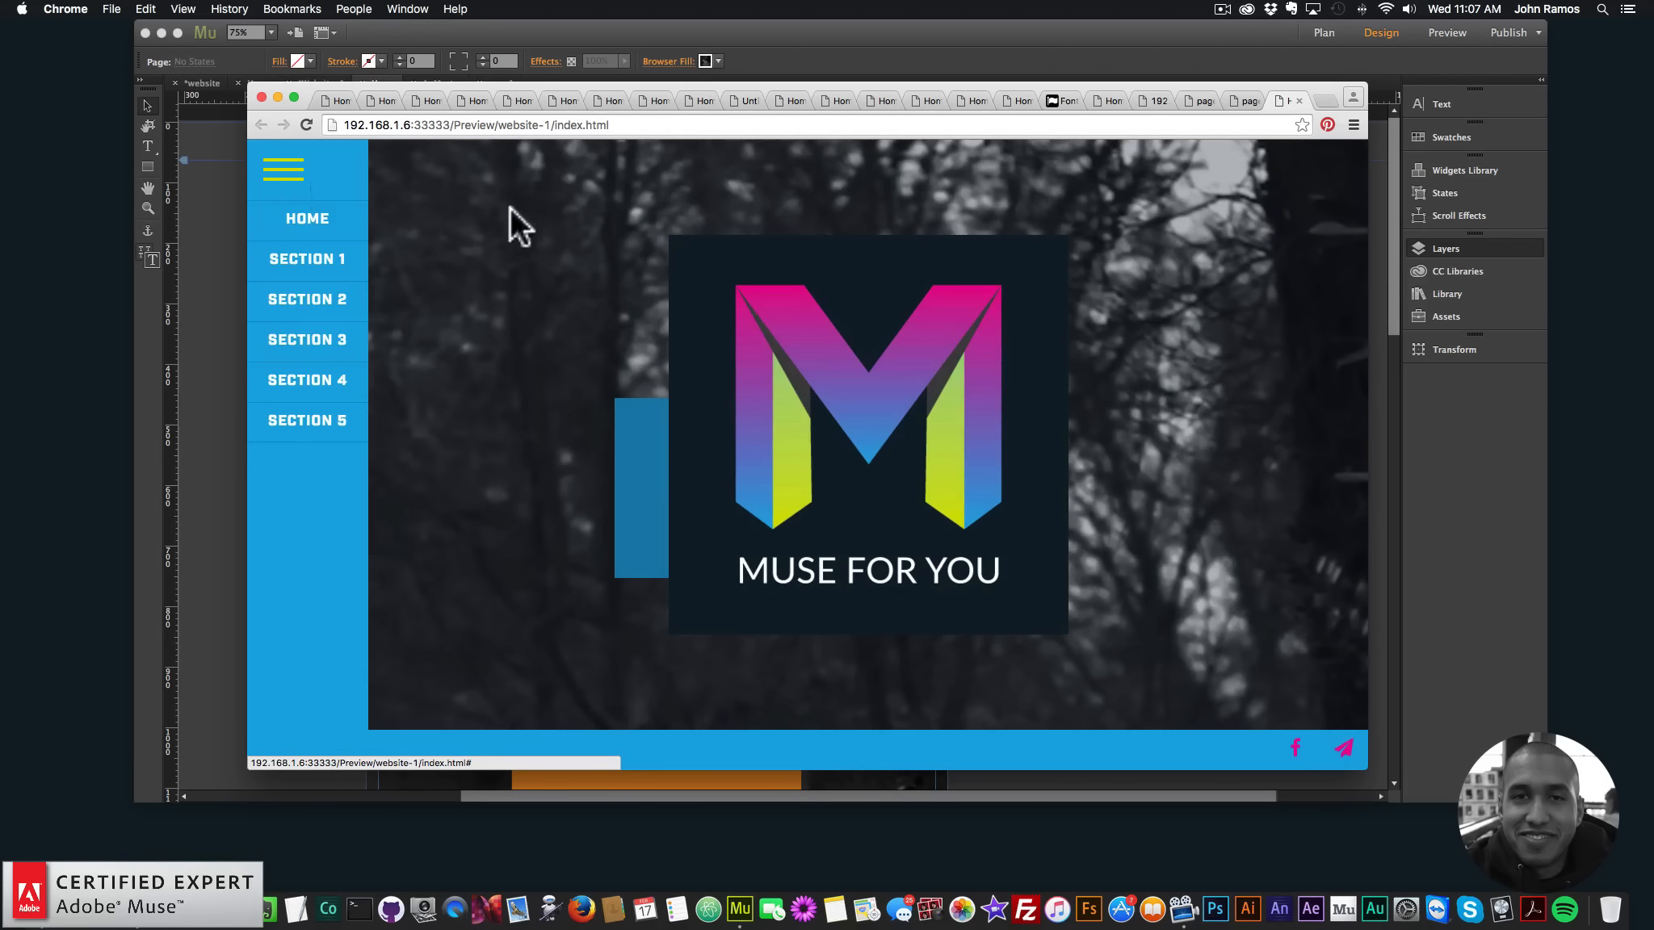
{"action": "left_click", "coordinate": [330, 307]}
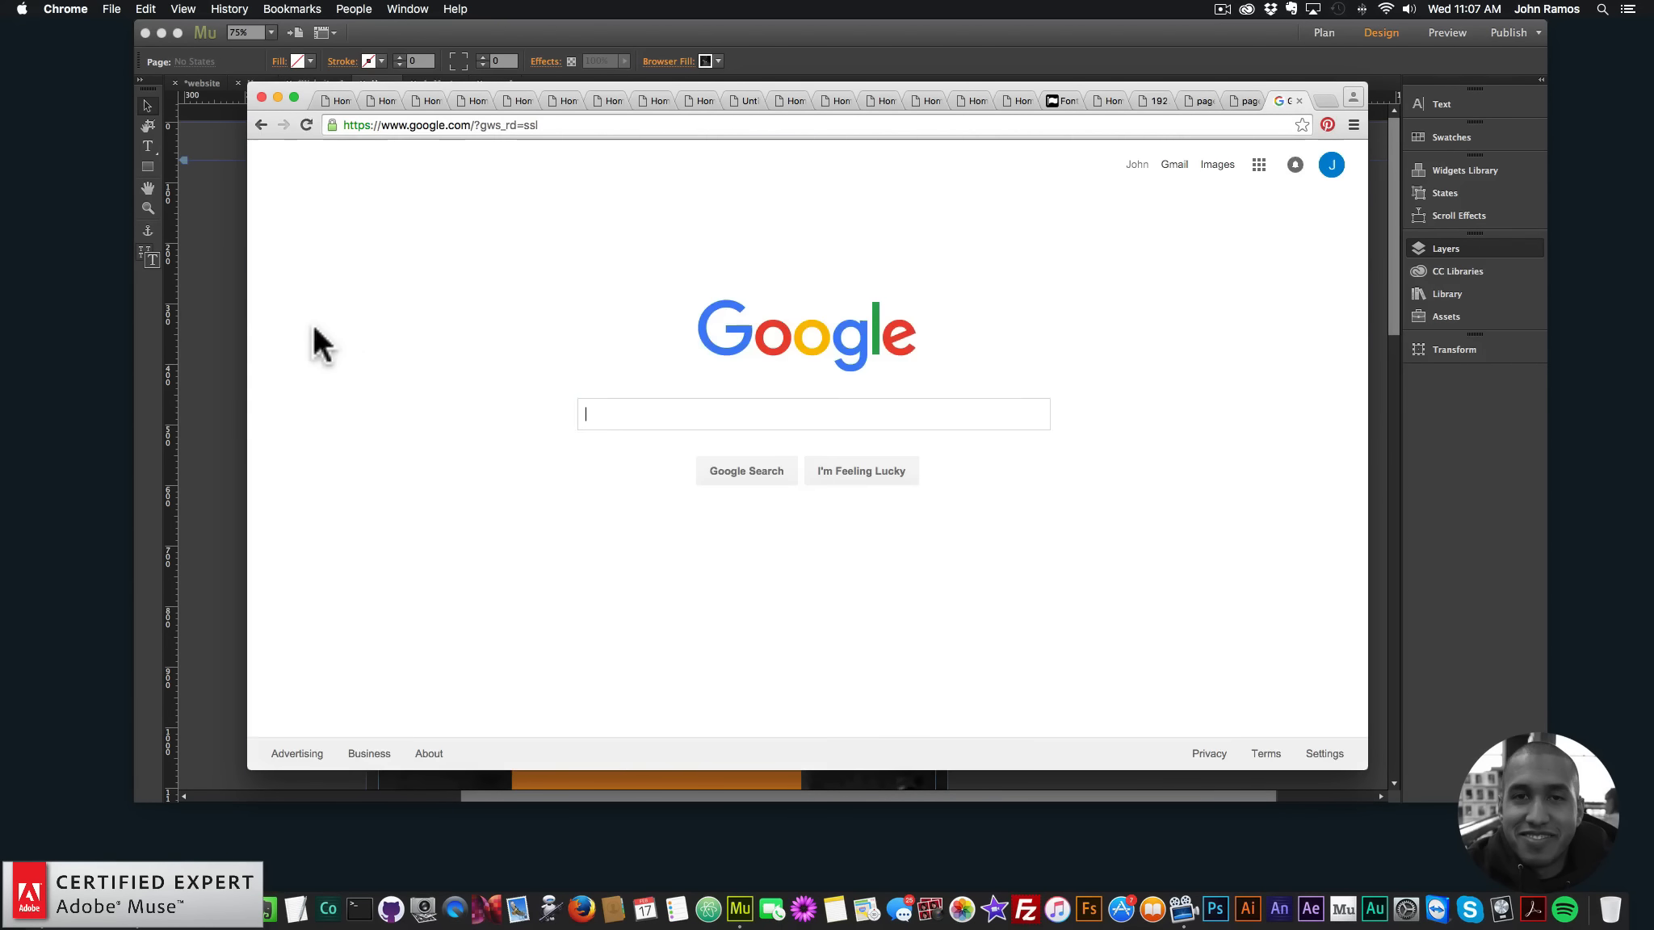
Go back to the Home page preview and test the menu's Section 5 and Home links
{"action": "left_click", "coordinate": [263, 124]}
{"action": "left_click", "coordinate": [291, 171]}
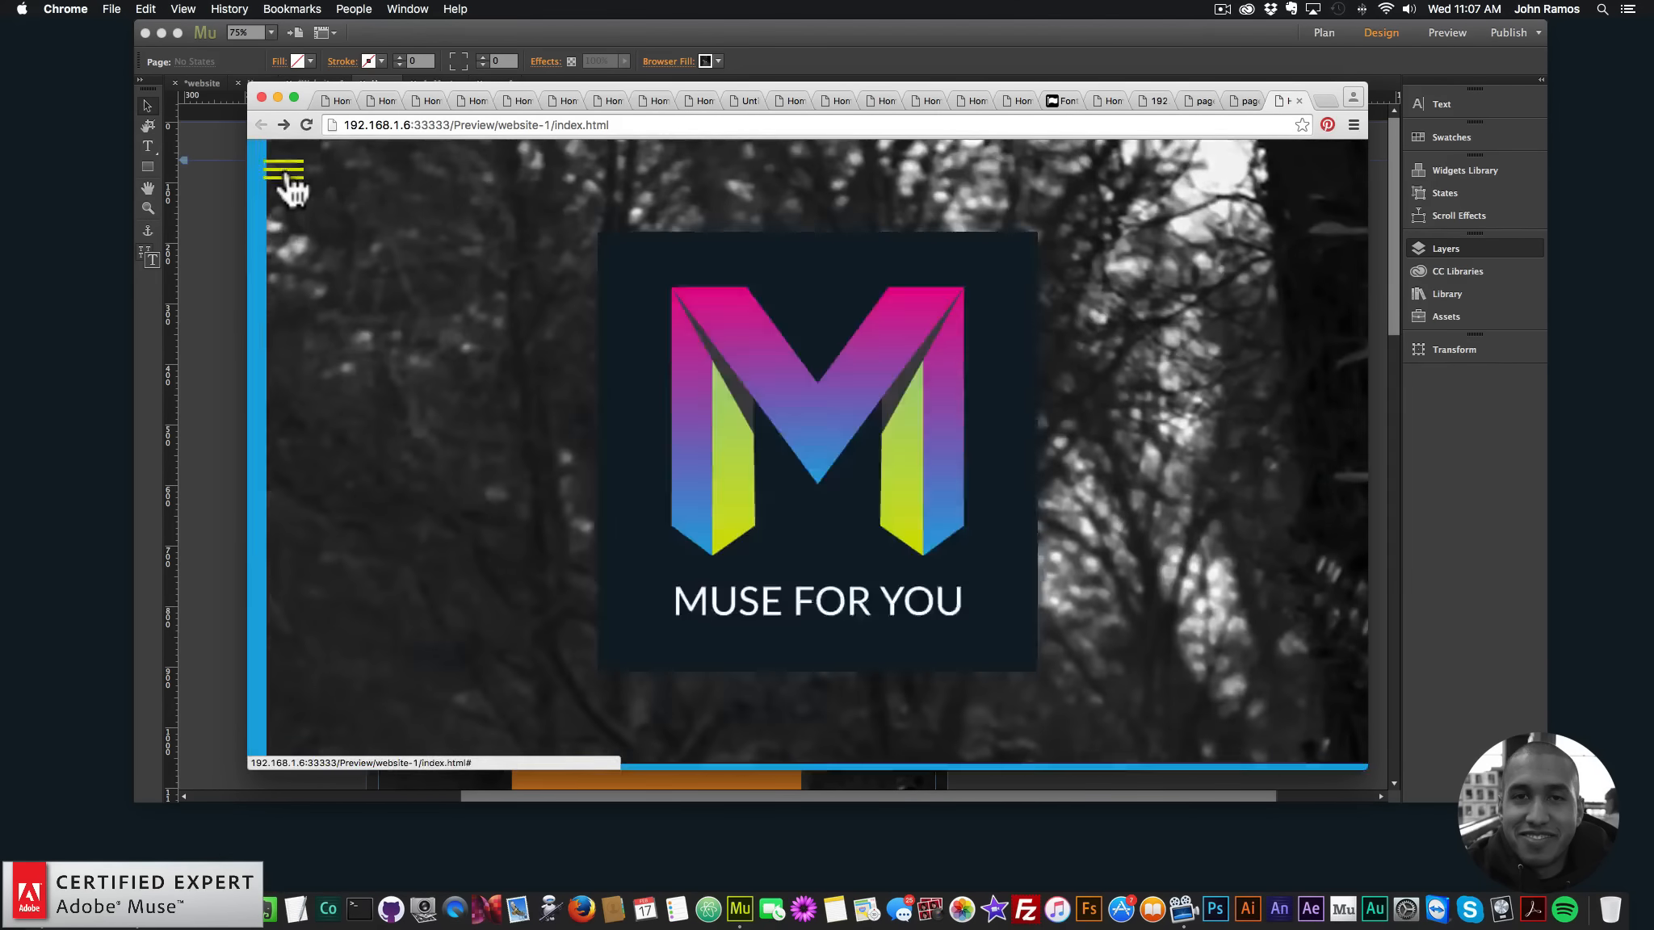
{"action": "left_click", "coordinate": [315, 415]}
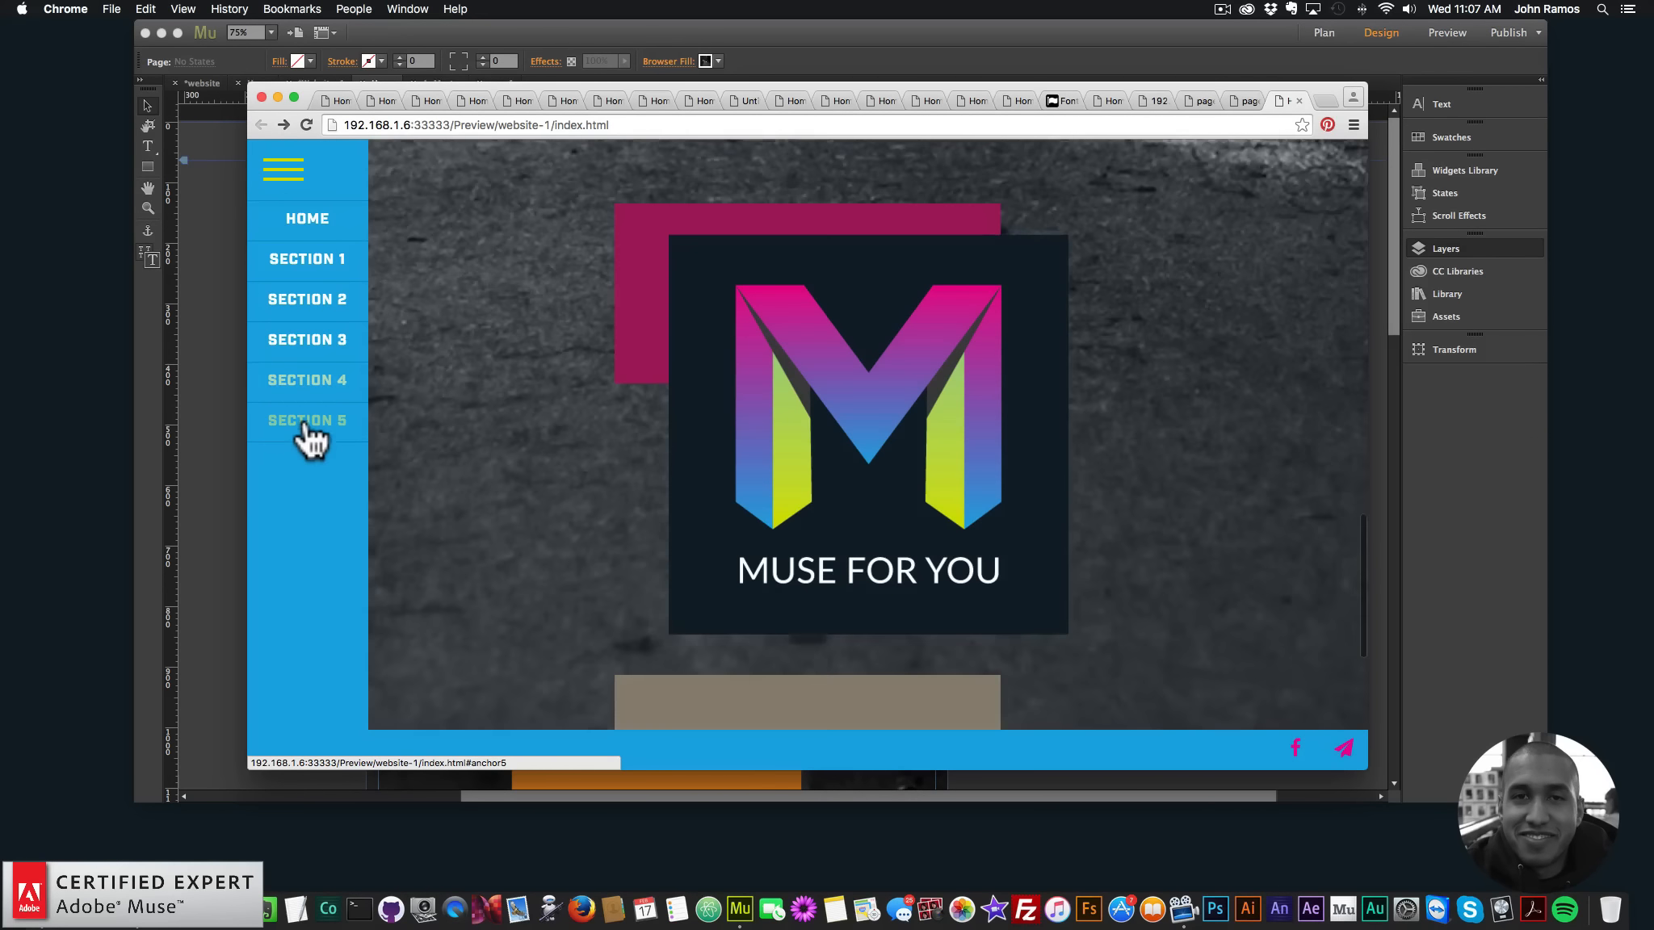
{"action": "left_click", "coordinate": [307, 220]}
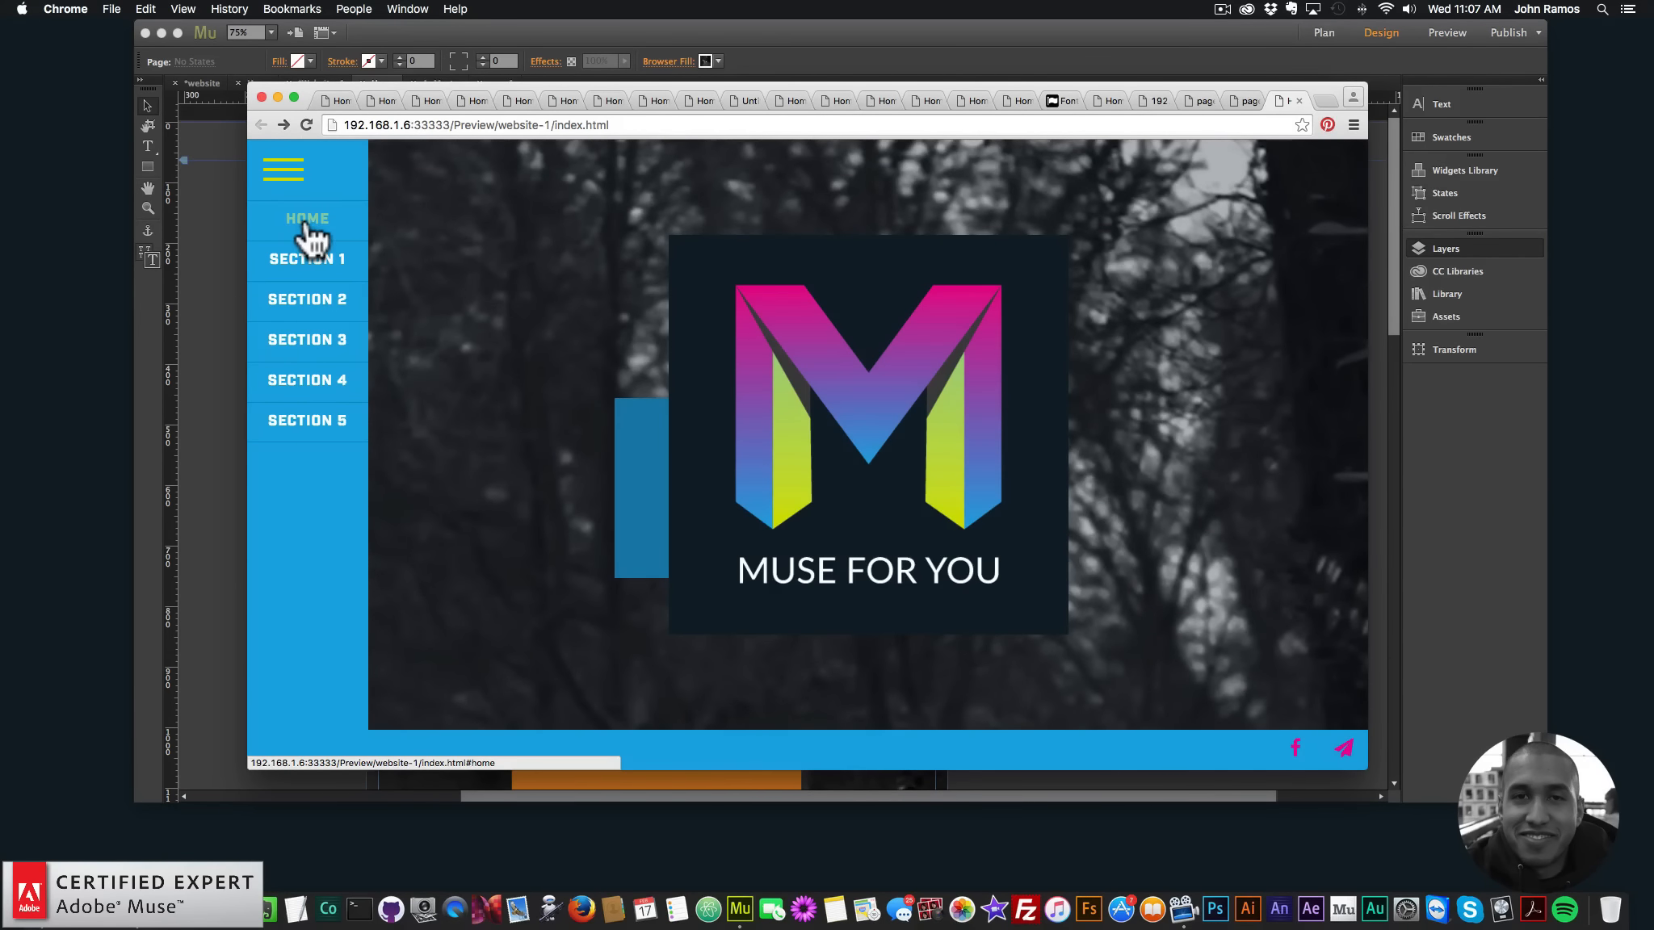
Return to Adobe Muse, open the A-Master page, and set the border menu widget's background opacity to 1
{"action": "left_click", "coordinate": [230, 218]}
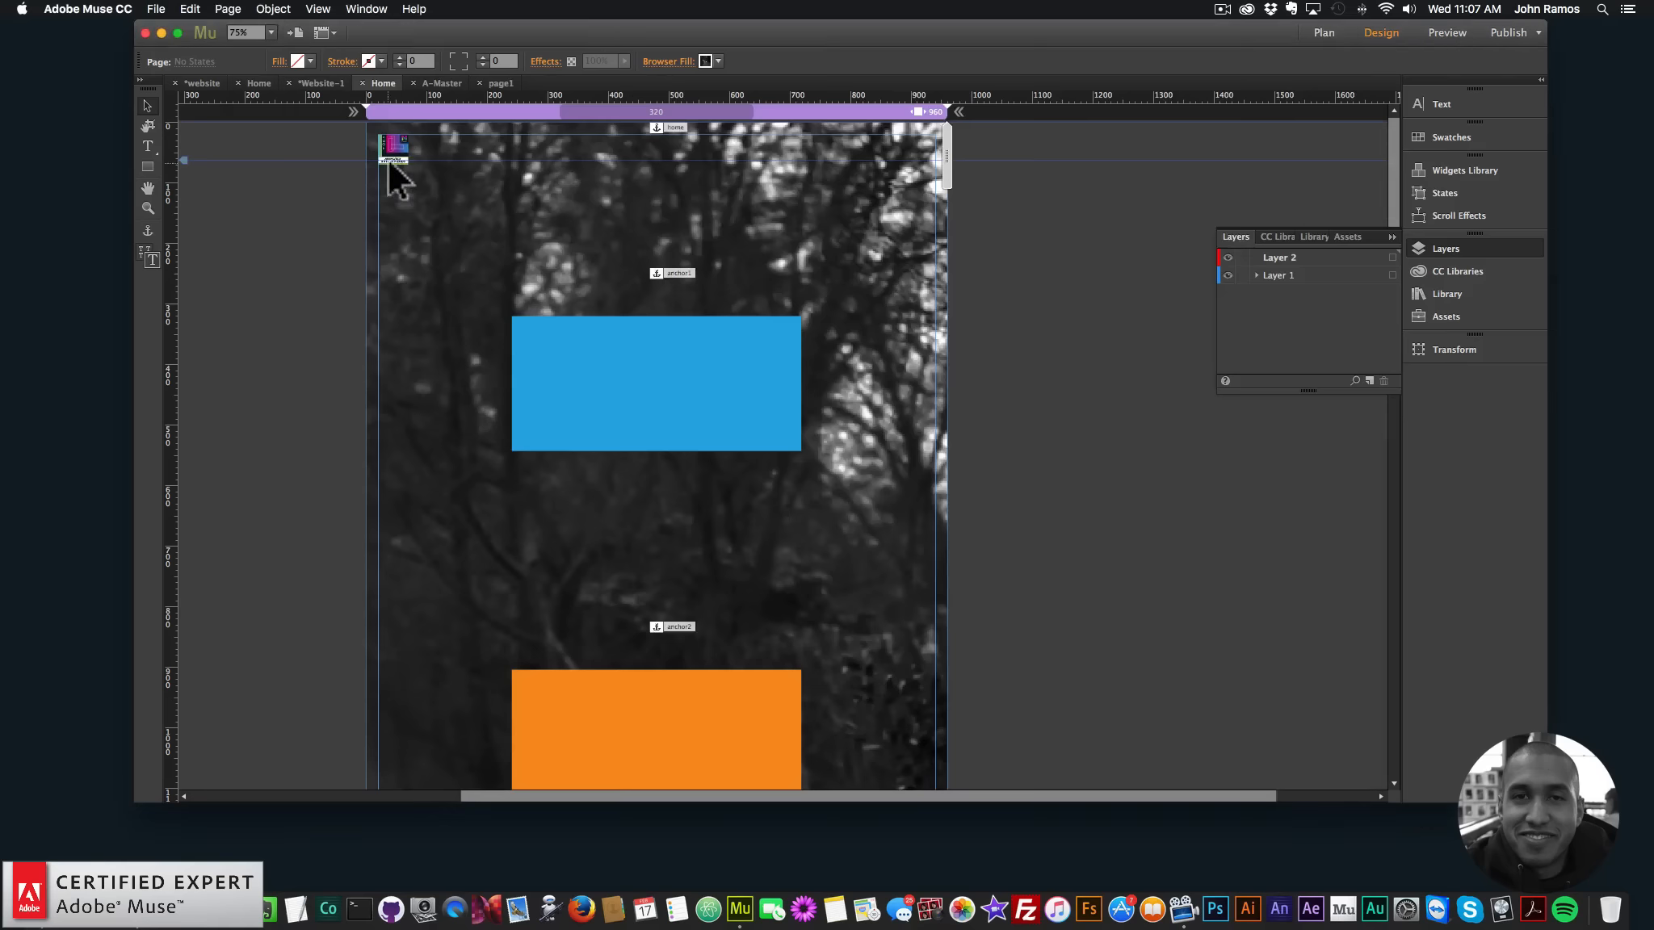
{"action": "left_click", "coordinate": [1324, 32]}
{"action": "double_click", "coordinate": [301, 670]}
{"action": "left_click", "coordinate": [433, 170]}
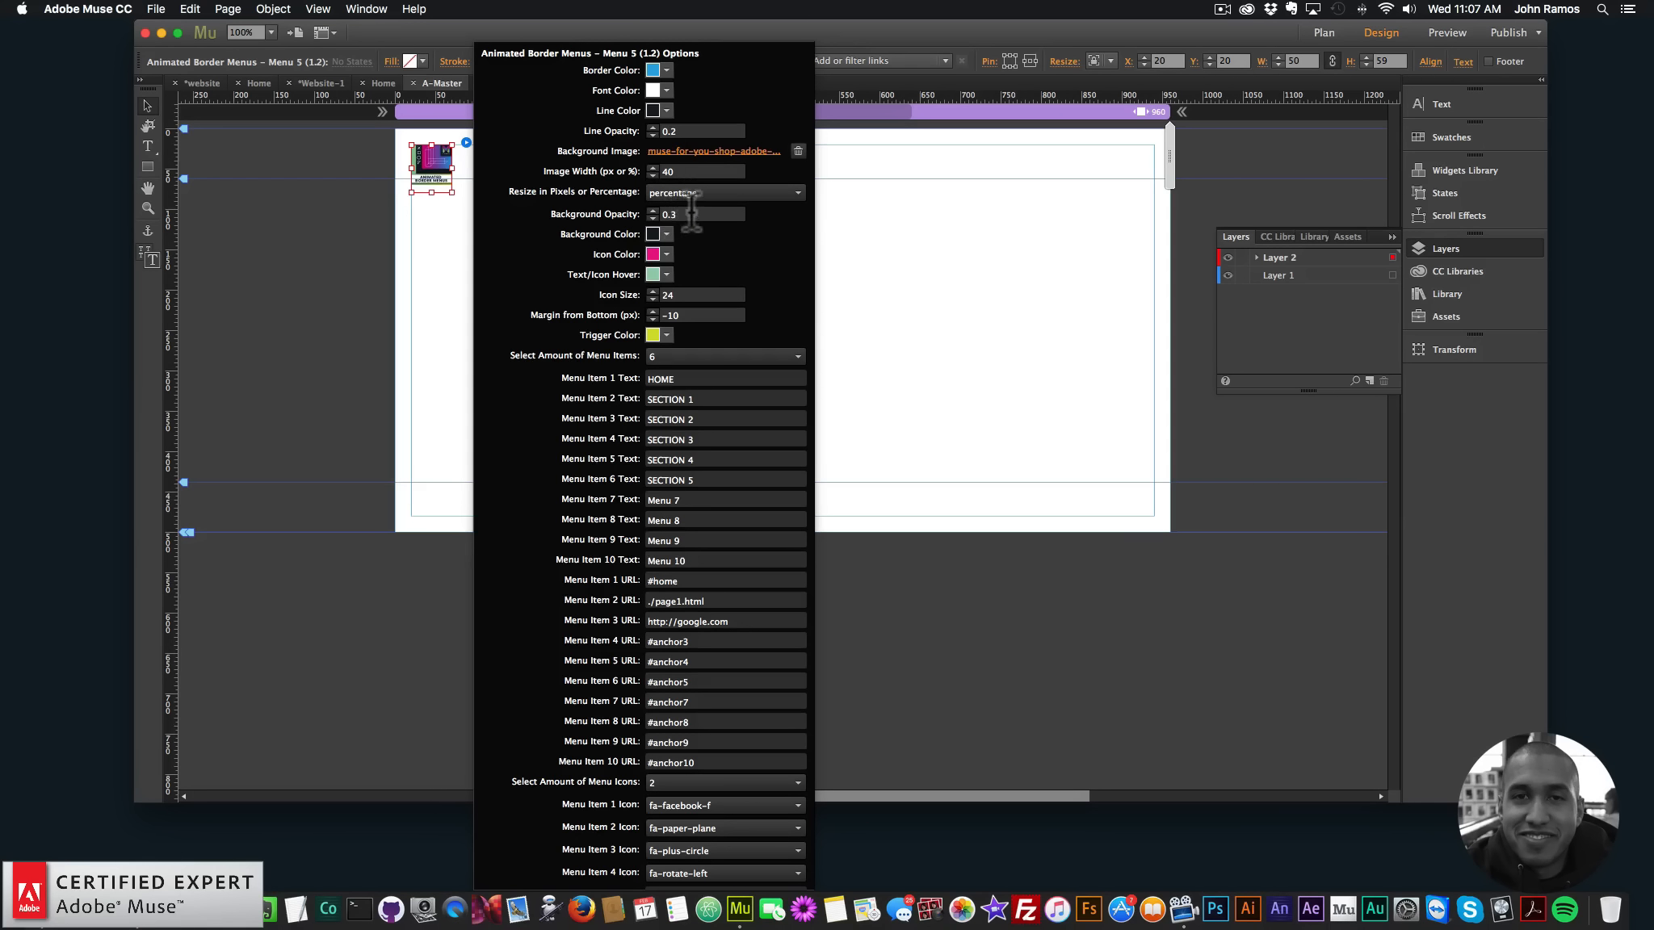
{"action": "left_click", "coordinate": [689, 214]}
{"action": "type", "text": "1"}
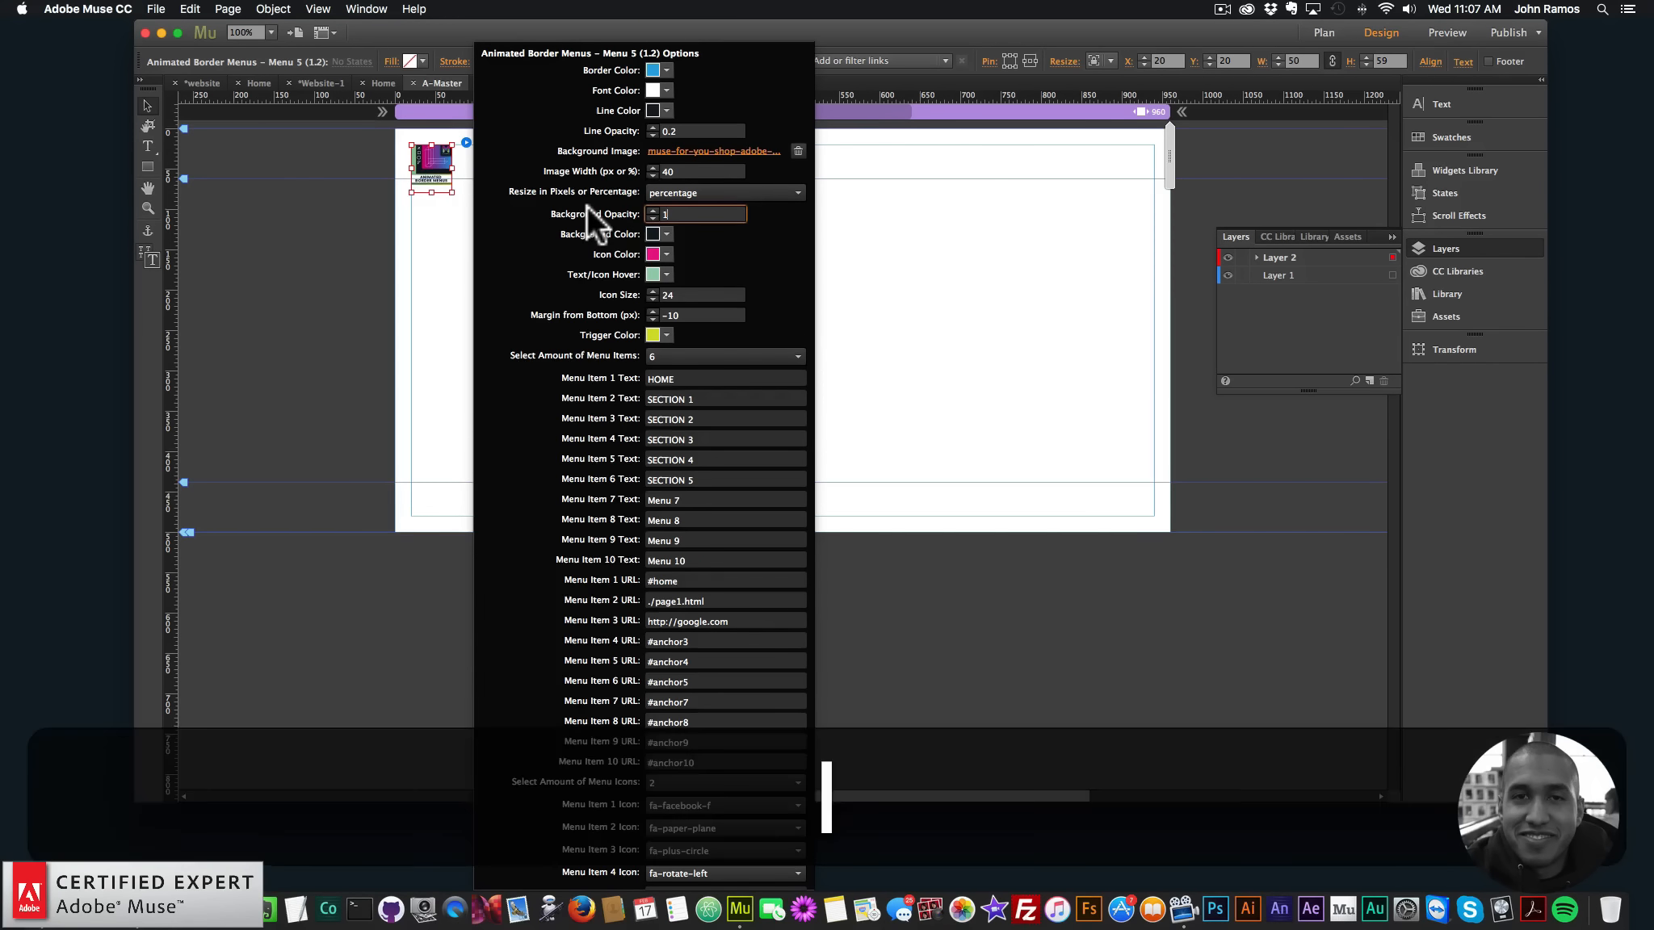
{"action": "key", "text": "Return"}
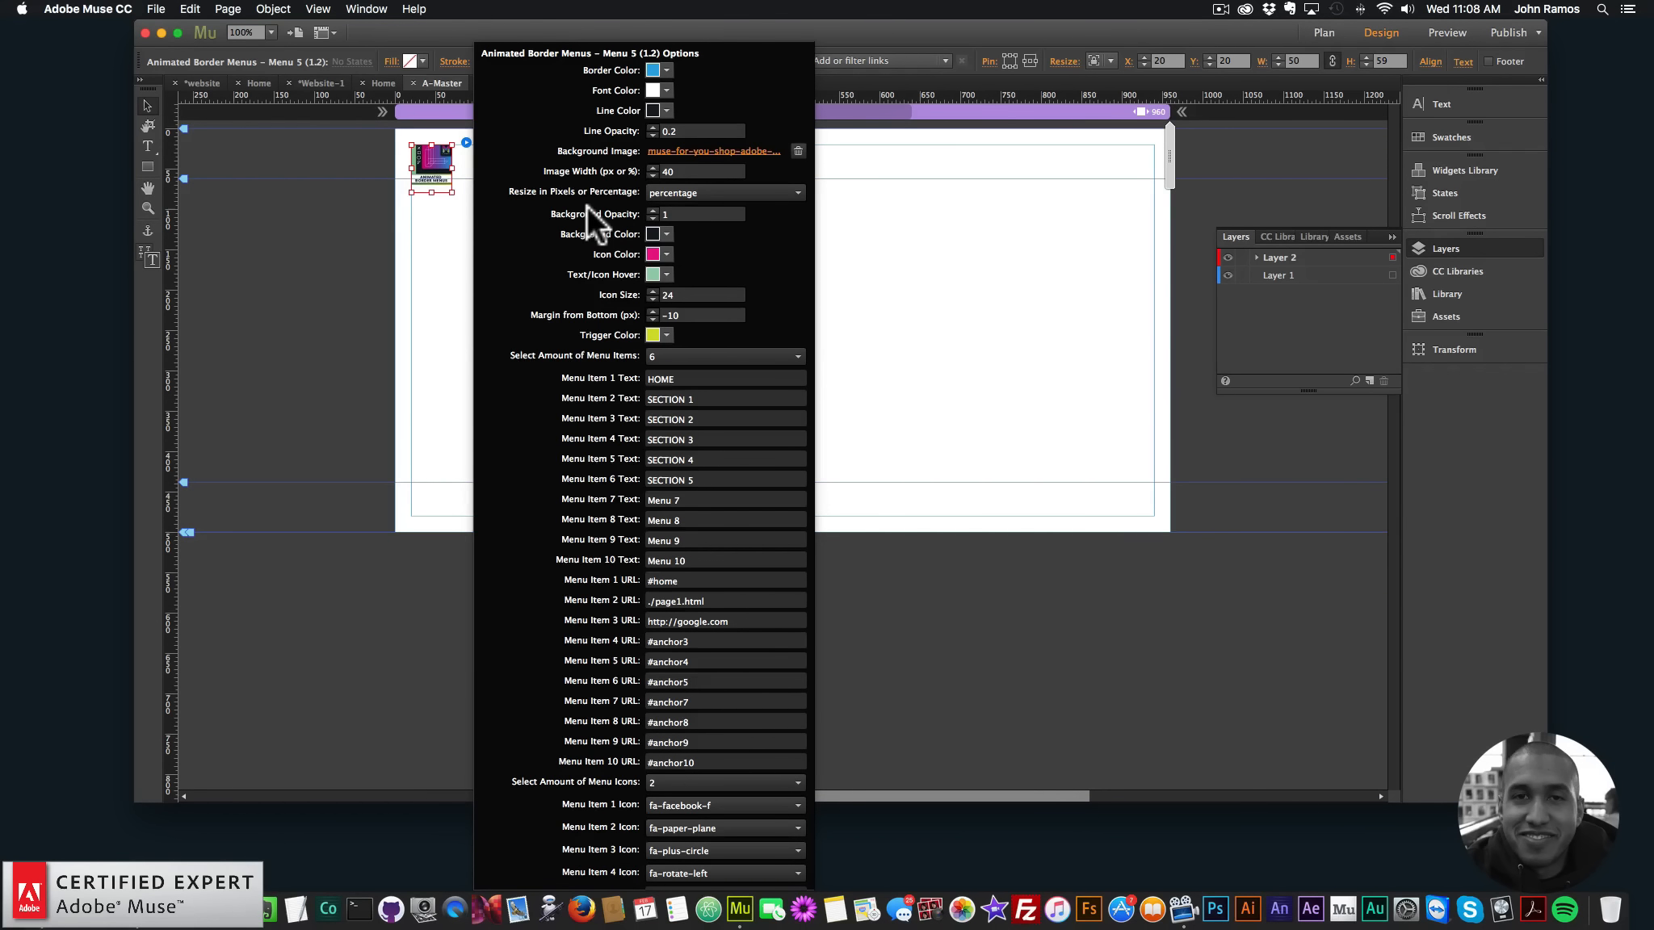
{"action": "left_click", "coordinate": [1011, 340]}
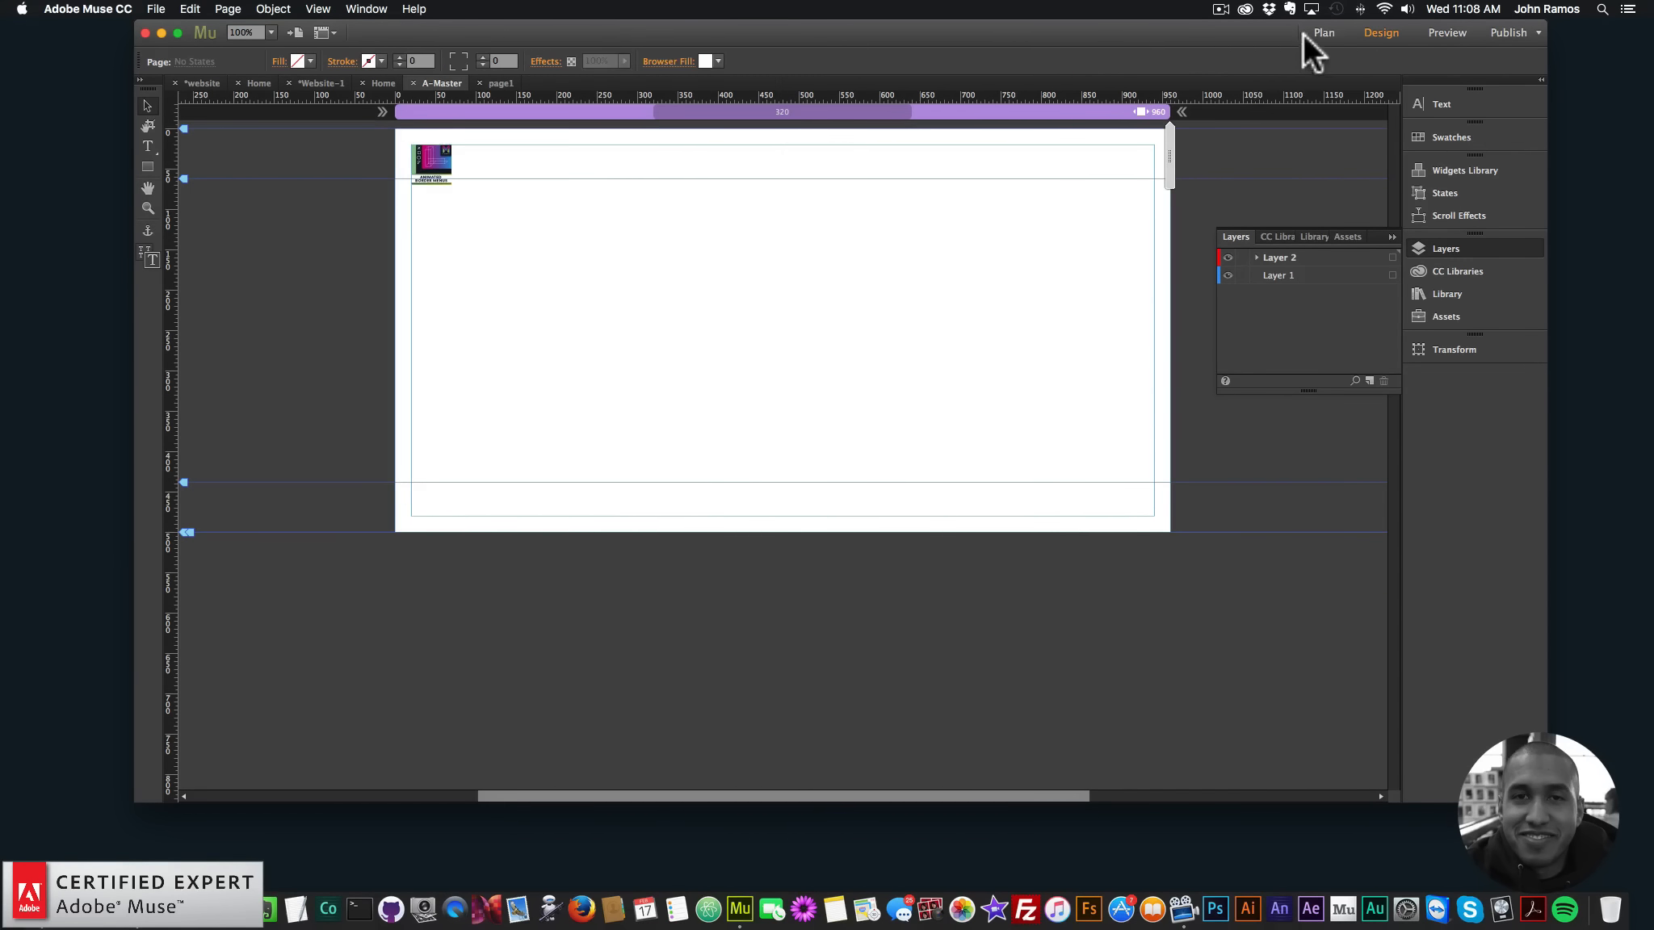
Preview the Home page in the browser and open the menu to check the opaque background behind the logo
{"action": "left_click", "coordinate": [1322, 33]}
{"action": "double_click", "coordinate": [246, 158]}
{"action": "left_click", "coordinate": [156, 9]}
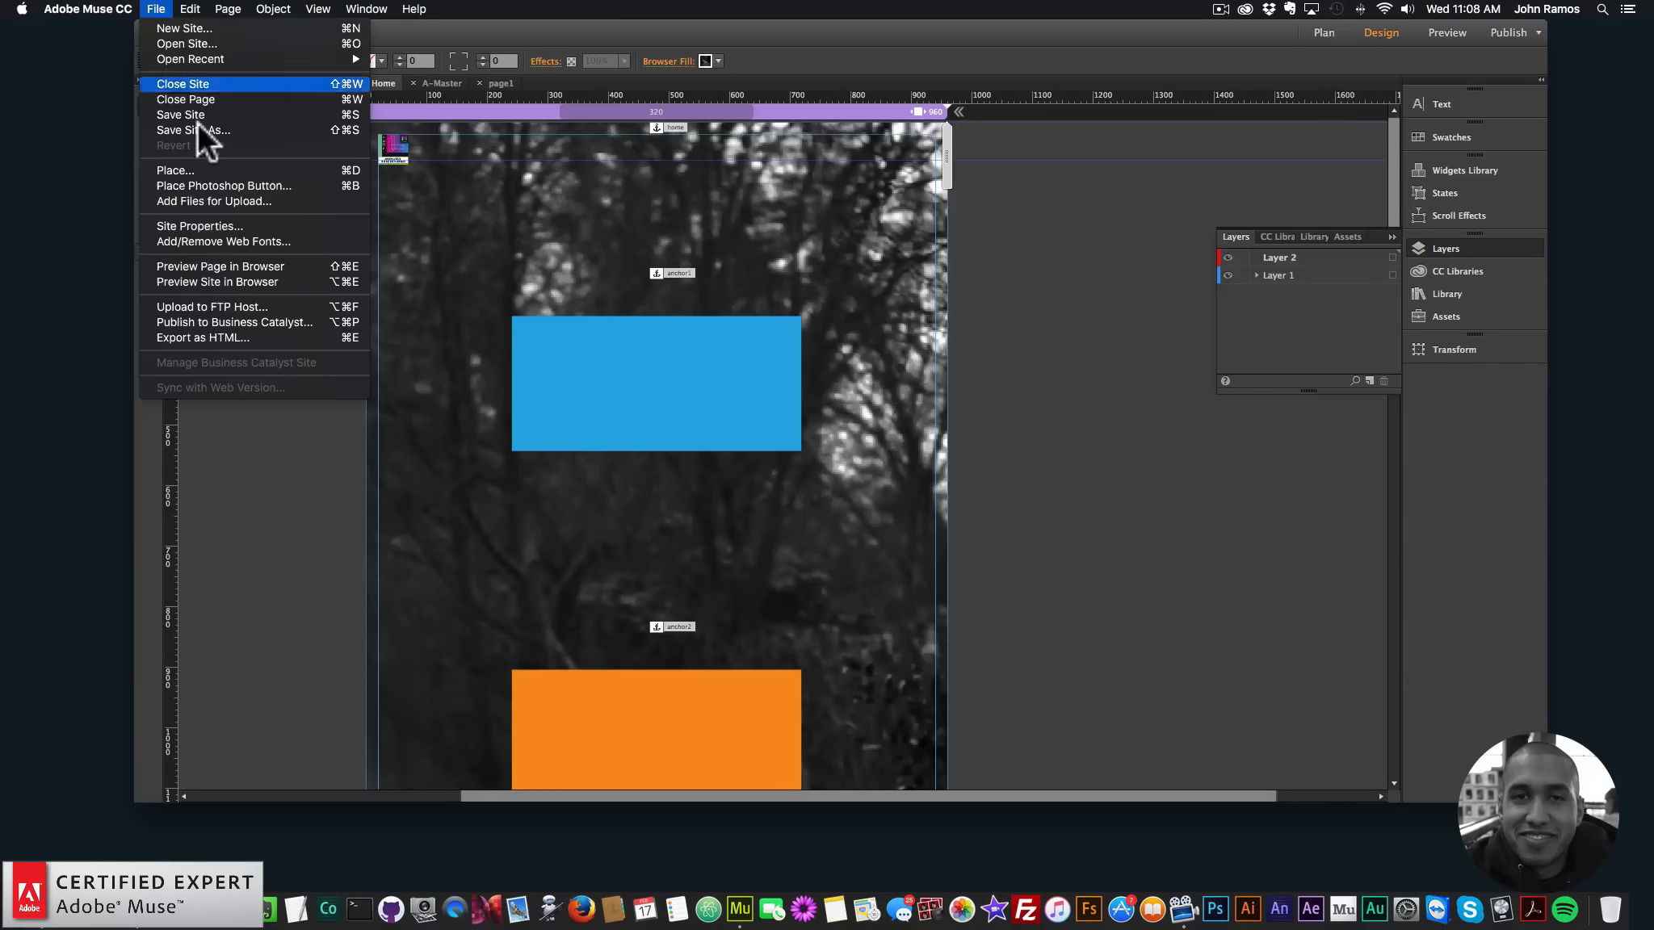
{"action": "left_click", "coordinate": [212, 265]}
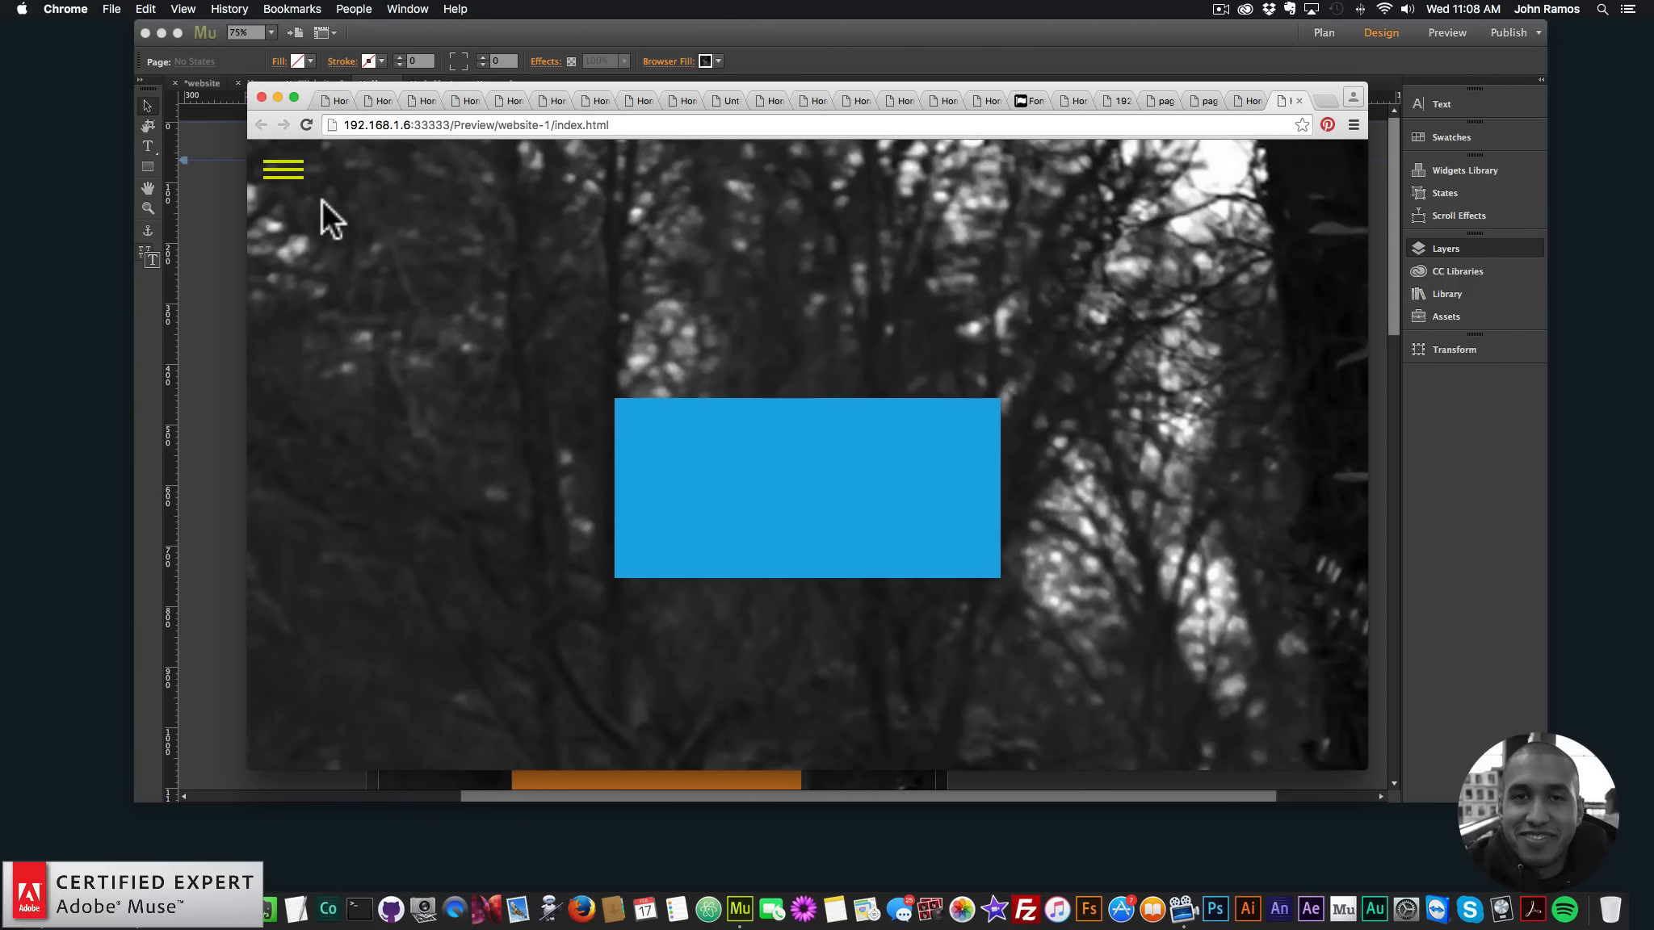
{"action": "left_click", "coordinate": [283, 169]}
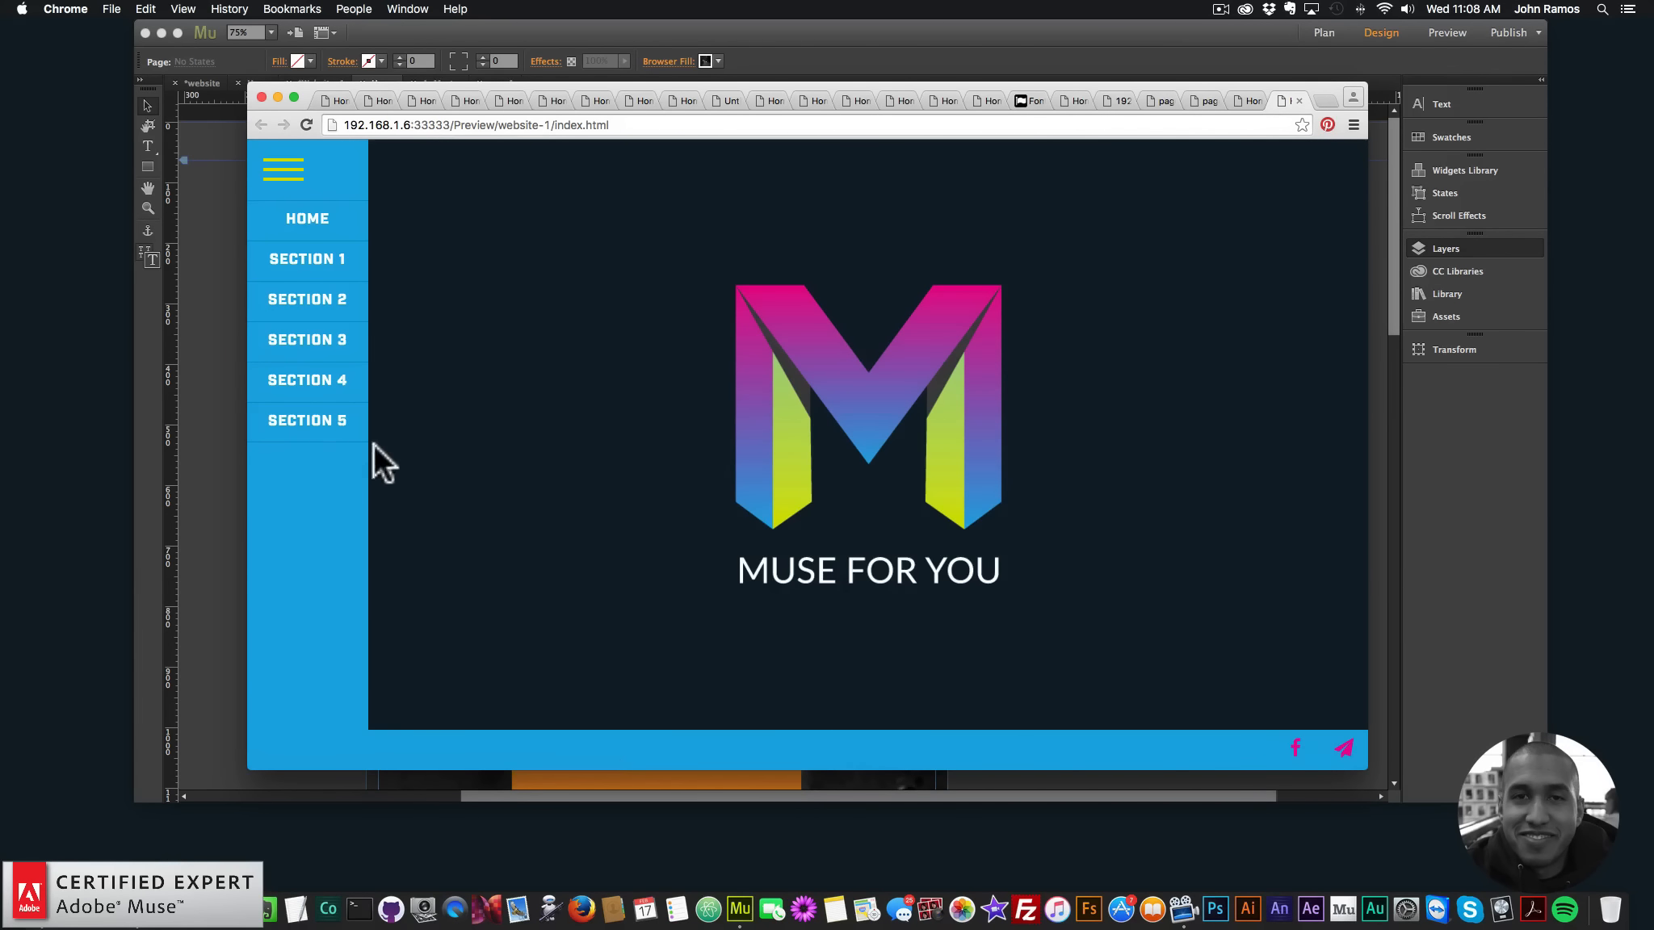
Test the menu's Section 5 and Home links in the Home page preview, toggling the menu around each one
{"action": "left_click", "coordinate": [315, 418]}
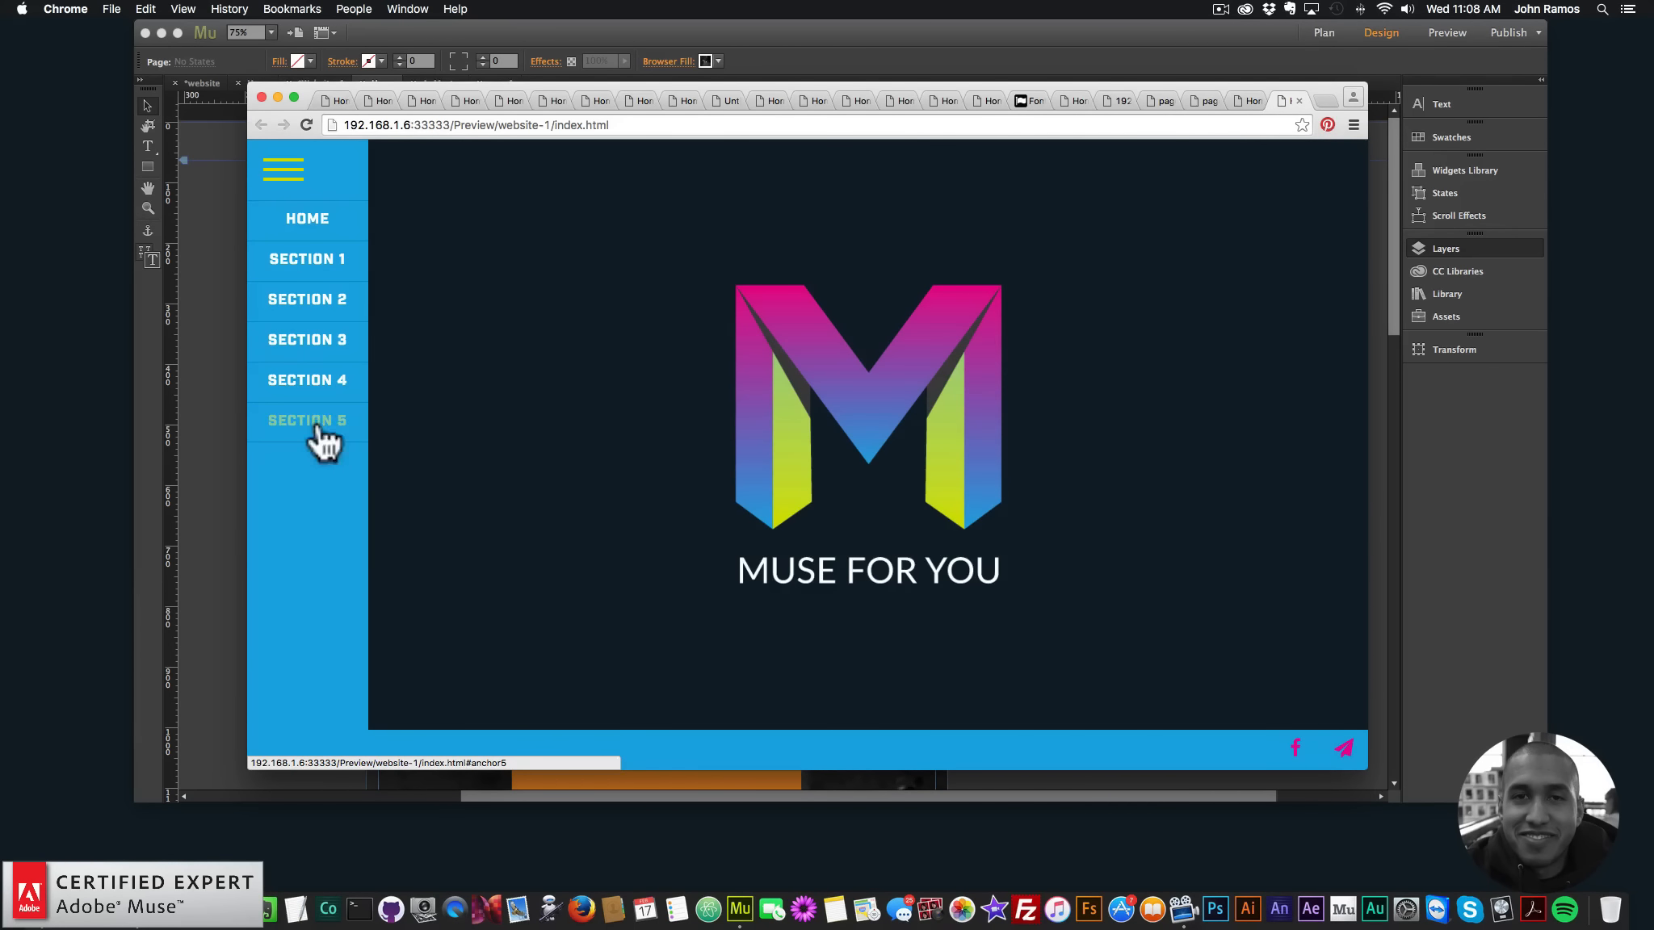
{"action": "left_click", "coordinate": [282, 170]}
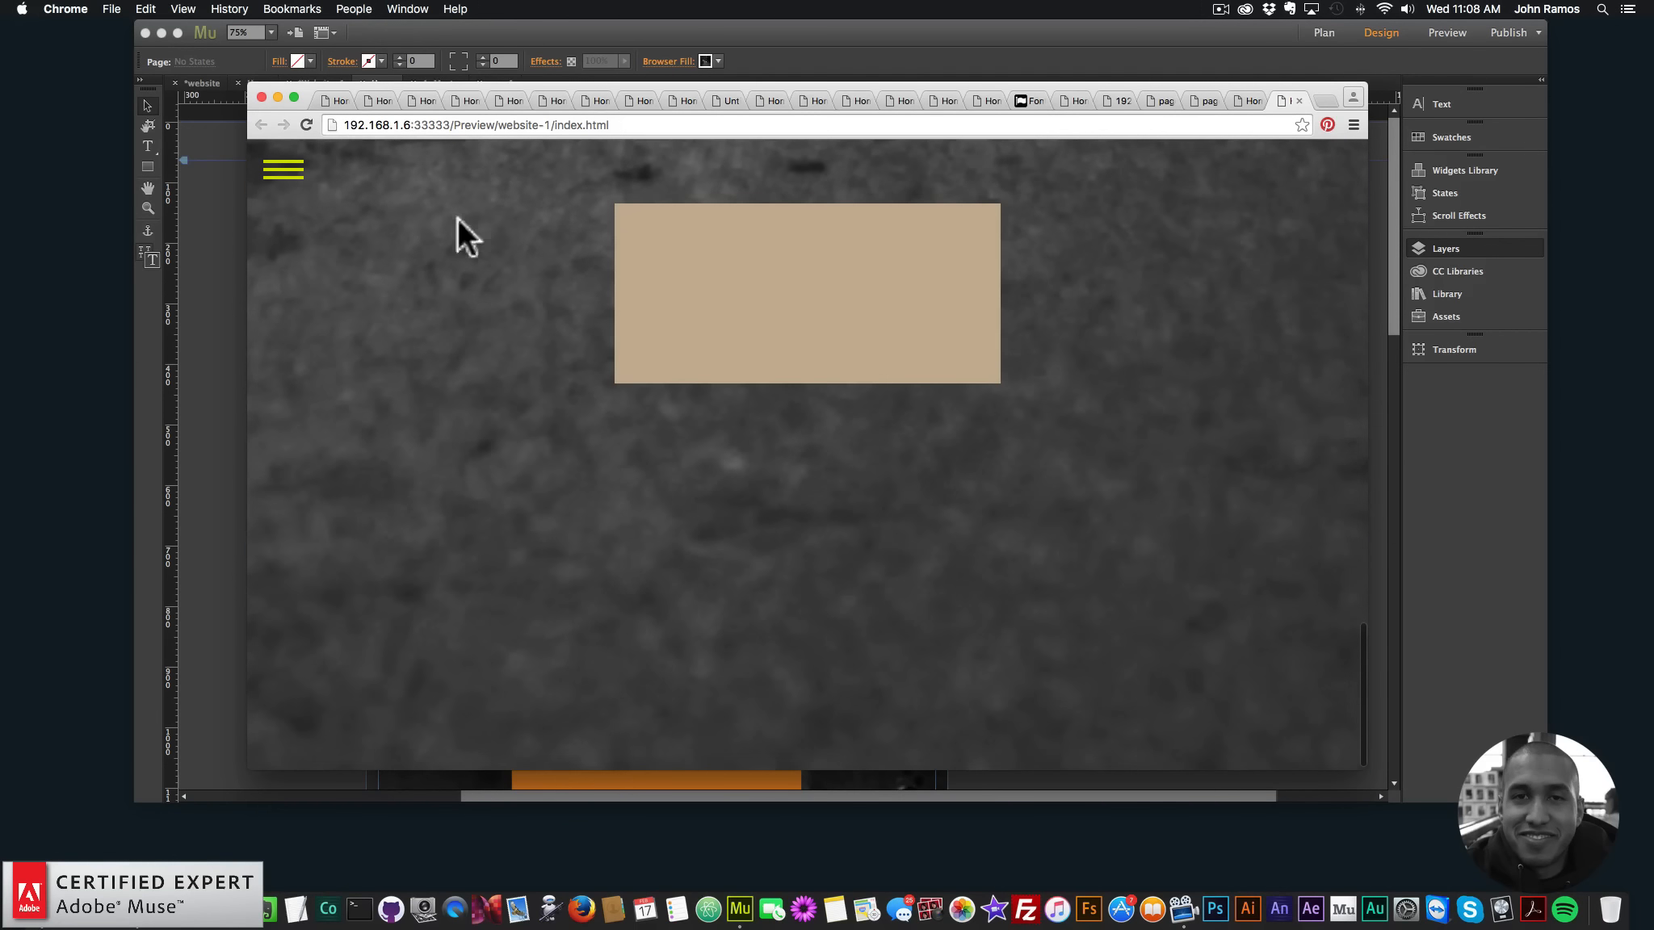
{"action": "left_click", "coordinate": [284, 171]}
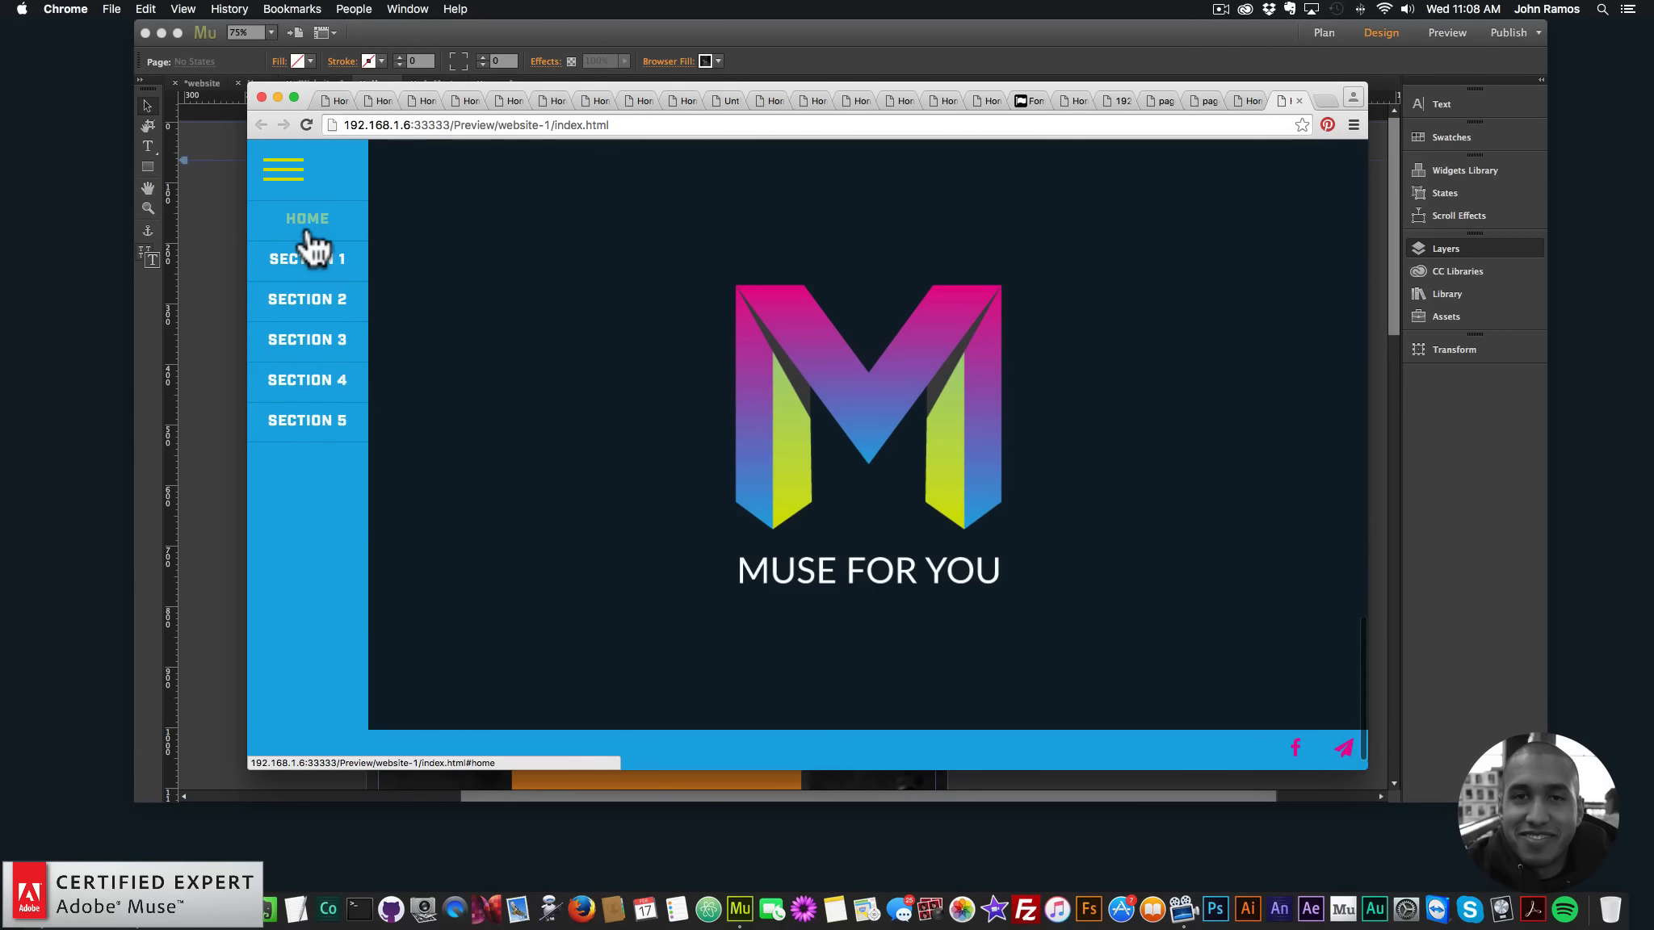
{"action": "left_click", "coordinate": [284, 172]}
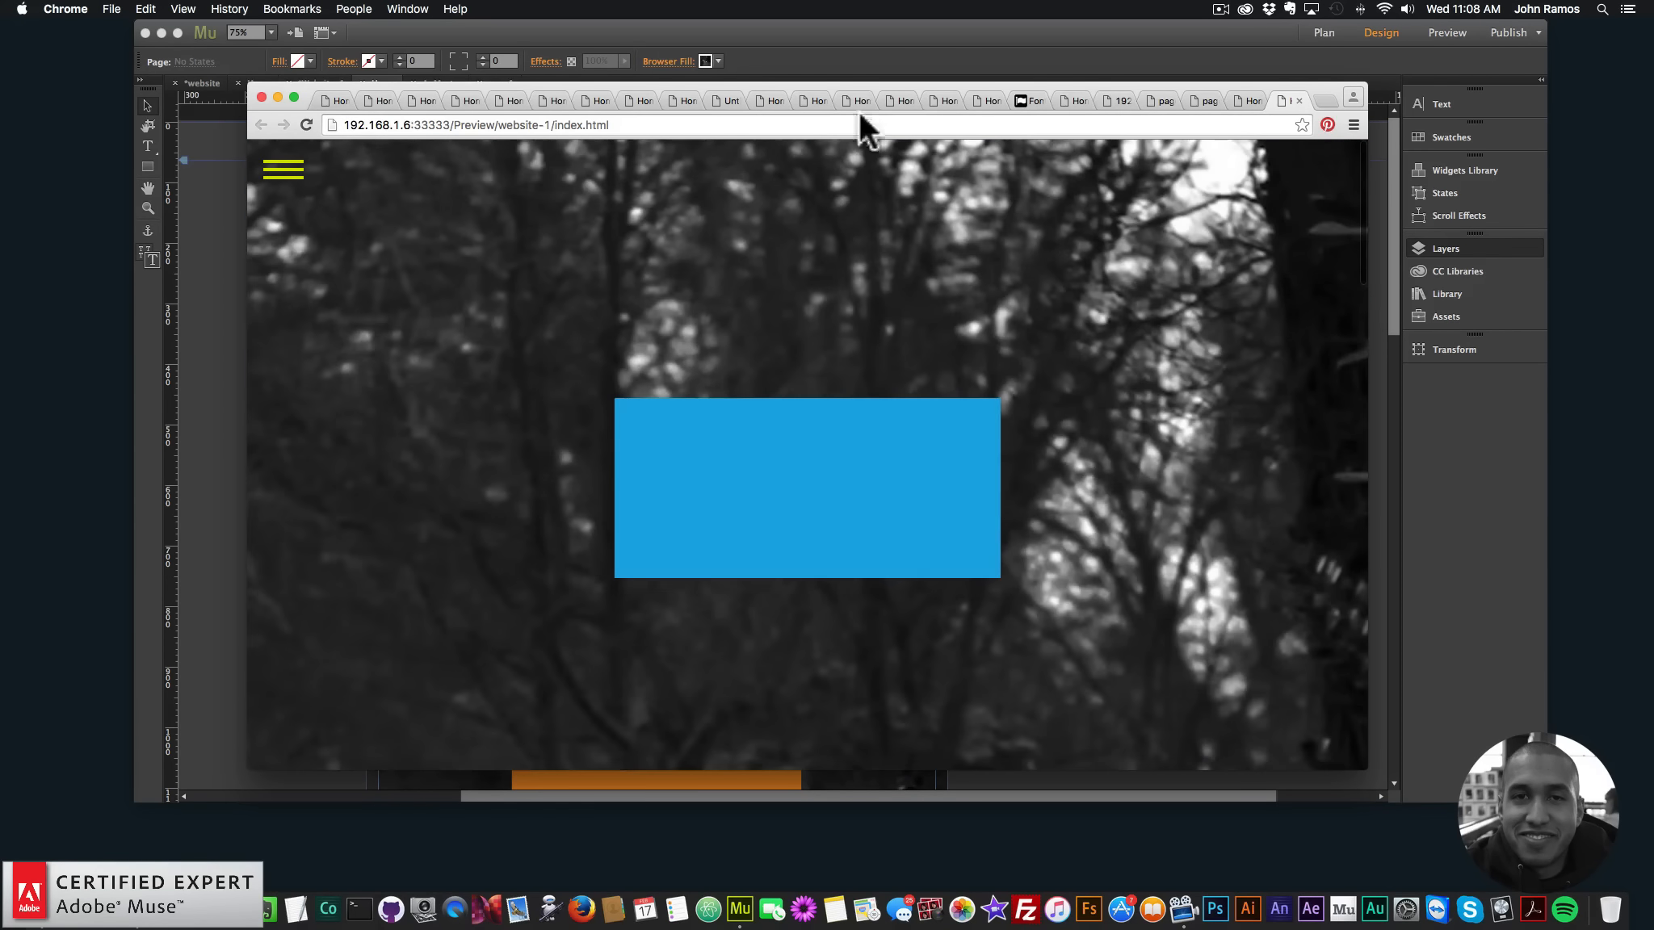
Follow the menu's Section 2 link, go back to the Home page preview, and follow the Section 1 link
{"action": "left_click", "coordinate": [282, 172]}
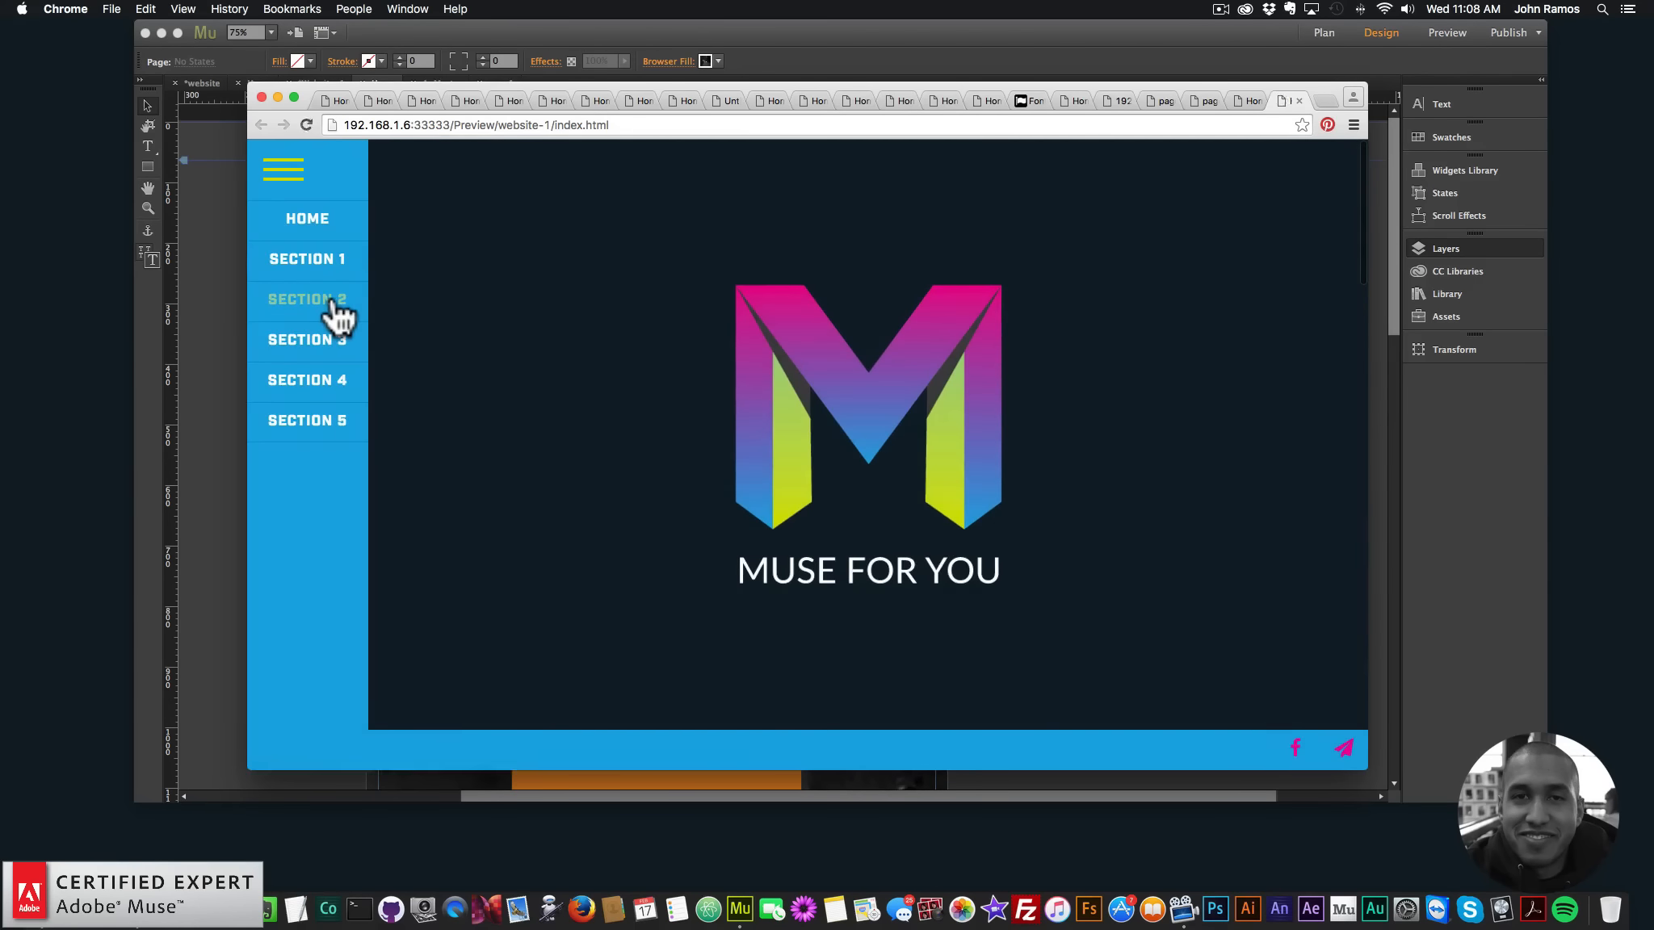
{"action": "left_click", "coordinate": [333, 304]}
{"action": "left_click", "coordinate": [261, 124]}
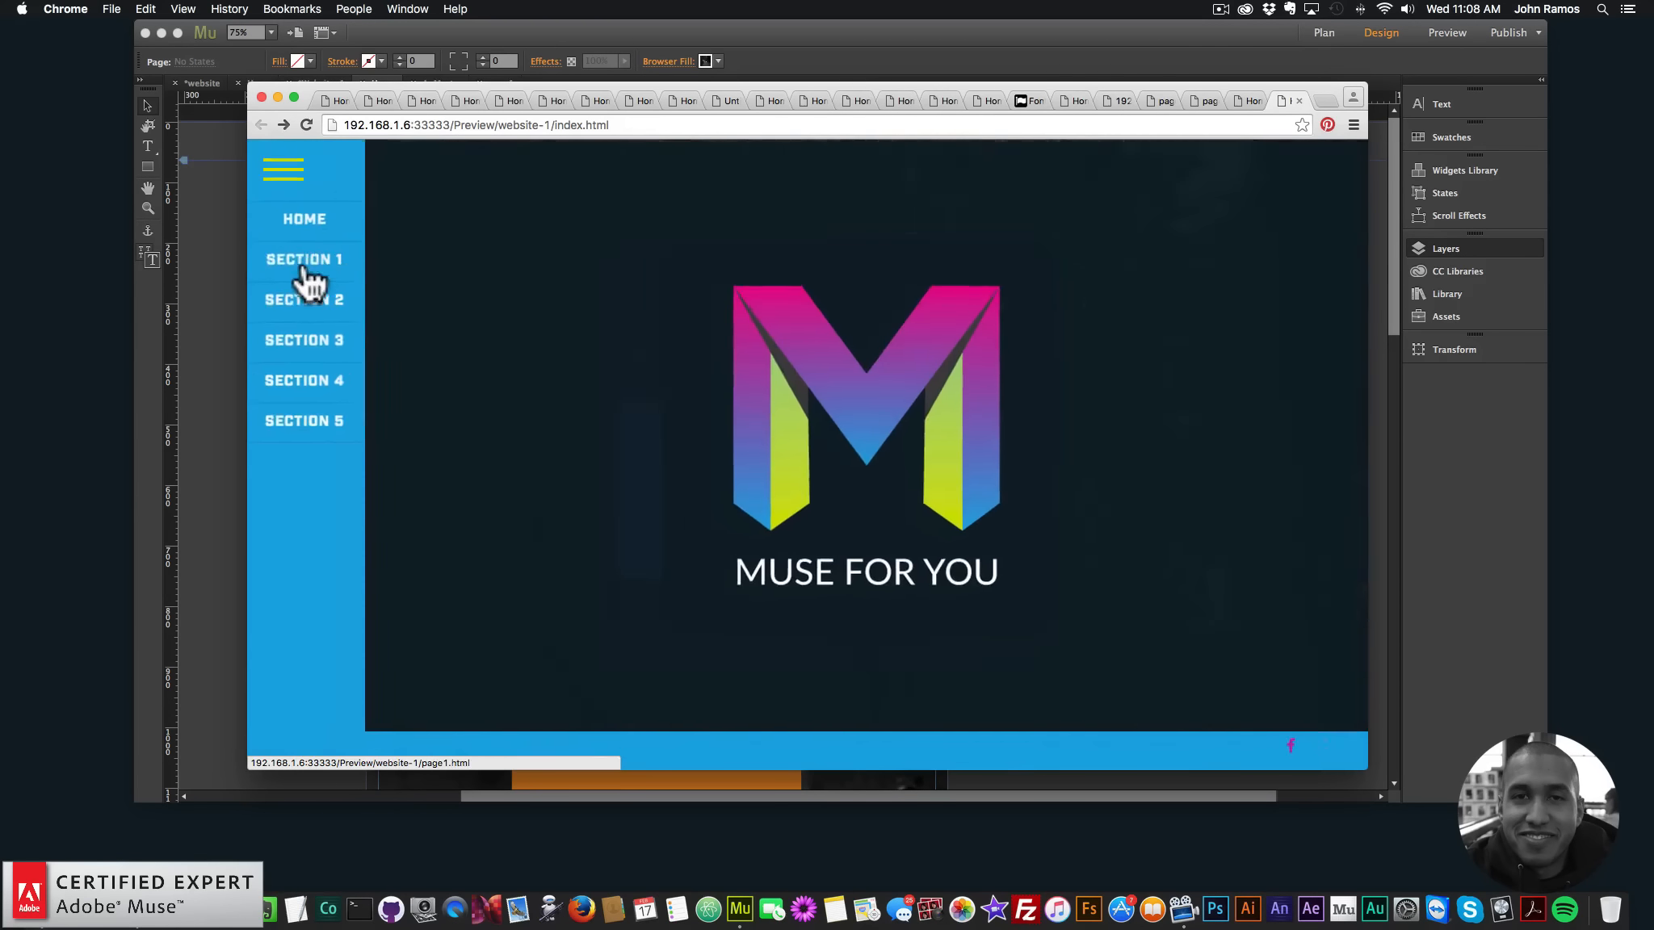
{"action": "left_click", "coordinate": [305, 269]}
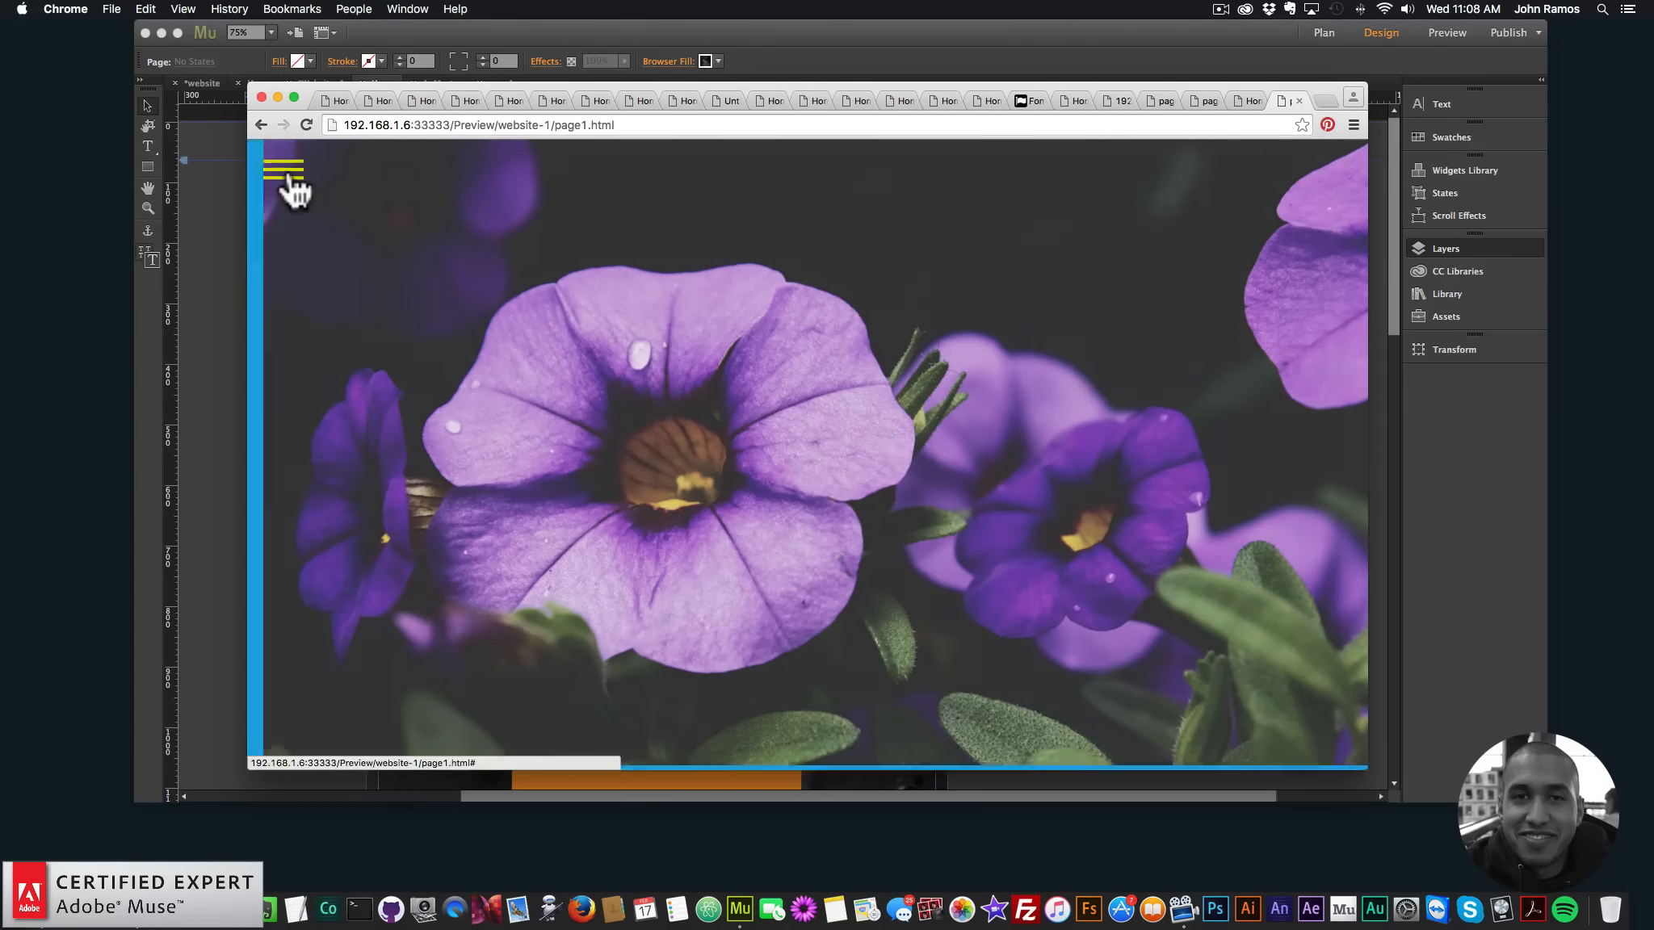
Test the menu's Home link on page1 and open and close the menu several times
{"action": "left_click", "coordinate": [295, 188]}
{"action": "left_click", "coordinate": [281, 220]}
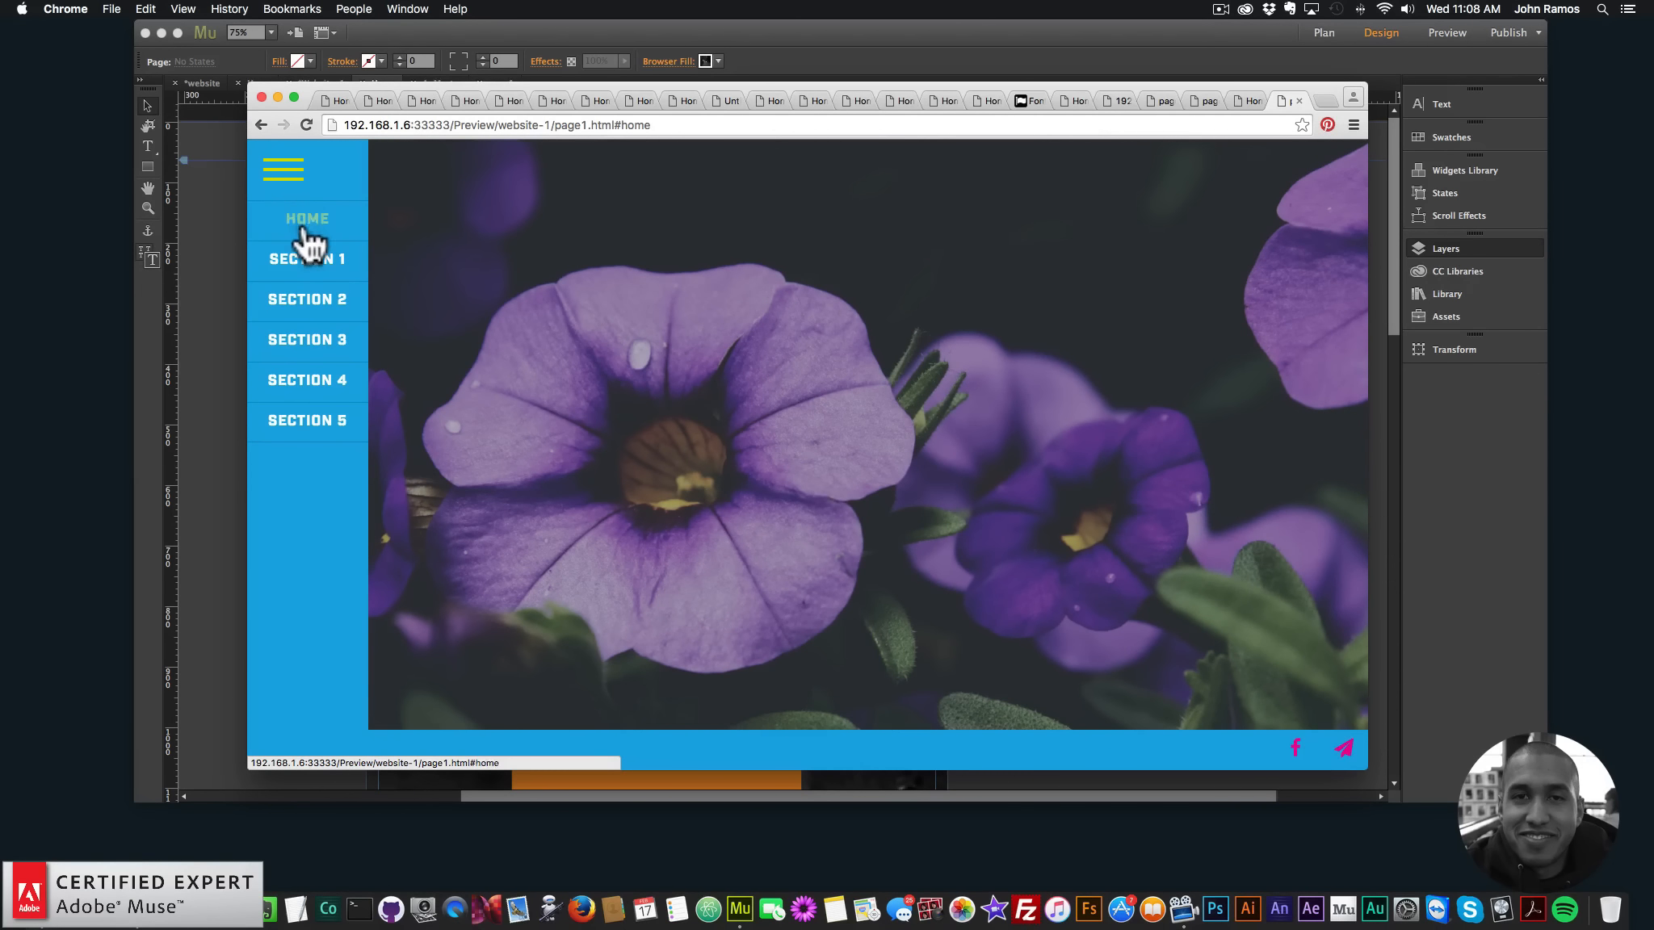
{"action": "left_click", "coordinate": [300, 174]}
{"action": "left_click", "coordinate": [308, 170]}
{"action": "left_click", "coordinate": [305, 171]}
{"action": "left_click", "coordinate": [296, 180]}
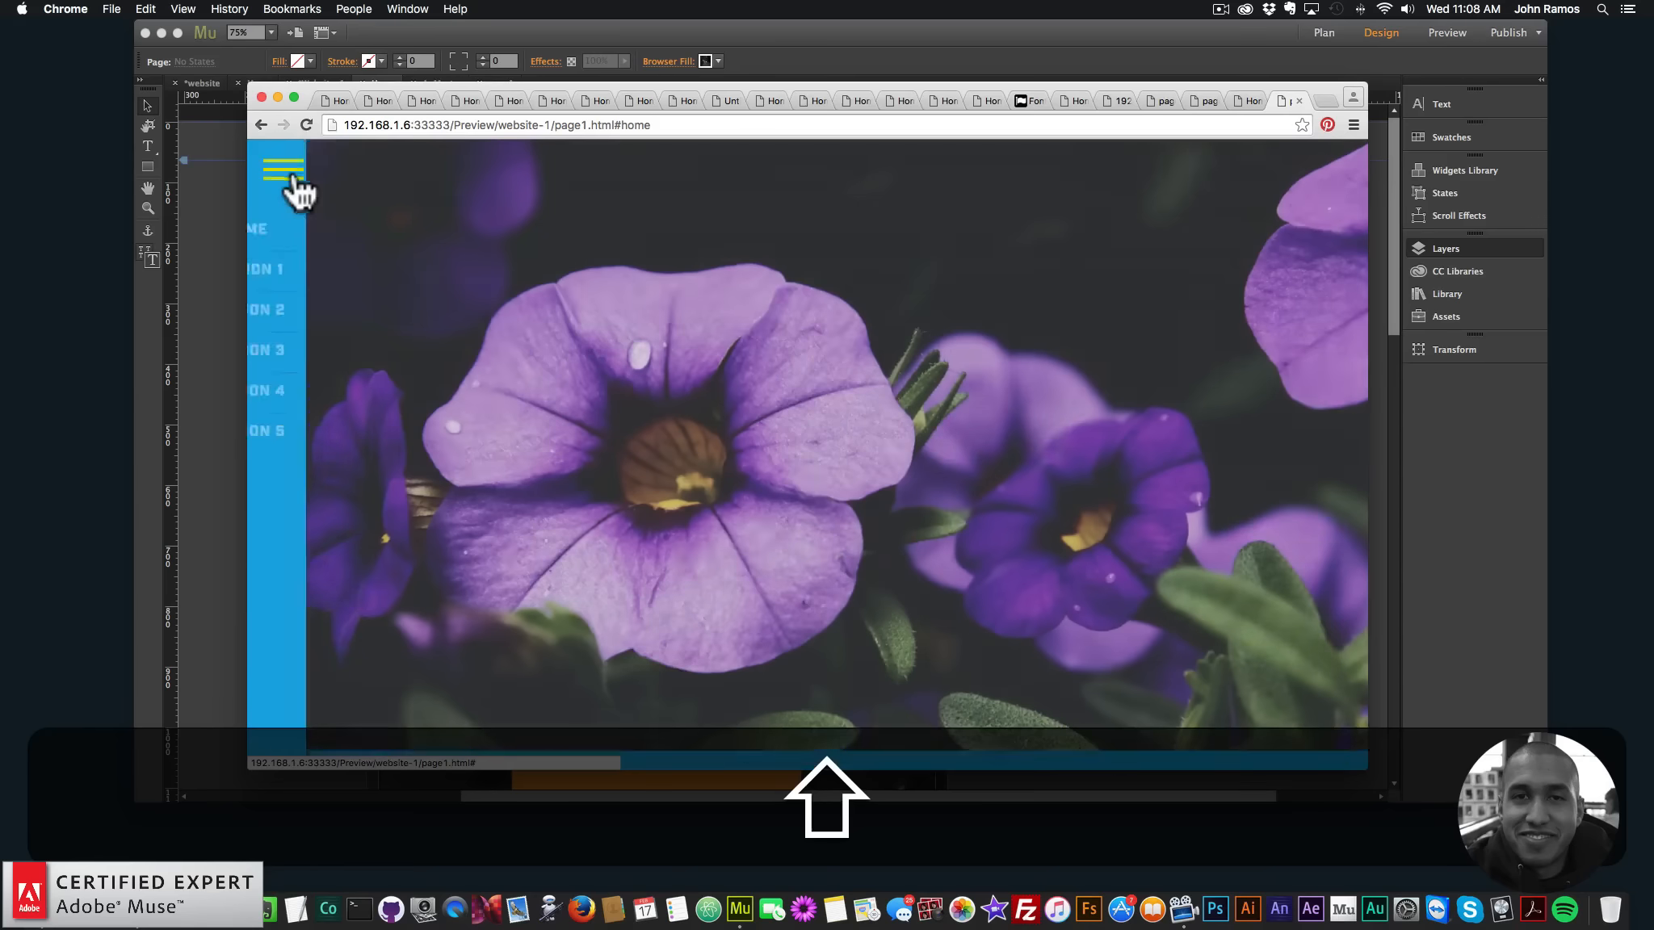
{"action": "left_click", "coordinate": [295, 168]}
Return to Adobe Muse, preview the whole site in the browser, and test the menu's Section 1 link to page1
{"action": "left_click", "coordinate": [234, 112]}
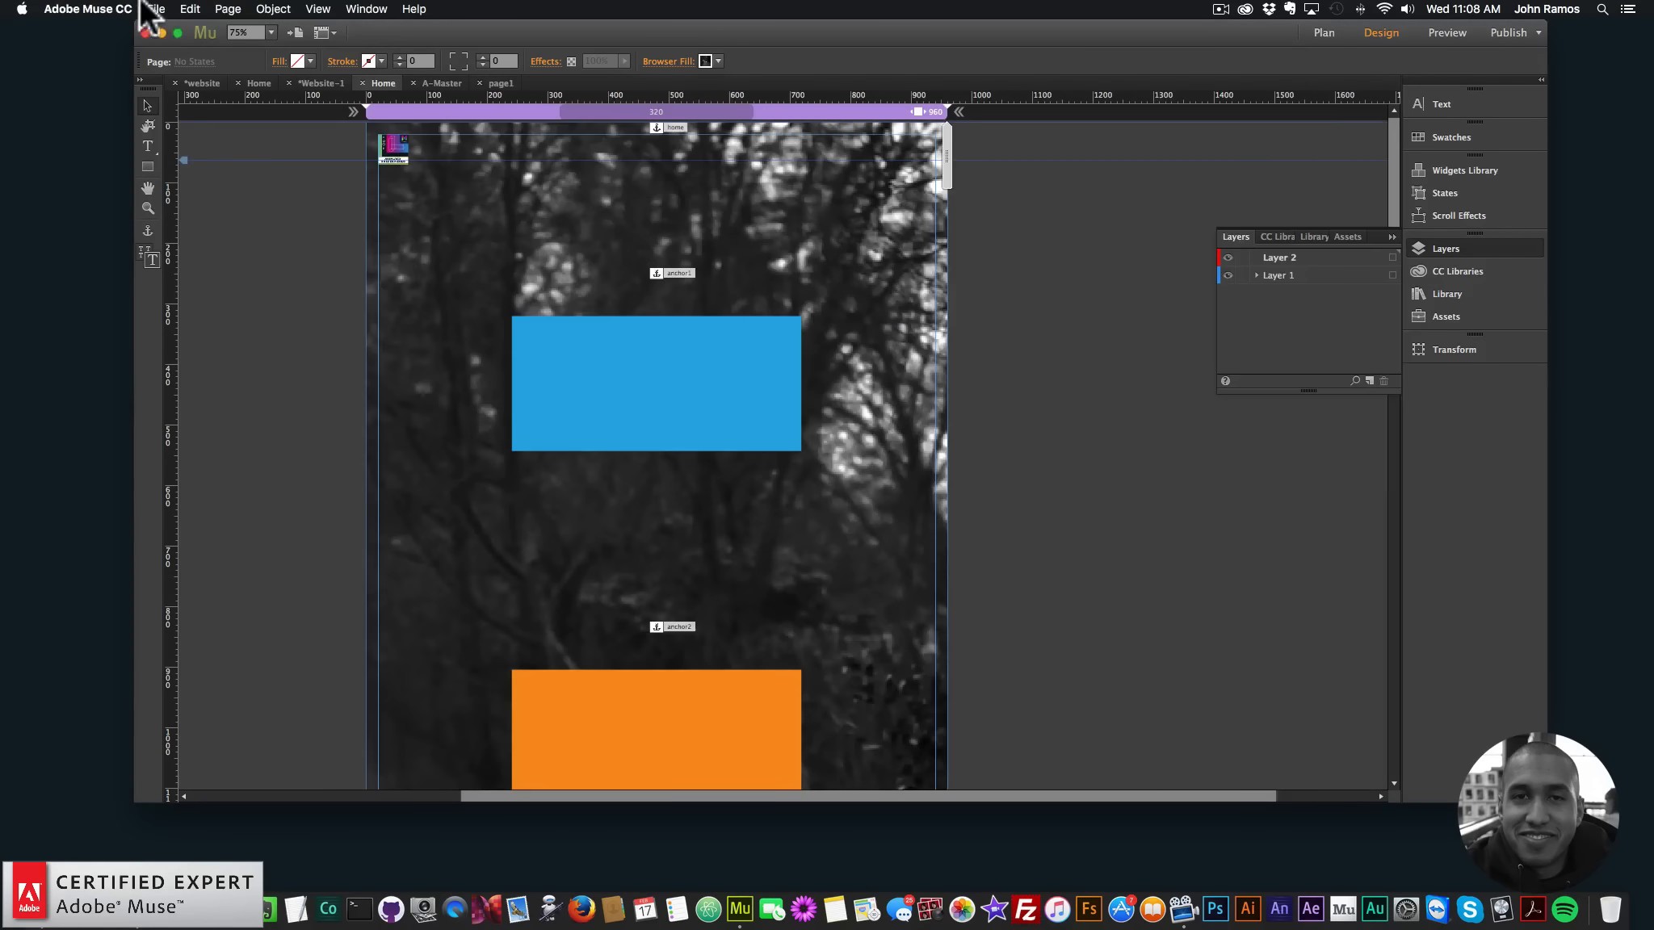
{"action": "left_click", "coordinate": [153, 9]}
{"action": "left_click", "coordinate": [207, 286]}
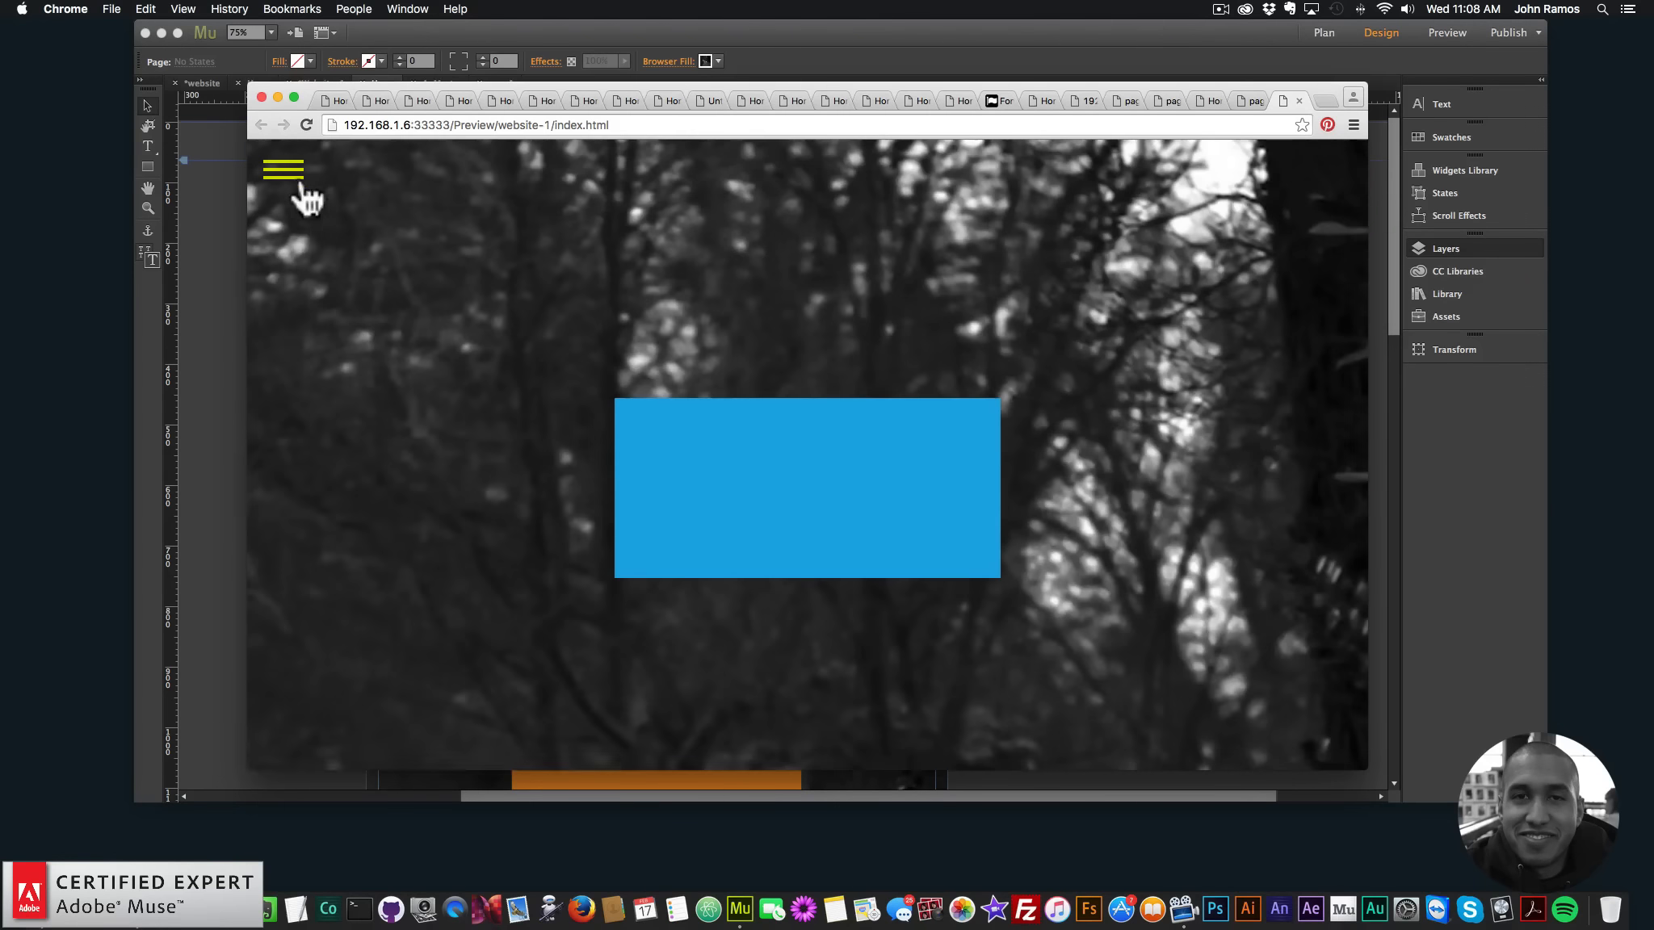
{"action": "left_click", "coordinate": [299, 180]}
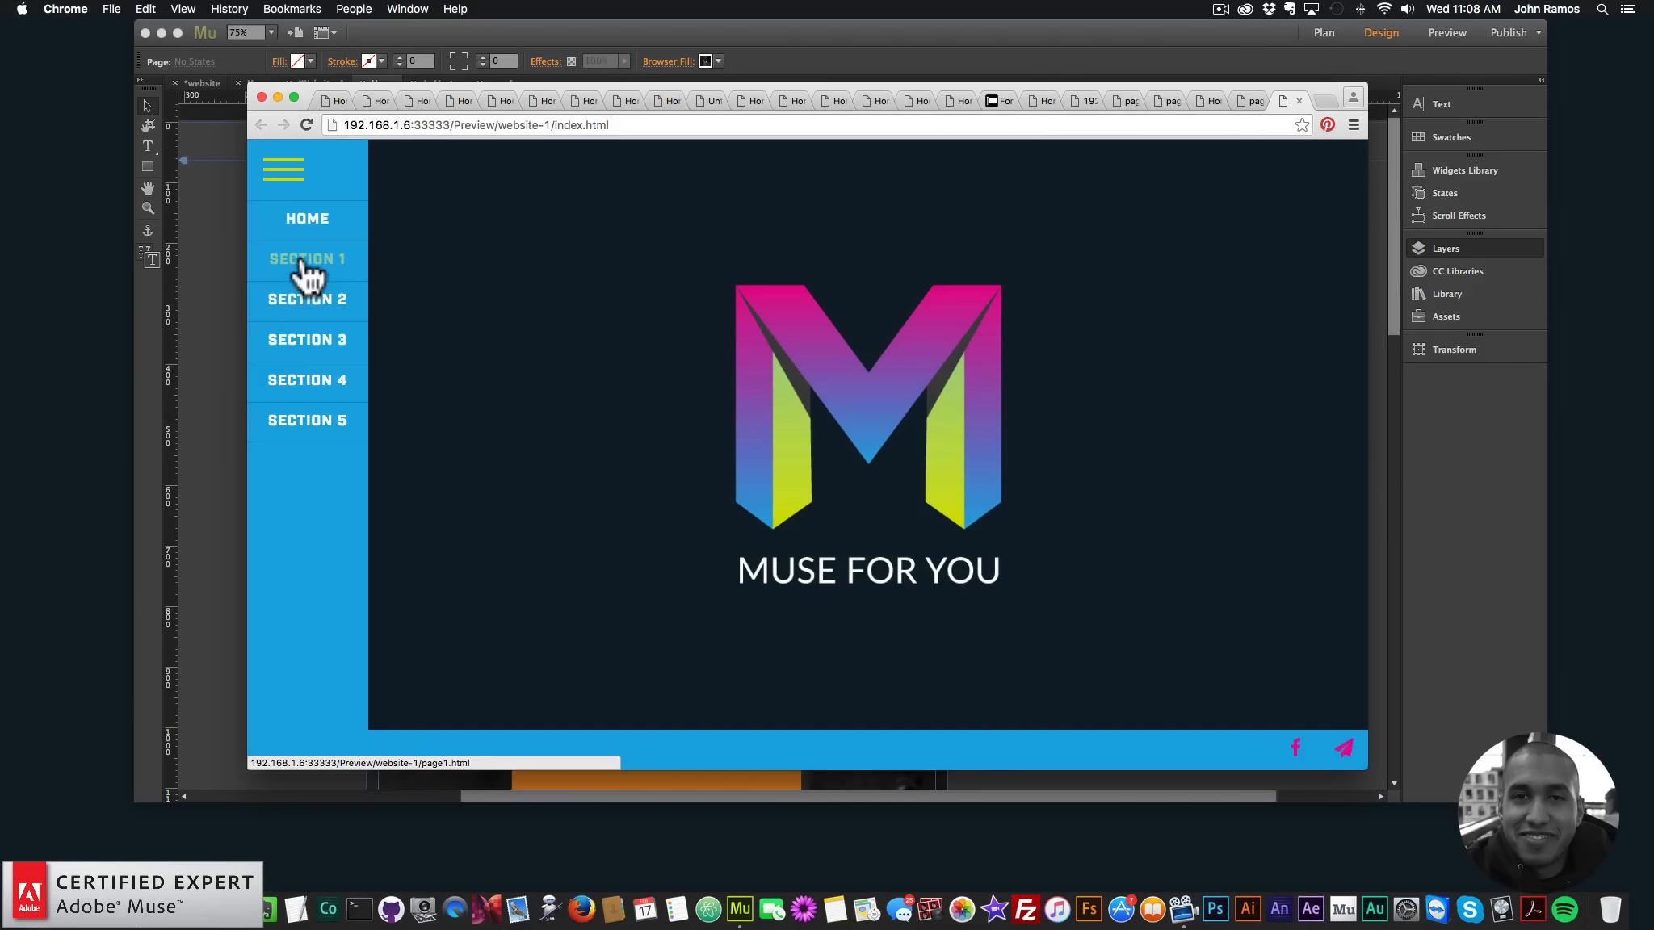
{"action": "left_click", "coordinate": [302, 263]}
{"action": "left_click", "coordinate": [275, 173]}
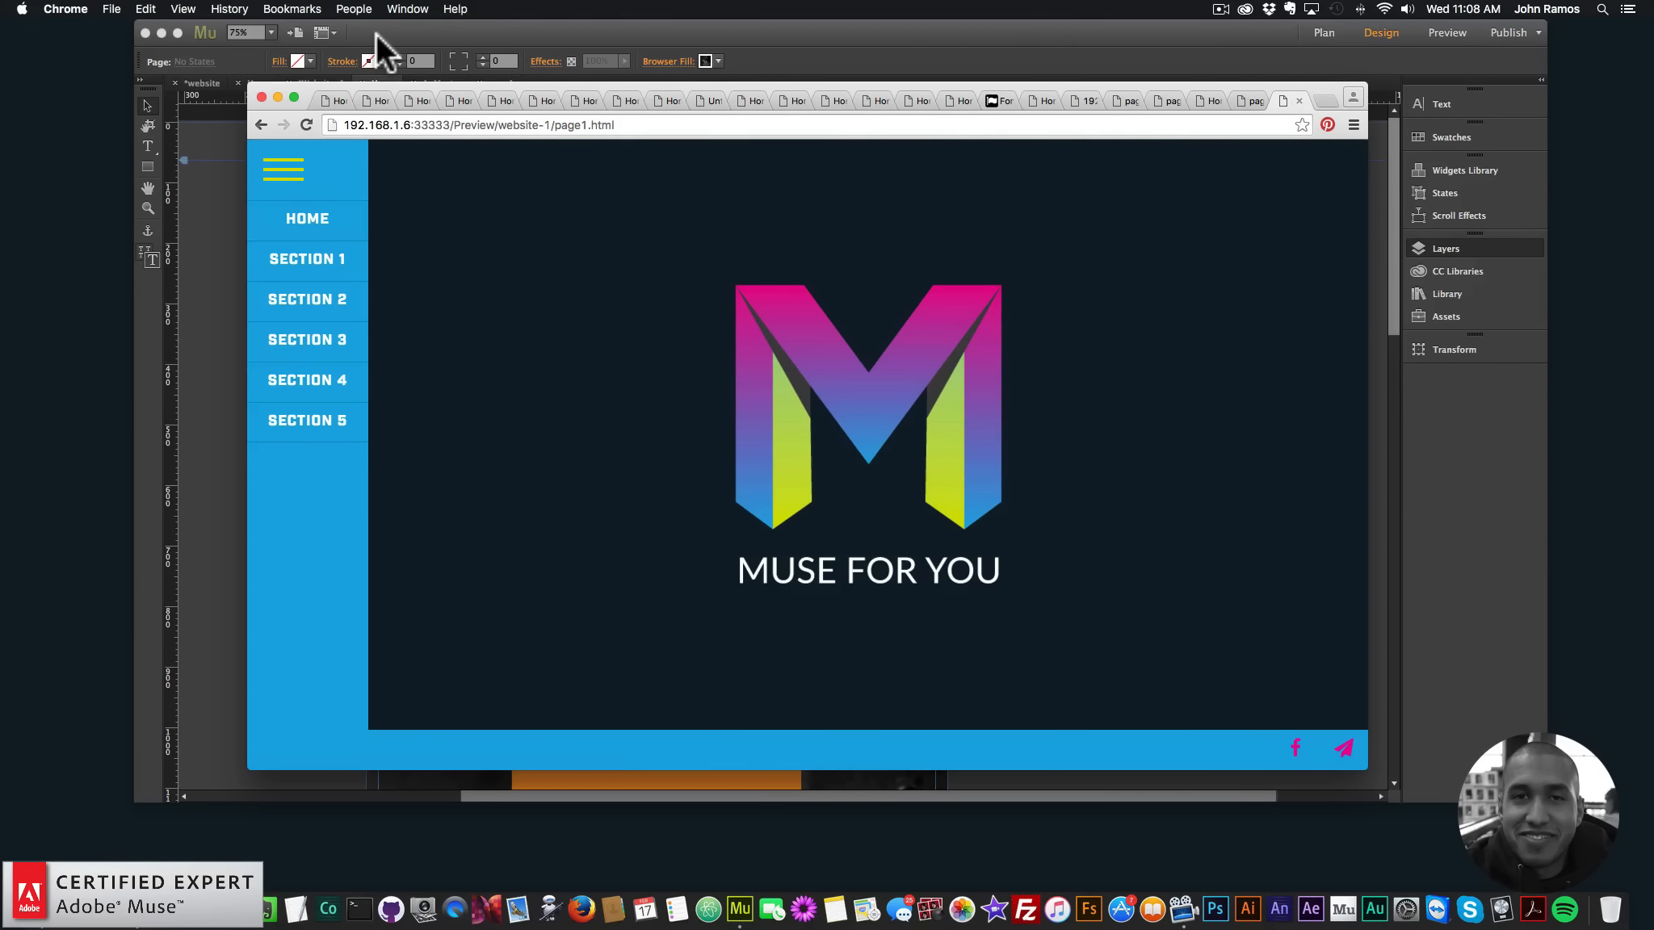
{"action": "left_click", "coordinate": [315, 260]}
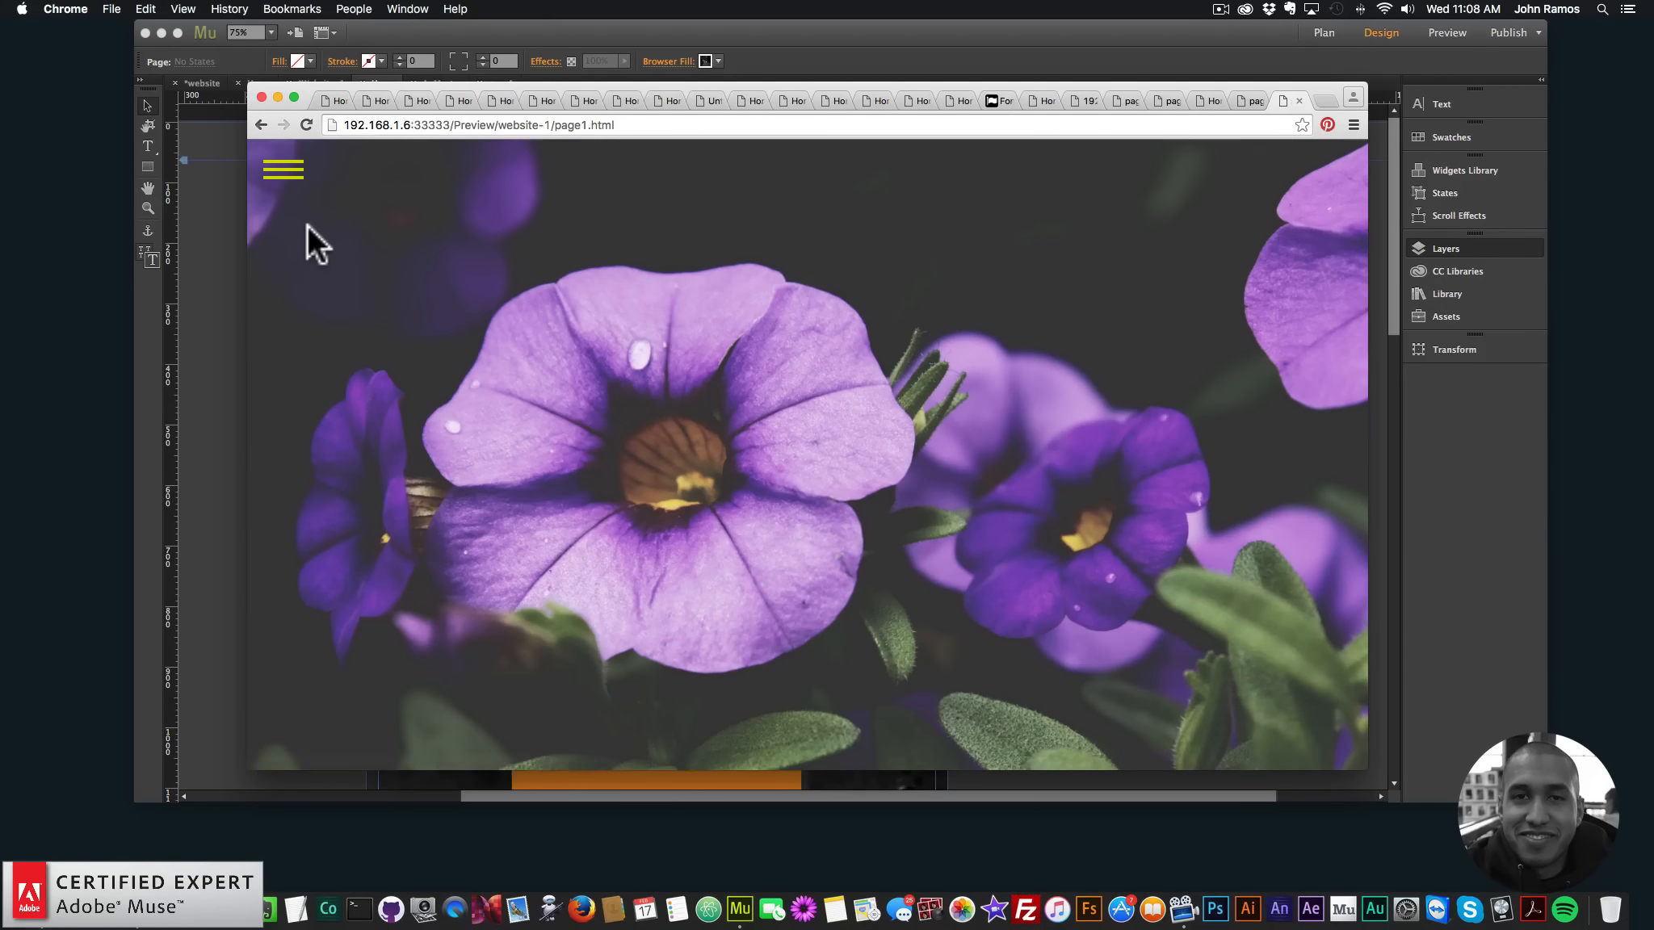
{"action": "left_click", "coordinate": [283, 169]}
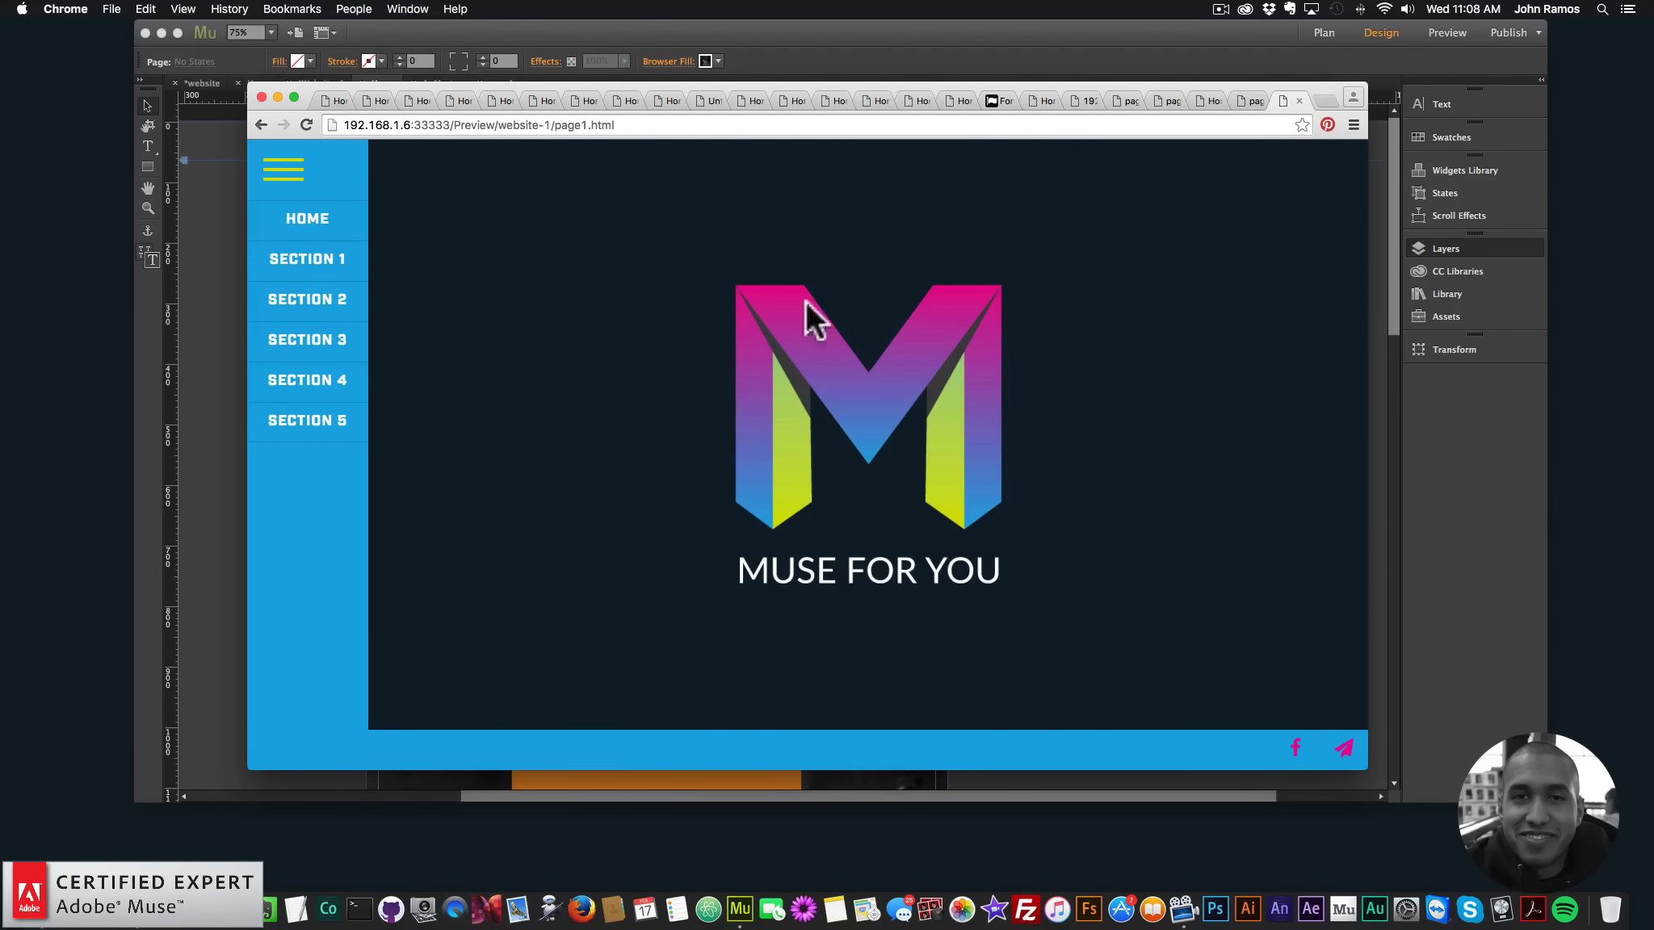
Return to Adobe Muse and review the image width setting in the border menu widget's options on A-Master
{"action": "left_click", "coordinate": [202, 273]}
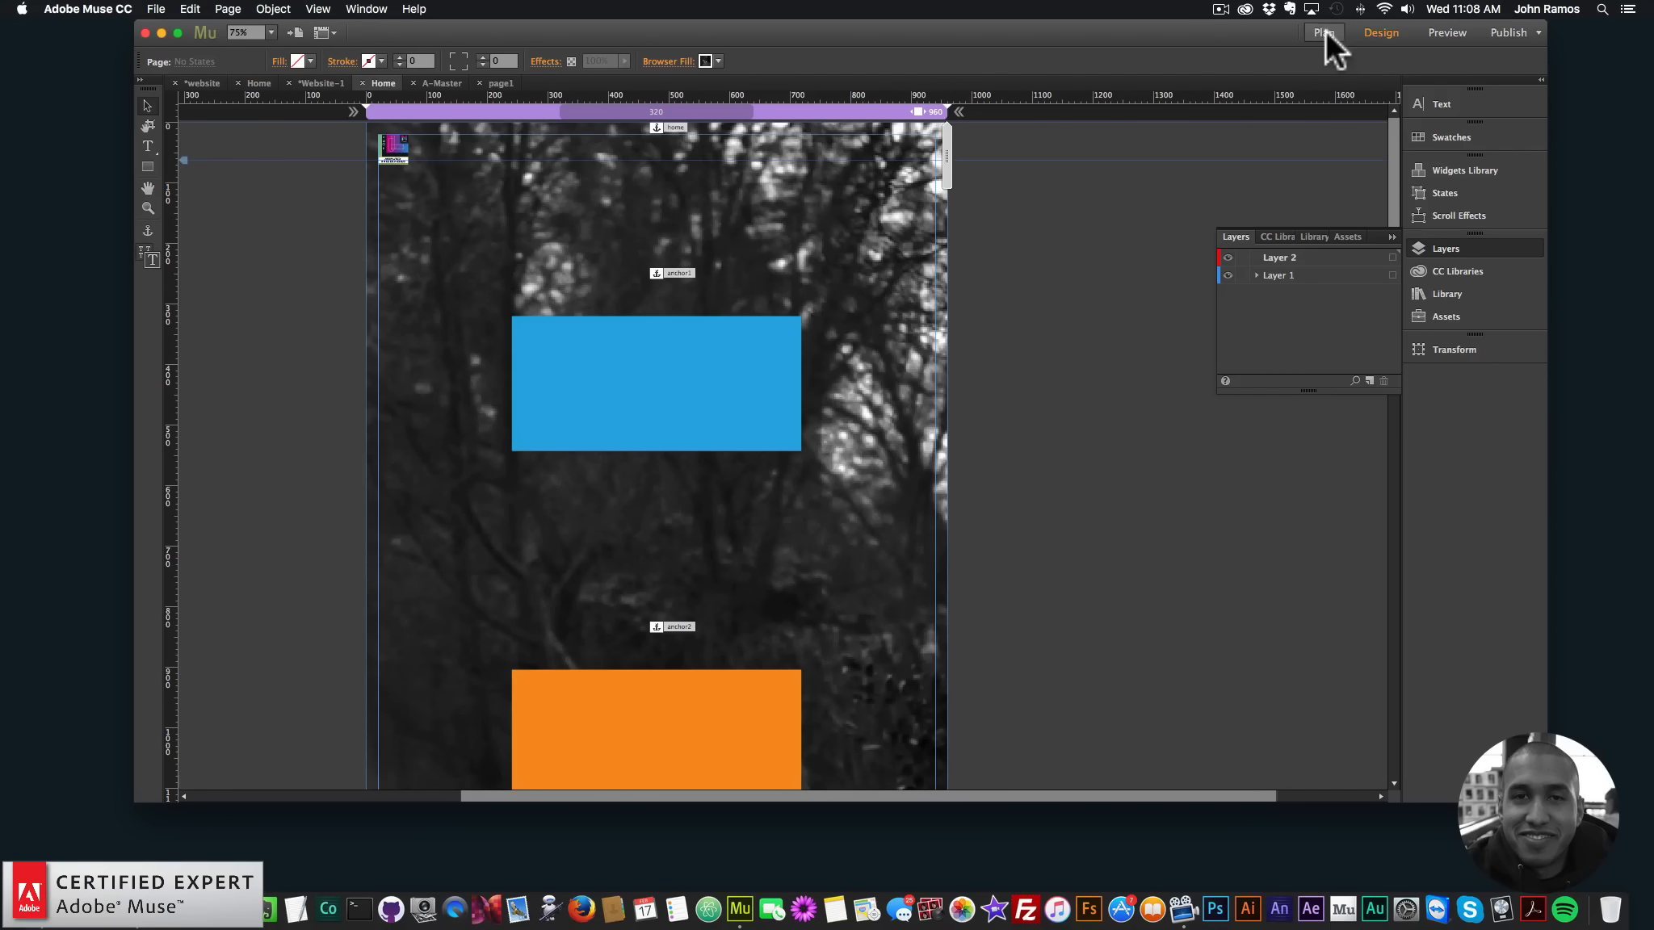
{"action": "left_click", "coordinate": [1324, 34]}
{"action": "double_click", "coordinate": [299, 711]}
{"action": "left_click", "coordinate": [449, 172]}
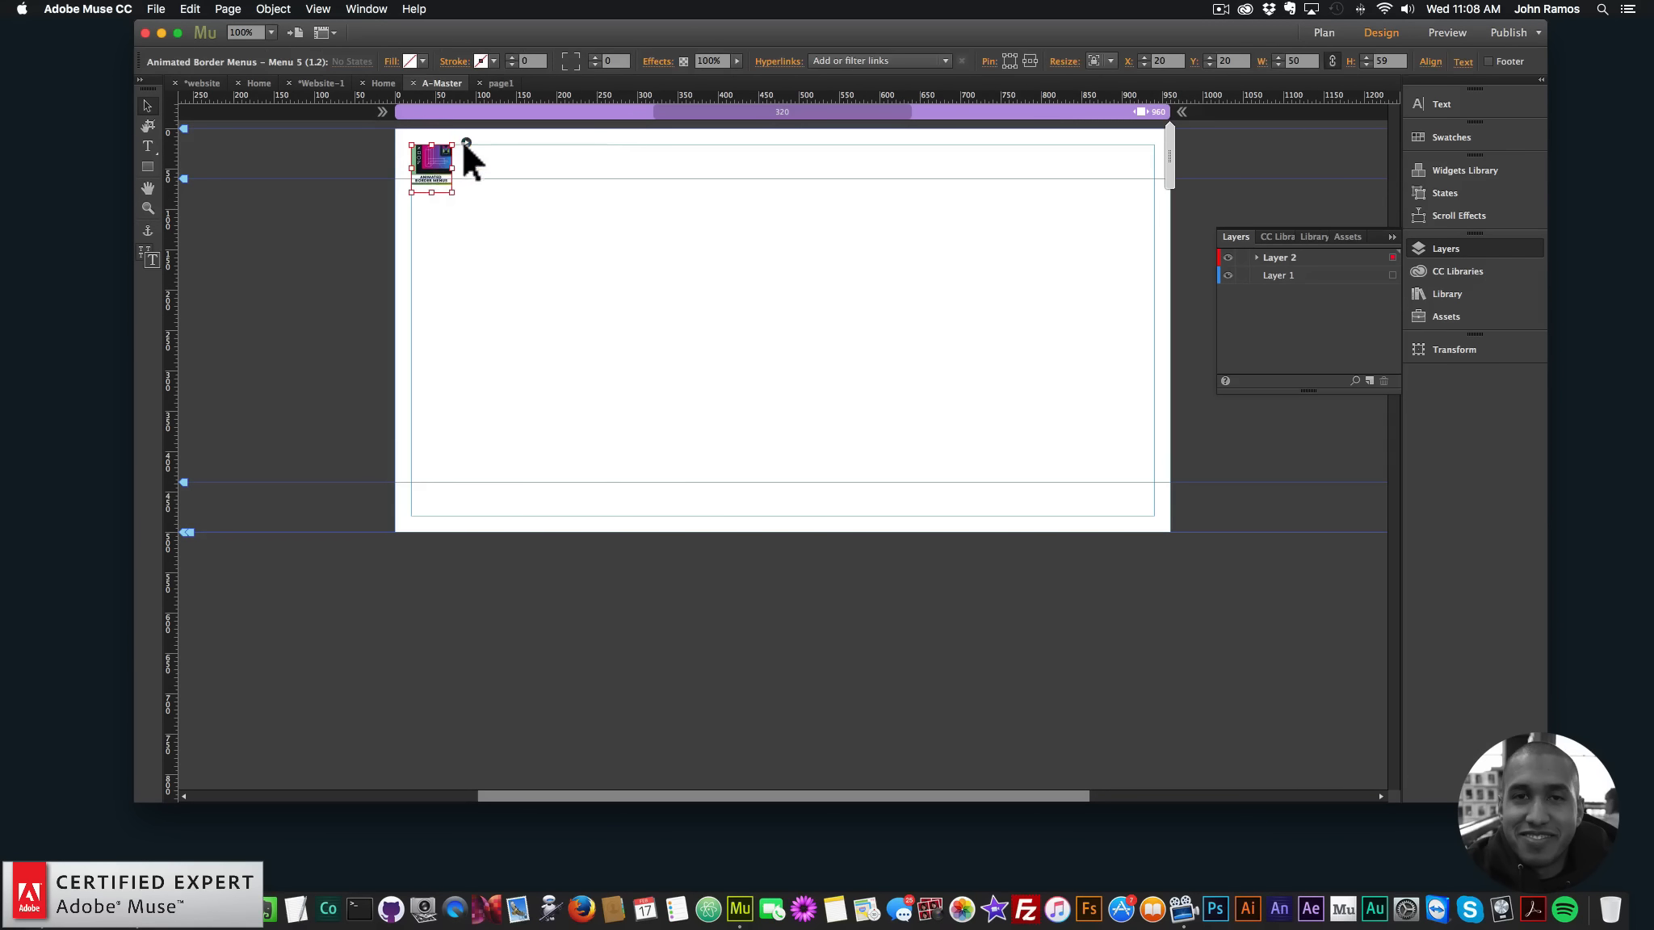
{"action": "left_click", "coordinate": [466, 142]}
{"action": "left_click", "coordinate": [686, 171]}
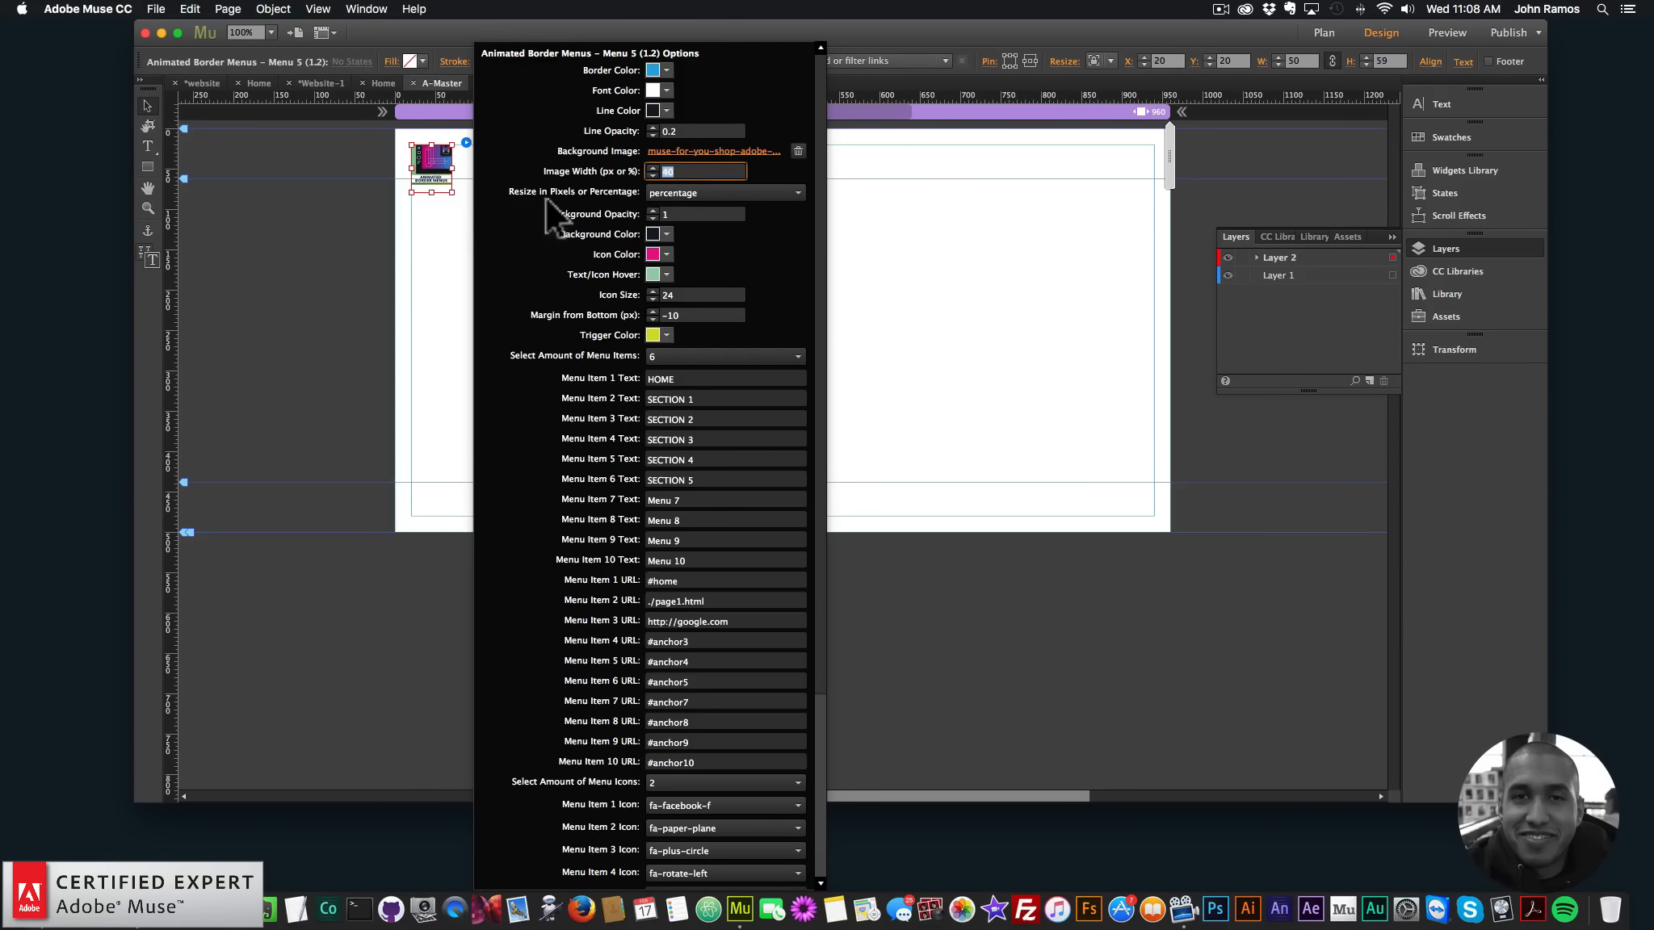
{"action": "left_click", "coordinate": [427, 257]}
Switch to the Chrome preview, narrow its window to check how the background image scales, and return to Adobe Muse
{"action": "left_click", "coordinate": [140, 888]}
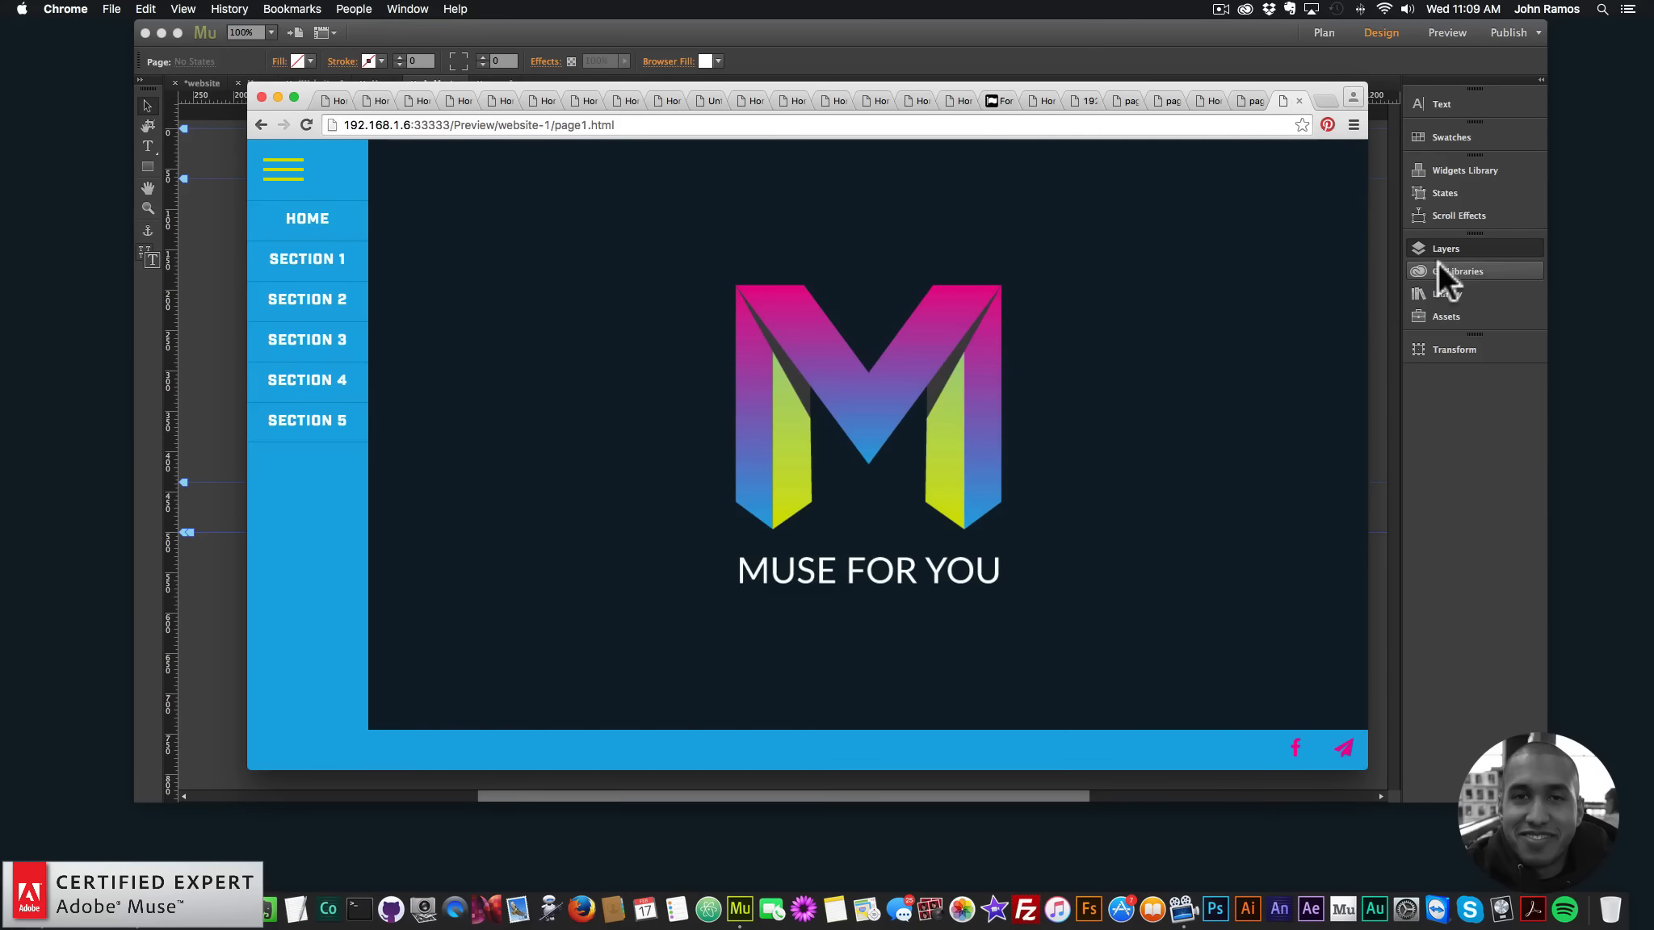
{"action": "left_click_drag", "start_coordinate": [1369, 284], "coordinate": [1137, 336]}
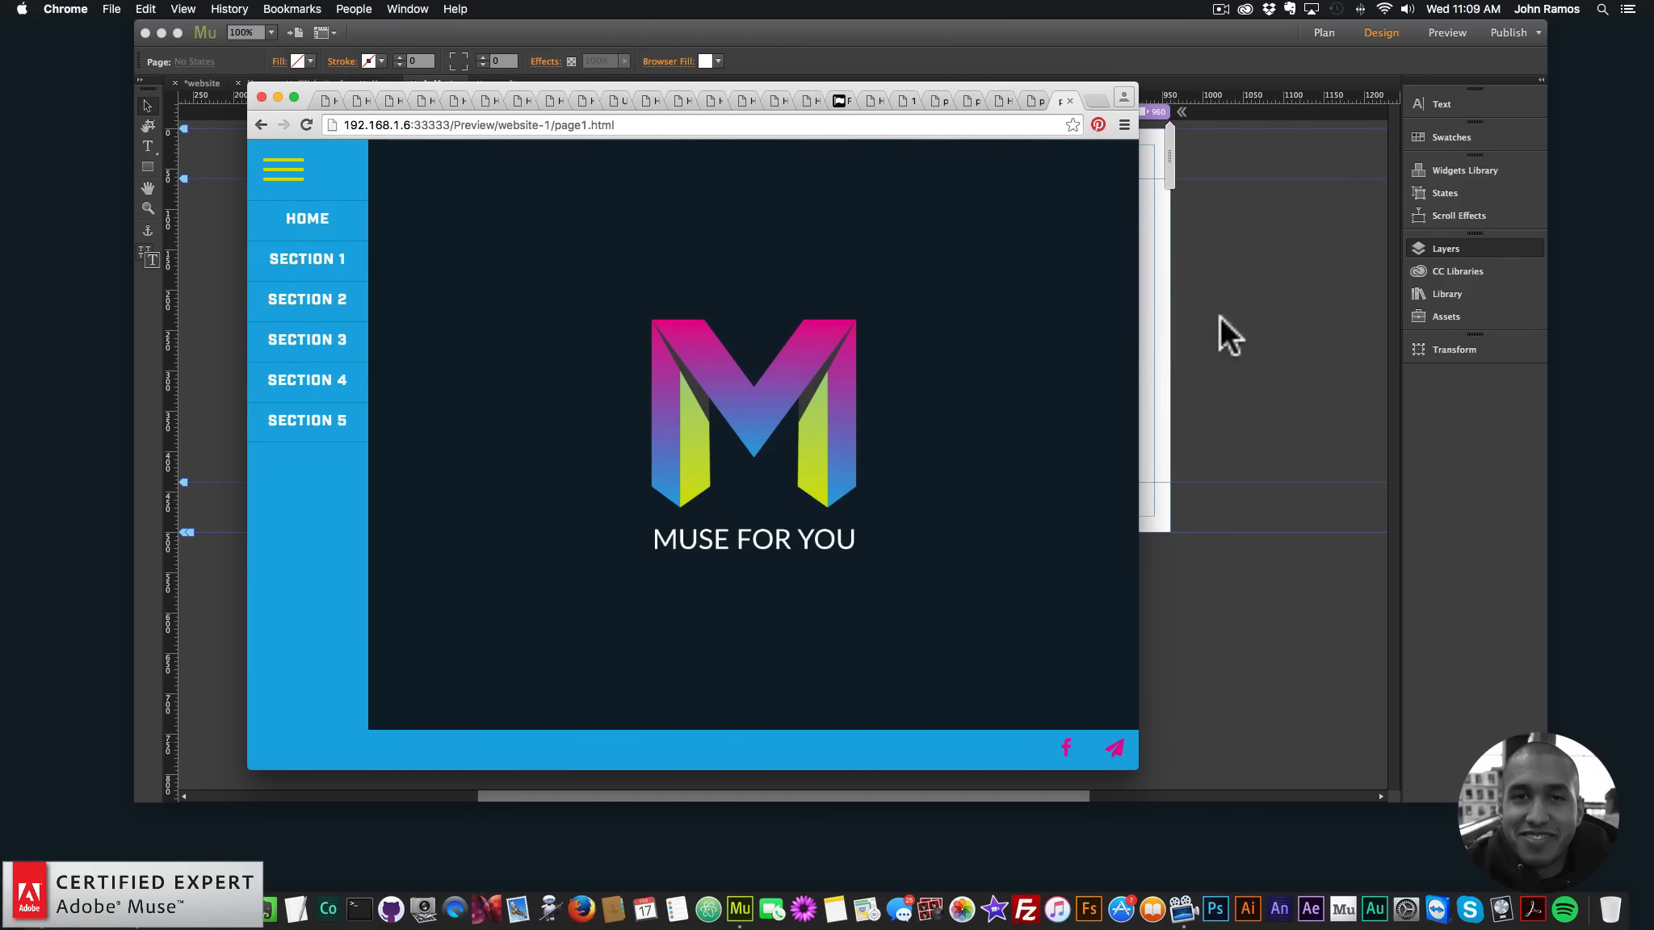
{"action": "left_click", "coordinate": [1187, 316]}
Set the border menu widget's background image width to 25 percent
{"action": "left_click", "coordinate": [441, 166]}
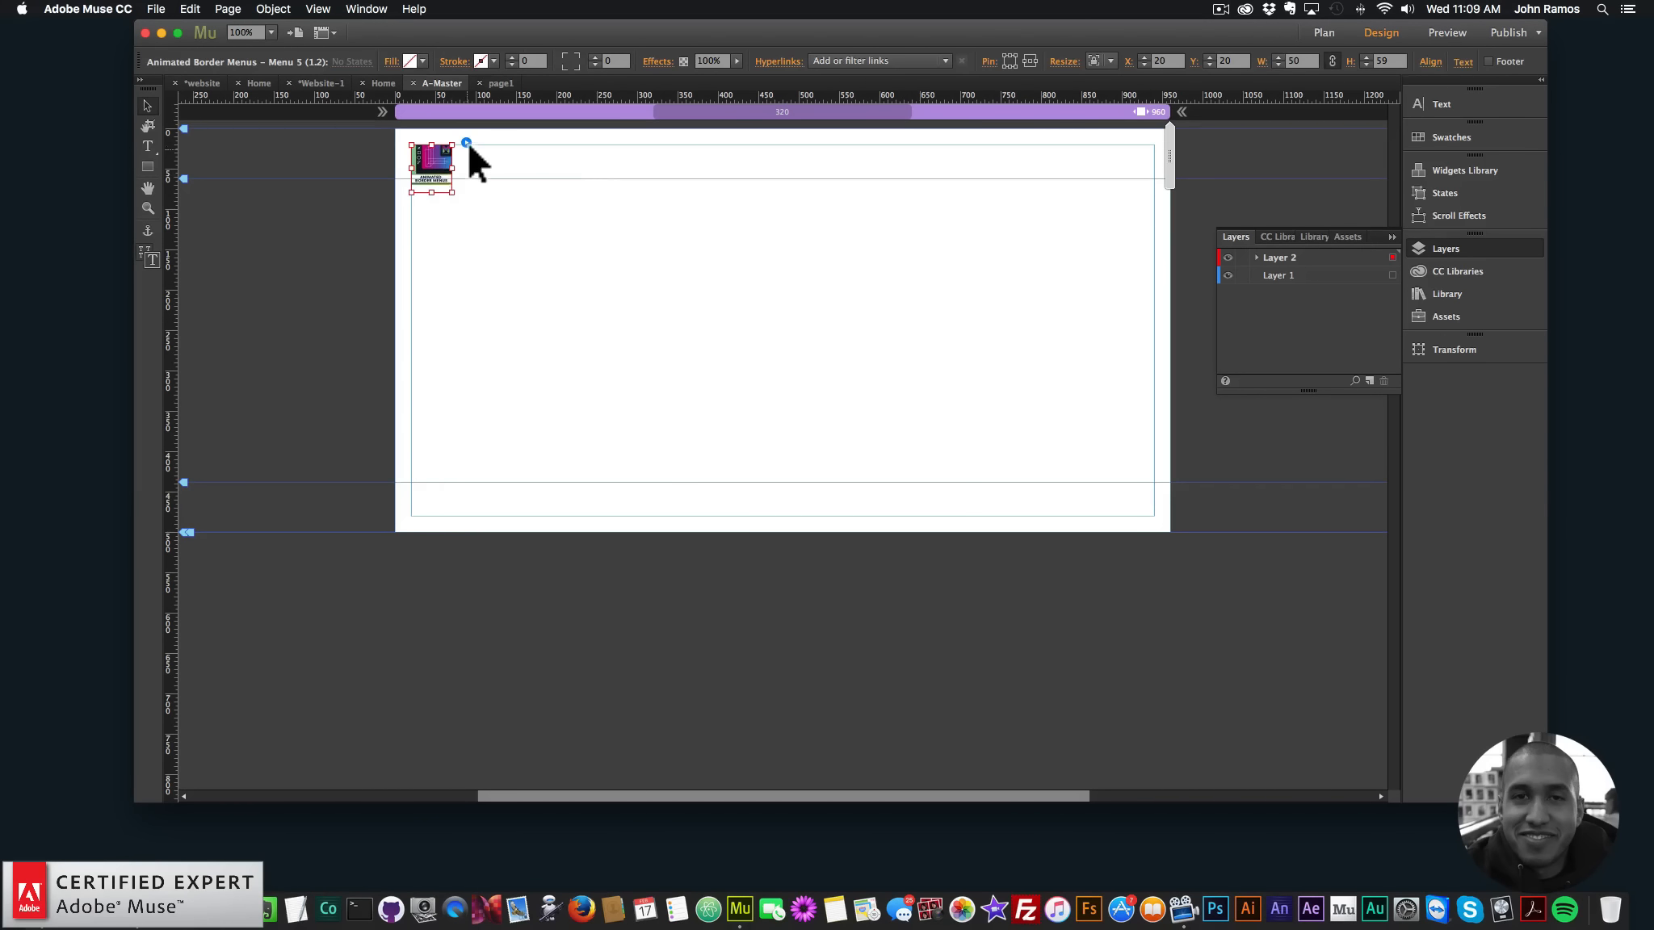
{"action": "left_click", "coordinate": [466, 142]}
{"action": "double_click", "coordinate": [691, 168]}
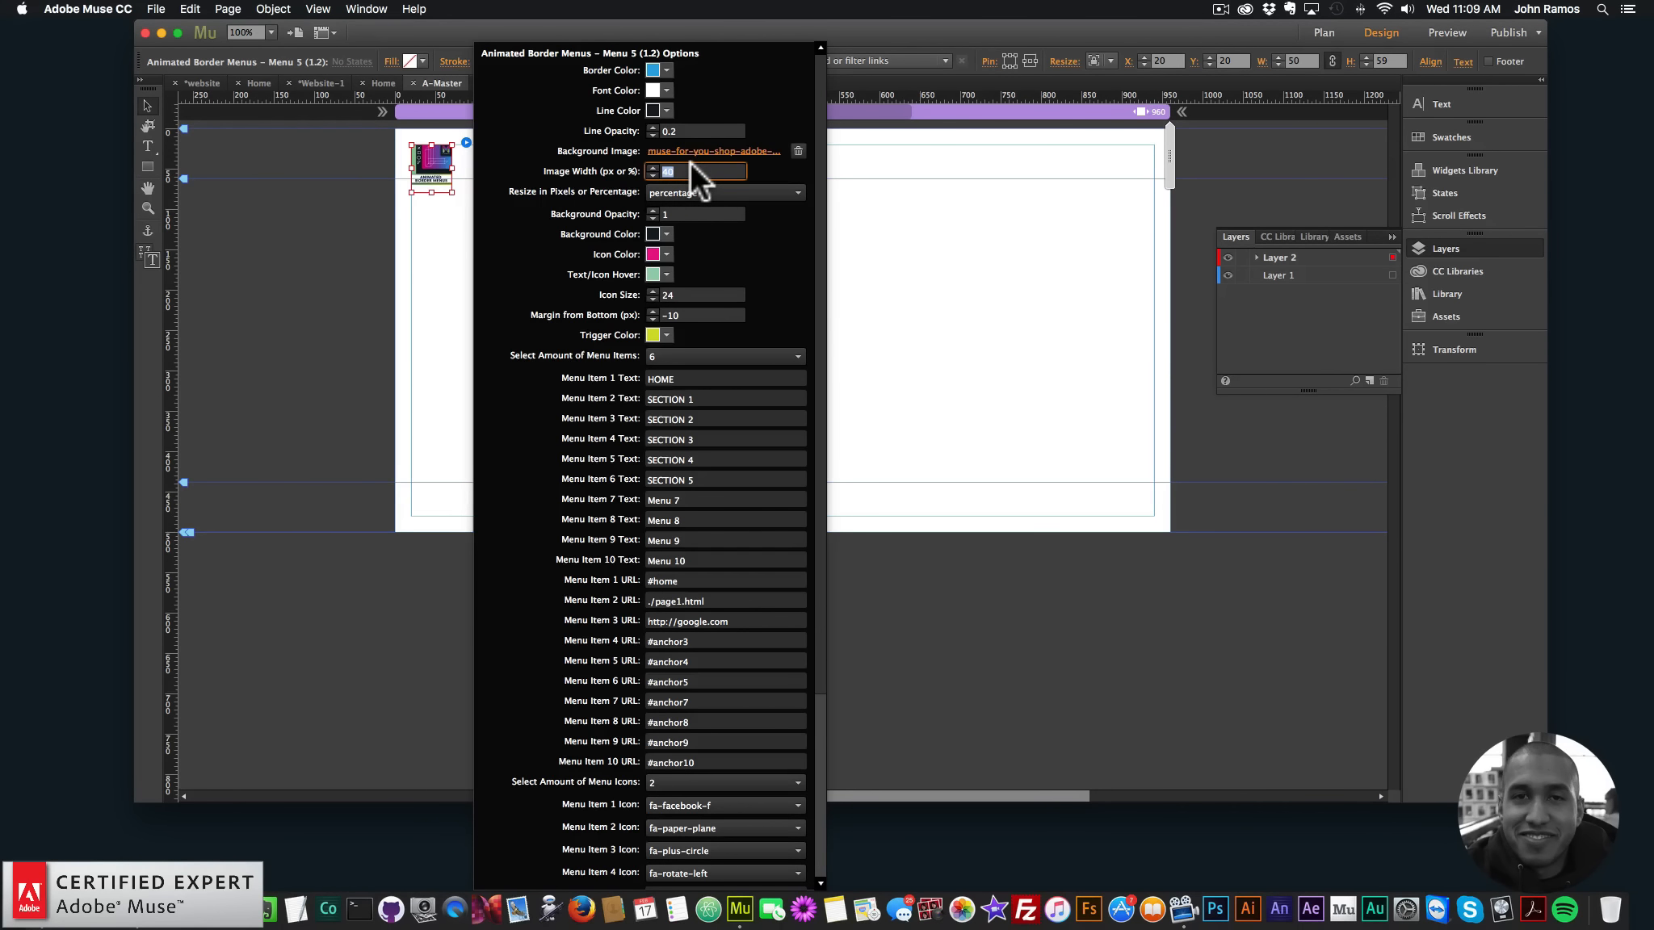
{"action": "type", "text": "25"}
{"action": "key", "text": "Return"}
Preview the site from the Home page, open the menu, and widen the browser window to check the logo's scaling
{"action": "left_click", "coordinate": [1325, 32]}
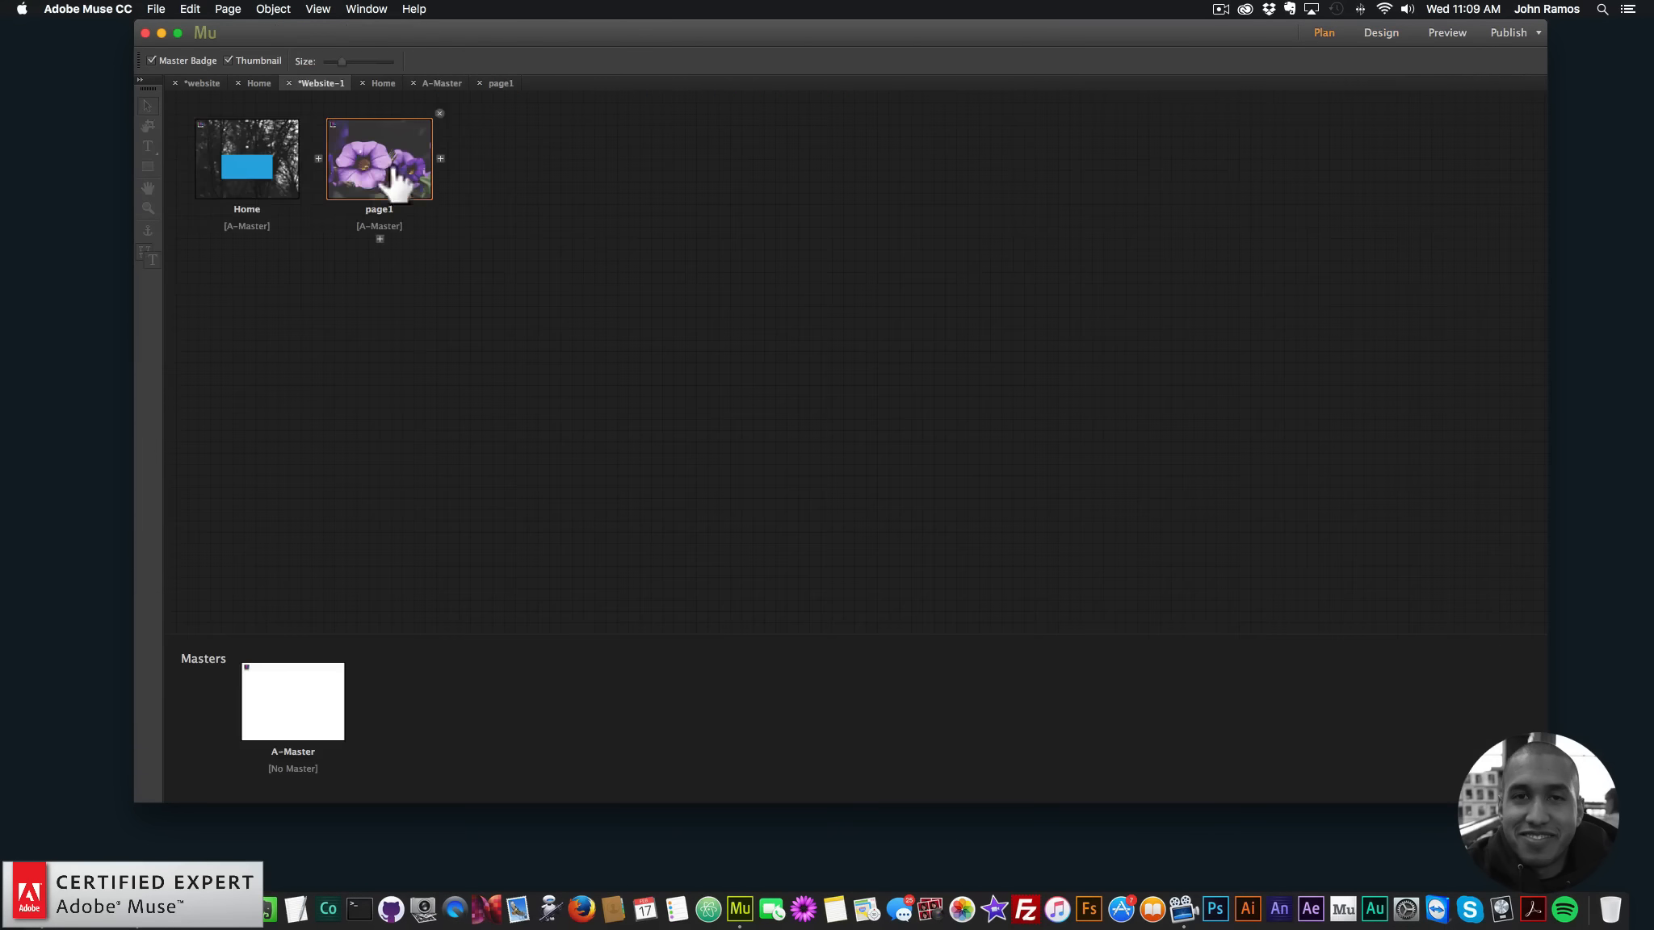
{"action": "double_click", "coordinate": [274, 174]}
{"action": "left_click", "coordinate": [156, 9]}
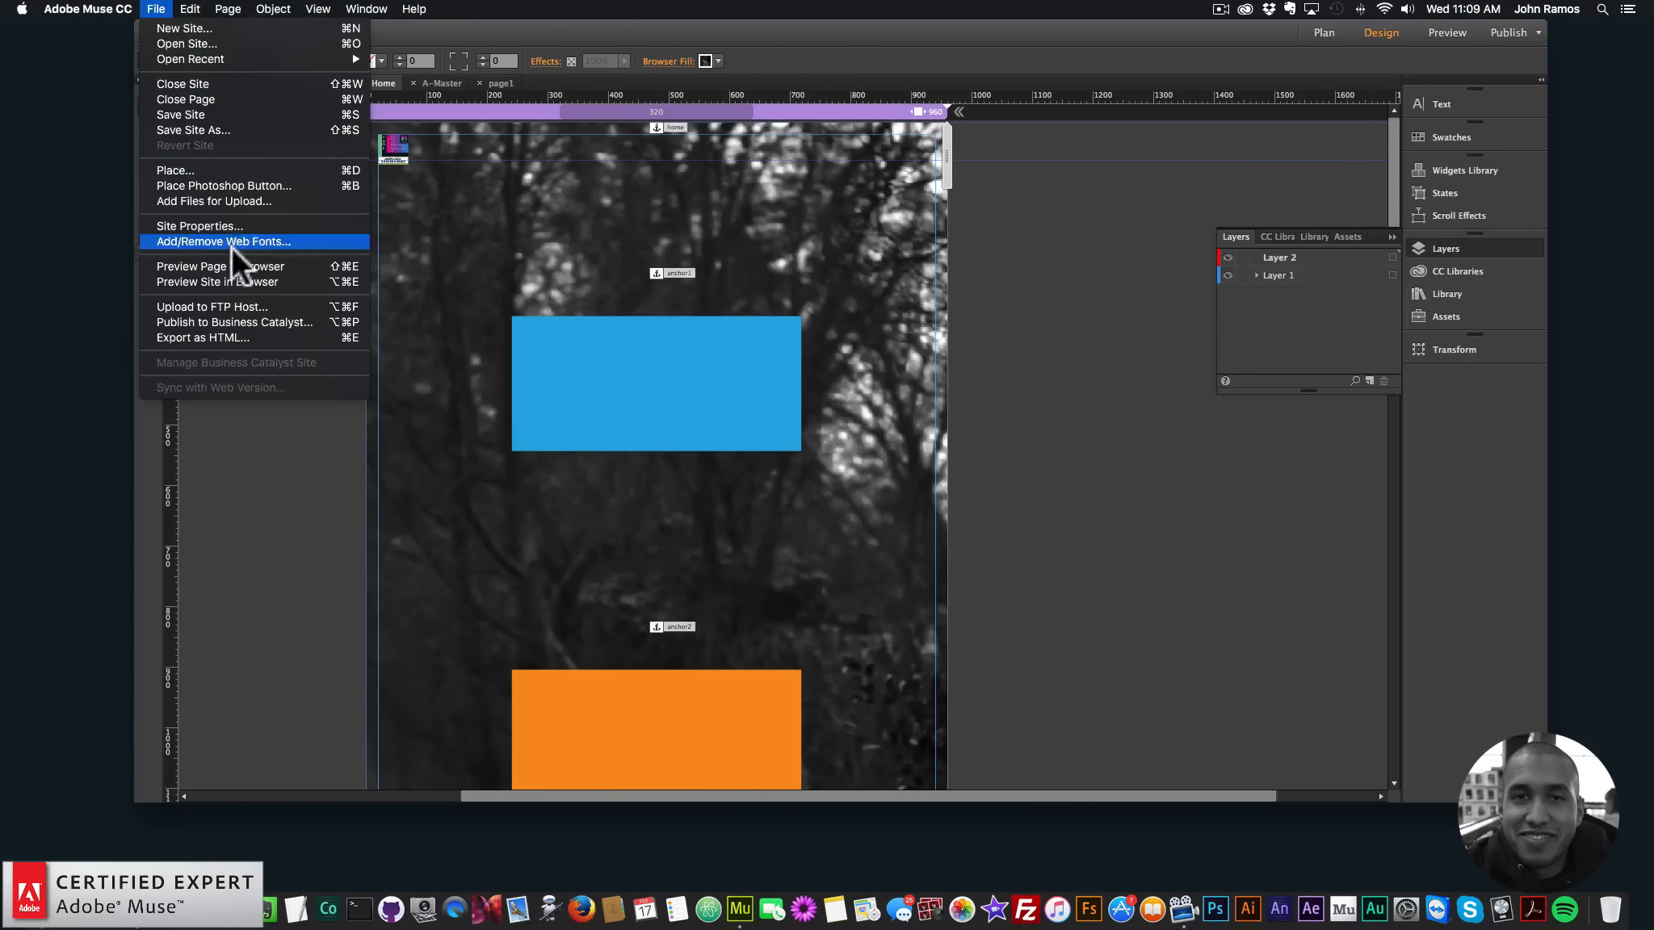
{"action": "left_click", "coordinate": [218, 281]}
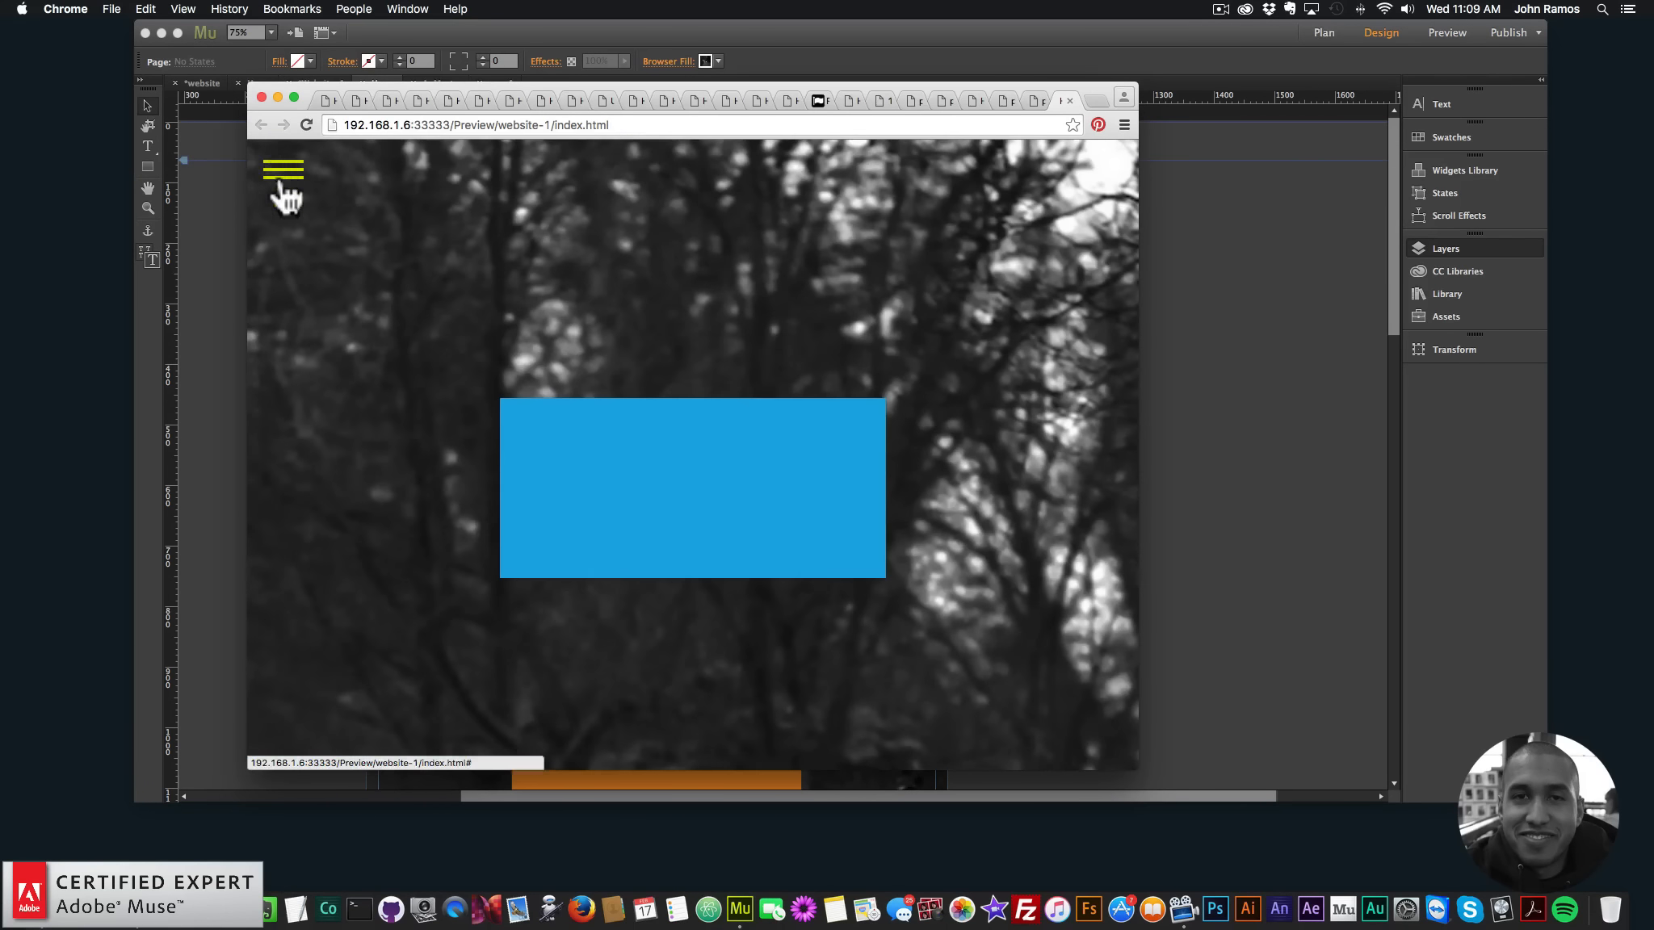
{"action": "left_click", "coordinate": [283, 172]}
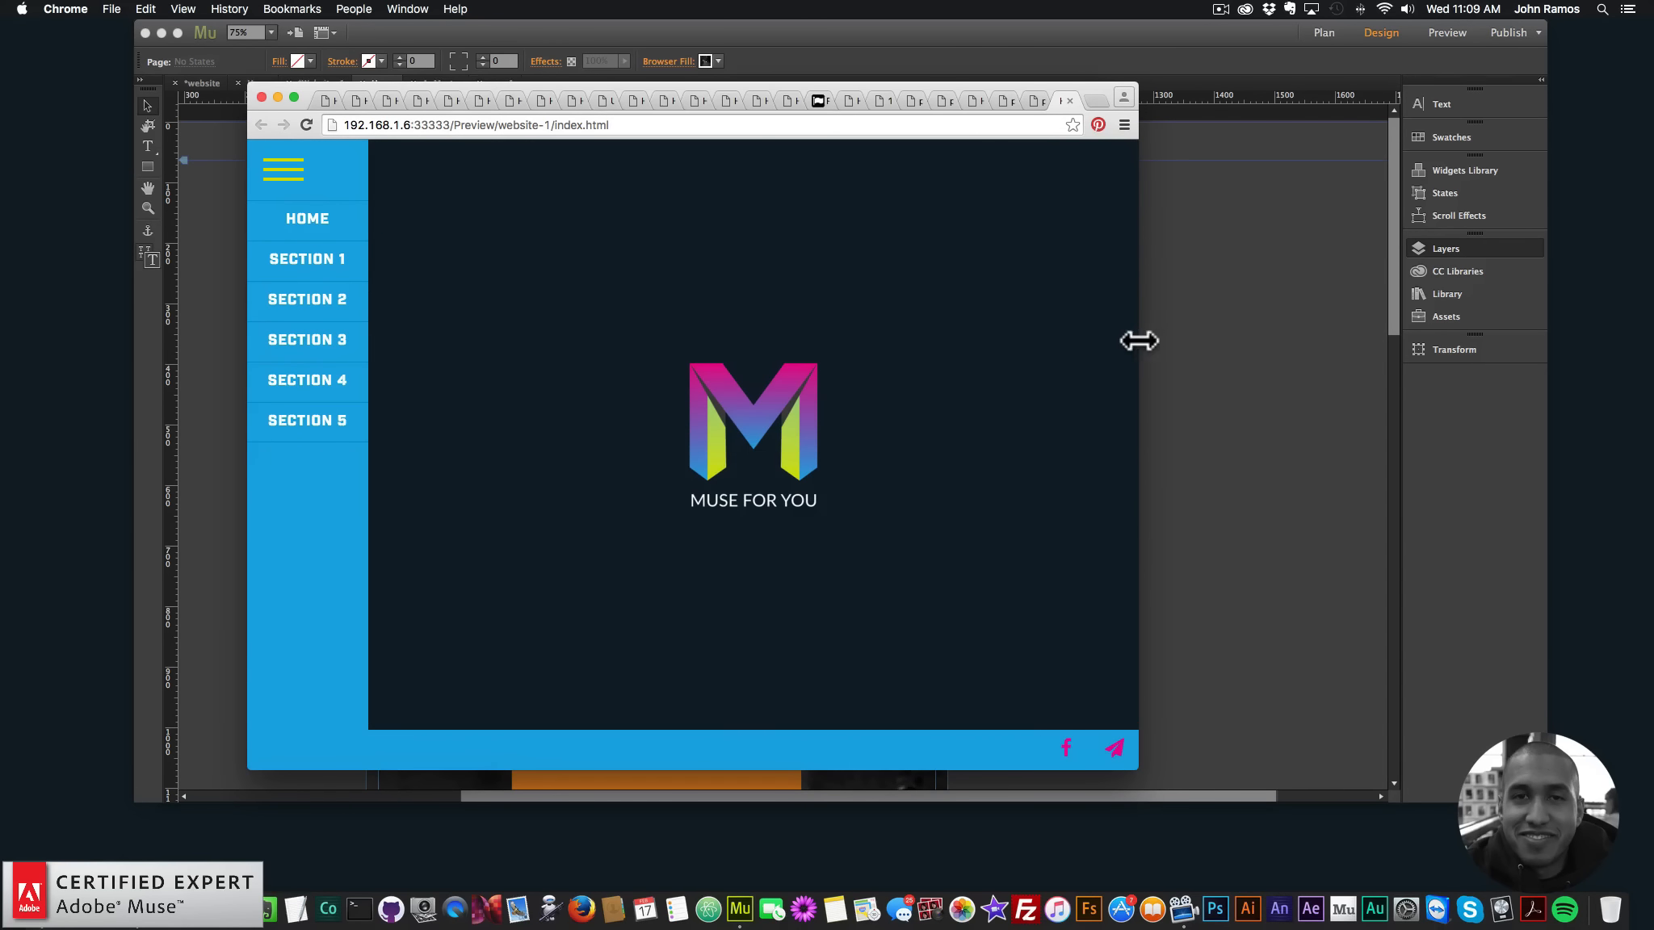
{"action": "left_click_drag", "start_coordinate": [1137, 339], "coordinate": [1453, 371]}
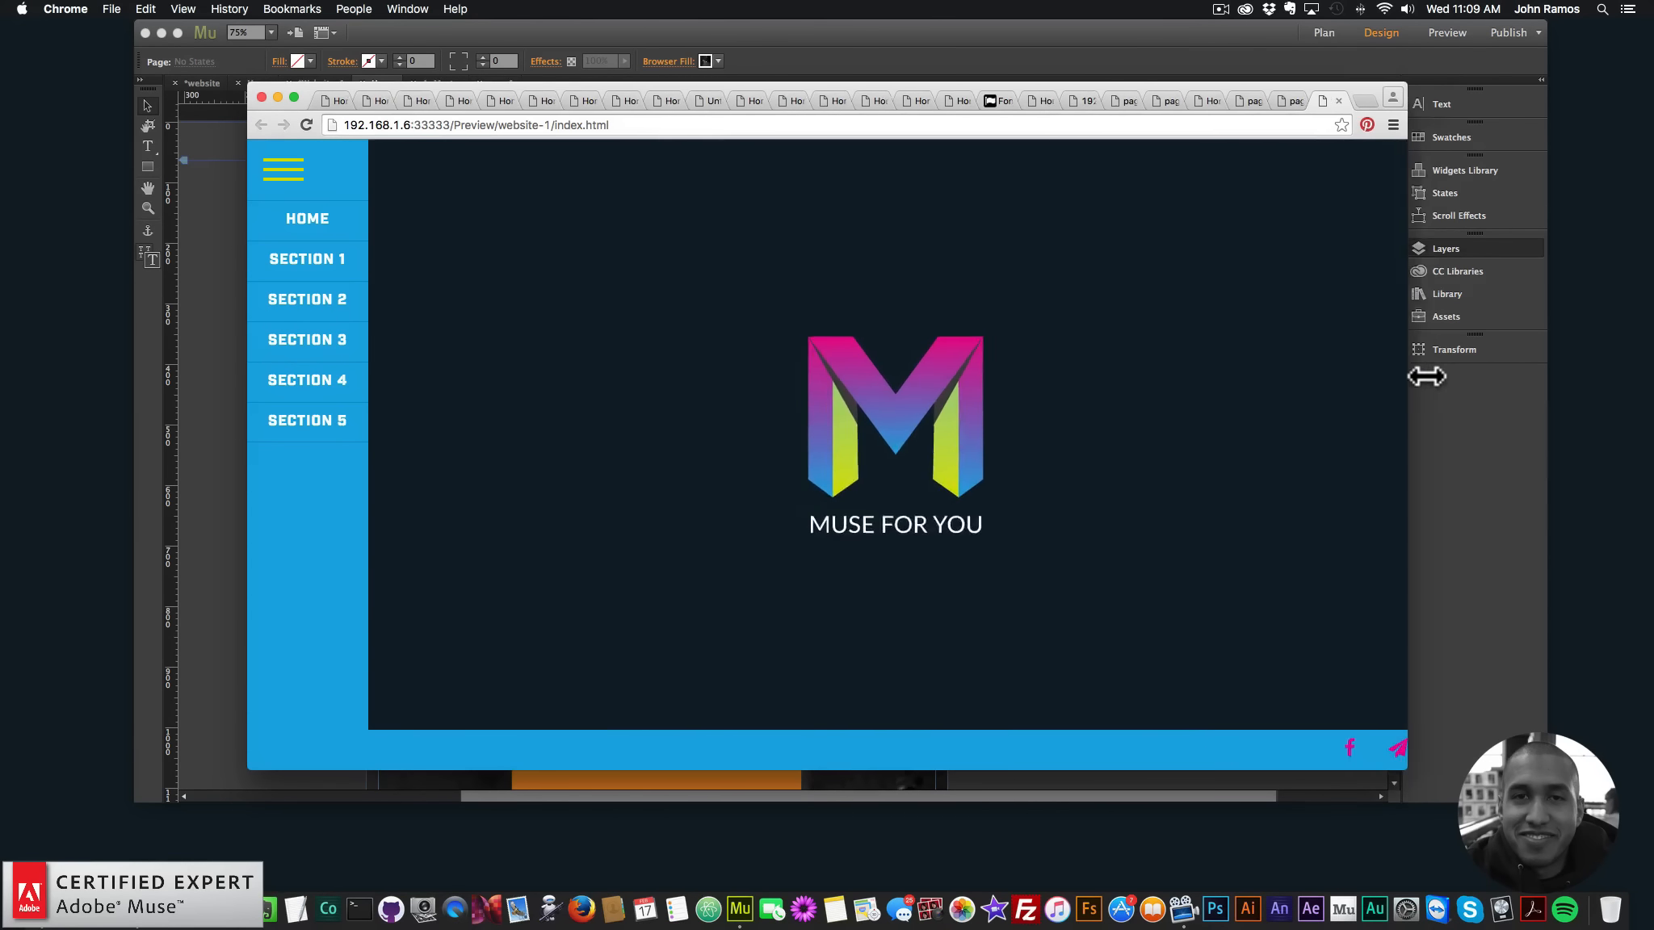
Open page1 through the menu's Section 1 link and narrow the browser window with the menu open to check the logo's scaling
{"action": "left_click", "coordinate": [292, 260]}
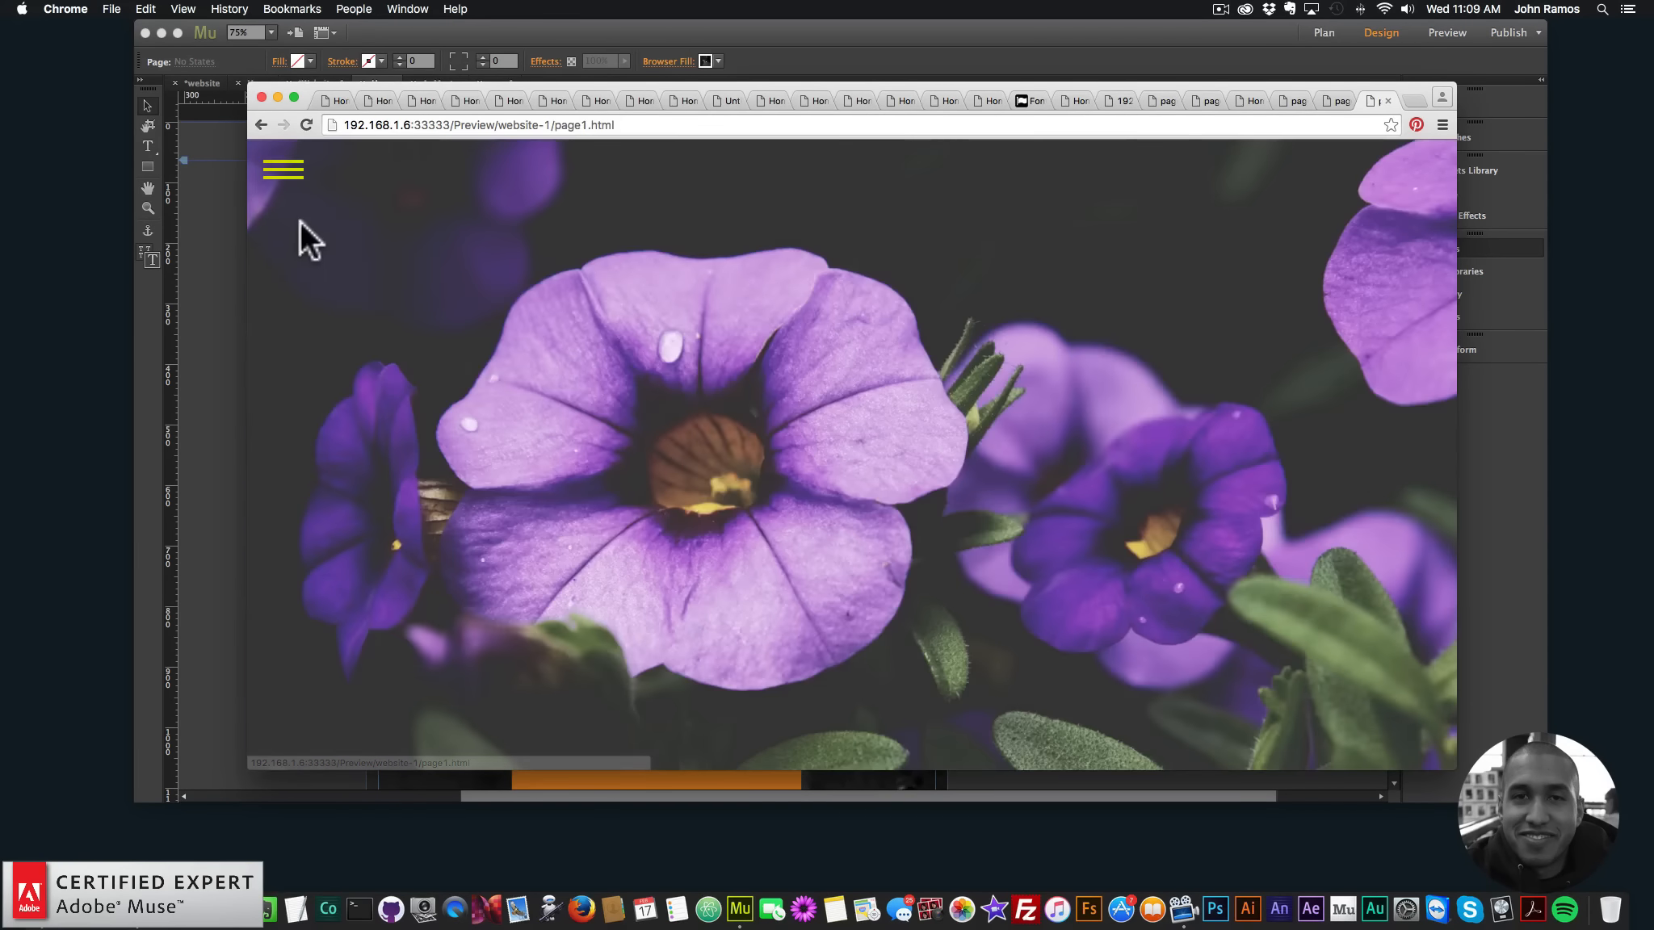
{"action": "left_click", "coordinate": [284, 170]}
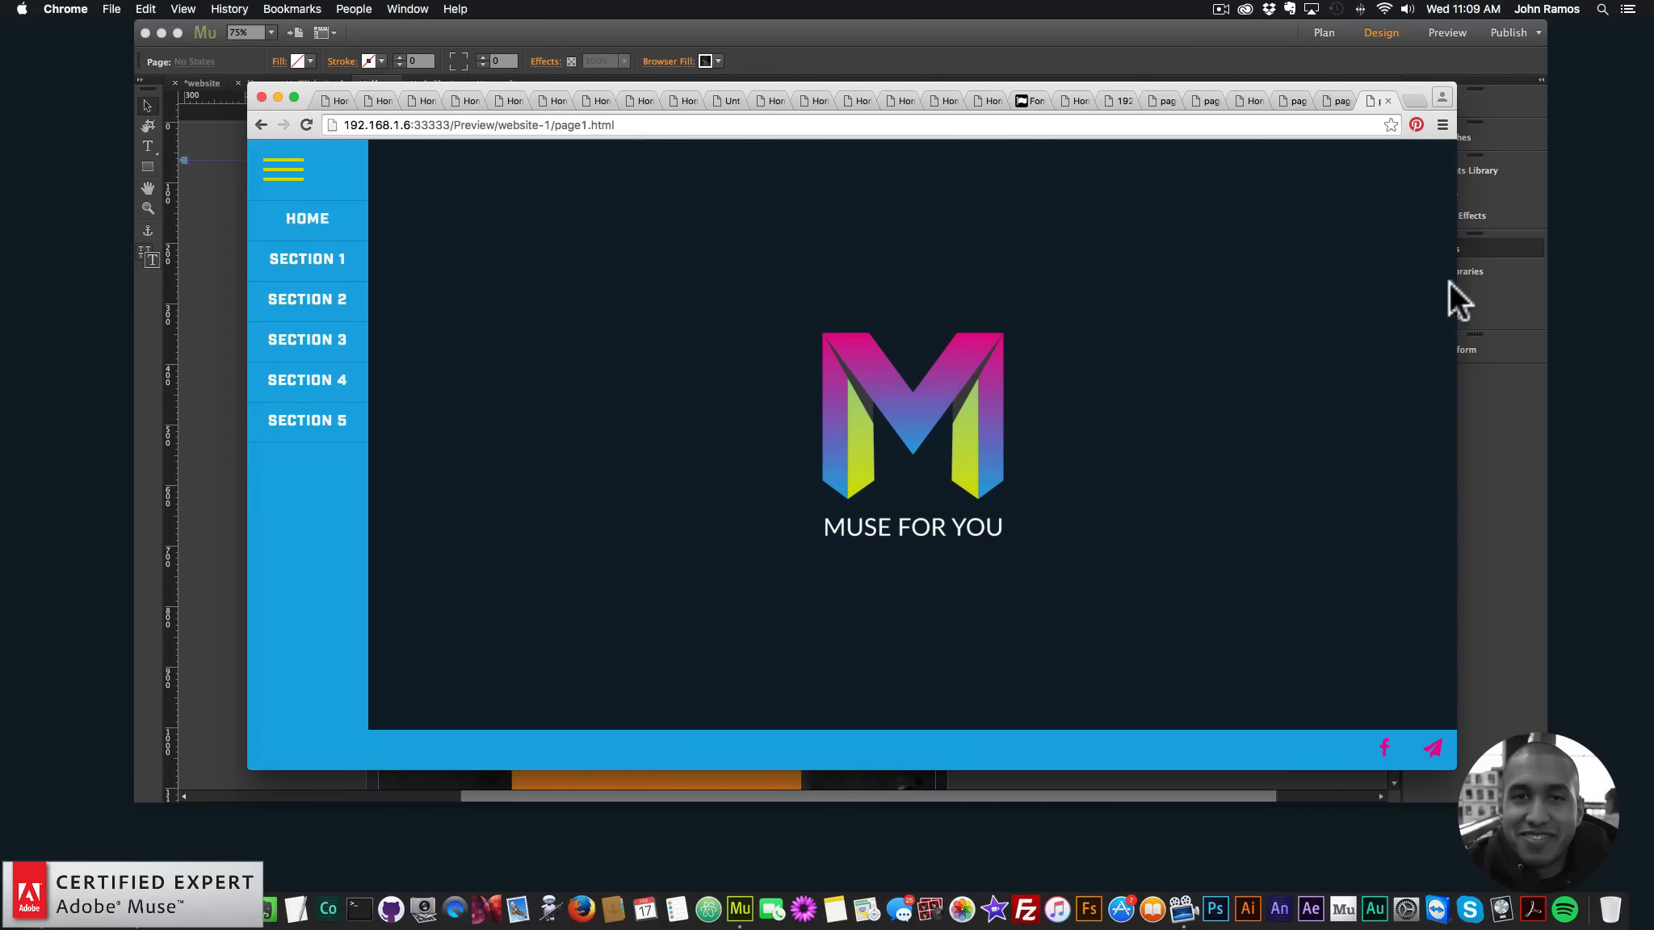
{"action": "left_click_drag", "start_coordinate": [1455, 280], "coordinate": [1270, 292]}
Return to Adobe Muse and set the border menu widget's Menu Item 1 URL to ./index.html on A-Master
{"action": "left_click", "coordinate": [893, 29]}
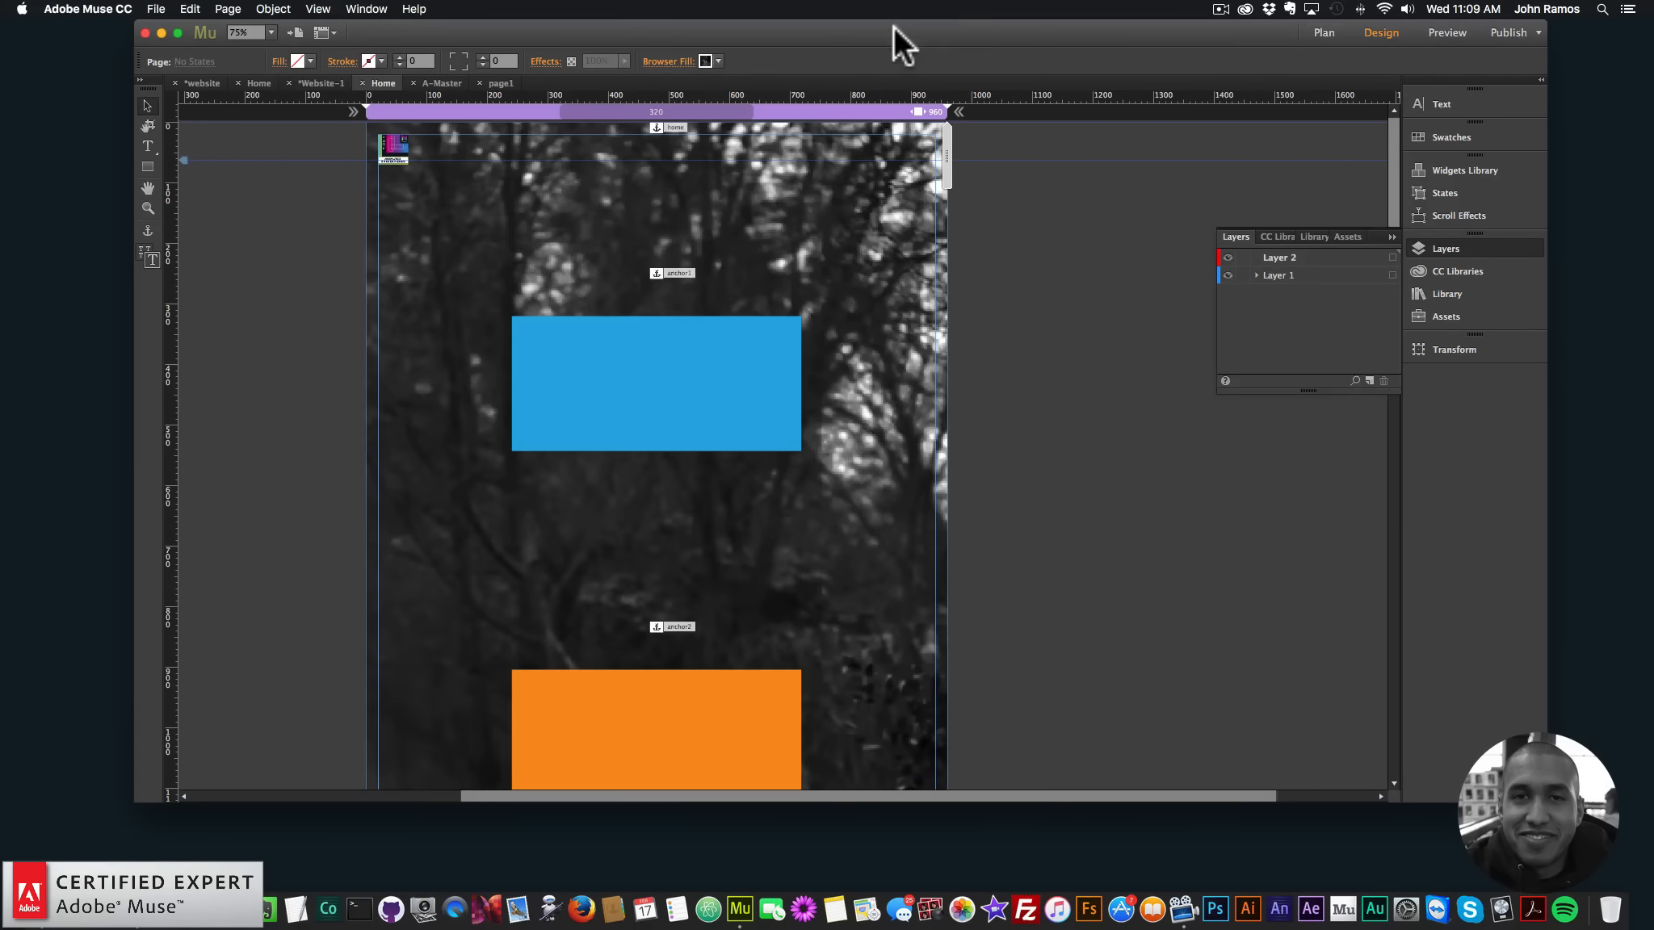
{"action": "left_click", "coordinate": [1341, 33]}
{"action": "double_click", "coordinate": [296, 701]}
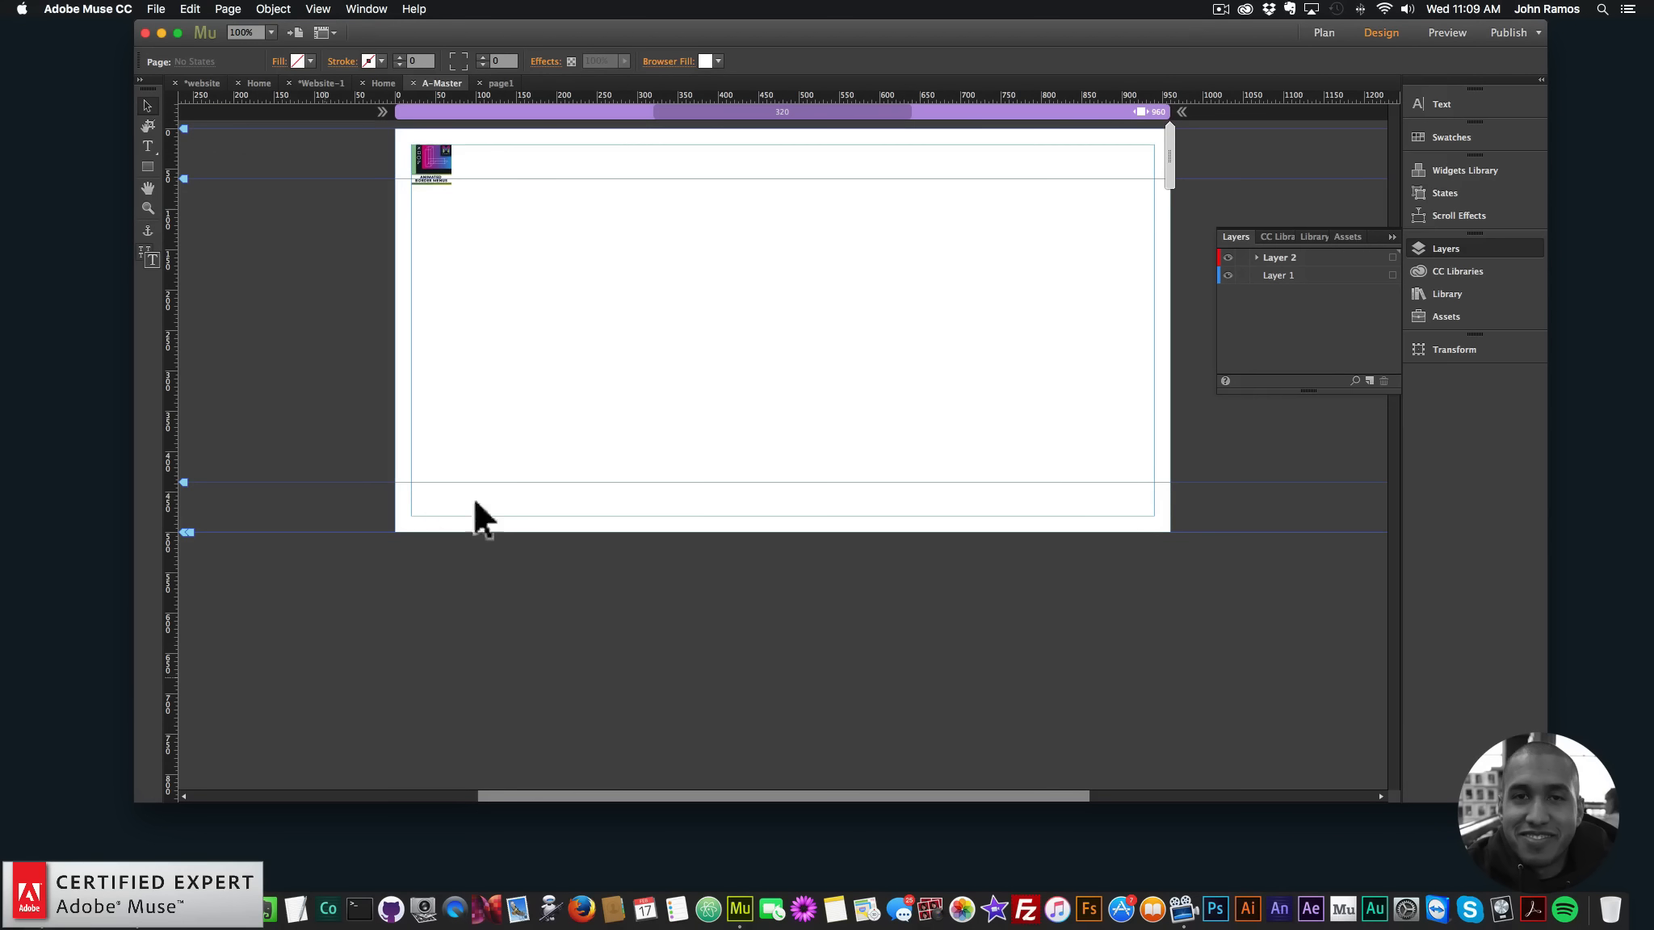
{"action": "left_click", "coordinate": [439, 168]}
{"action": "left_click", "coordinate": [465, 138]}
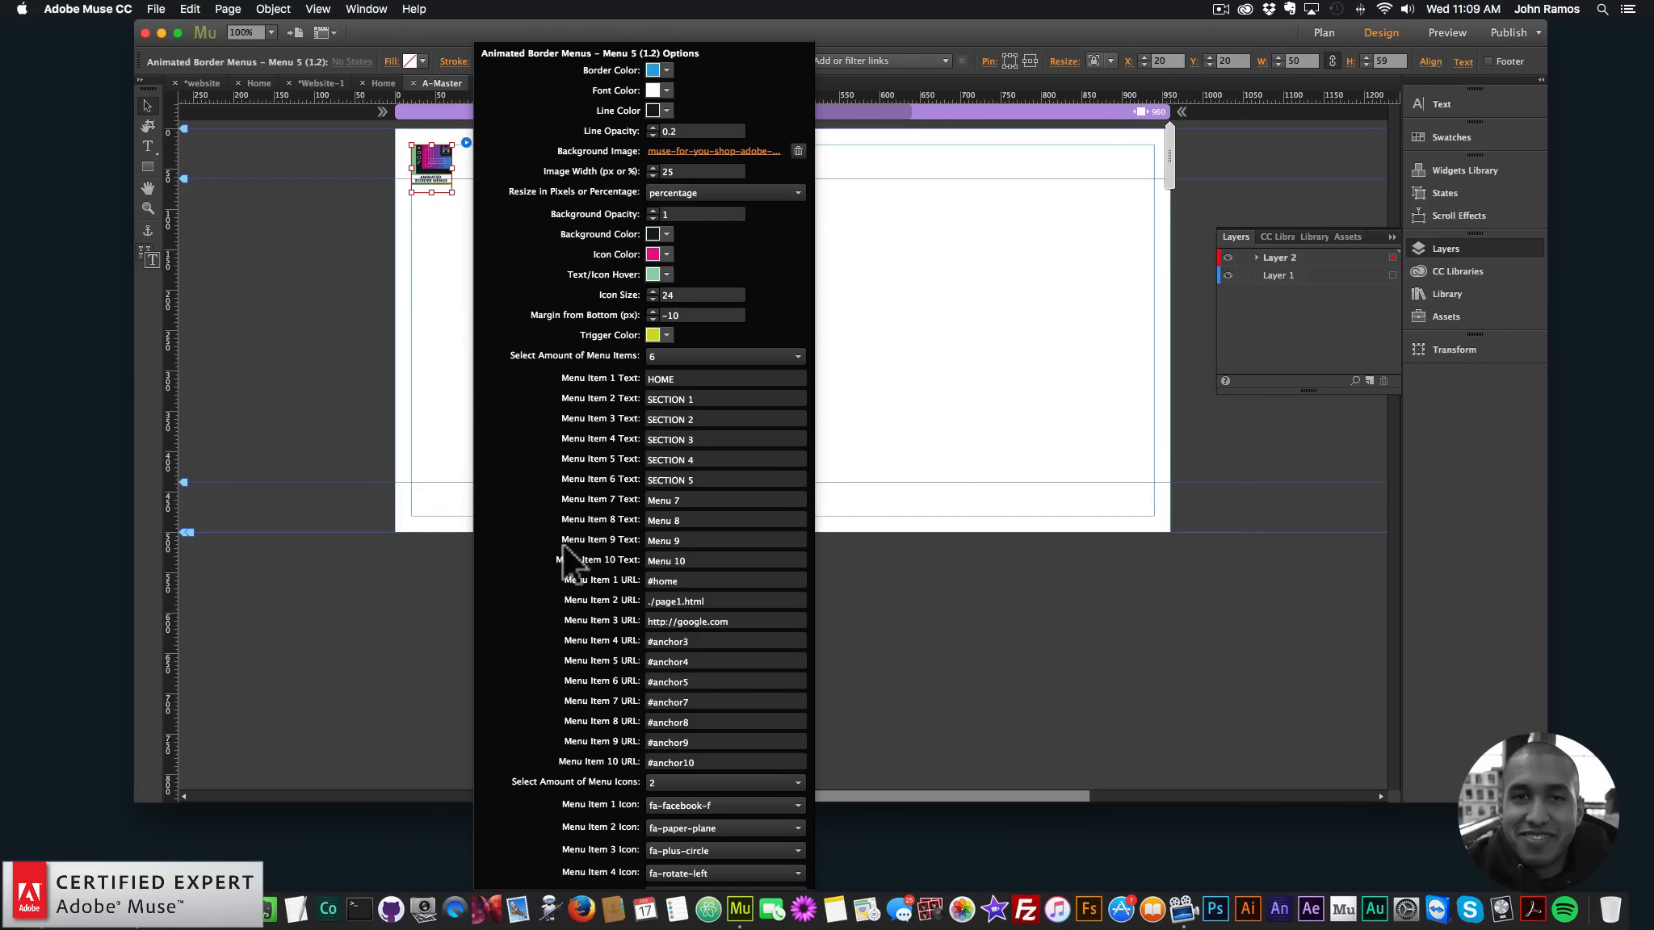
{"action": "left_click", "coordinate": [717, 583]}
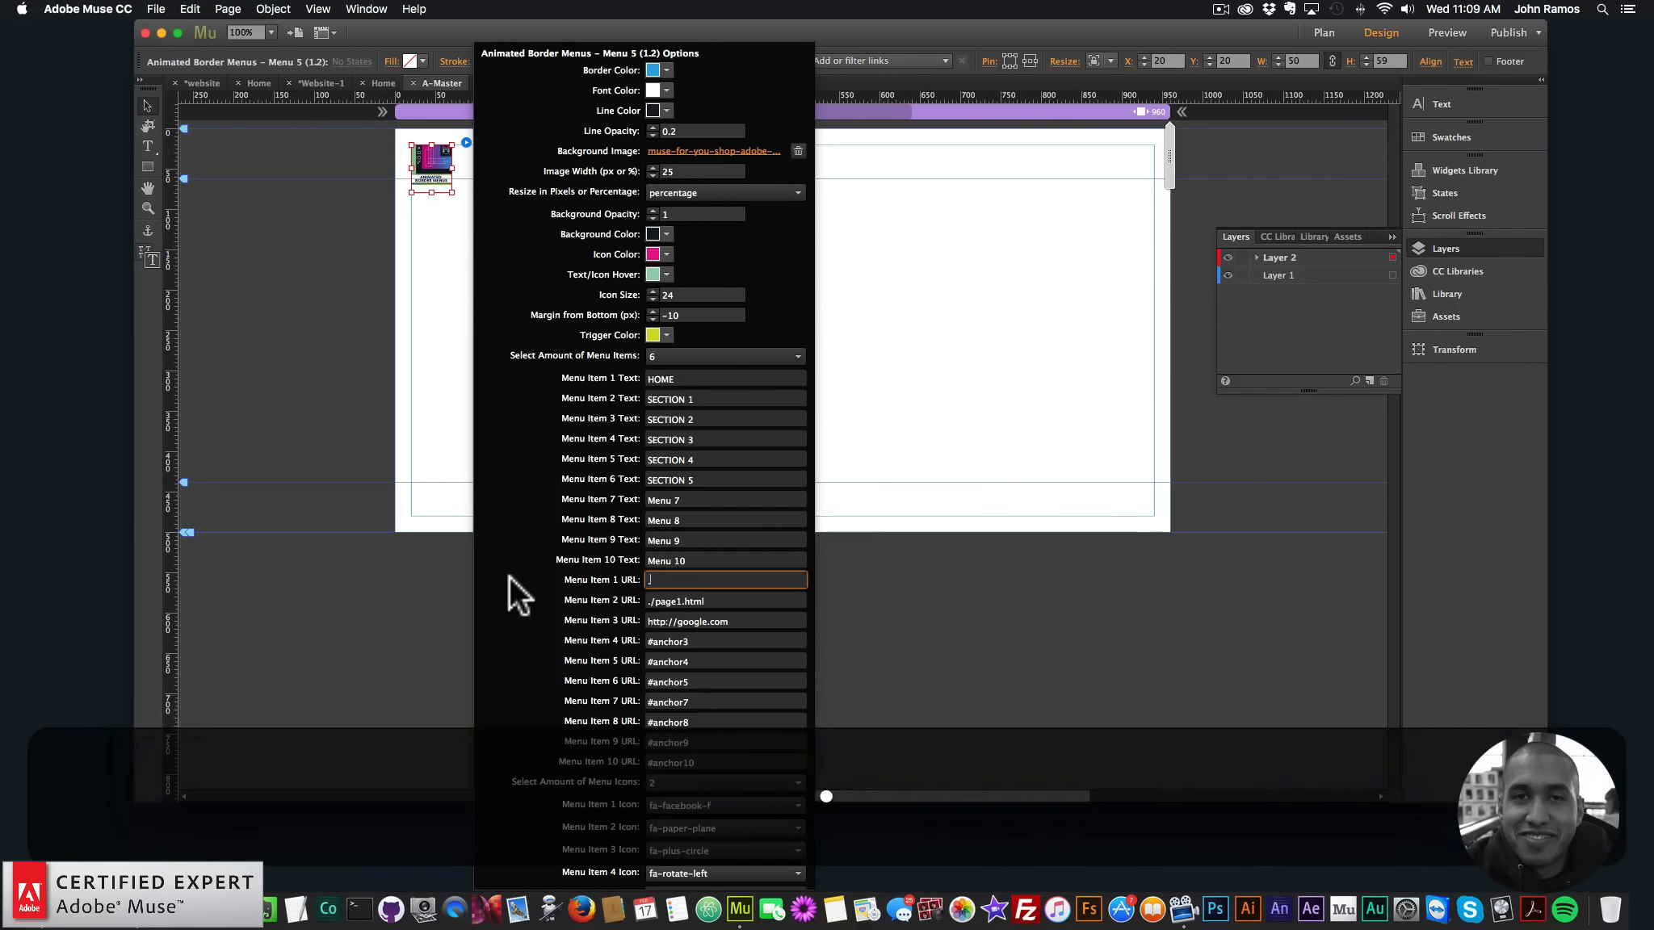
{"action": "type", "text": "./index.html"}
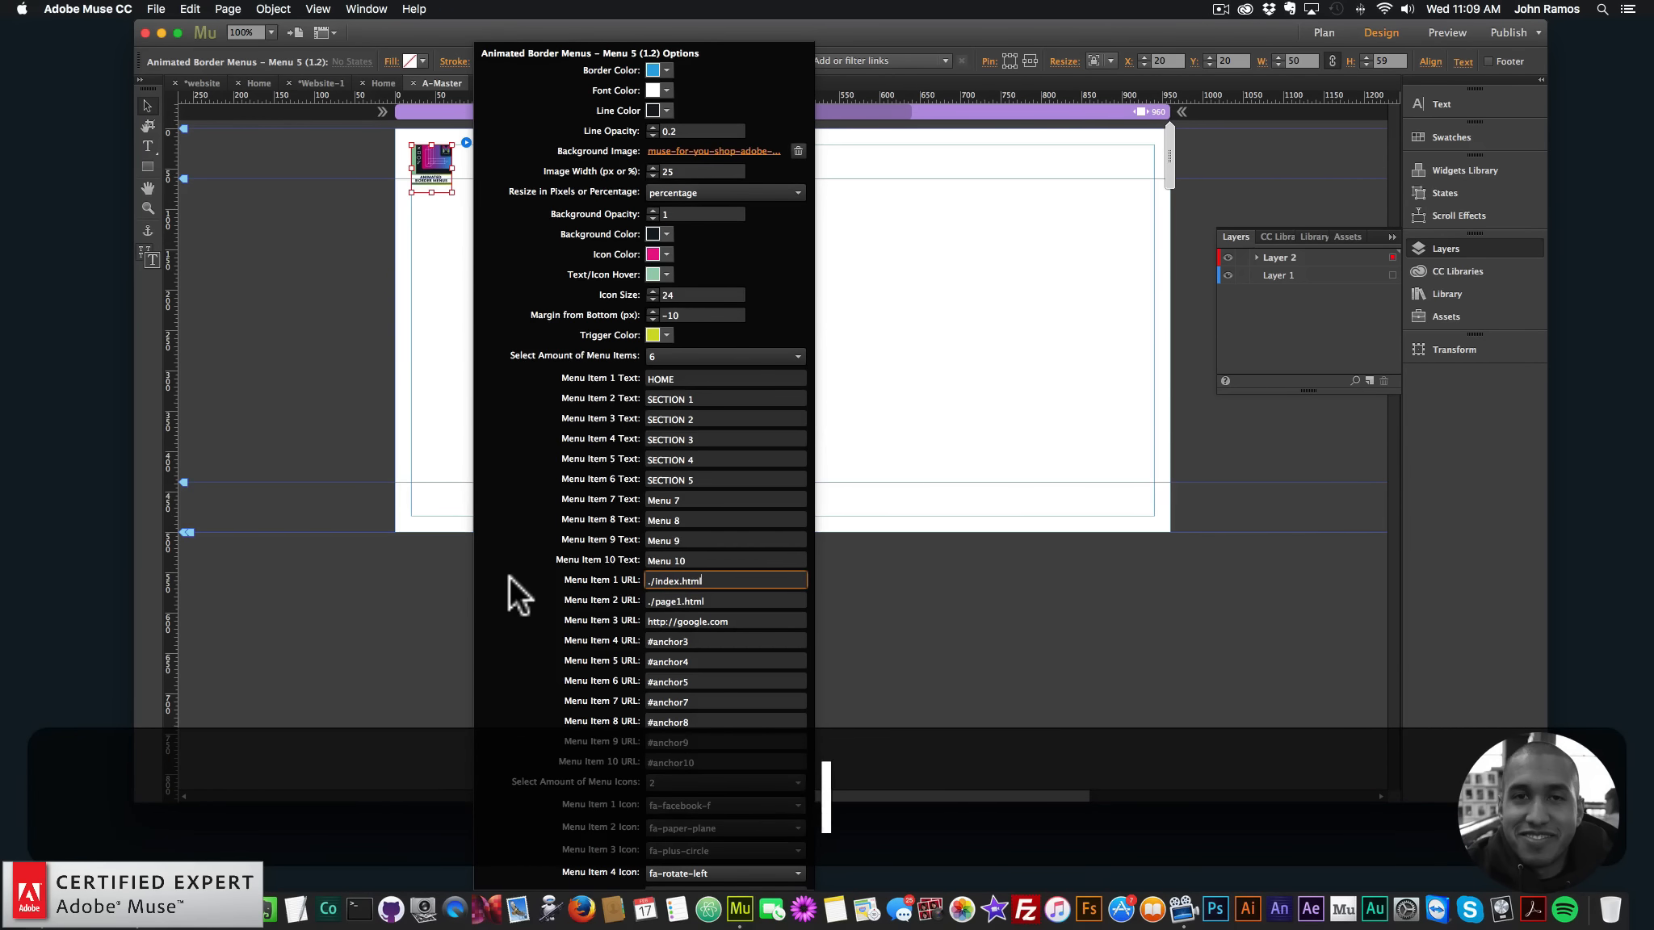
{"action": "key", "text": "Return"}
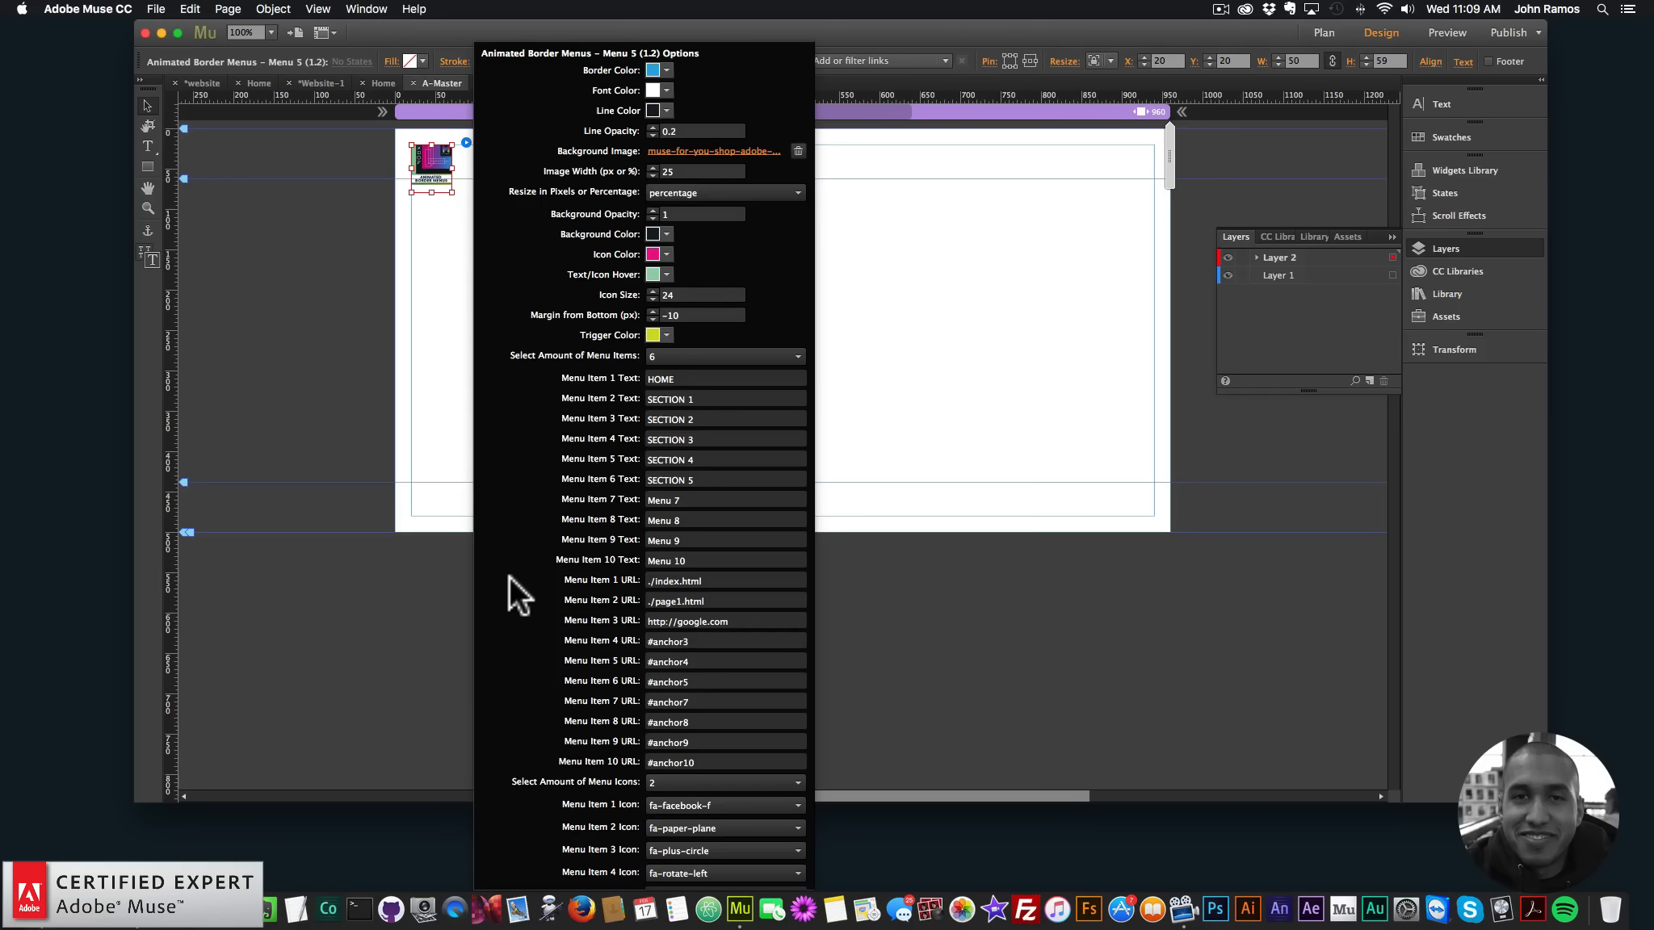
{"action": "left_click", "coordinate": [897, 340]}
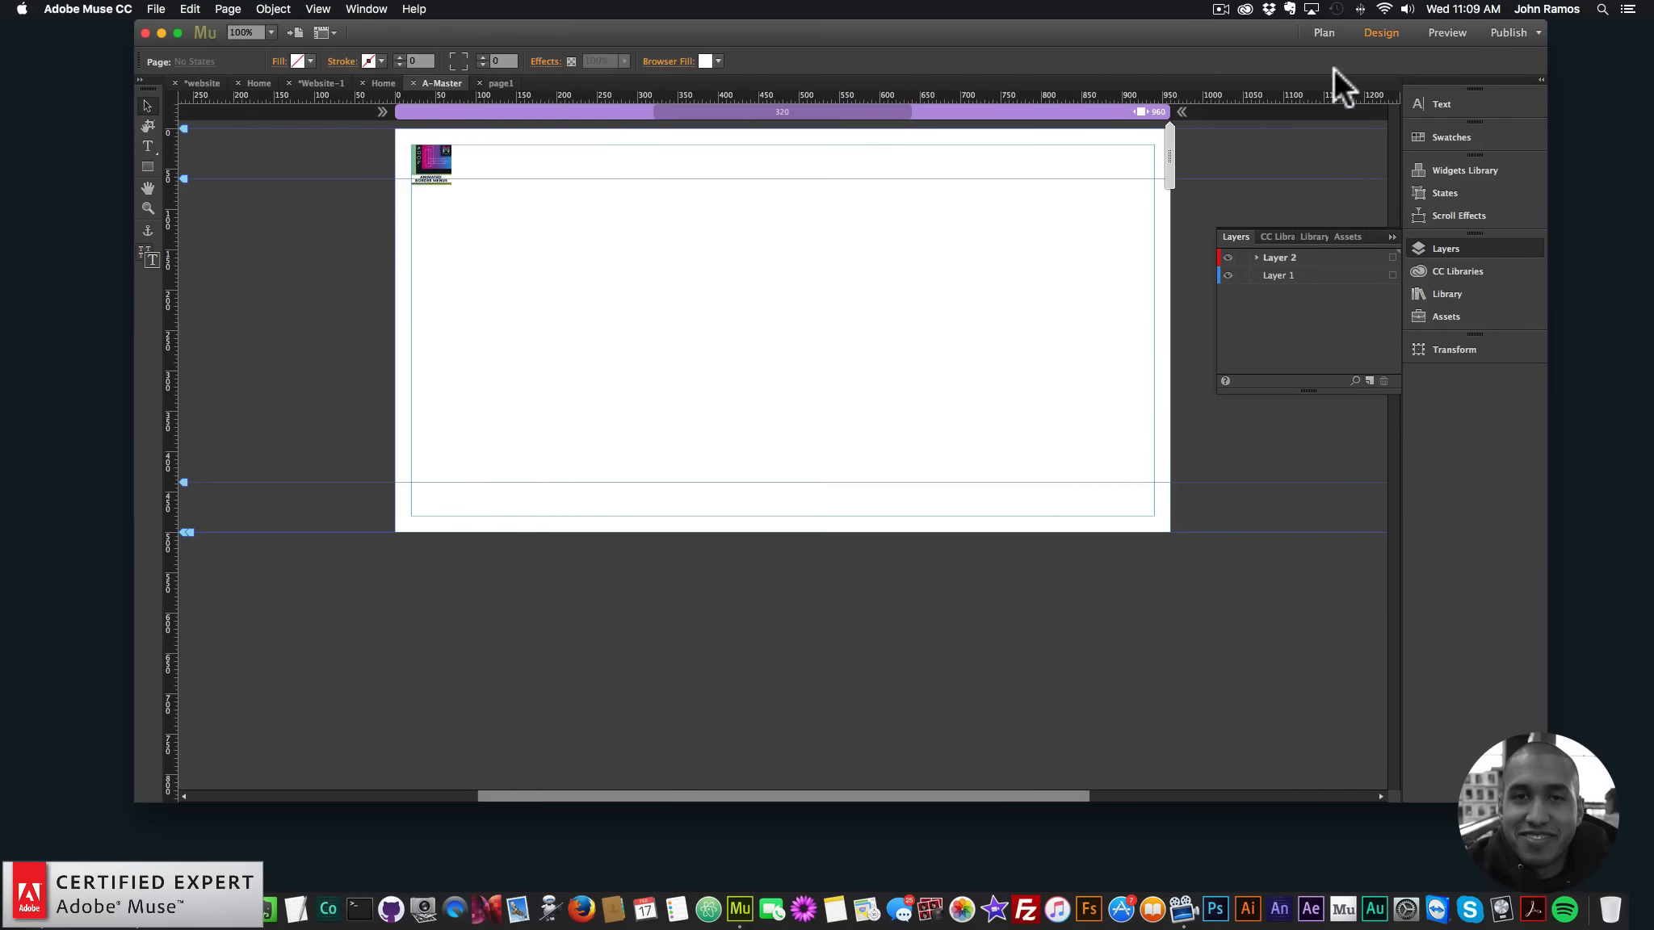
Open the Home page and preview the whole site in the browser
{"action": "left_click", "coordinate": [1323, 32]}
{"action": "double_click", "coordinate": [277, 166]}
{"action": "left_click", "coordinate": [156, 9]}
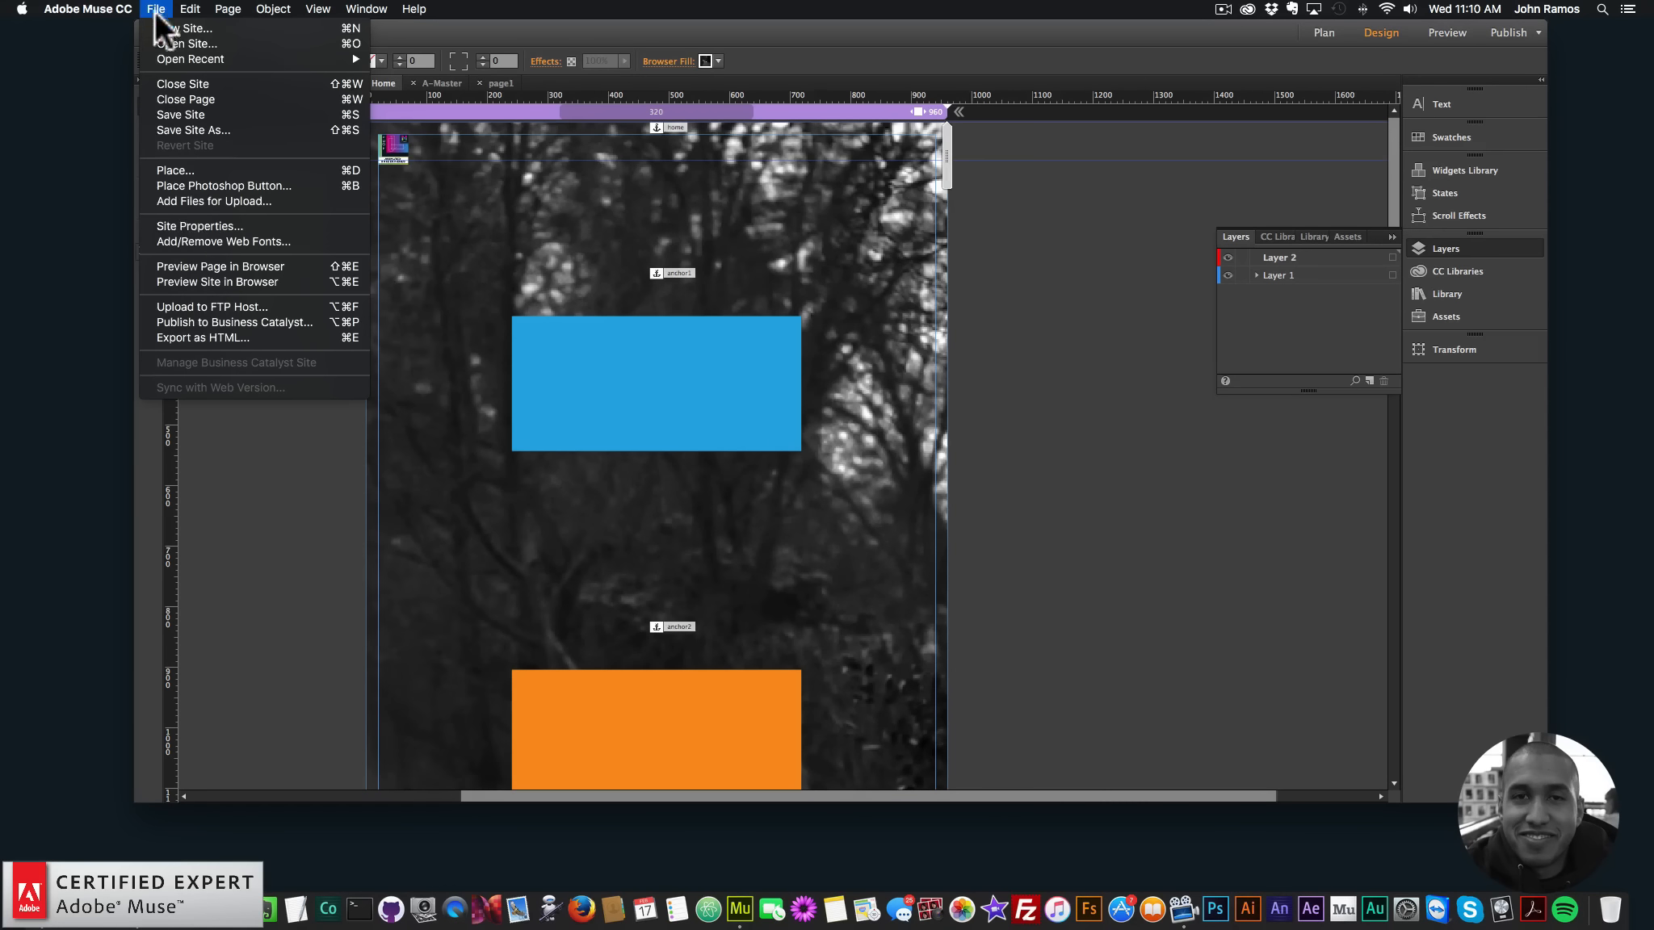
{"action": "left_click", "coordinate": [204, 279]}
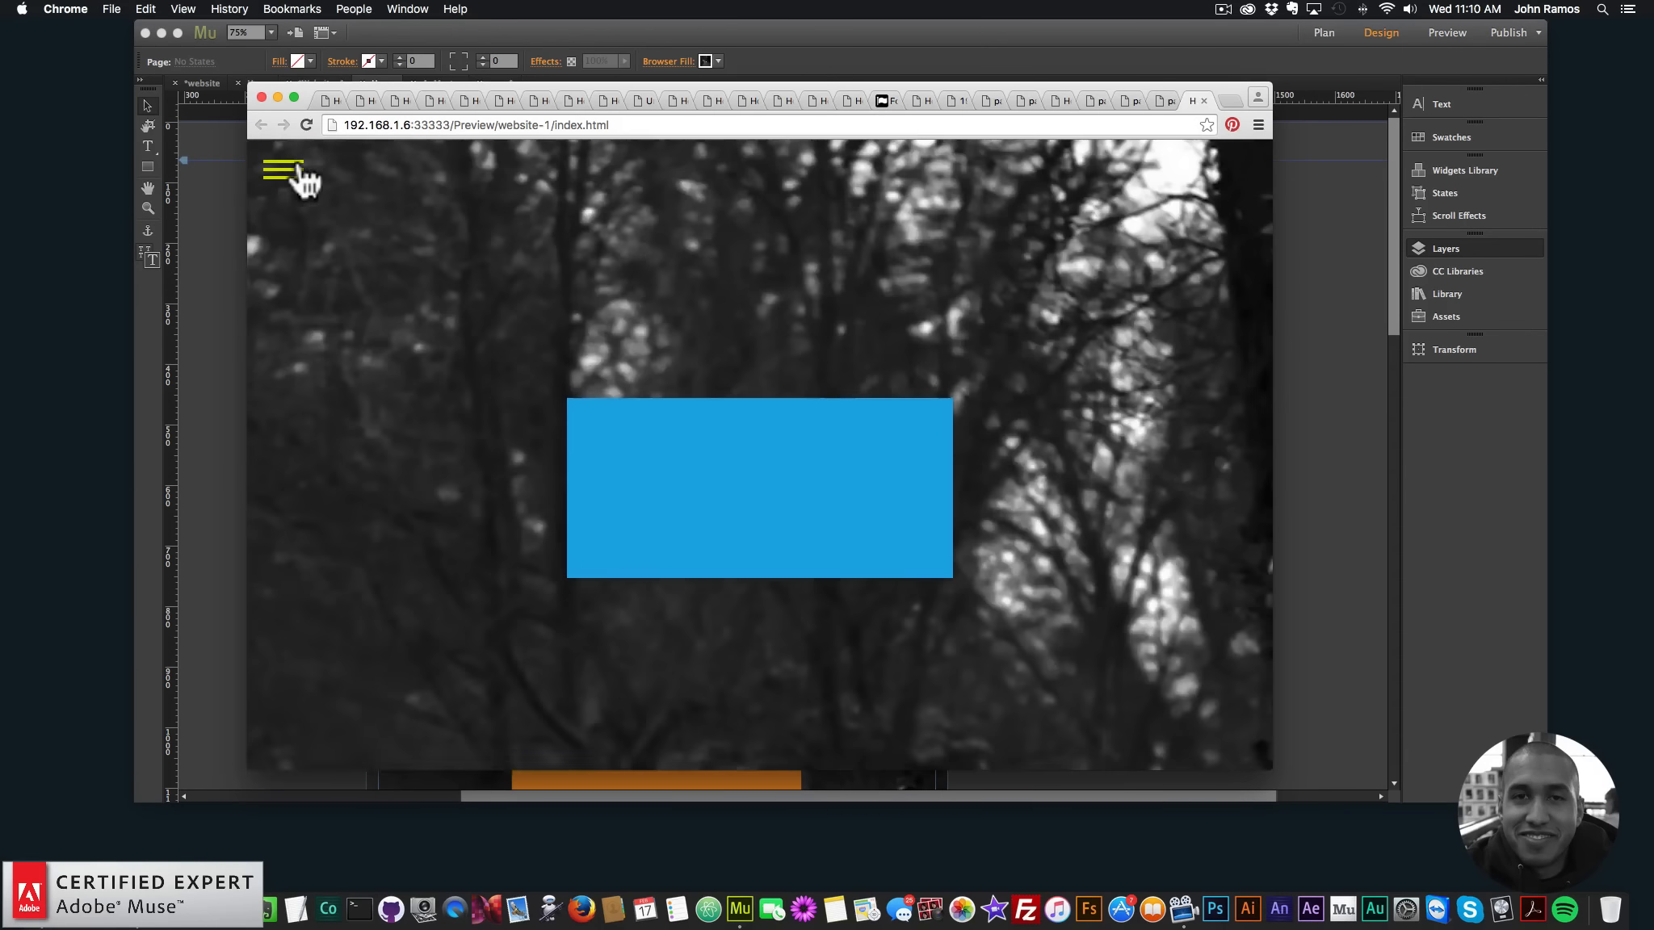
Test the menu's Section 1 and Home links by moving from the index page to page1 and back
{"action": "left_click", "coordinate": [288, 169]}
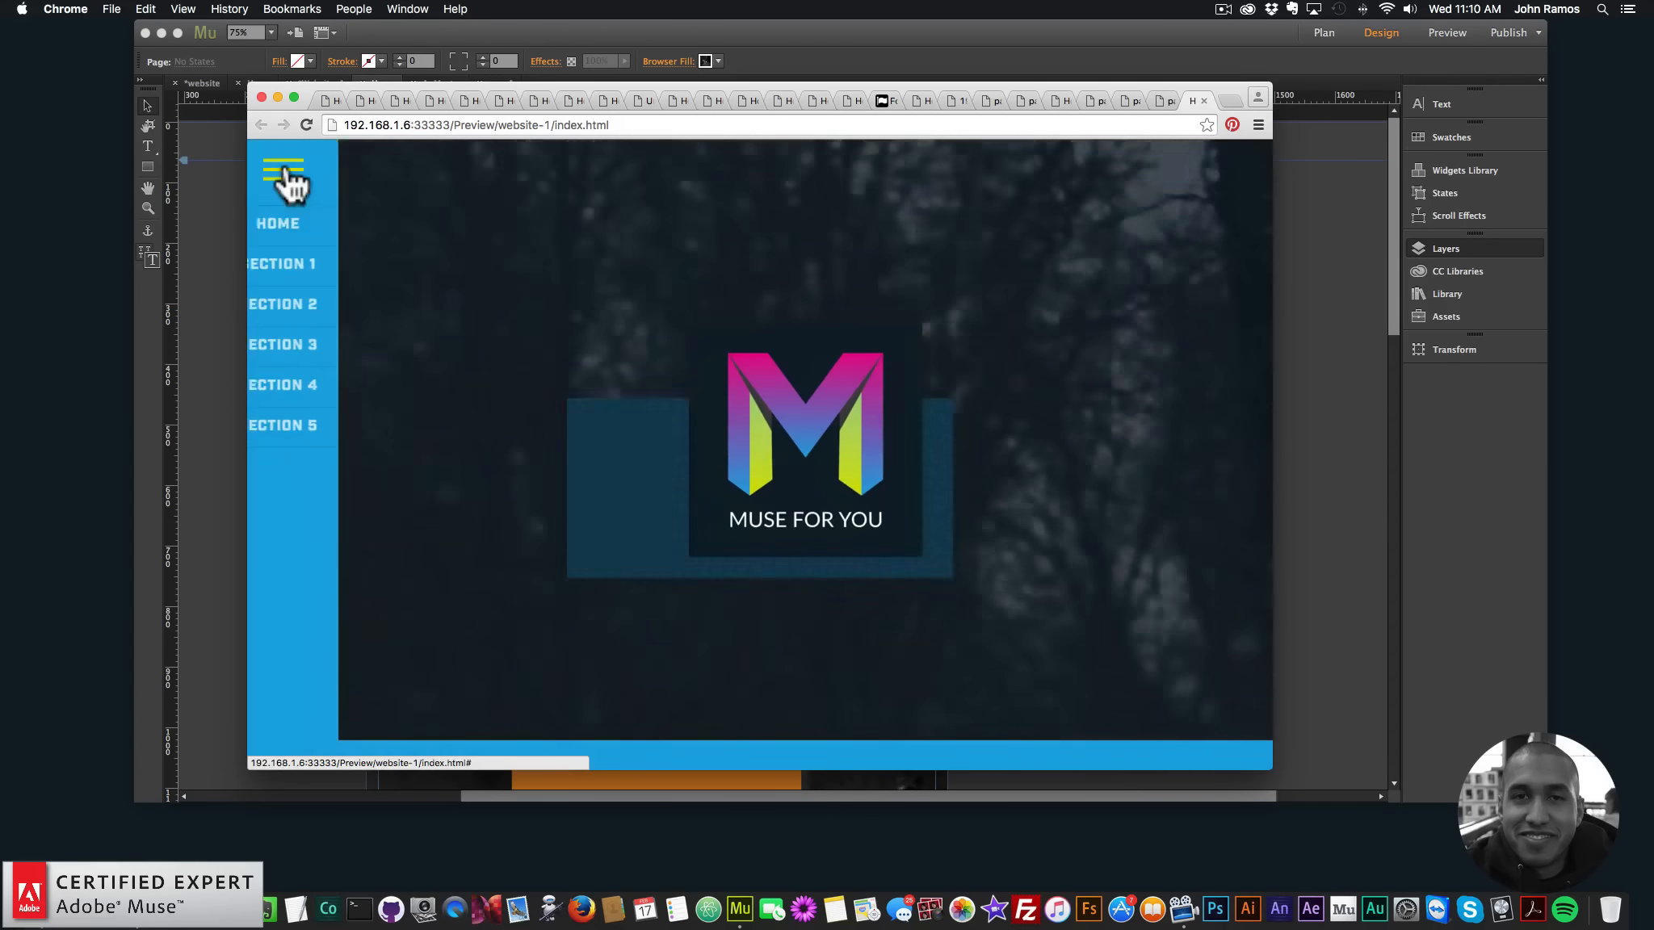
{"action": "left_click", "coordinate": [309, 239]}
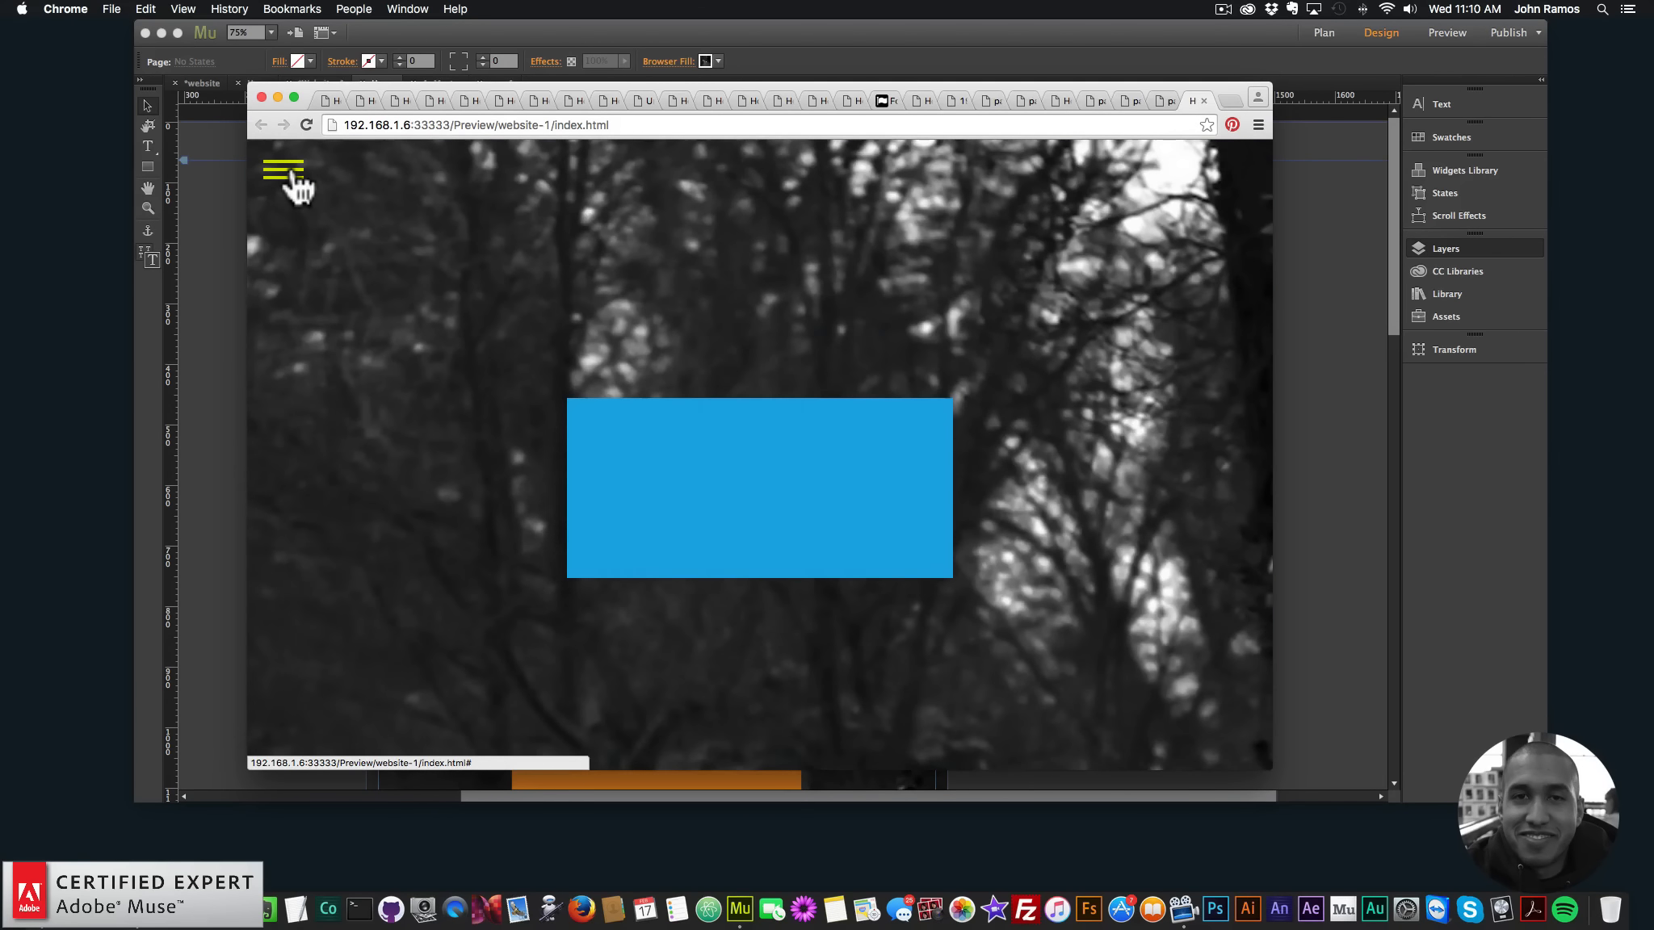
{"action": "left_click", "coordinate": [291, 173]}
{"action": "left_click", "coordinate": [307, 260]}
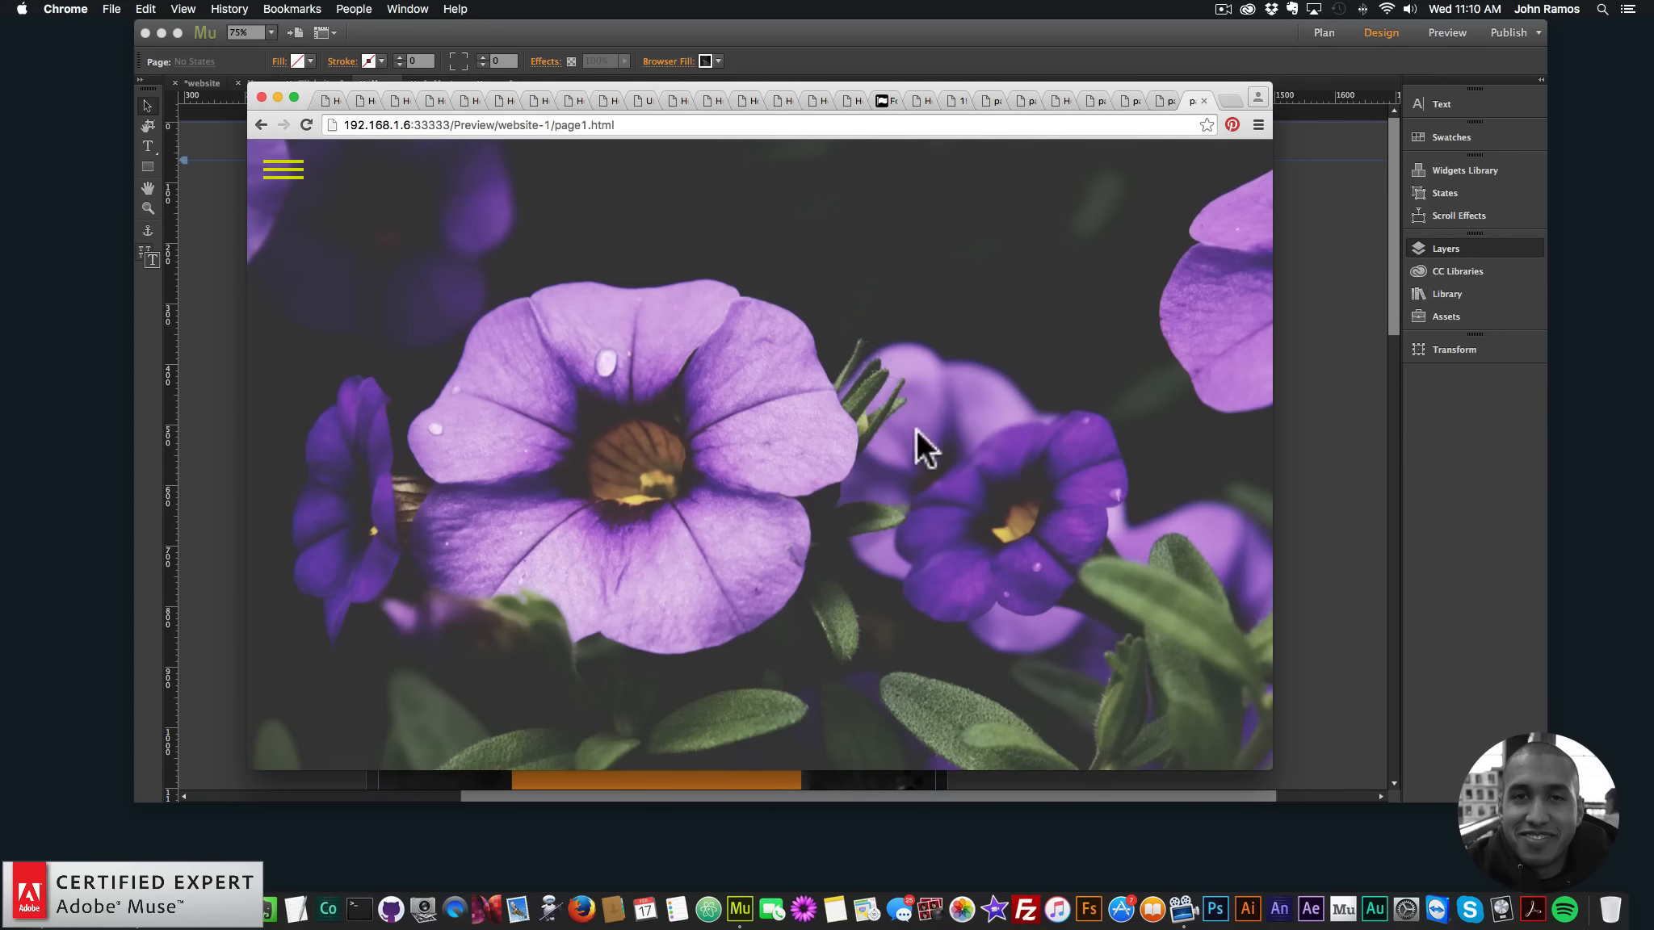
{"action": "left_click", "coordinate": [288, 170]}
{"action": "left_click", "coordinate": [307, 220]}
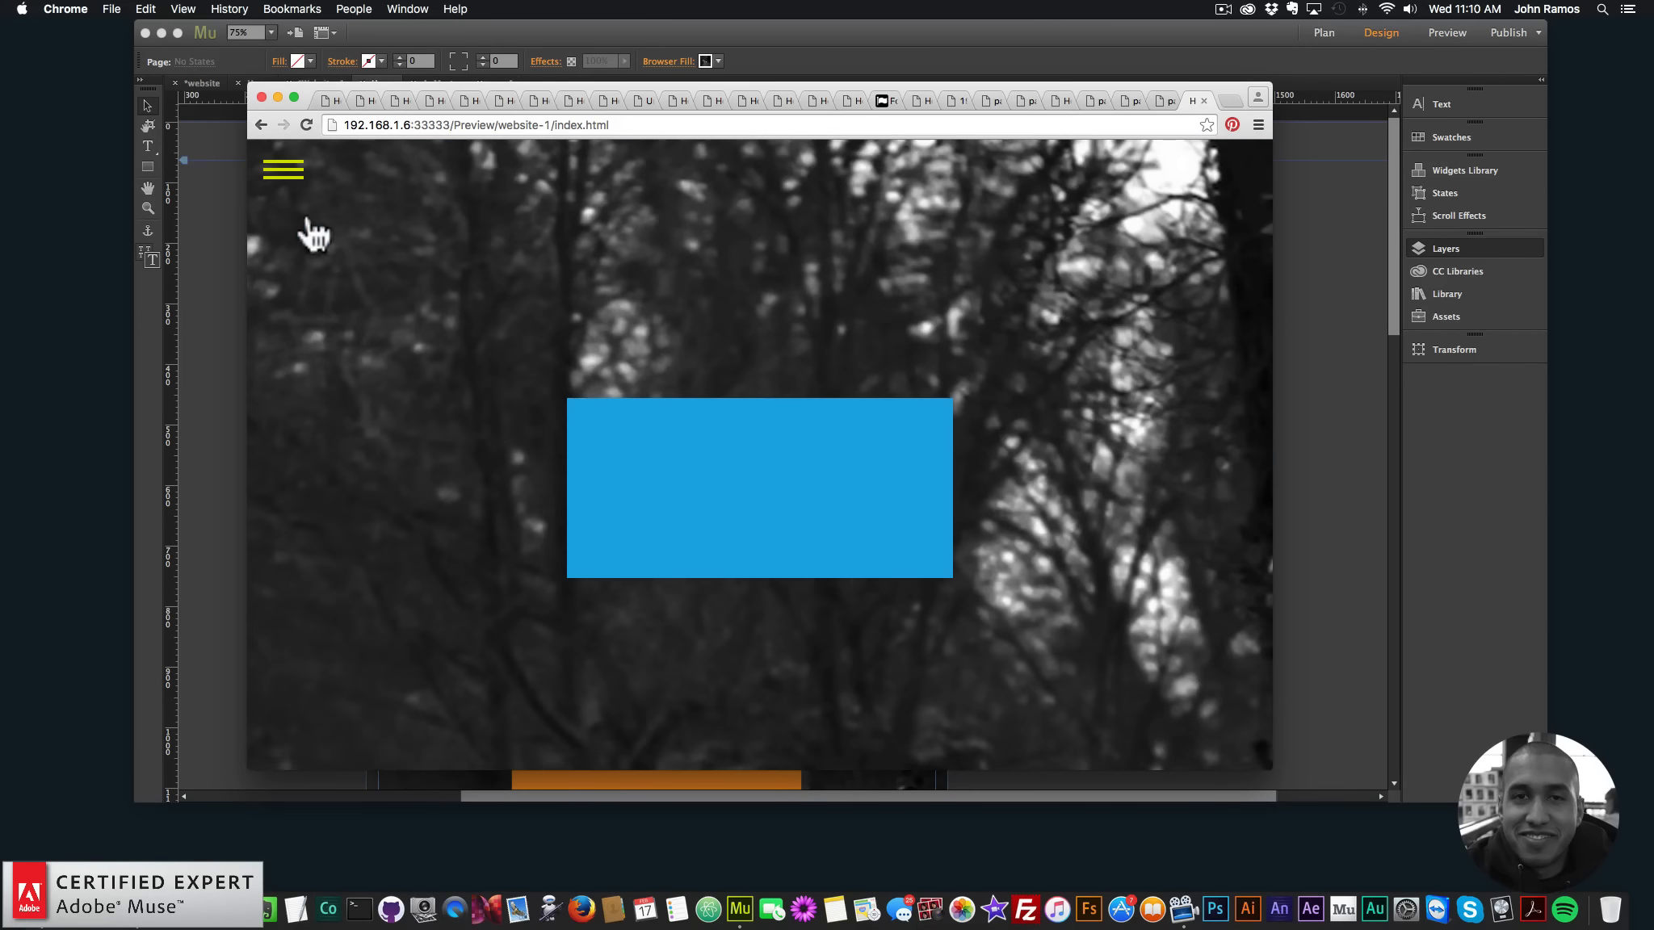
Highlight index.html in the preview's web address to point out the Home link's target page
{"action": "left_click", "coordinate": [555, 125]}
{"action": "left_click_drag", "start_coordinate": [554, 125], "coordinate": [627, 125]}
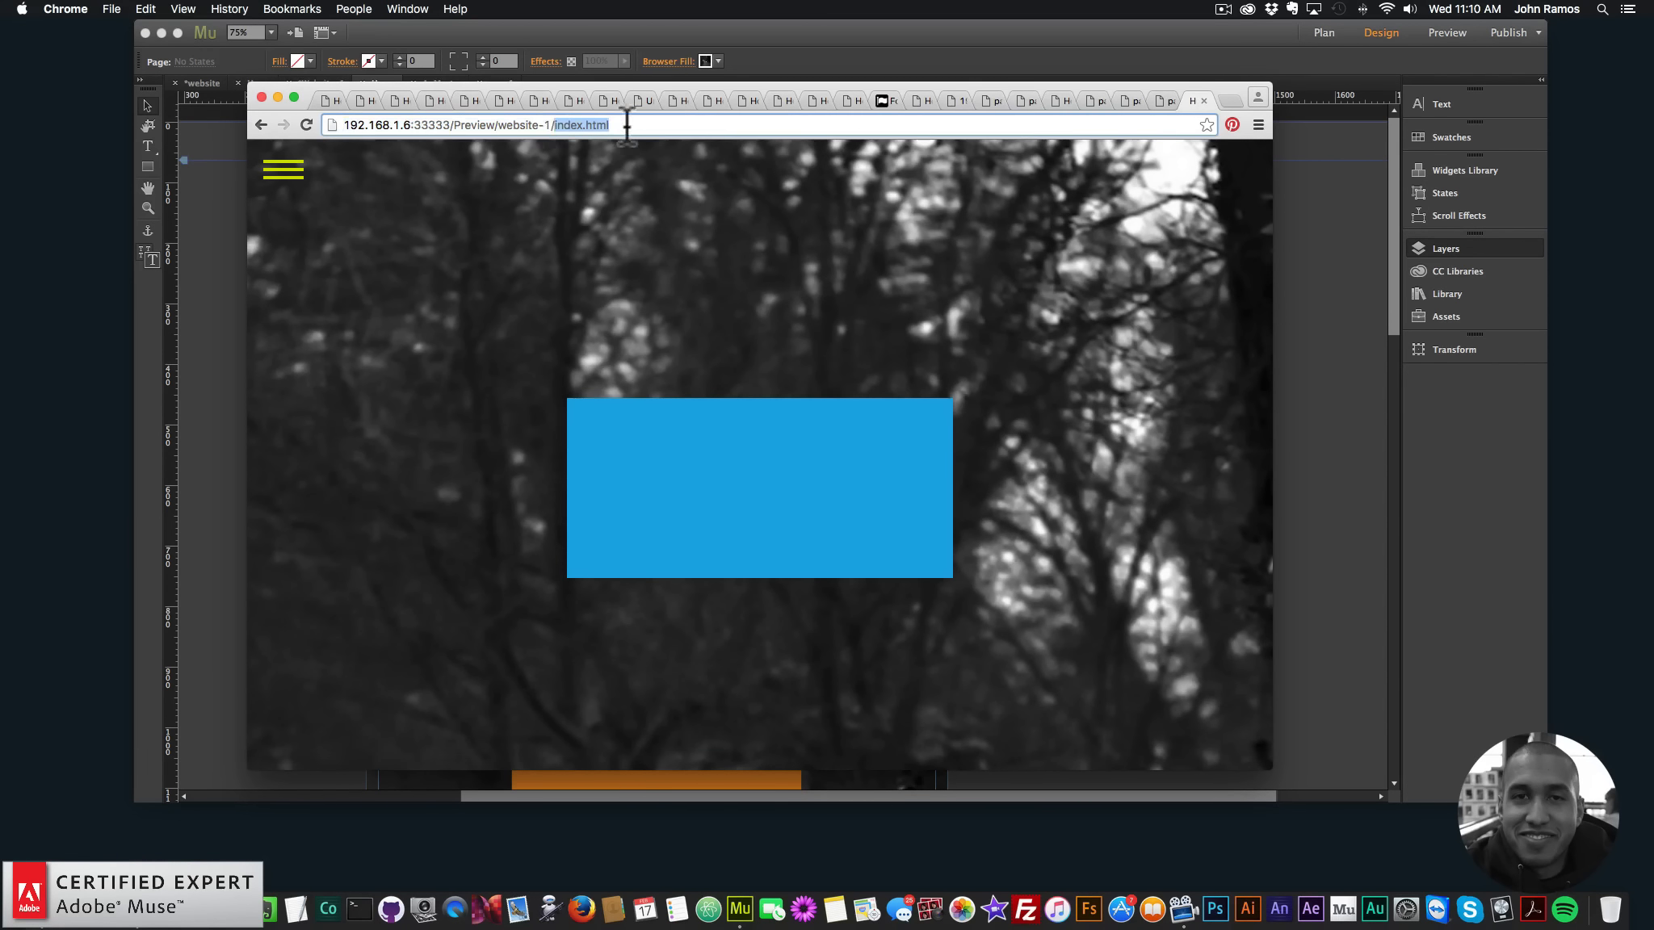
{"action": "left_click", "coordinate": [583, 249]}
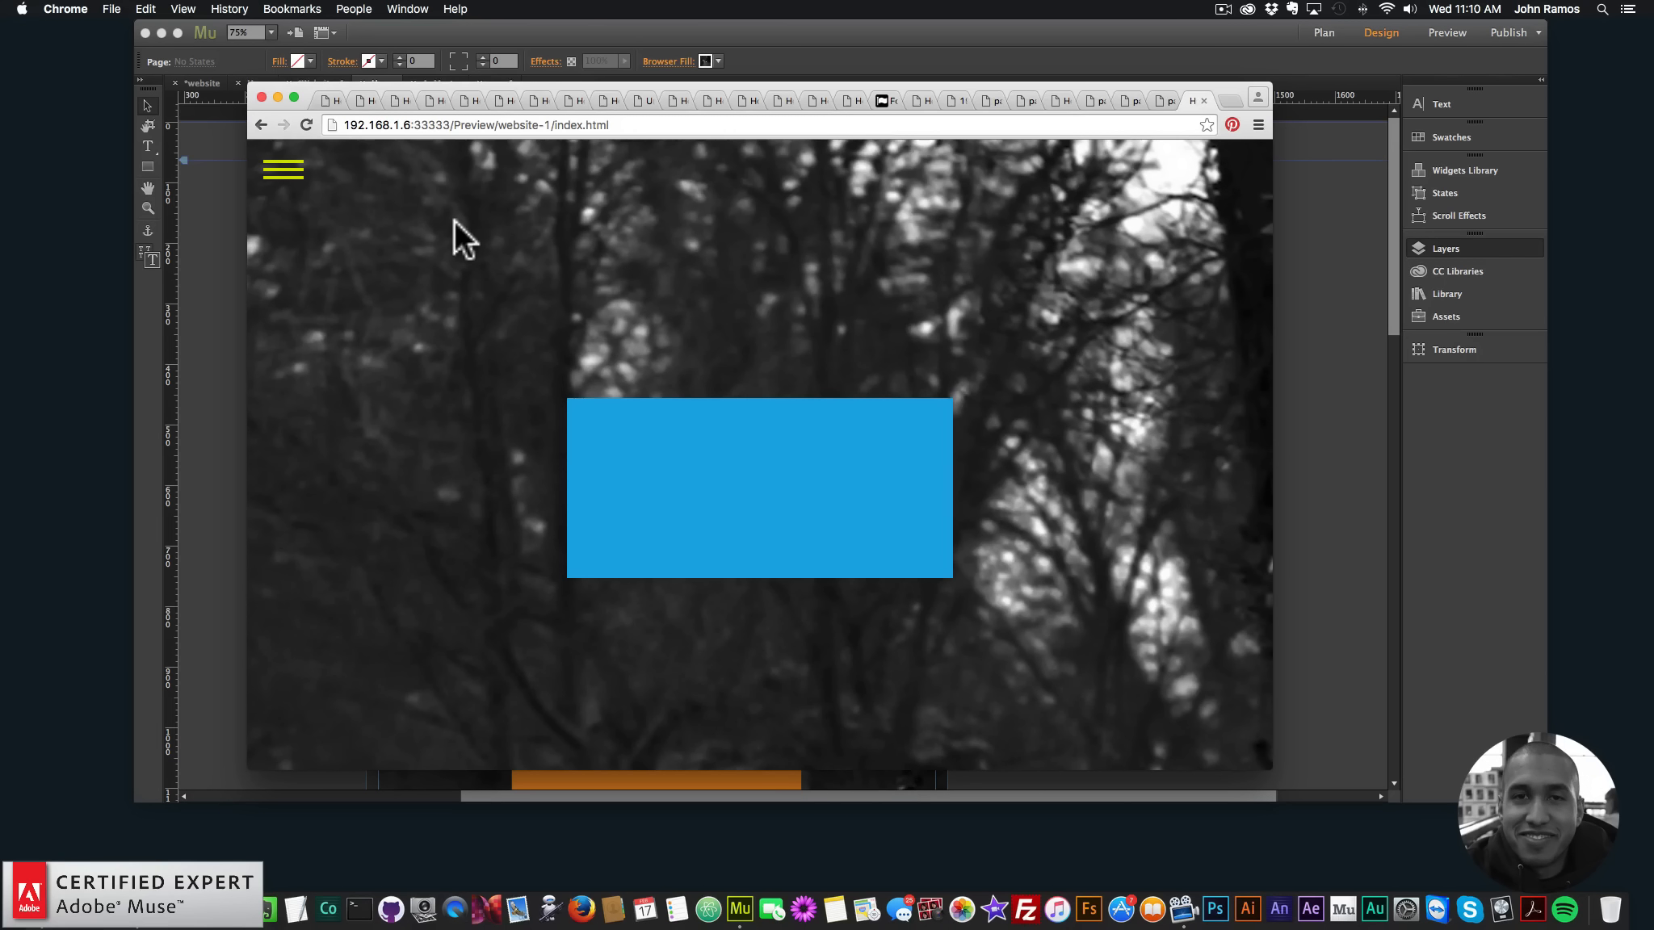
Toggle the menu on the index page and test its Section 1 and Section 5 links
{"action": "left_click", "coordinate": [304, 183]}
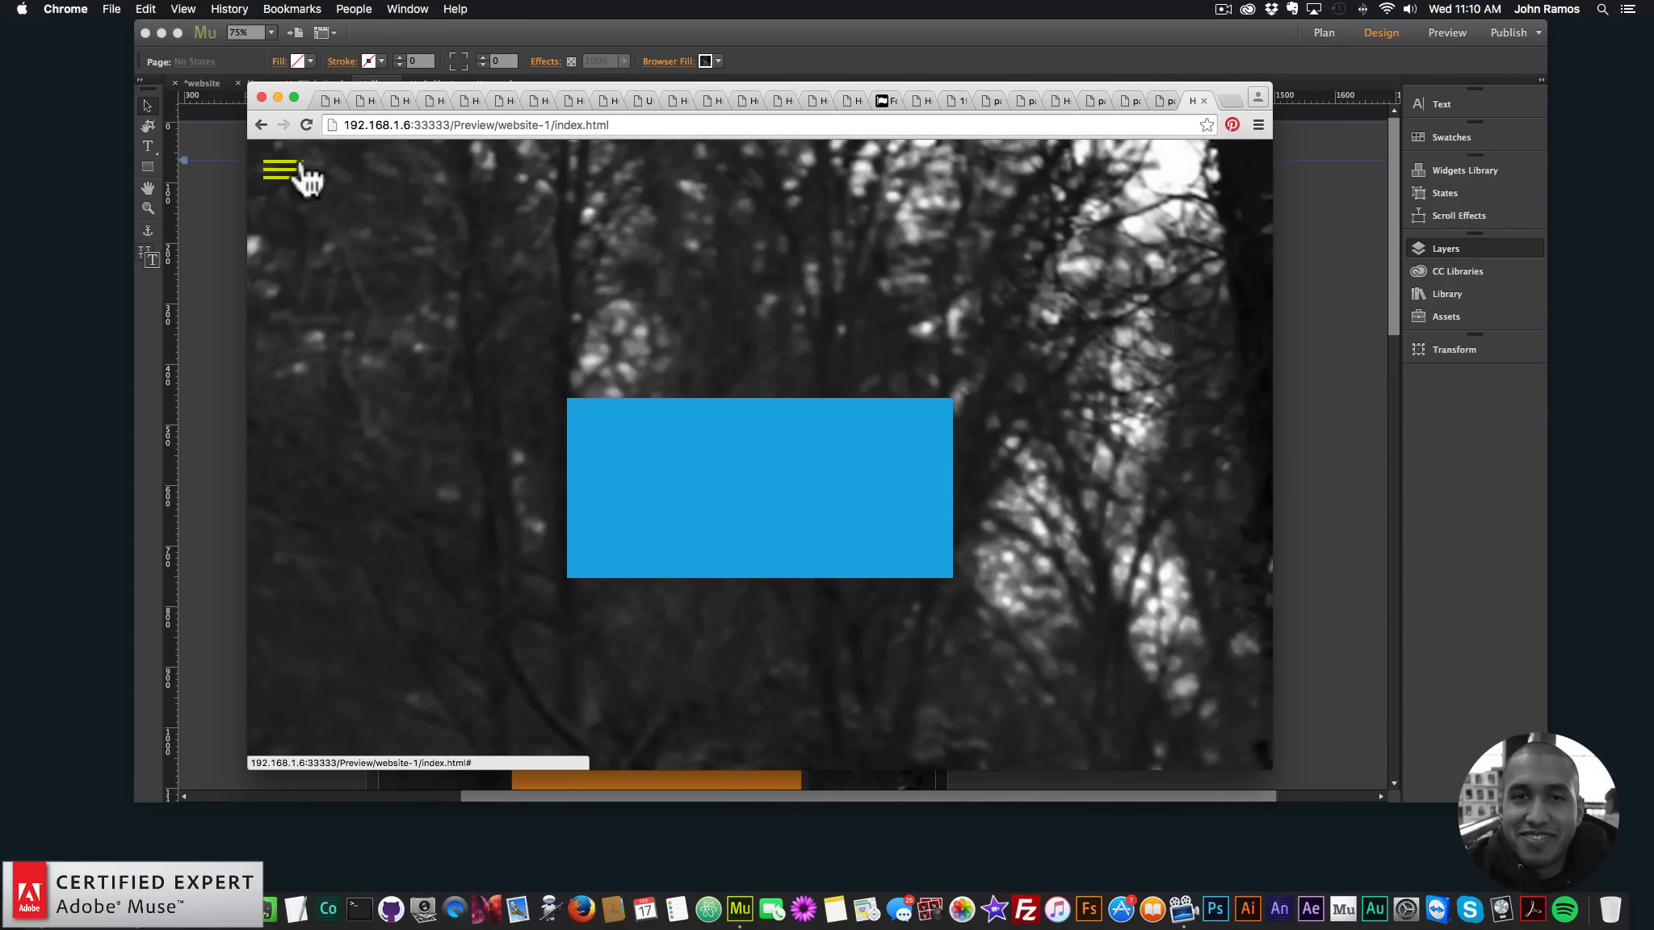
{"action": "left_click", "coordinate": [298, 177]}
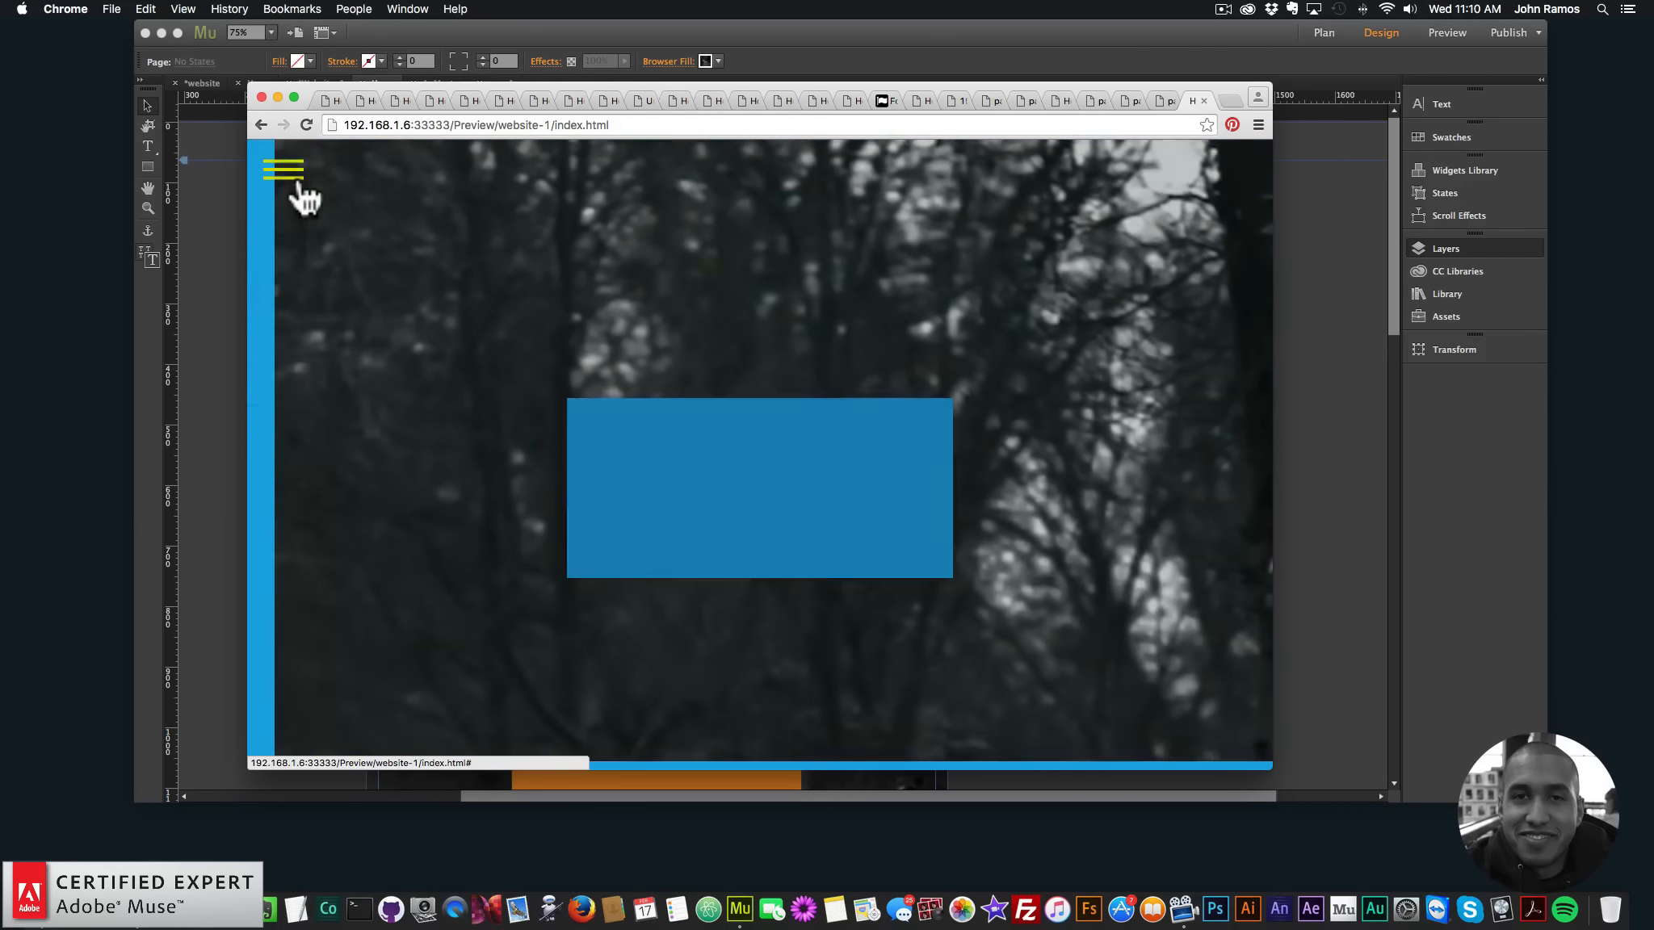
{"action": "left_click", "coordinate": [296, 174]}
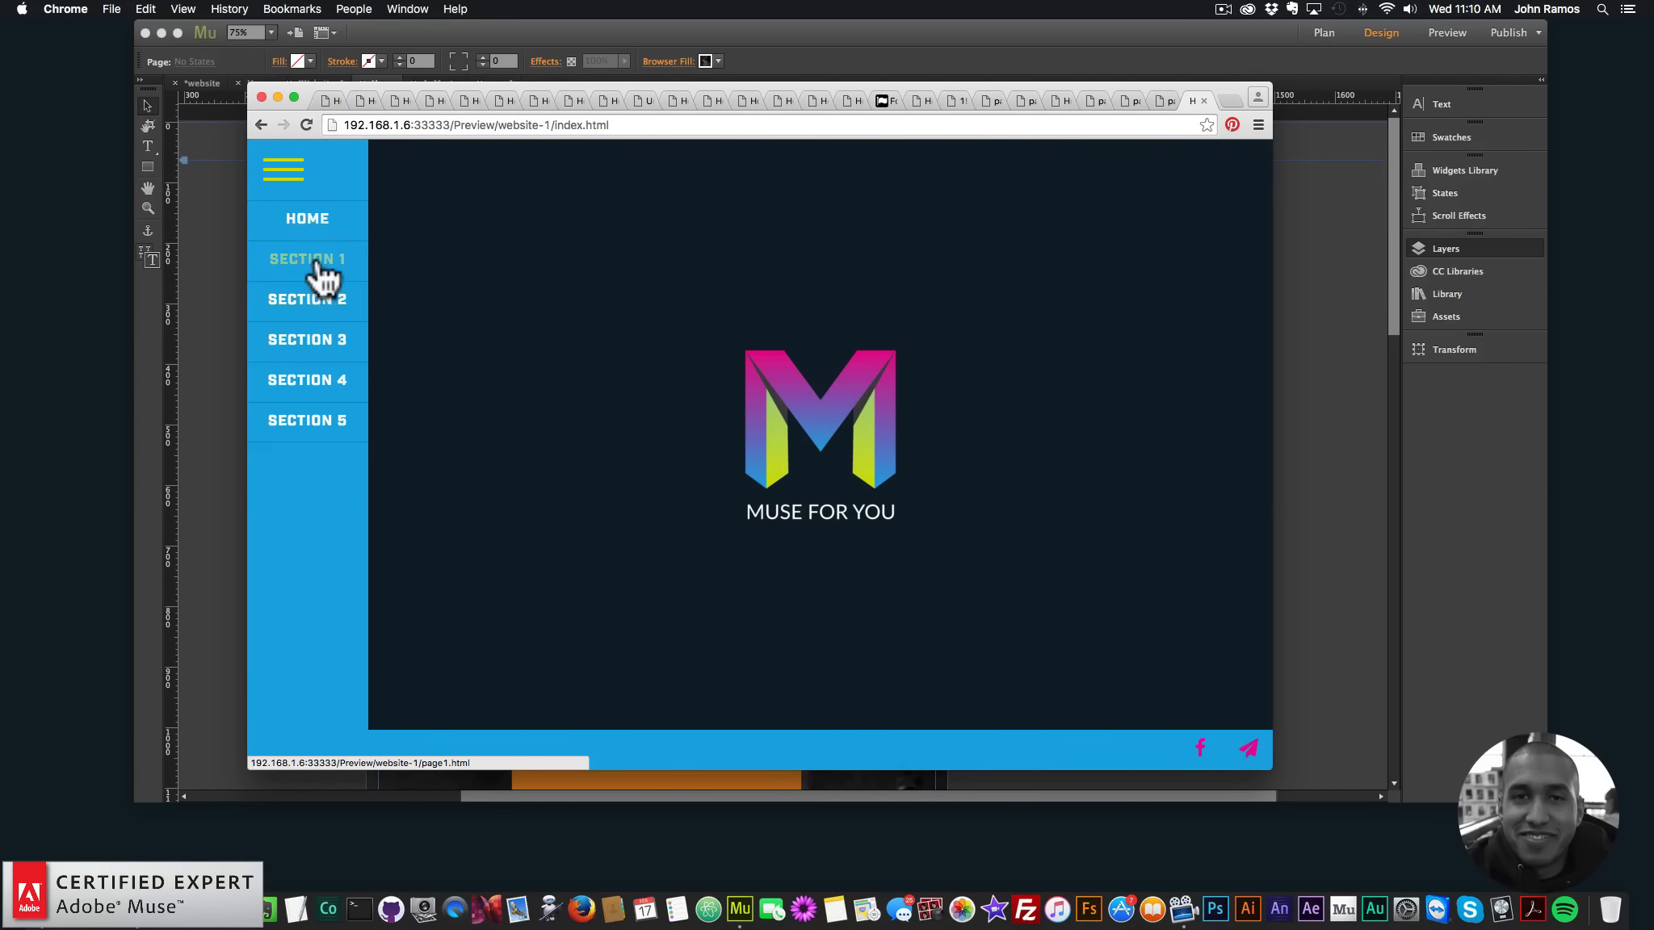
{"action": "left_click", "coordinate": [316, 260]}
{"action": "left_click", "coordinate": [301, 167]}
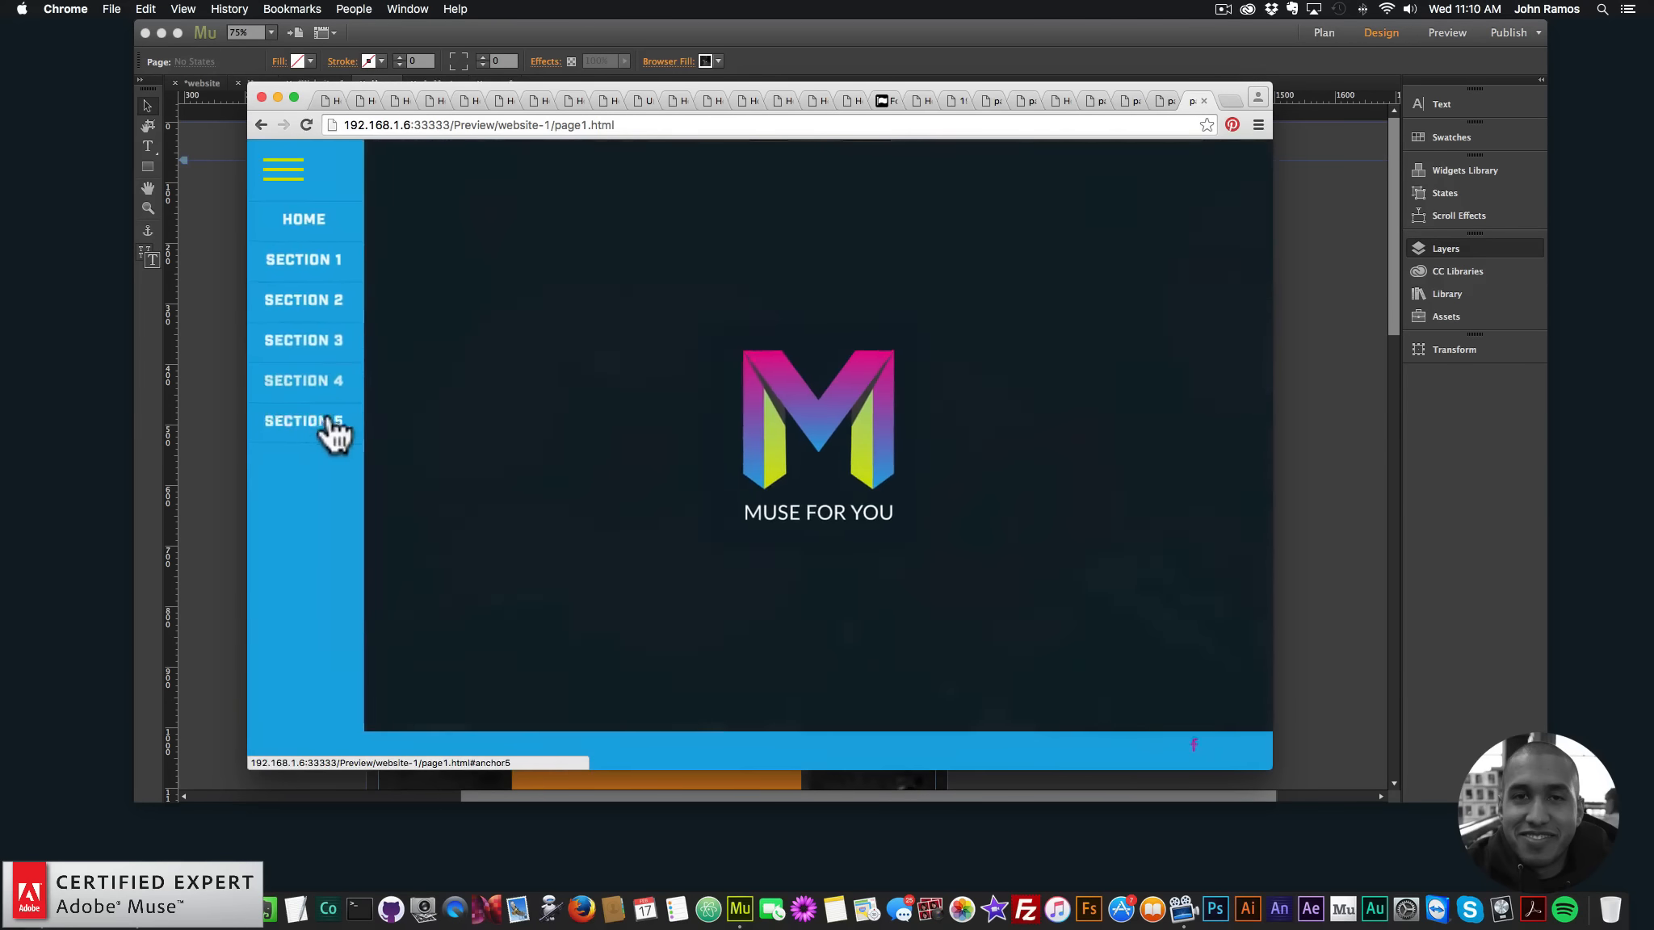
{"action": "left_click", "coordinate": [323, 423]}
{"action": "left_click", "coordinate": [301, 165]}
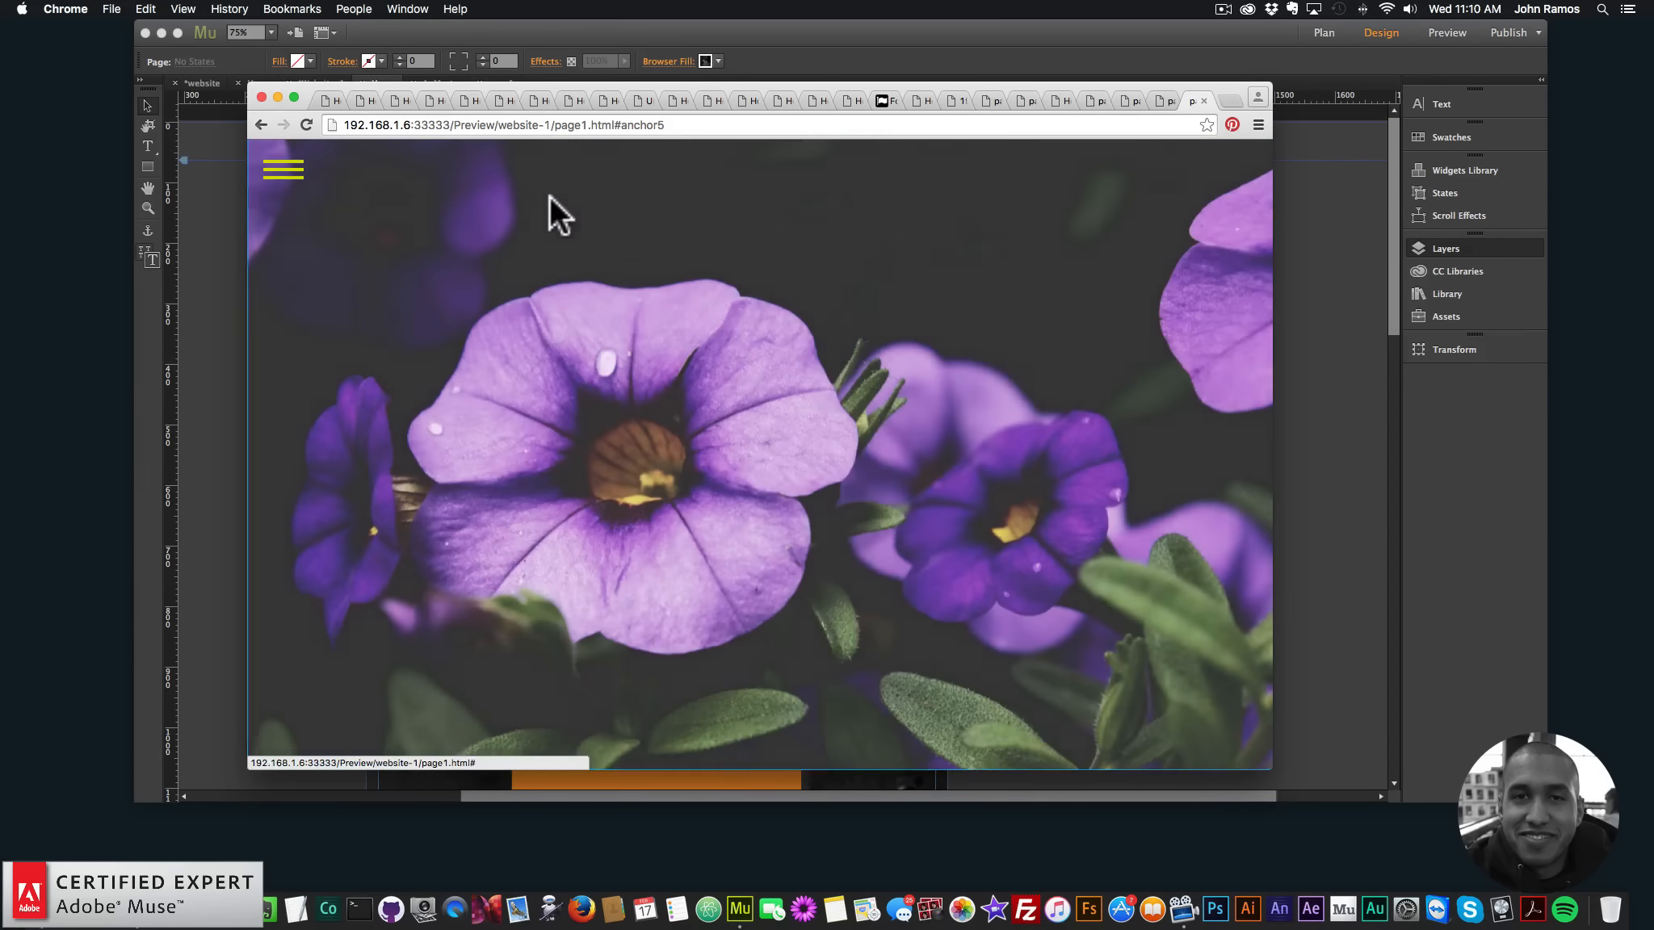
Test the menu's Home link from page1 and again from further down the index page
{"action": "left_click", "coordinate": [279, 179]}
{"action": "left_click", "coordinate": [315, 225]}
{"action": "left_click", "coordinate": [280, 179]}
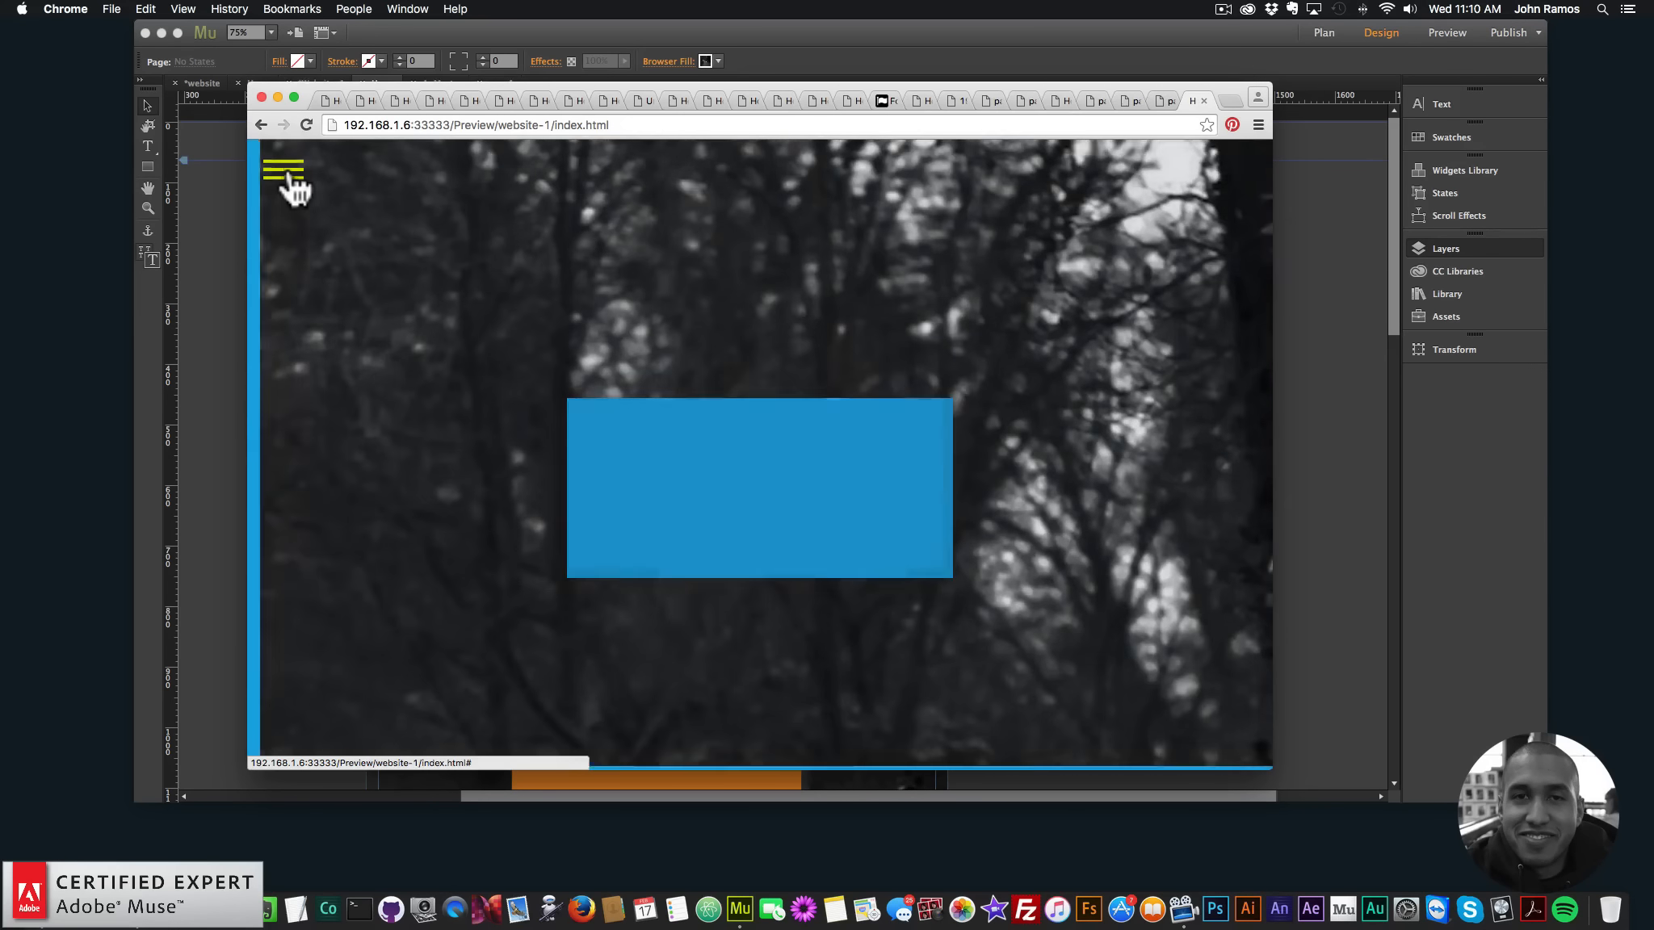
{"action": "left_click", "coordinate": [293, 176]}
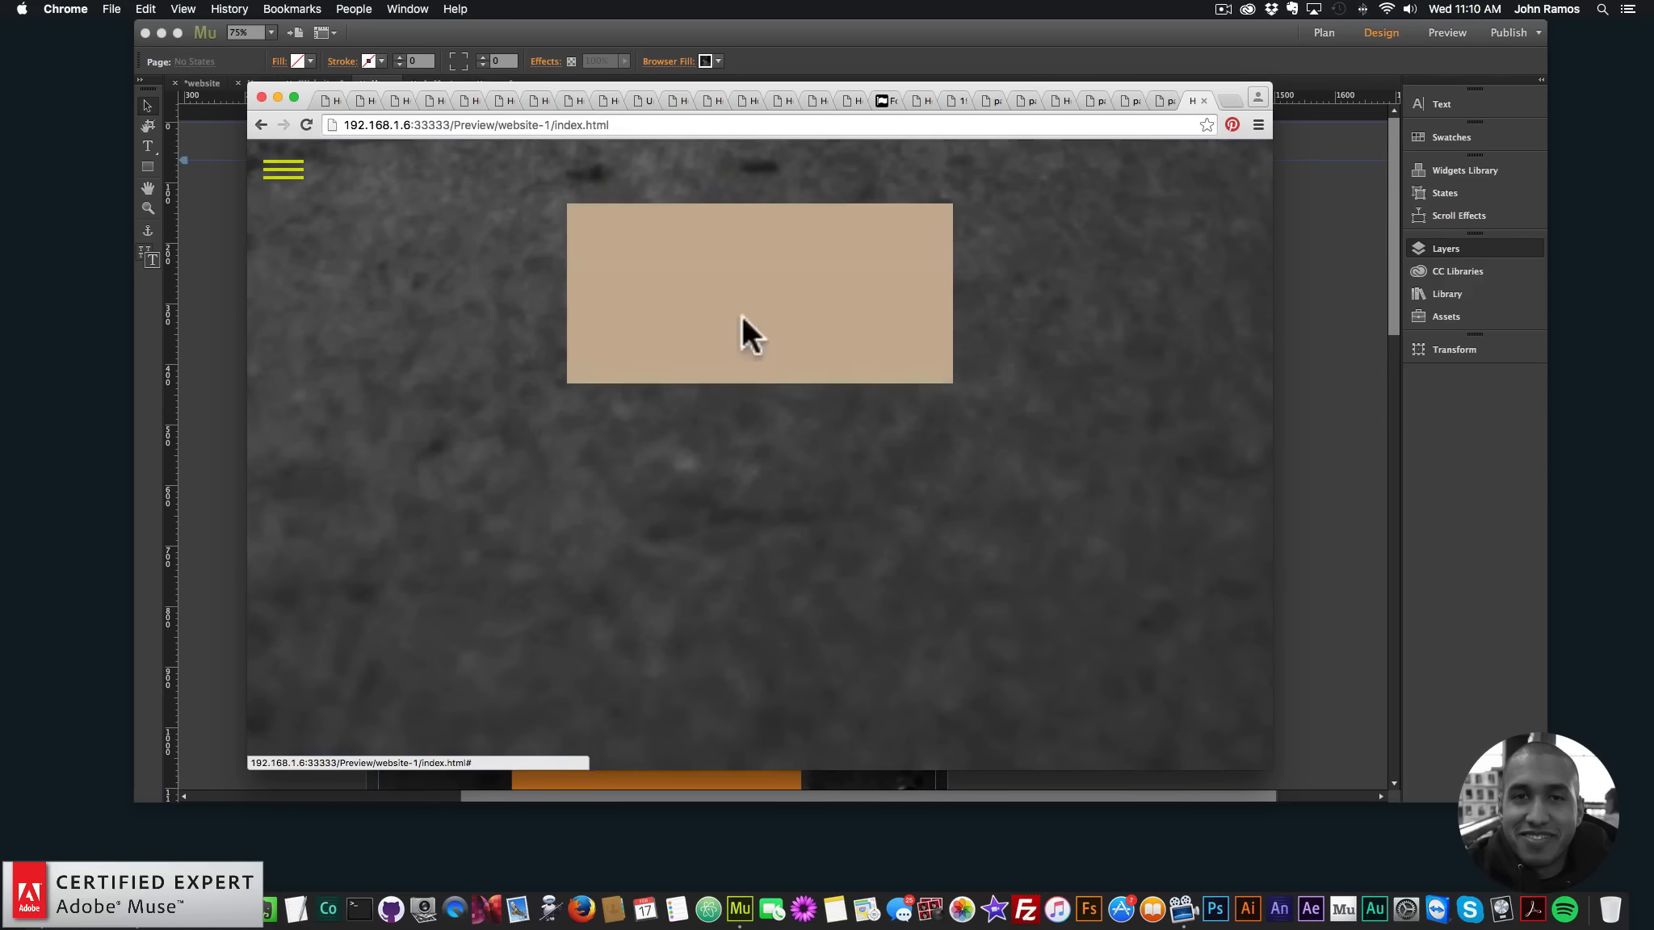
{"action": "left_click", "coordinate": [279, 174]}
{"action": "left_click", "coordinate": [313, 235]}
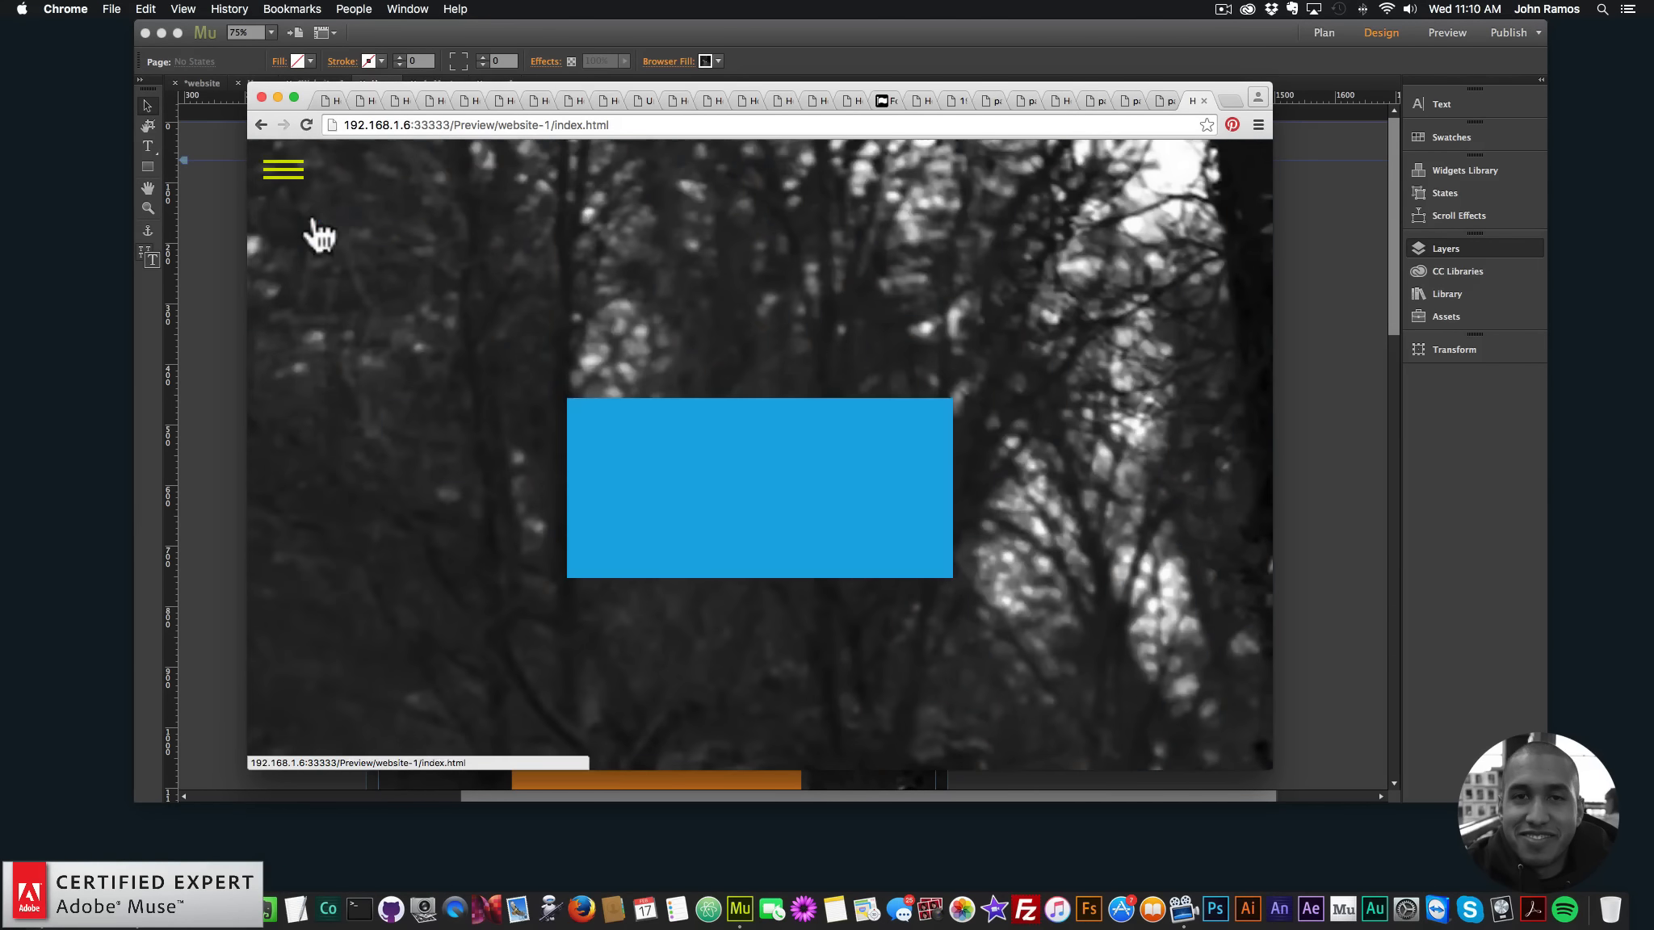
Open and close the border menu repeatedly on the index page to check its animation
{"action": "left_click", "coordinate": [295, 174]}
{"action": "left_click", "coordinate": [315, 260]}
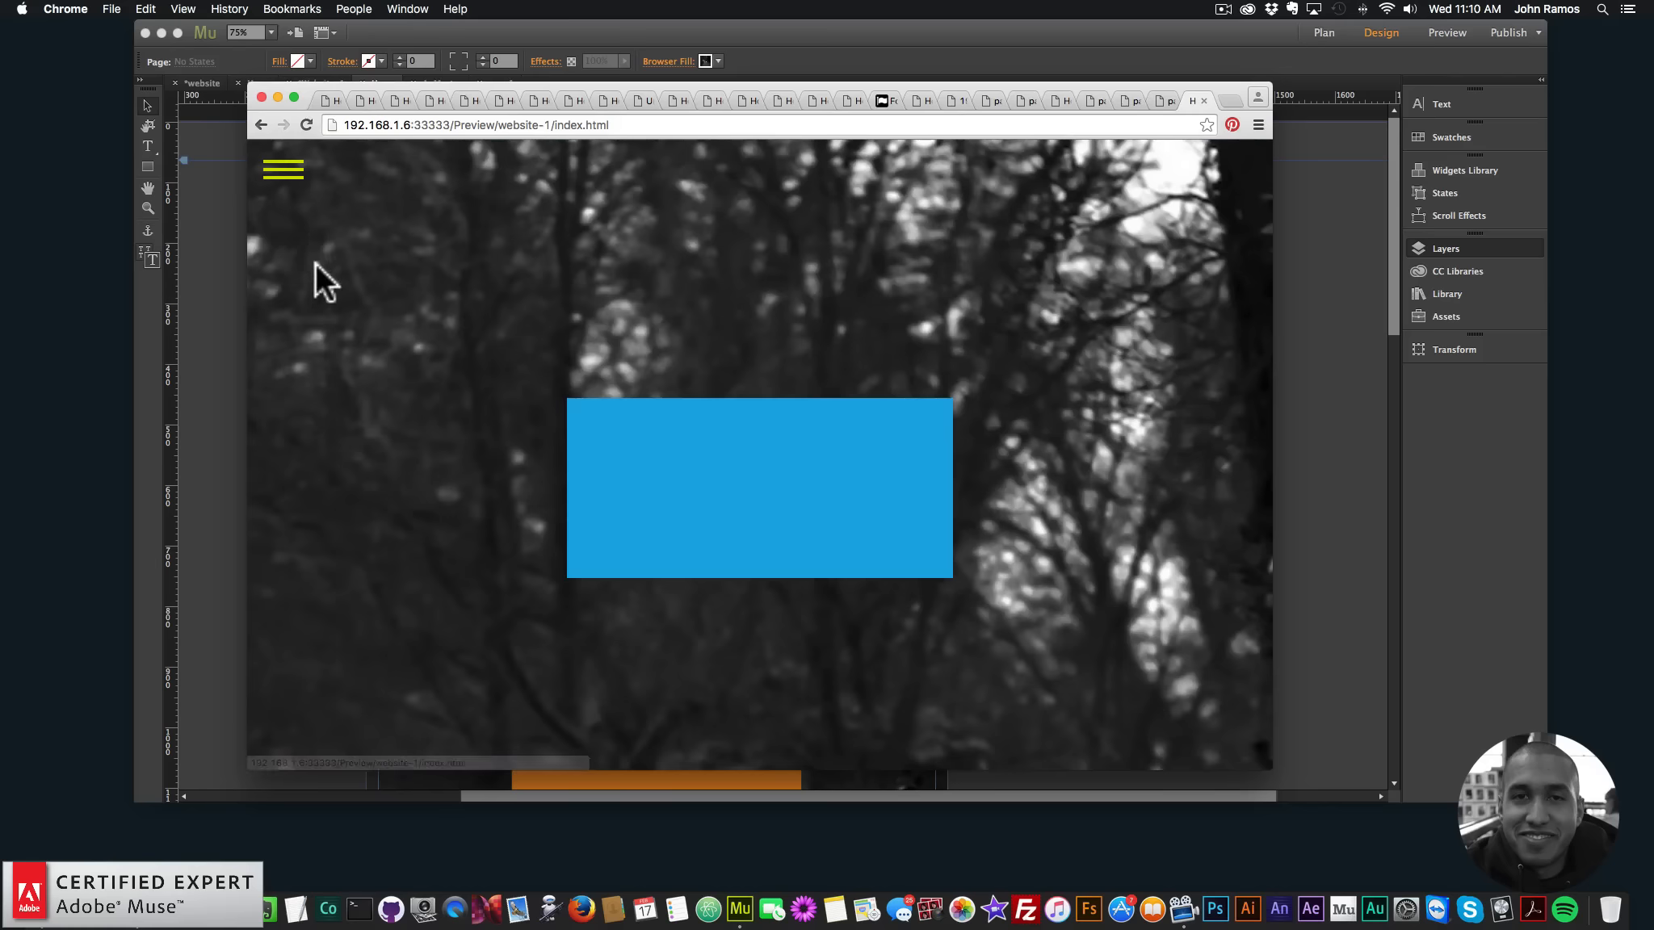
{"action": "left_click", "coordinate": [295, 178]}
{"action": "left_click", "coordinate": [567, 202]}
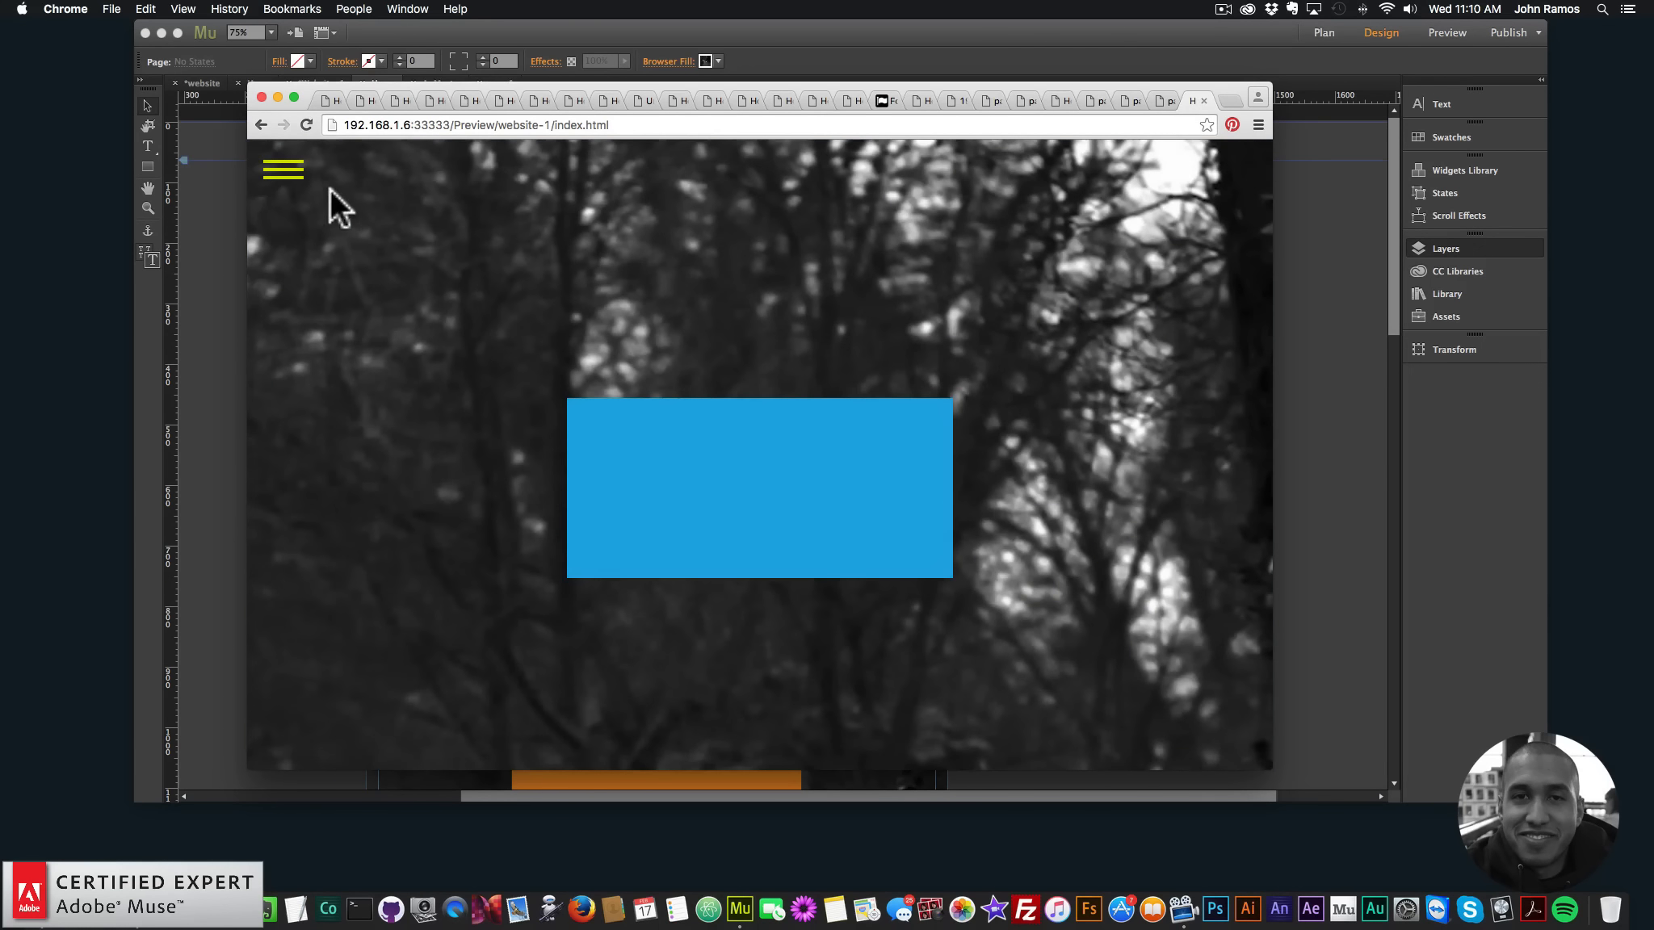
{"action": "left_click", "coordinate": [283, 169]}
{"action": "left_click", "coordinate": [297, 225]}
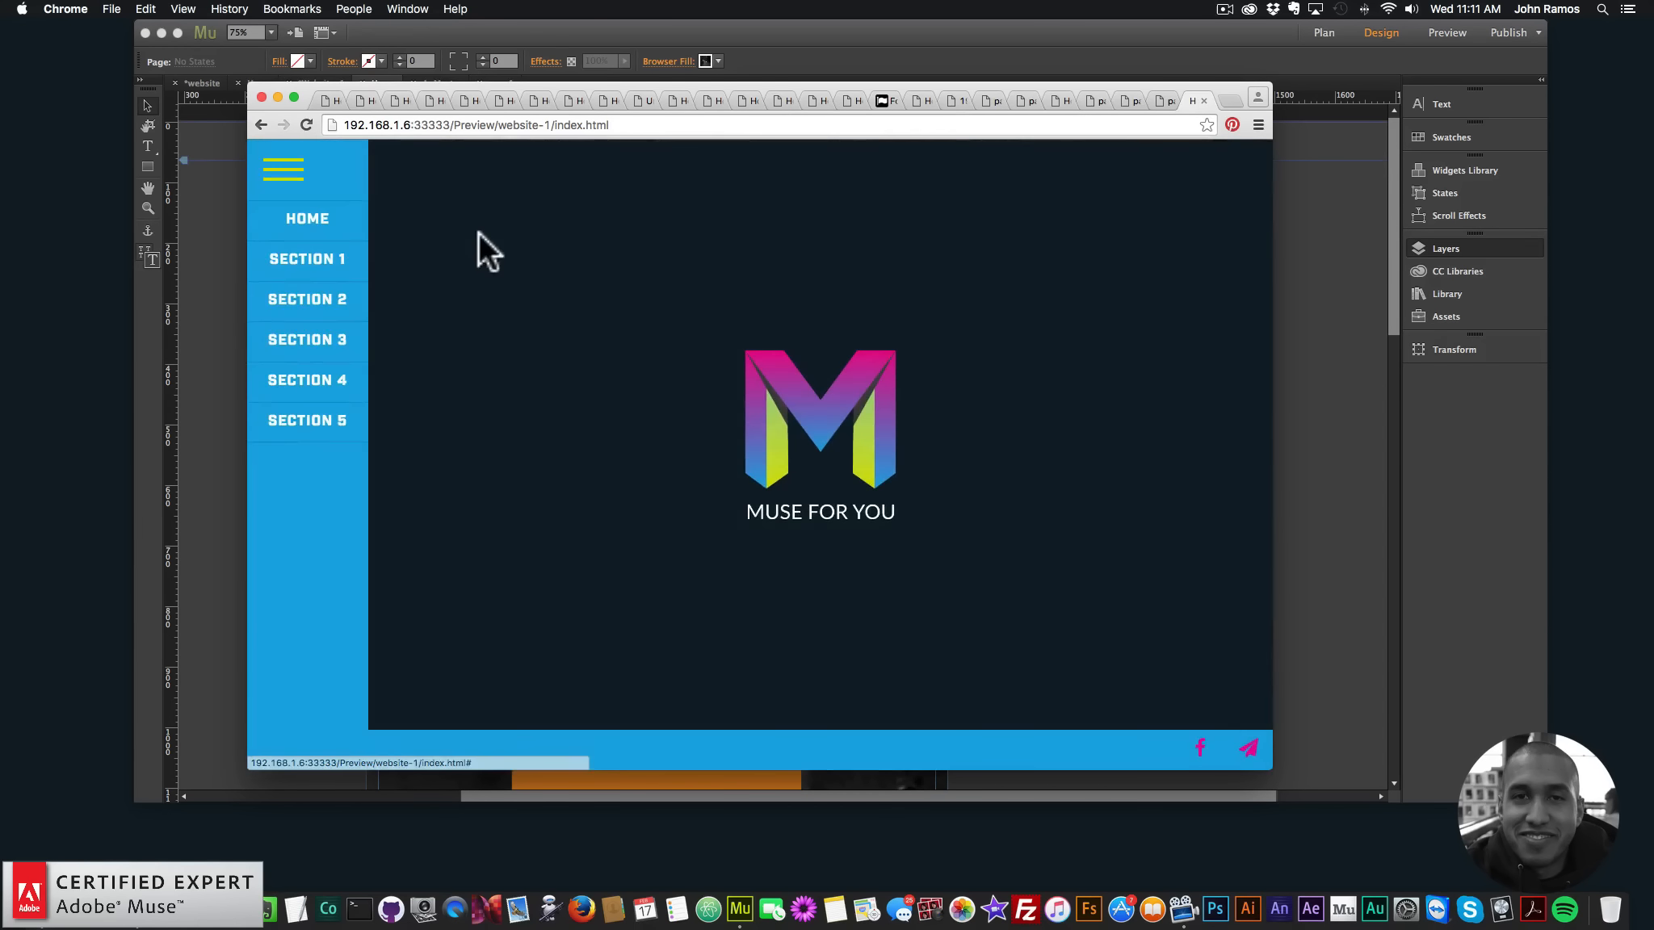
{"action": "left_click", "coordinate": [299, 172]}
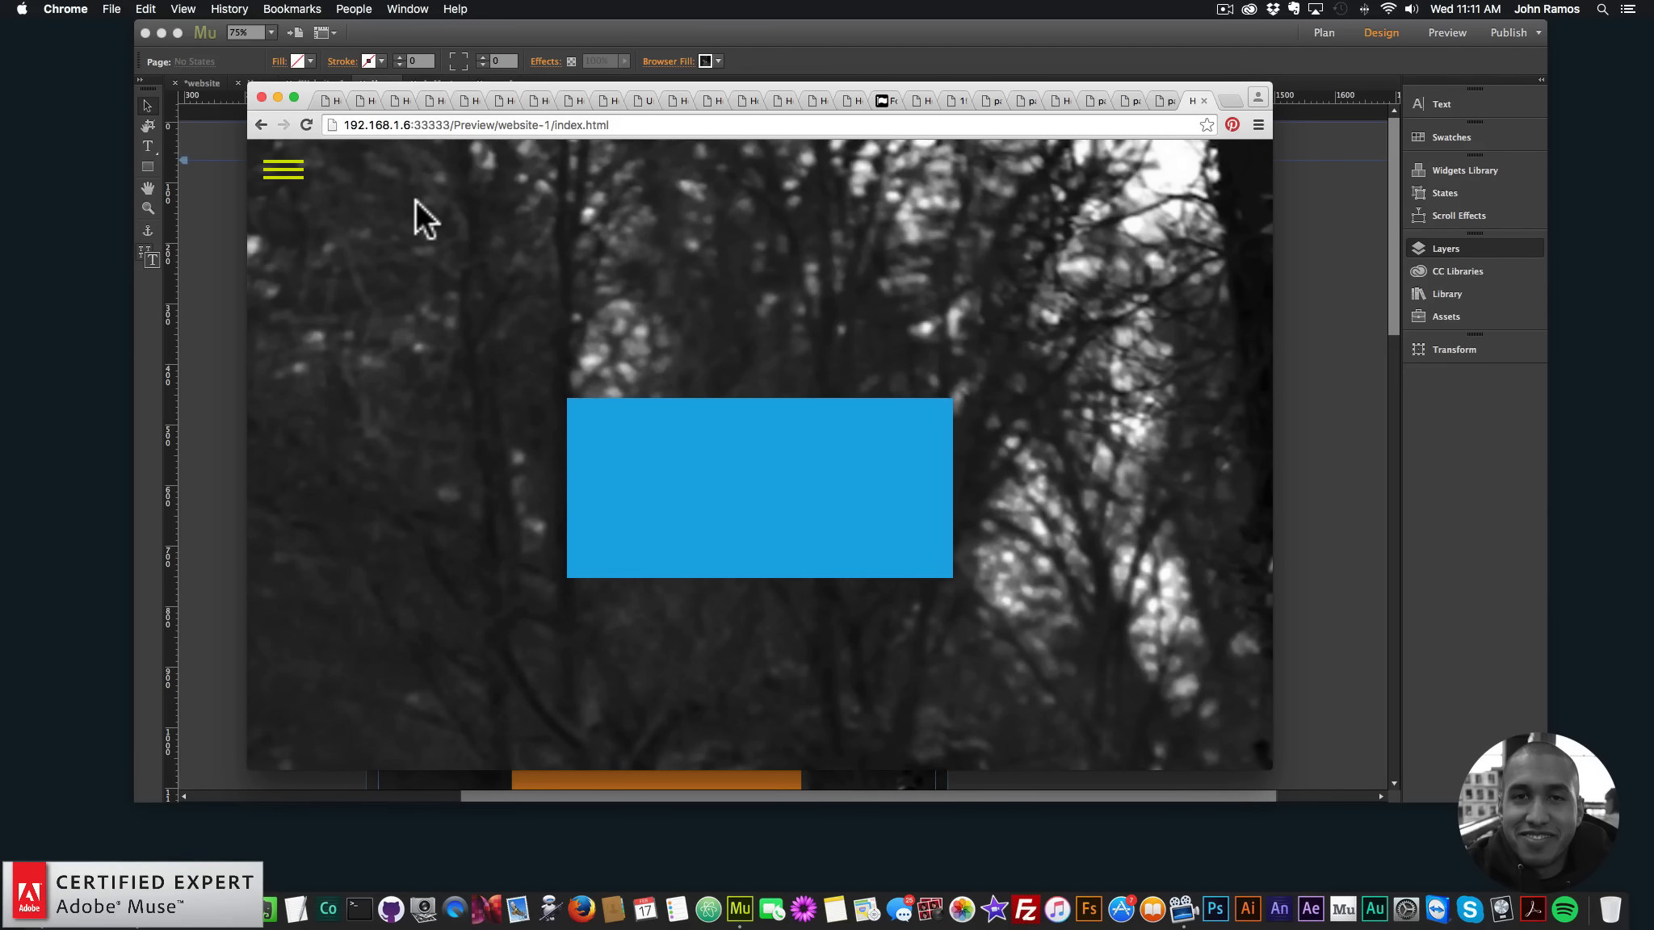
{"action": "left_click", "coordinate": [281, 170]}
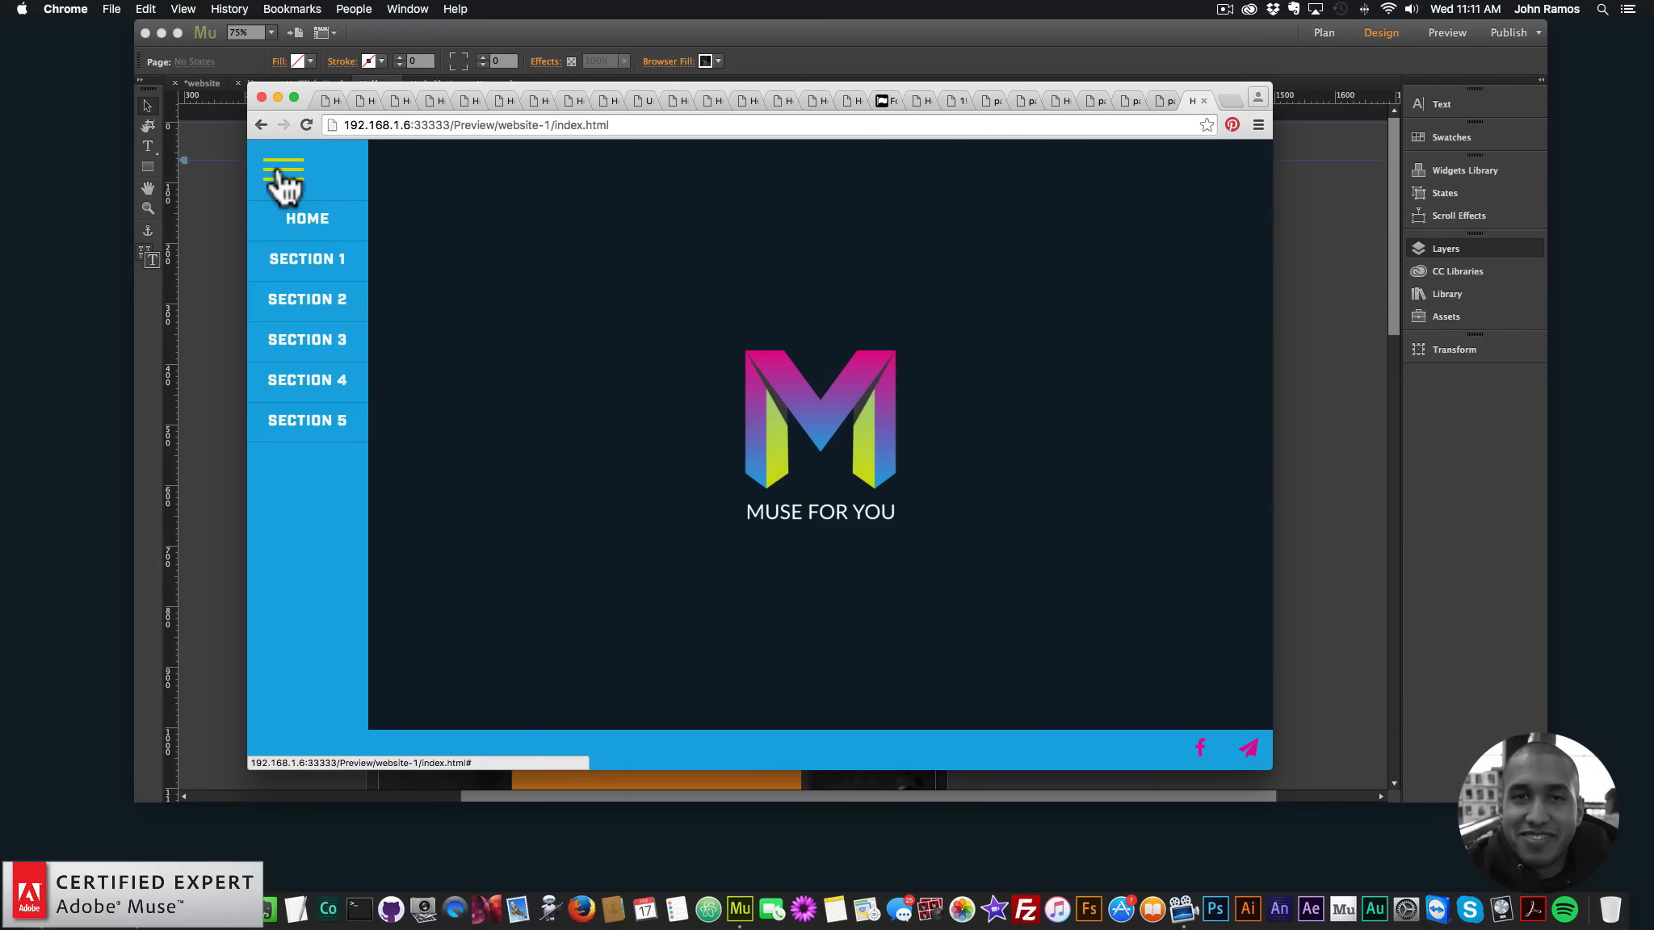
{"action": "left_click", "coordinate": [291, 172]}
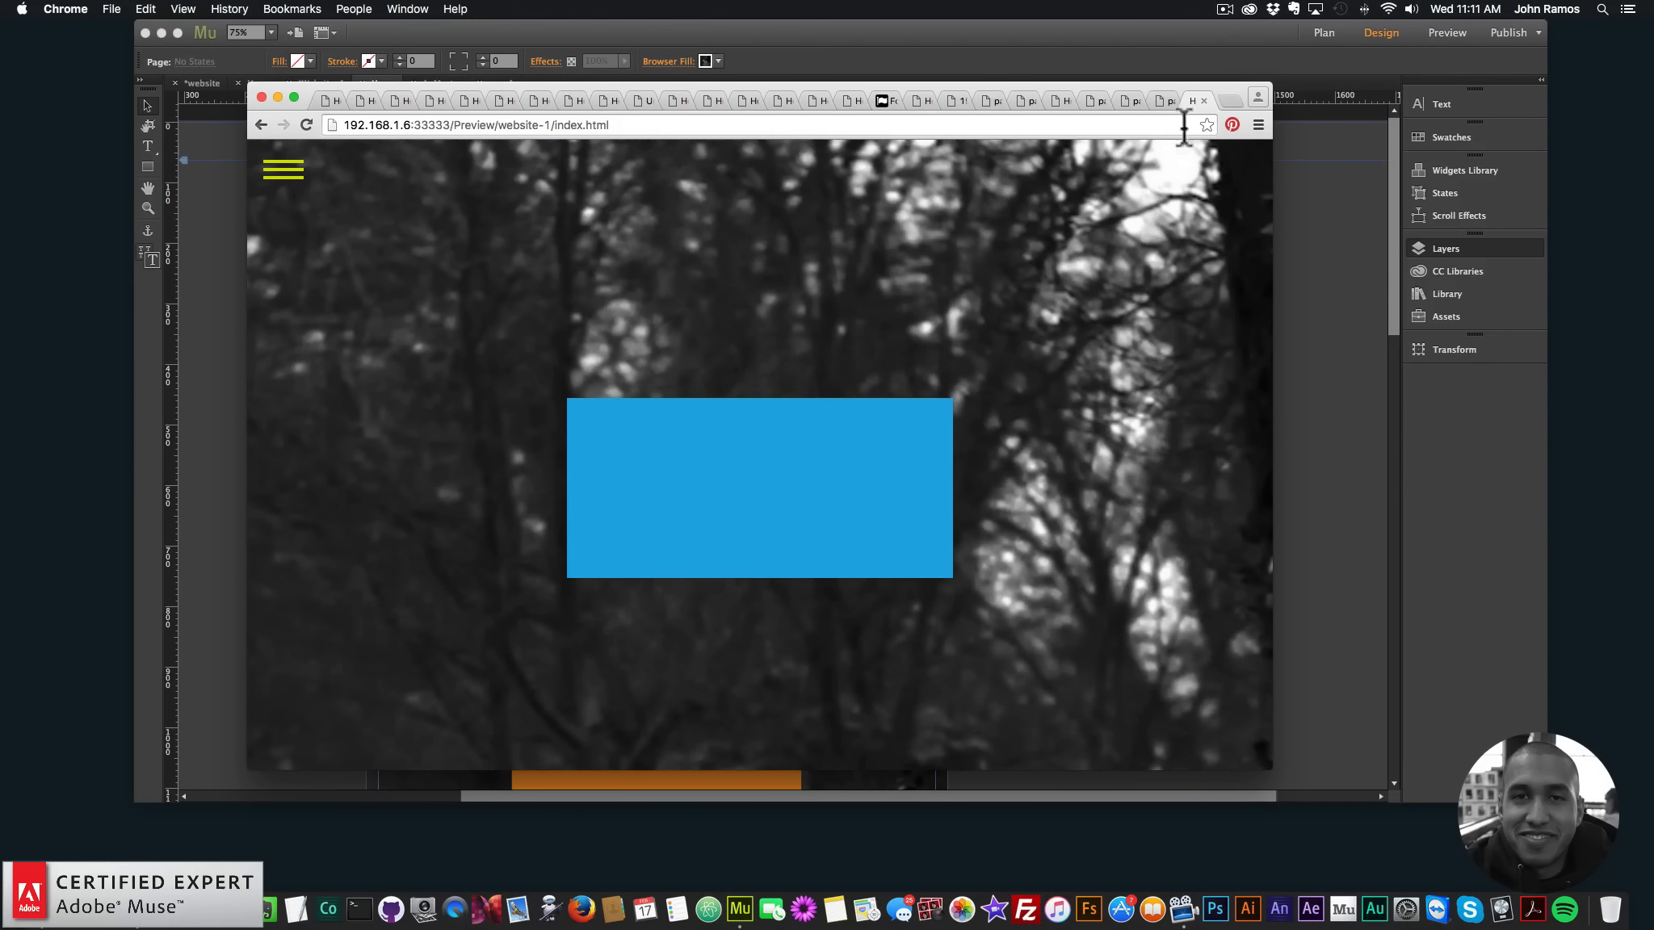
Visit museforyoushop.com in a new browser tab and open the widget shop through the $39 a year offer
{"action": "left_click", "coordinate": [1227, 99]}
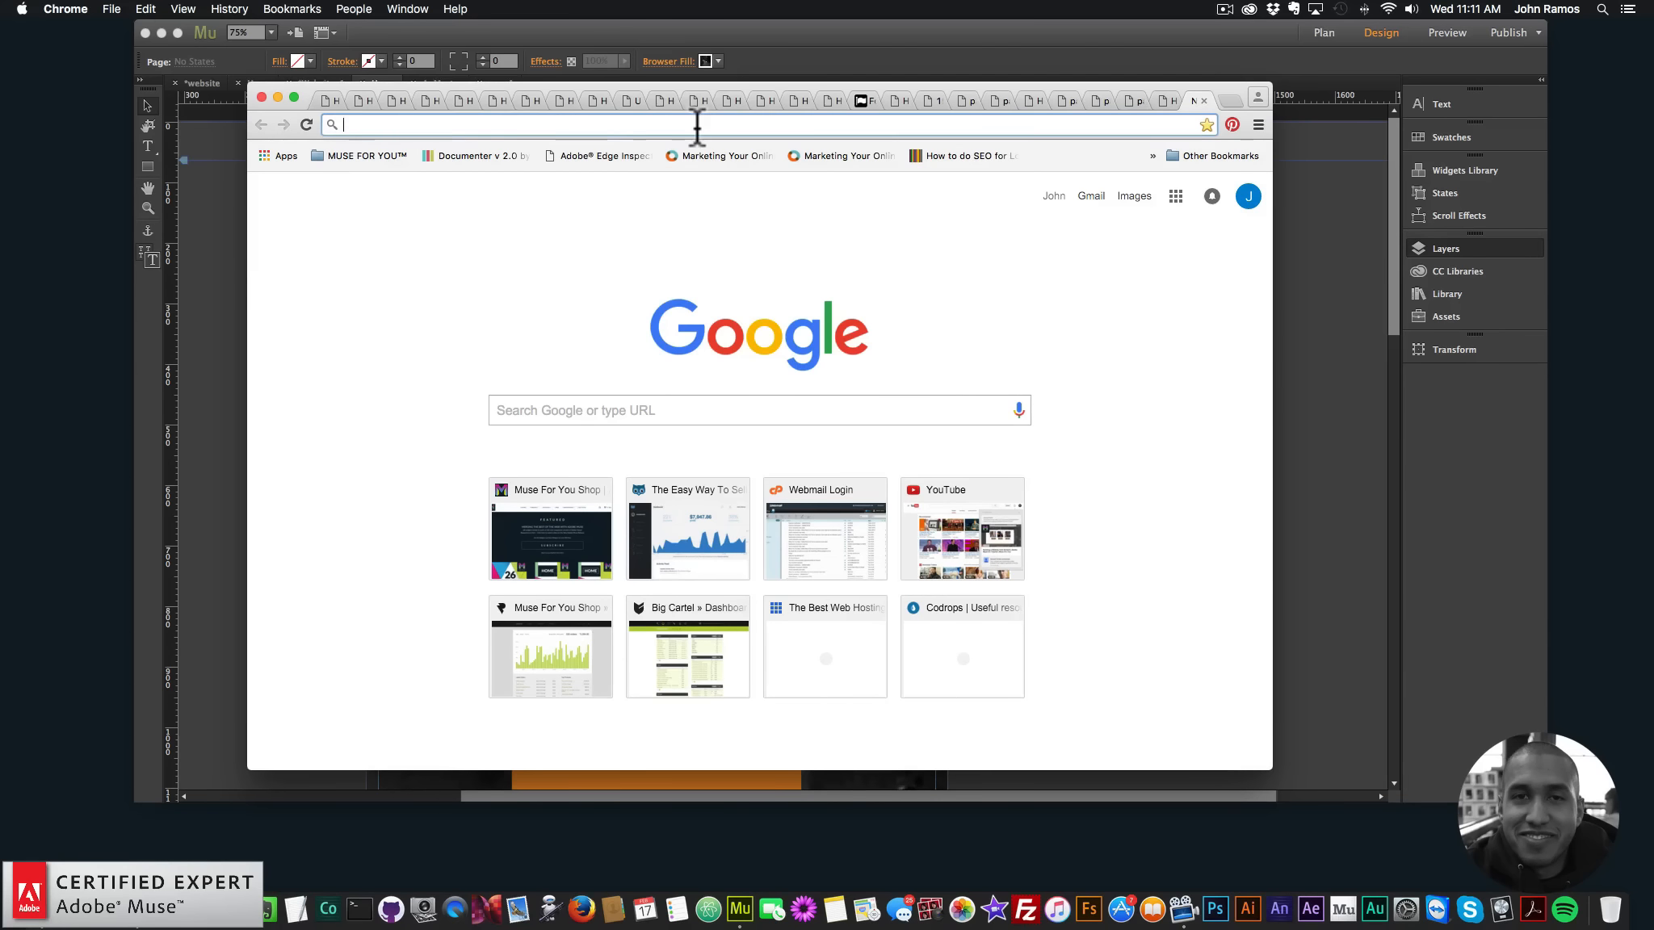
{"action": "type", "text": "museforyoushop.com"}
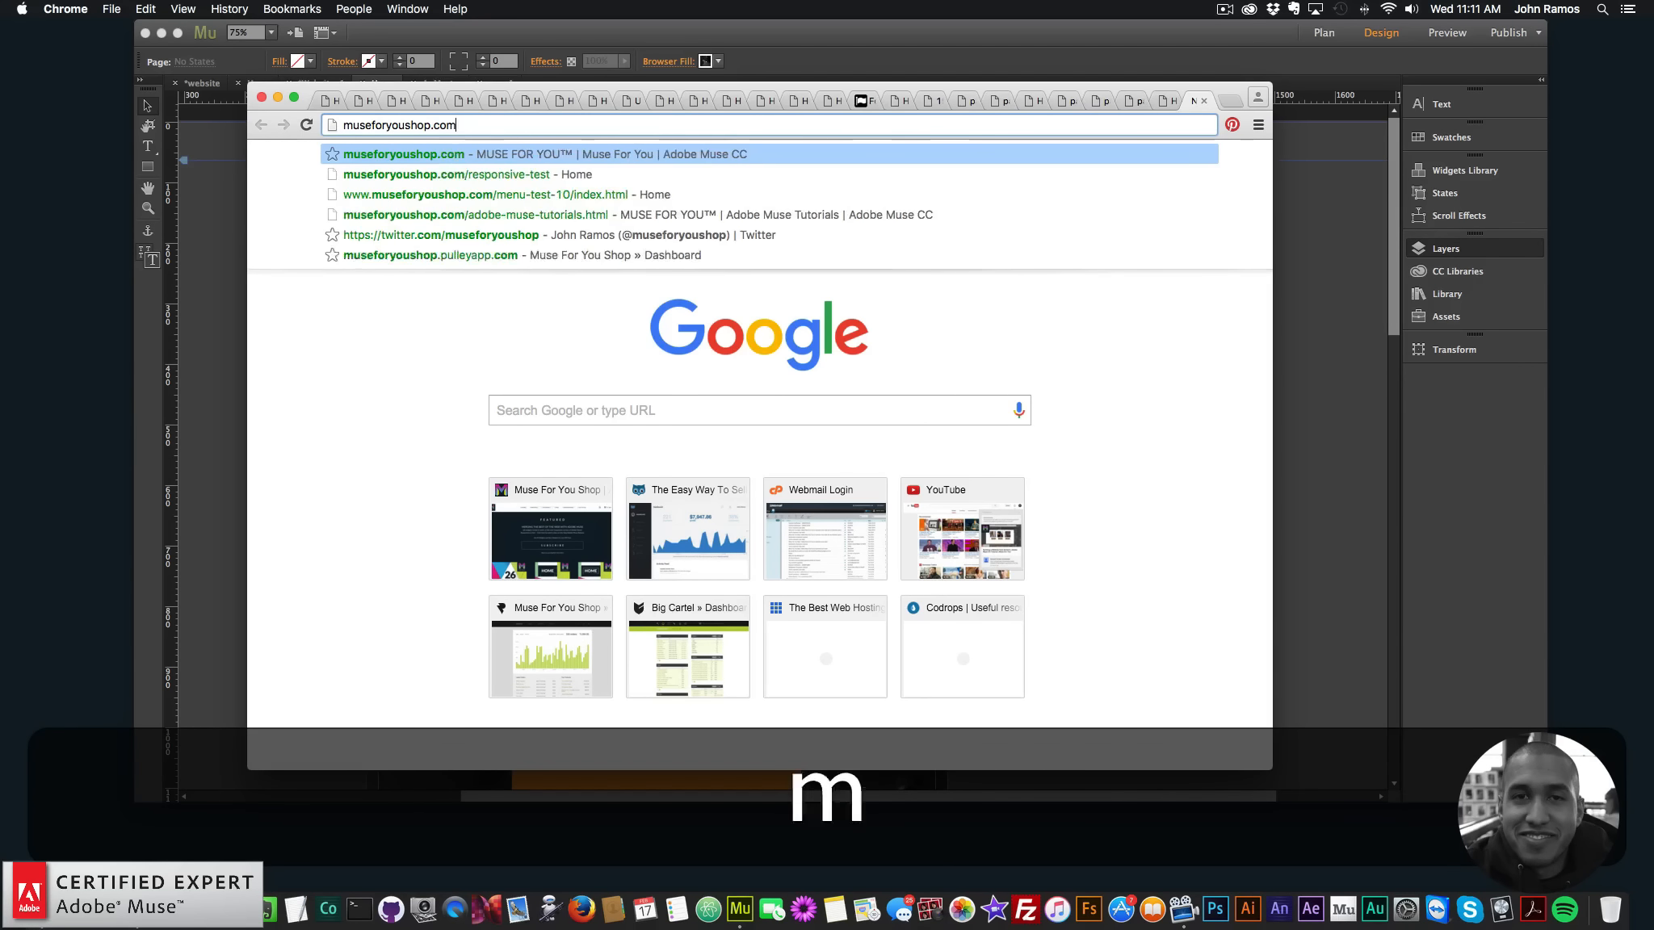
{"action": "key", "text": "Return"}
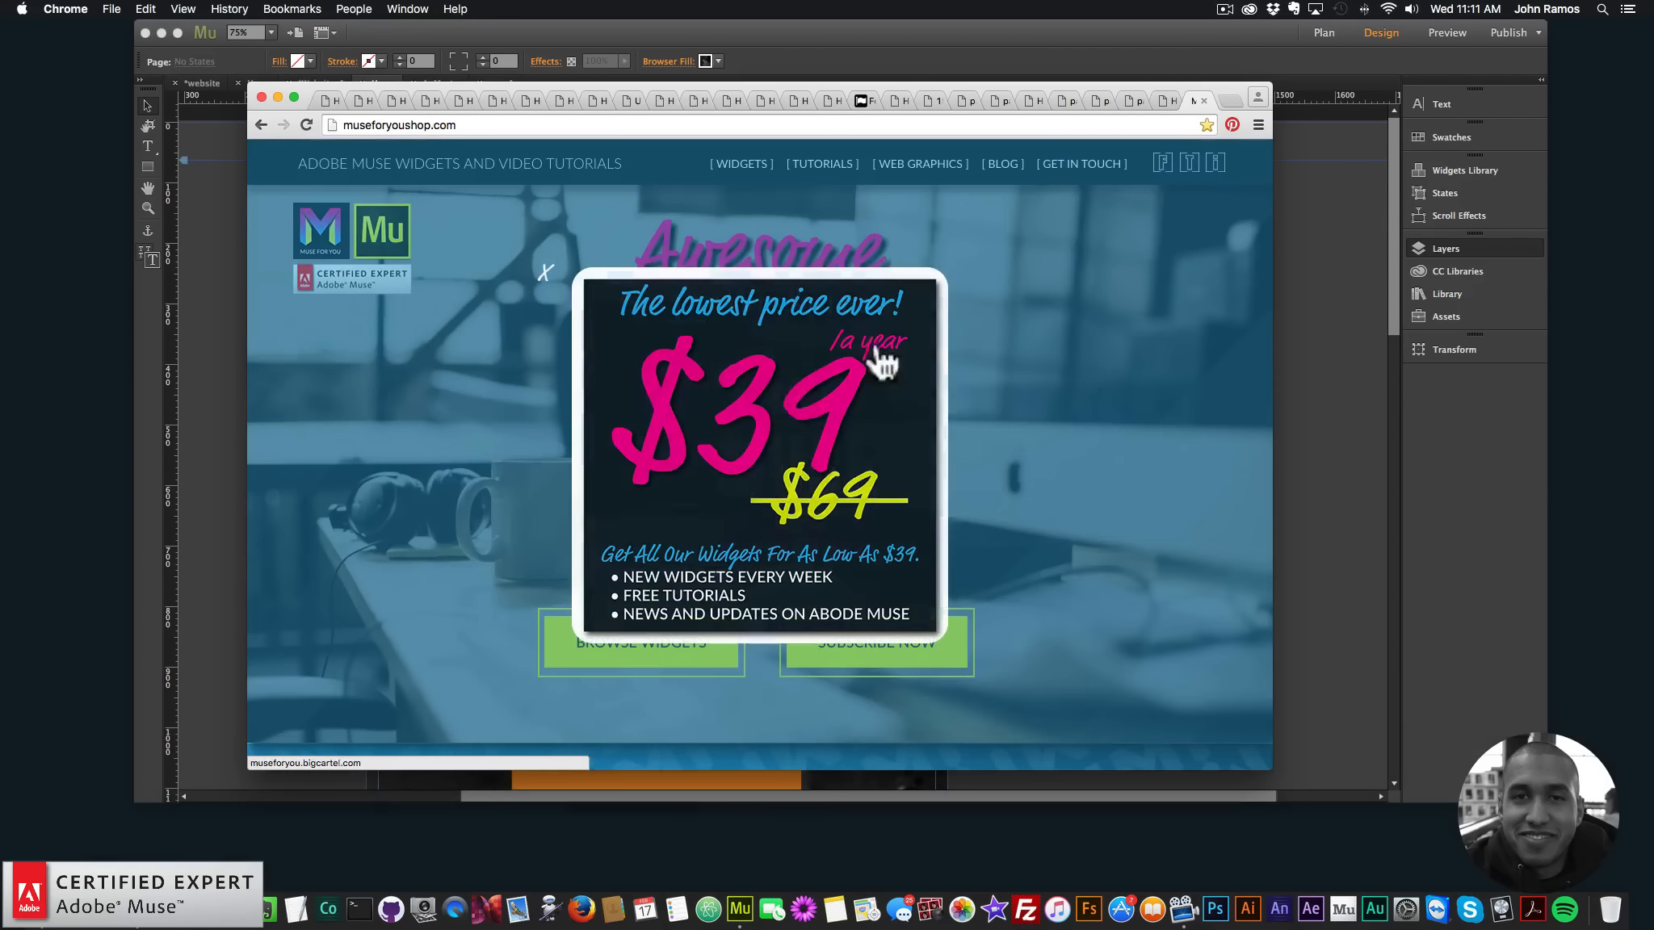
{"action": "left_click", "coordinate": [731, 432]}
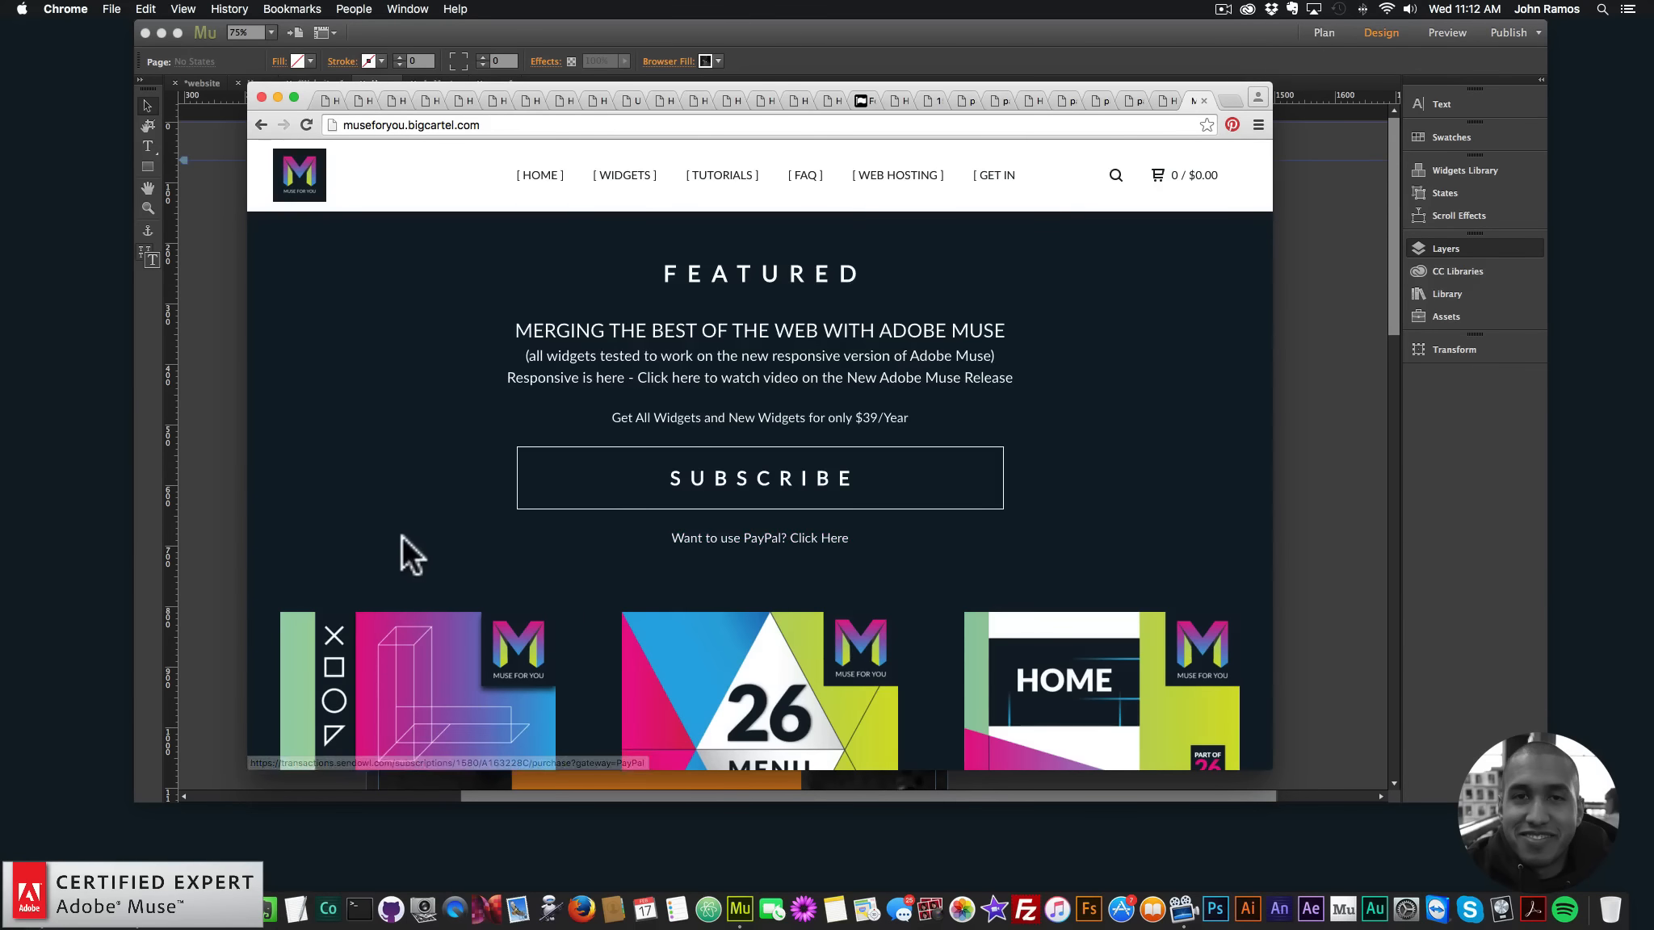
Open the Animated Border Menus Widget product page in the shop and review its features list, changelog and purchase options
{"action": "scroll", "coordinate": [404, 525], "scroll_direction": "down", "scroll_amount": 3}
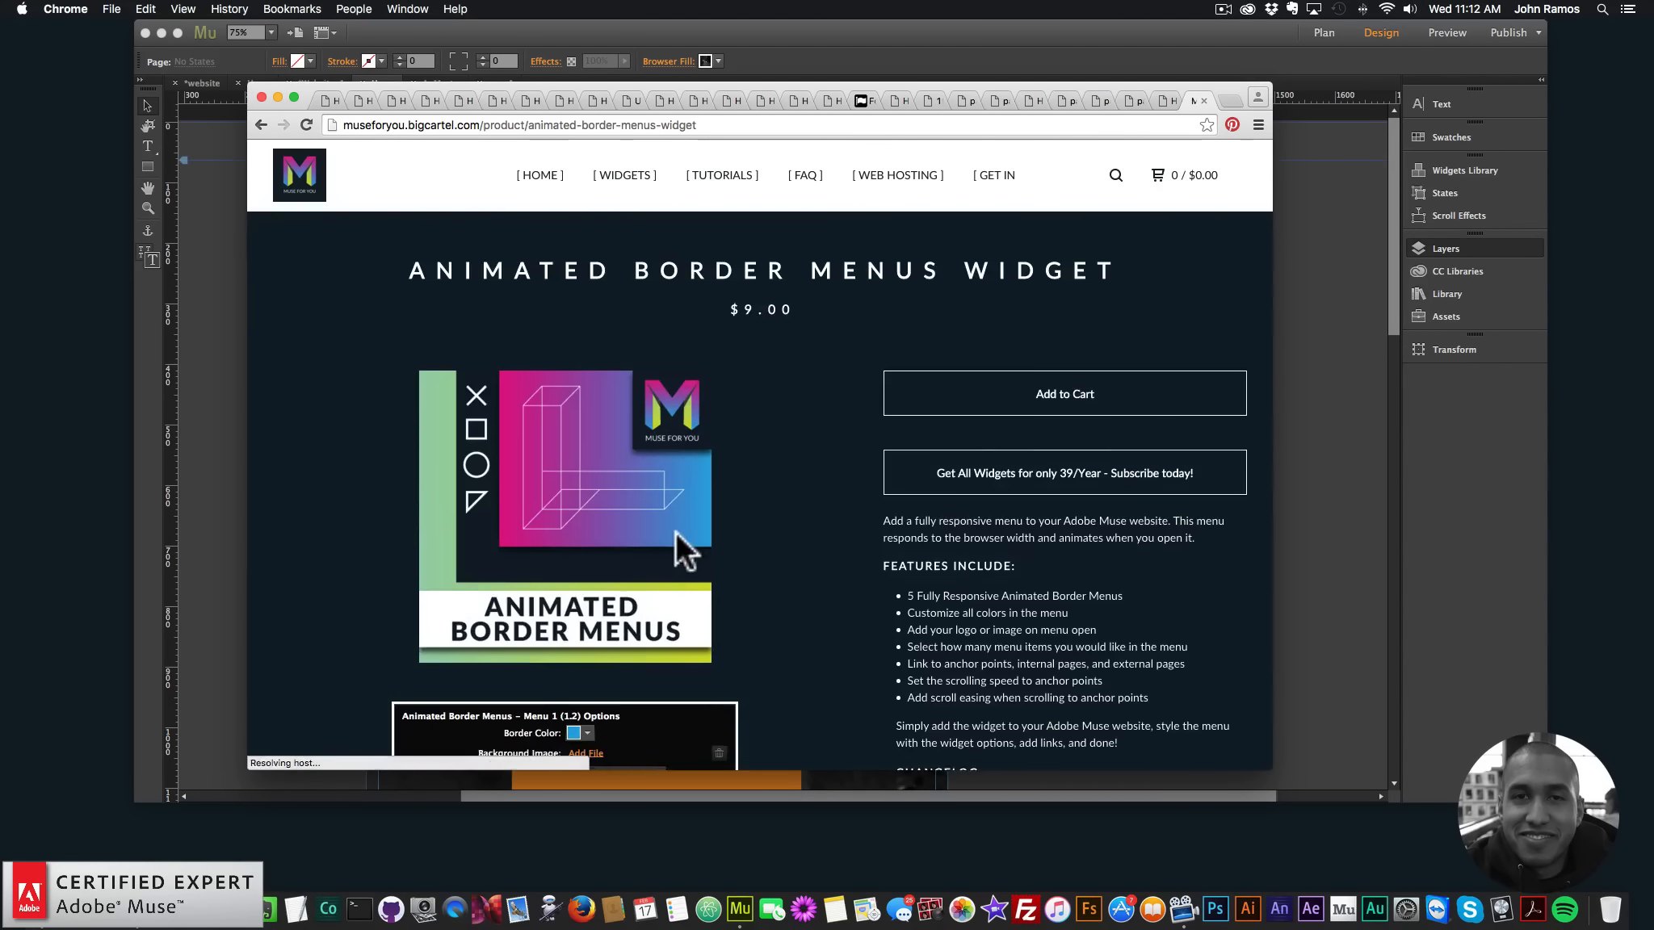
{"action": "scroll", "coordinate": [683, 546], "scroll_direction": "down", "scroll_amount": 10}
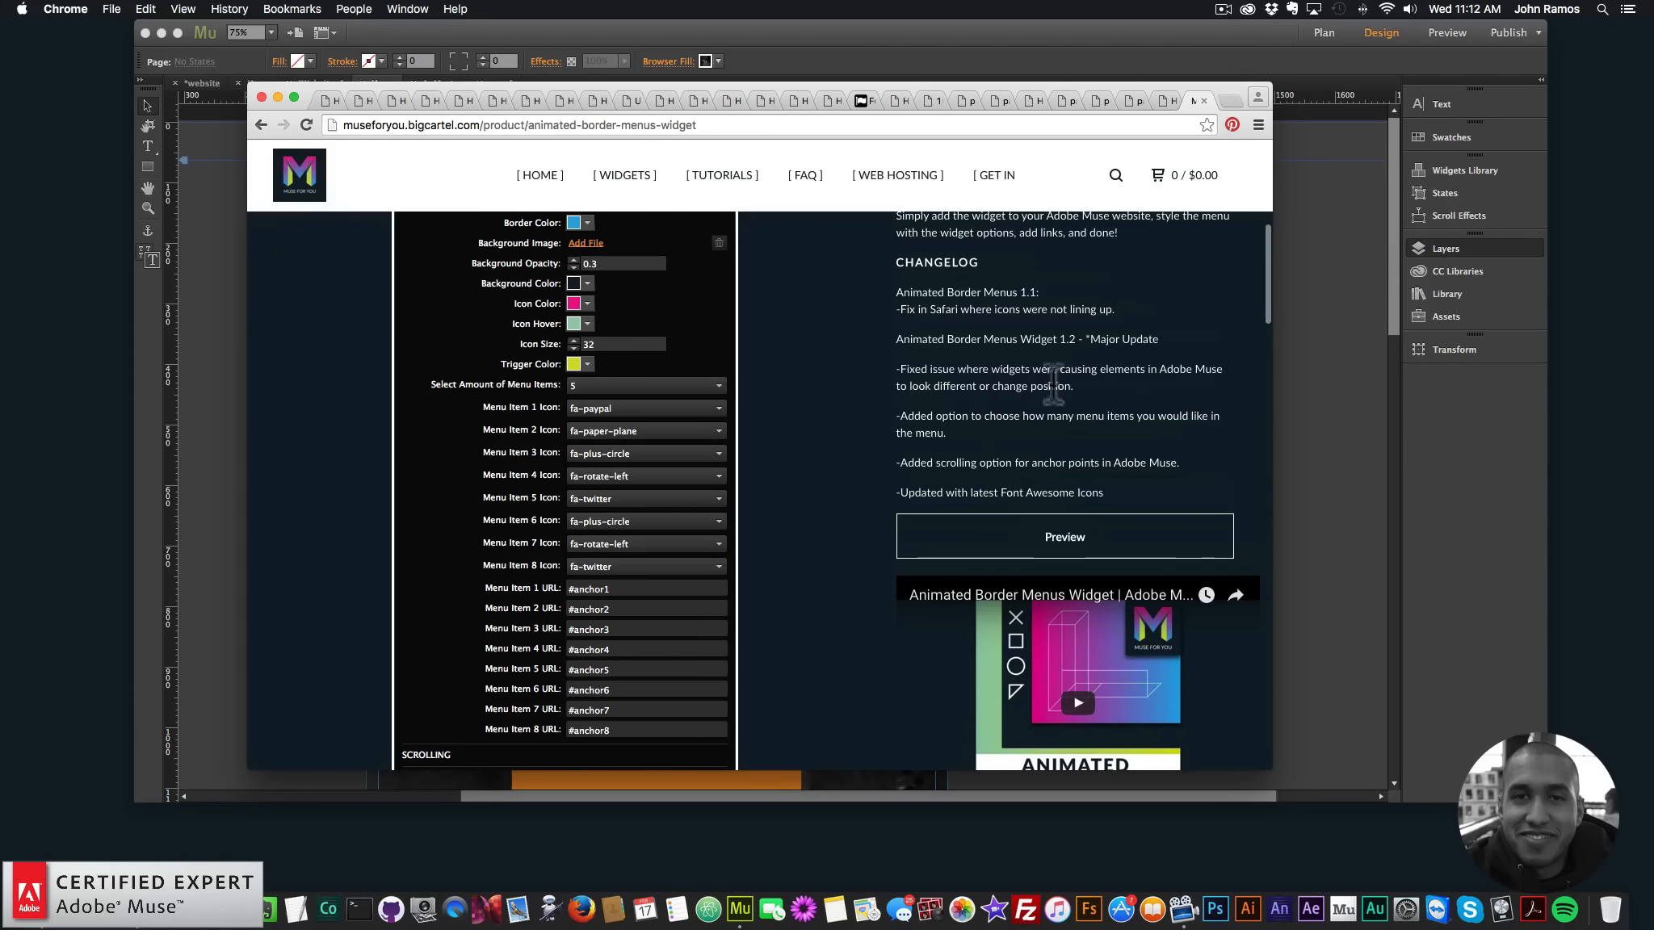
{"action": "scroll", "coordinate": [1006, 425], "scroll_direction": "up", "scroll_amount": 4}
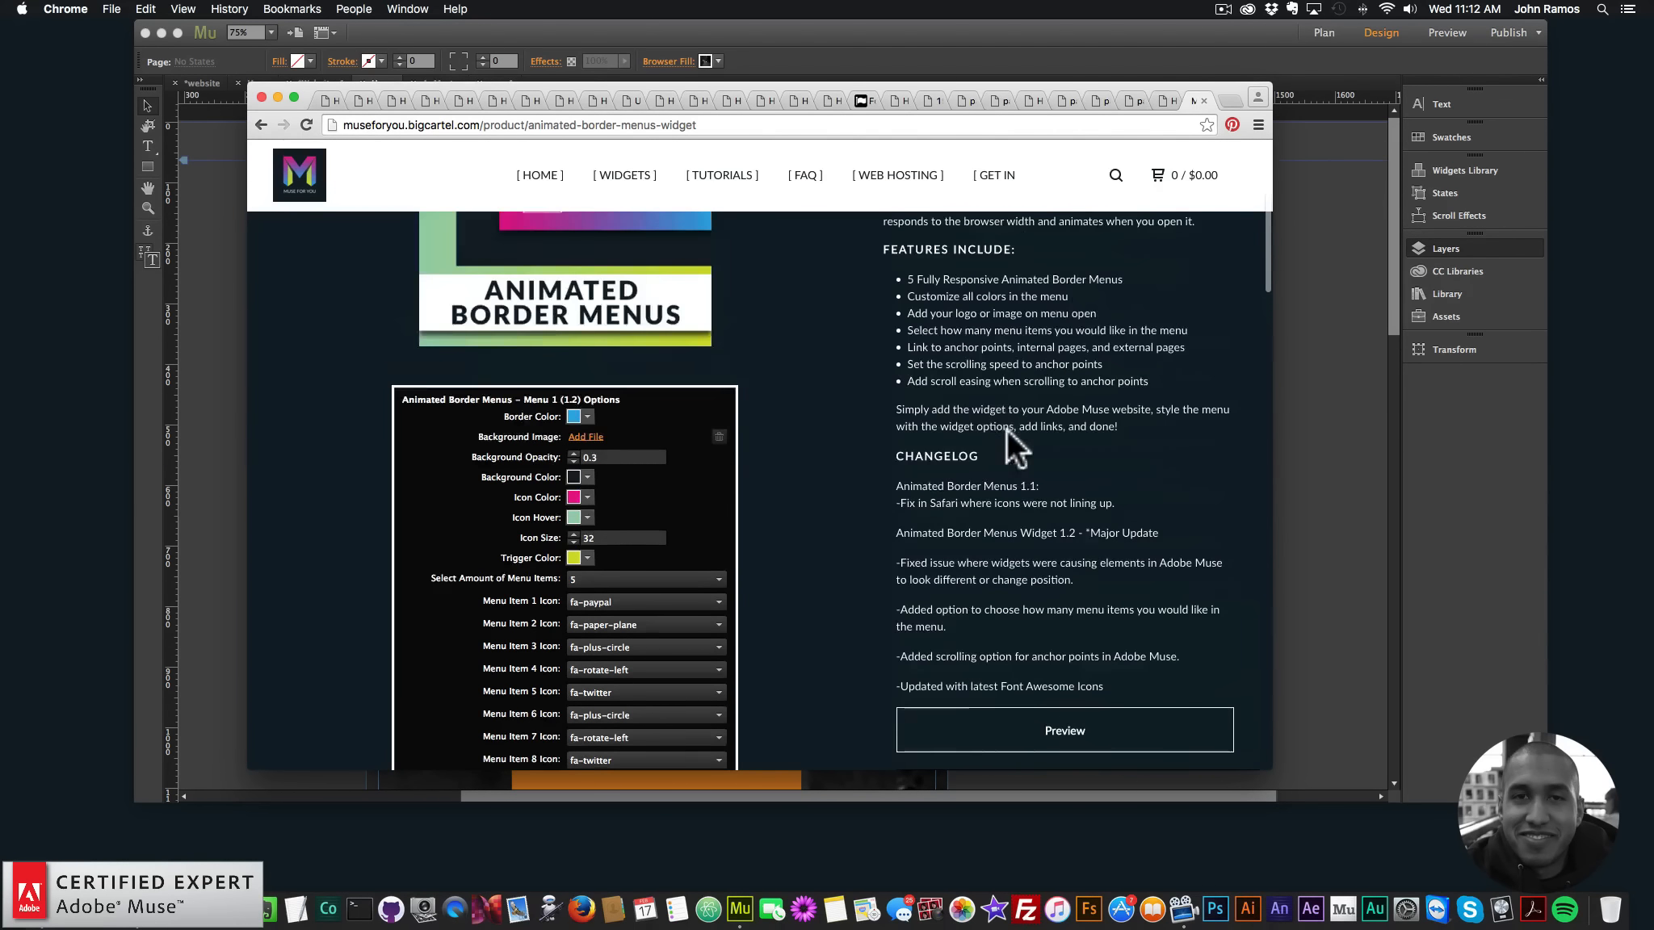
{"action": "scroll", "coordinate": [1032, 504], "scroll_direction": "up", "scroll_amount": 2}
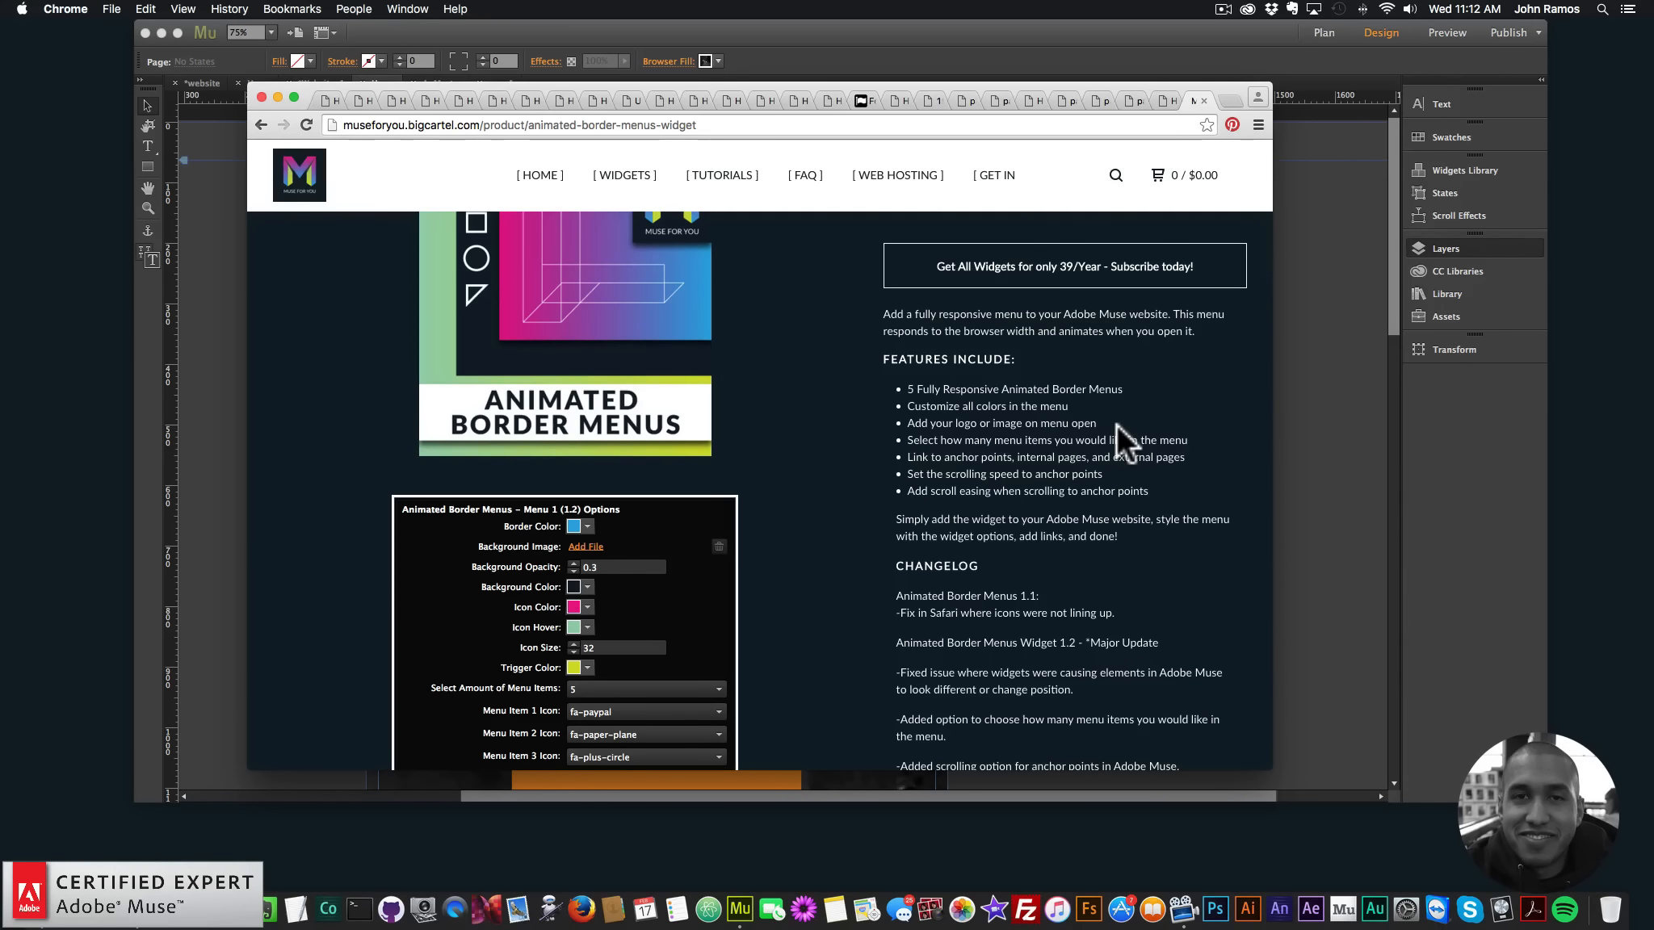
{"action": "scroll", "coordinate": [1116, 424], "scroll_direction": "down", "scroll_amount": 5}
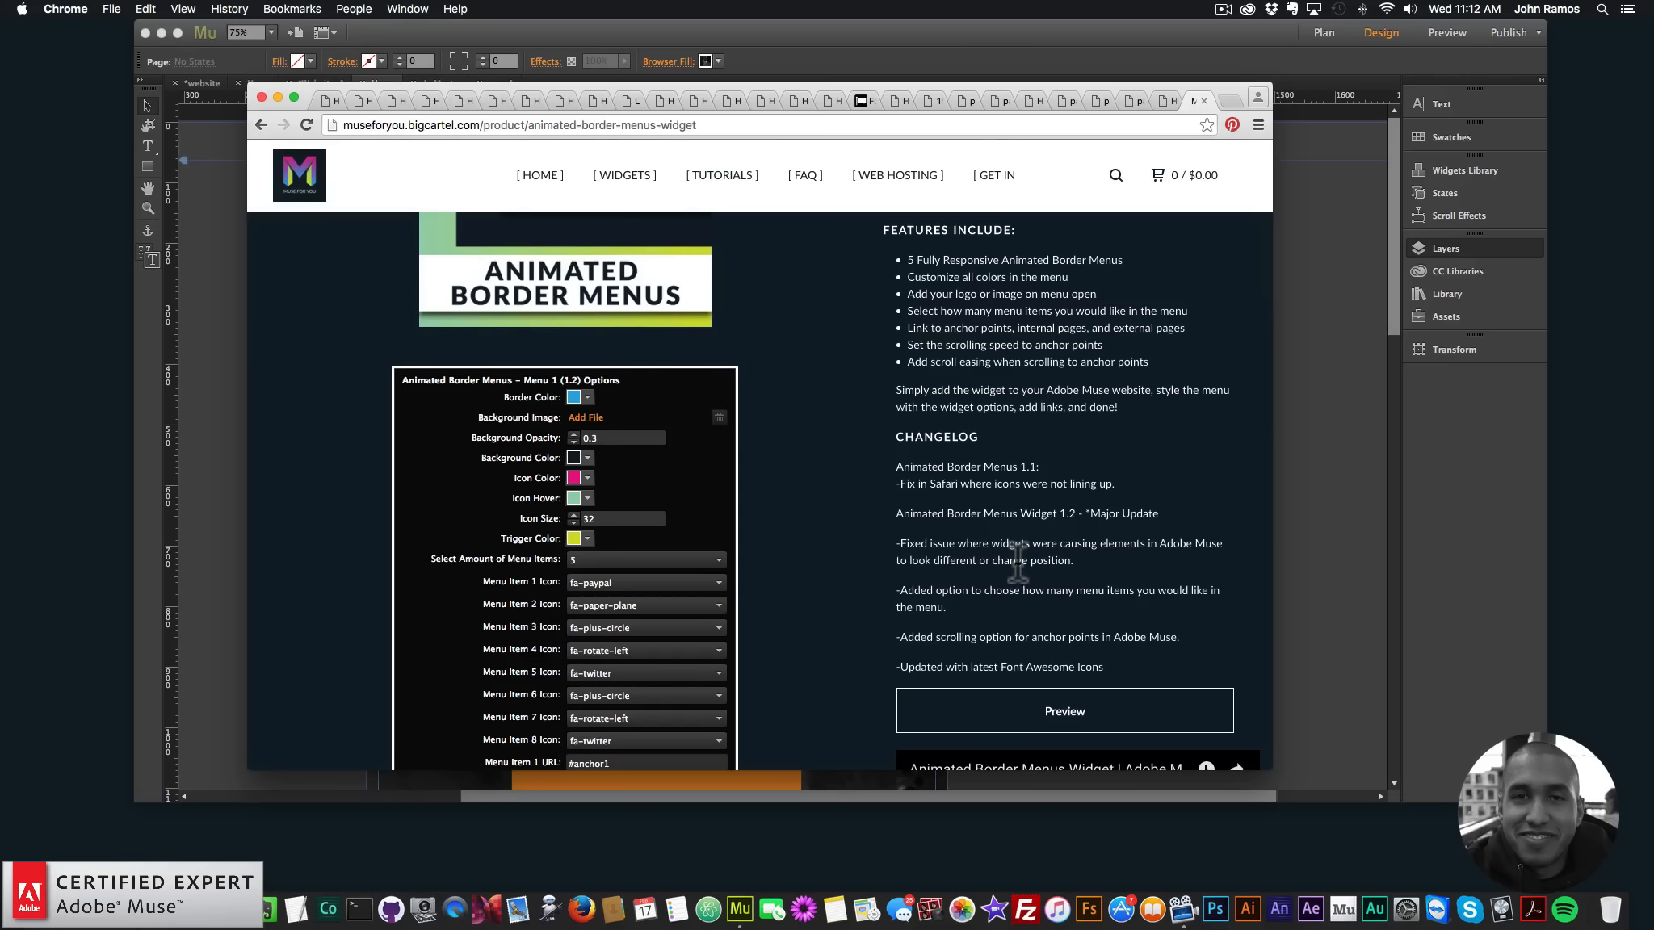
{"action": "scroll", "coordinate": [848, 340], "scroll_direction": "up", "scroll_amount": 5}
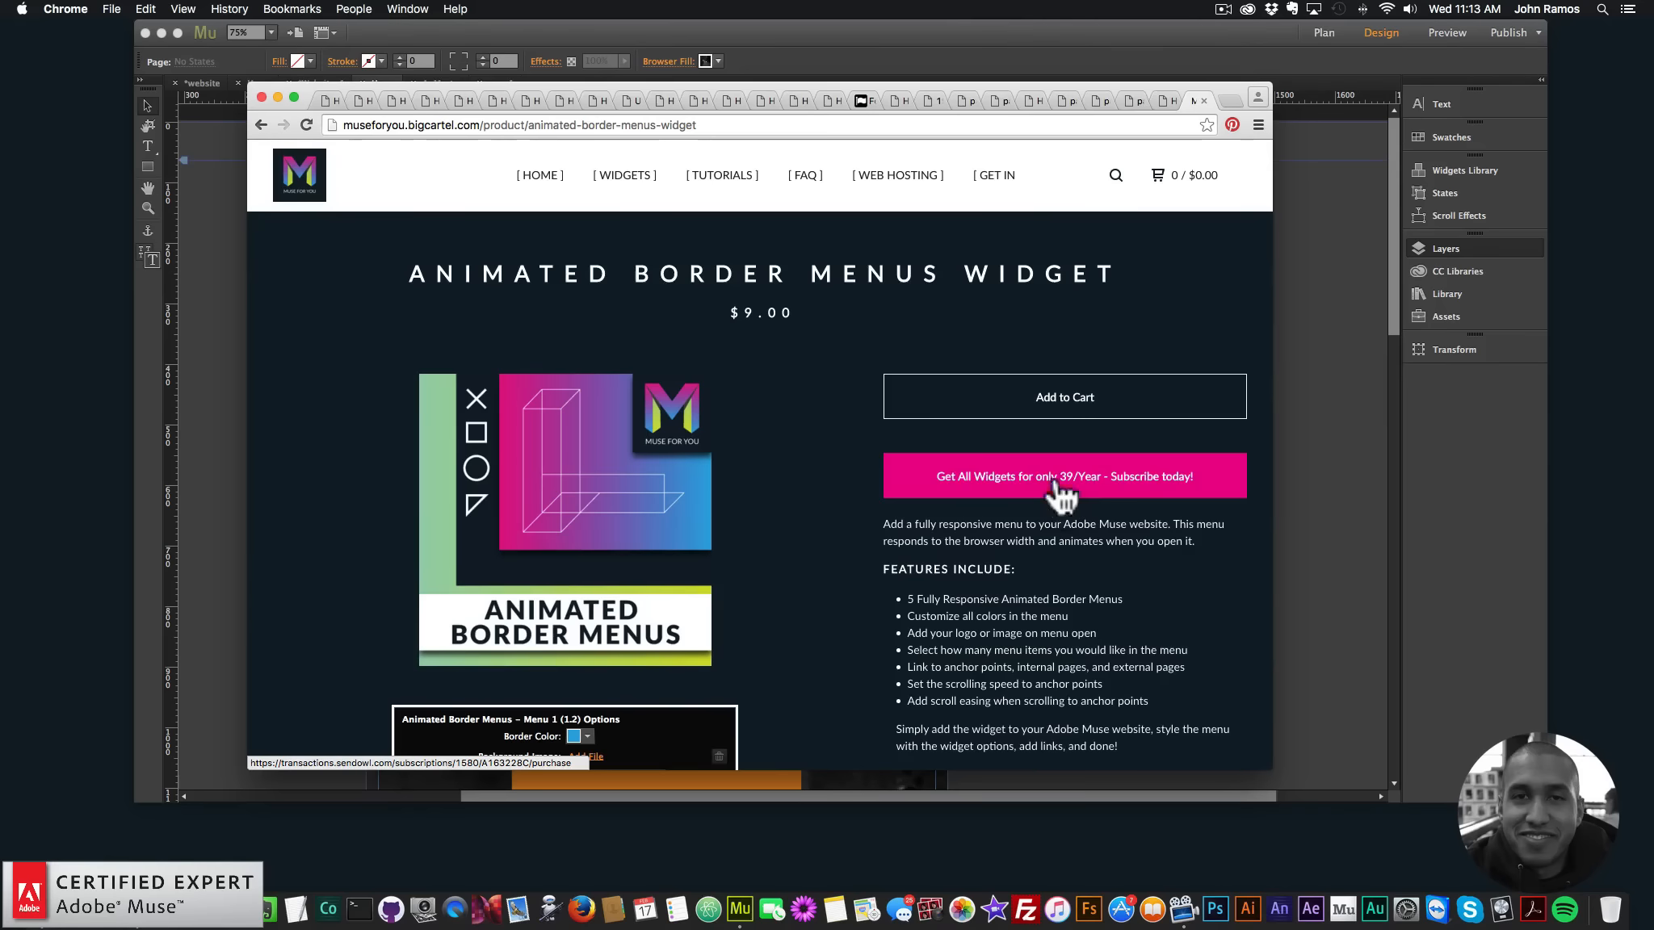
Switch to Adobe Muse and back to Chrome, and look through the product page's widget option images and comments section
{"action": "left_click", "coordinate": [949, 25]}
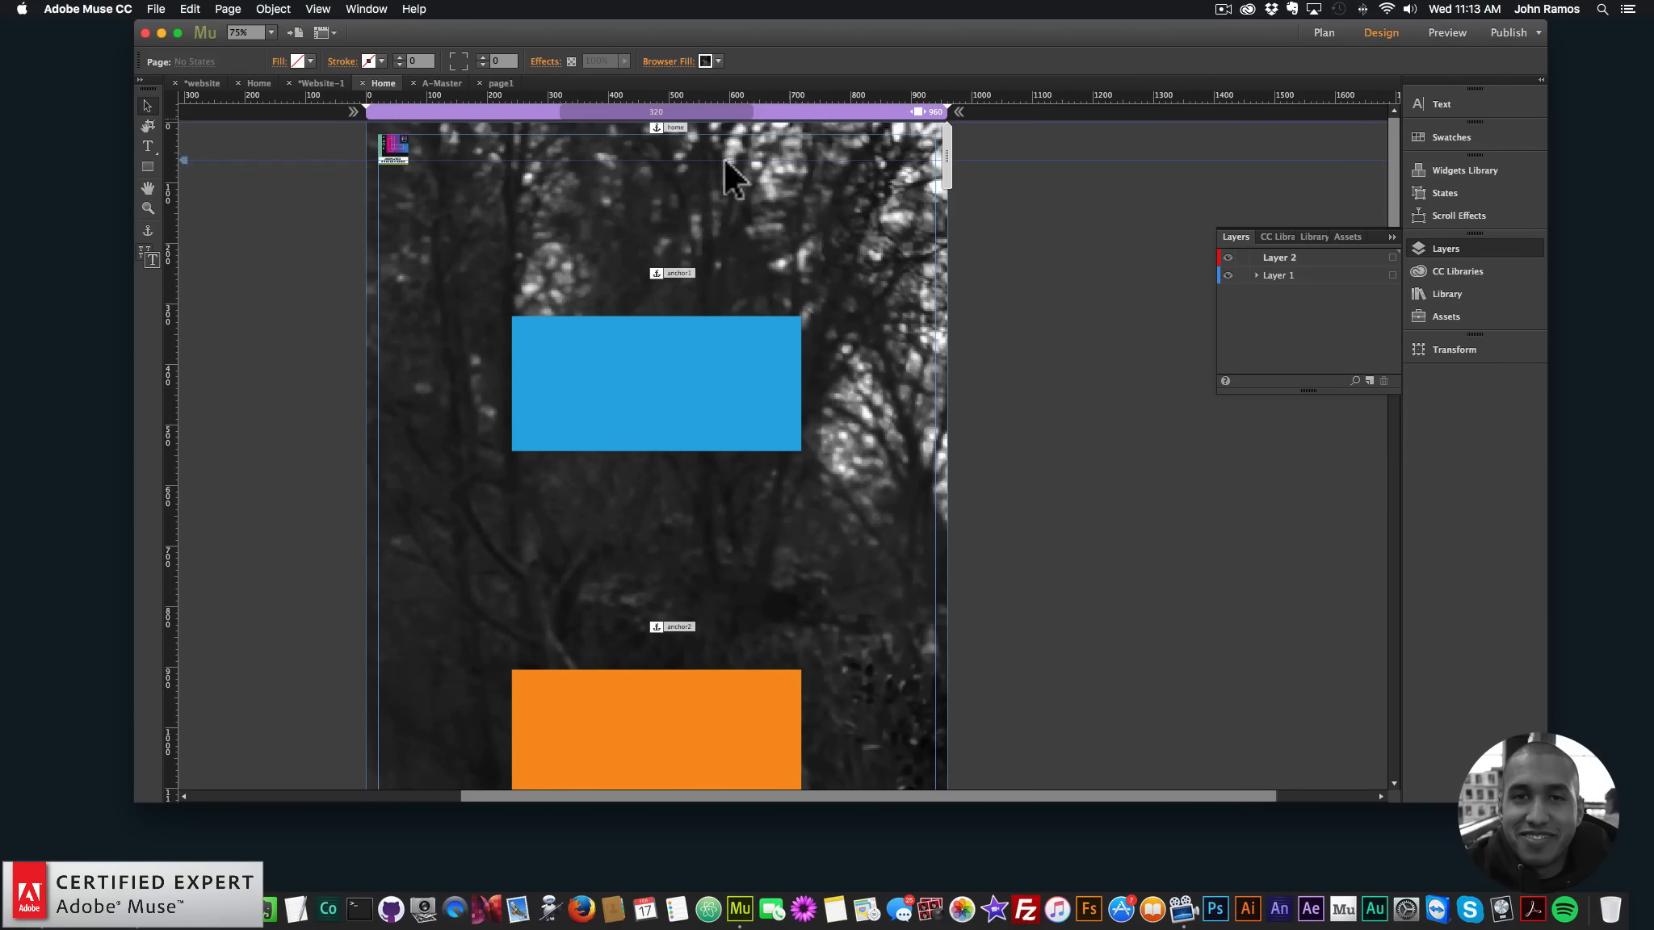
{"action": "left_click", "coordinate": [144, 905]}
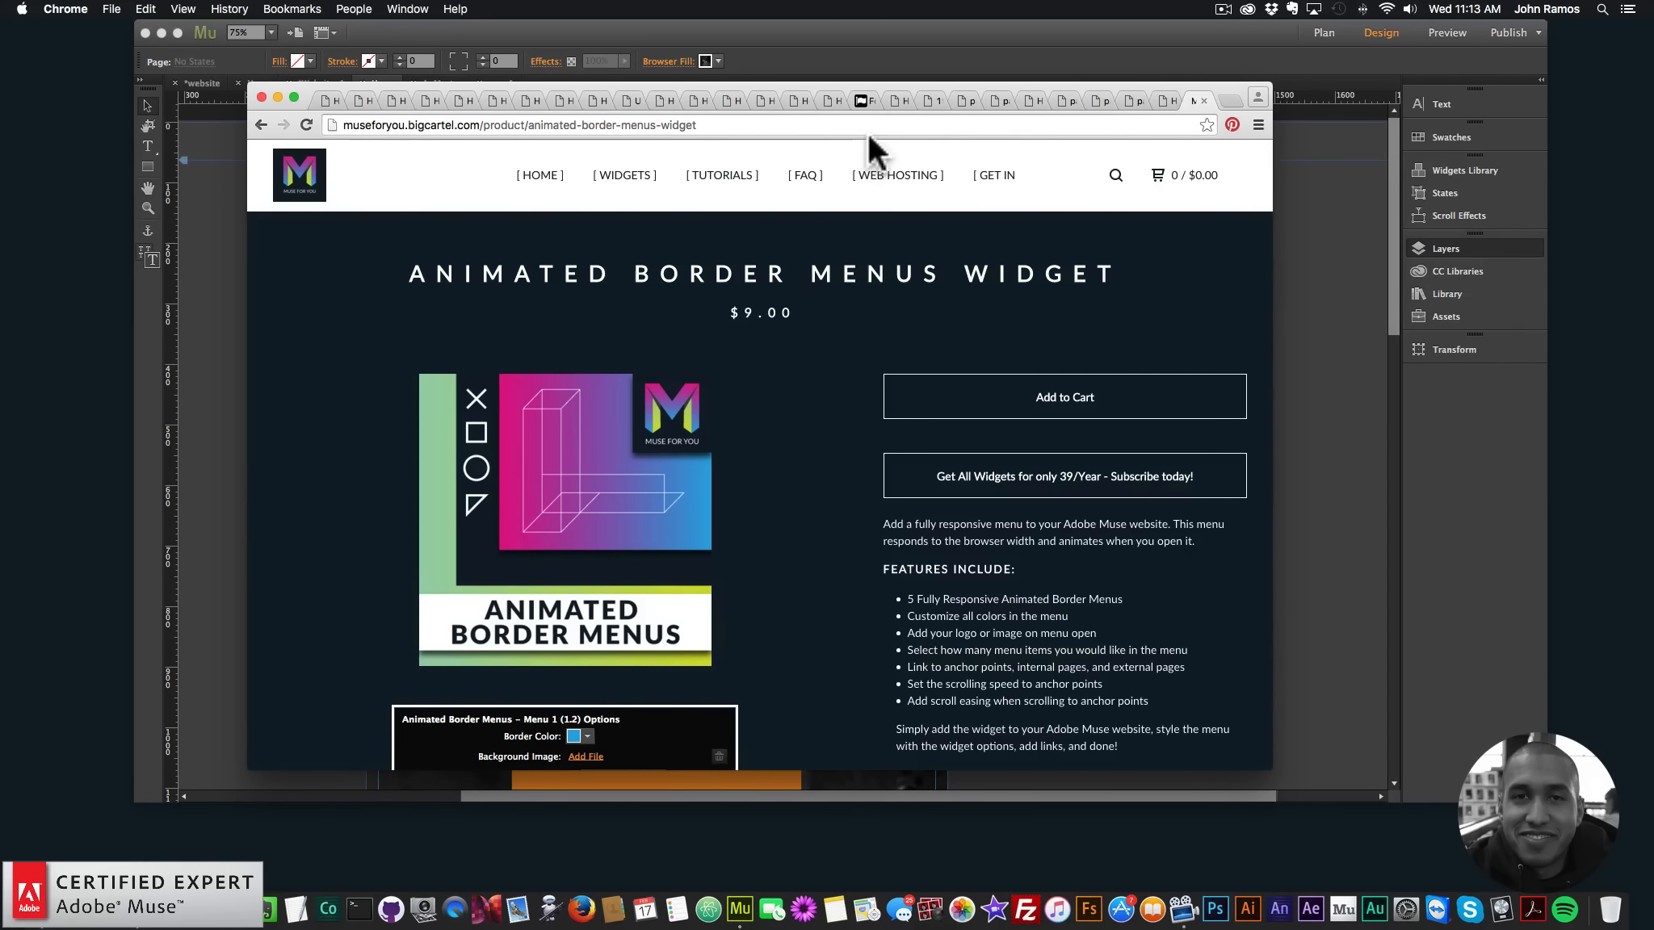
{"action": "scroll", "coordinate": [936, 333], "scroll_direction": "down", "scroll_amount": 6}
{"action": "scroll", "coordinate": [936, 331], "scroll_direction": "down", "scroll_amount": 9}
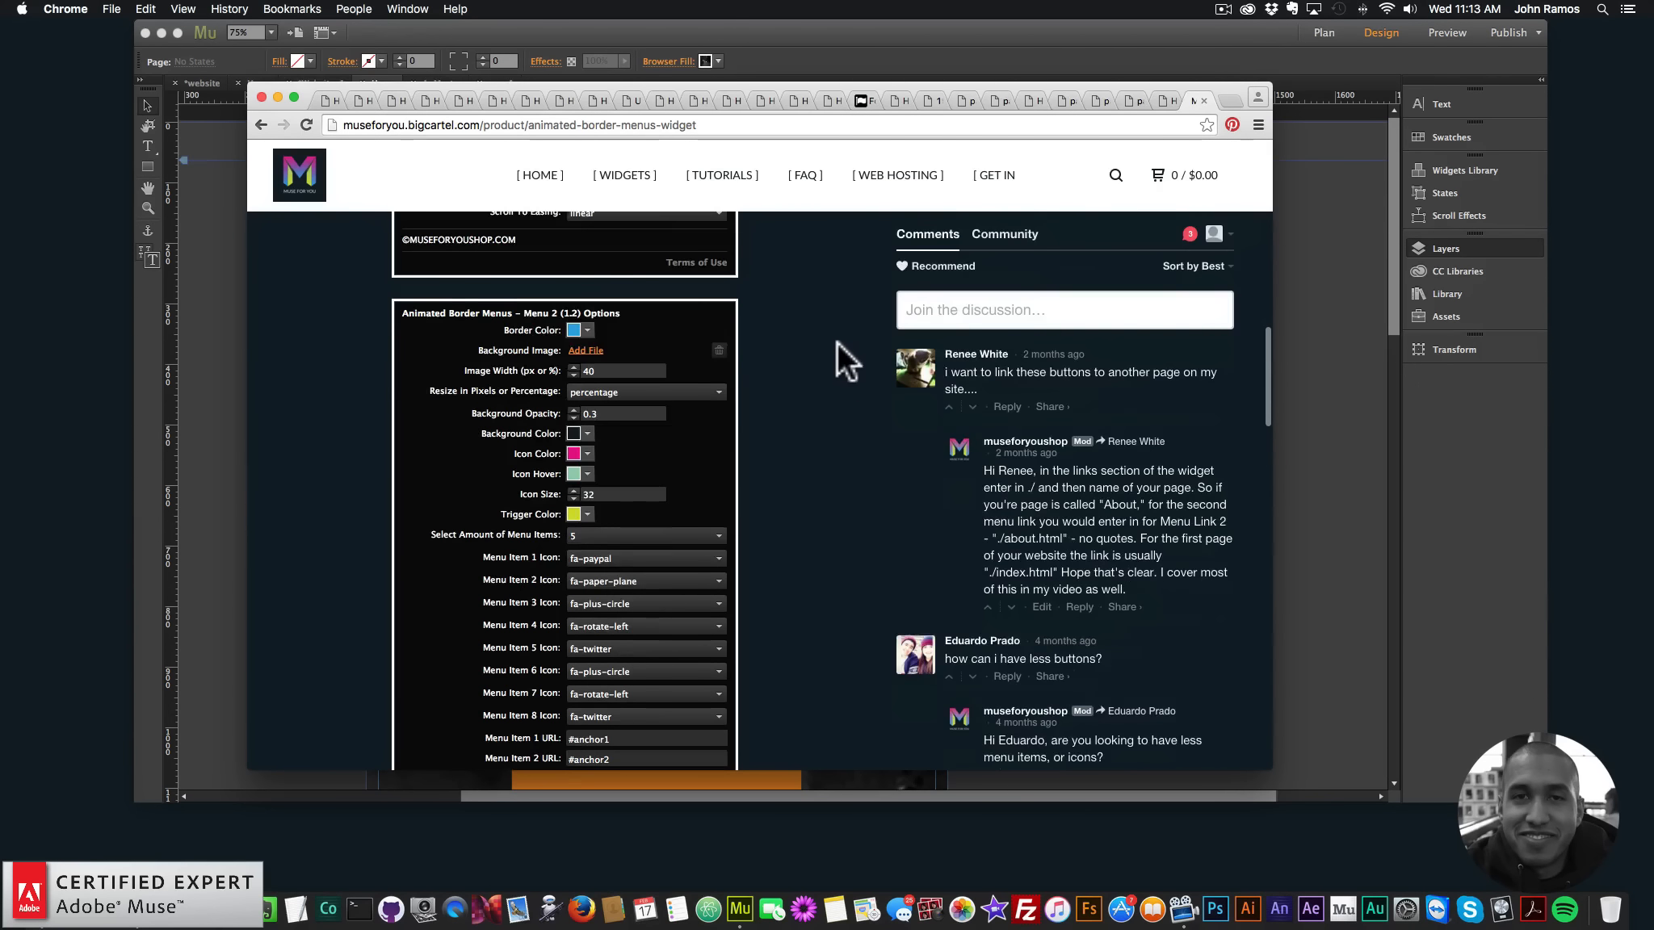
{"action": "scroll", "coordinate": [827, 333], "scroll_direction": "up", "scroll_amount": 10}
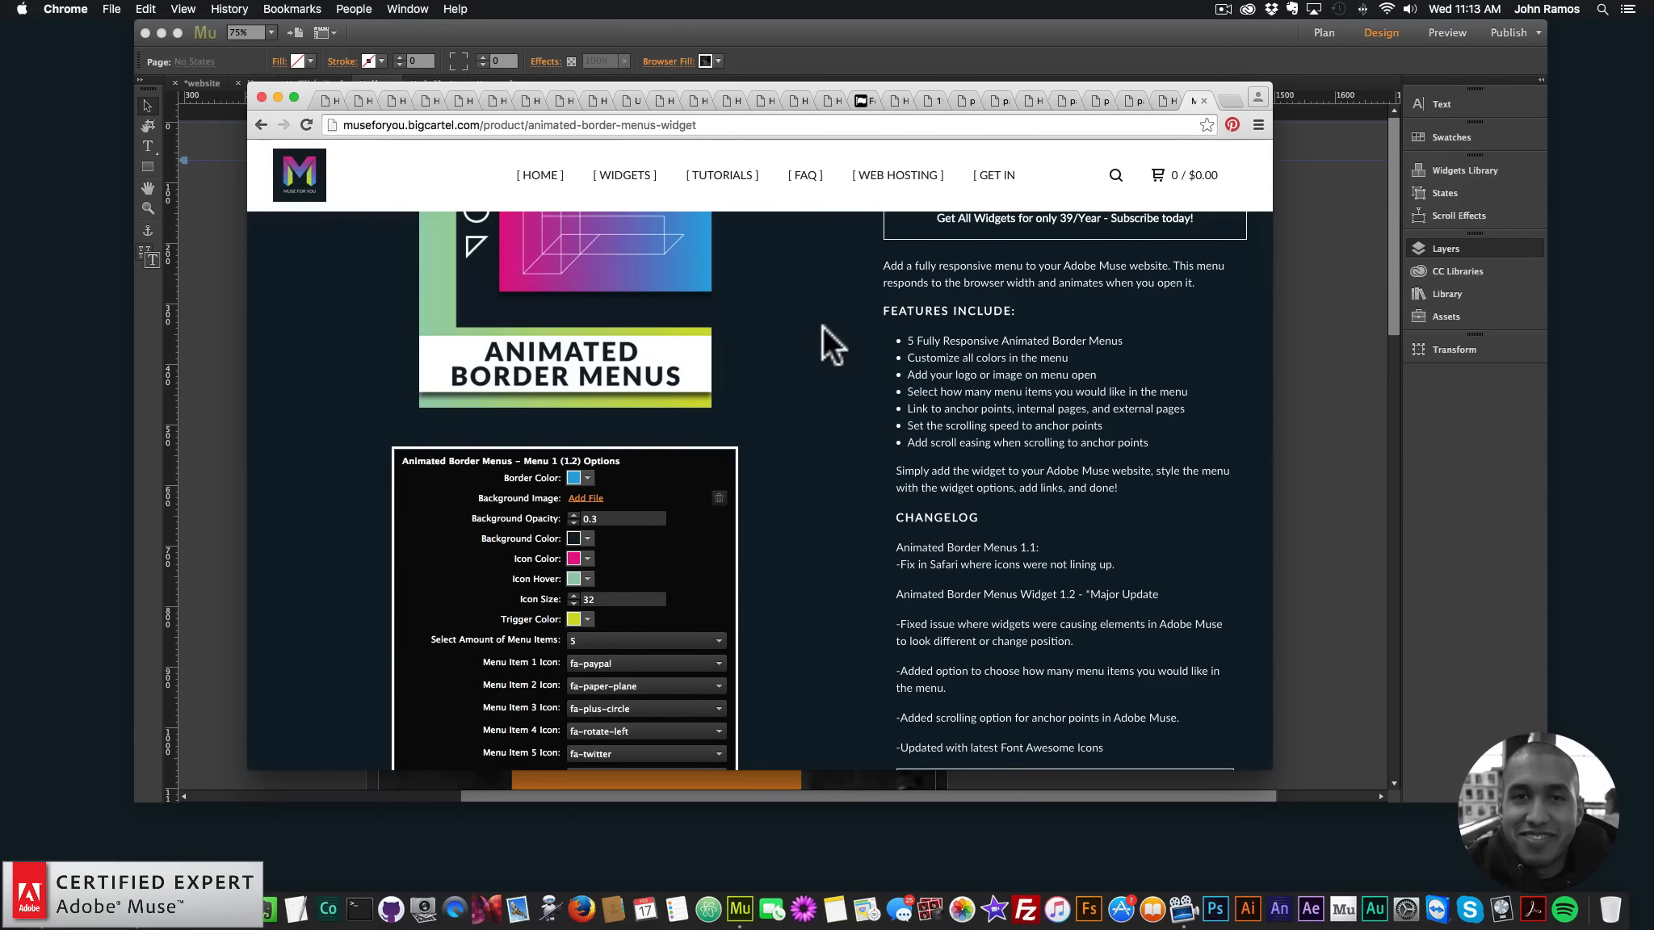
{"action": "scroll", "coordinate": [822, 326], "scroll_direction": "up", "scroll_amount": 3}
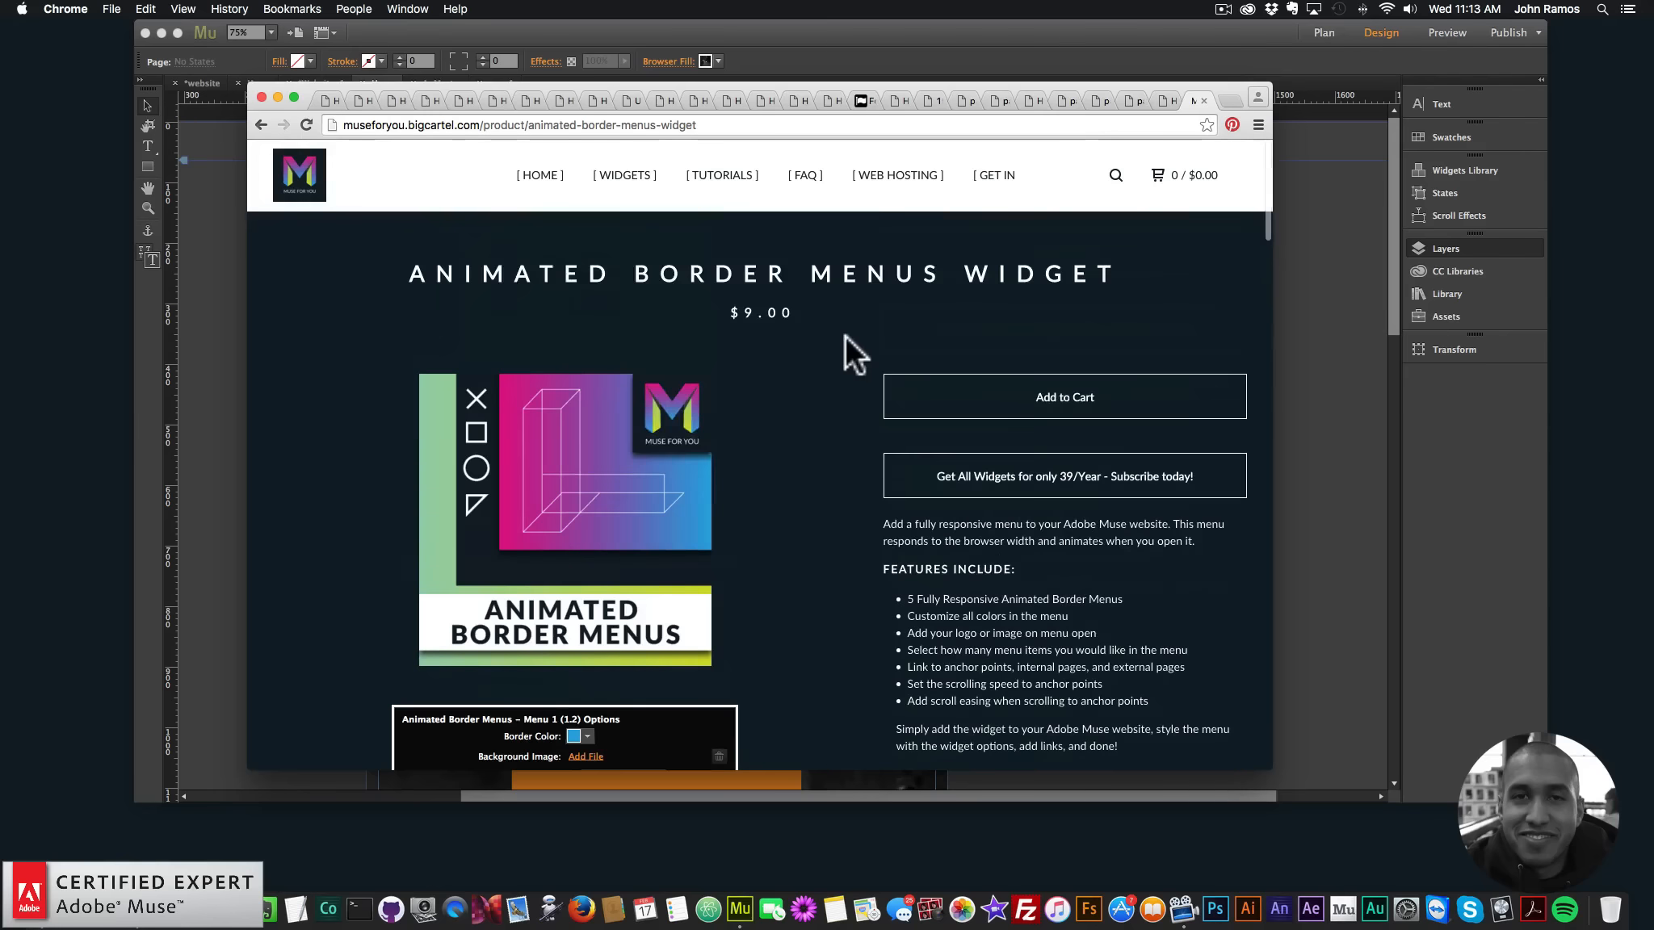